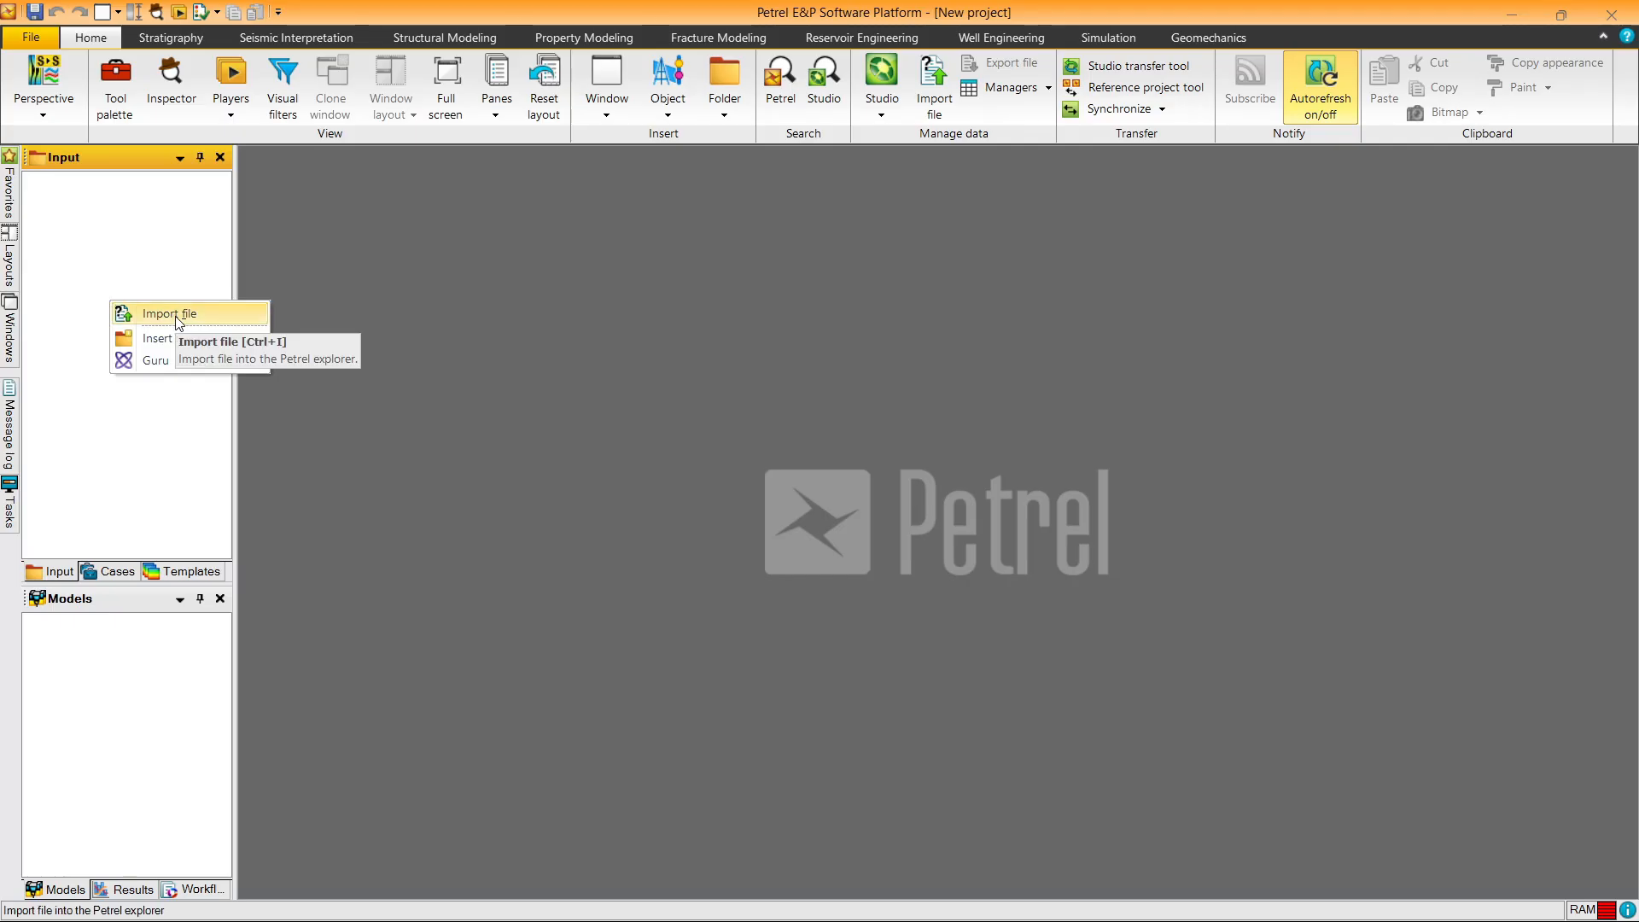
Step: Start a file import and browse to the Seismik 3D folder inside Seismik 3D-20220420T130356Z-002
{"action": "left_click", "coordinate": [182, 319]}
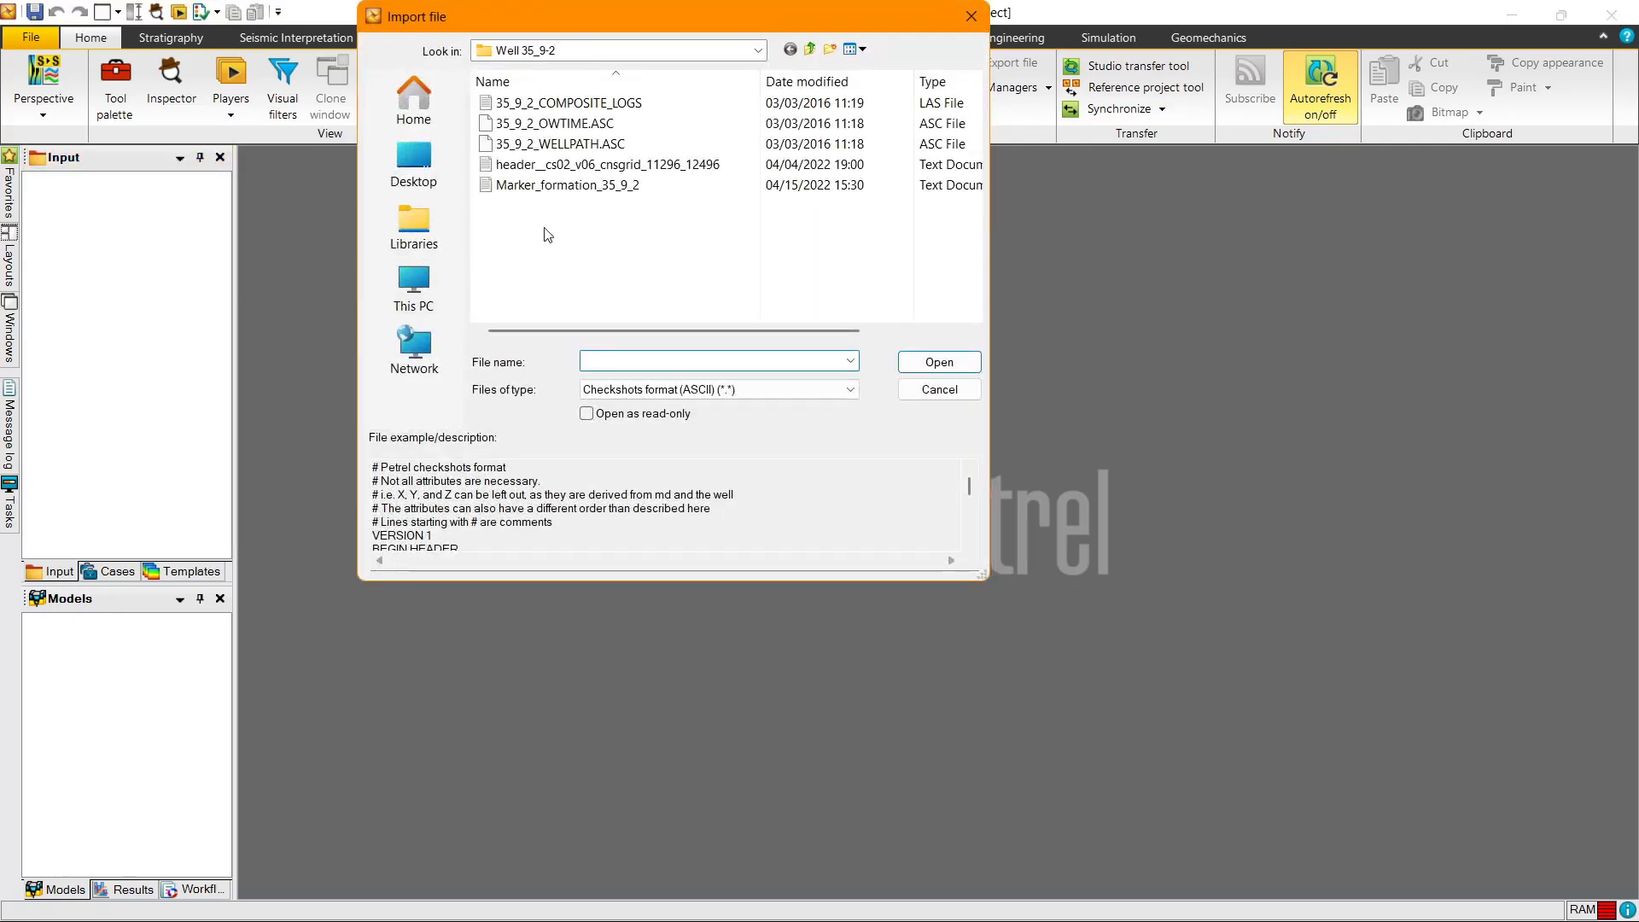
{"action": "left_click", "coordinate": [810, 50]}
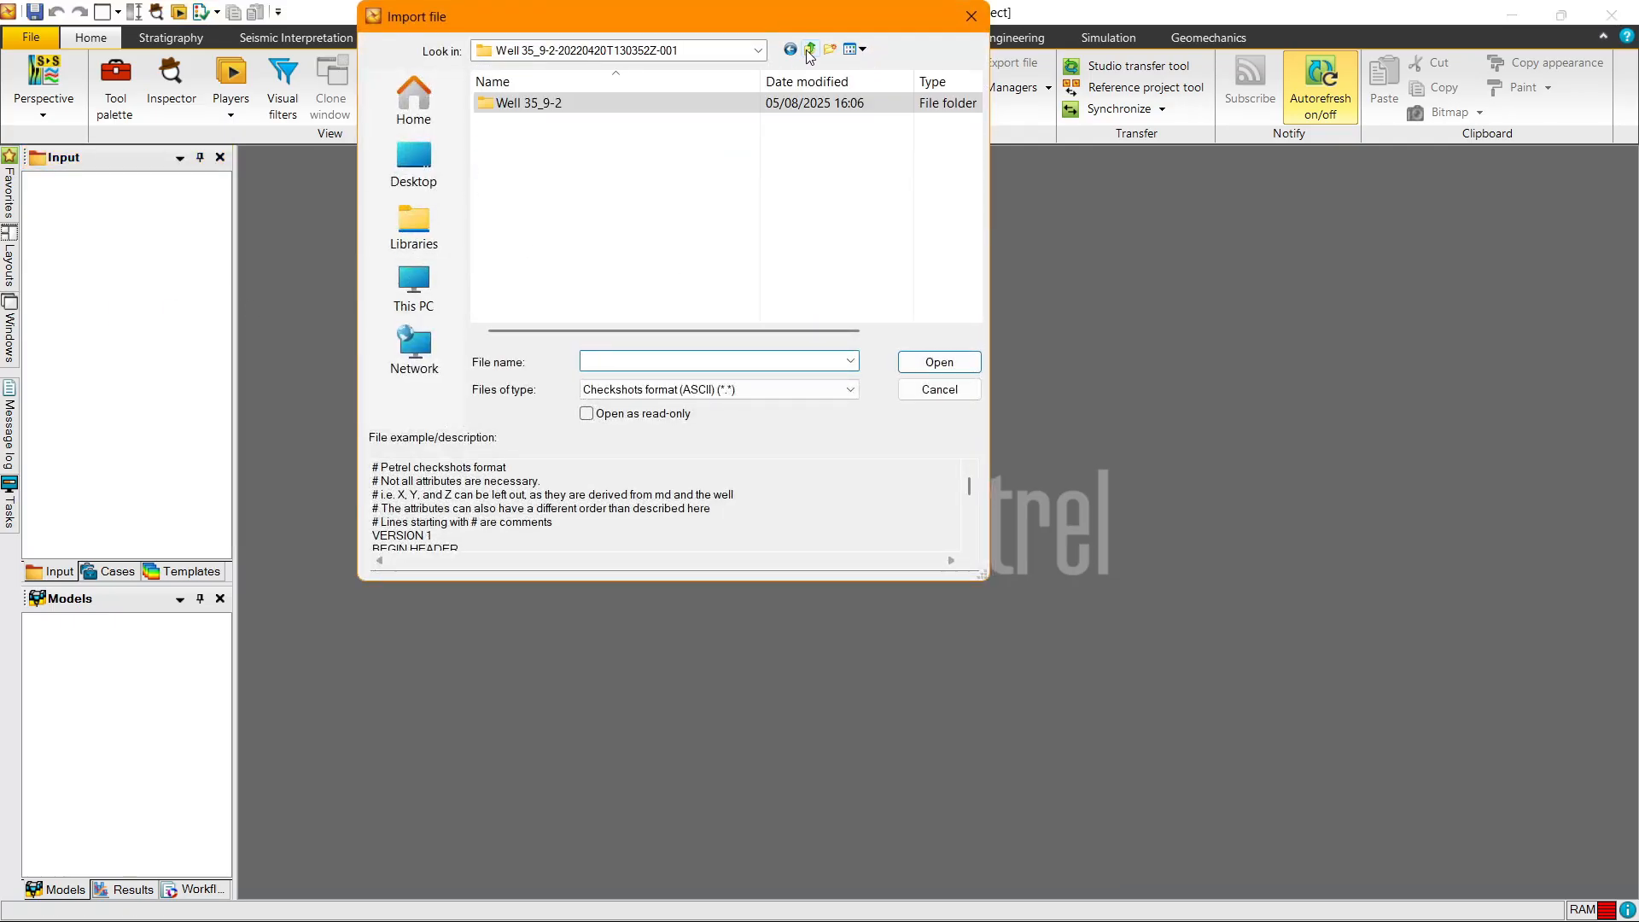
{"action": "left_click", "coordinate": [809, 49]}
{"action": "left_click", "coordinate": [809, 49]}
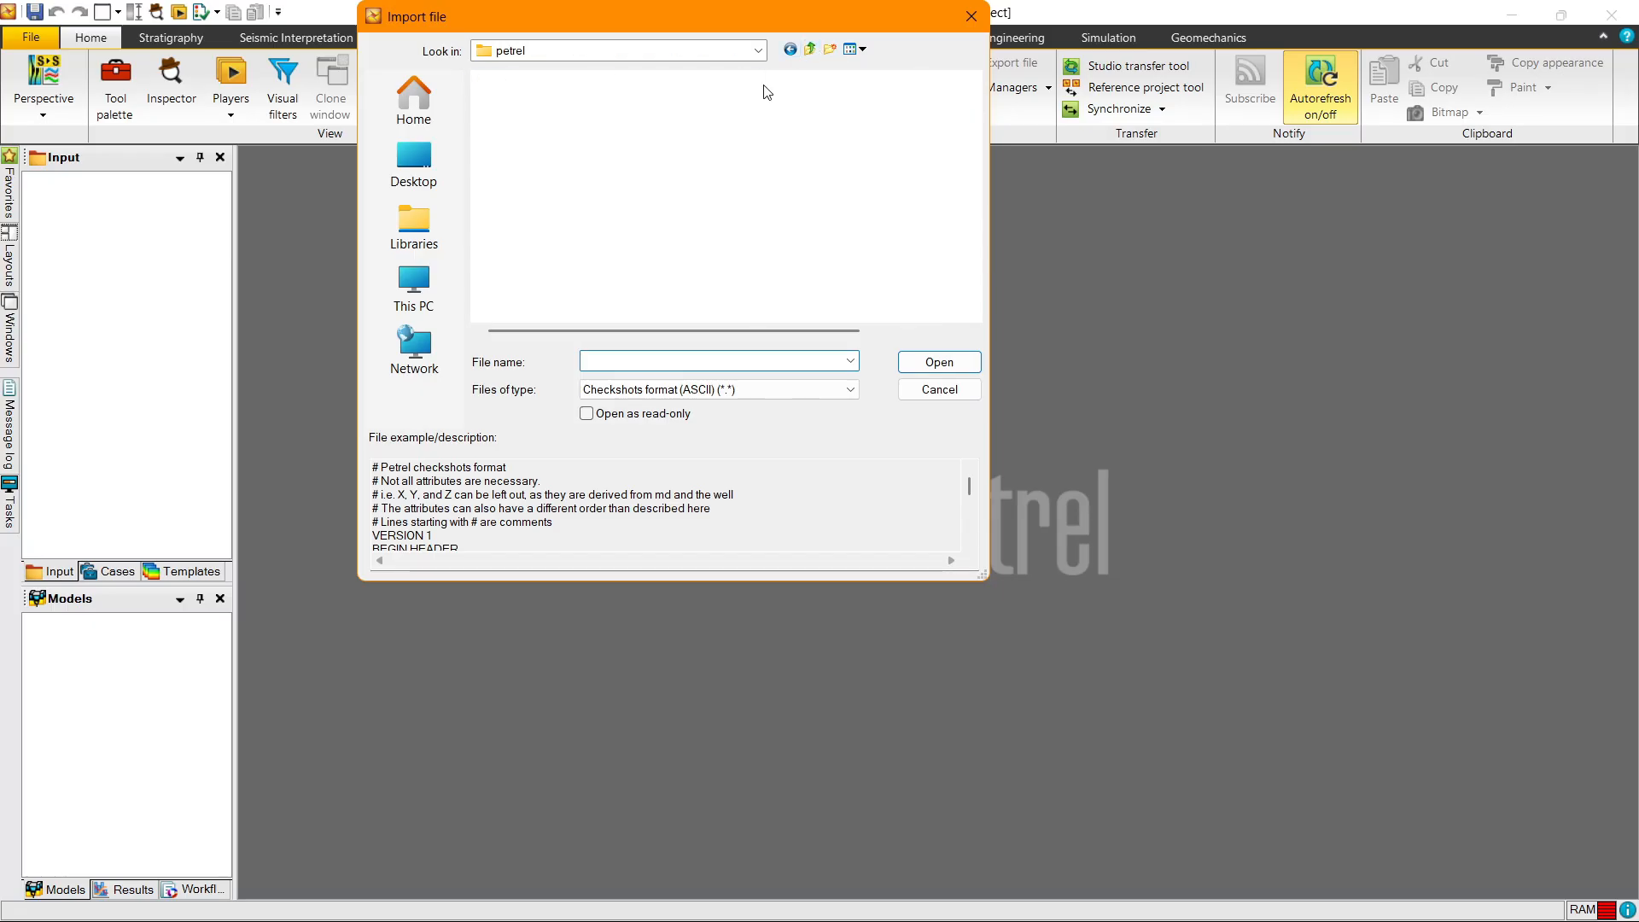
{"action": "double_click", "coordinate": [619, 107]}
{"action": "double_click", "coordinate": [621, 106]}
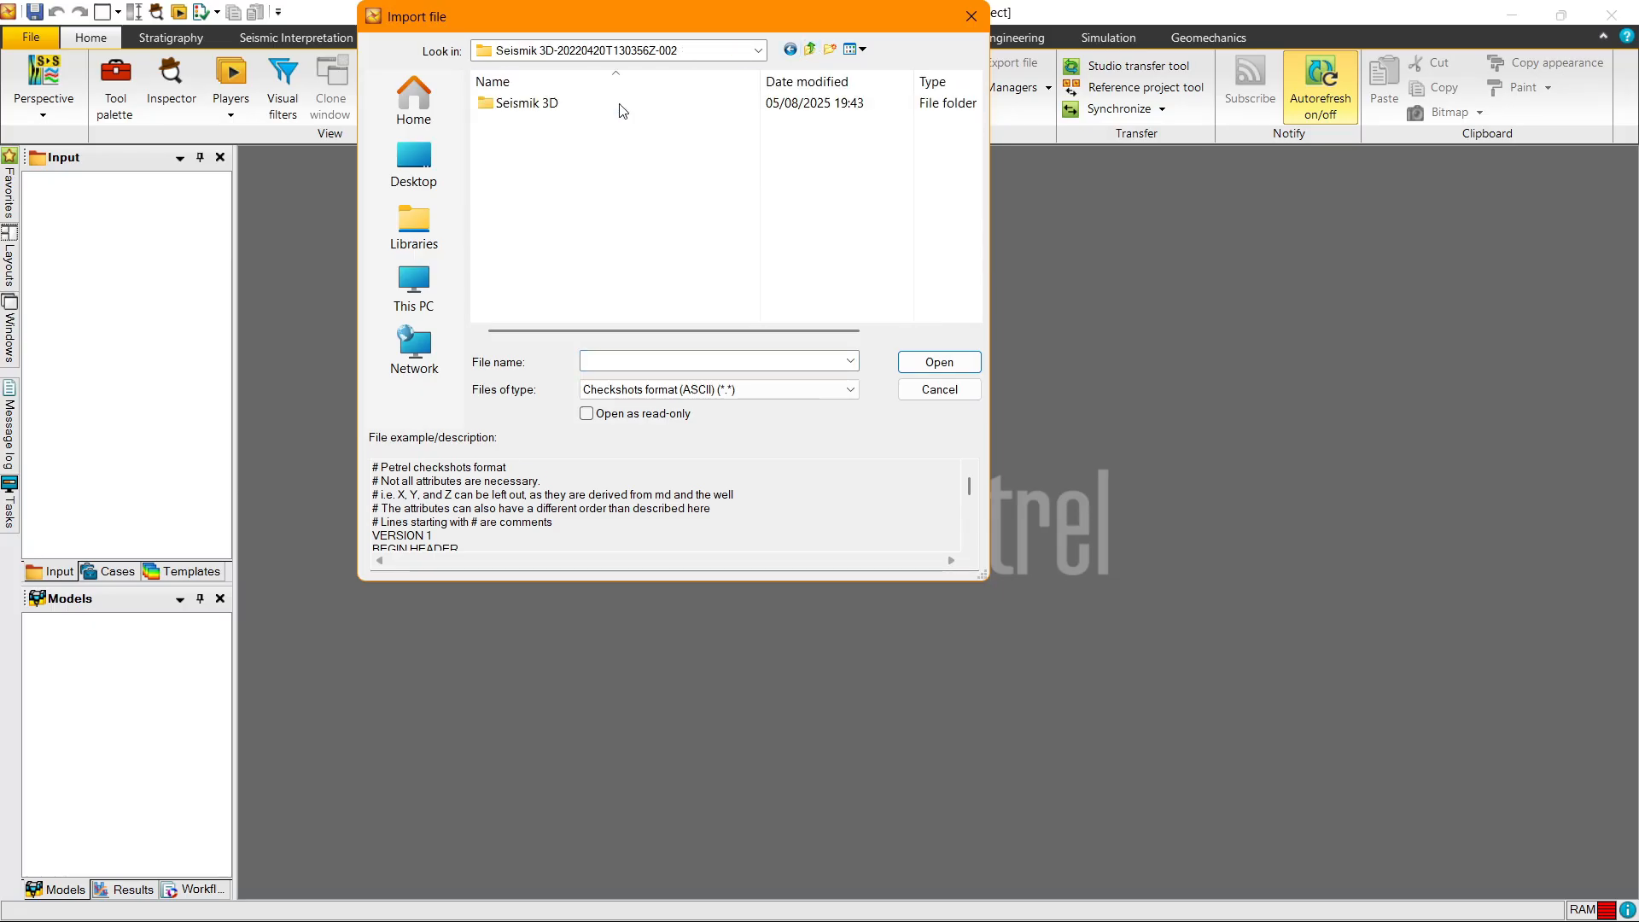
{"action": "double_click", "coordinate": [621, 106]}
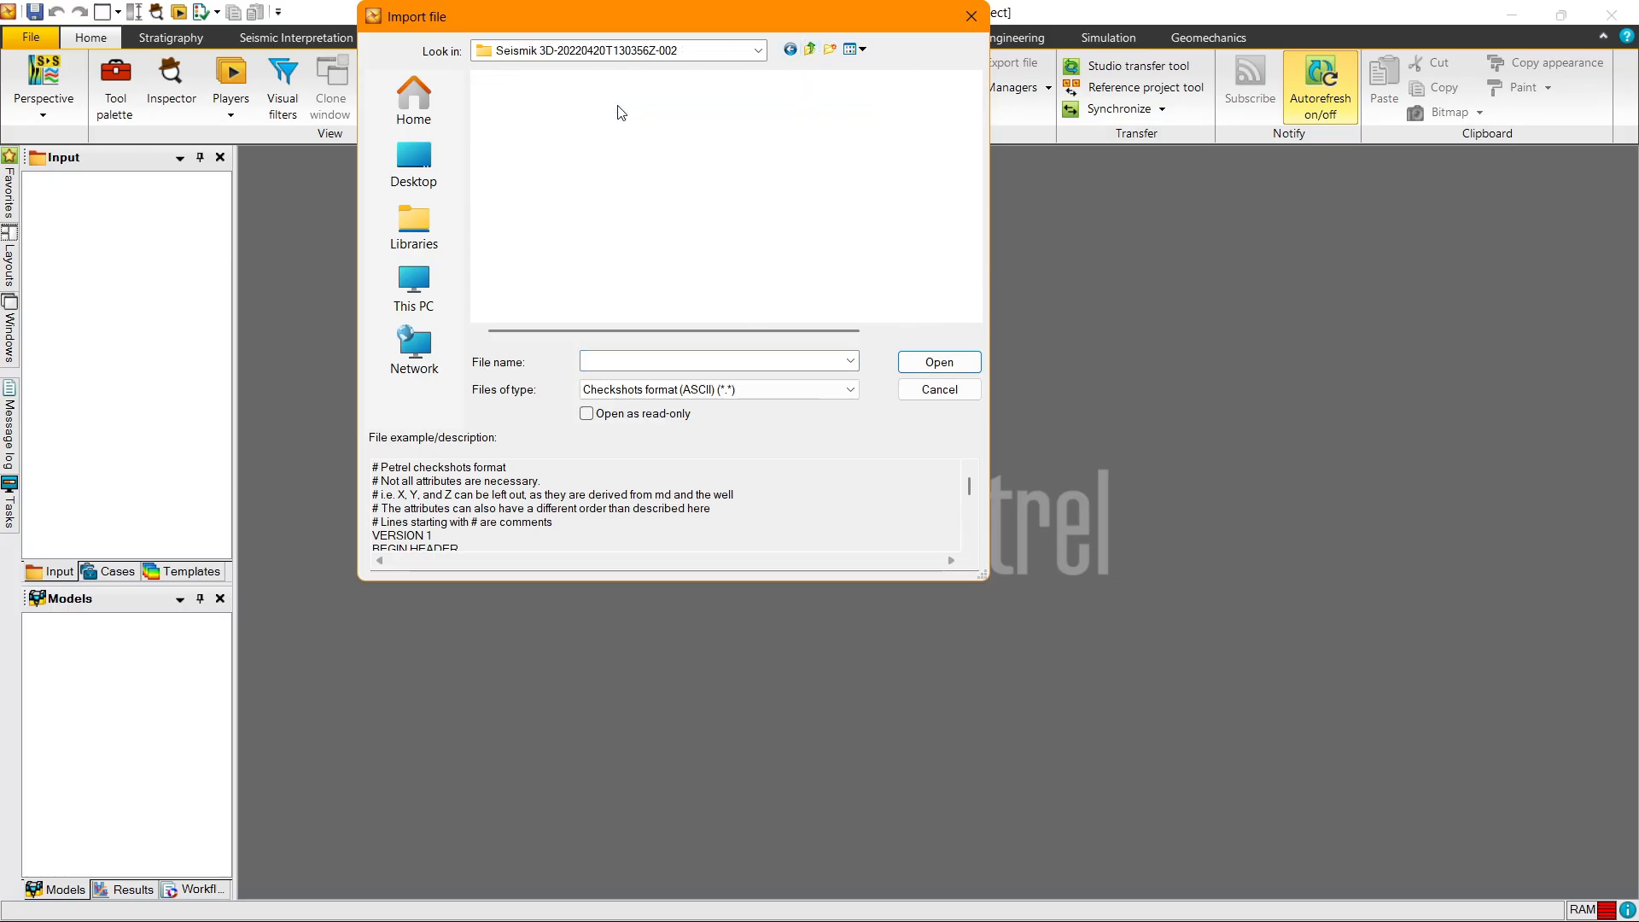
Step: Set the import format to SEG-Y seismic data and open Case-Study_Spectrum-001-001.sgy
{"action": "left_click", "coordinate": [586, 391]}
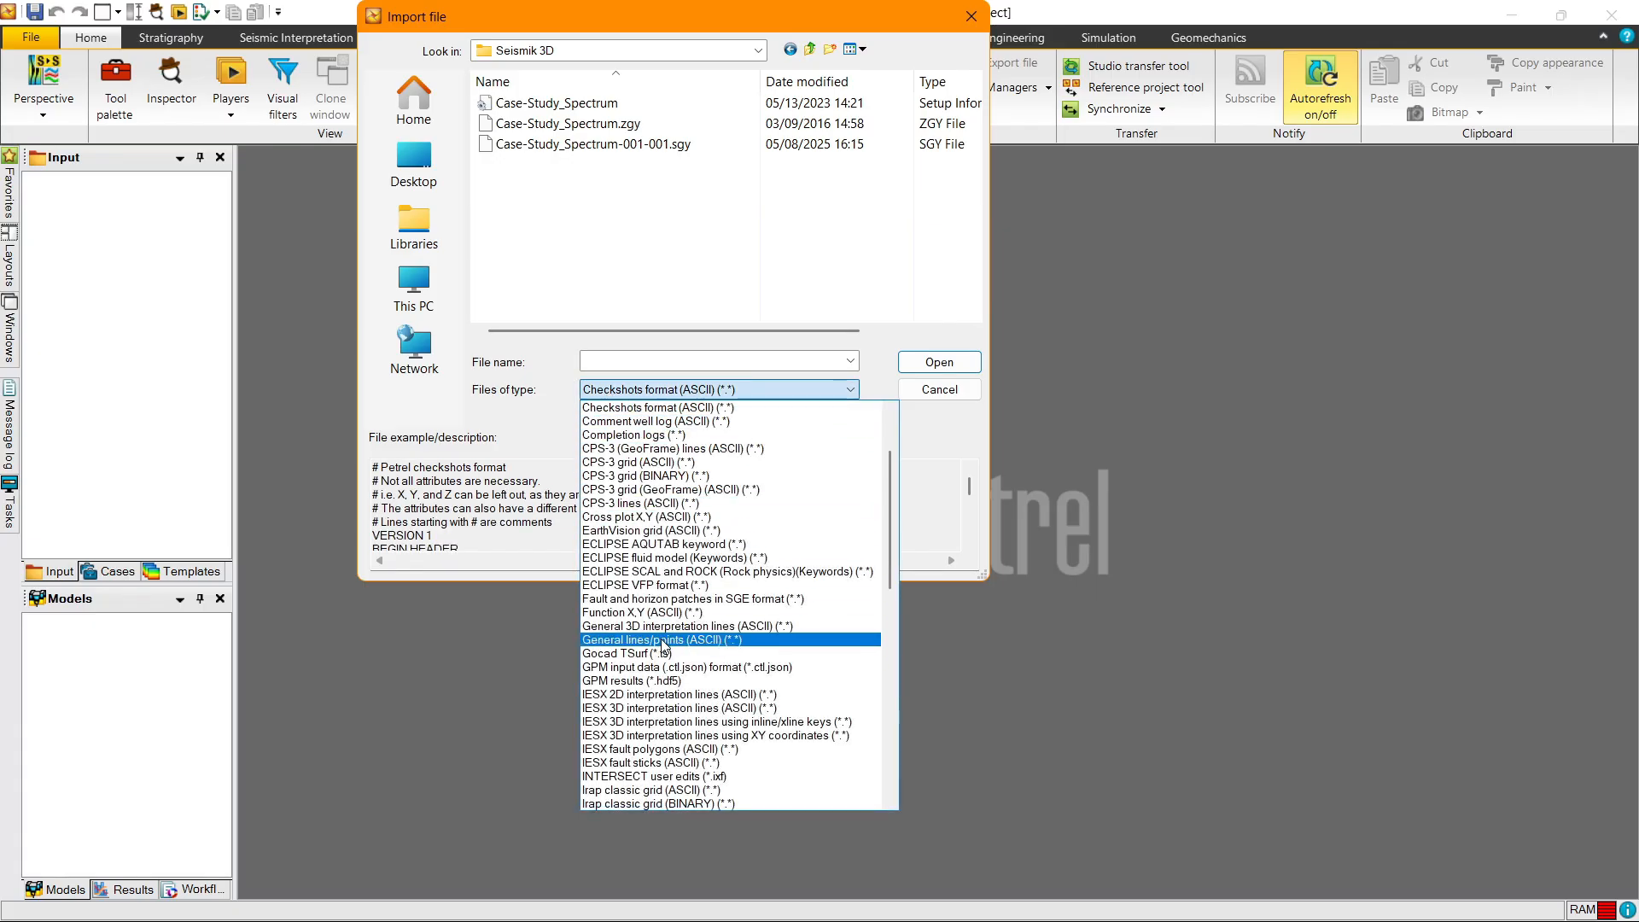
{"action": "scroll", "coordinate": [667, 686], "scroll_direction": "down", "scroll_amount": 10}
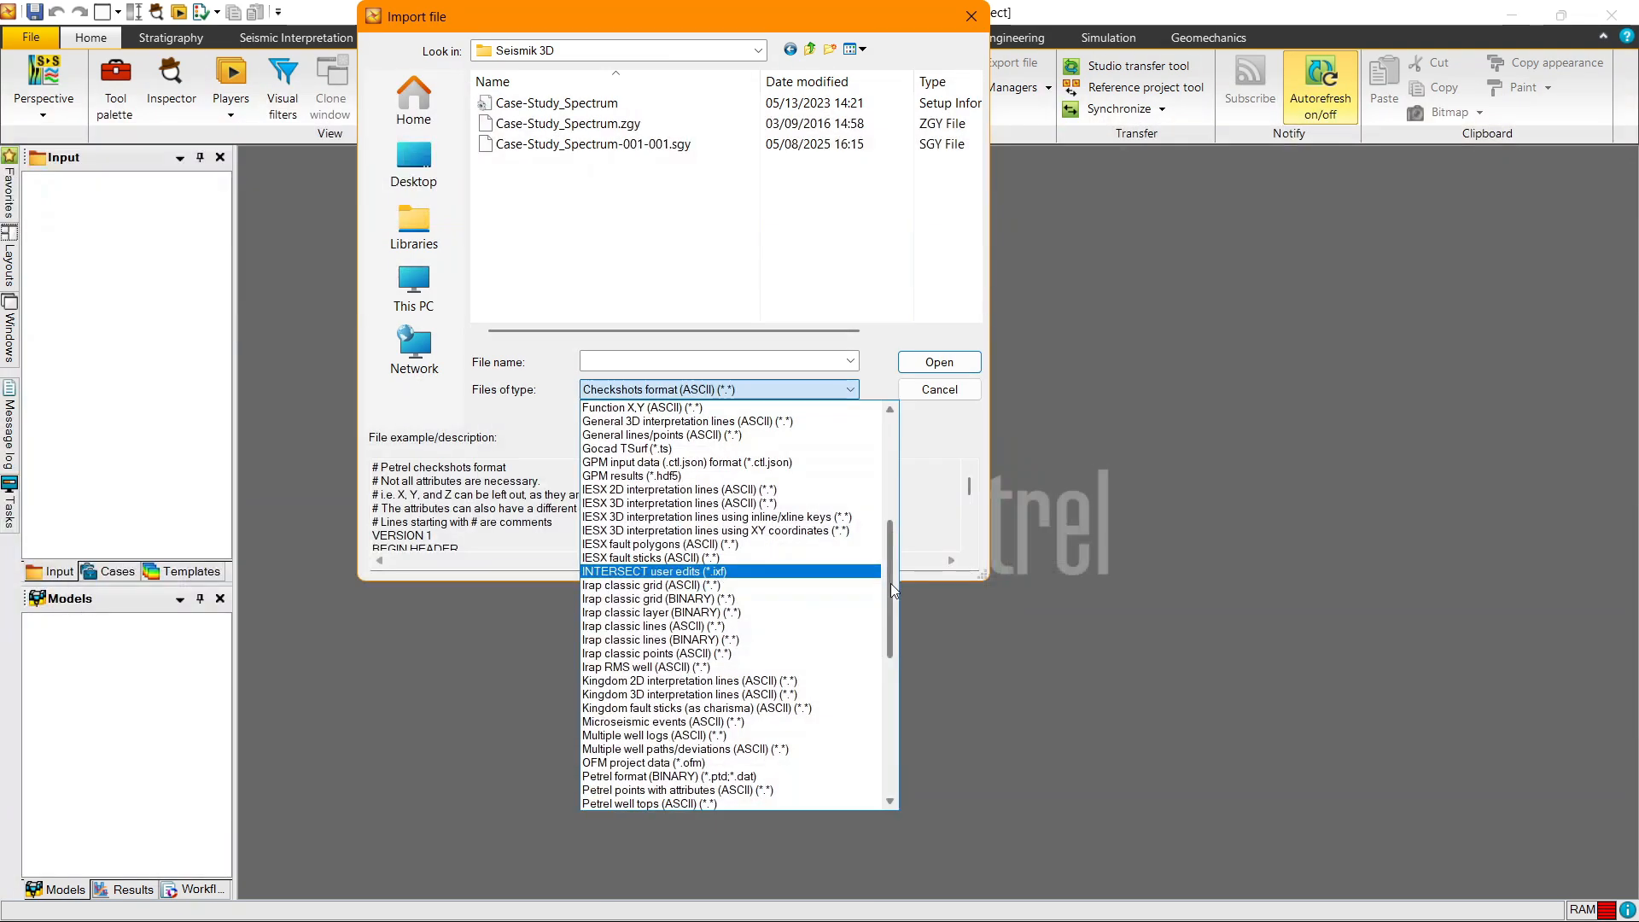
{"action": "left_click_drag", "start_coordinate": [885, 675], "coordinate": [883, 734]}
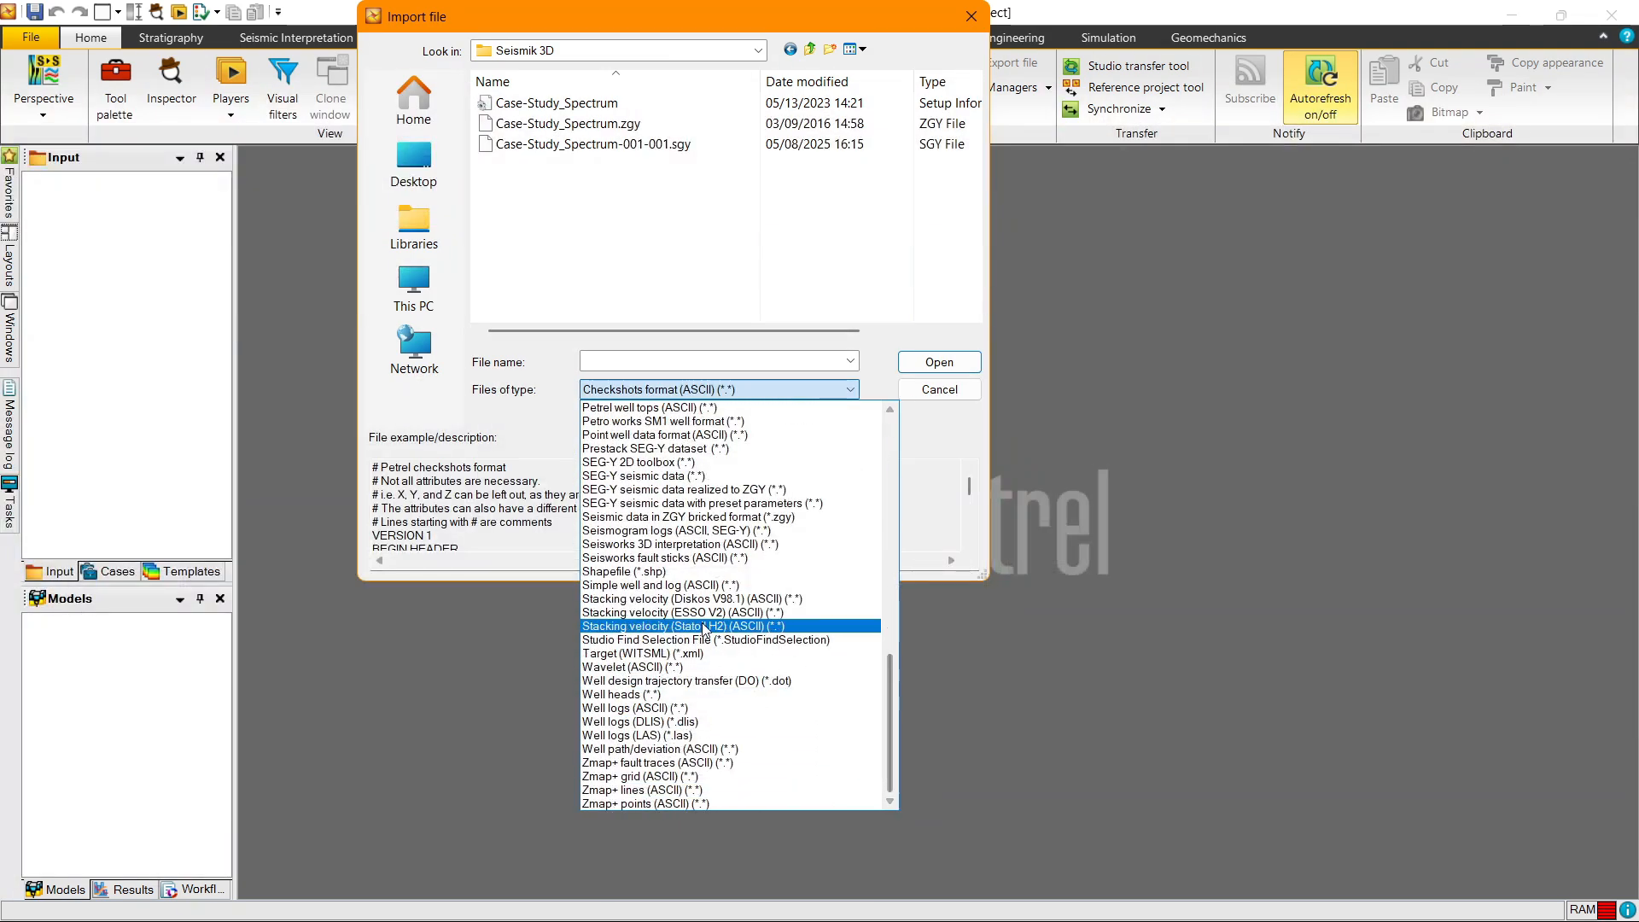
{"action": "left_click", "coordinate": [662, 476]}
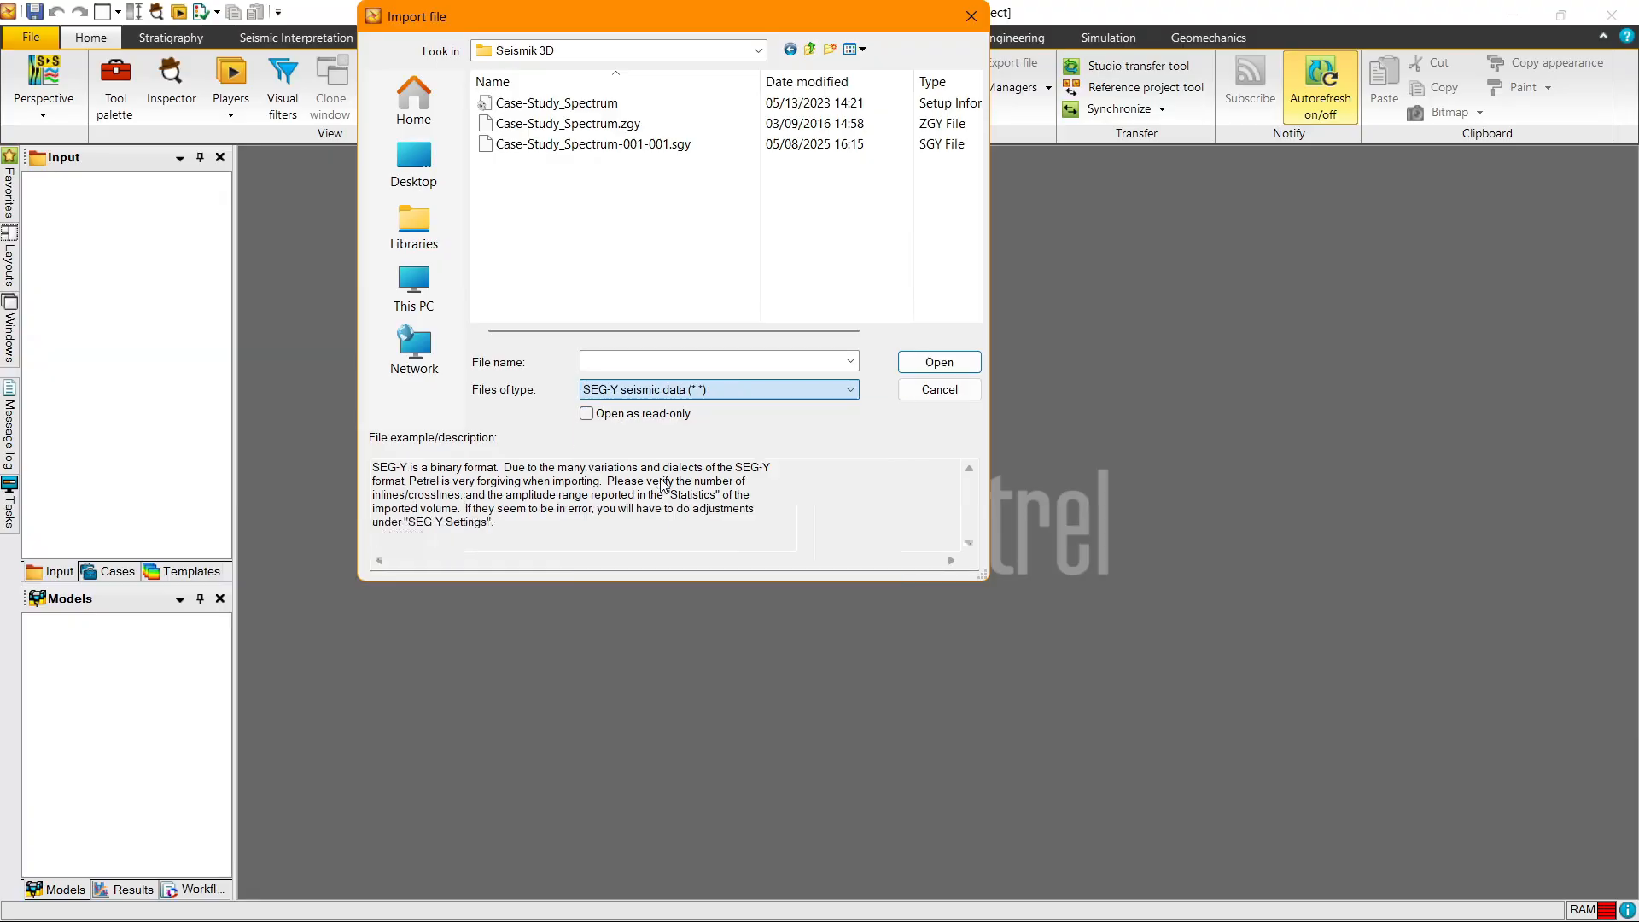
{"action": "left_click", "coordinate": [669, 147]}
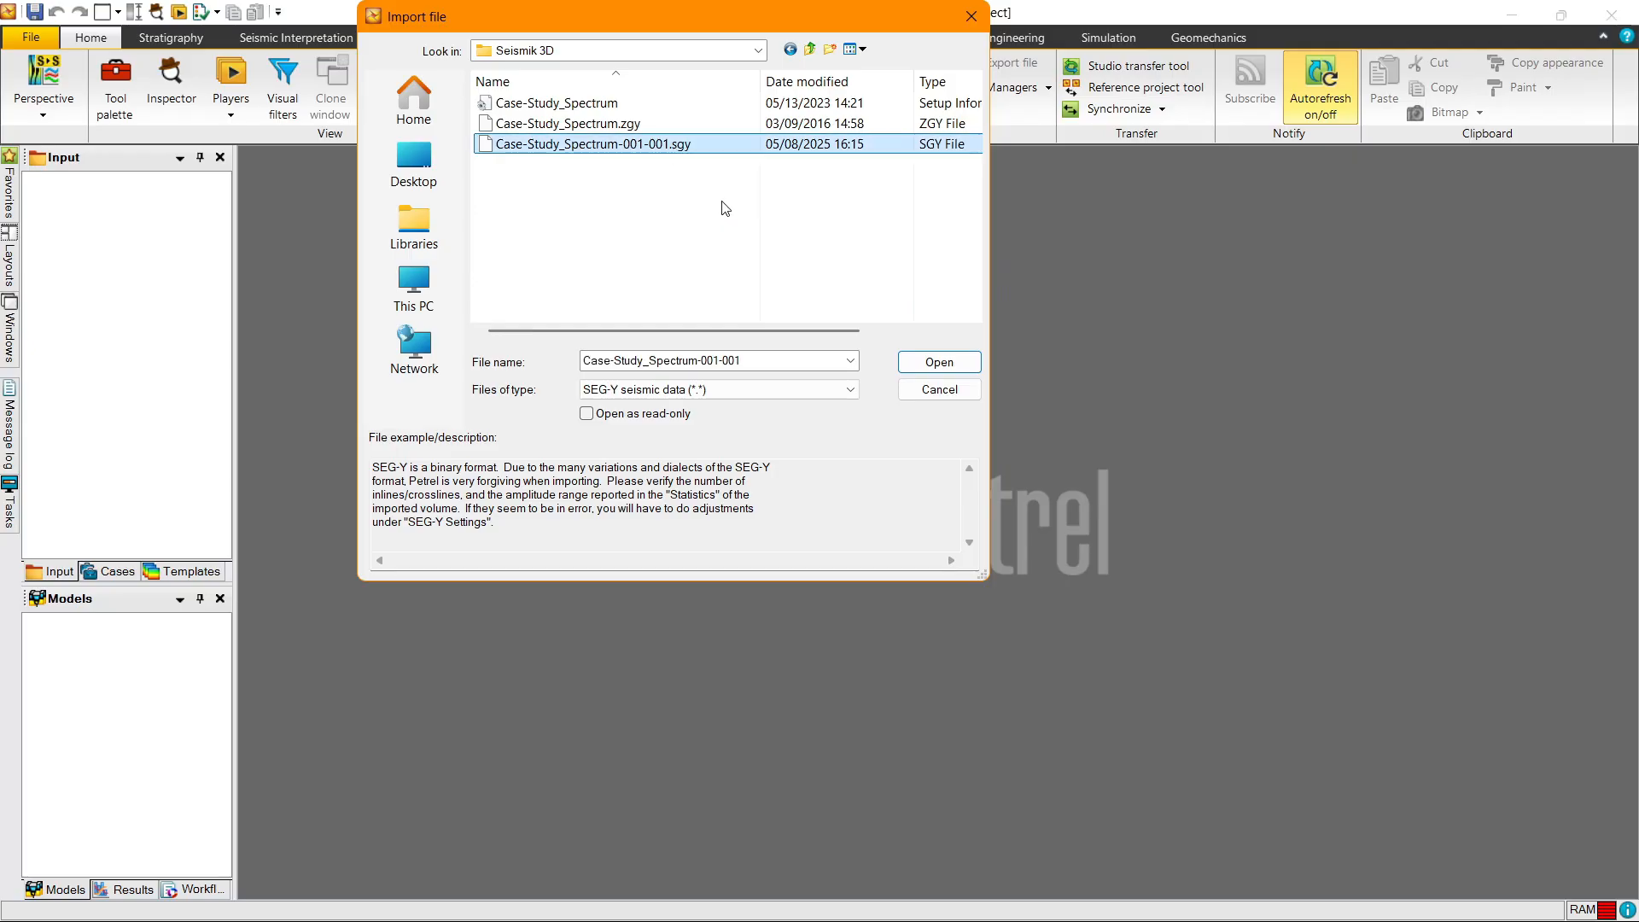
{"action": "left_click", "coordinate": [939, 362]}
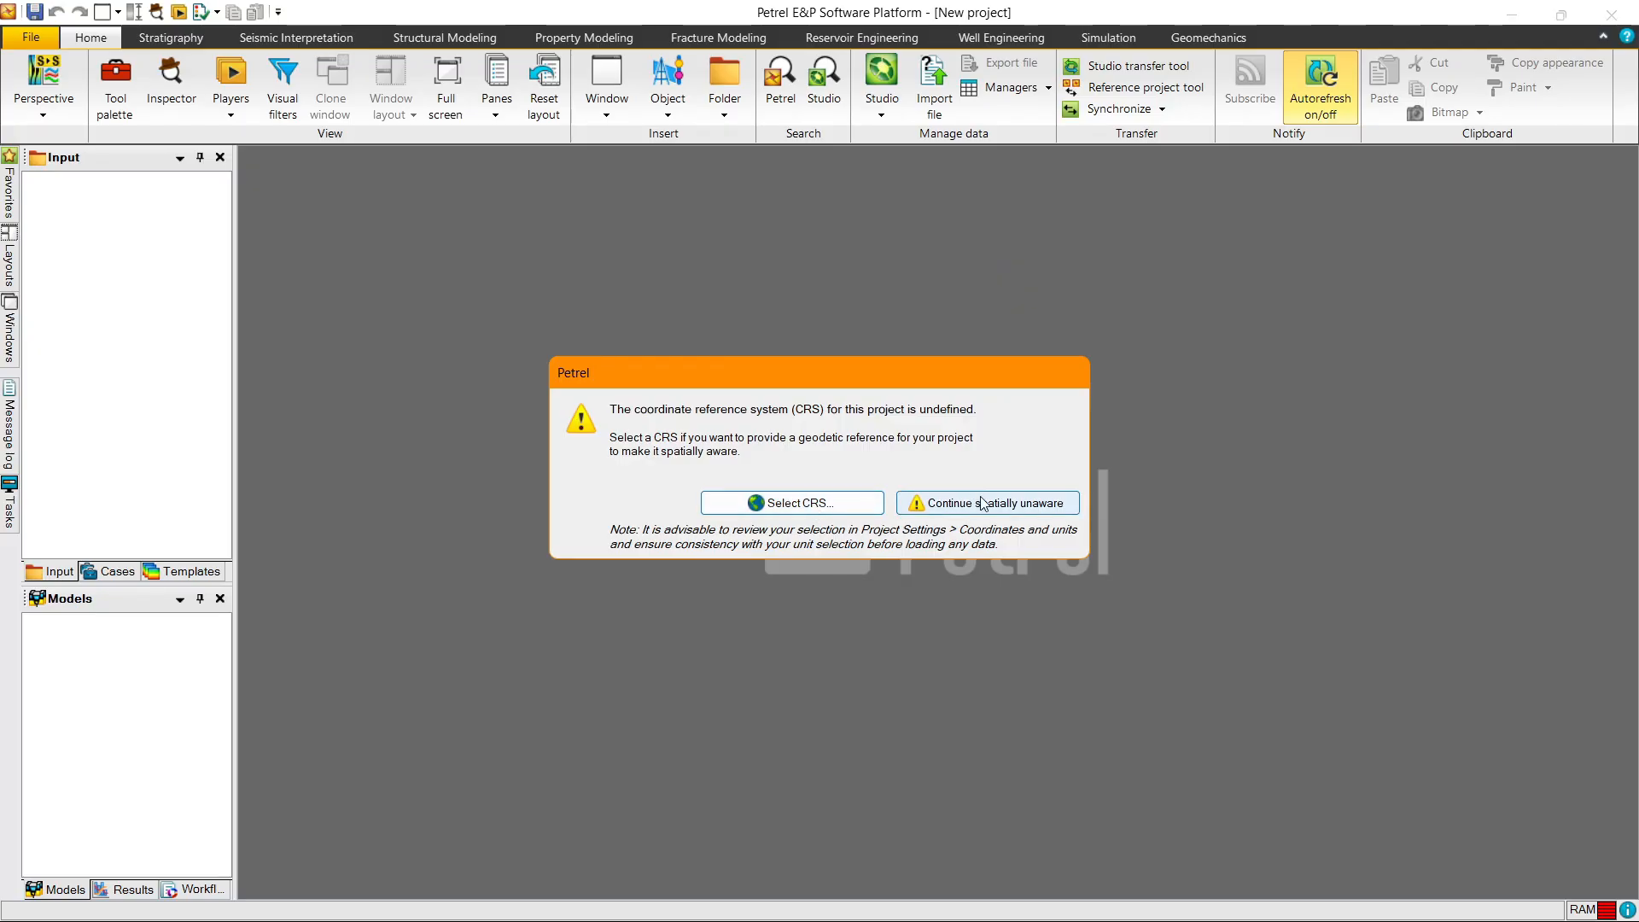
Step: Assign ED50-UTM31 as the project's coordinate reference system and accept the default input data settings for all files
{"action": "left_click", "coordinate": [854, 503]}
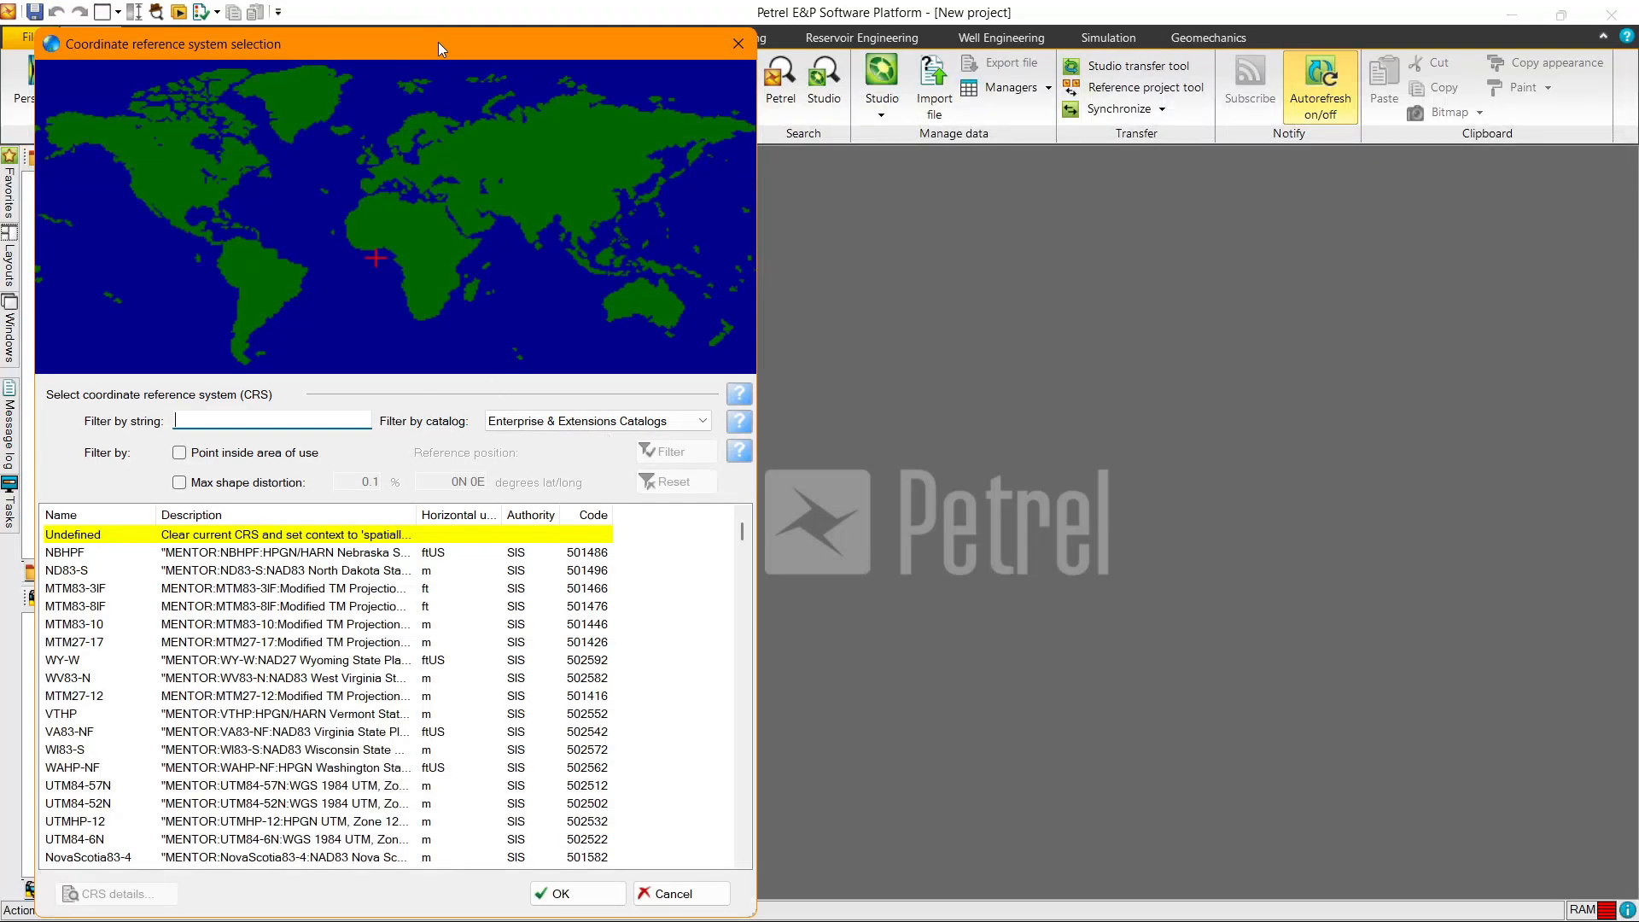
{"action": "left_click_drag", "start_coordinate": [435, 47], "coordinate": [898, 47]}
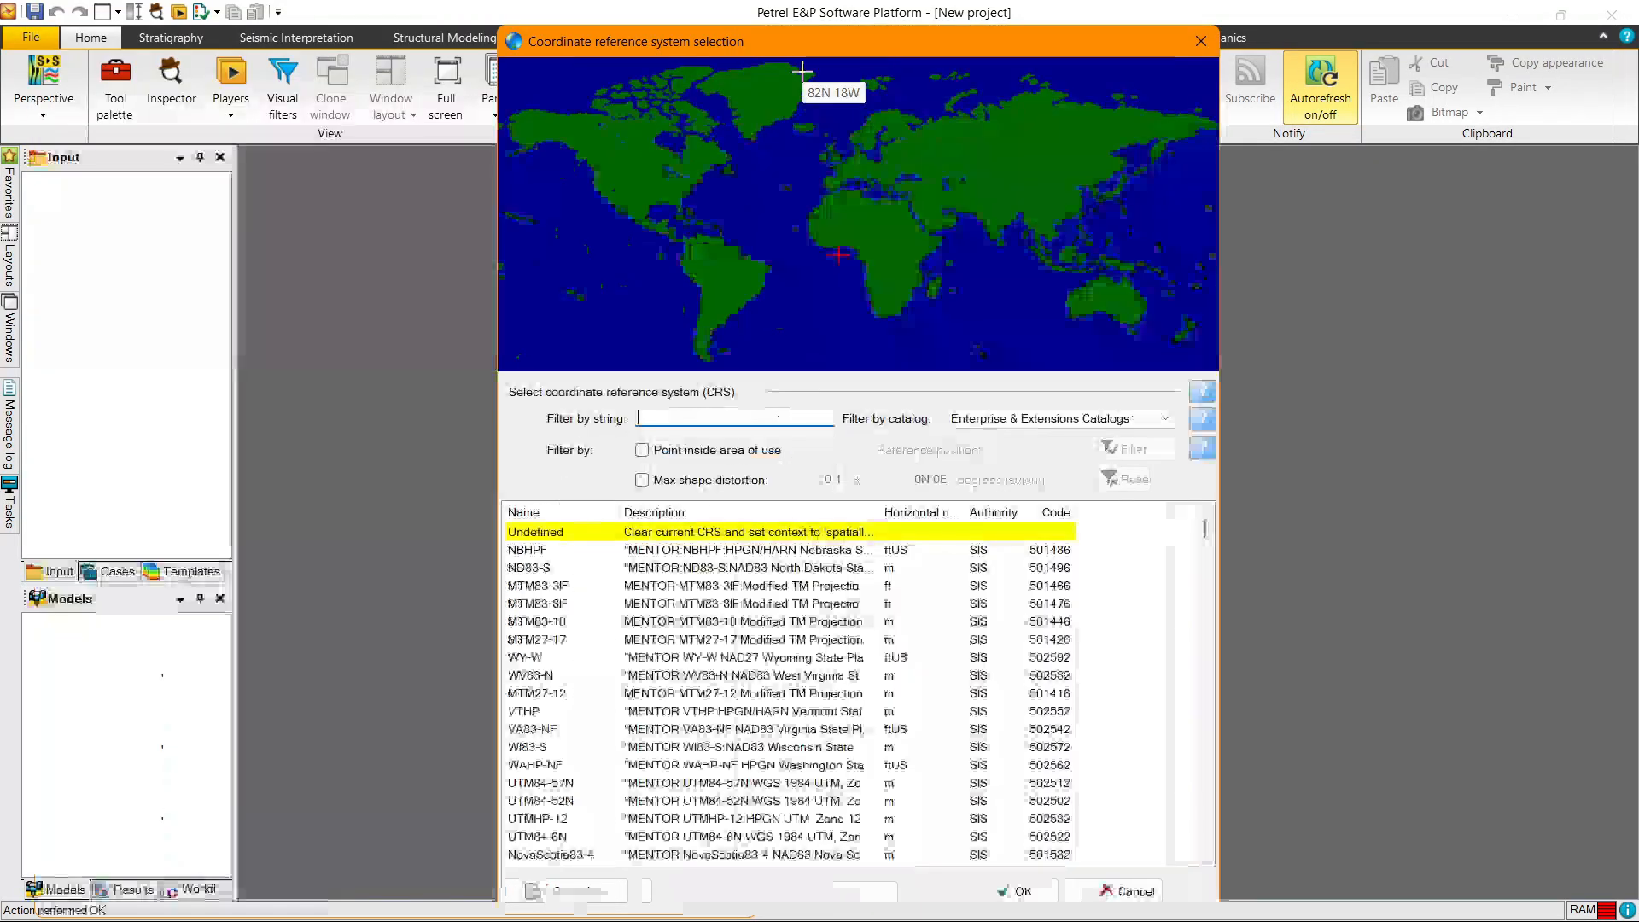
{"action": "left_click_drag", "start_coordinate": [756, 44], "coordinate": [760, 19]}
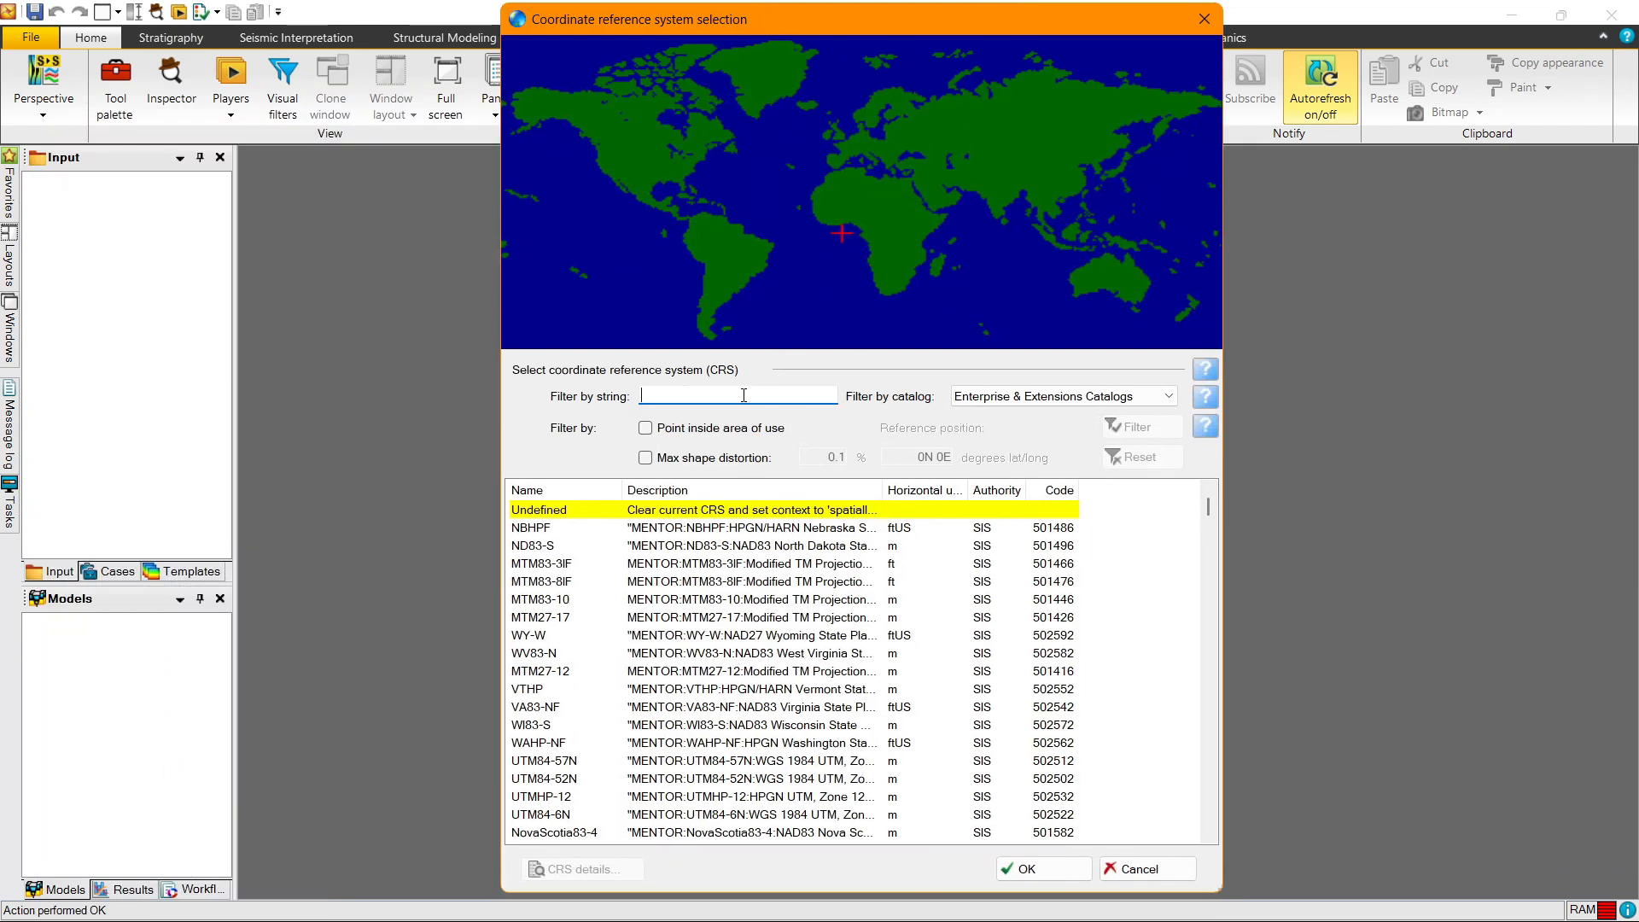
{"action": "type", "text": "ed50u"}
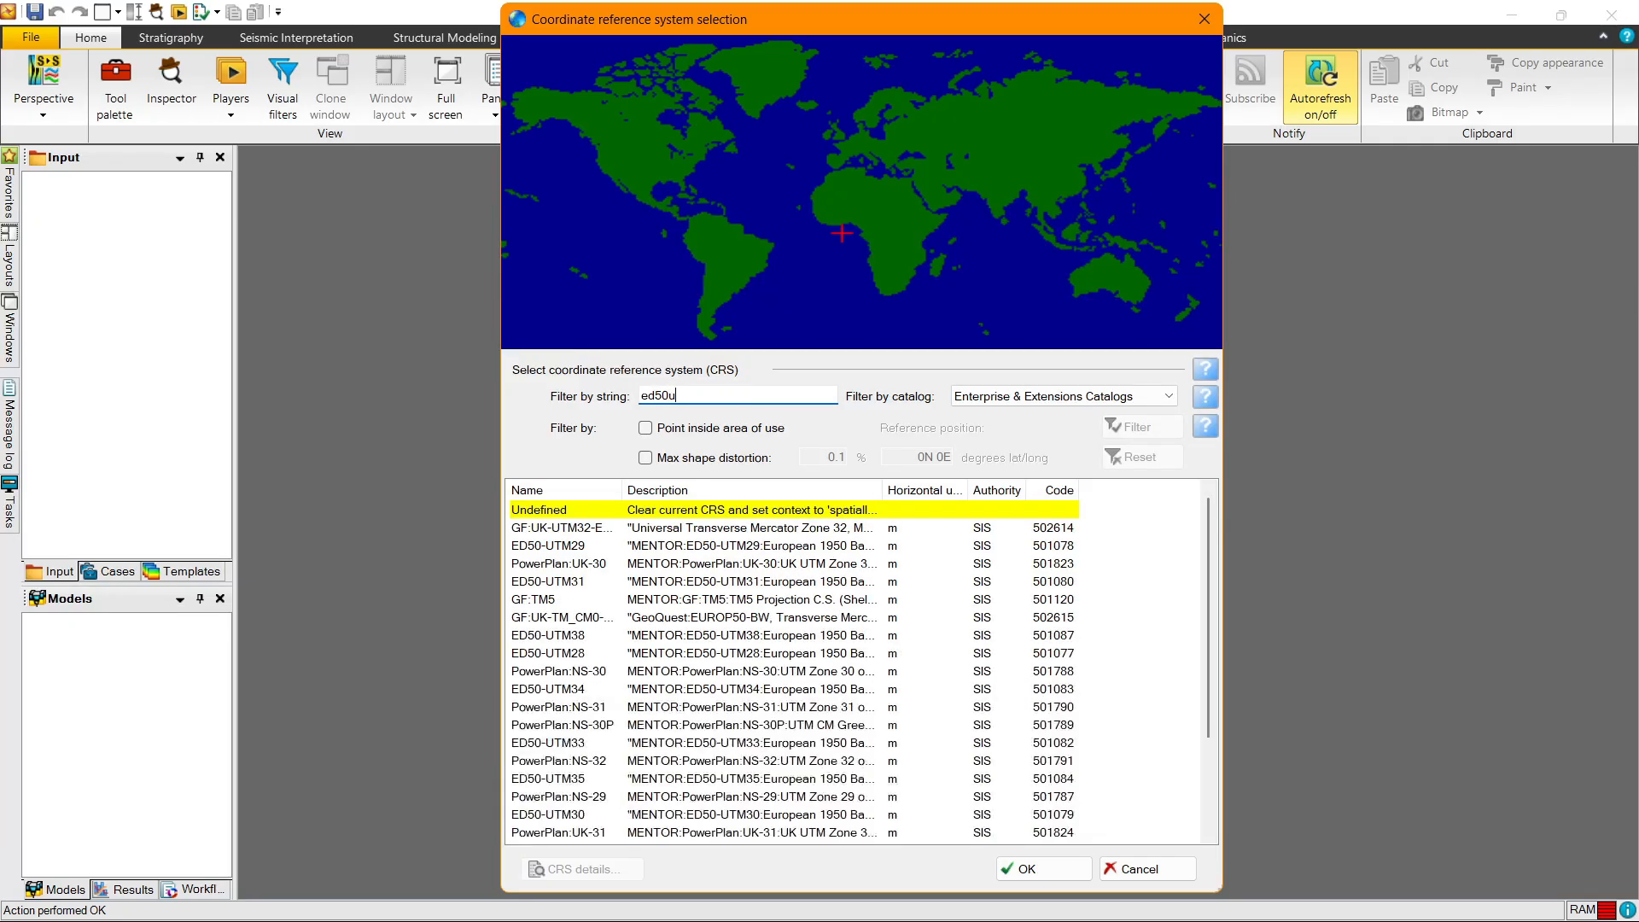
{"action": "type", "text": "tm31"}
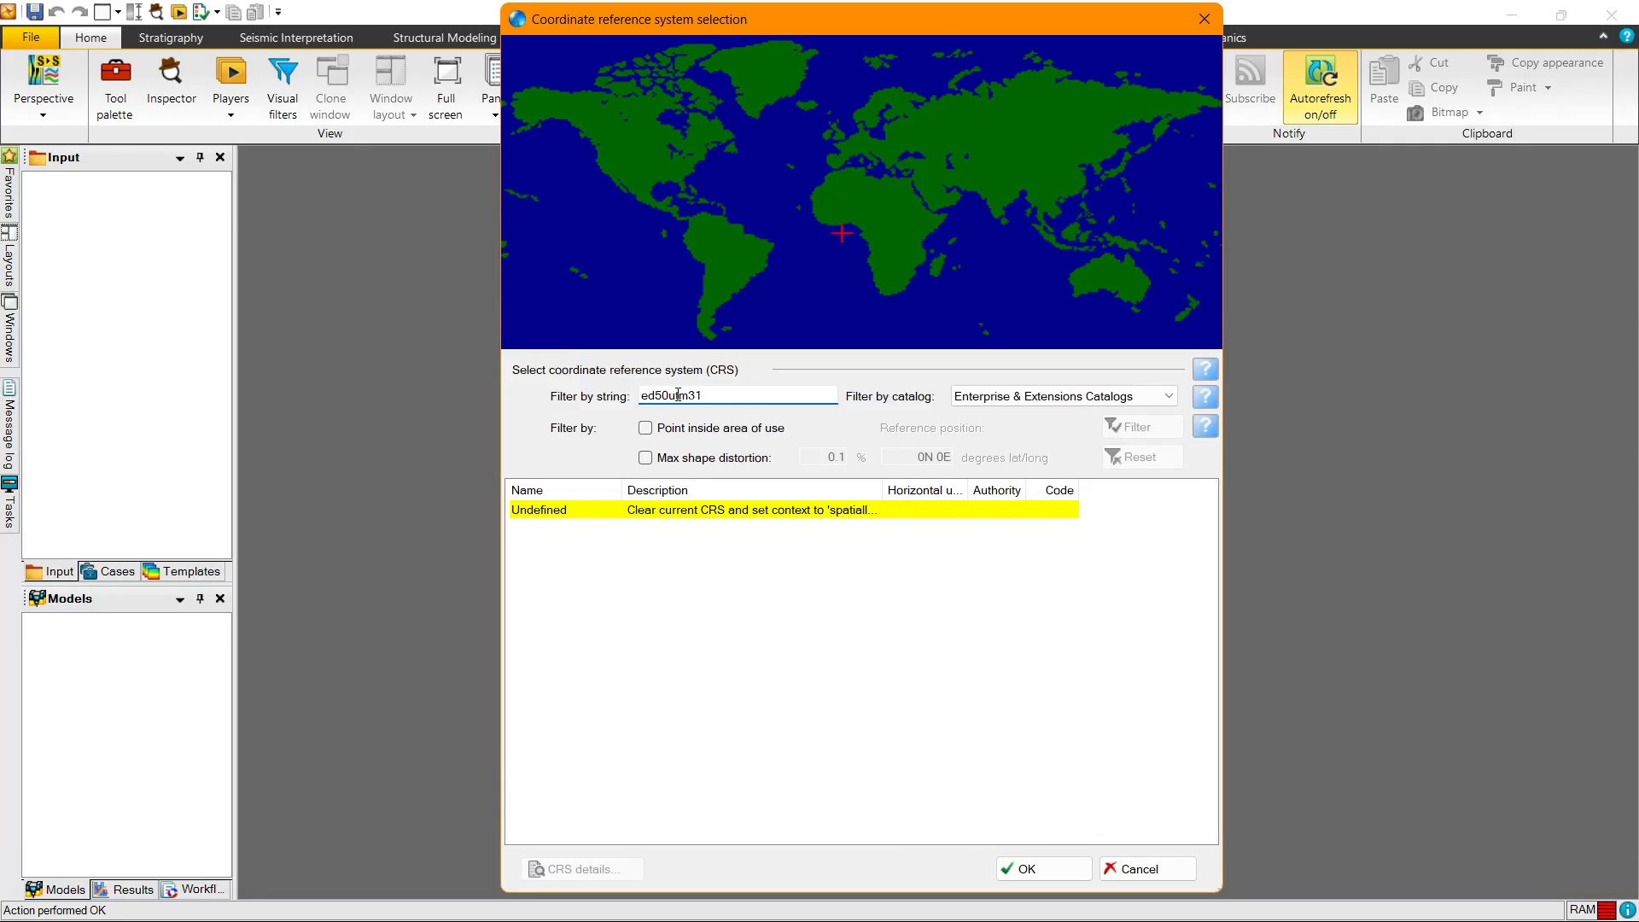
{"action": "type", "text": "-"}
{"action": "left_click", "coordinate": [644, 528]}
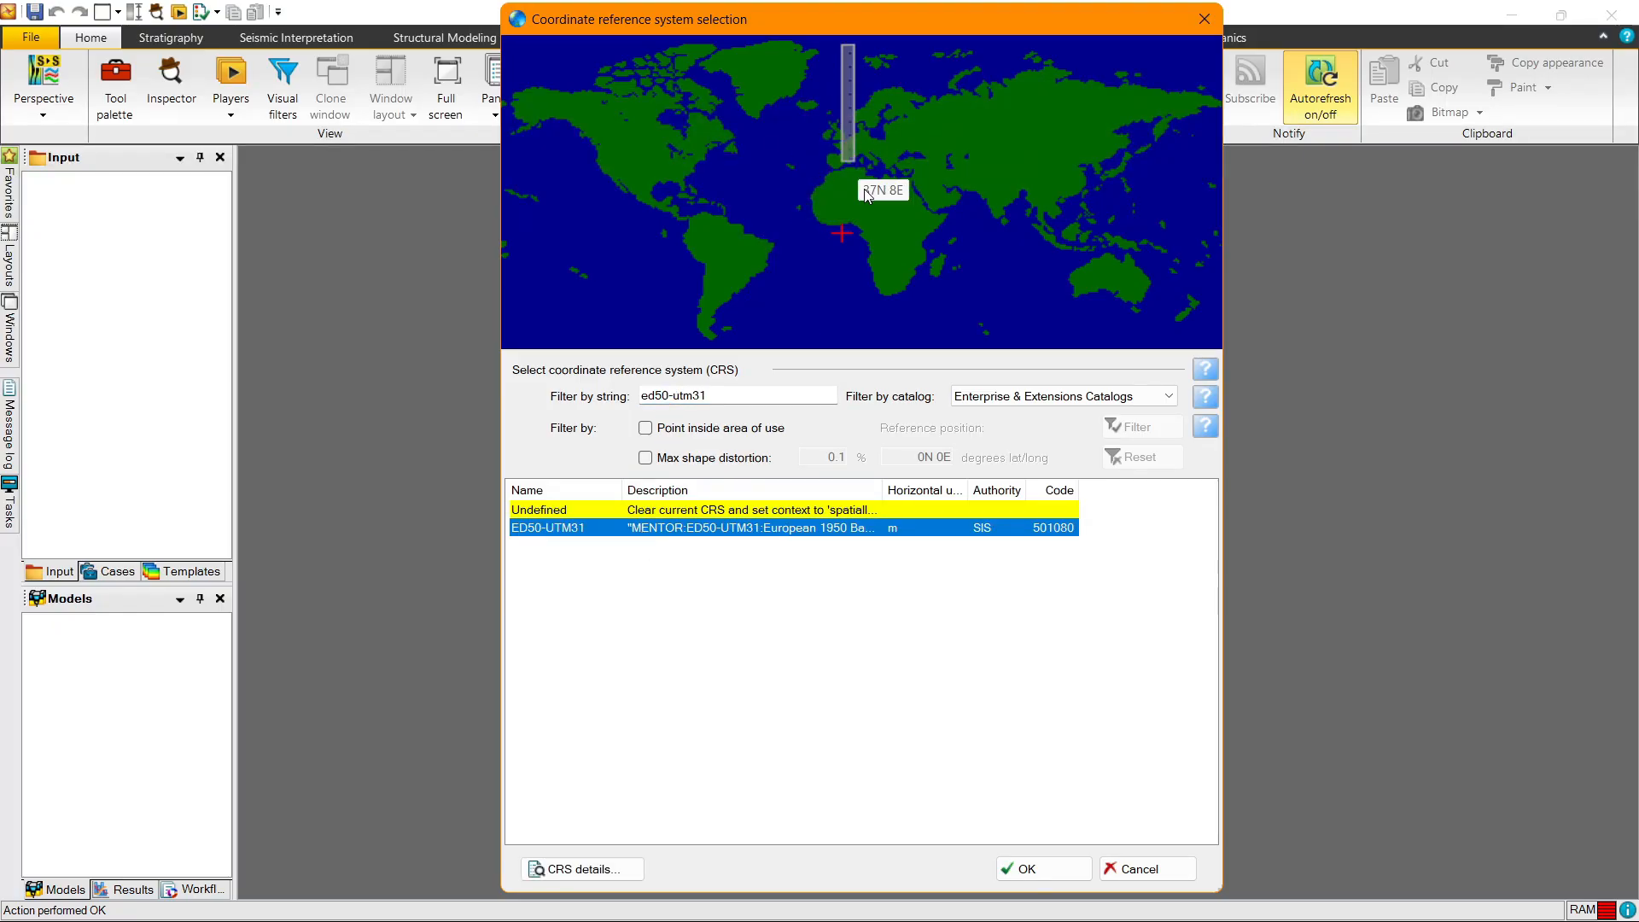
{"action": "left_click", "coordinate": [1025, 868]}
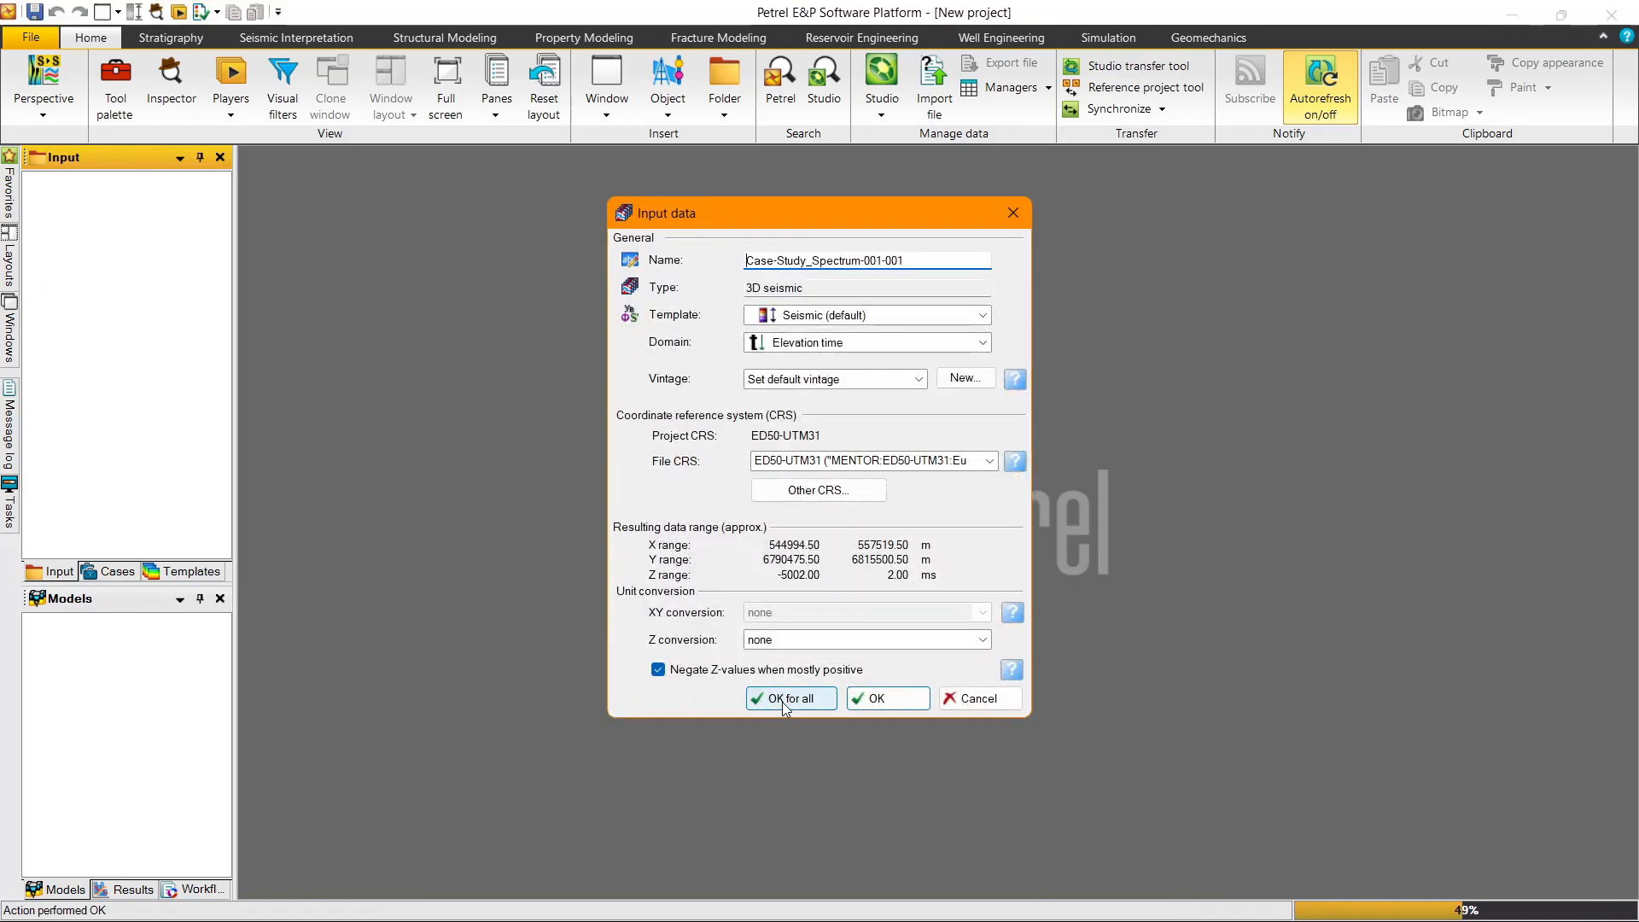
{"action": "left_click", "coordinate": [783, 700]}
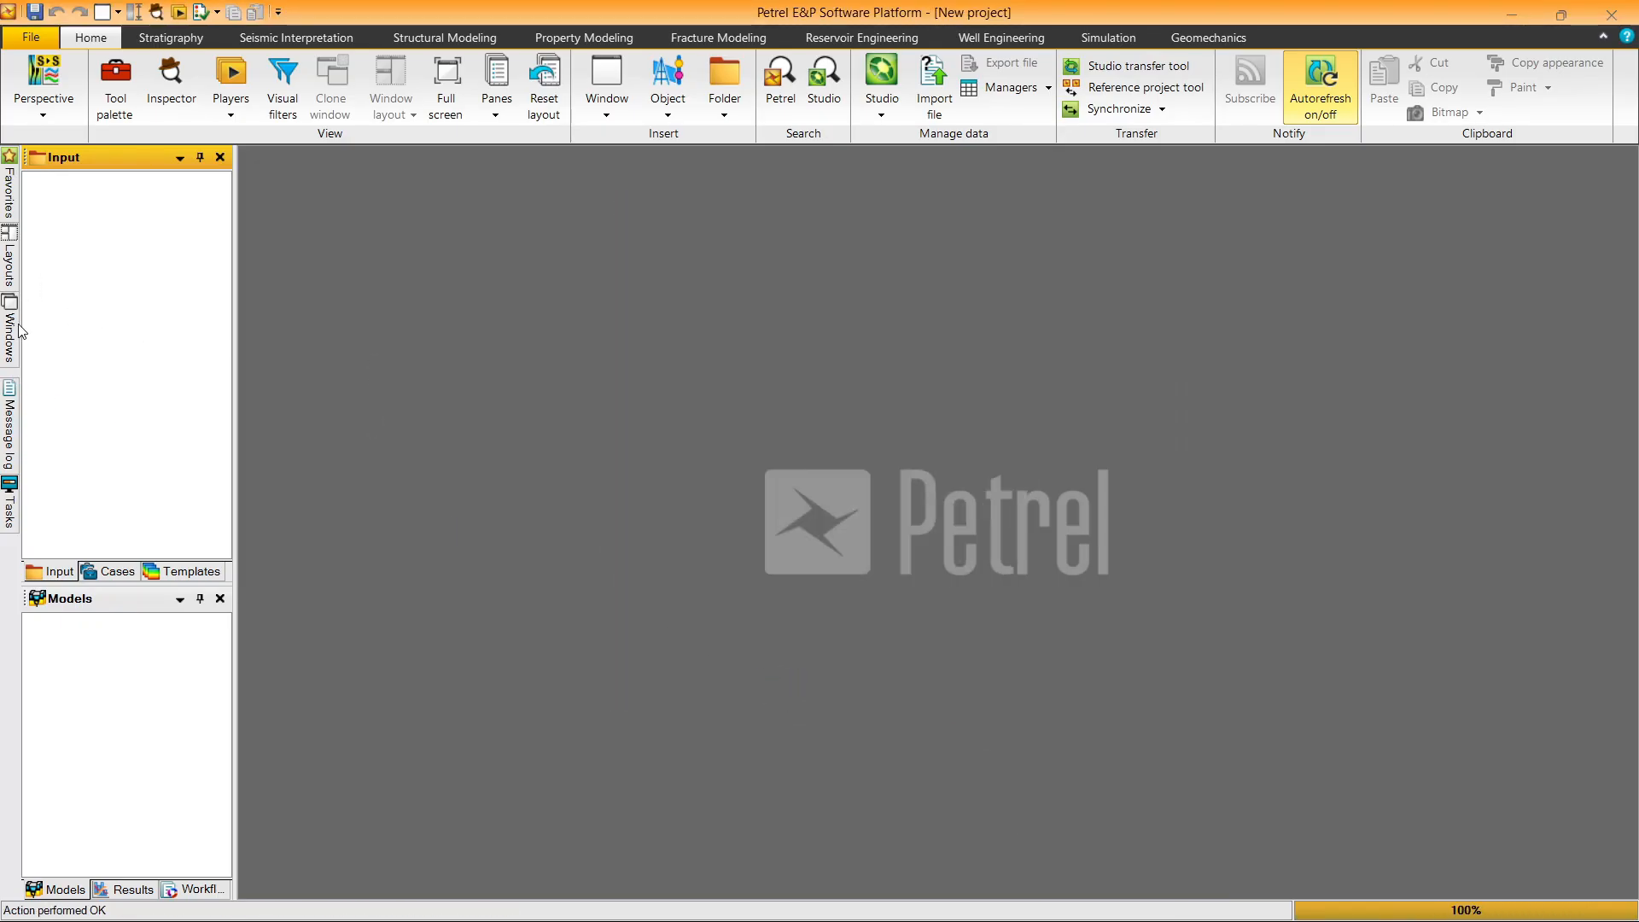
Step: Create a new 2D window and a new 3D window
{"action": "left_click", "coordinate": [610, 120]}
{"action": "left_click", "coordinate": [628, 140]}
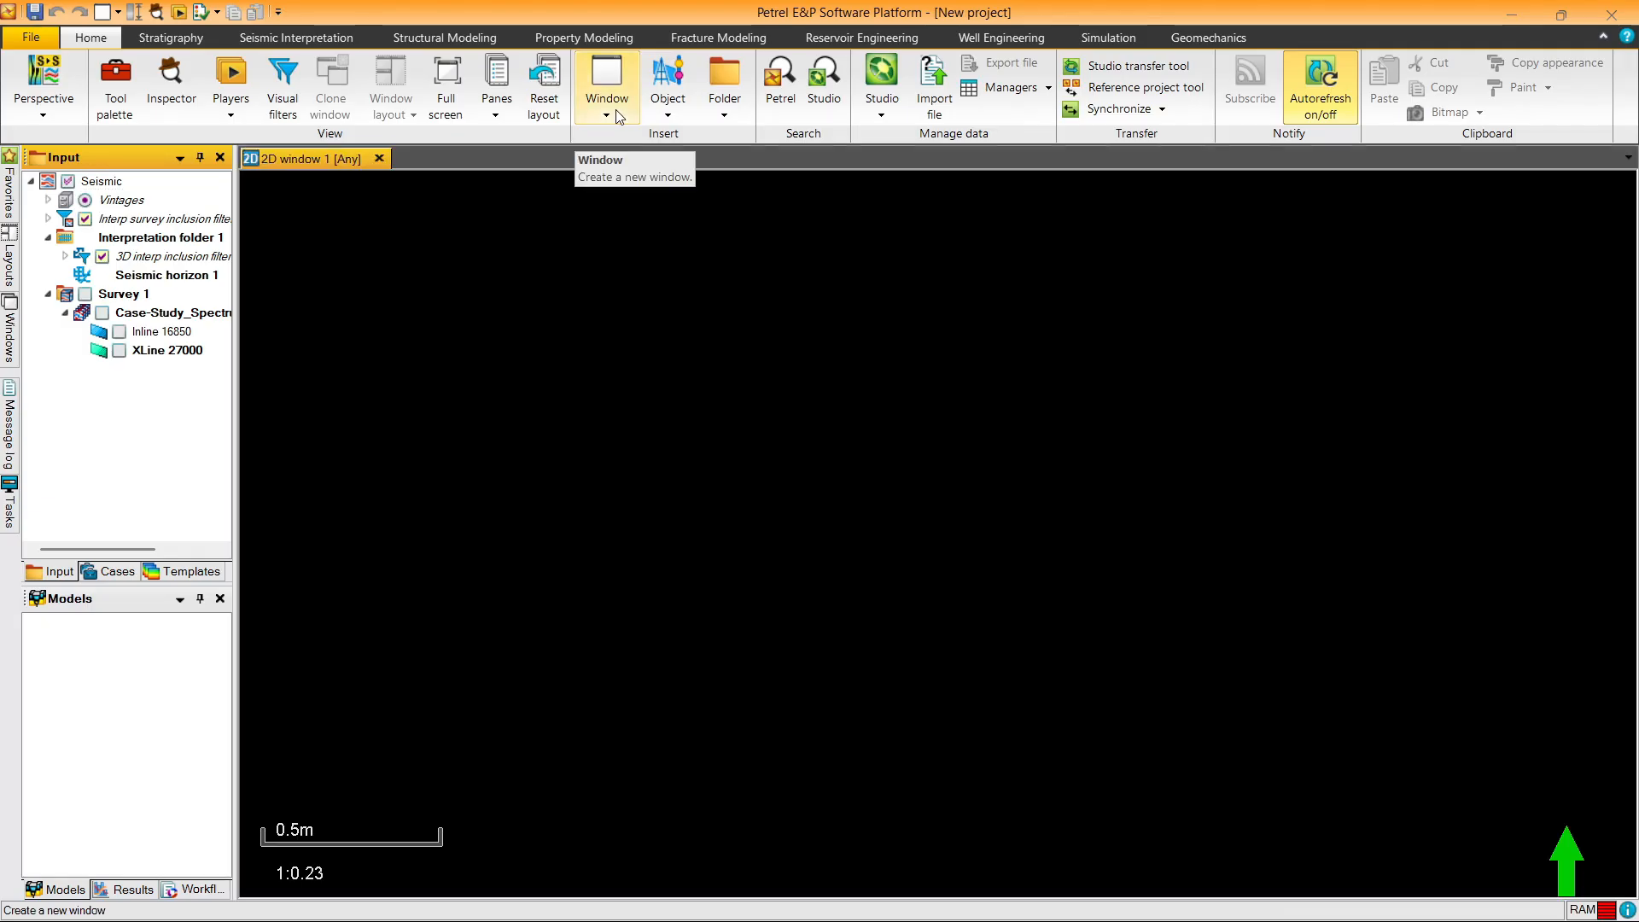
{"action": "left_click", "coordinate": [618, 117]}
{"action": "left_click", "coordinate": [634, 158]}
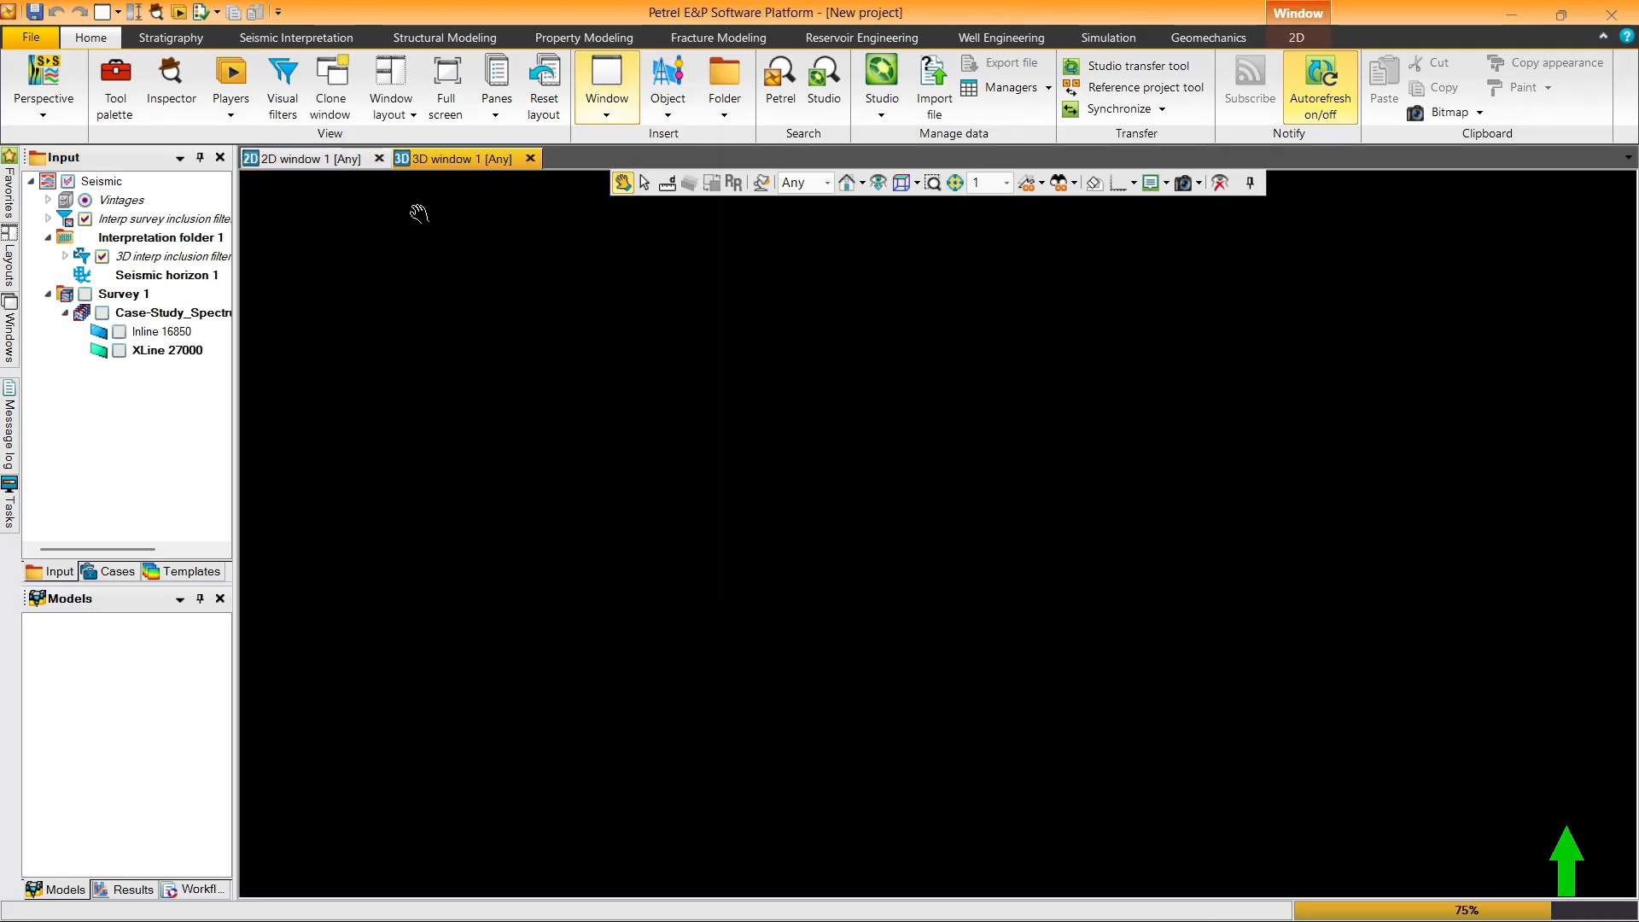
Step: Display the imported Case-Study_Spectrum seismic cube in the 2D window
{"action": "left_click", "coordinate": [410, 163]}
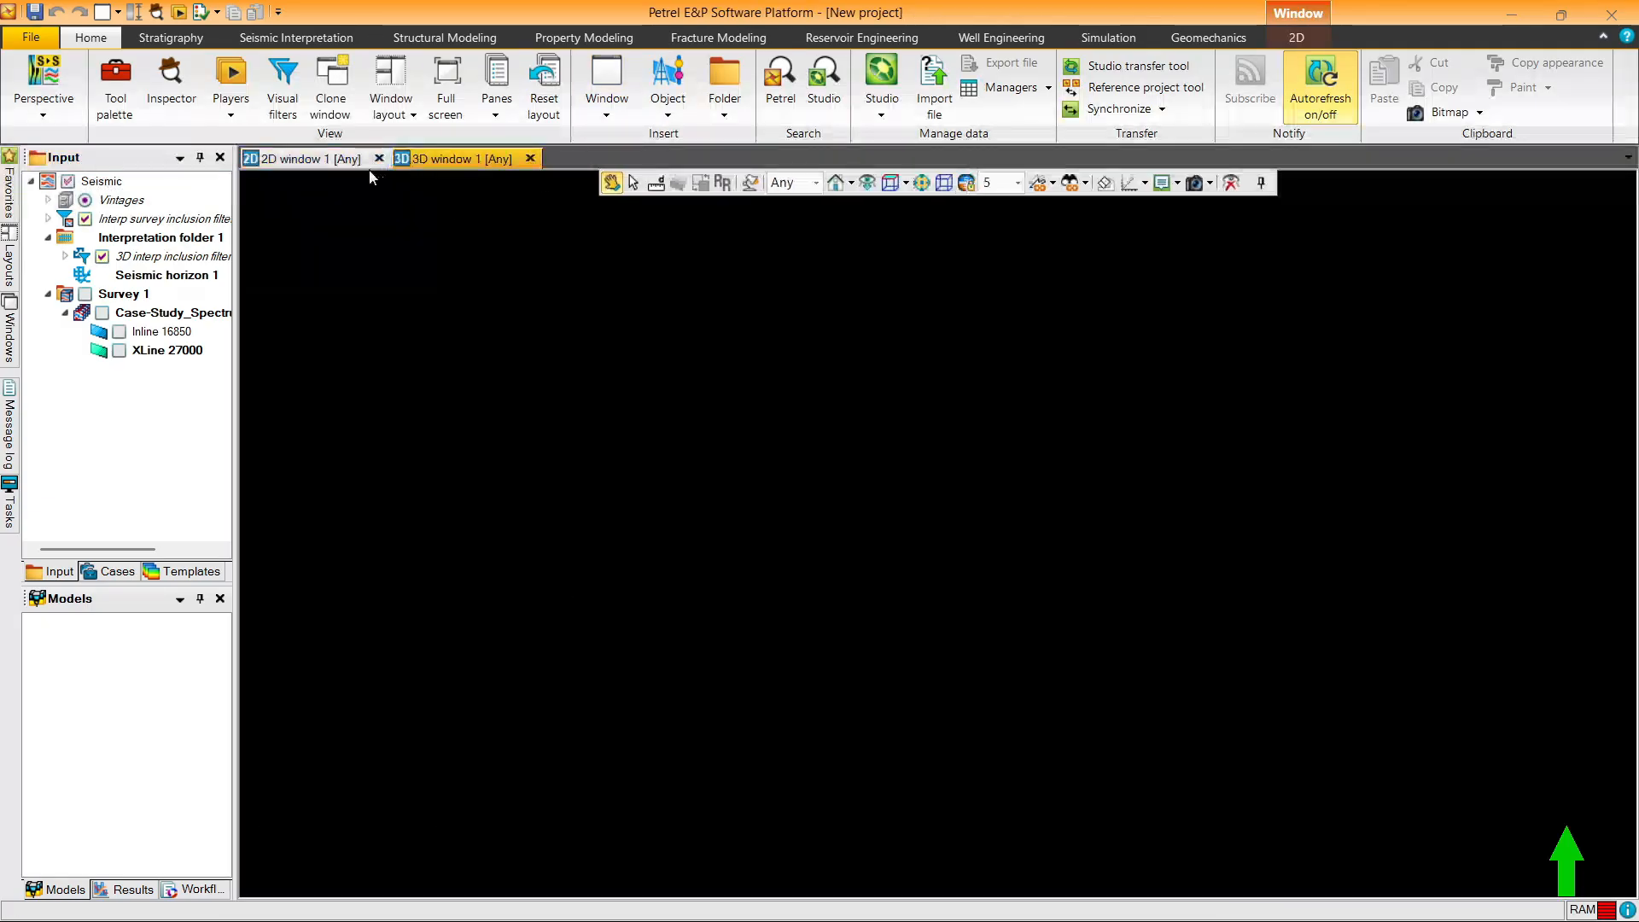
{"action": "left_click", "coordinate": [331, 157]}
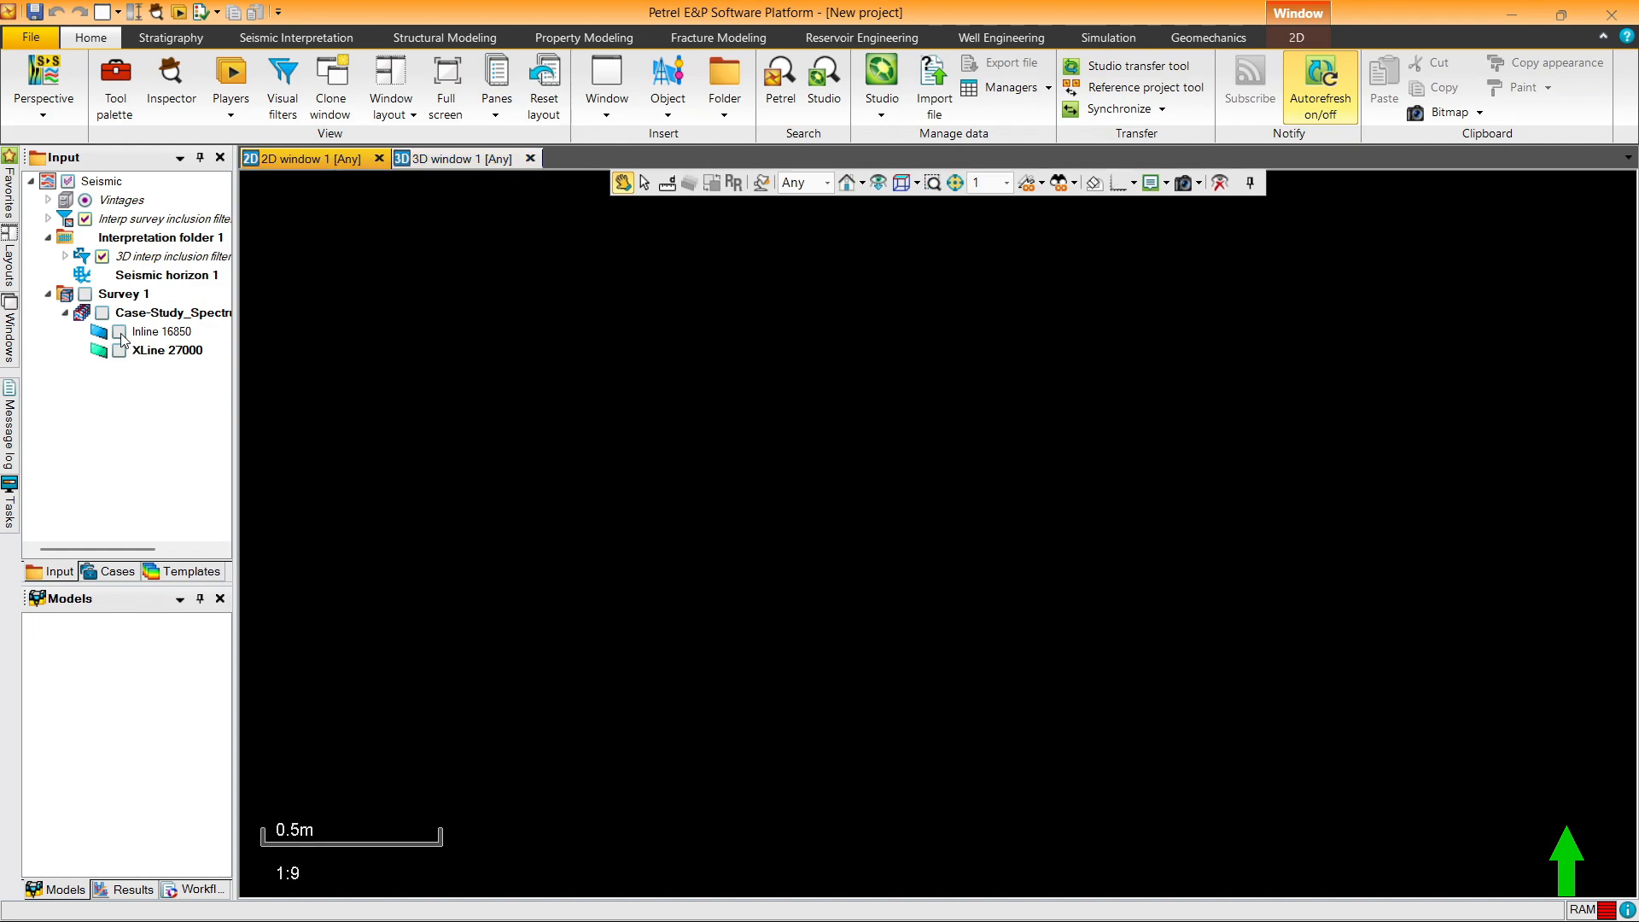
{"action": "left_click", "coordinate": [102, 314]}
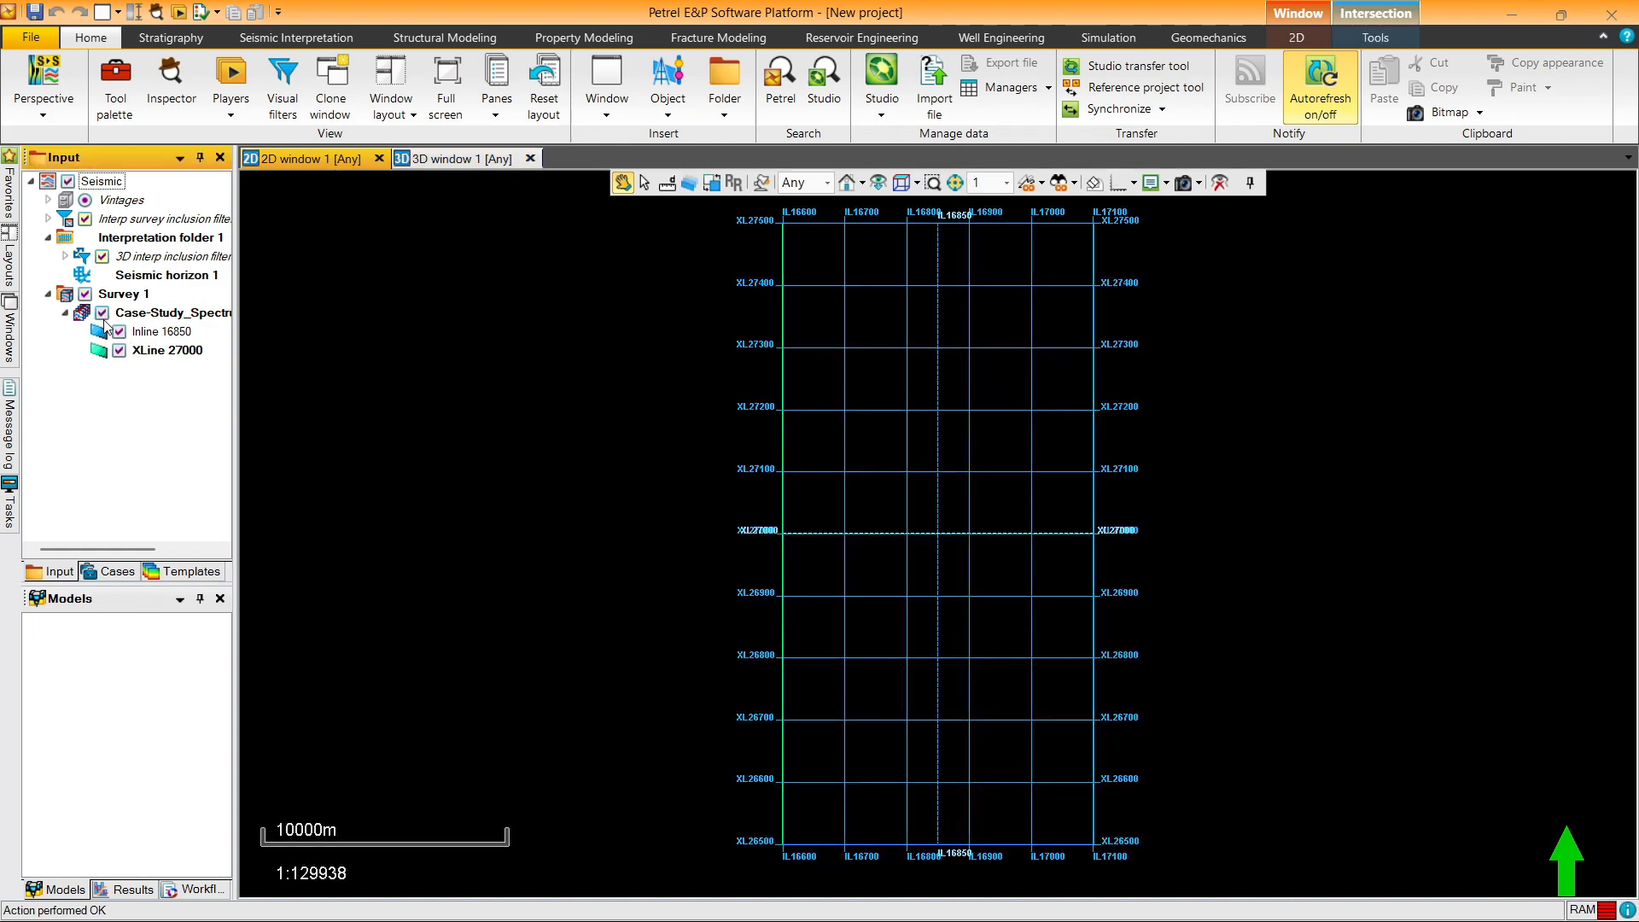
Step: Display the Case-Study_Spectrum seismic cube in the 3D window as well
{"action": "left_click", "coordinate": [452, 159]}
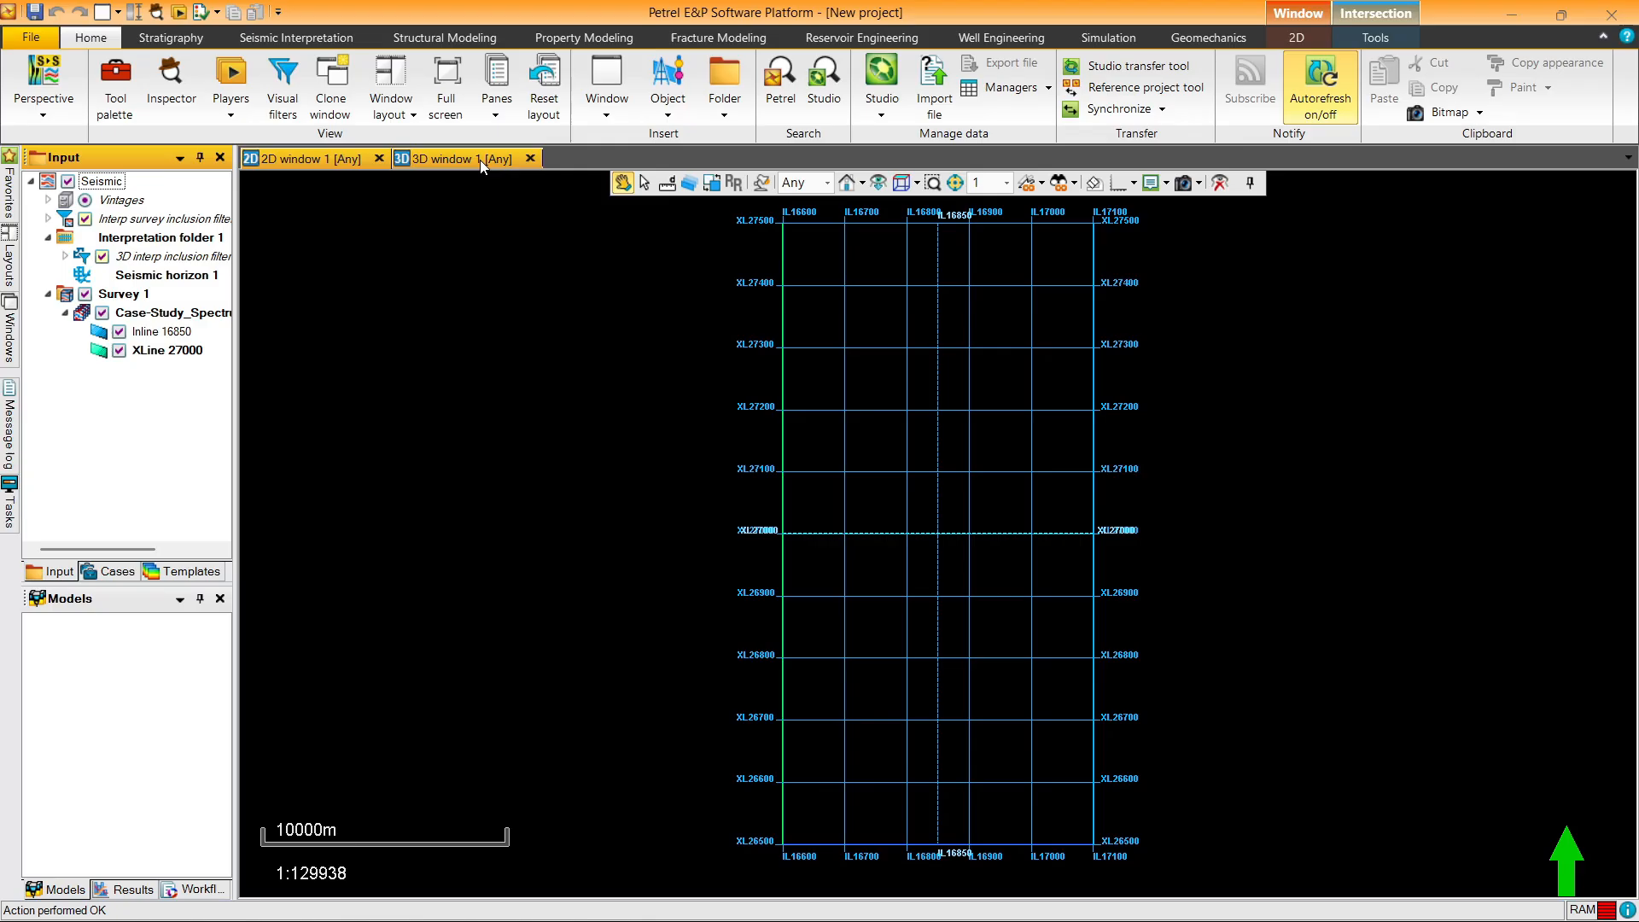
{"action": "left_click", "coordinate": [103, 313]}
{"action": "left_click_drag", "start_coordinate": [981, 611], "coordinate": [834, 421]}
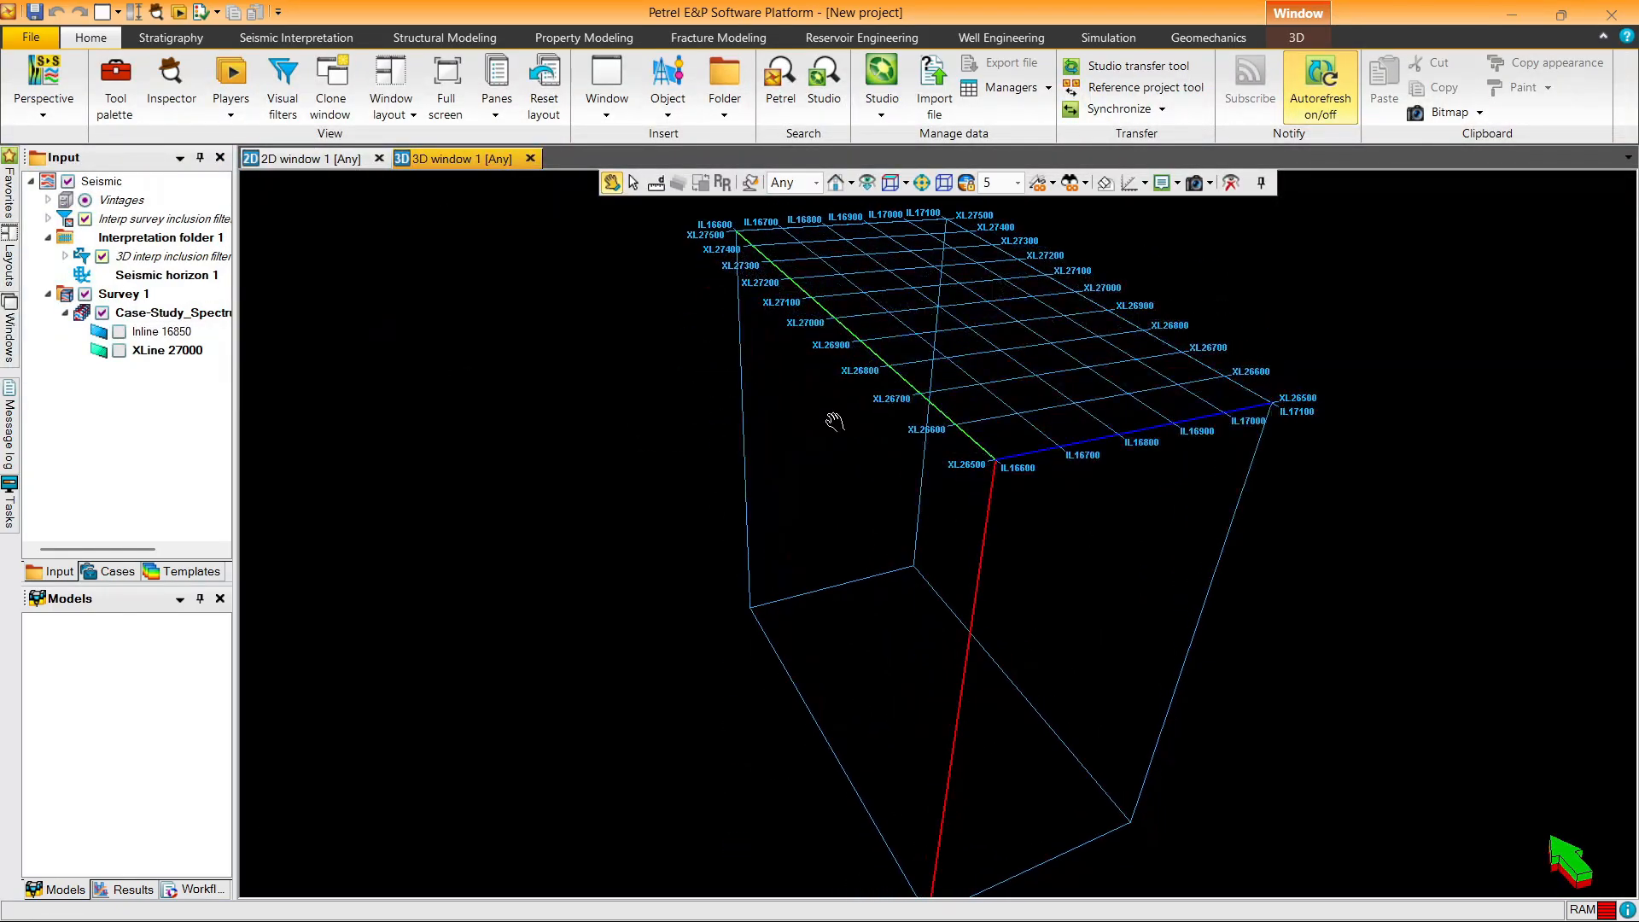
Step: Show the coordinate axes around the survey in the 2D window and hide them again
{"action": "left_click", "coordinate": [307, 159]}
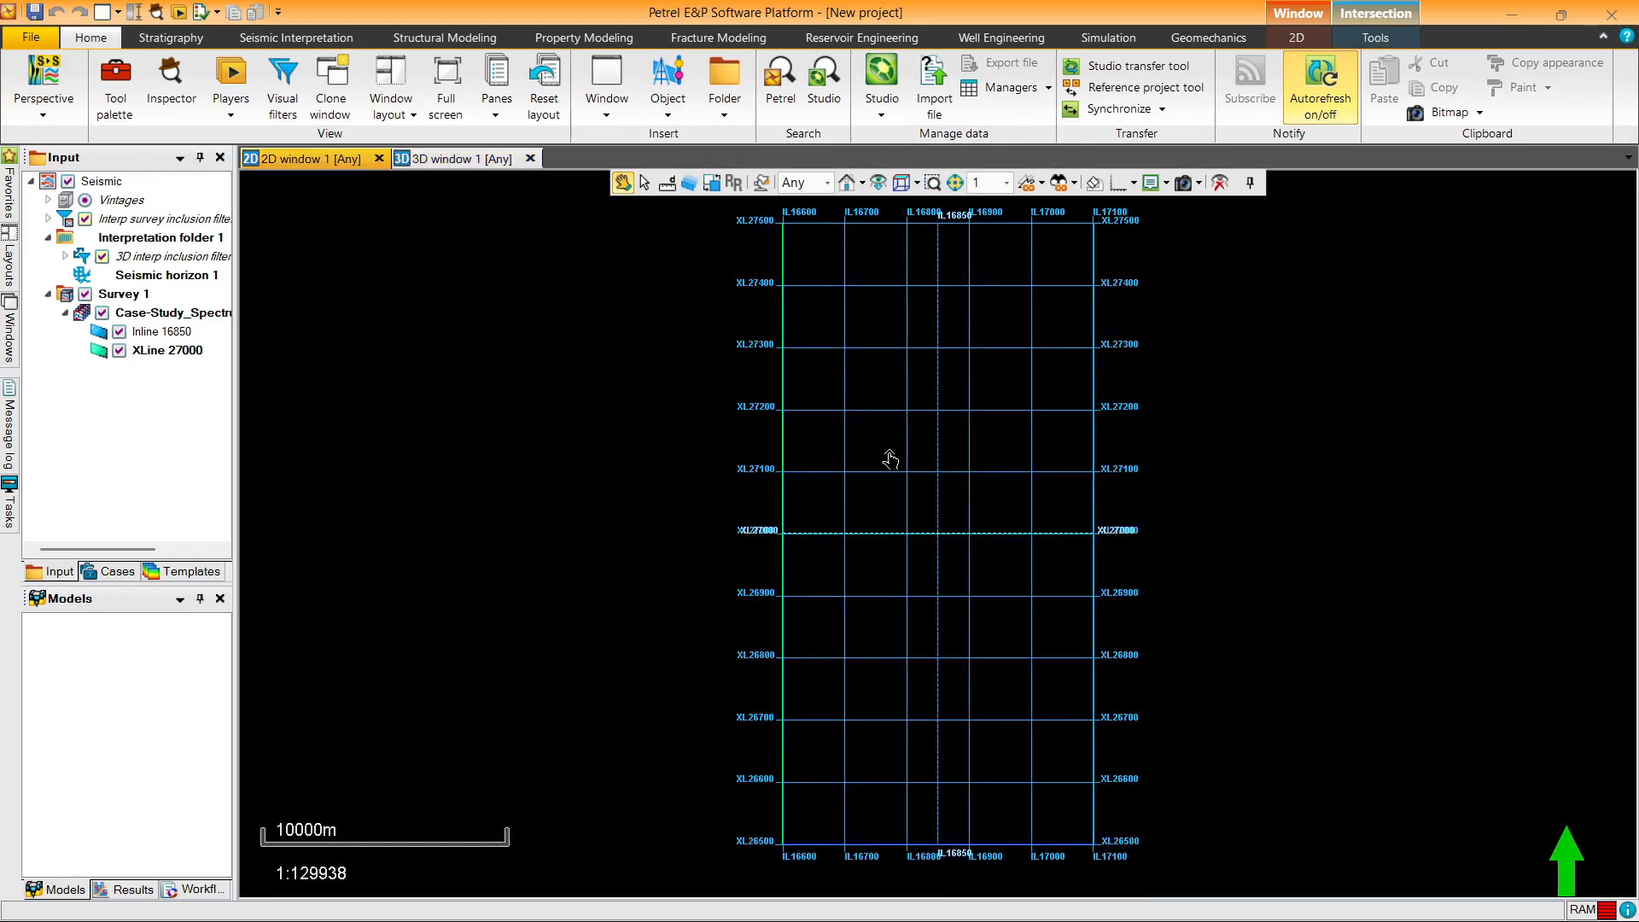
{"action": "scroll", "coordinate": [890, 459], "scroll_direction": "up", "scroll_amount": 2}
{"action": "scroll", "coordinate": [904, 468], "scroll_direction": "down", "scroll_amount": 3}
{"action": "scroll", "coordinate": [914, 439], "scroll_direction": "up", "scroll_amount": 1}
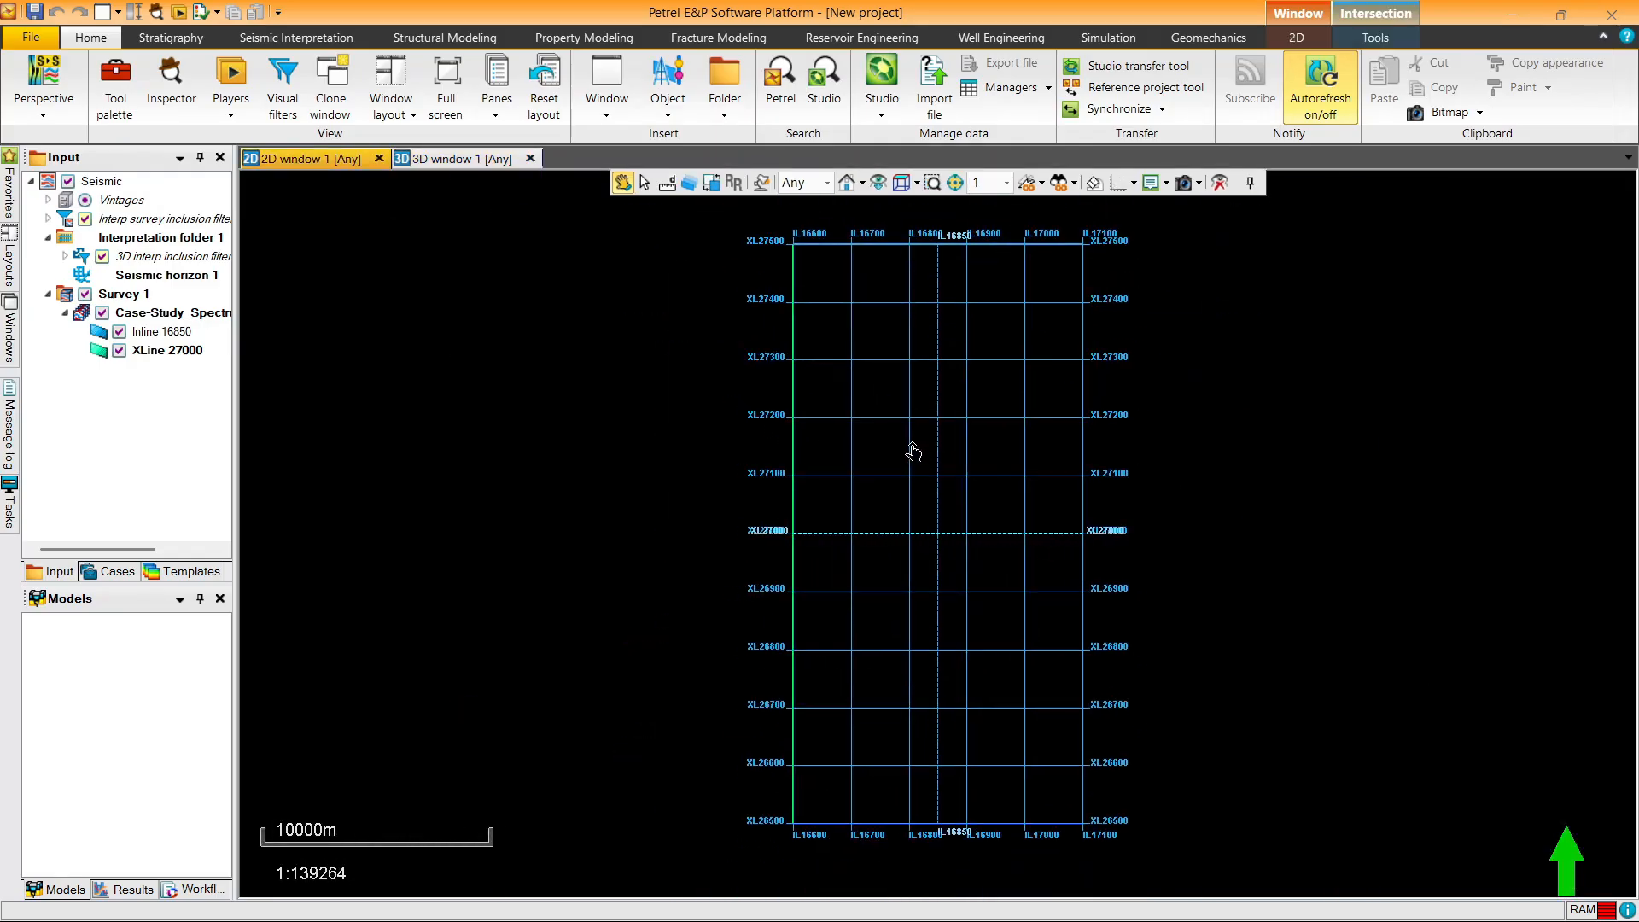
{"action": "left_click", "coordinate": [1133, 185]}
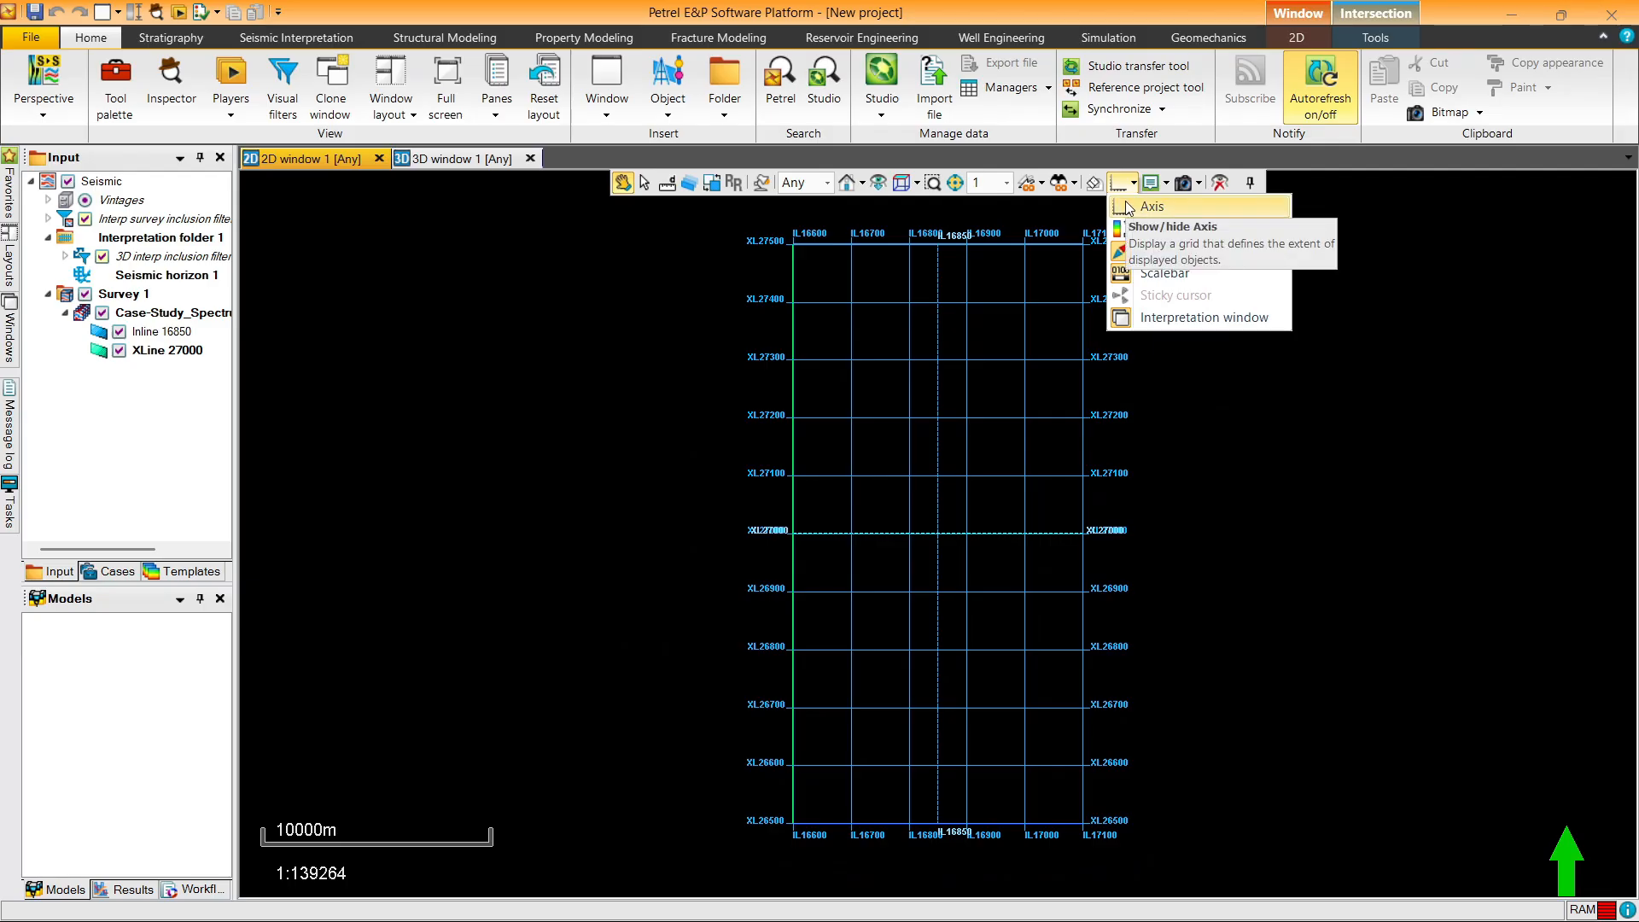
{"action": "left_click", "coordinate": [1083, 247]}
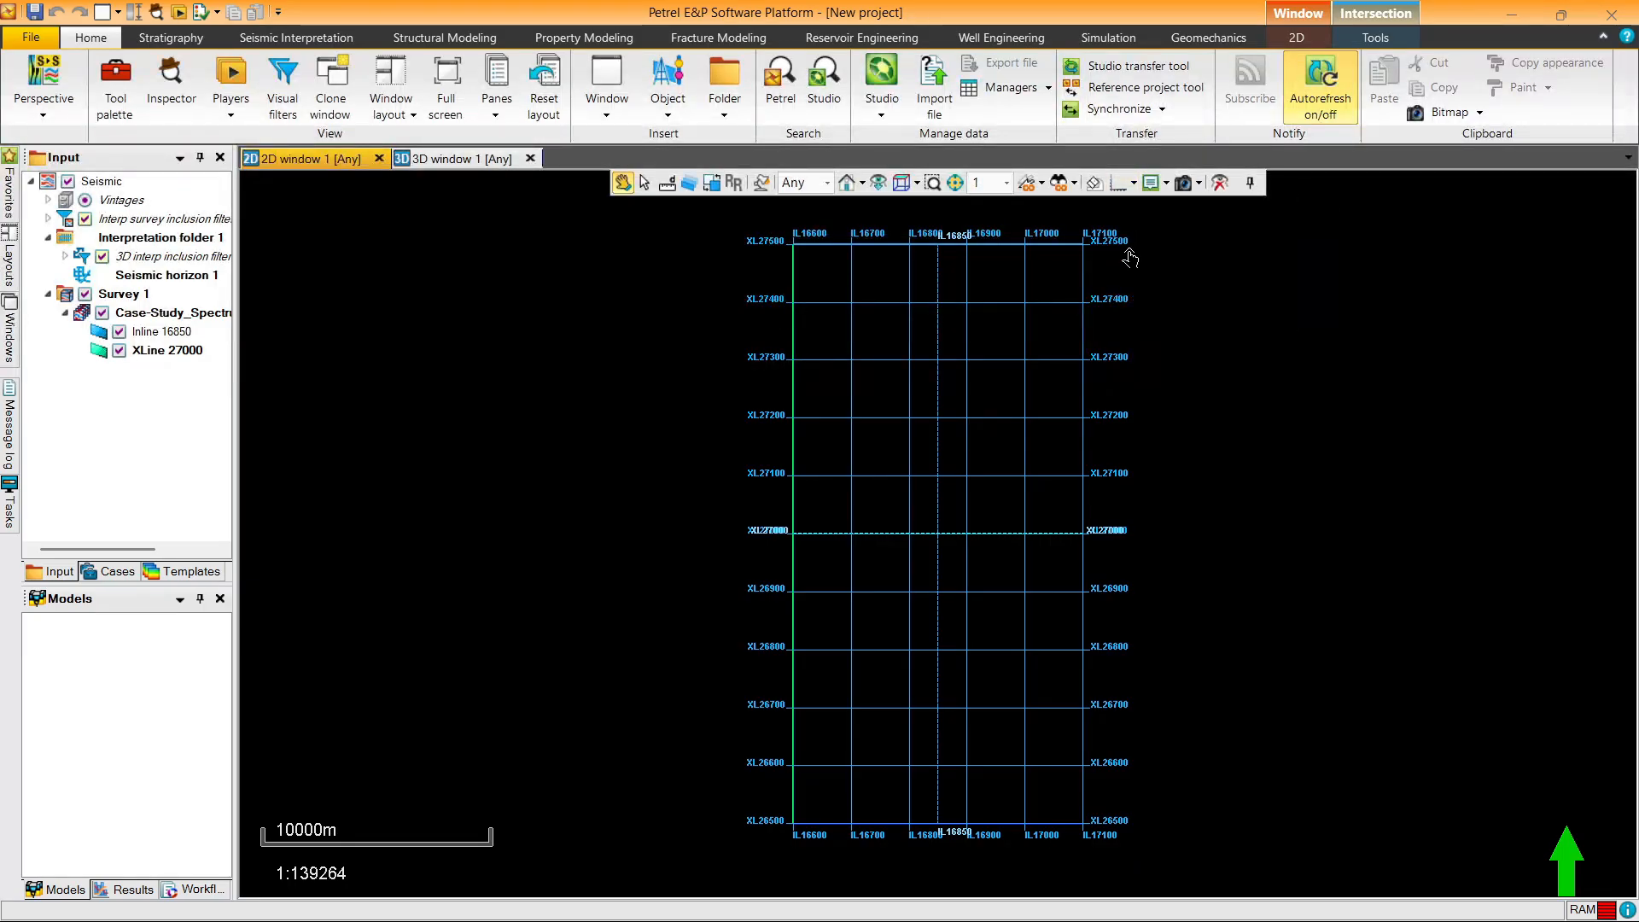
{"action": "left_click", "coordinate": [1135, 184]}
{"action": "left_click", "coordinate": [1136, 208]}
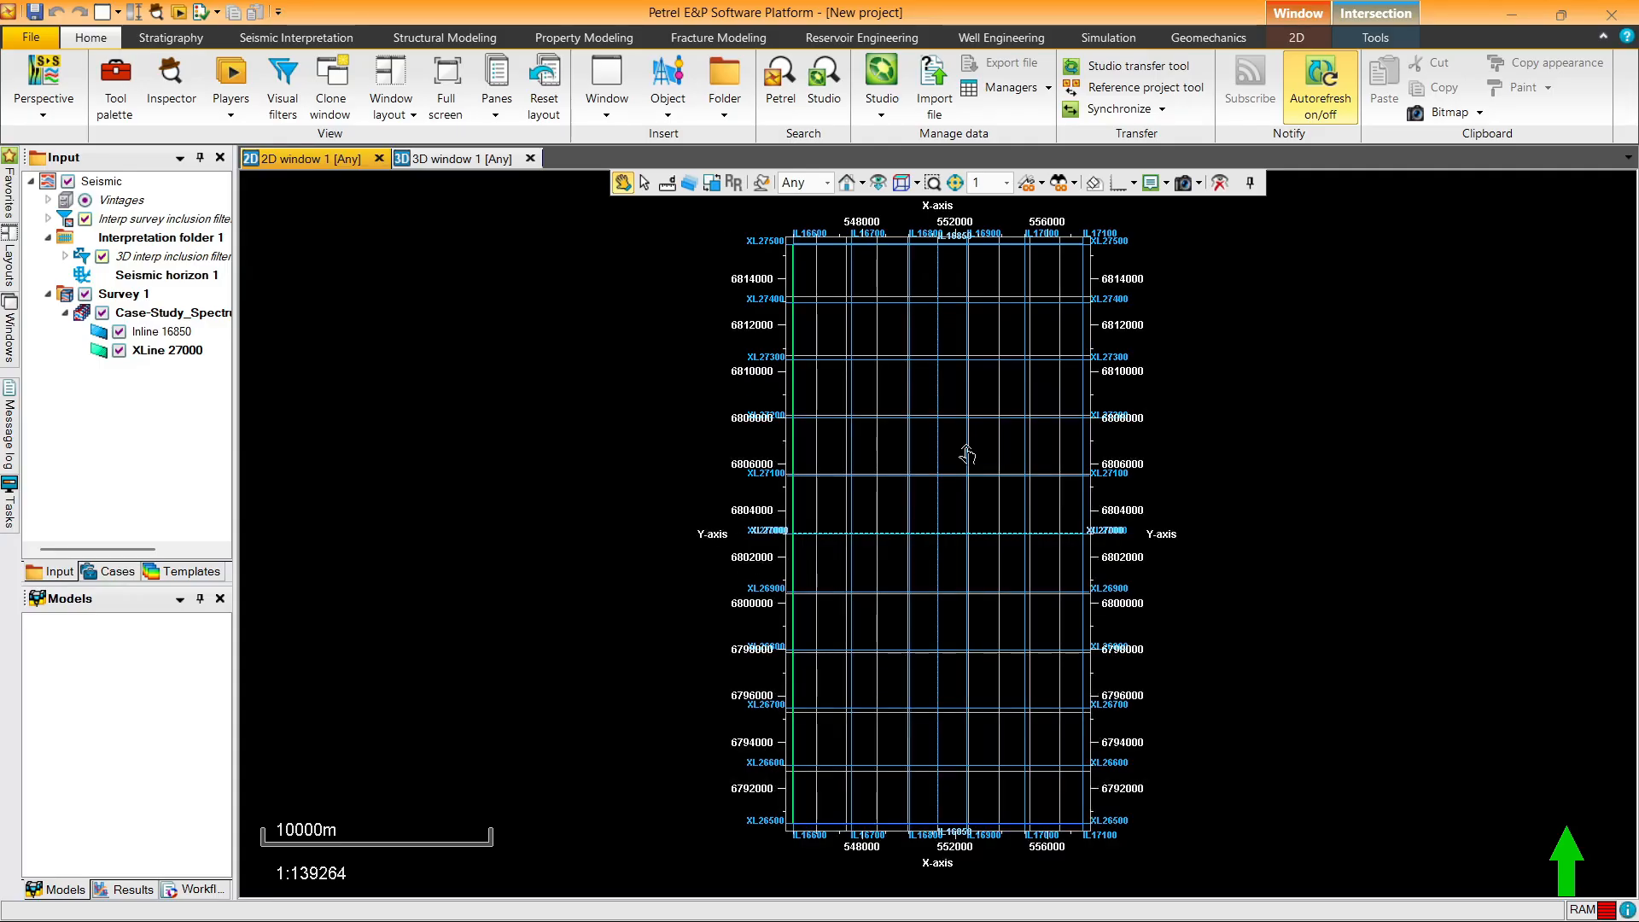
{"action": "left_click", "coordinate": [1133, 183]}
{"action": "left_click", "coordinate": [1132, 211]}
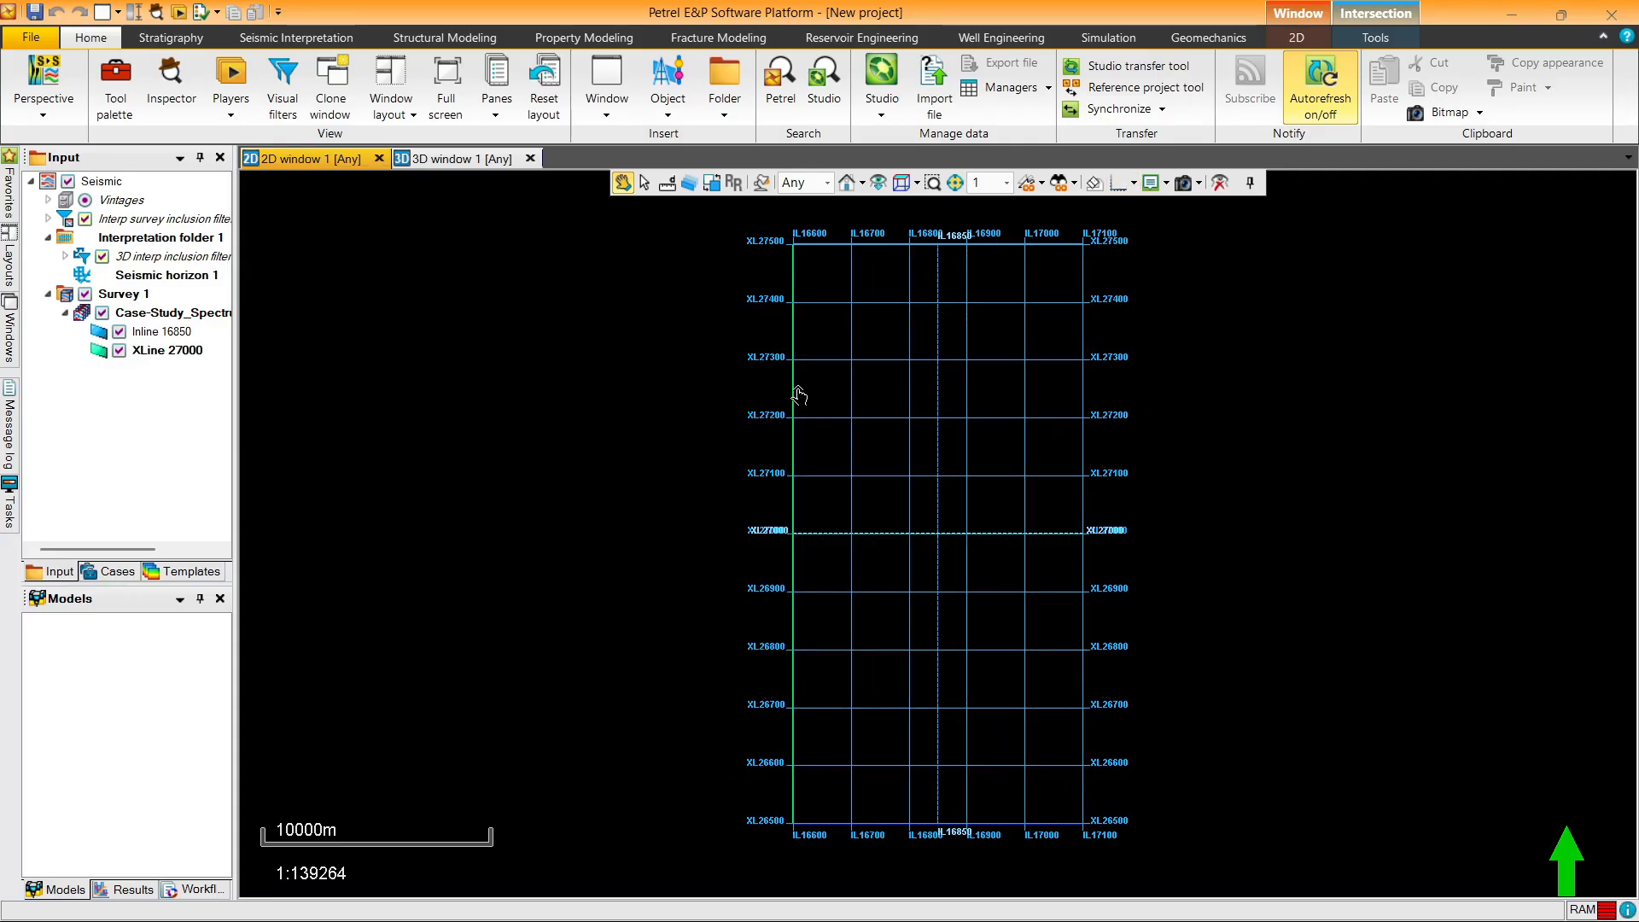
Step: Make Inline 16850 the active intersection and display it together with XLine 27000 in the 3D window
{"action": "left_click", "coordinate": [151, 333]}
{"action": "left_click", "coordinate": [478, 159]}
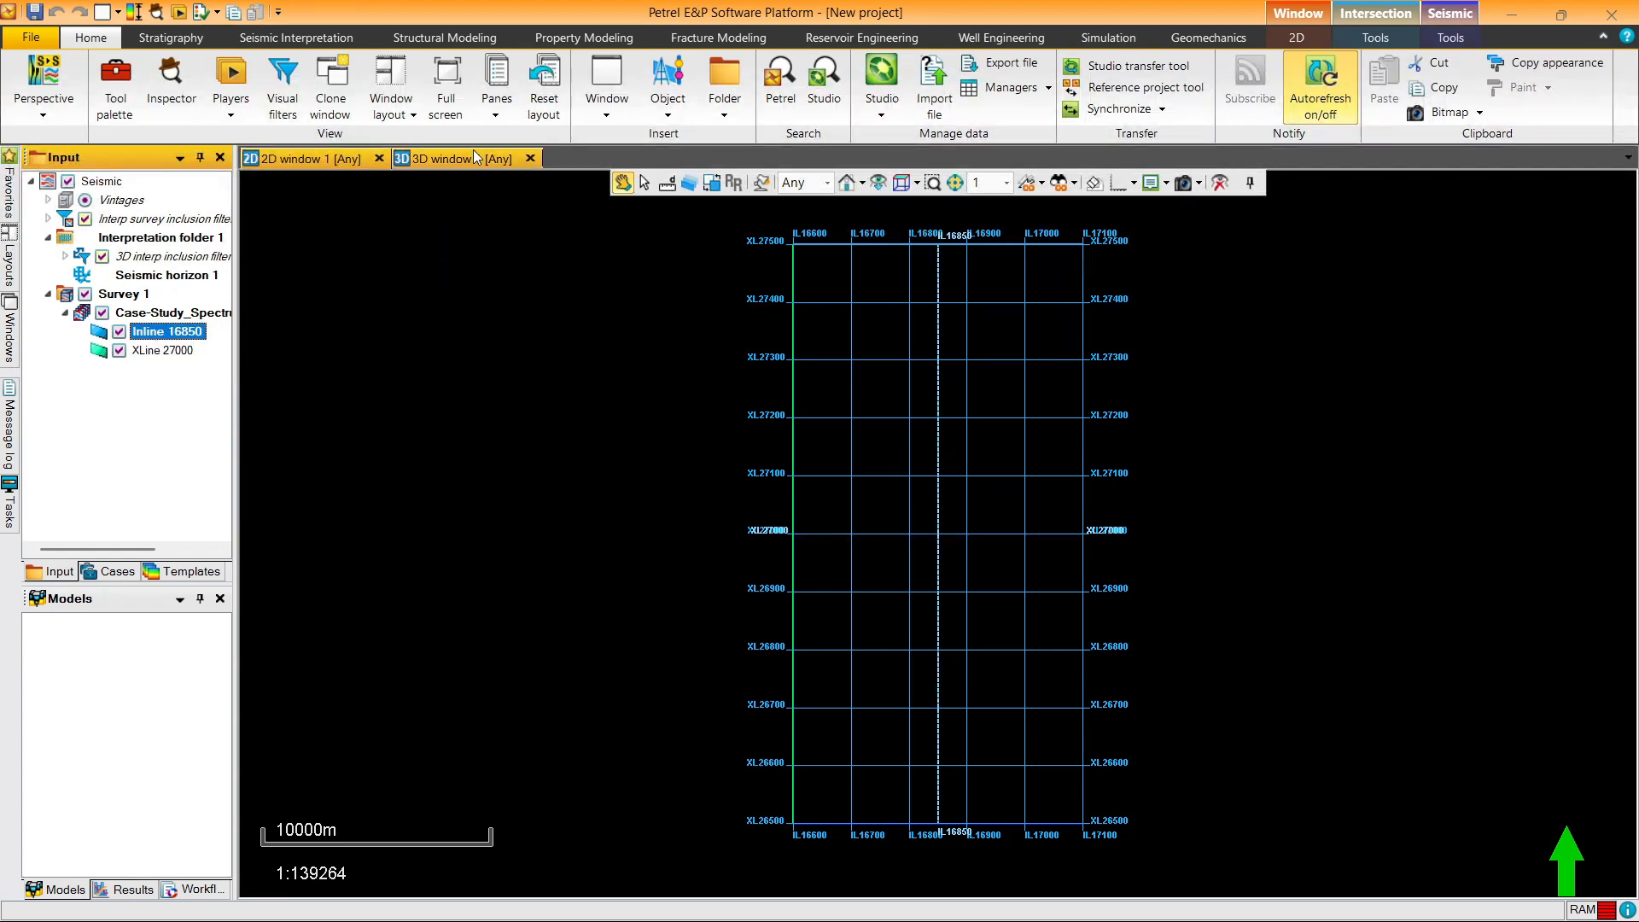
{"action": "left_click", "coordinate": [120, 332]}
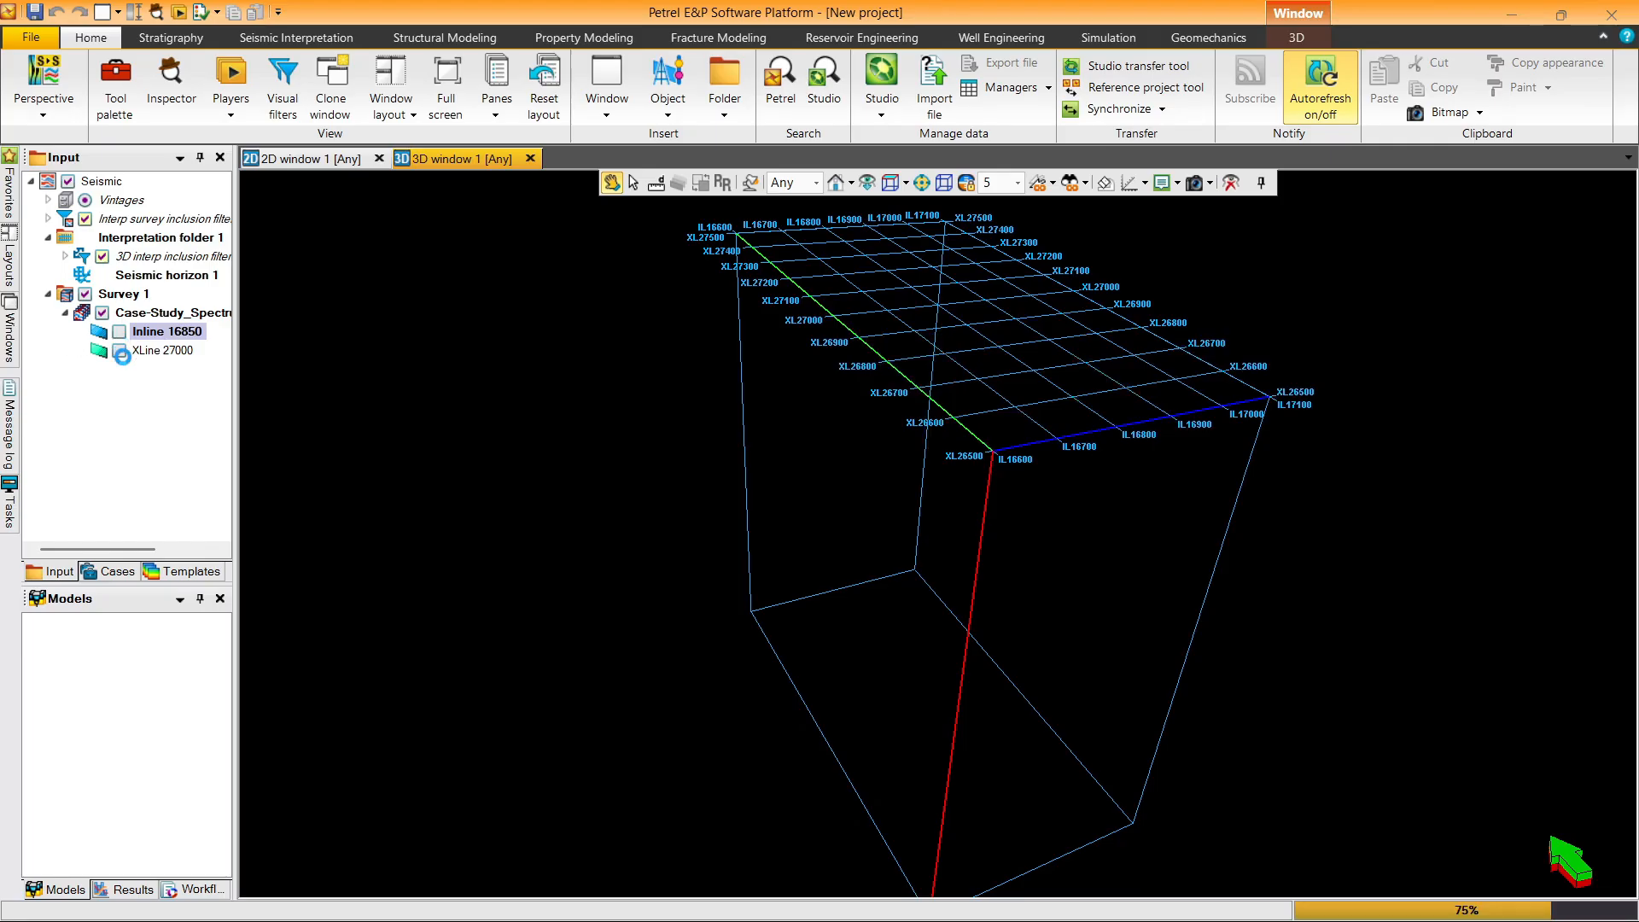
{"action": "left_click", "coordinate": [122, 351]}
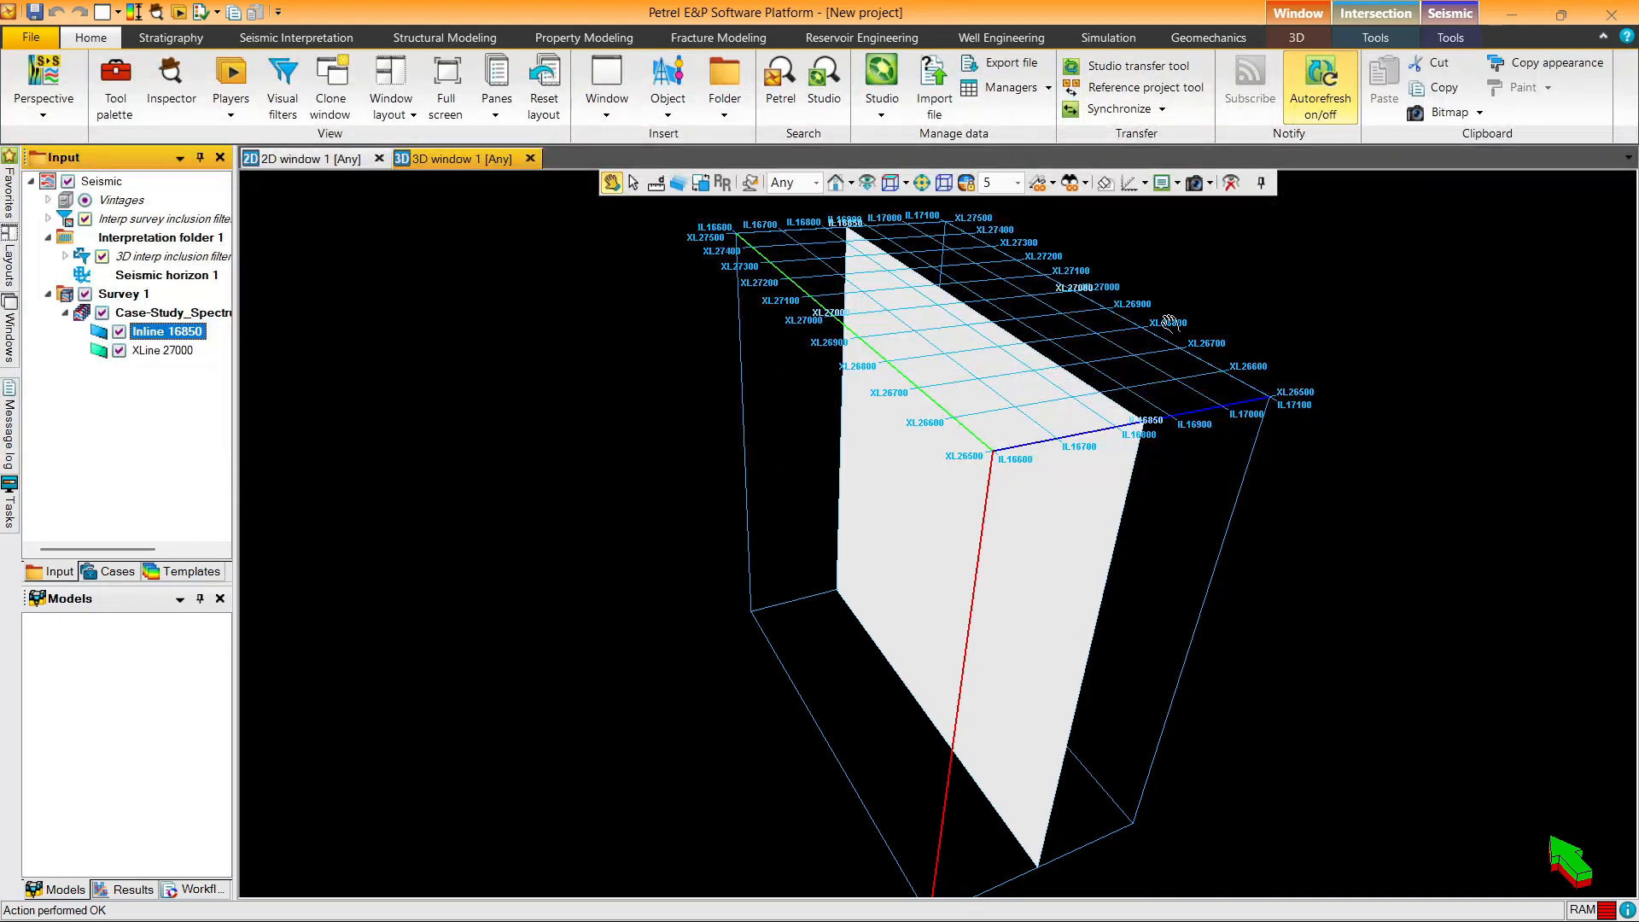
{"action": "left_click_drag", "start_coordinate": [940, 524], "coordinate": [907, 569]}
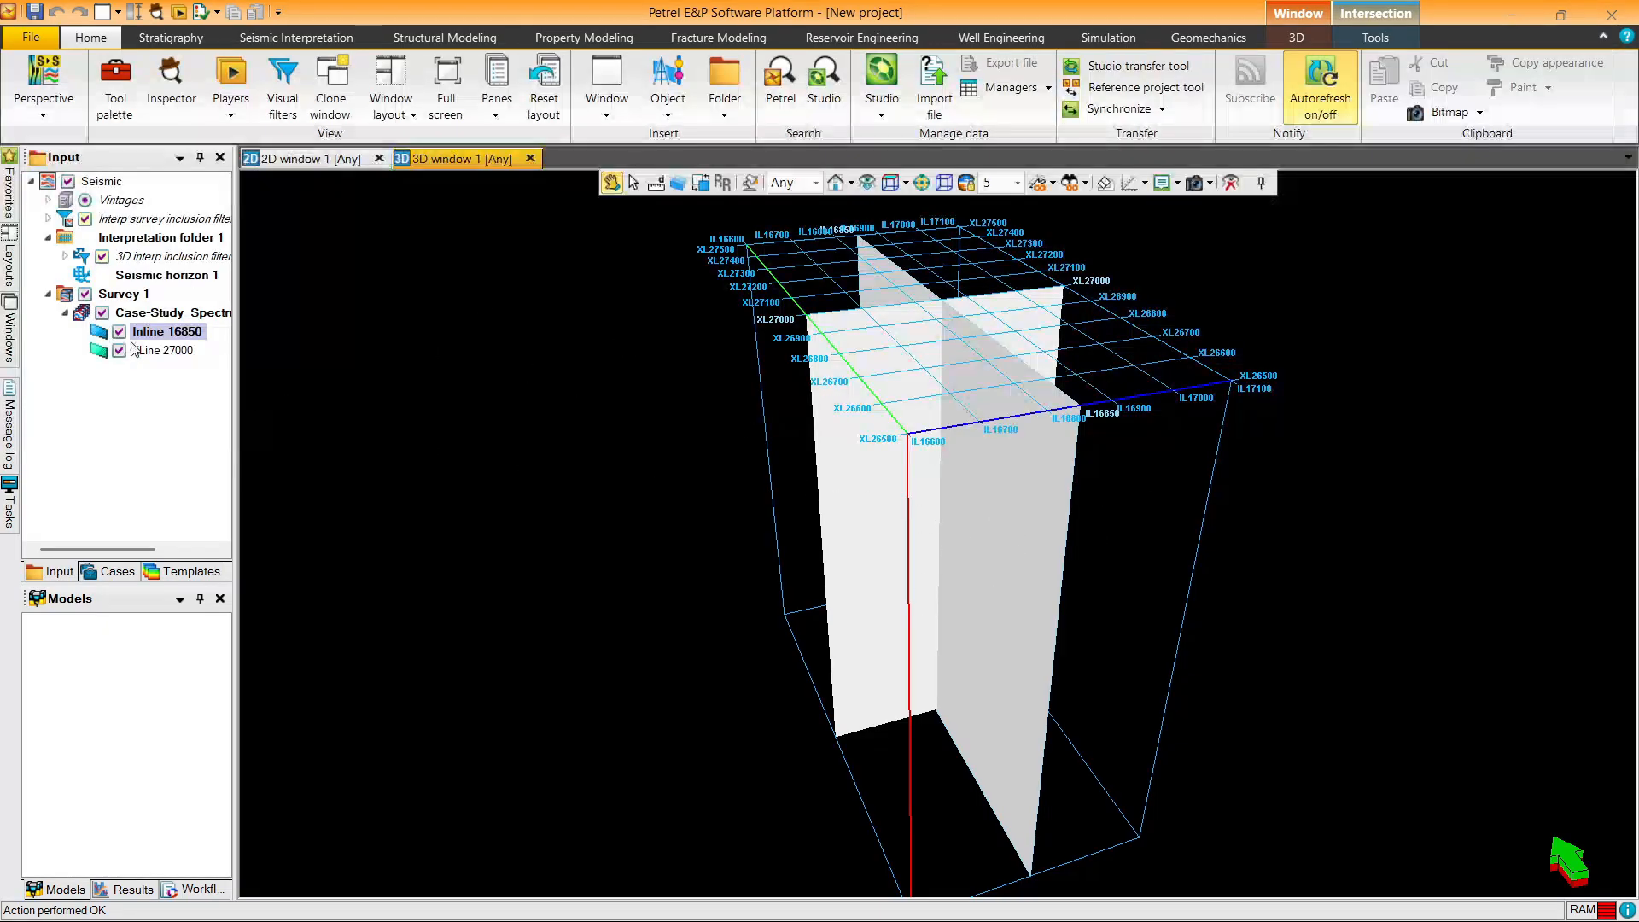
{"action": "left_click", "coordinate": [151, 316]}
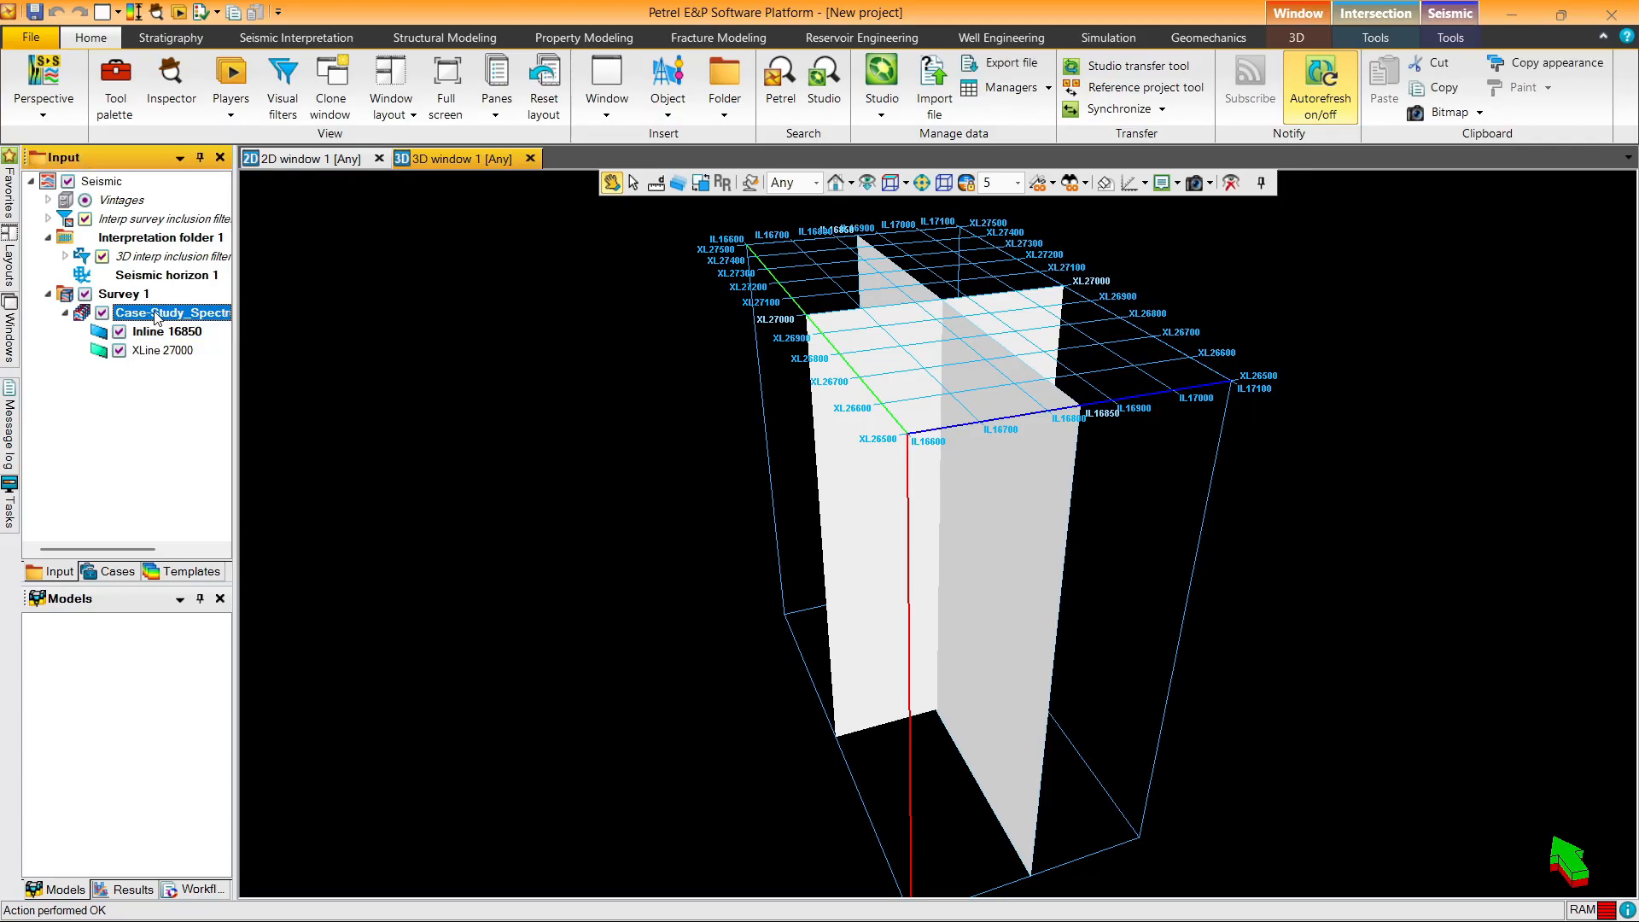
{"action": "right_click", "coordinate": [156, 318]}
{"action": "left_click", "coordinate": [226, 82]}
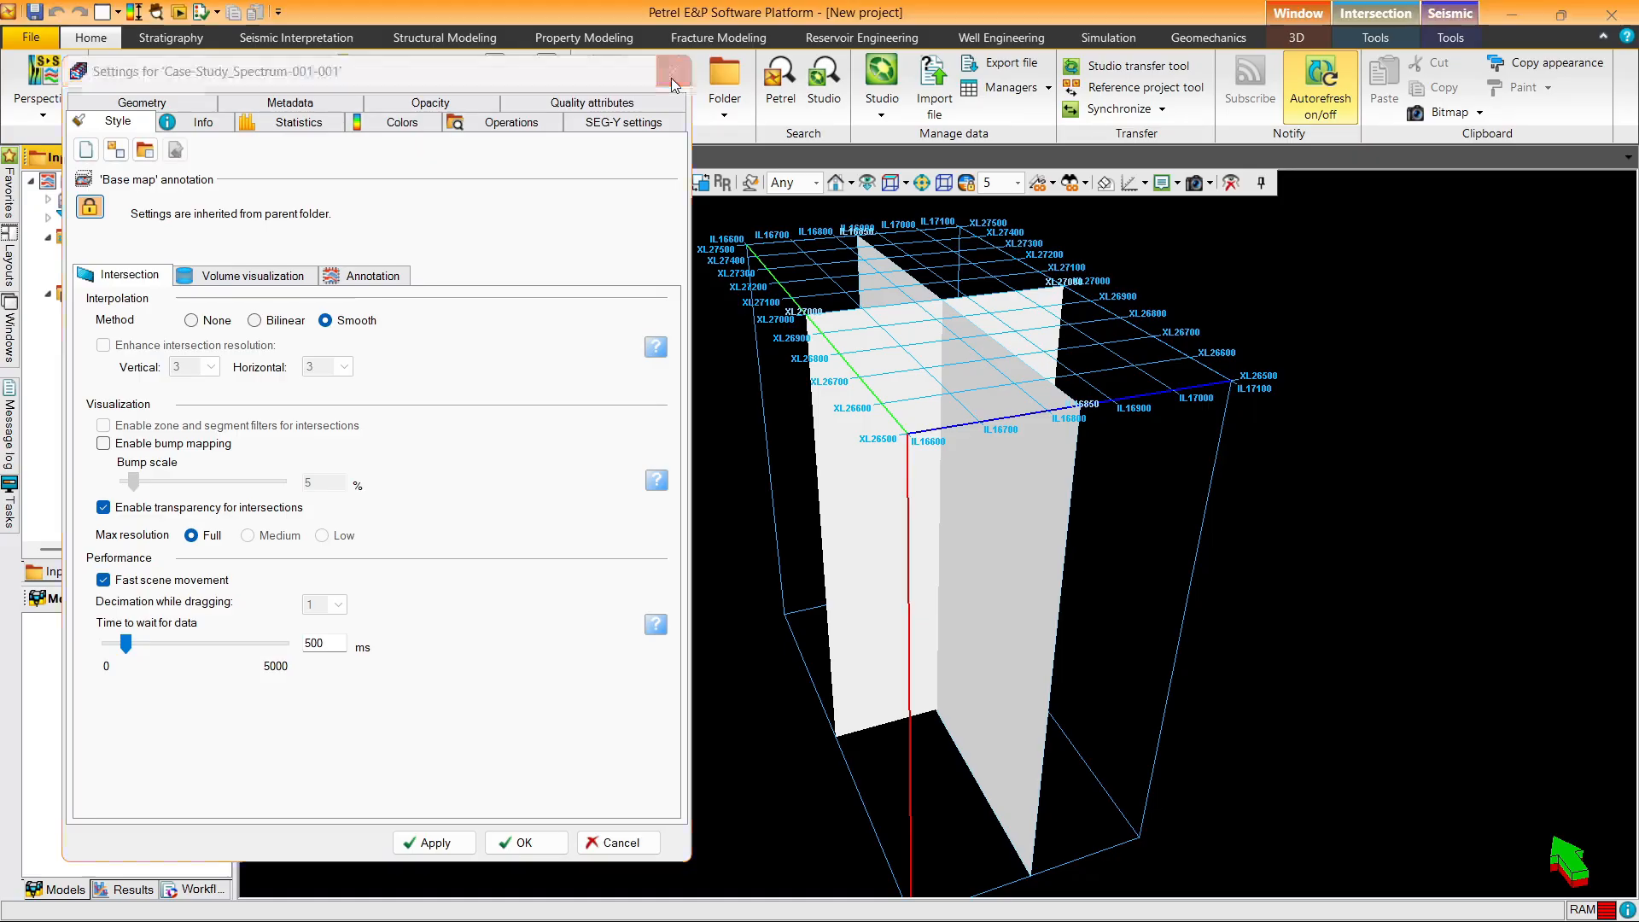
{"action": "left_click", "coordinate": [672, 77]}
Step: Set the intersection interpolation method of the Case-Study_Spectrum-001-001 cube to None
{"action": "right_click", "coordinate": [171, 313]}
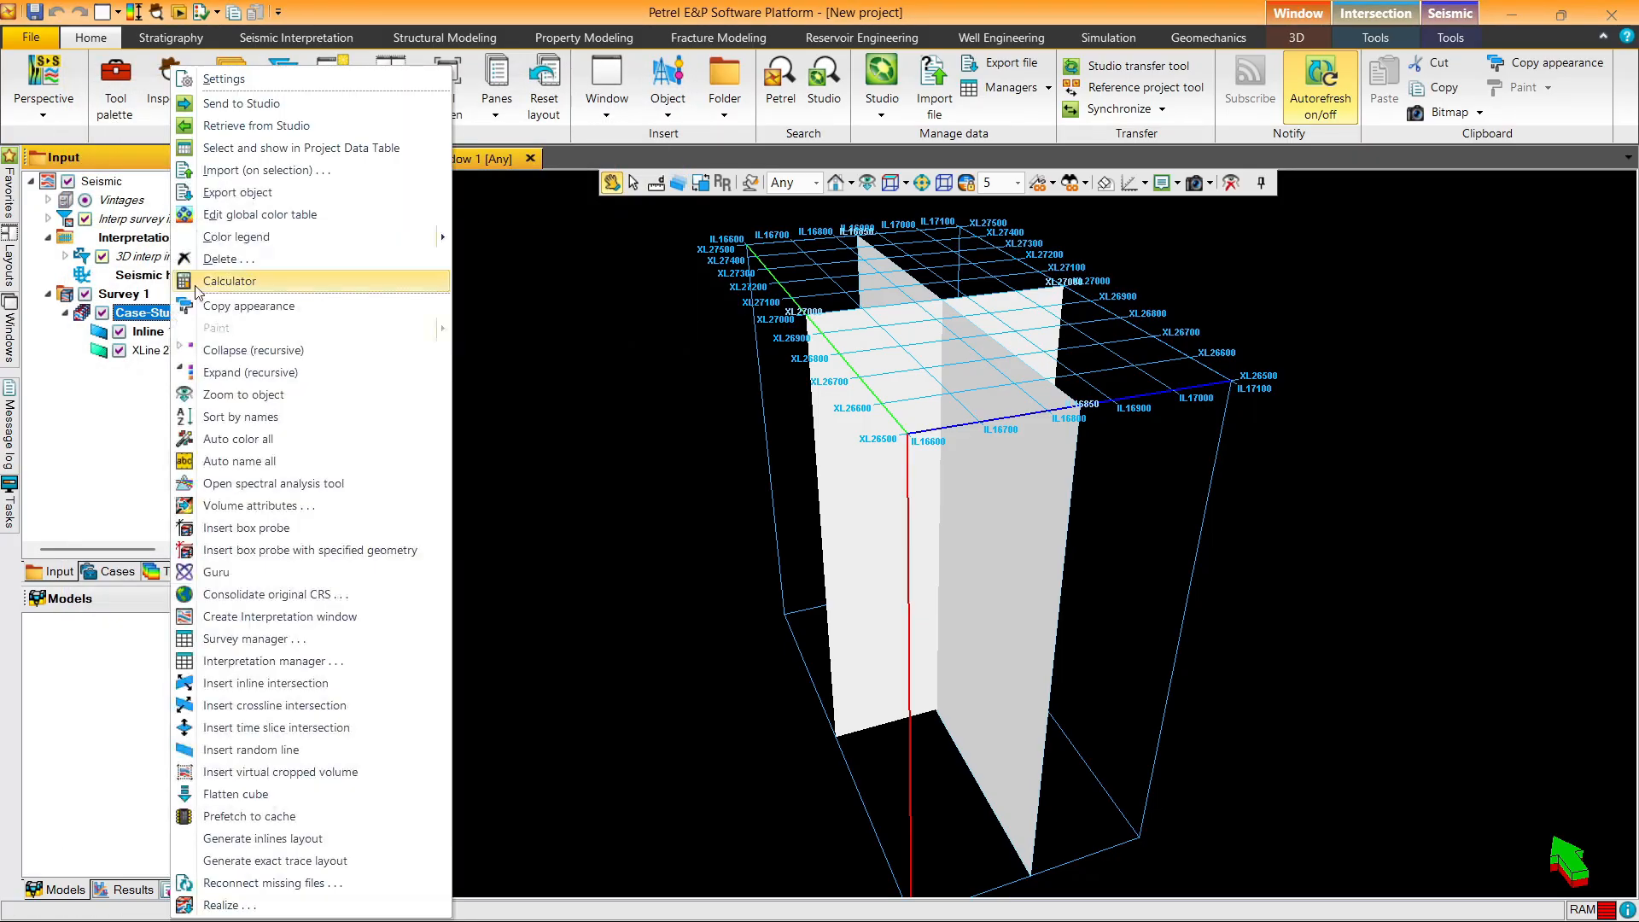
{"action": "left_click", "coordinate": [224, 78]}
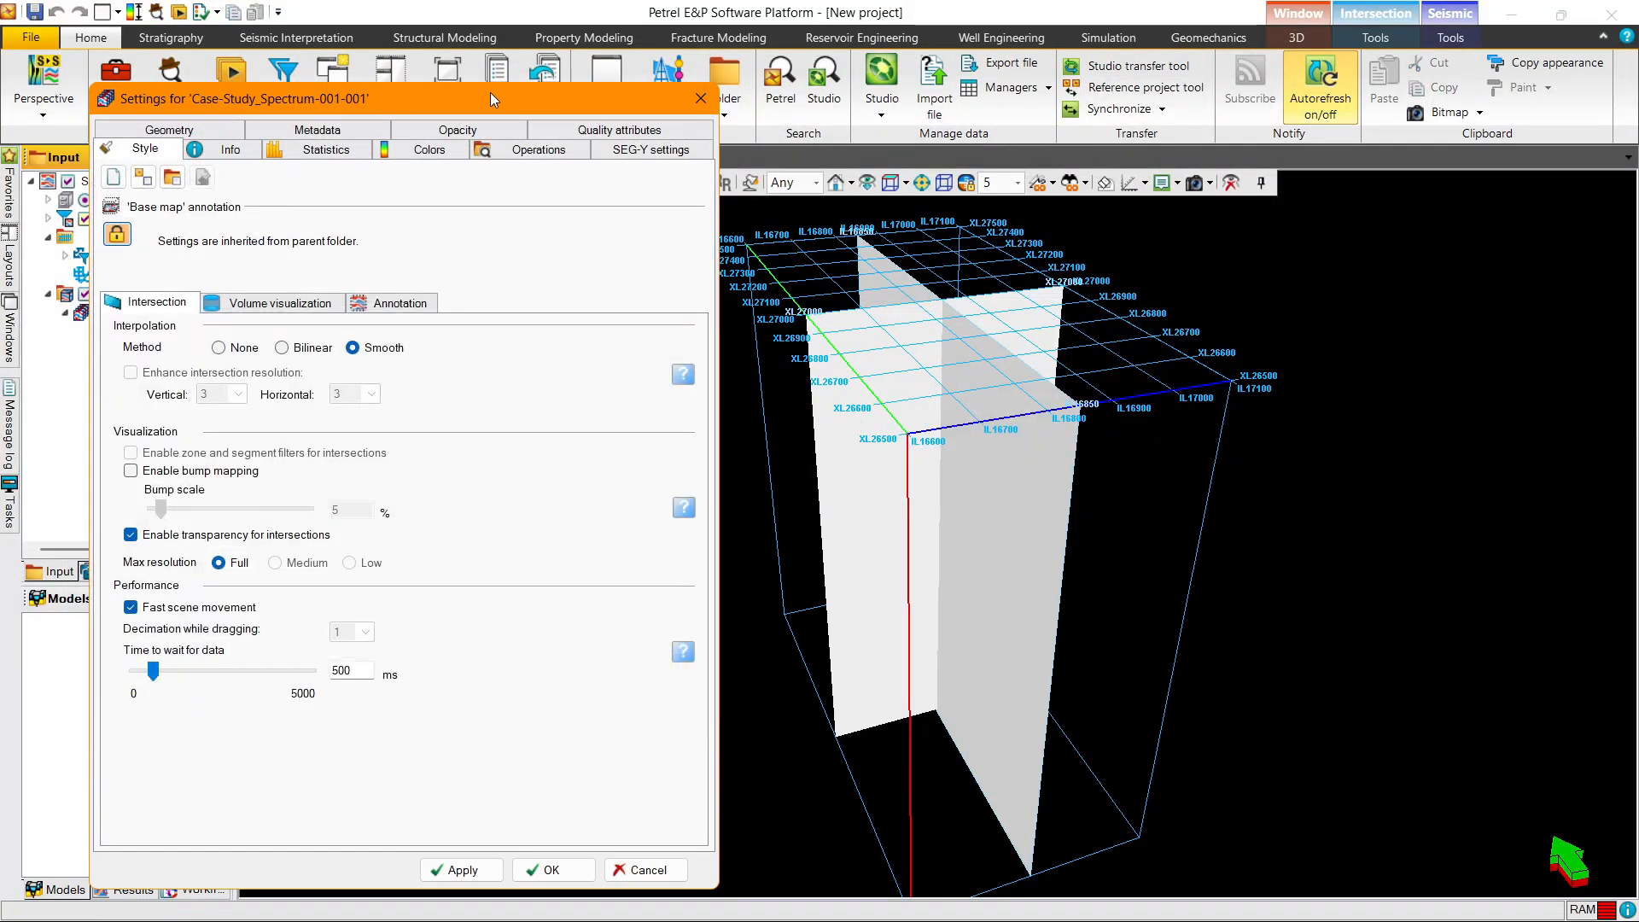
{"action": "left_click_drag", "start_coordinate": [494, 97], "coordinate": [590, 18]}
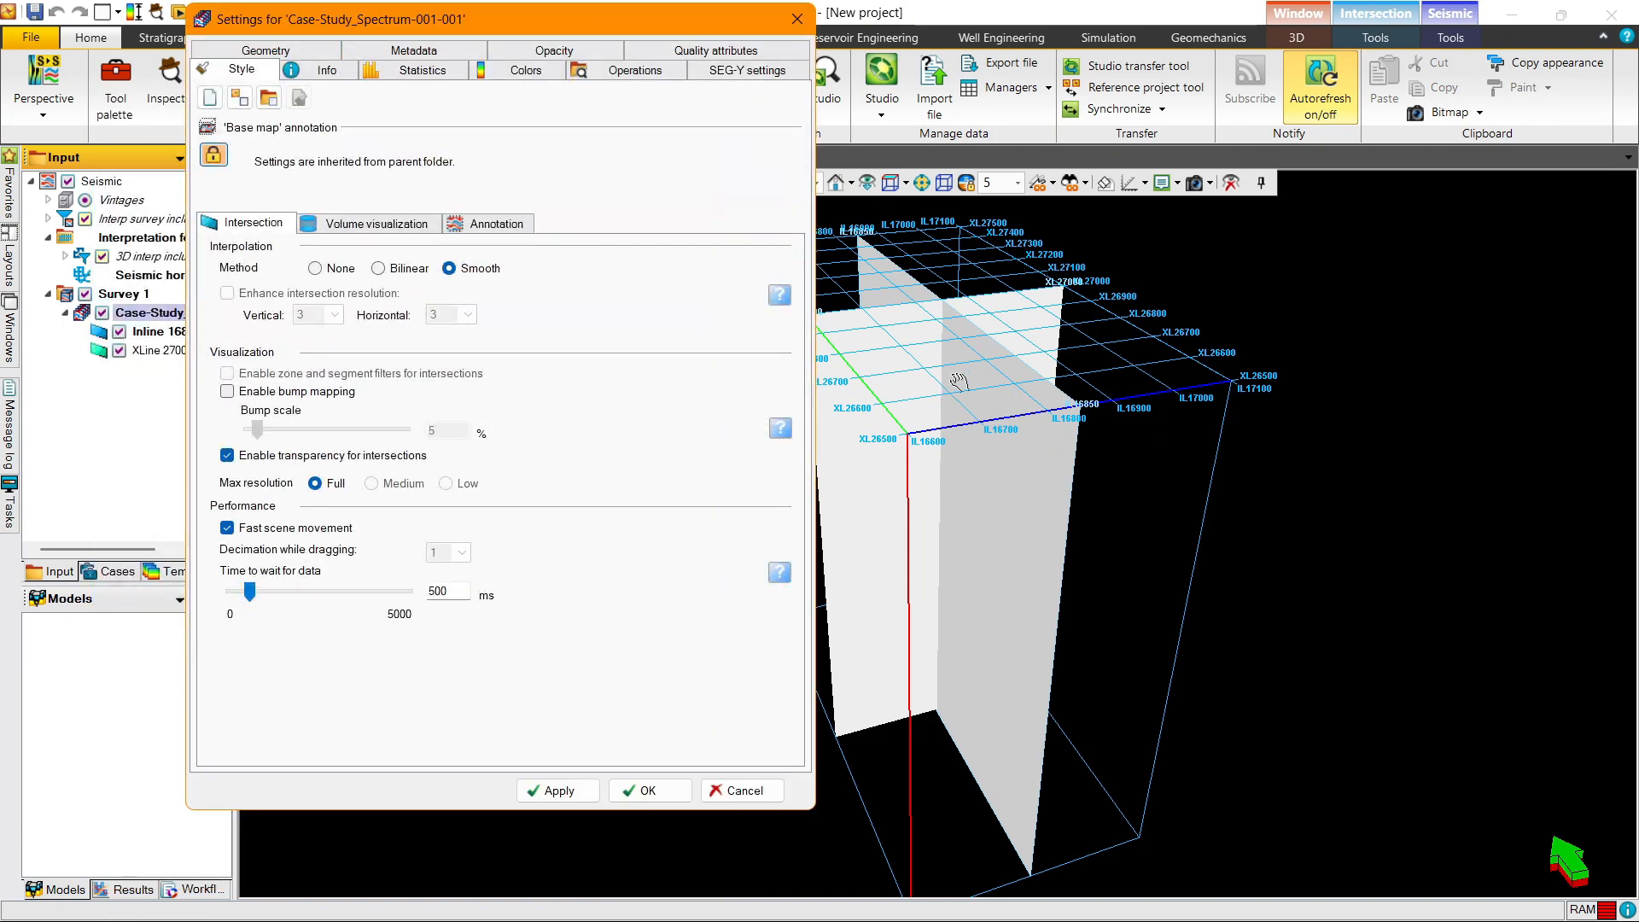
{"action": "left_click", "coordinate": [329, 270]}
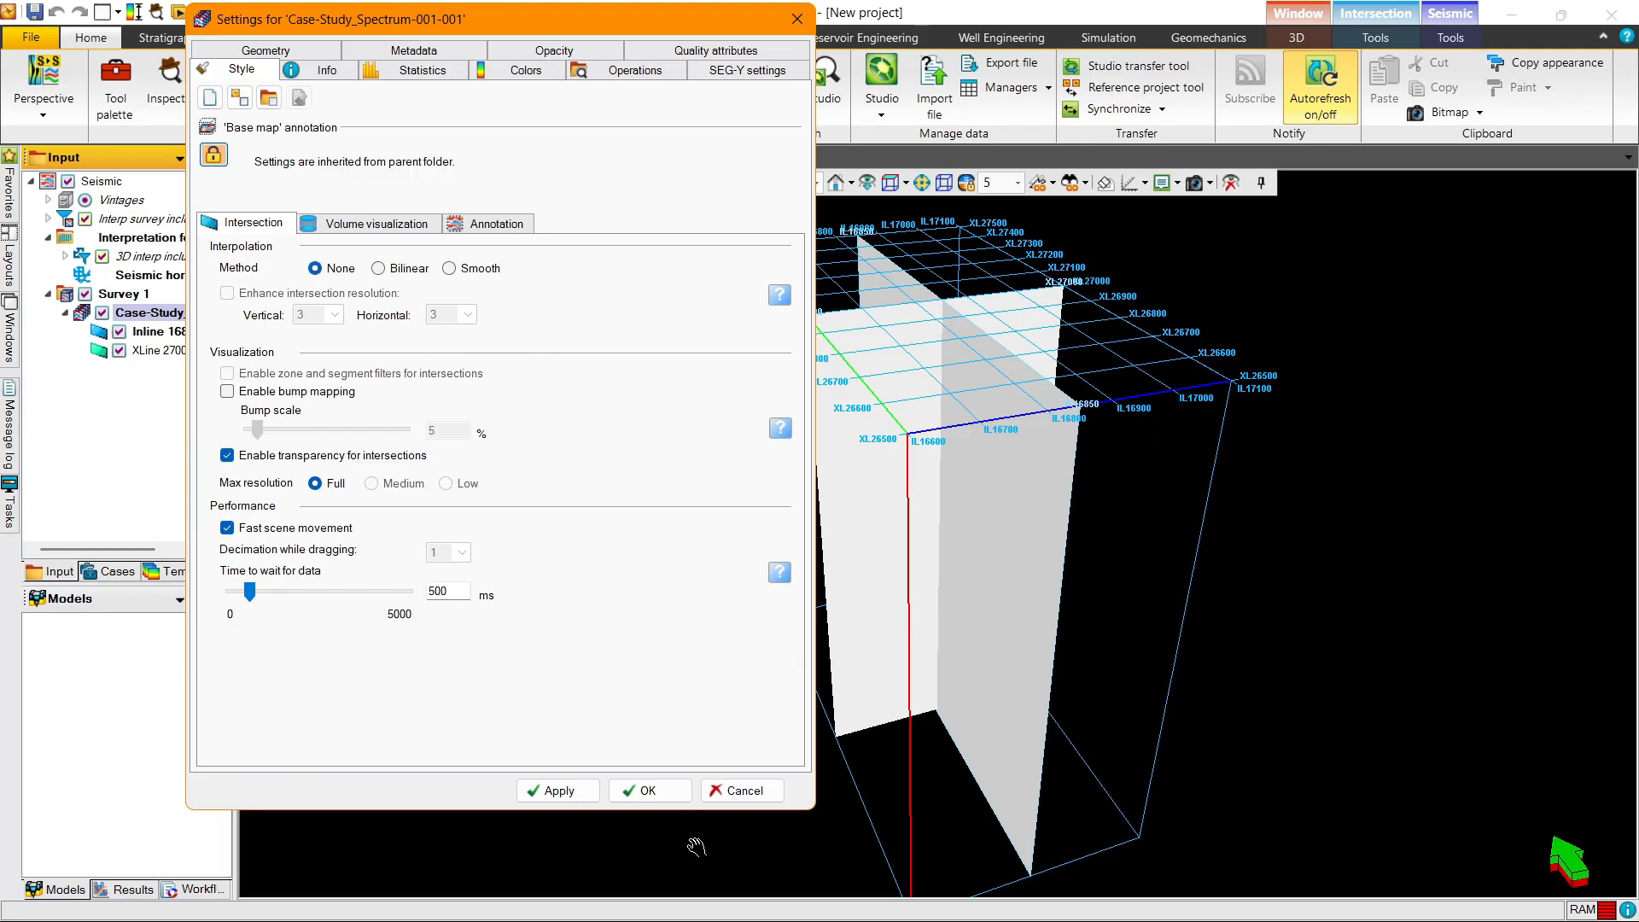
{"action": "left_click", "coordinate": [641, 791]}
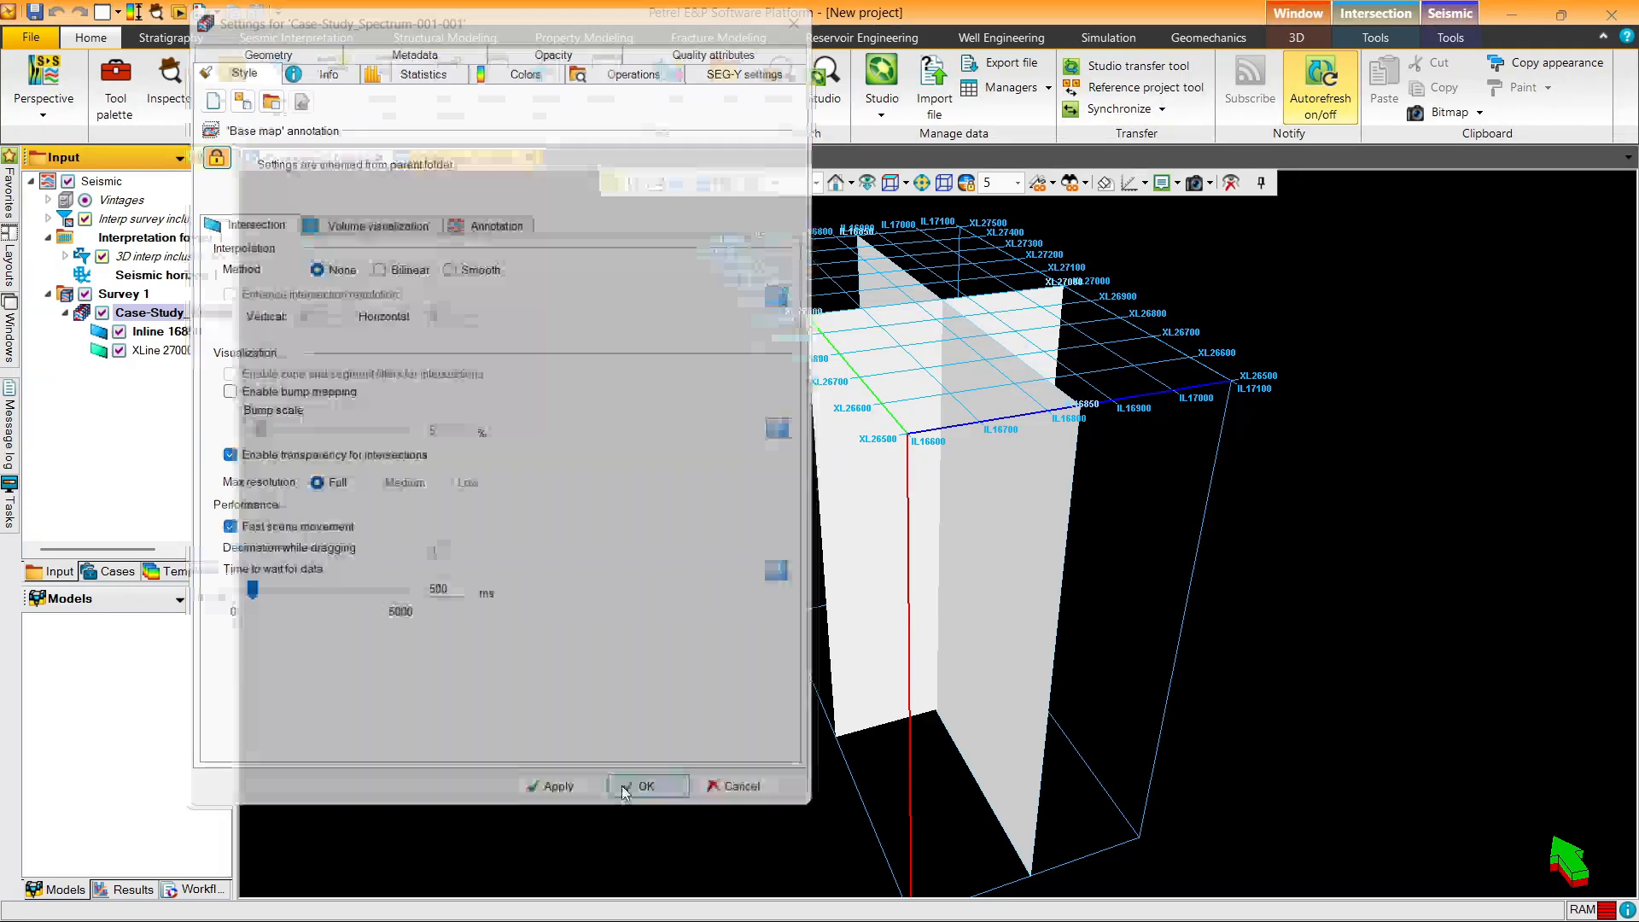
{"action": "left_click_drag", "start_coordinate": [1005, 617], "coordinate": [1145, 542]}
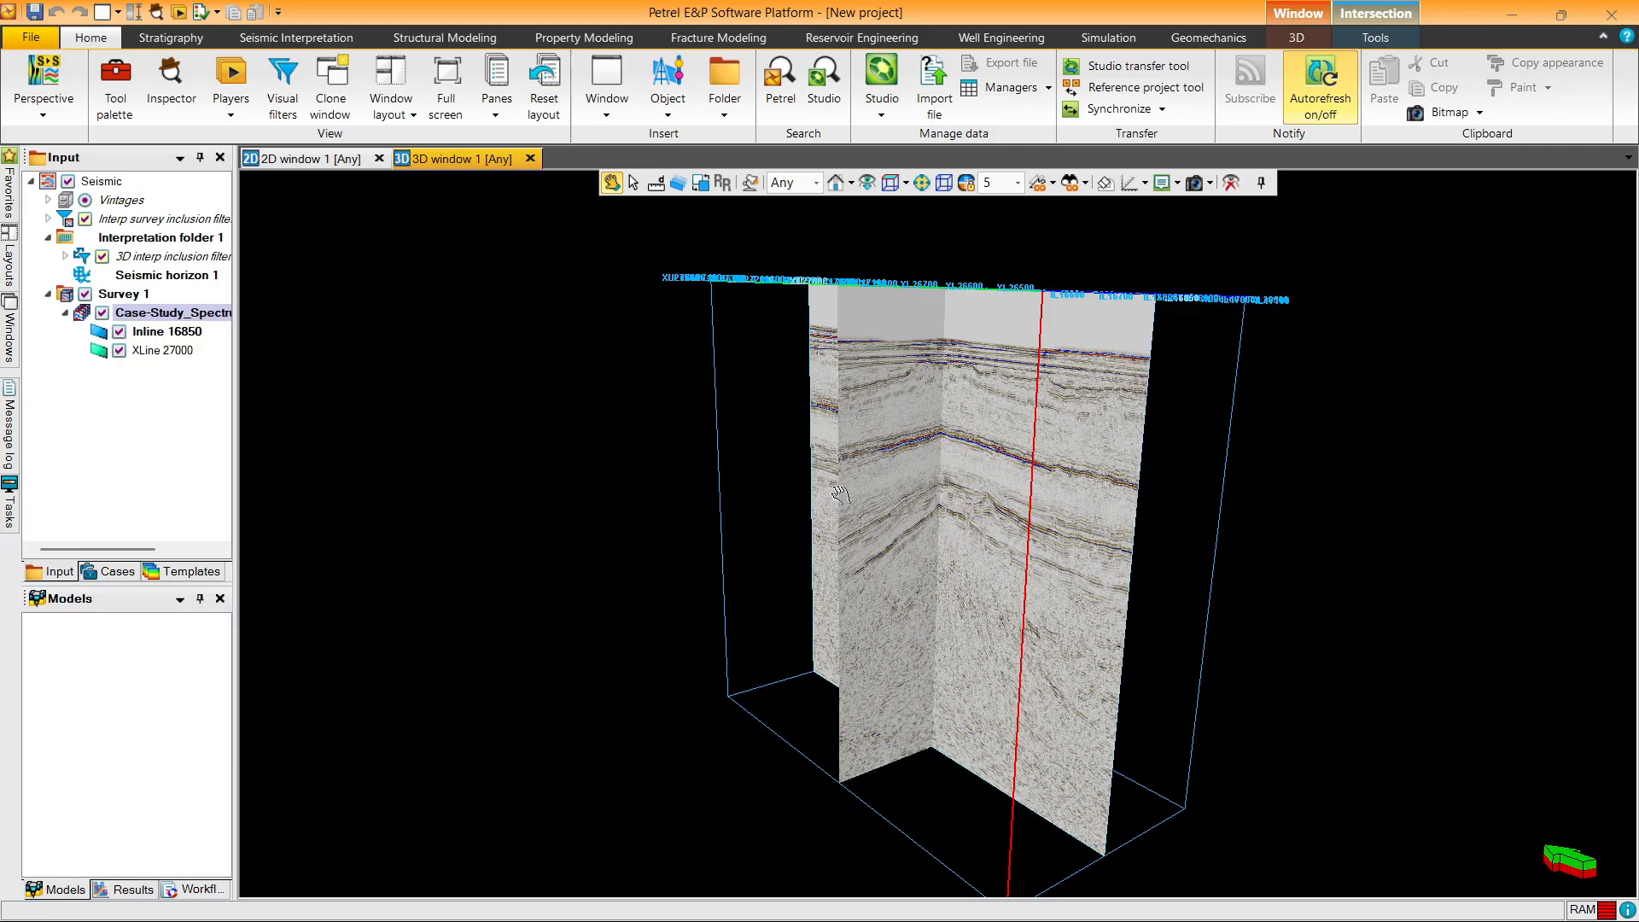
Step: Realize the Case-Study_Spectrum-001-001 cube into the project with Integer 8 bit realization quality
{"action": "right_click", "coordinate": [184, 318]}
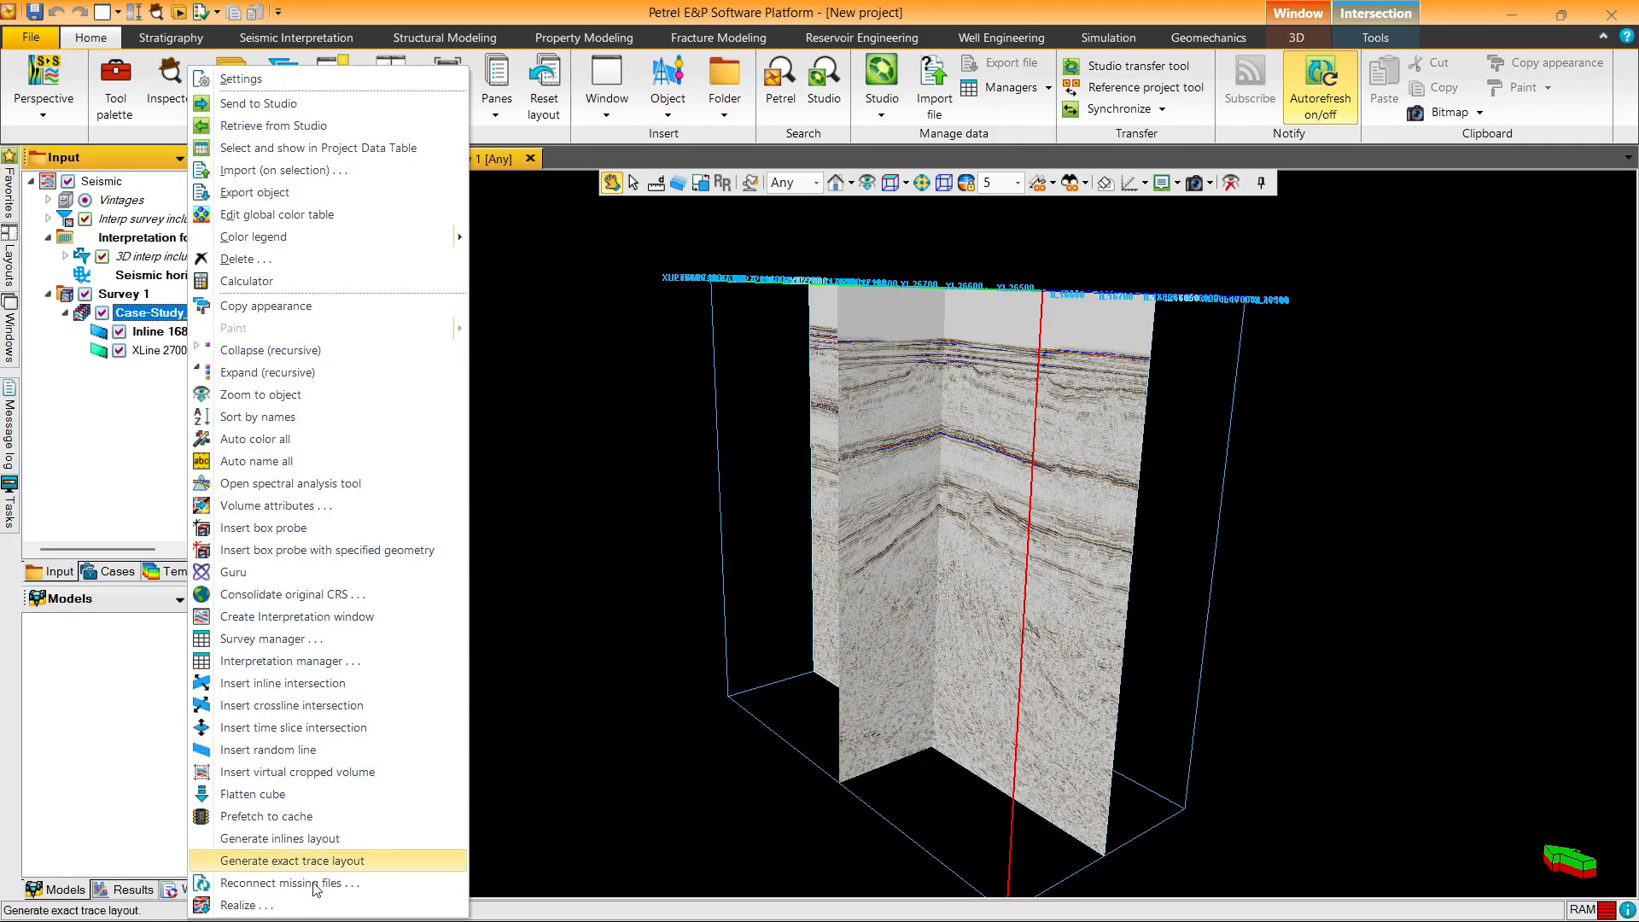
{"action": "left_click", "coordinate": [247, 905]}
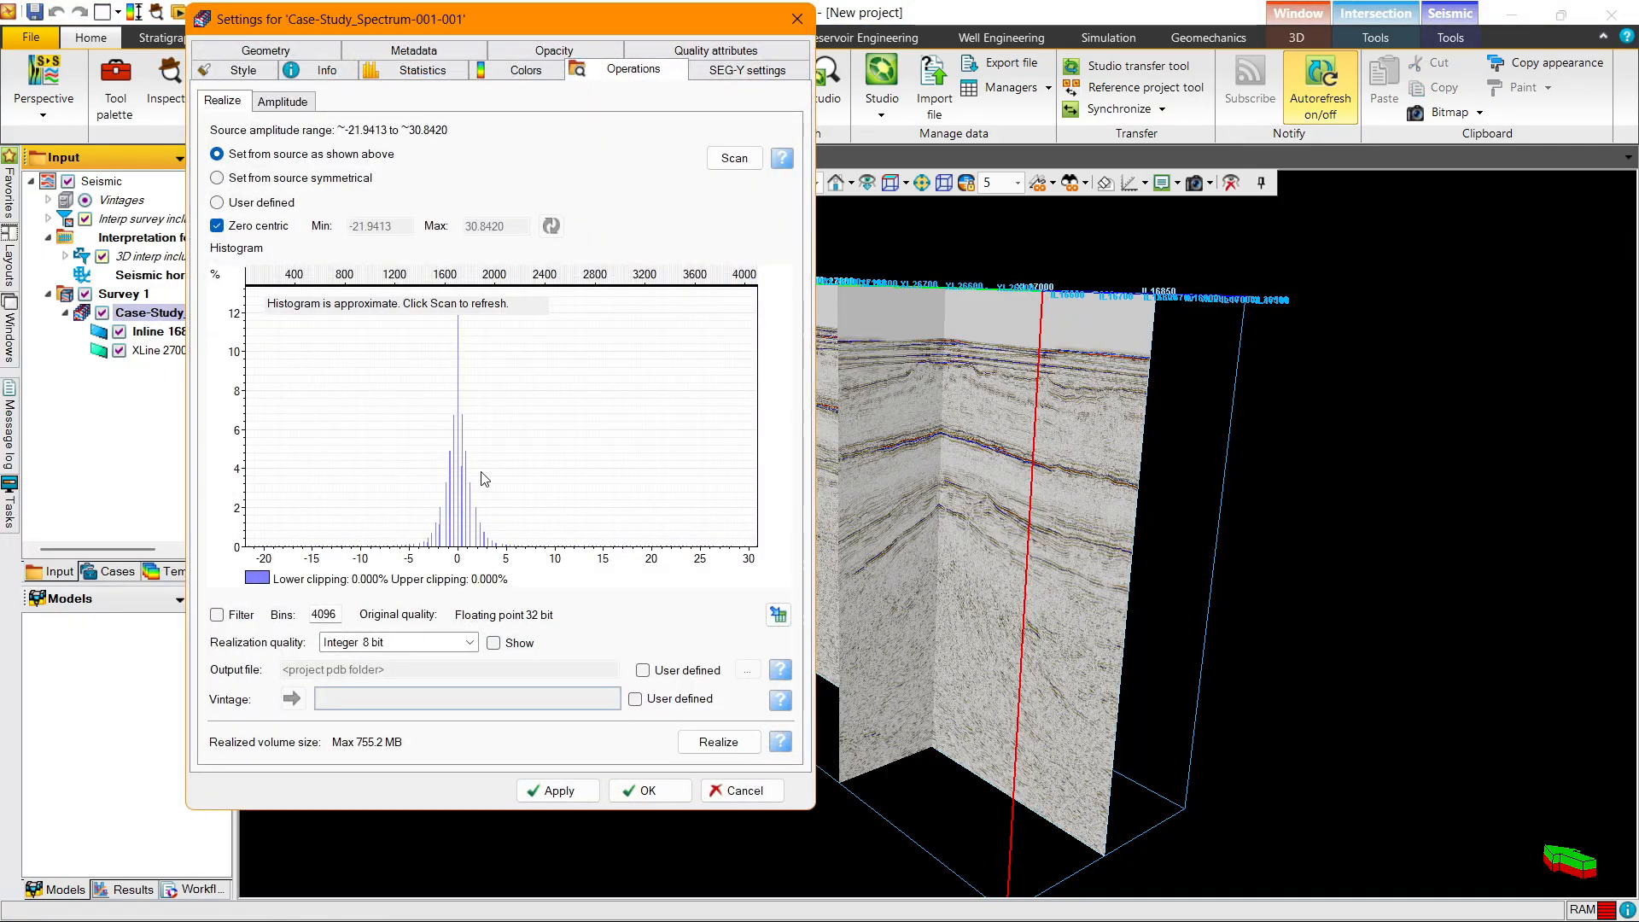
{"action": "left_click", "coordinate": [341, 647]}
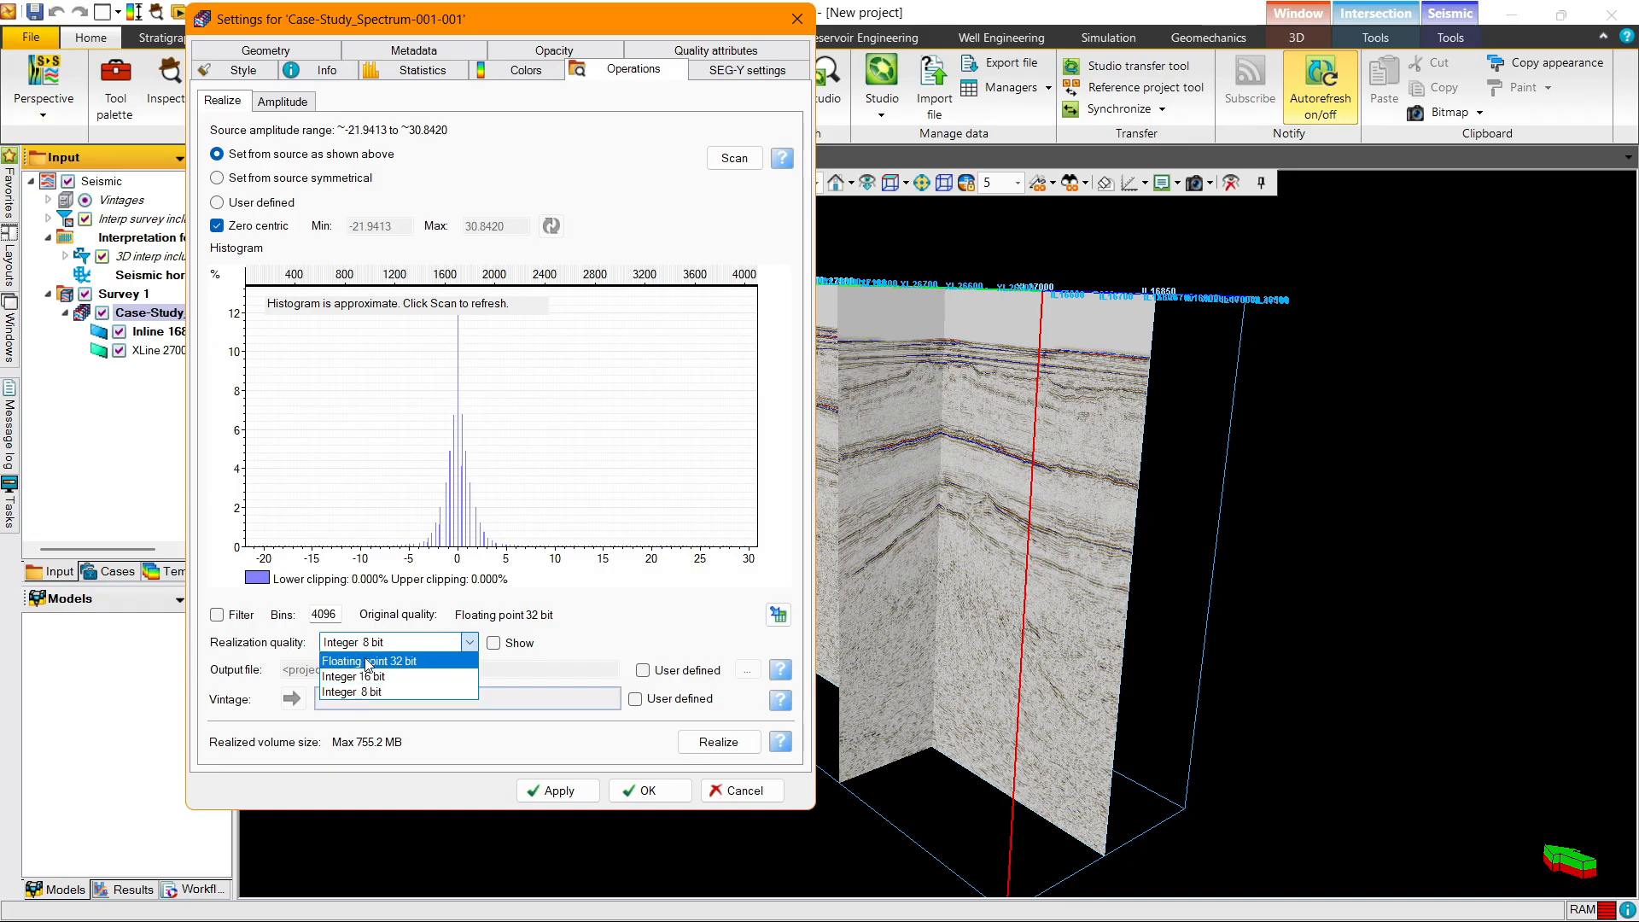
{"action": "left_click", "coordinate": [363, 691]}
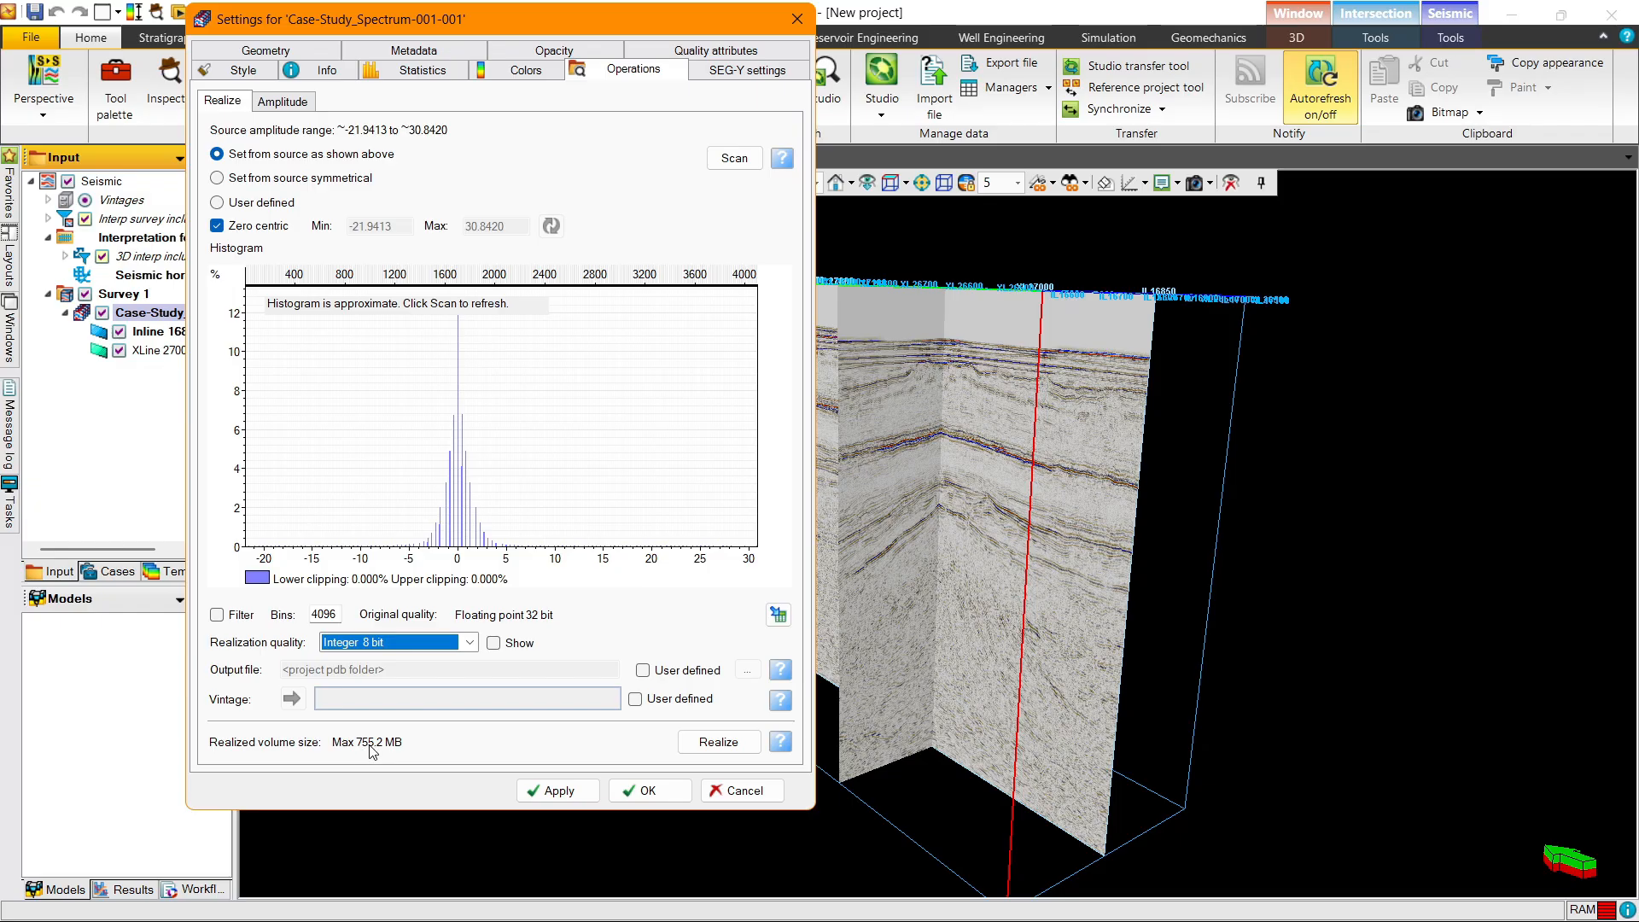
{"action": "left_click", "coordinate": [431, 648]}
{"action": "left_click", "coordinate": [416, 666]}
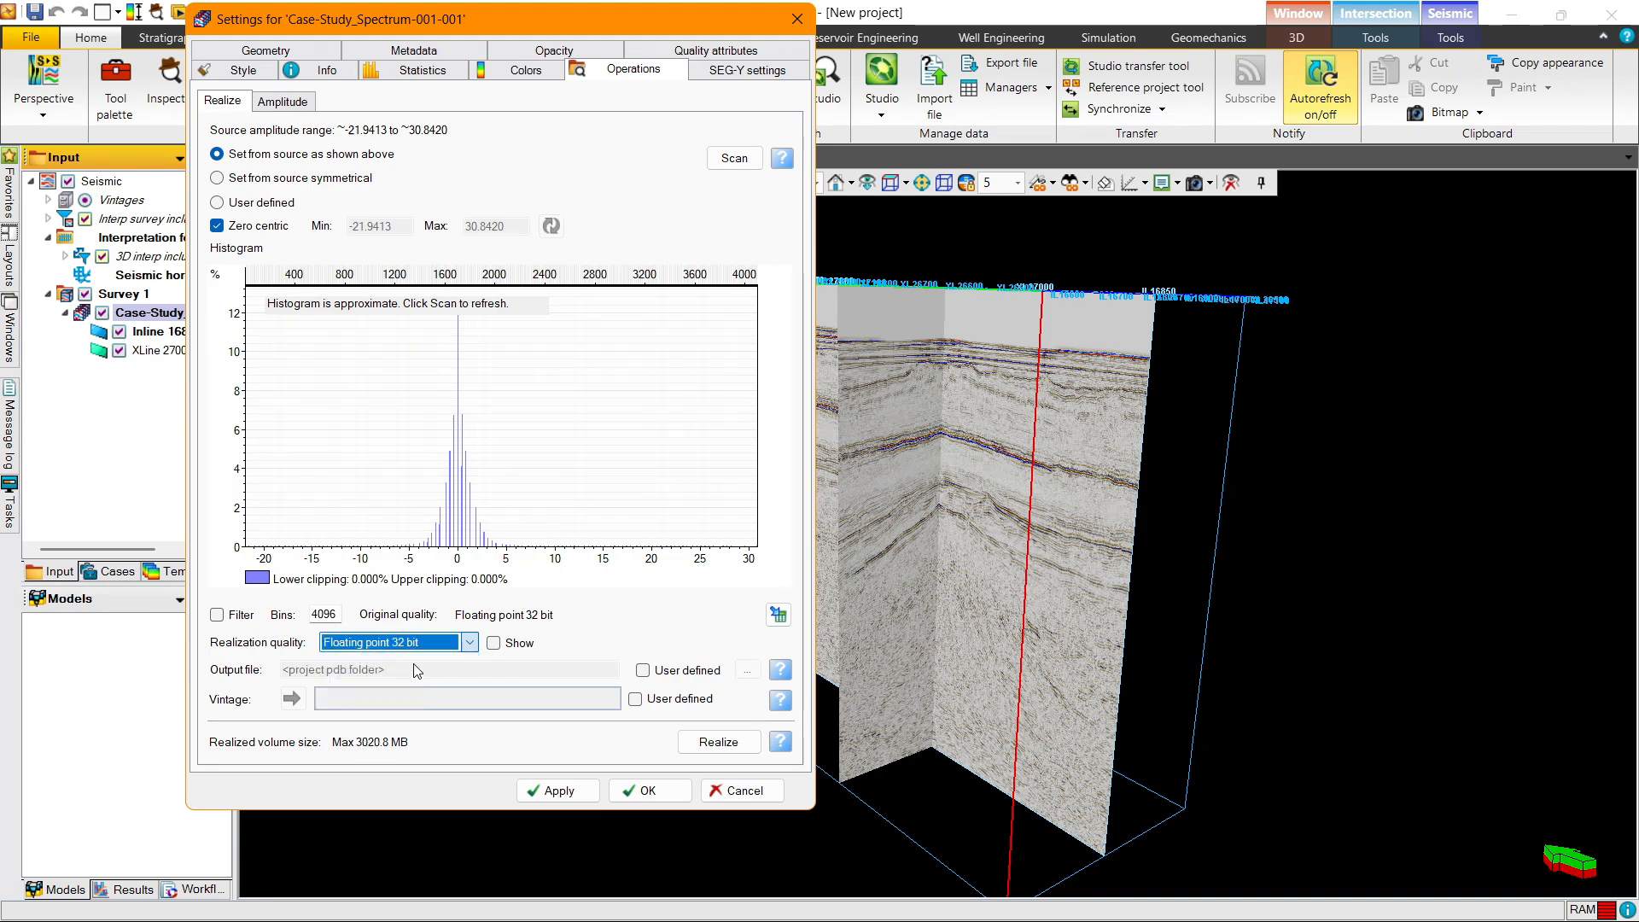
{"action": "left_click", "coordinate": [430, 648]}
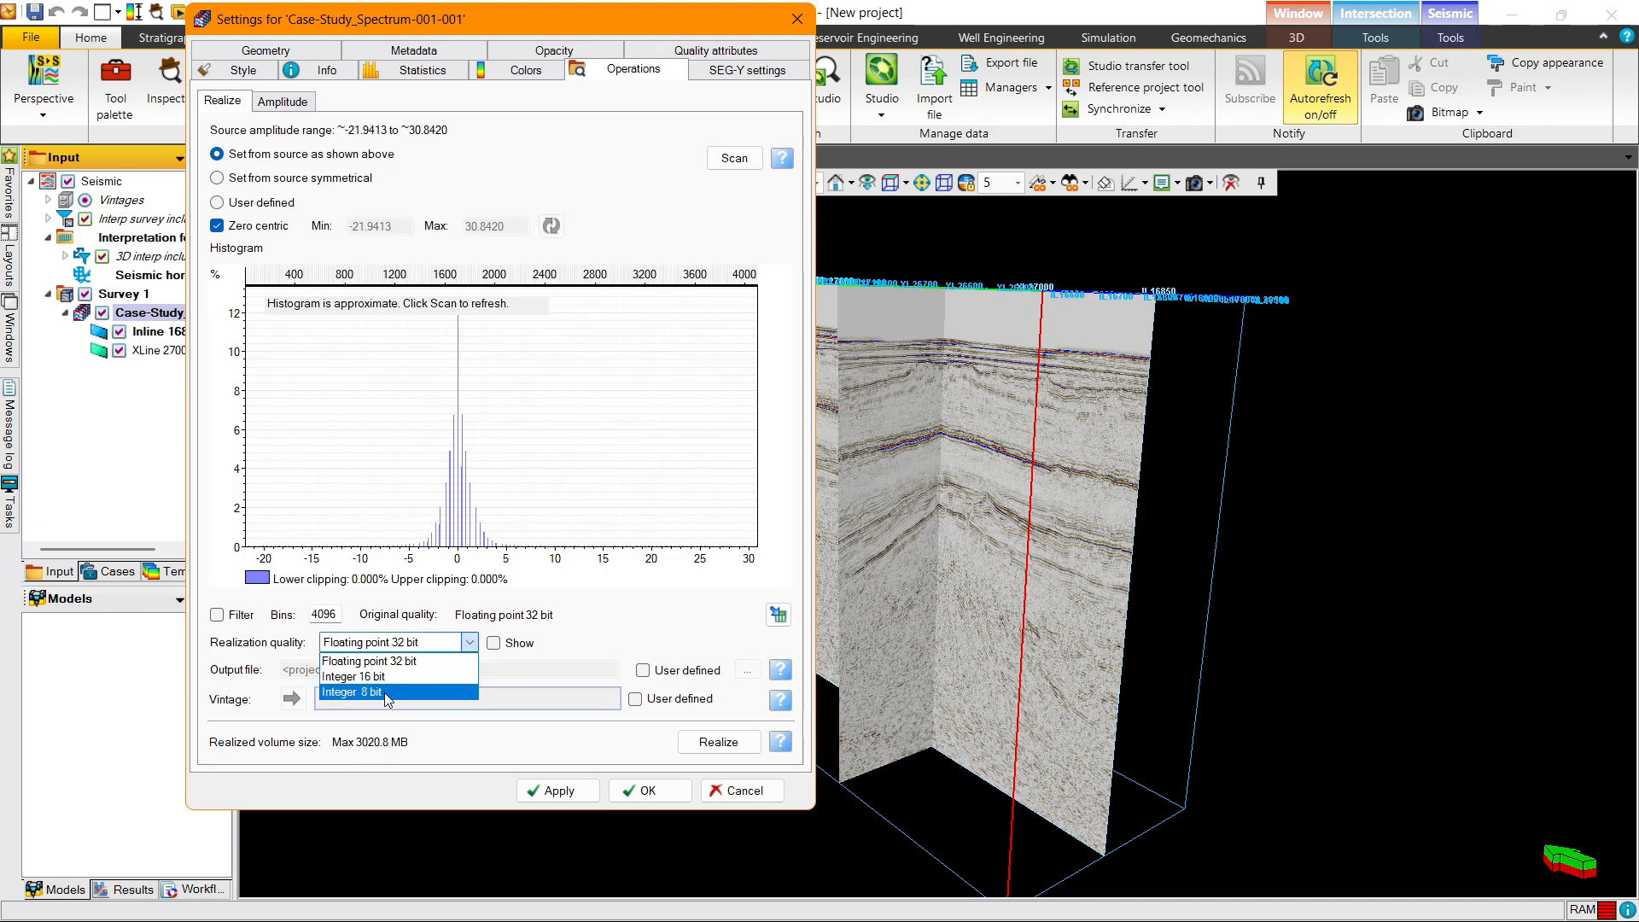
{"action": "left_click", "coordinate": [384, 692]}
{"action": "left_click", "coordinate": [712, 746]}
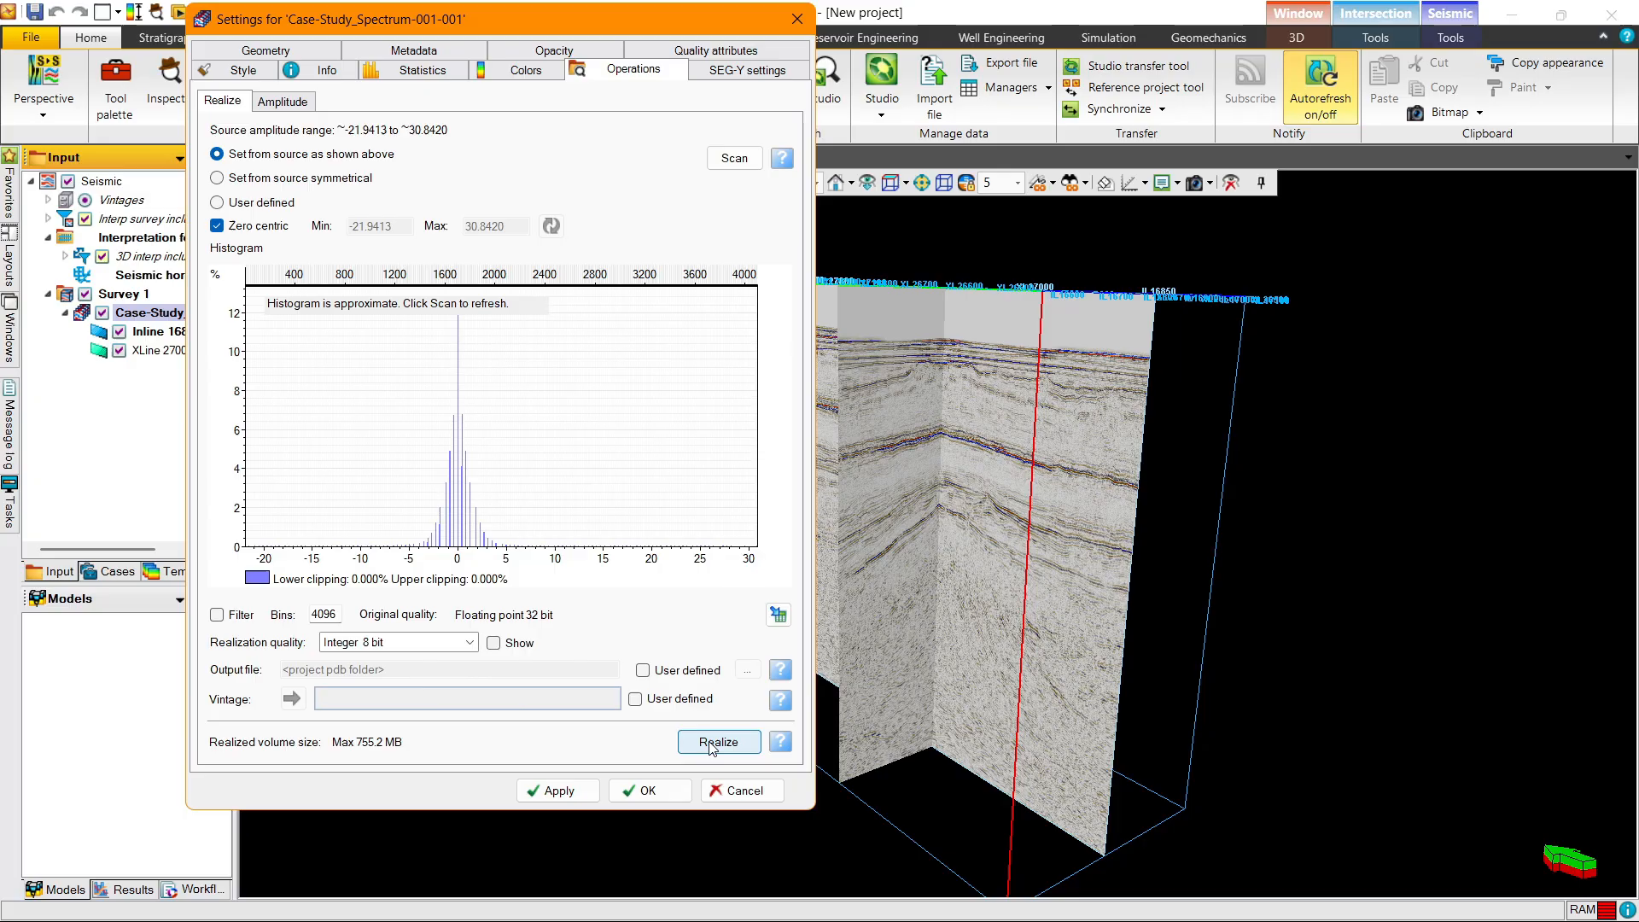
{"action": "left_click", "coordinate": [639, 790]}
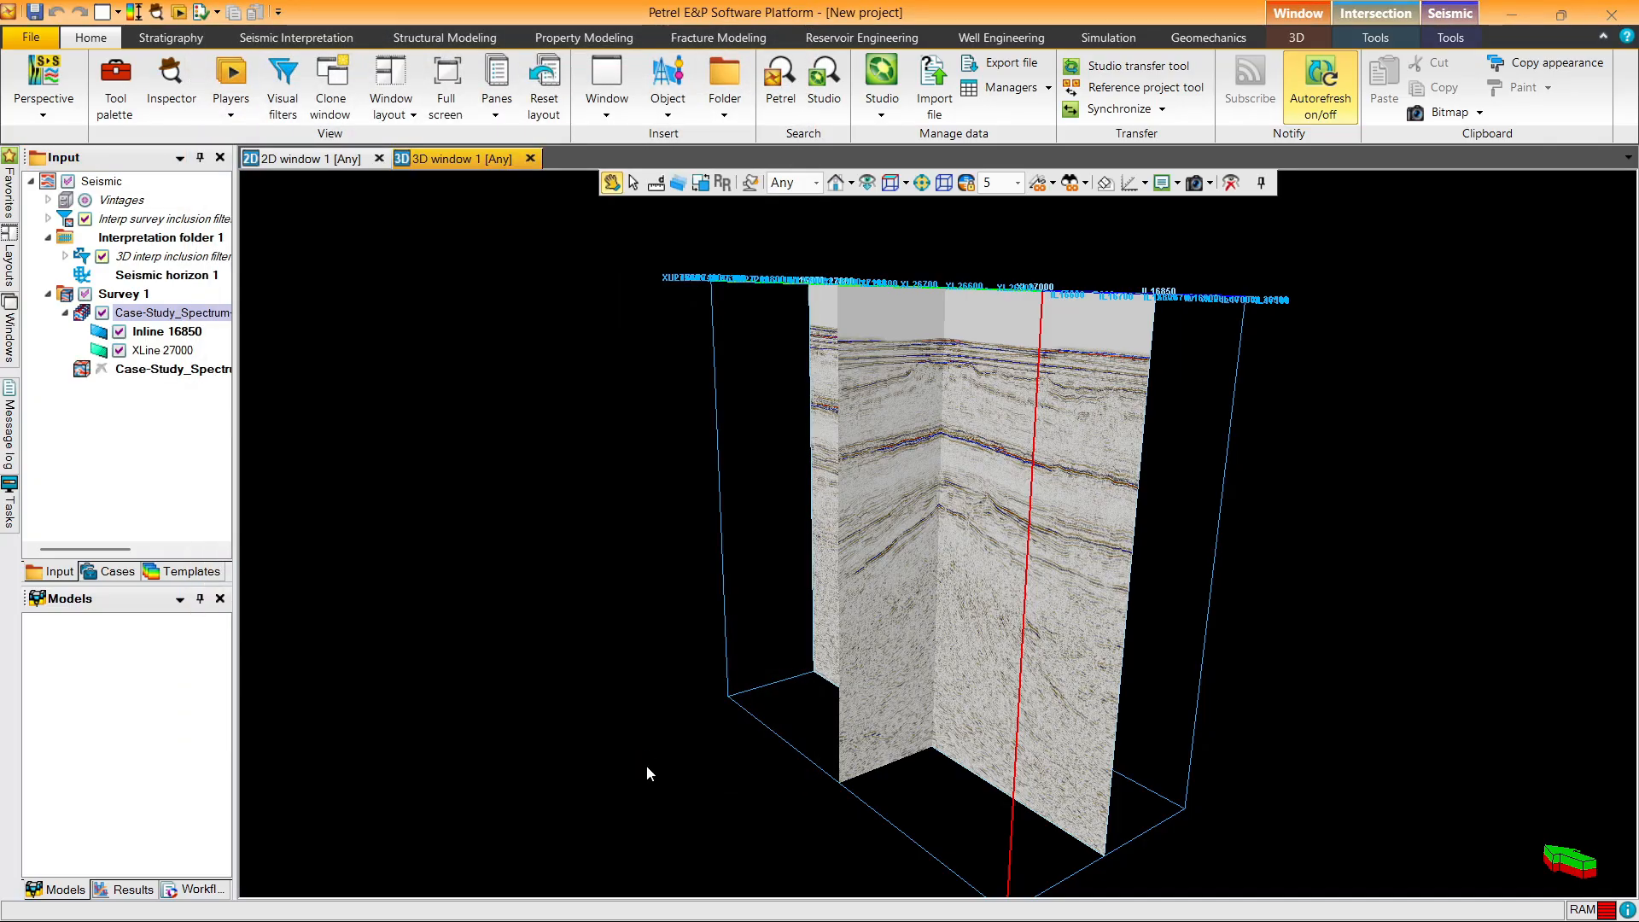
Step: Delete the original Case-Study_Spectrum-001-001 cube from Survey 1, keeping only the realized one
{"action": "left_click", "coordinate": [99, 373]}
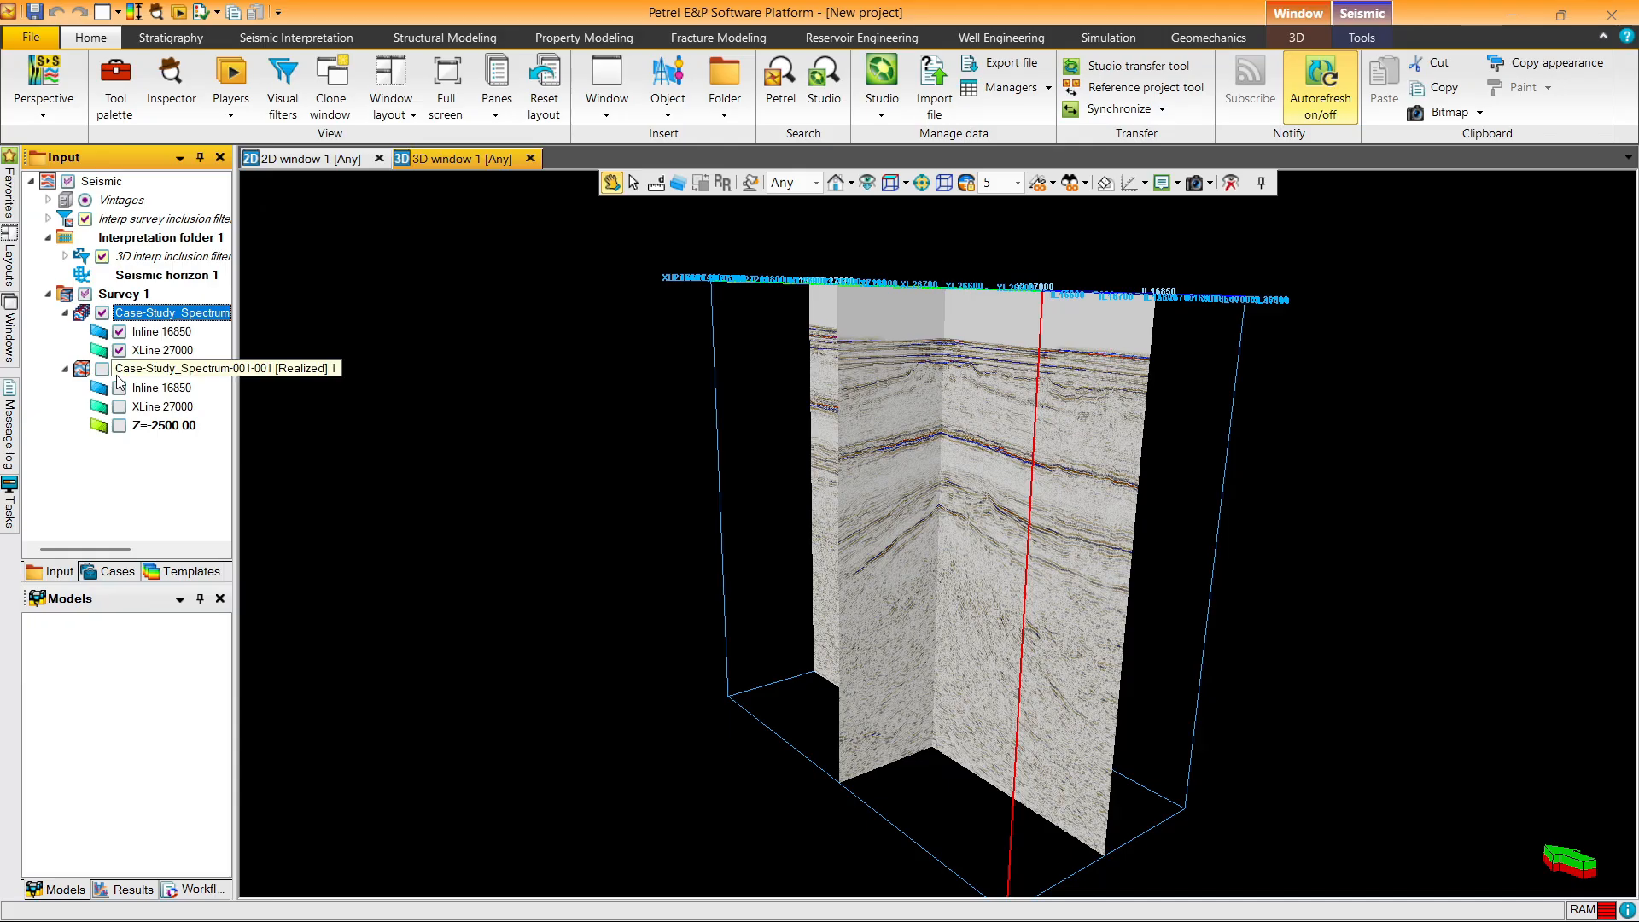
{"action": "right_click", "coordinate": [132, 311]}
{"action": "left_click", "coordinate": [160, 264]}
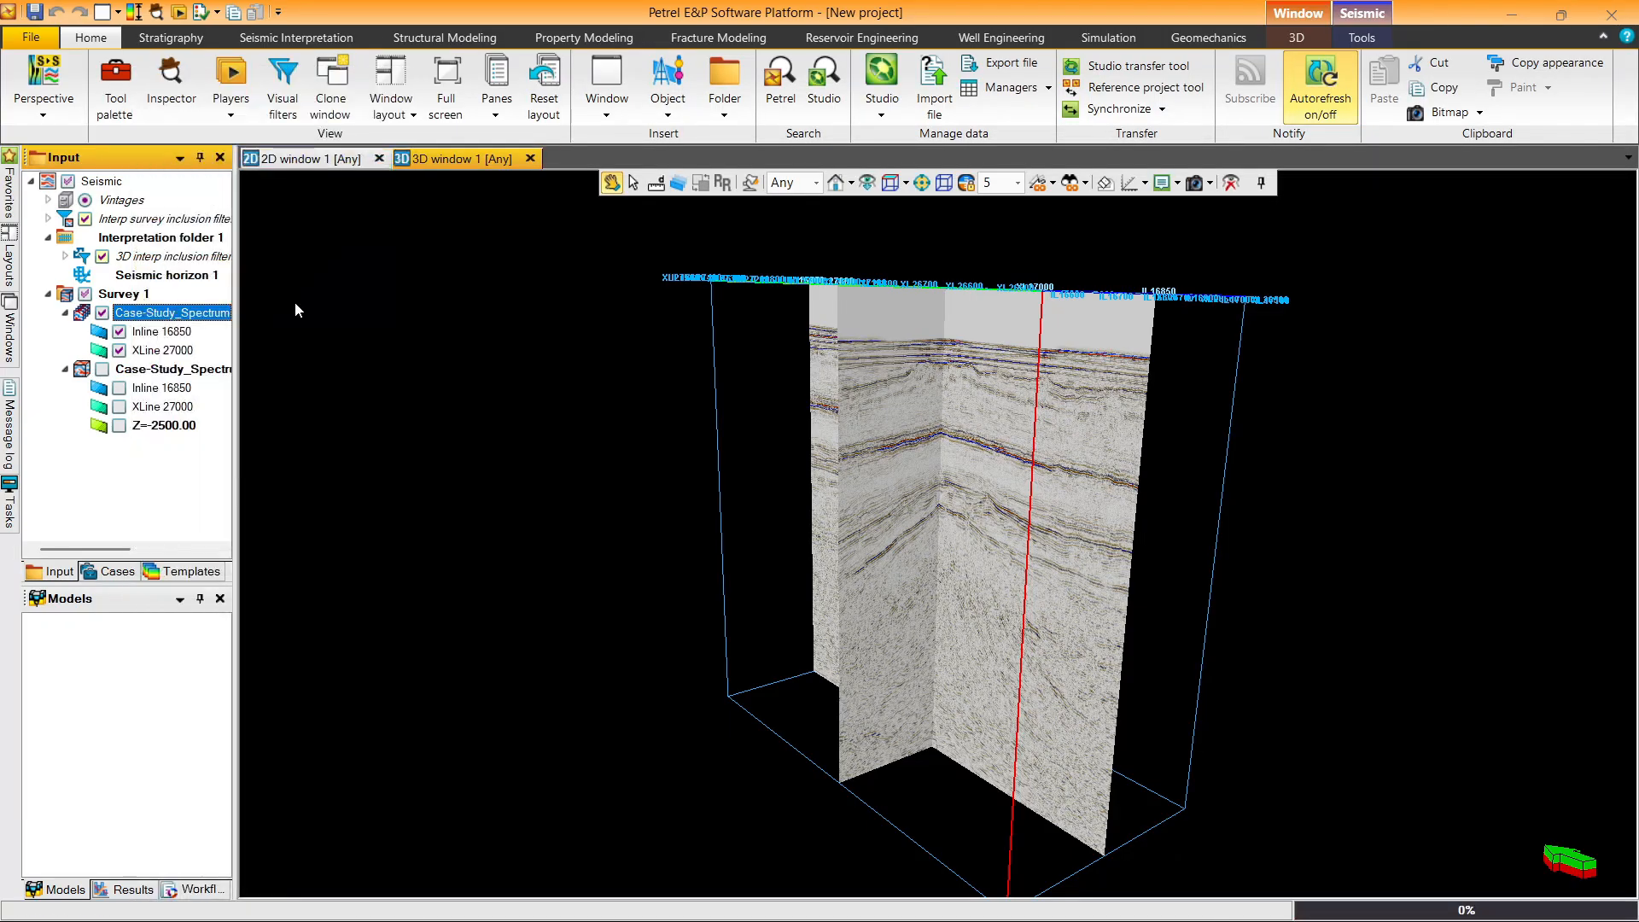
{"action": "left_click", "coordinate": [885, 543]}
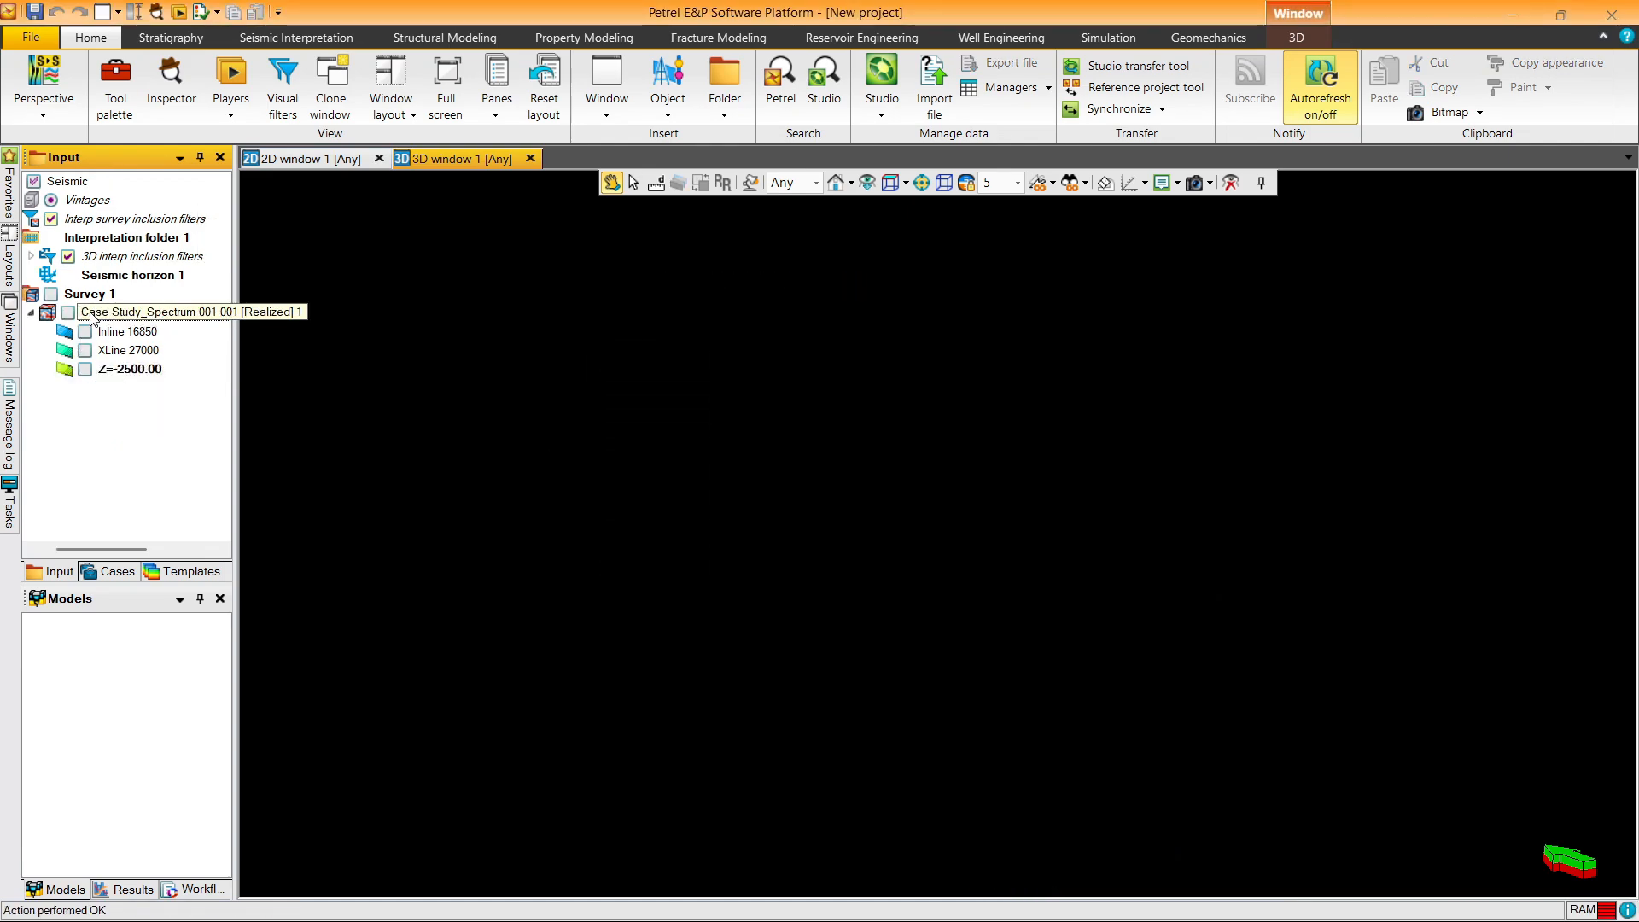
Step: Display the realized cube's Inline 16850, XLine 27000 and Z=-2500.00 time slice in the 3D window
{"action": "left_click", "coordinate": [68, 313]}
{"action": "left_click", "coordinate": [84, 332]}
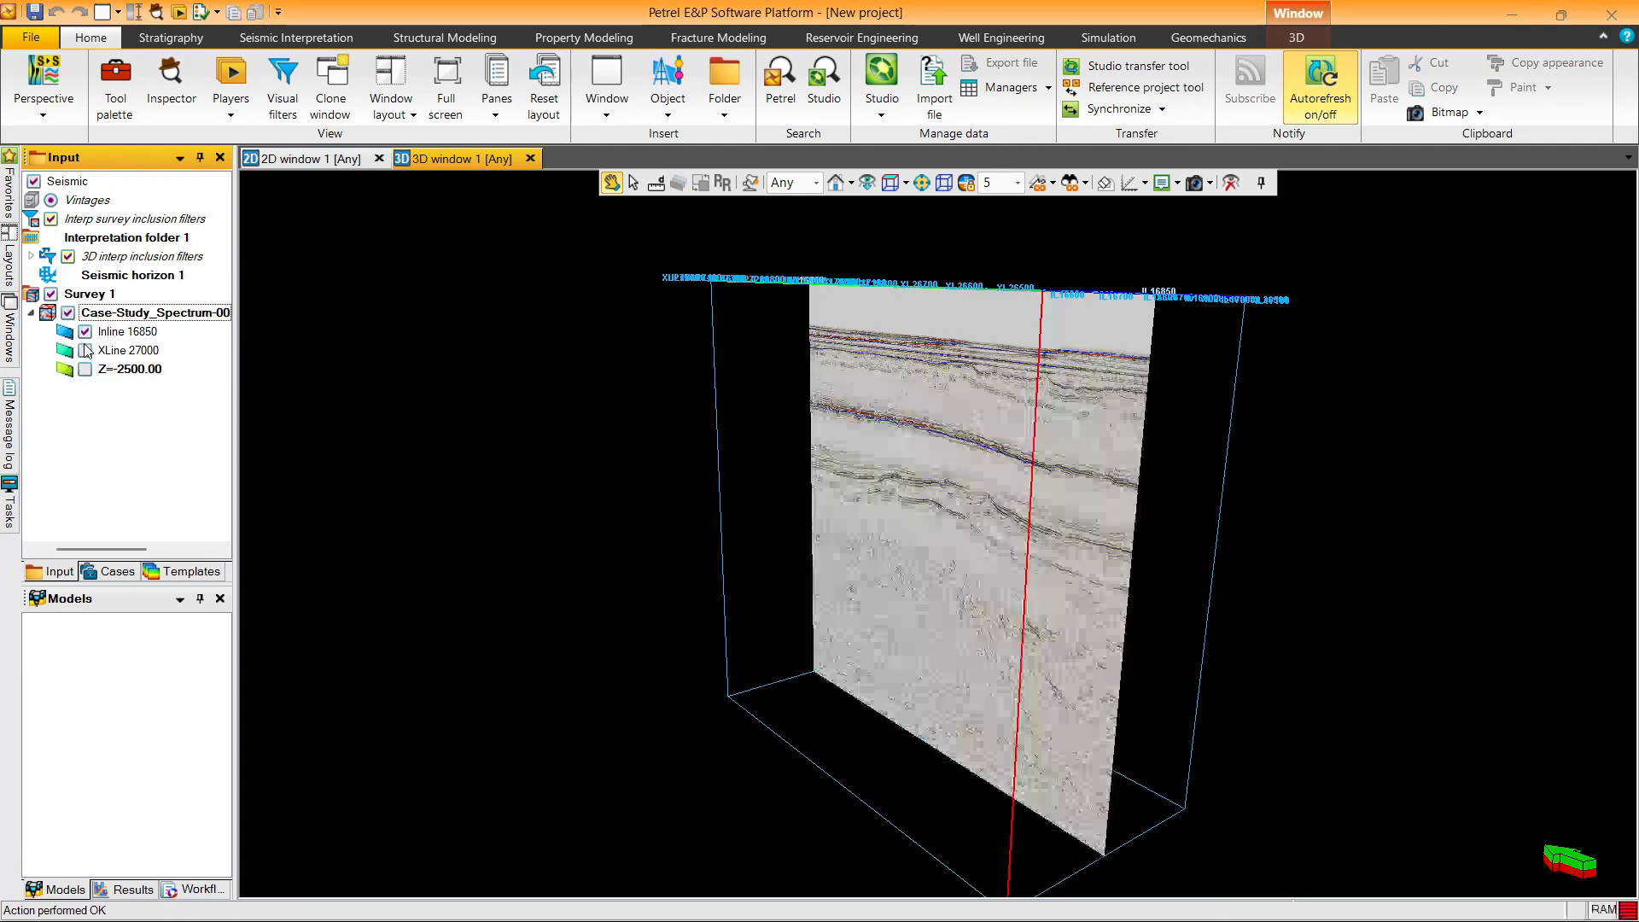
{"action": "left_click", "coordinate": [86, 351]}
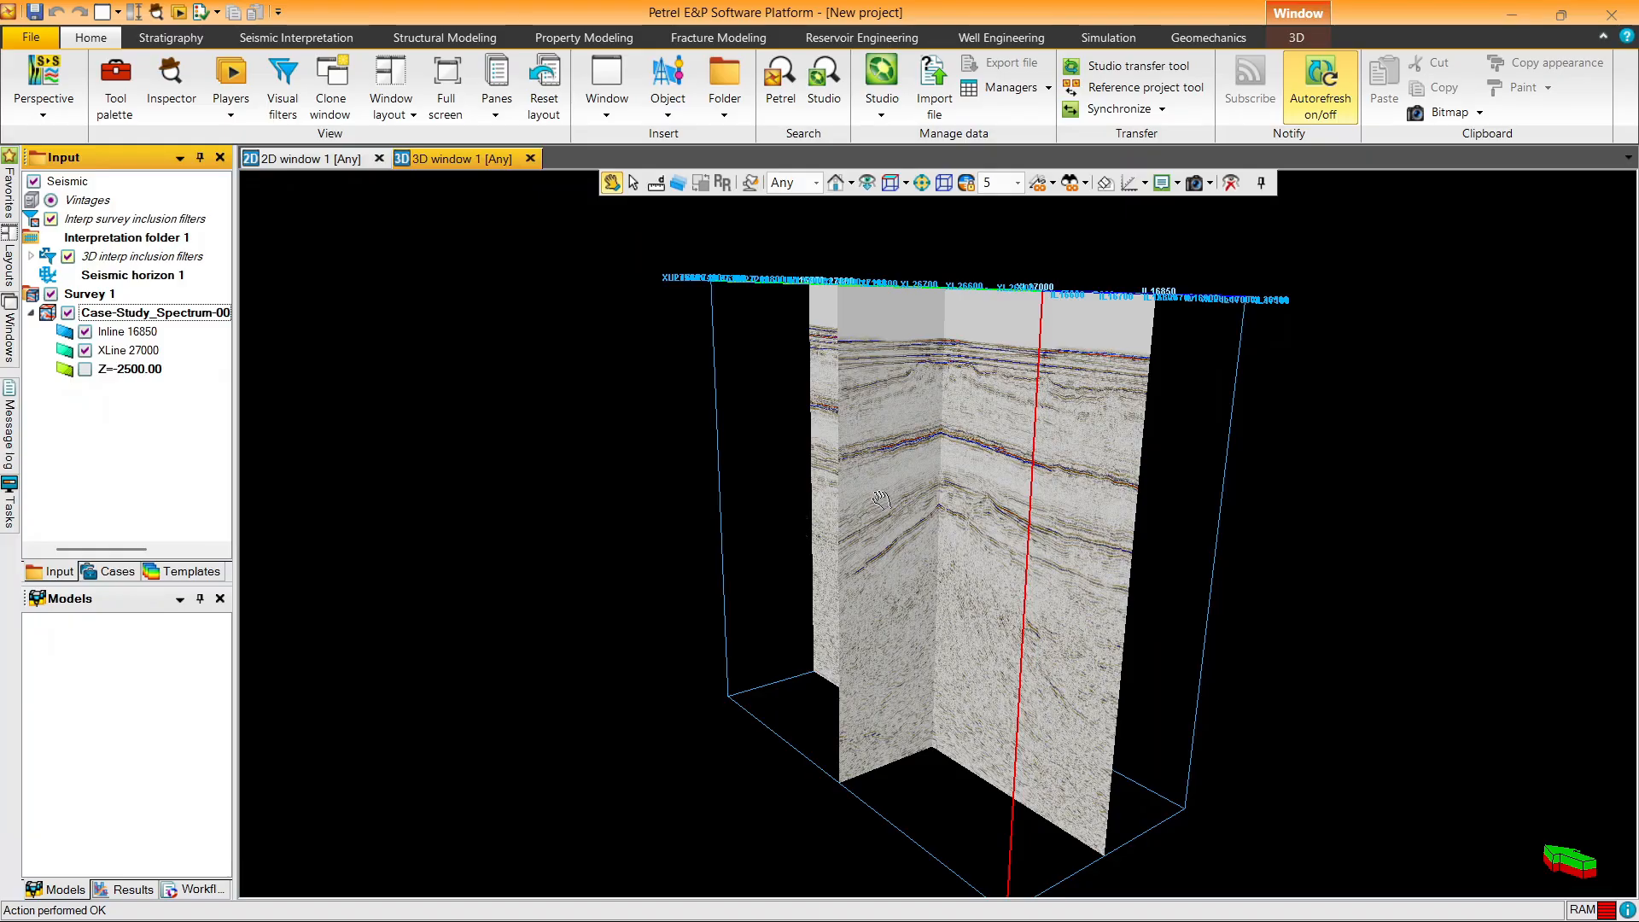
{"action": "left_click", "coordinate": [85, 369]}
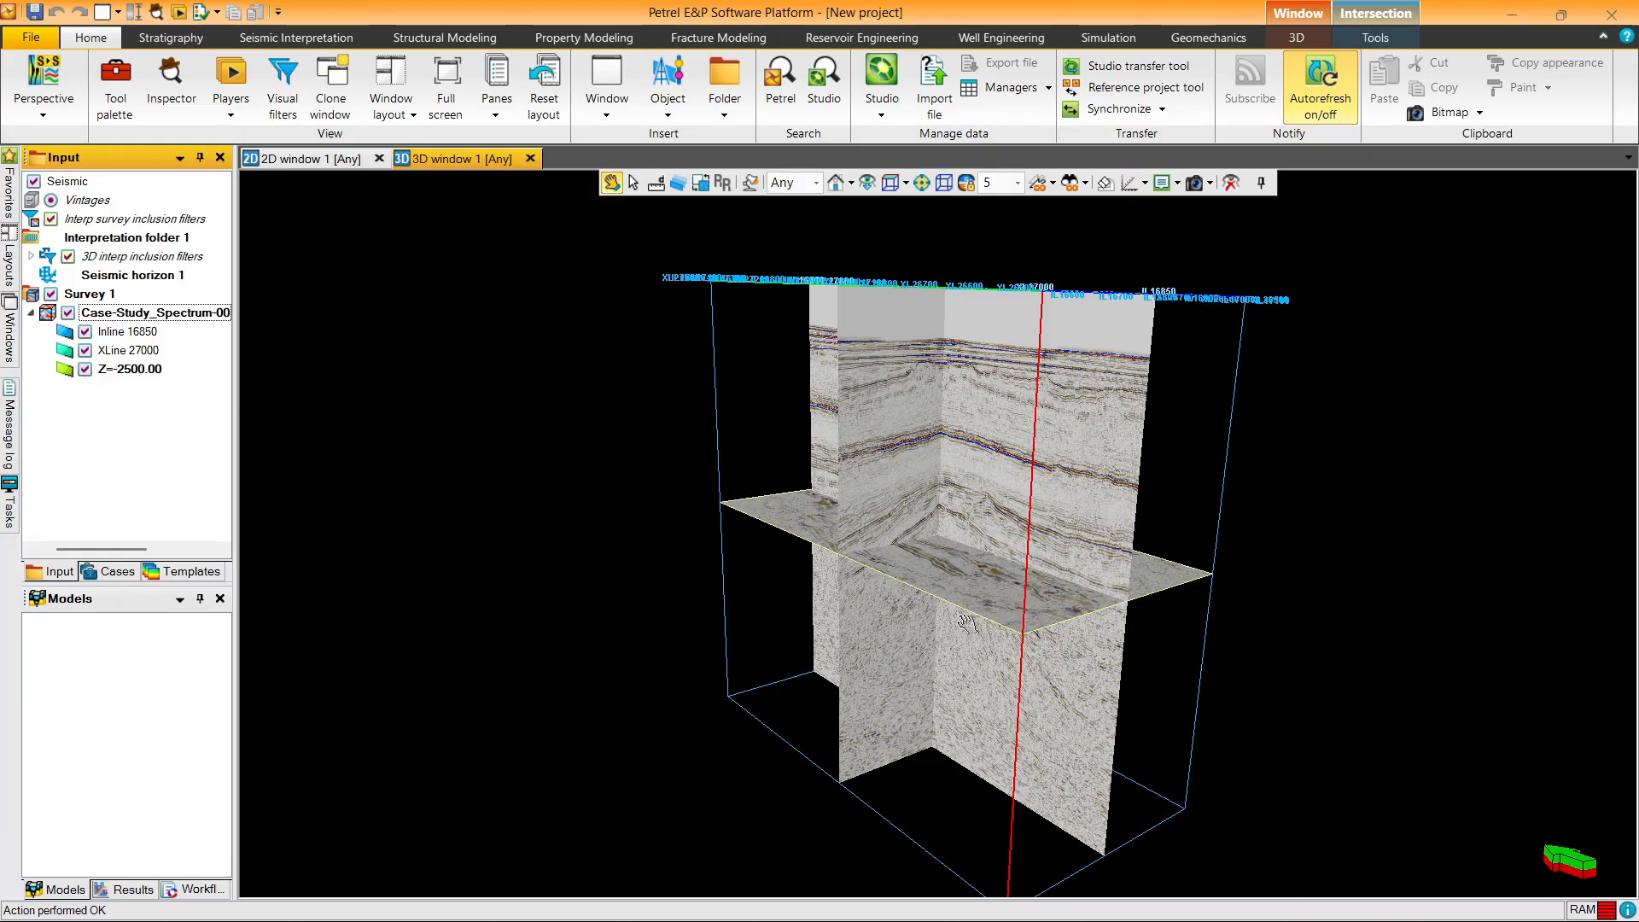
{"action": "left_click_drag", "start_coordinate": [1084, 569], "coordinate": [1050, 690]}
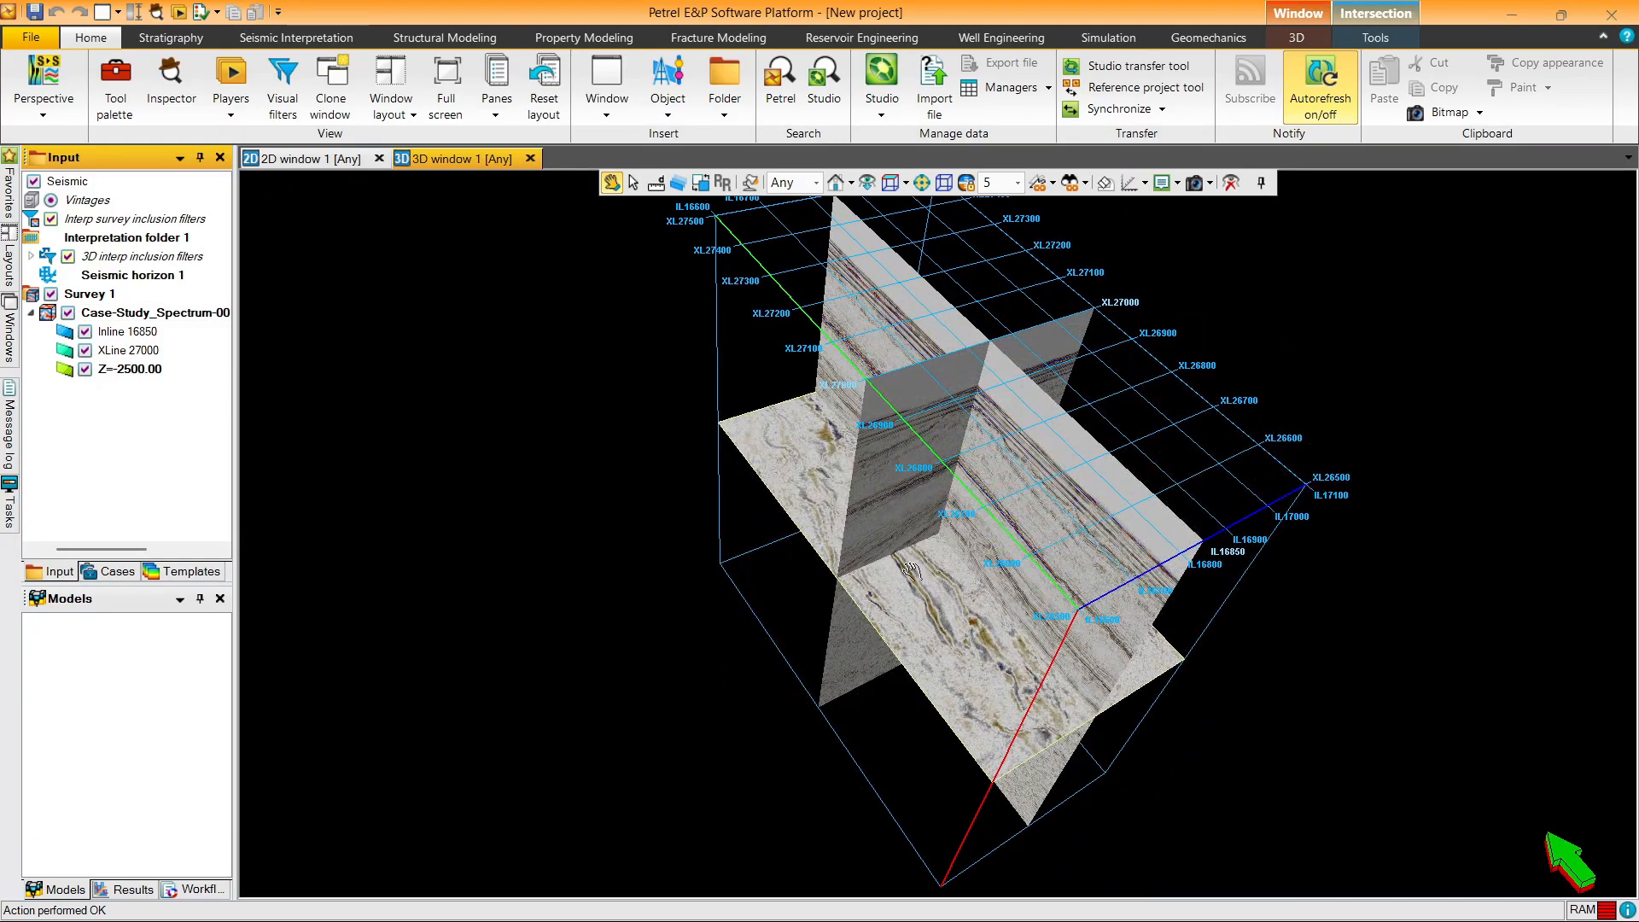
Step: Display the realized cube's Z=-2500.00 slice in the 2D window and set the cube's interpolation method to None
{"action": "left_click", "coordinate": [274, 166]}
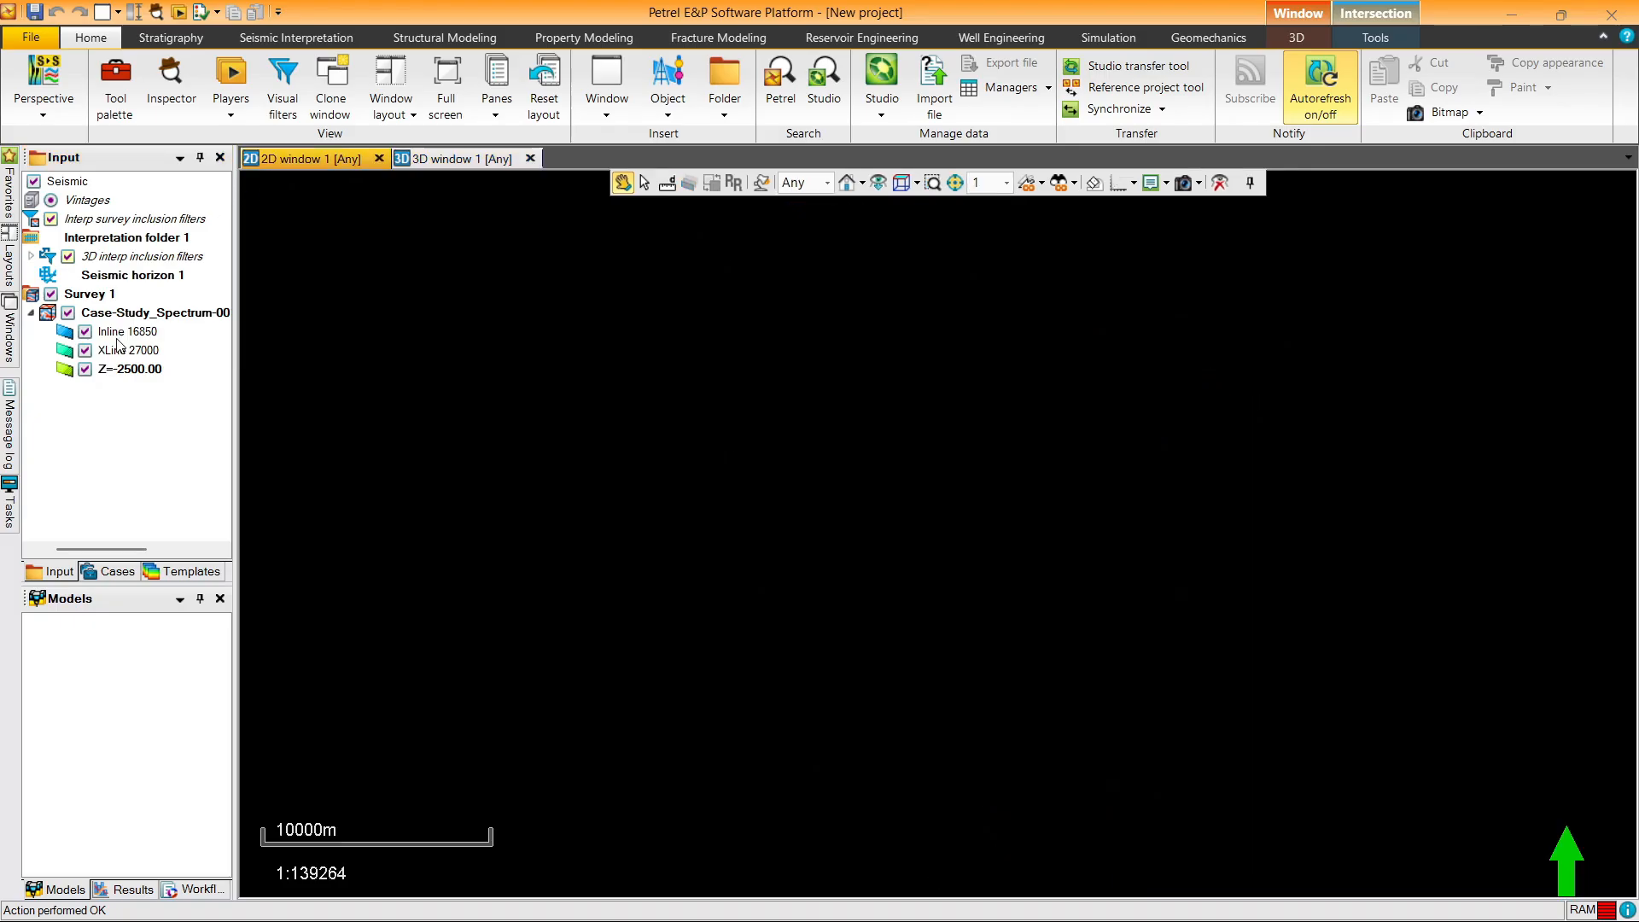
{"action": "left_click", "coordinate": [84, 369]}
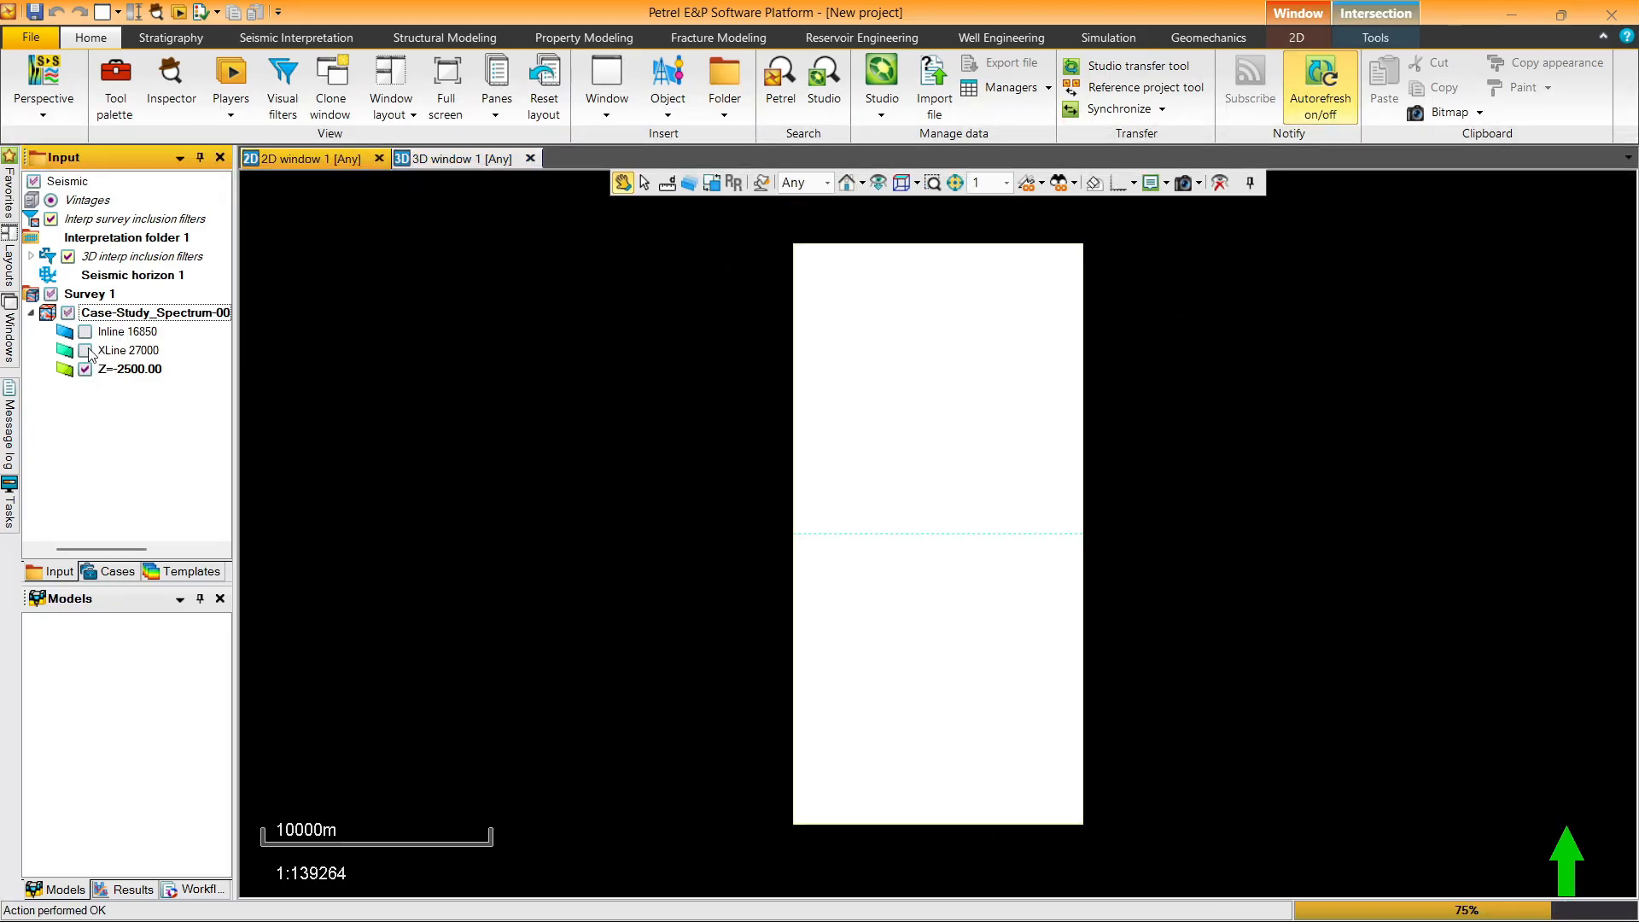
{"action": "left_click", "coordinate": [117, 314]}
{"action": "double_click", "coordinate": [117, 314]}
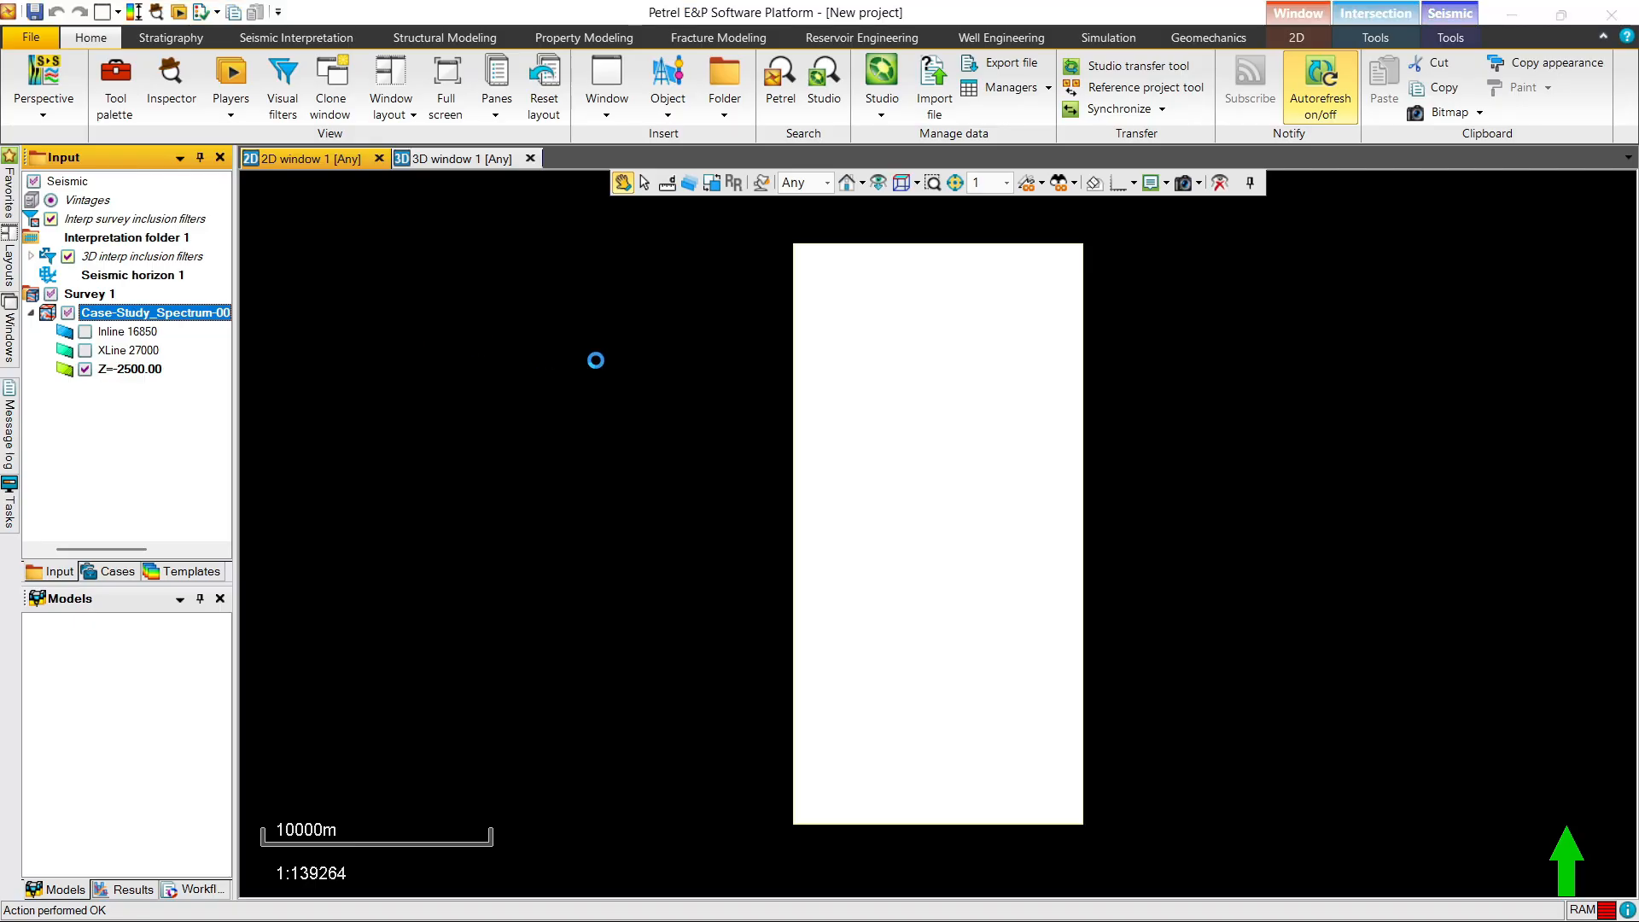
{"action": "left_click_drag", "start_coordinate": [393, 185], "coordinate": [392, 59]}
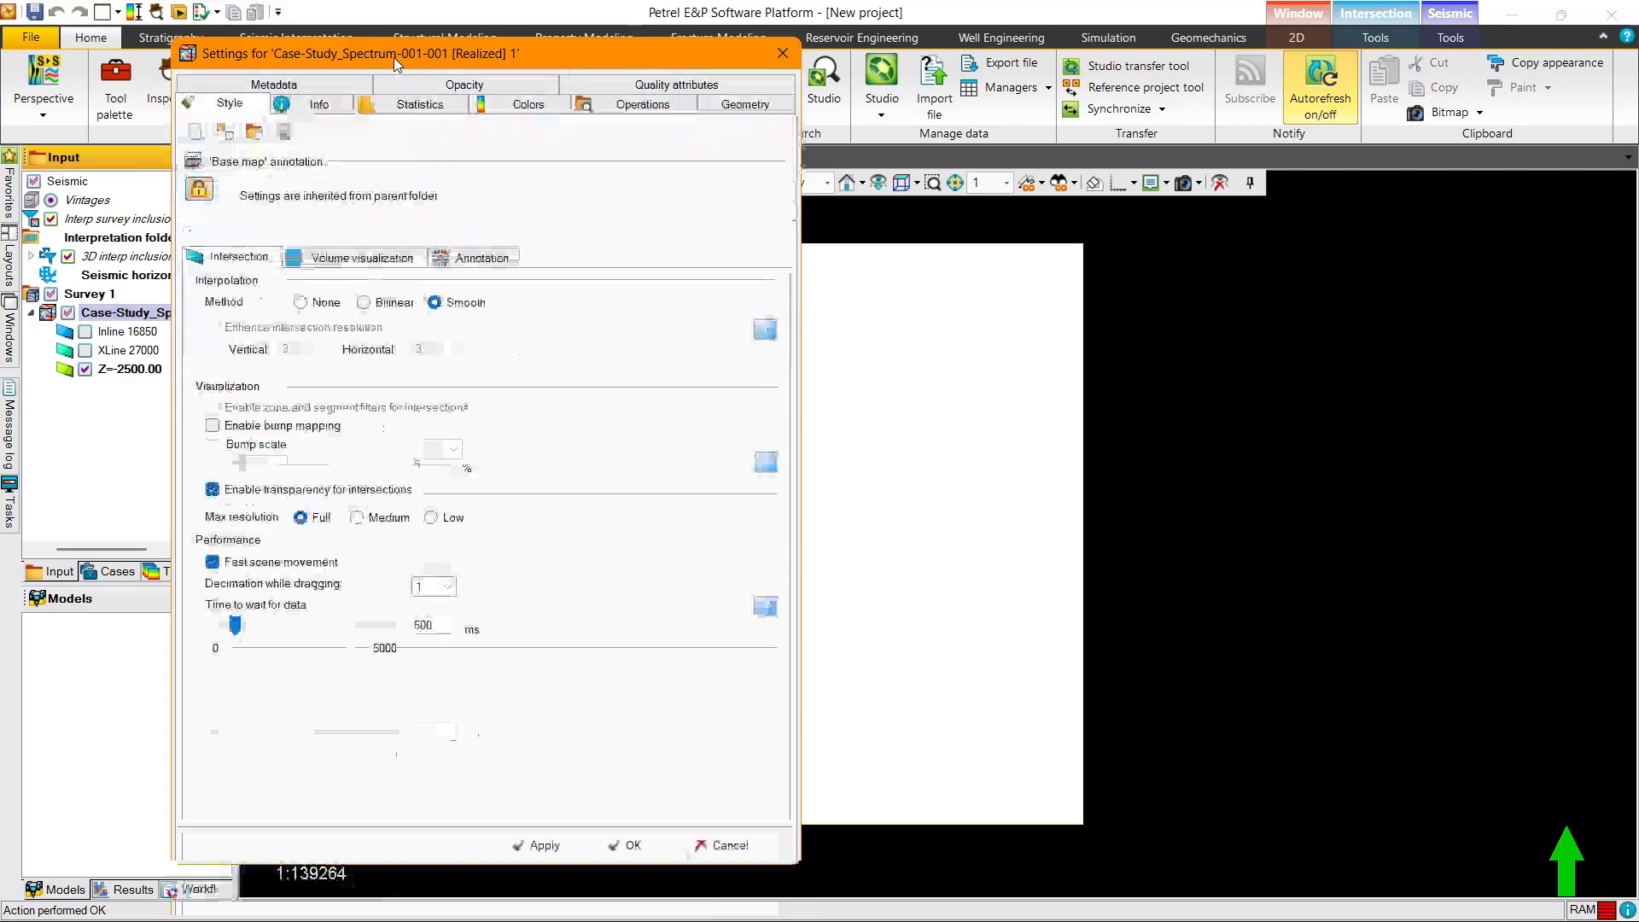
{"action": "left_click", "coordinate": [317, 304]}
{"action": "left_click", "coordinate": [632, 845]}
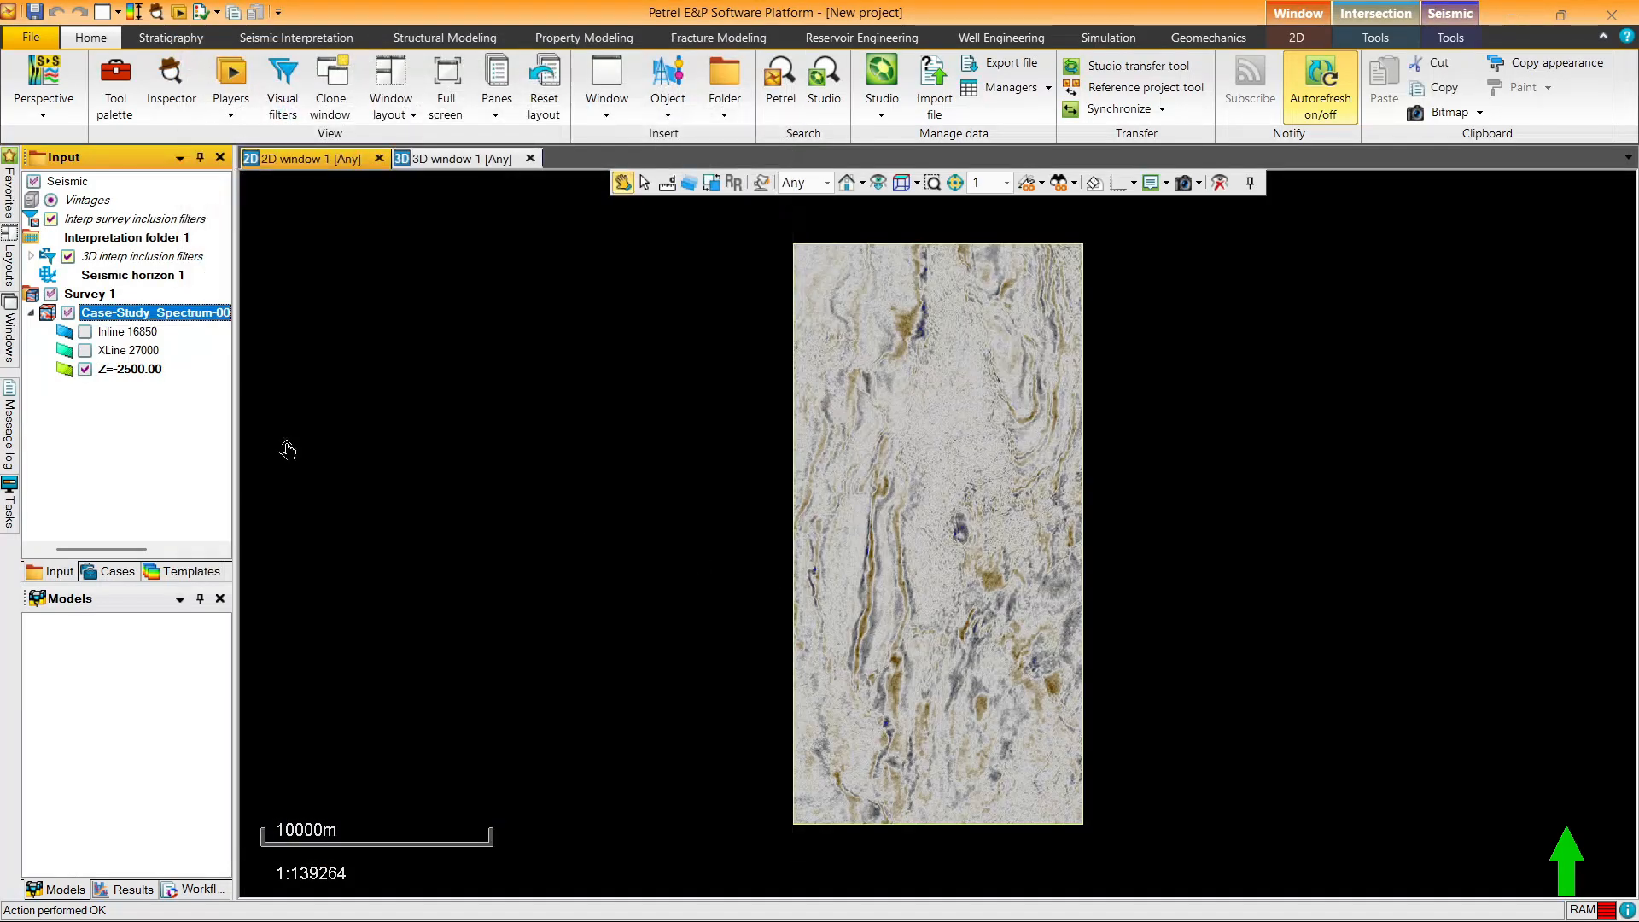
Step: Hide the Z=-2500.00 slice in the 2D window and show XLine 27000 and Inline 16850 instead
{"action": "left_click", "coordinate": [84, 369]}
{"action": "left_click", "coordinate": [85, 350]}
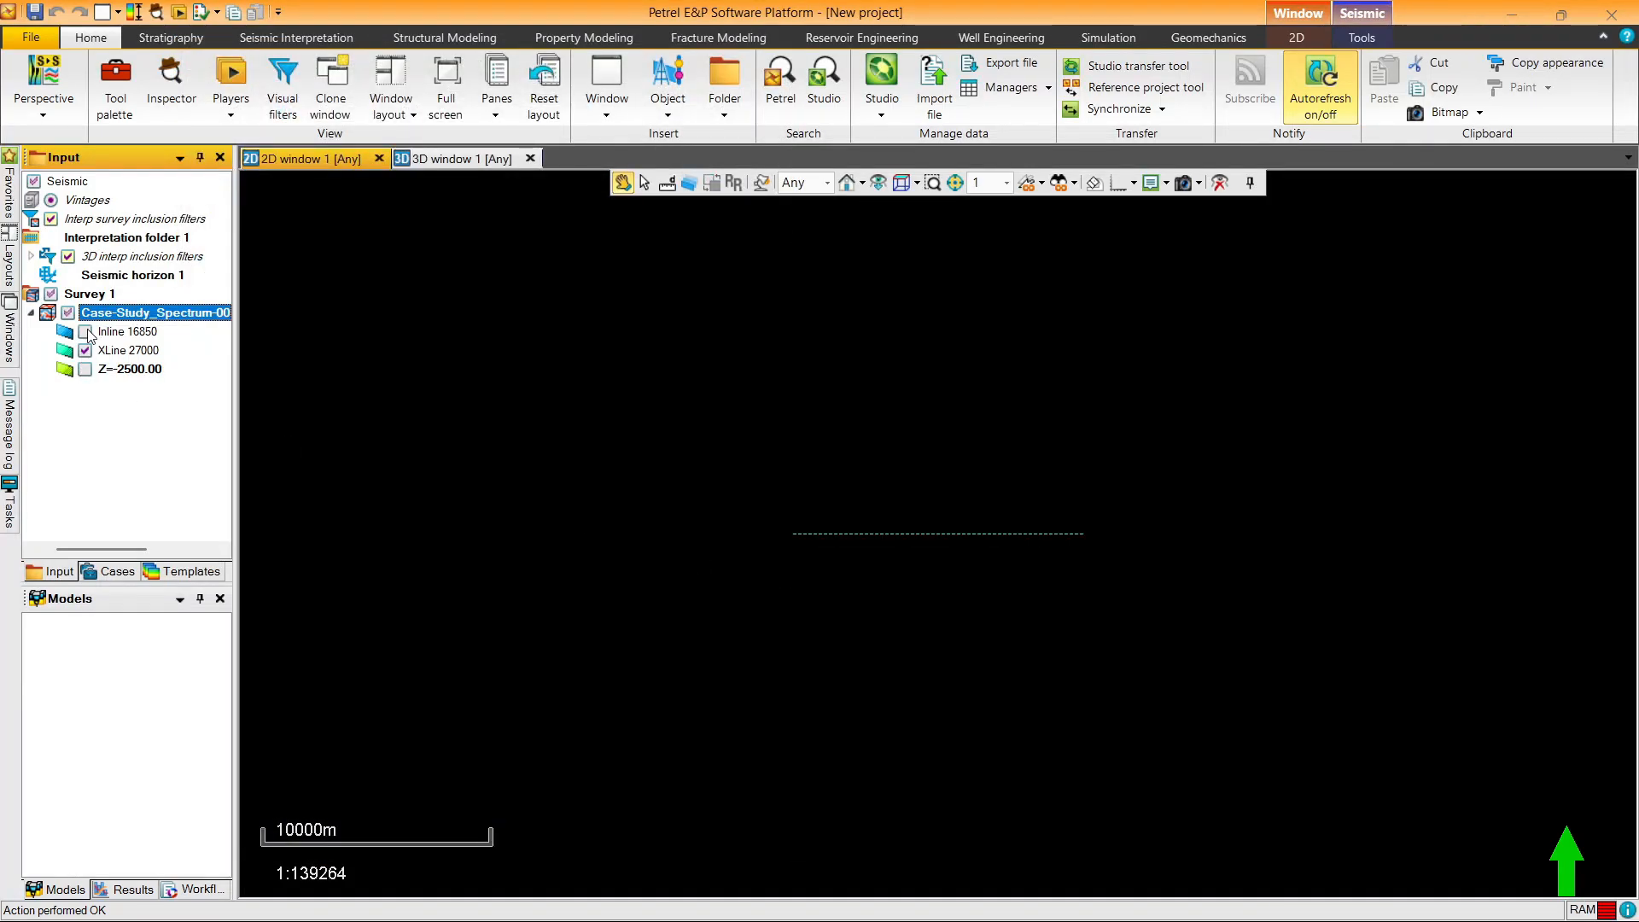
{"action": "left_click", "coordinate": [84, 331]}
{"action": "left_click_drag", "start_coordinate": [927, 476], "coordinate": [919, 477]}
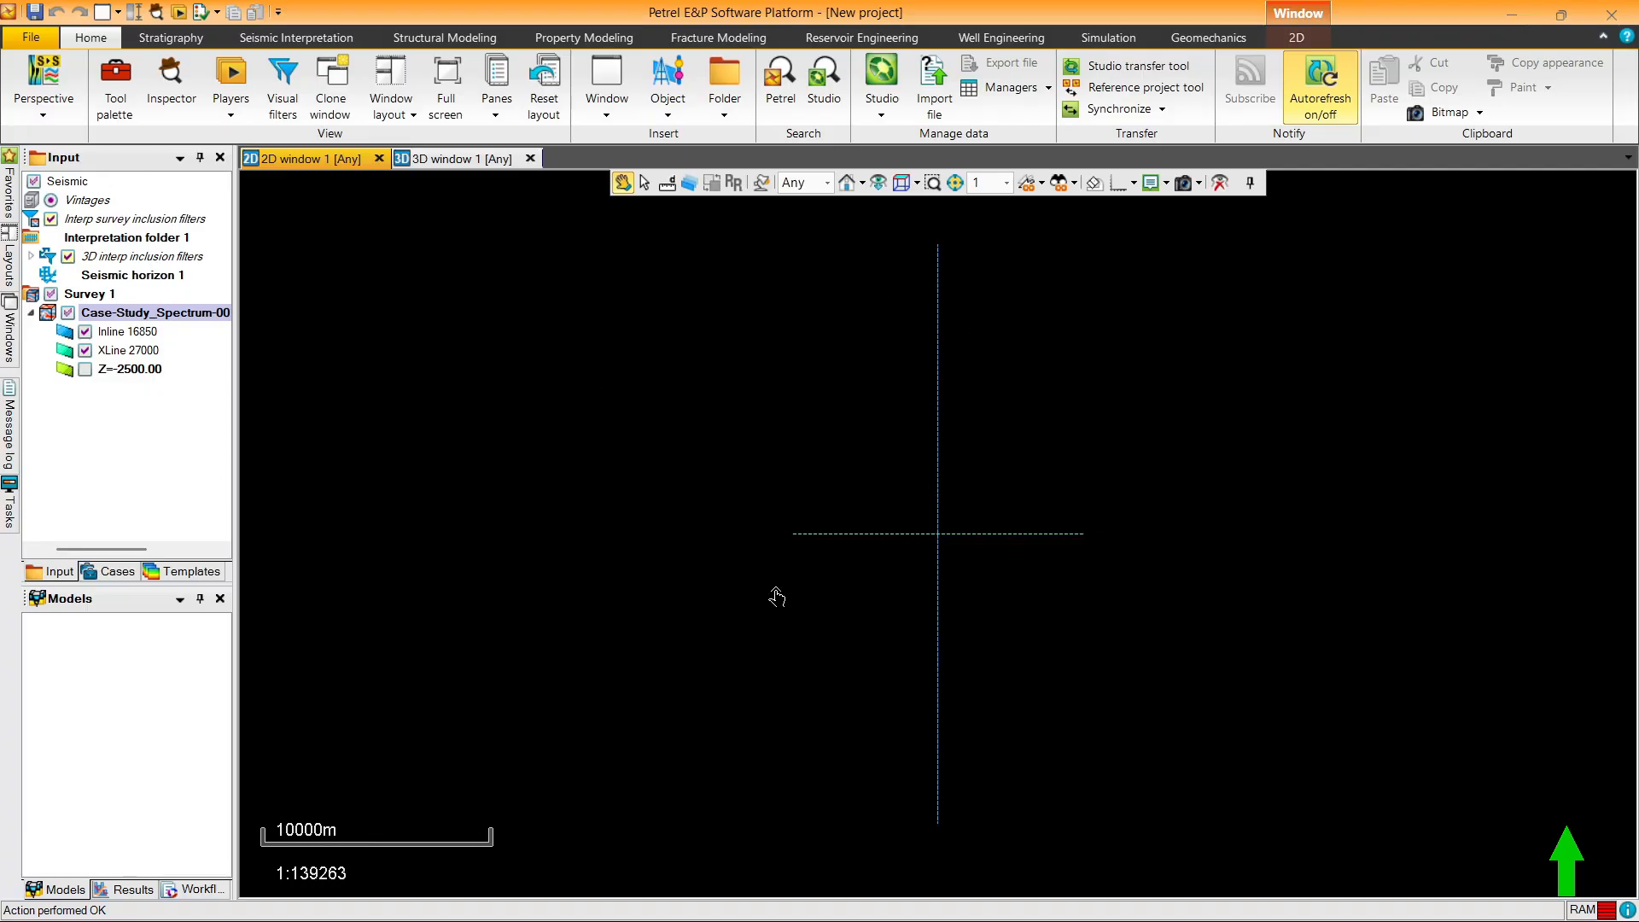
Step: Show the coordinate axes around the survey in the 2D window and return to the 3D window to view the intersections
{"action": "left_click", "coordinate": [1121, 190]}
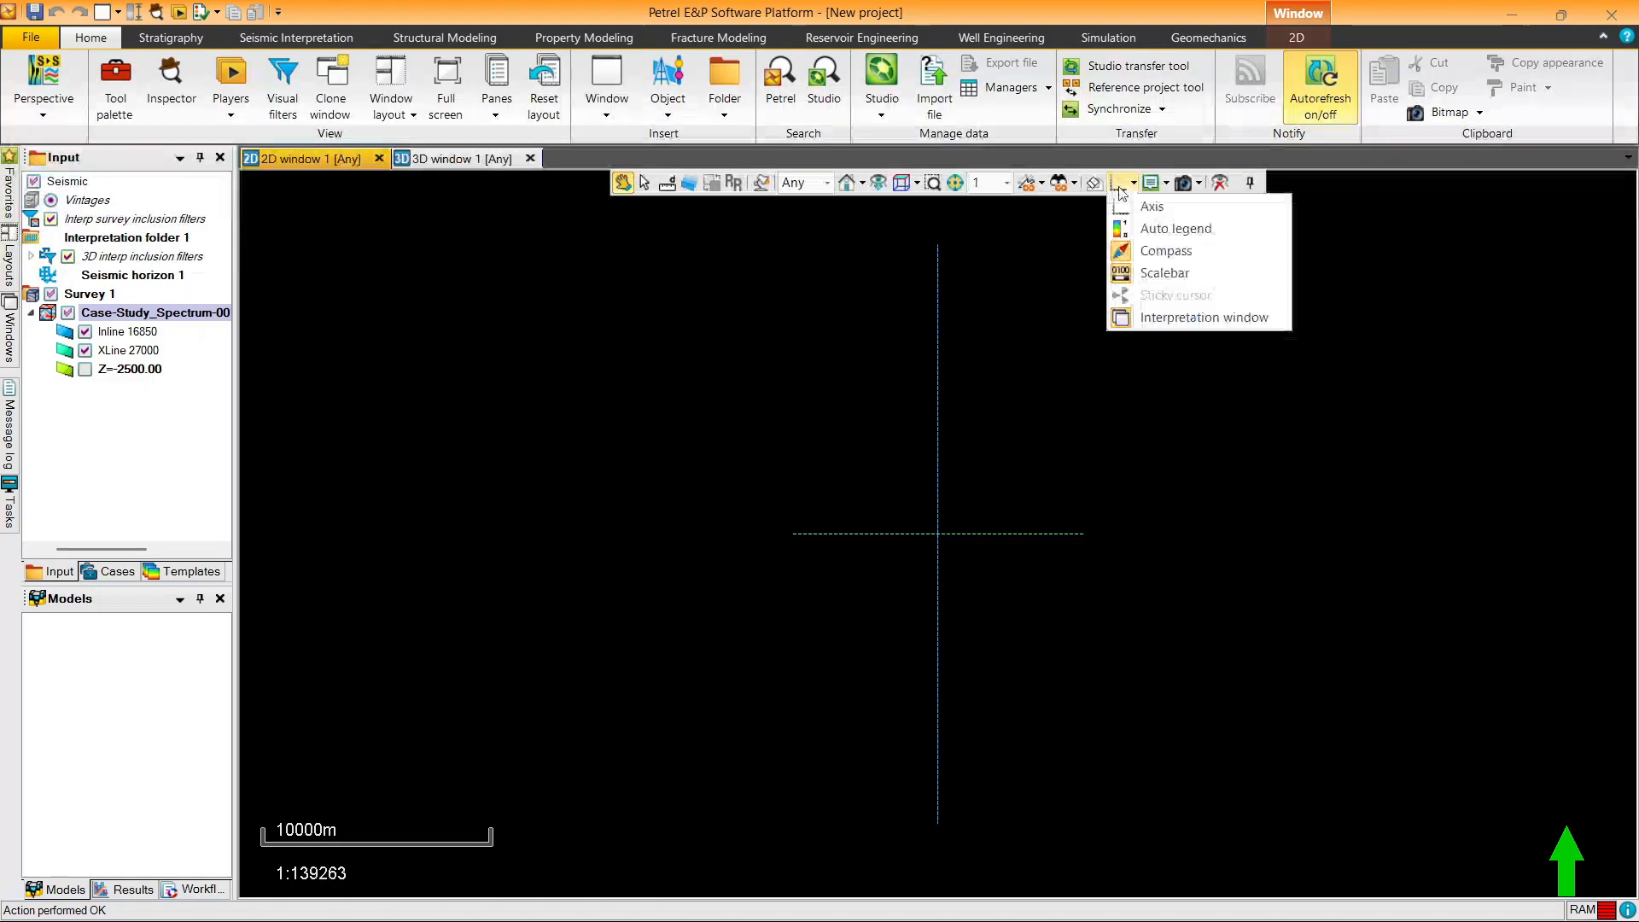
{"action": "left_click", "coordinate": [1140, 206]}
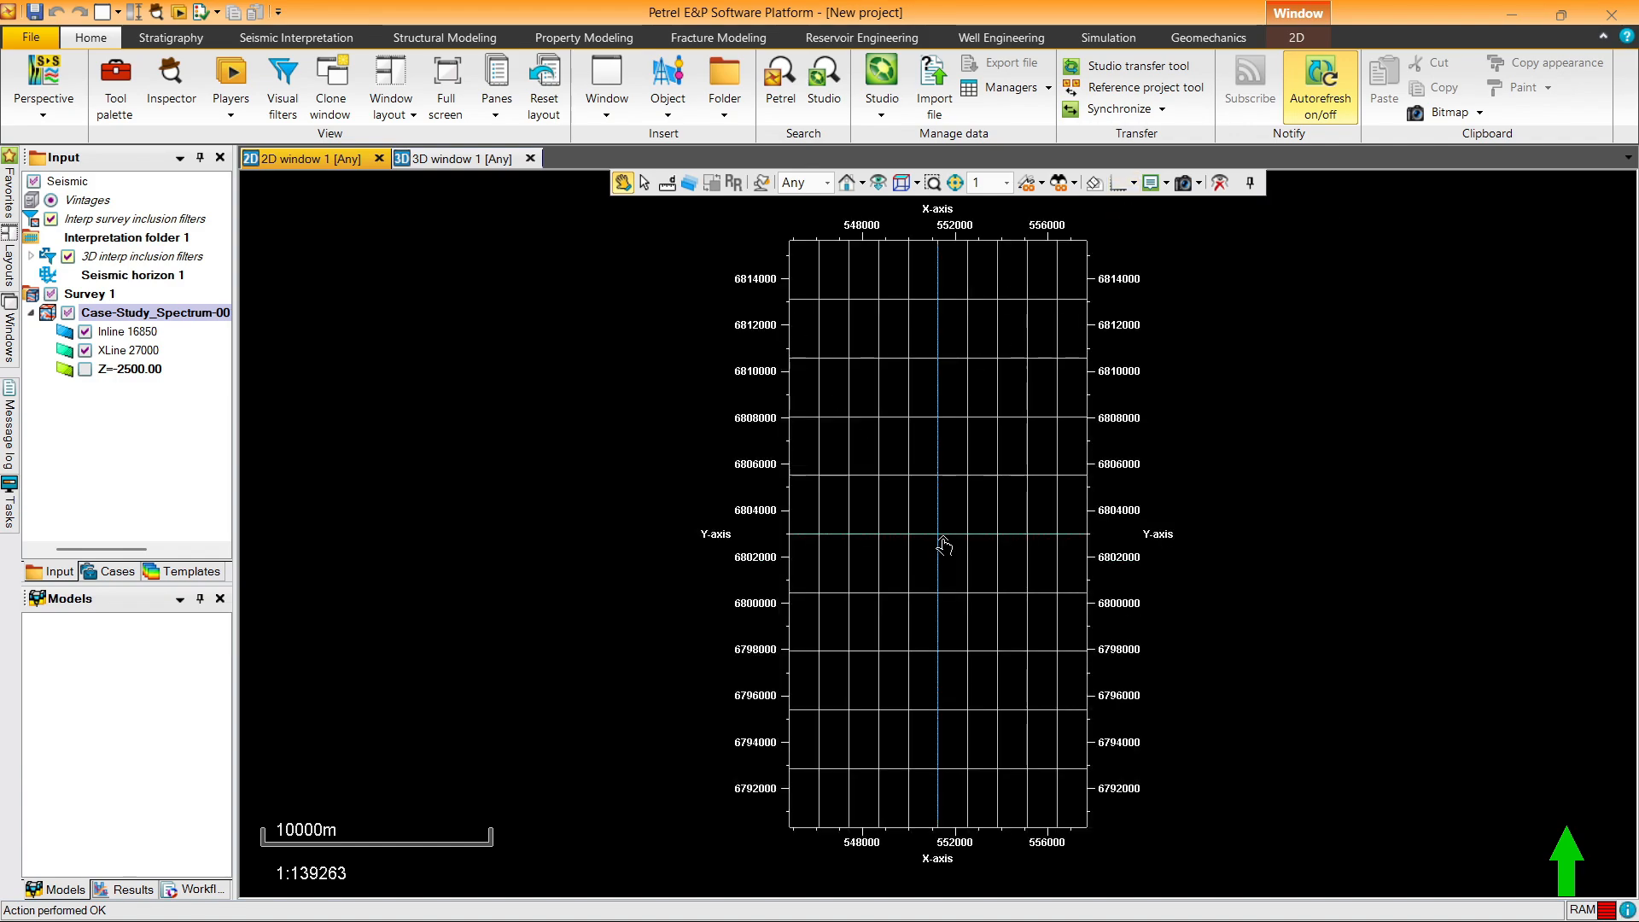
{"action": "mouse_move", "coordinate": [945, 545]}
{"action": "left_mouse_down"}
{"action": "mouse_move", "coordinate": [946, 599]}
{"action": "mouse_move", "coordinate": [964, 543]}
{"action": "left_mouse_up"}
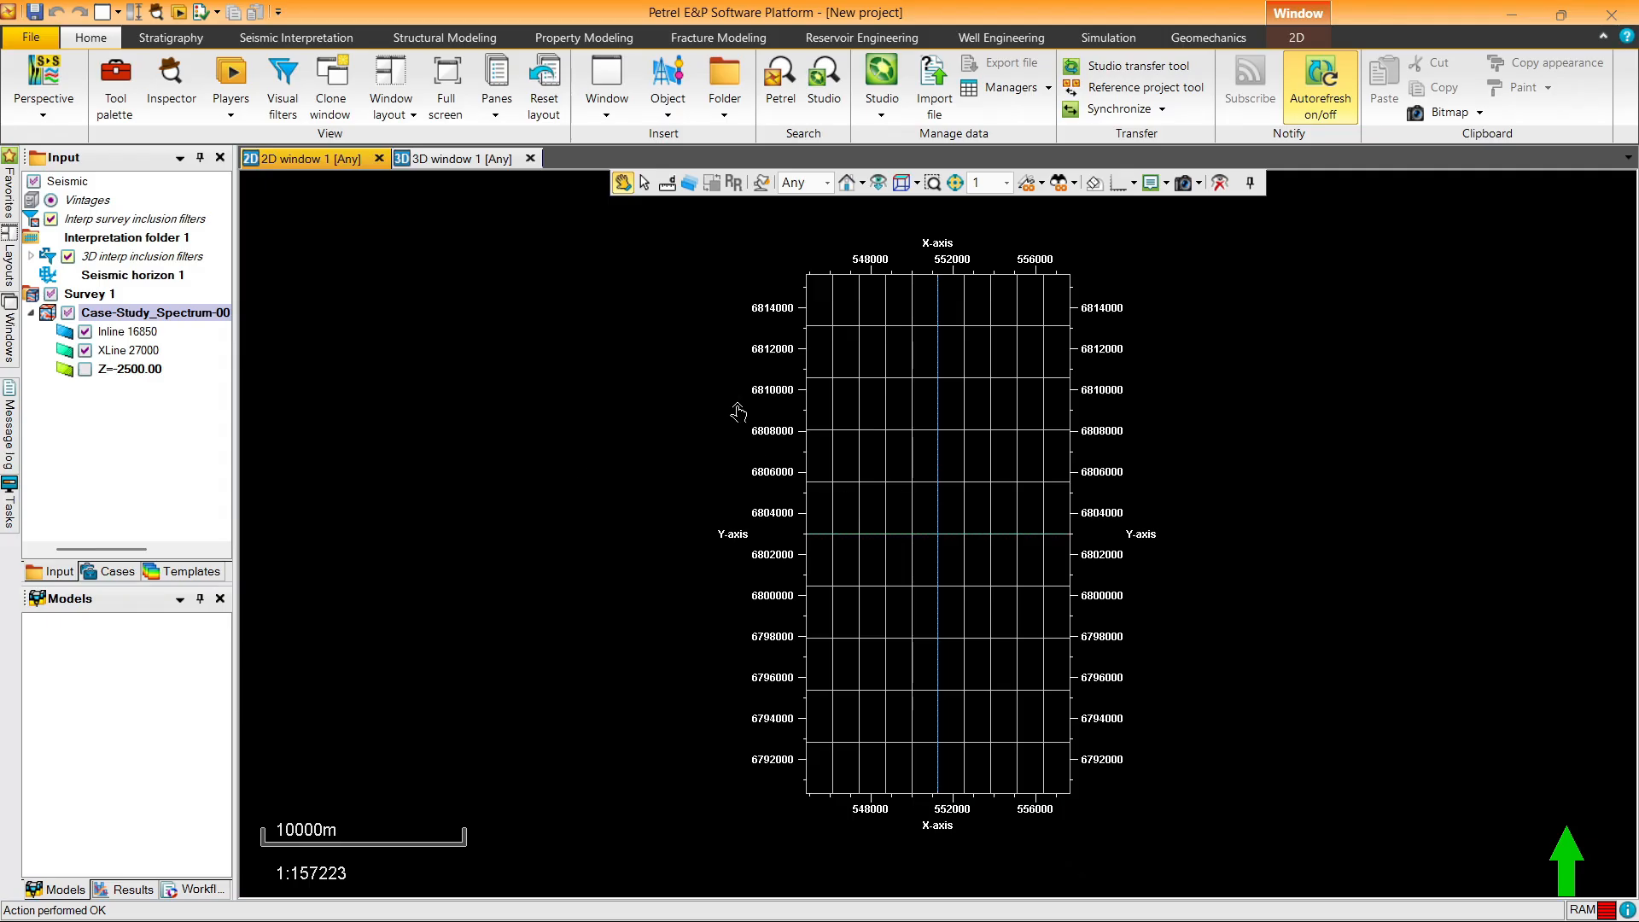
{"action": "left_click", "coordinate": [470, 162]}
{"action": "left_click_drag", "start_coordinate": [995, 658], "coordinate": [1065, 338]}
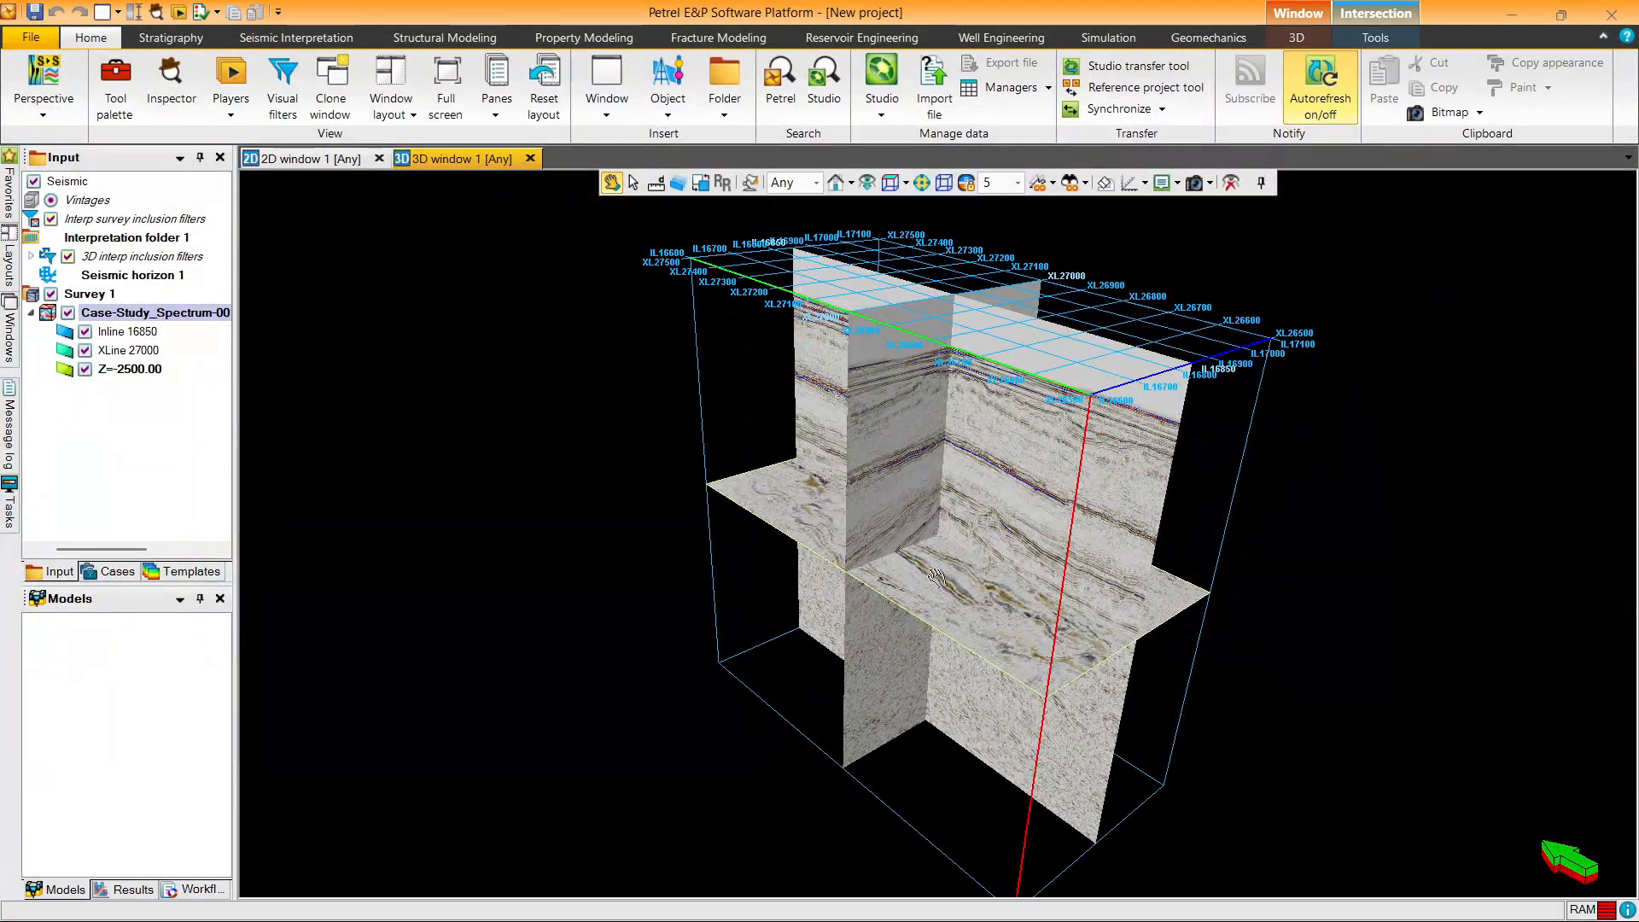
Step: Return to the 2D window, add a new well folder to the input data and expand its contents
{"action": "left_click", "coordinate": [309, 159]}
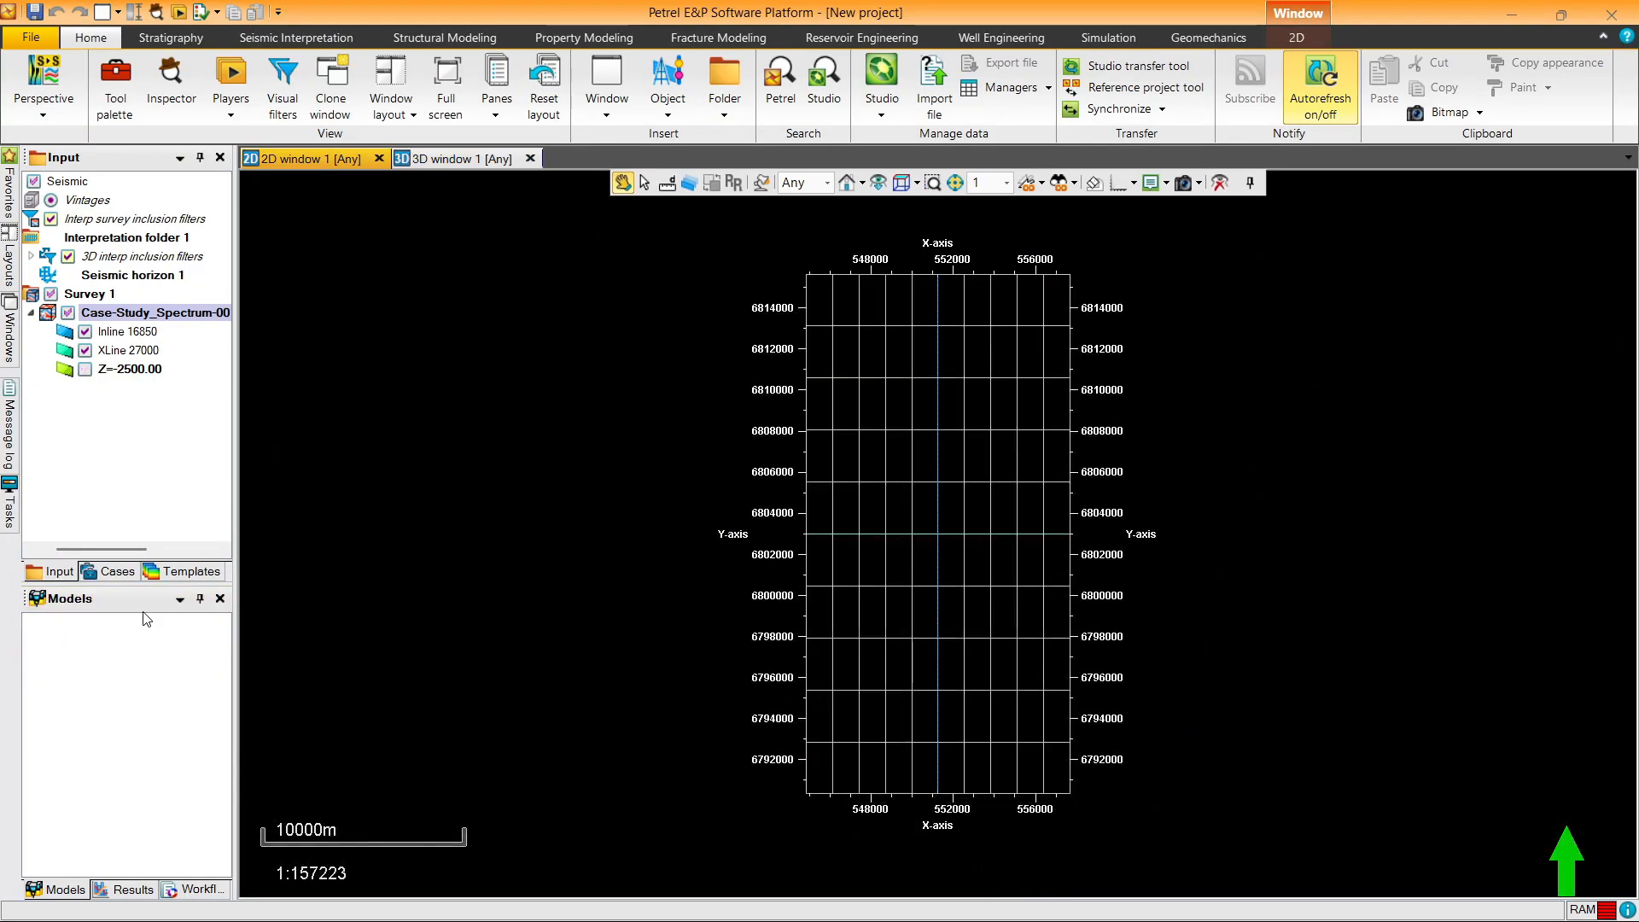
{"action": "left_click_drag", "start_coordinate": [138, 551], "coordinate": [120, 551]}
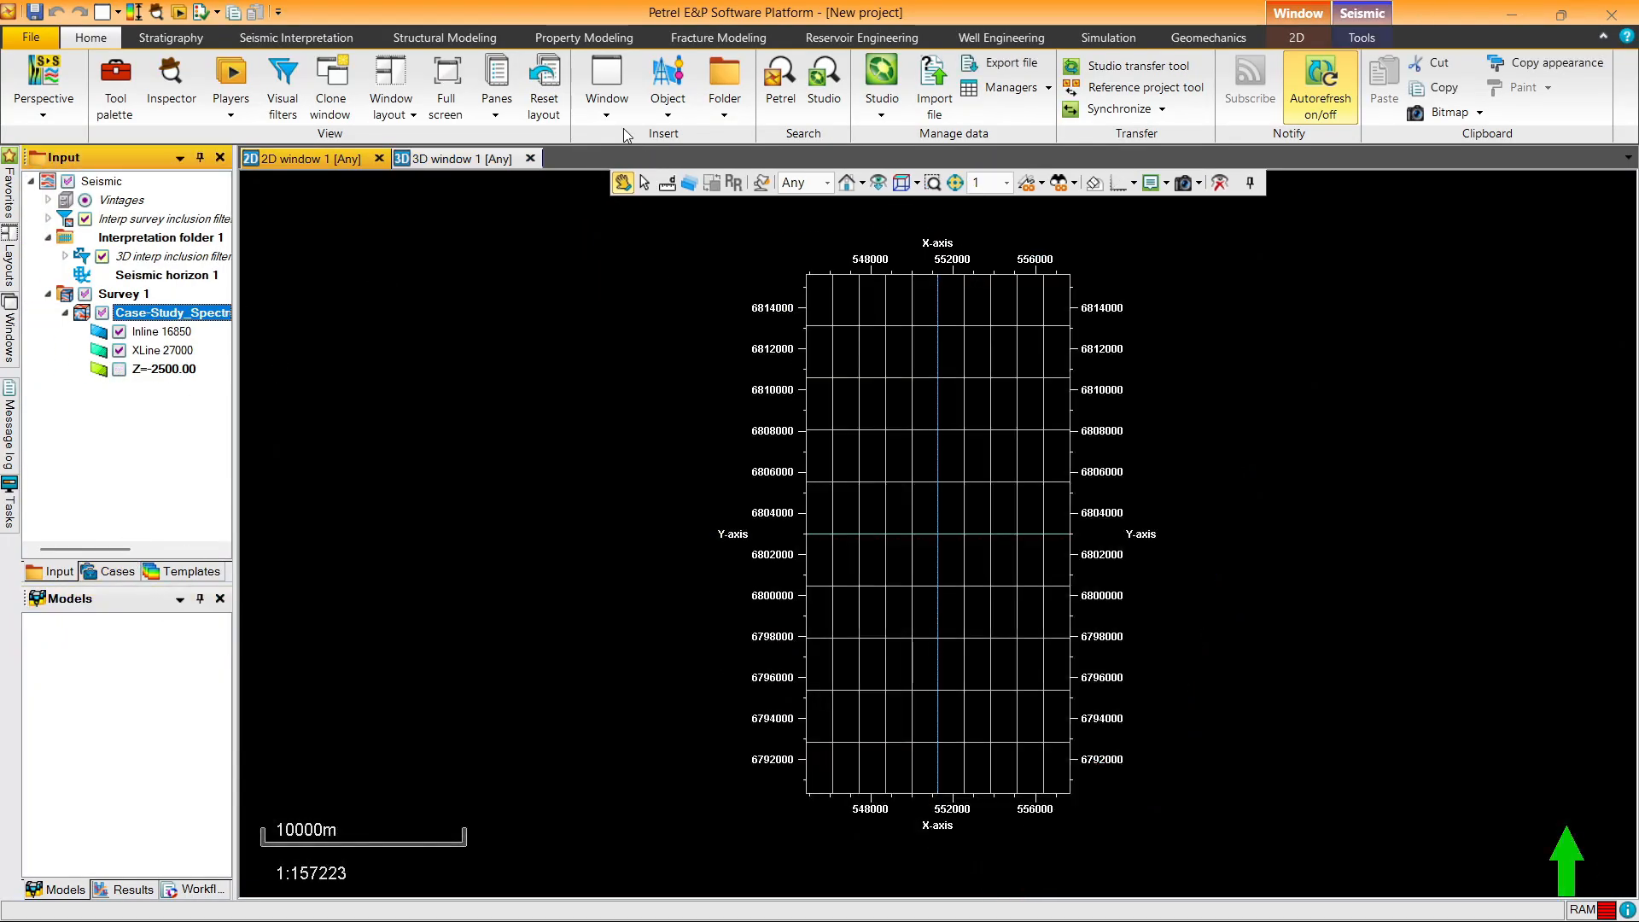
{"action": "left_click", "coordinate": [606, 101]}
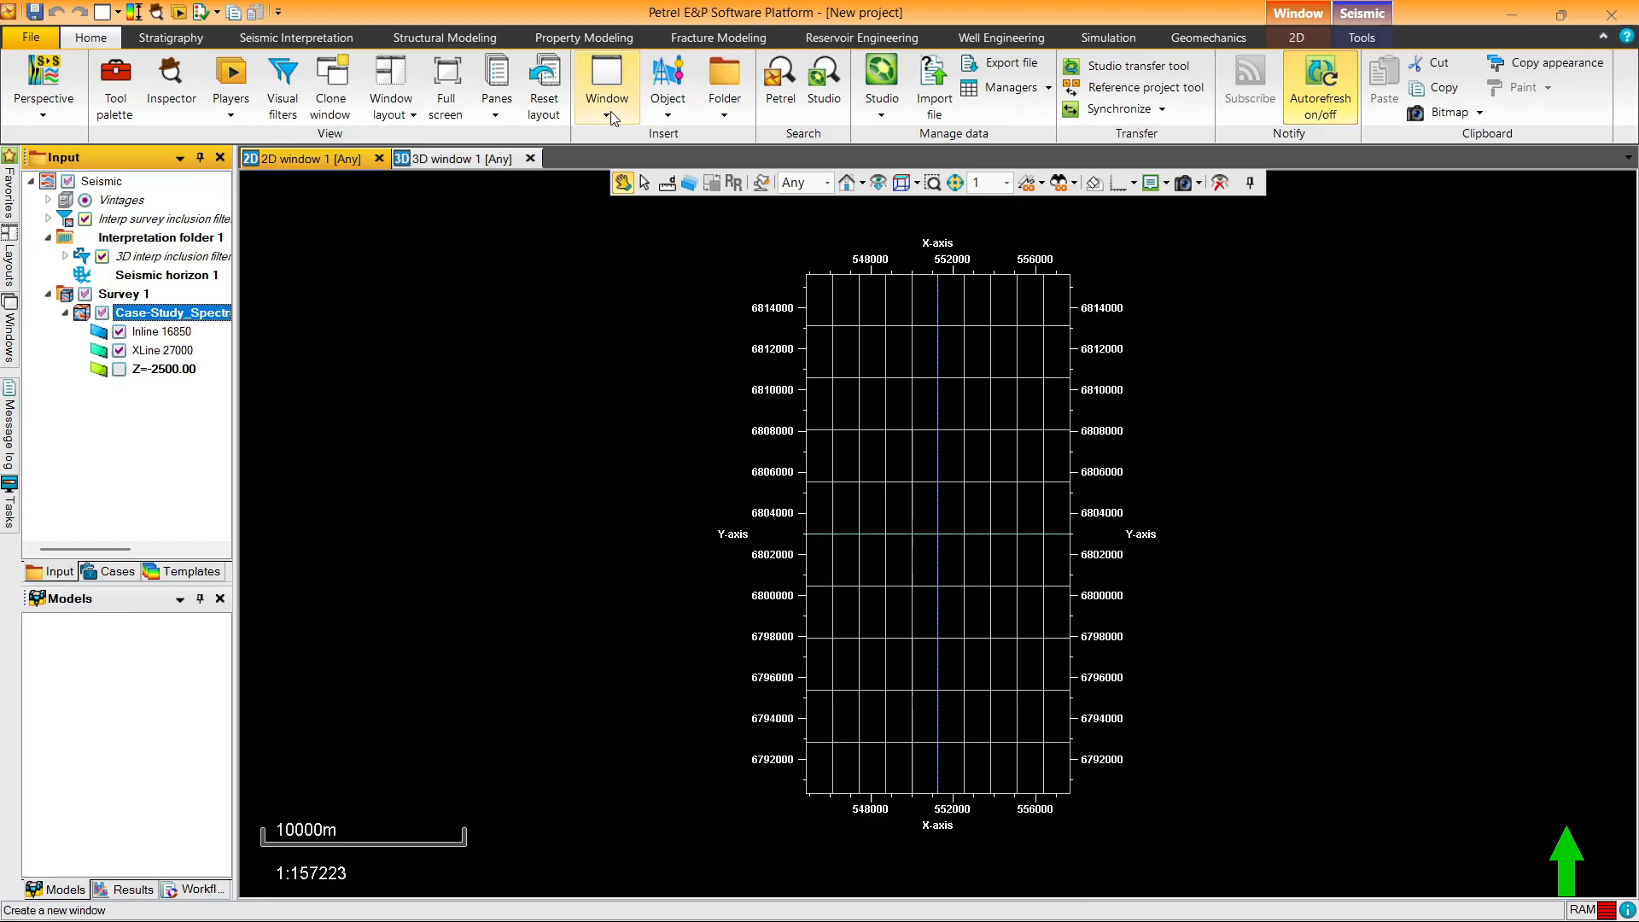
{"action": "left_click", "coordinate": [679, 117]}
{"action": "left_click", "coordinate": [679, 117]}
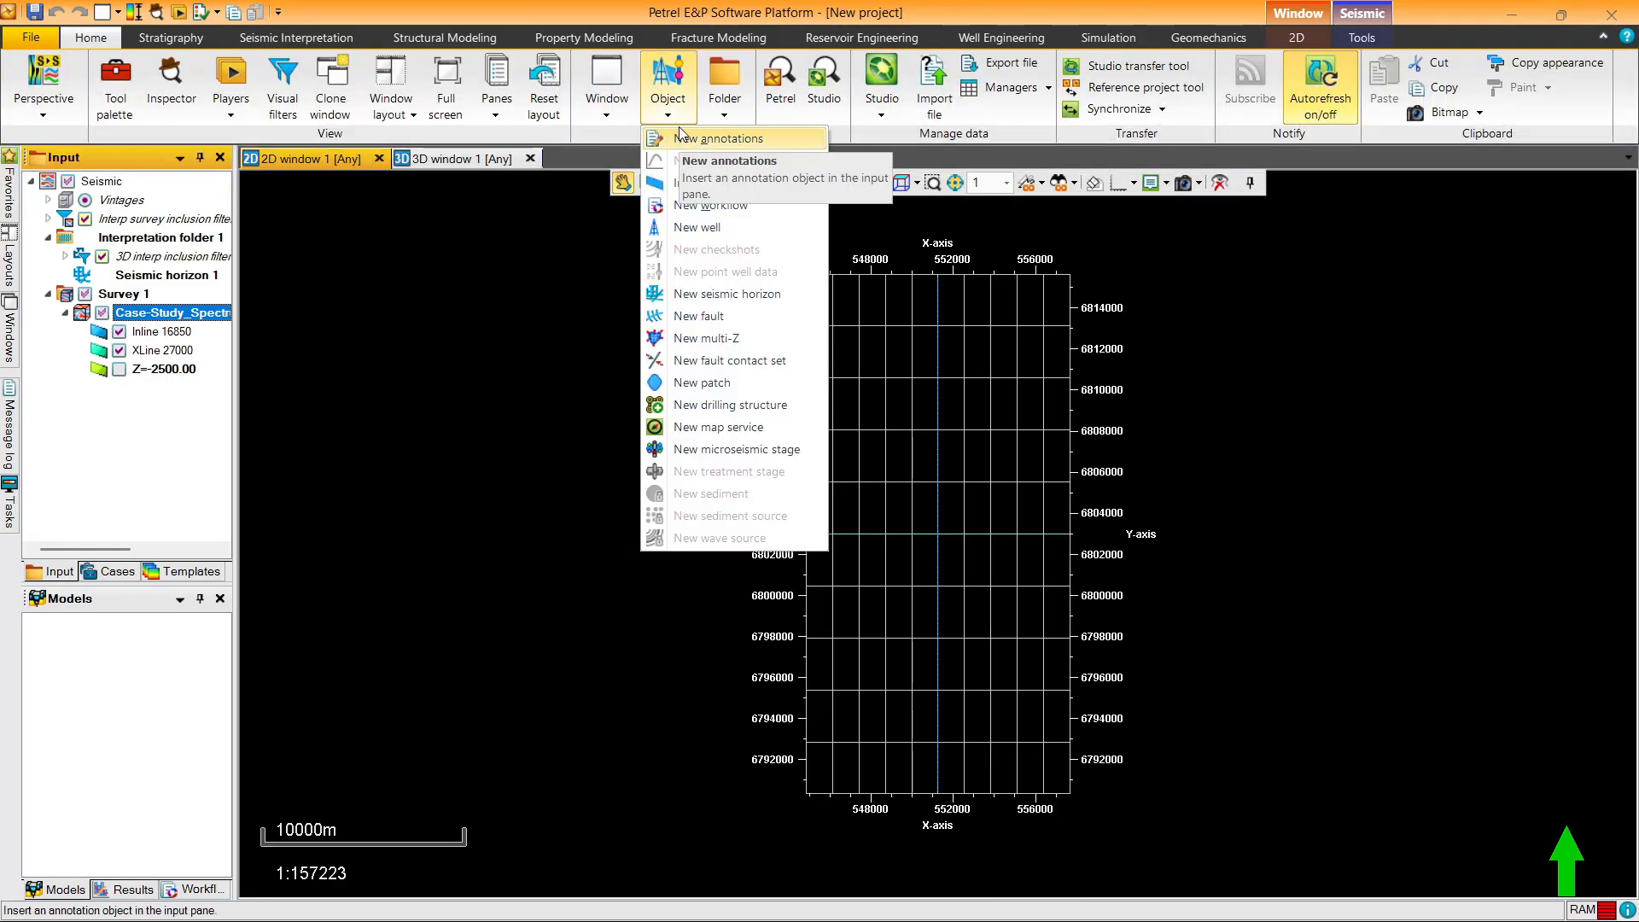
{"action": "left_click", "coordinate": [724, 119]}
{"action": "left_click", "coordinate": [724, 119]}
{"action": "left_click", "coordinate": [724, 119]}
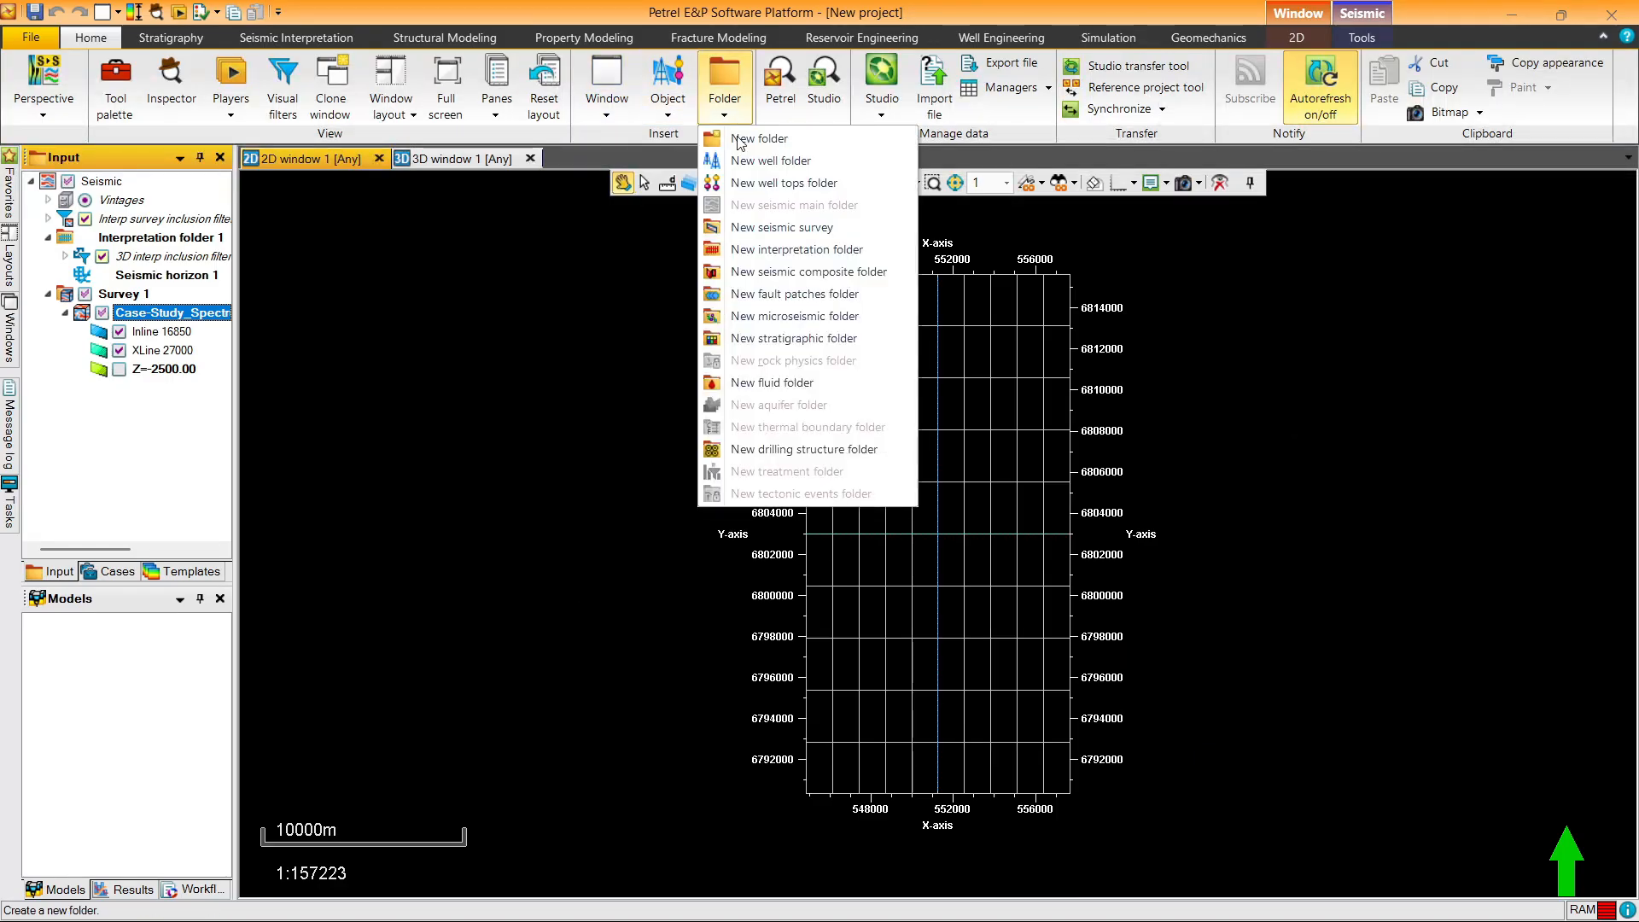
{"action": "left_click", "coordinate": [751, 161]}
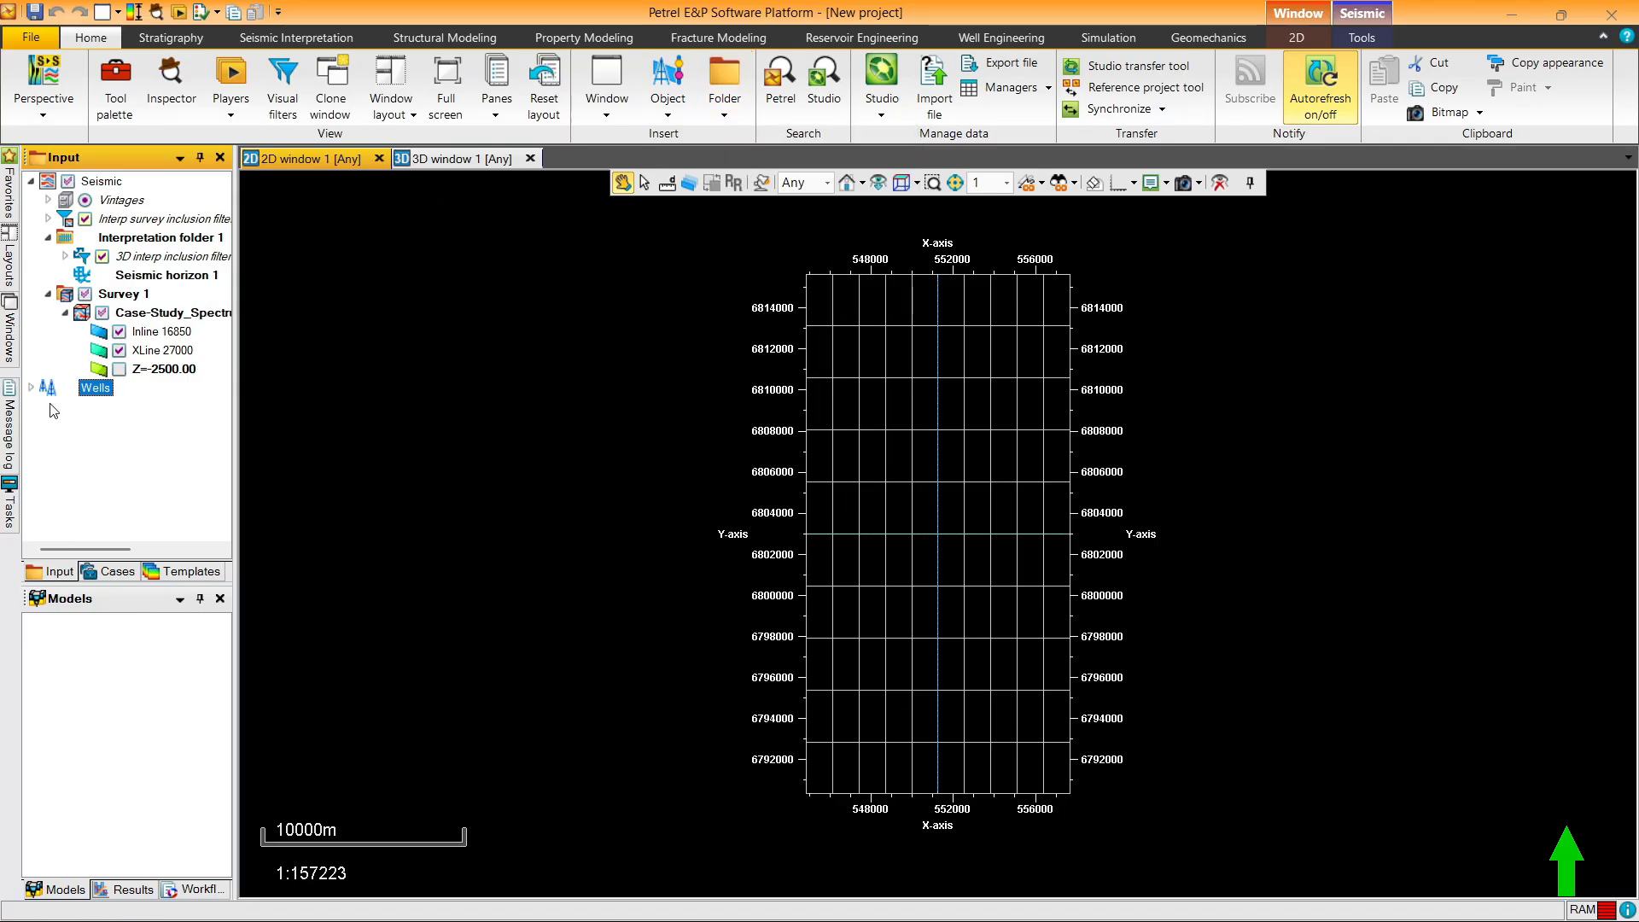
{"action": "left_click", "coordinate": [31, 388]}
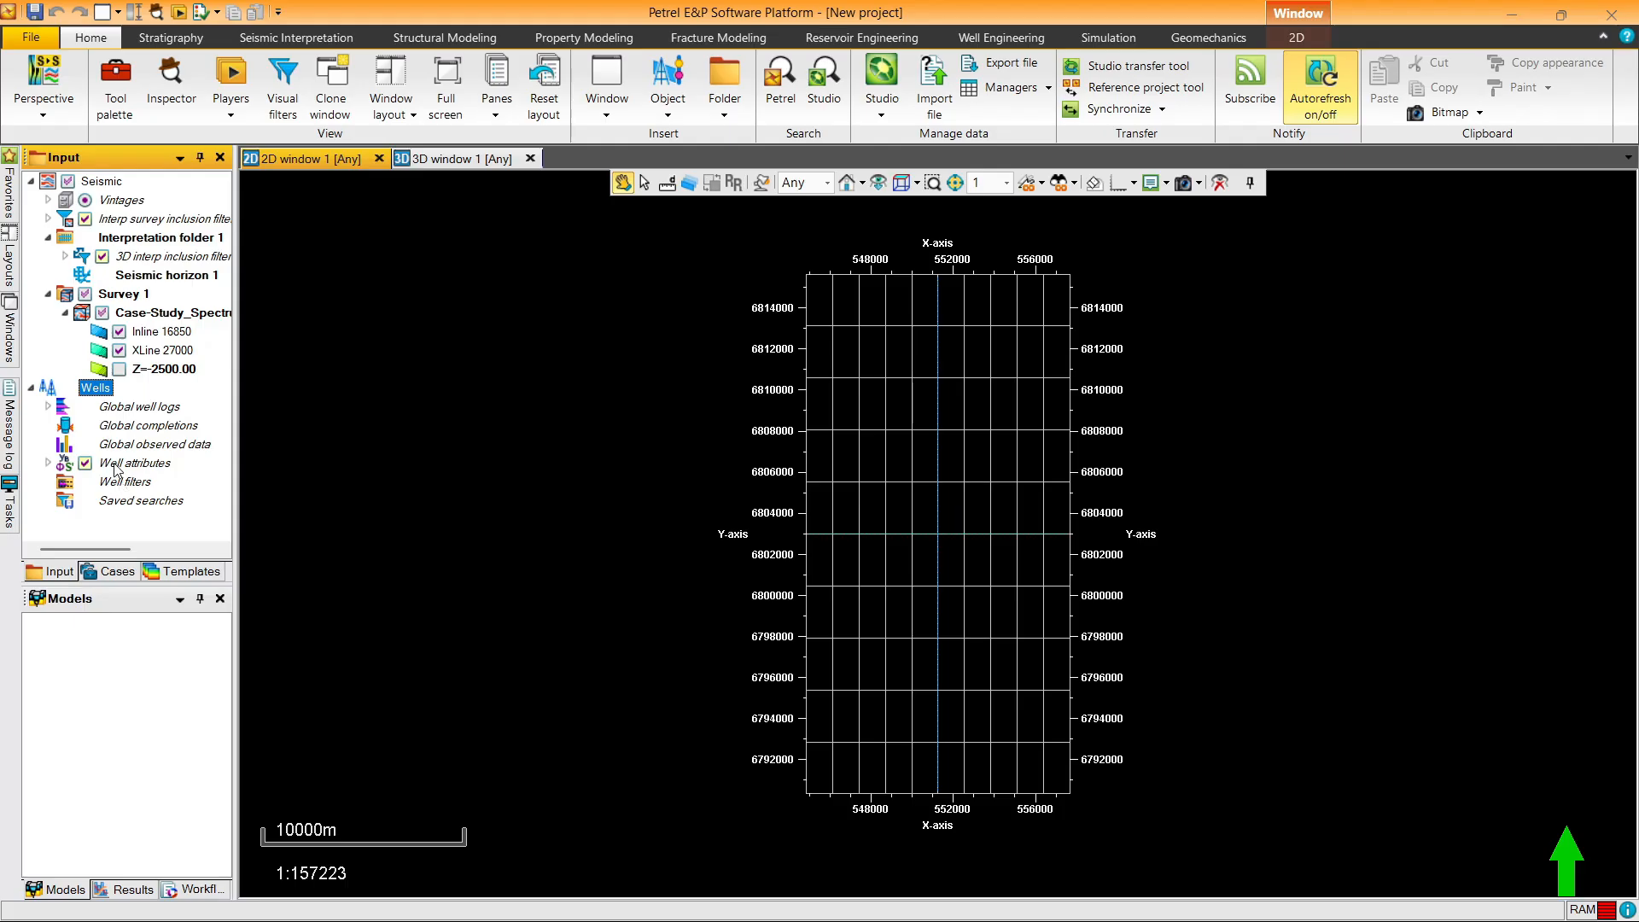
Step: Start an import into the Wells folder with the file type Well logs (LAS) (*.las)
{"action": "right_click", "coordinate": [99, 395]}
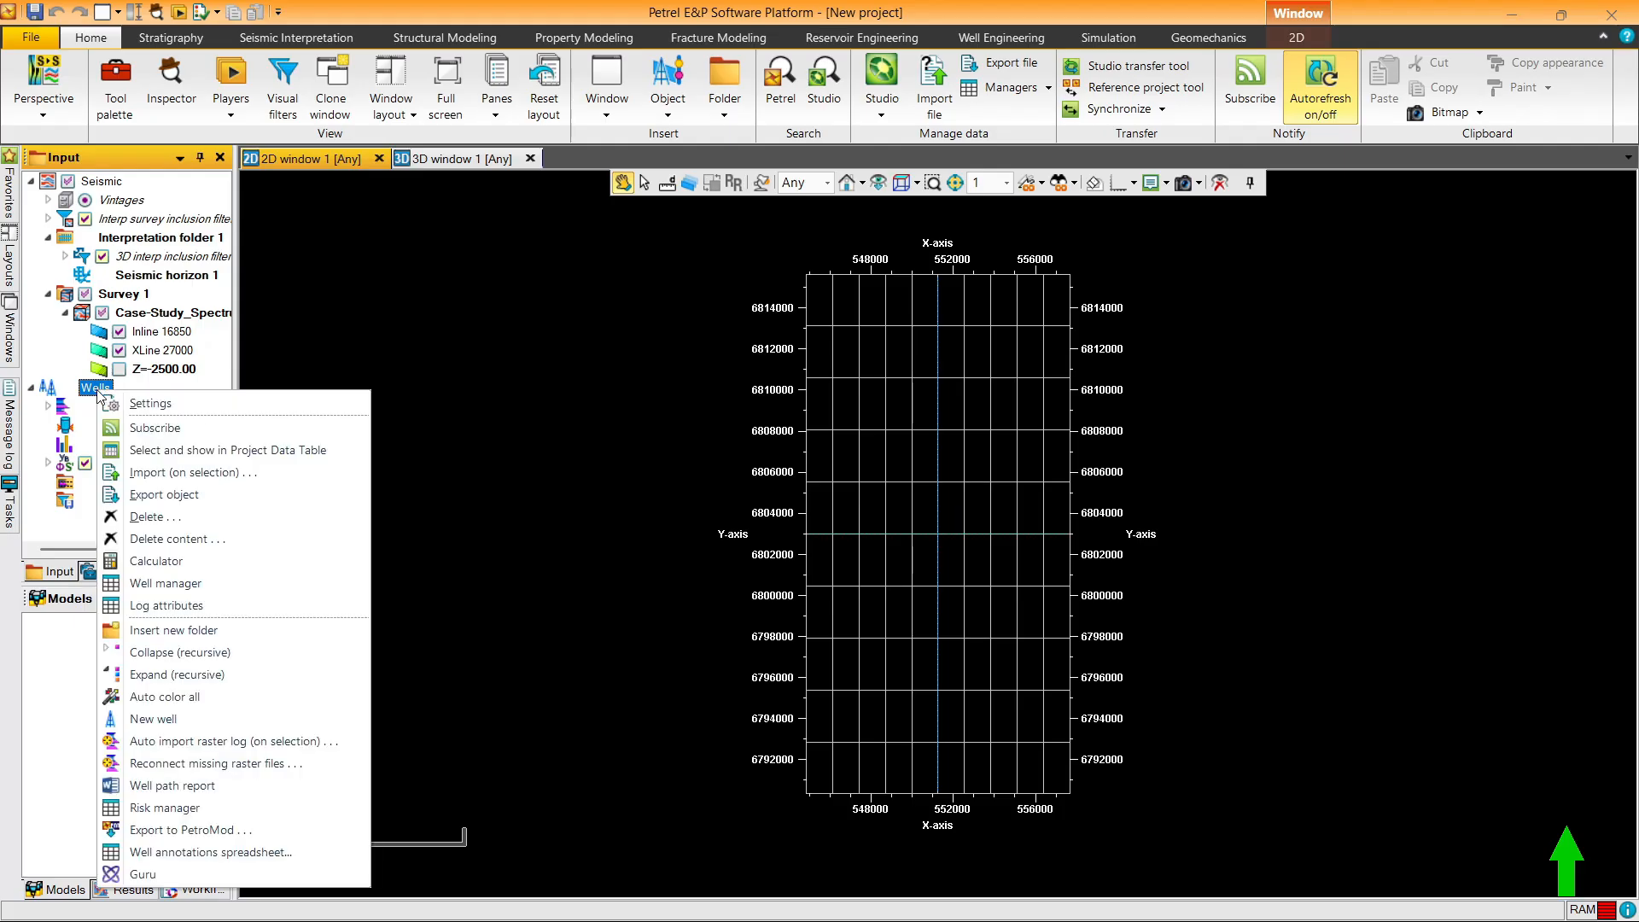
{"action": "left_click", "coordinate": [183, 473]}
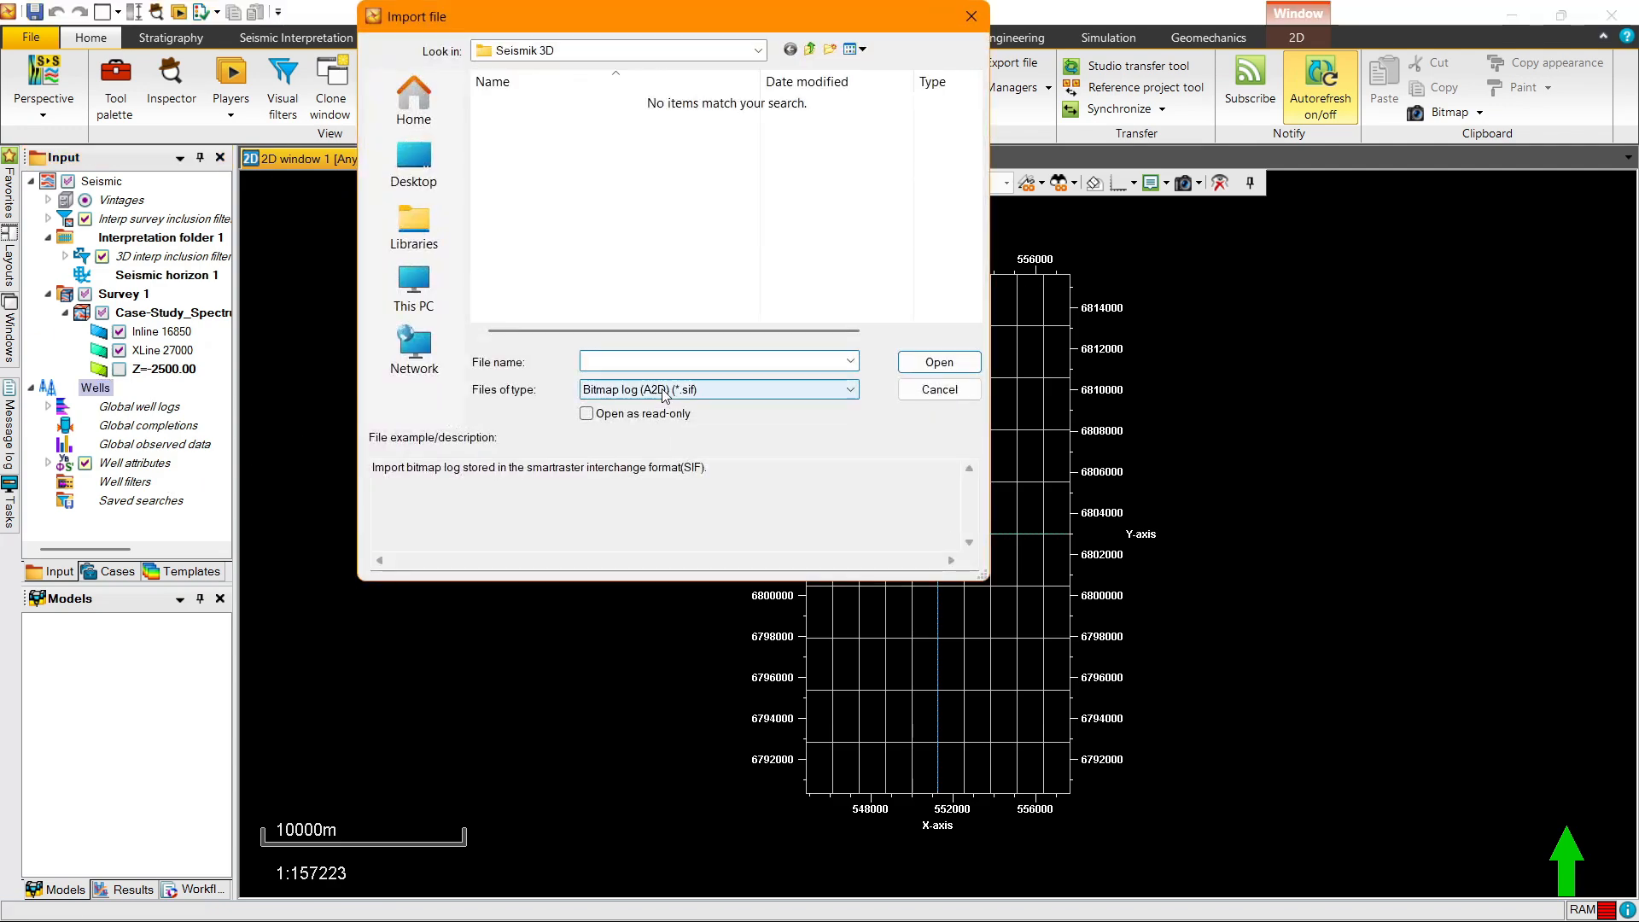
{"action": "left_click", "coordinate": [653, 390]}
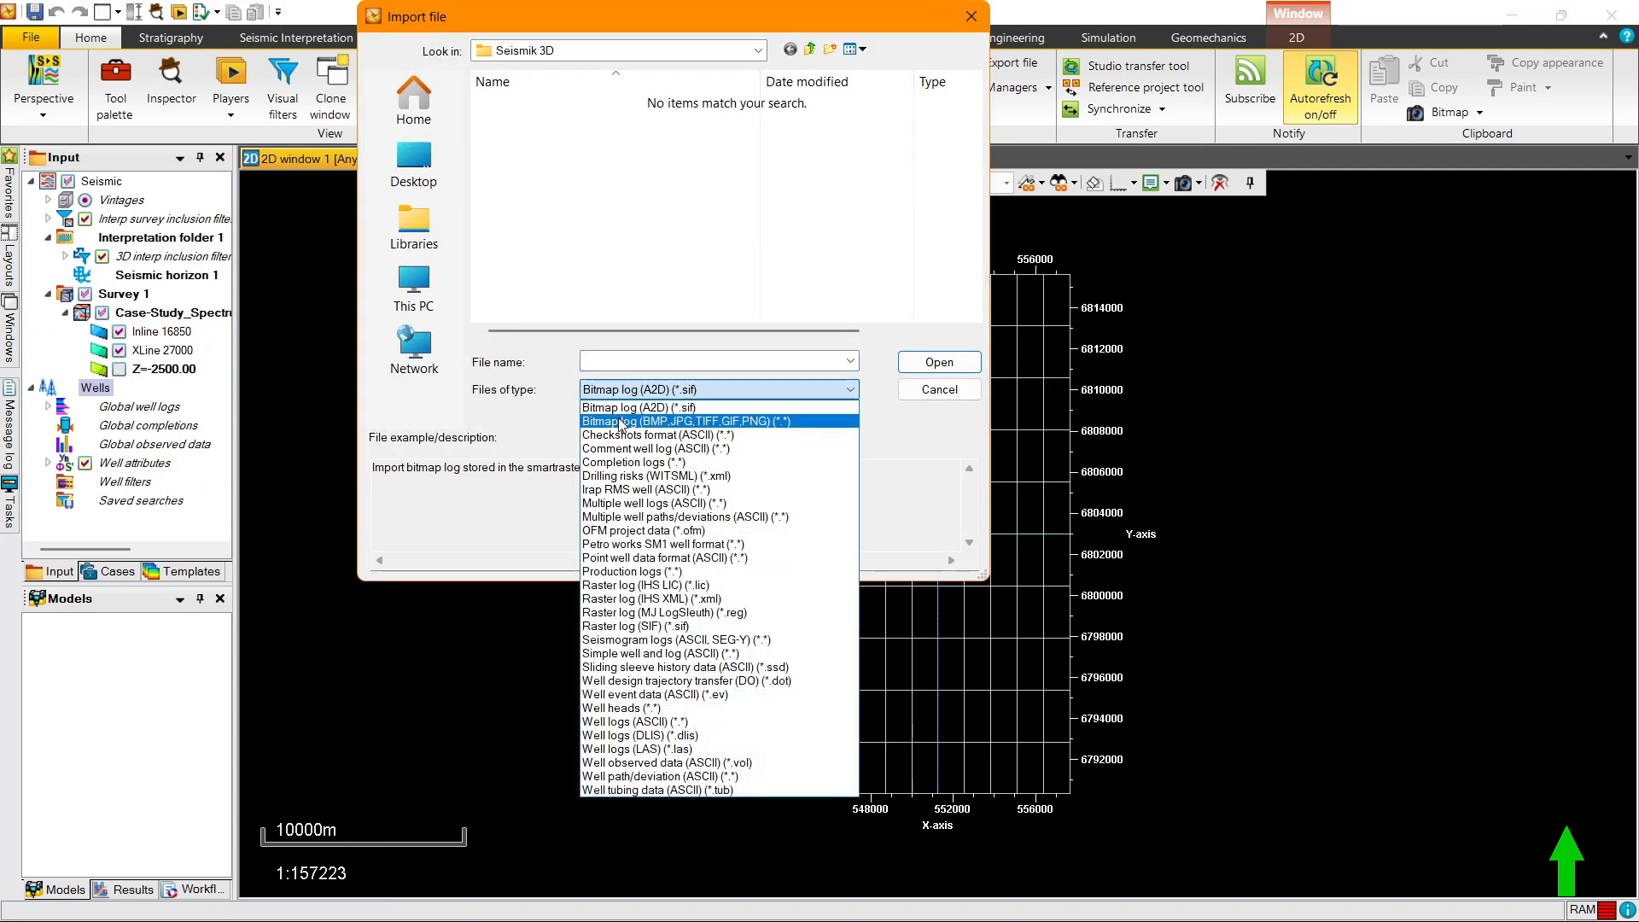
{"action": "left_click", "coordinate": [662, 750]}
Step: Open the 35_9_2_COMPOSITE_LOGS file from the Well 35_9-2 folder for import
{"action": "left_click", "coordinate": [810, 50]}
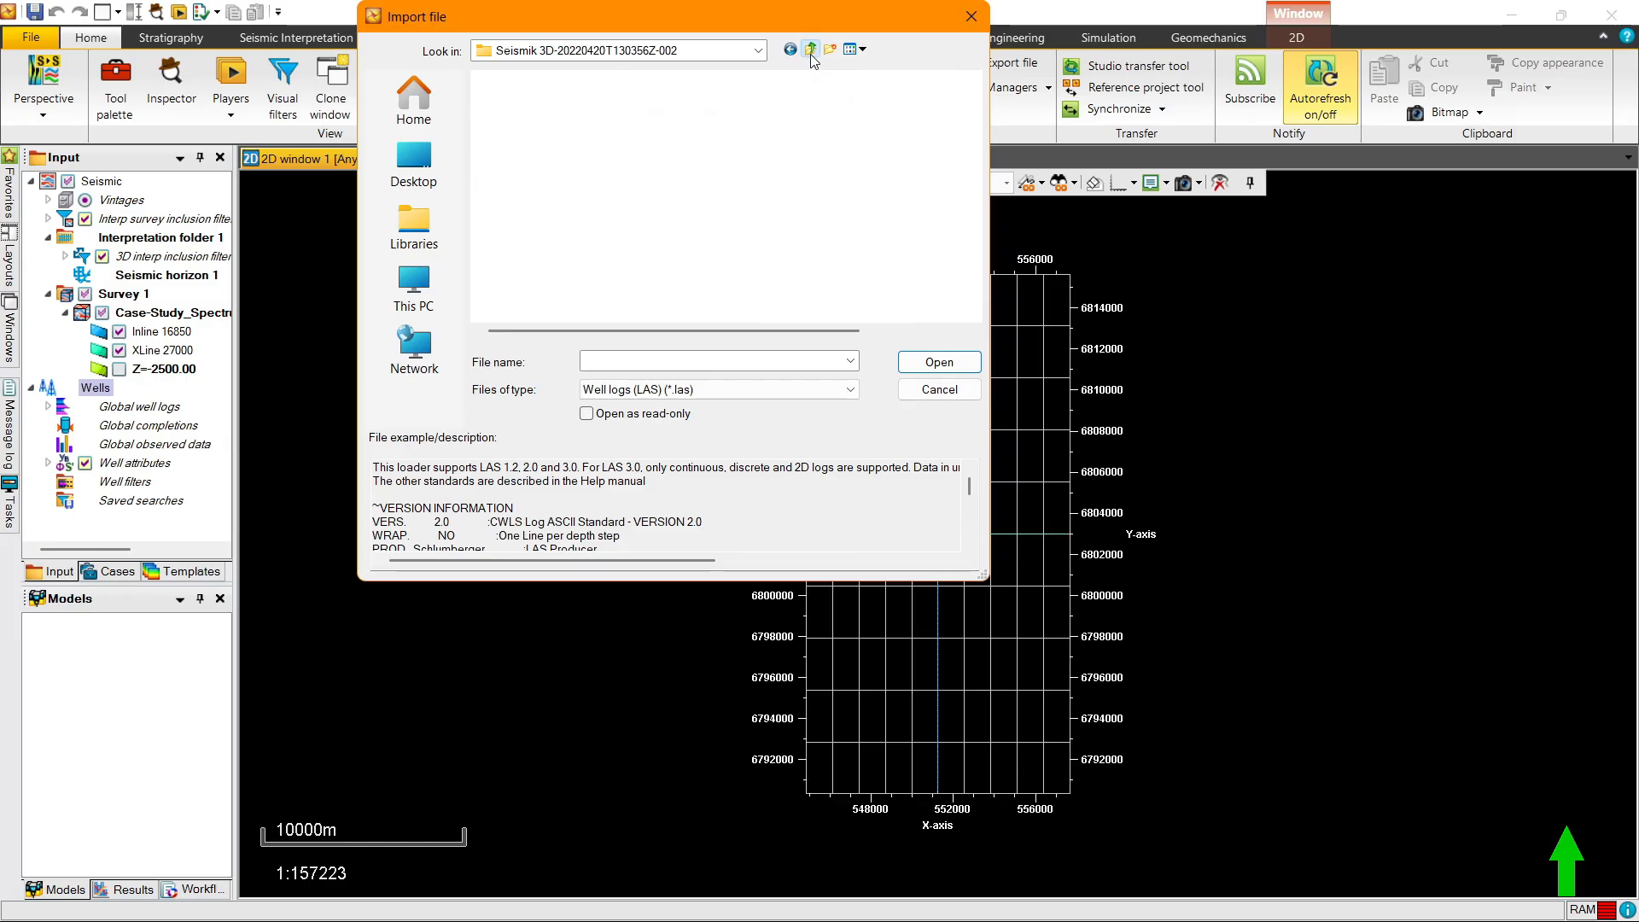
{"action": "left_click", "coordinate": [811, 51]}
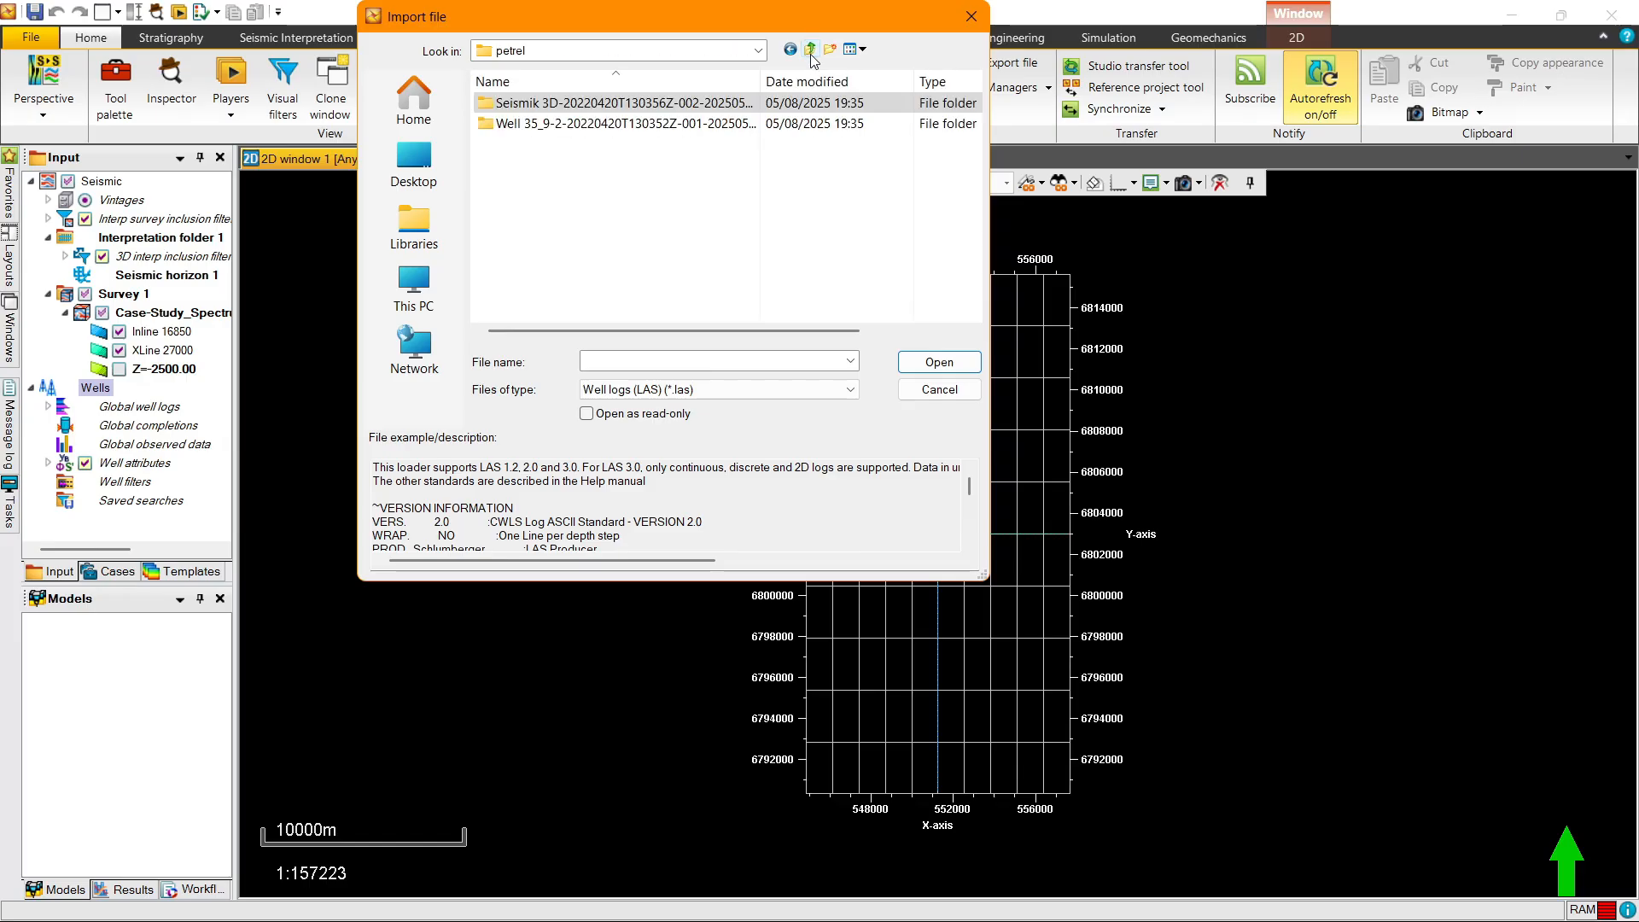
{"action": "double_click", "coordinate": [726, 122]}
{"action": "double_click", "coordinate": [724, 106]}
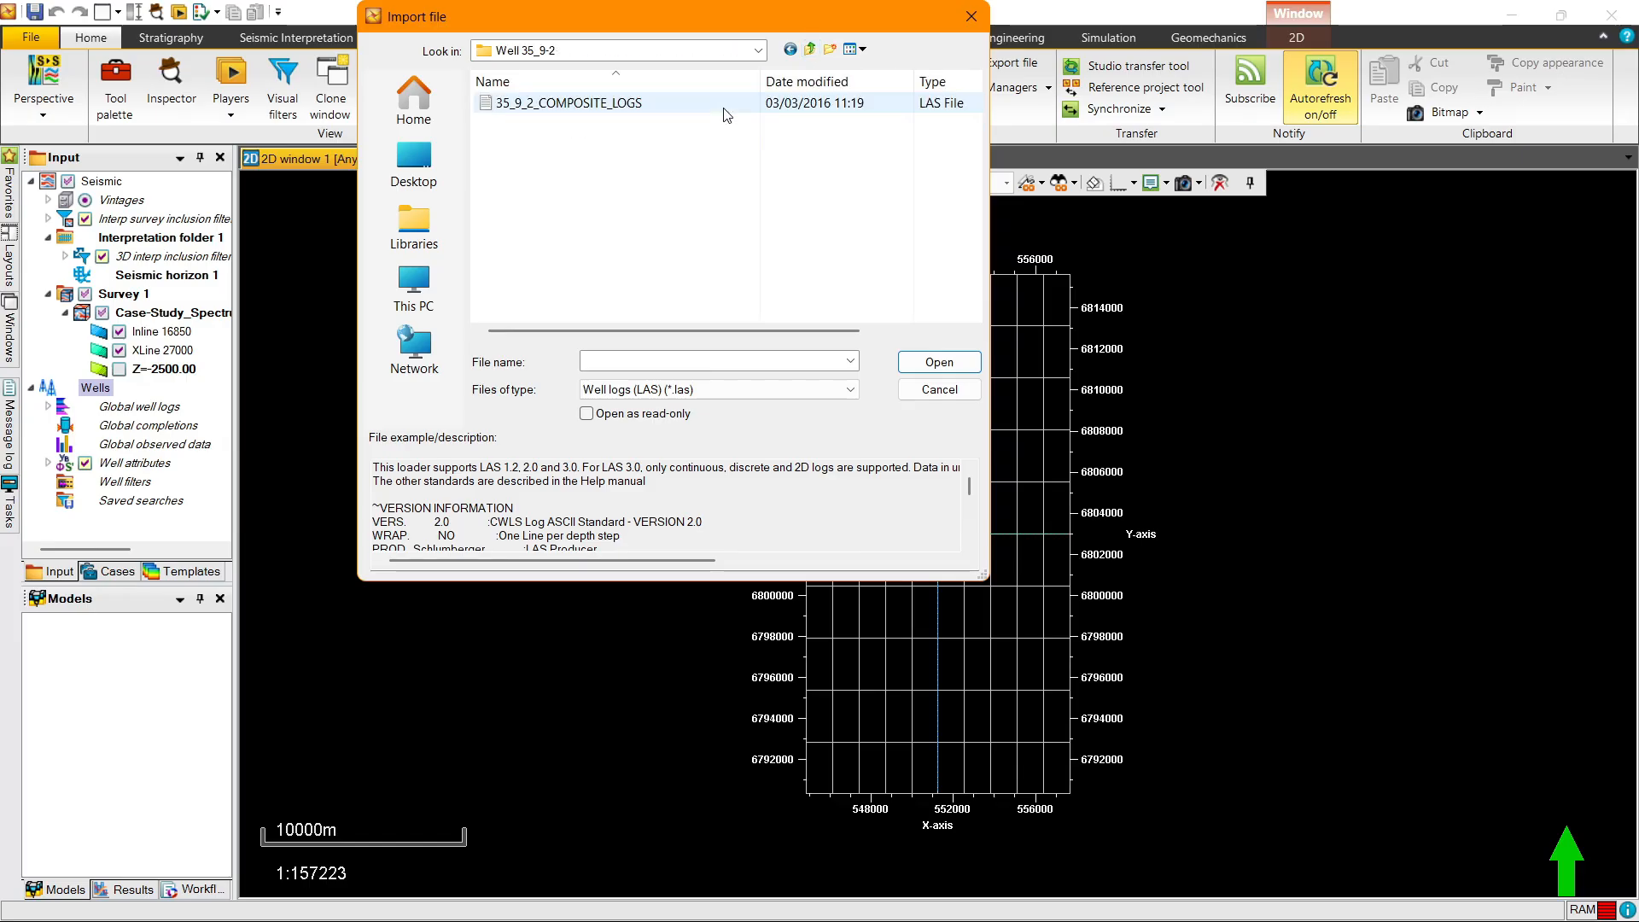
{"action": "left_click", "coordinate": [939, 103]}
{"action": "left_click", "coordinate": [939, 362]}
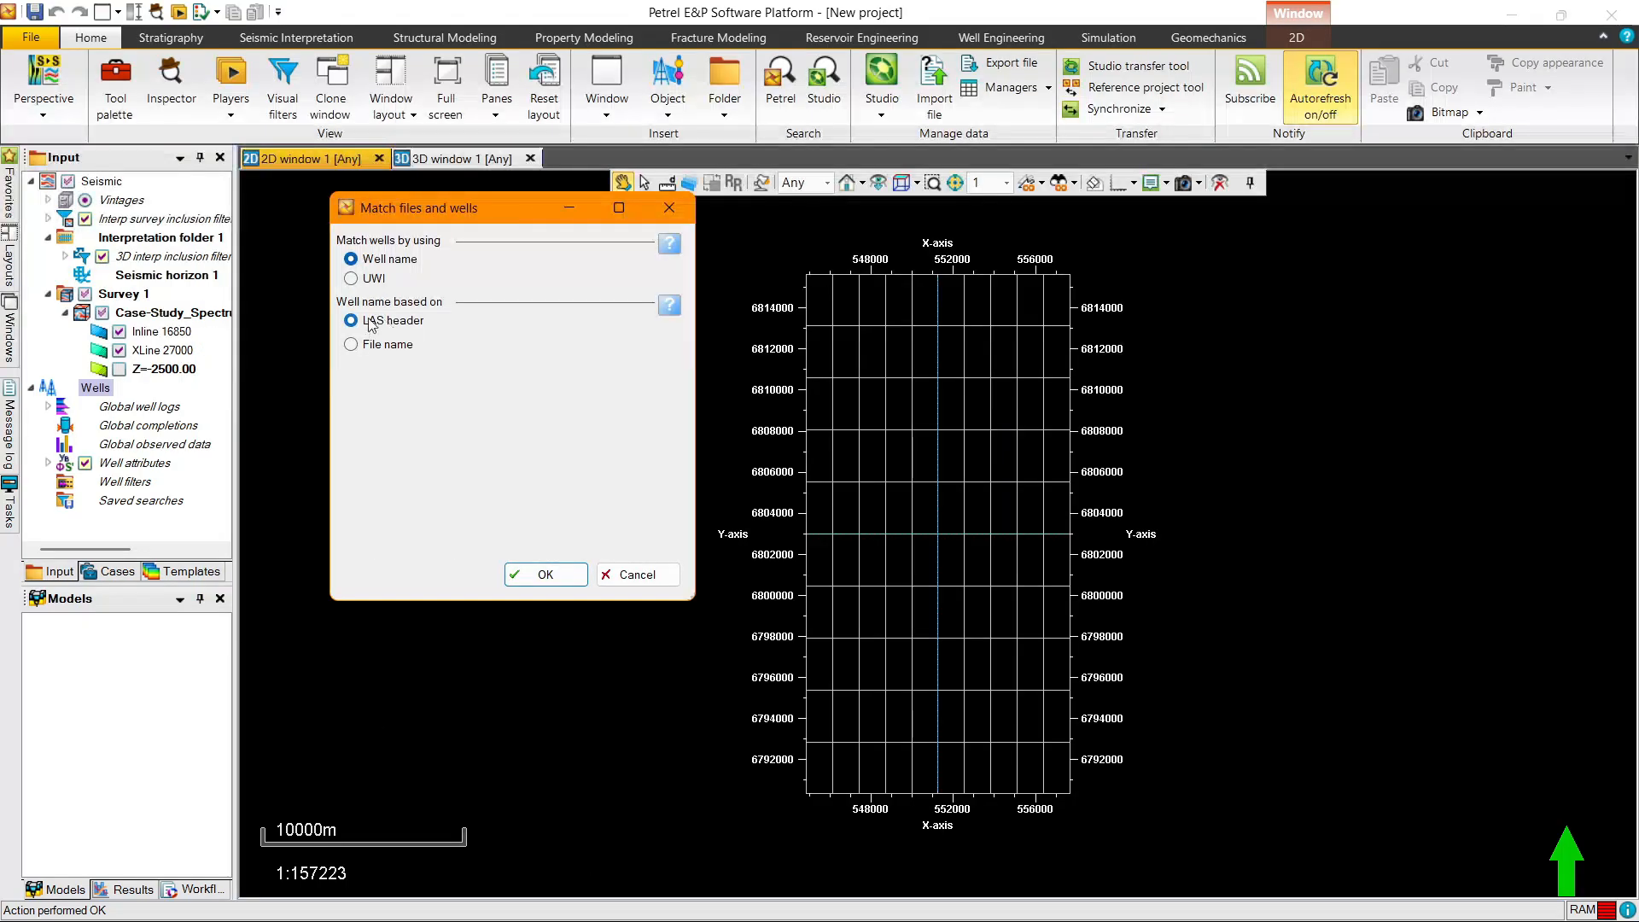
Step: Accept matching wells by well name from the LAS header and set the log matching to Specified
{"action": "left_click", "coordinate": [546, 573]}
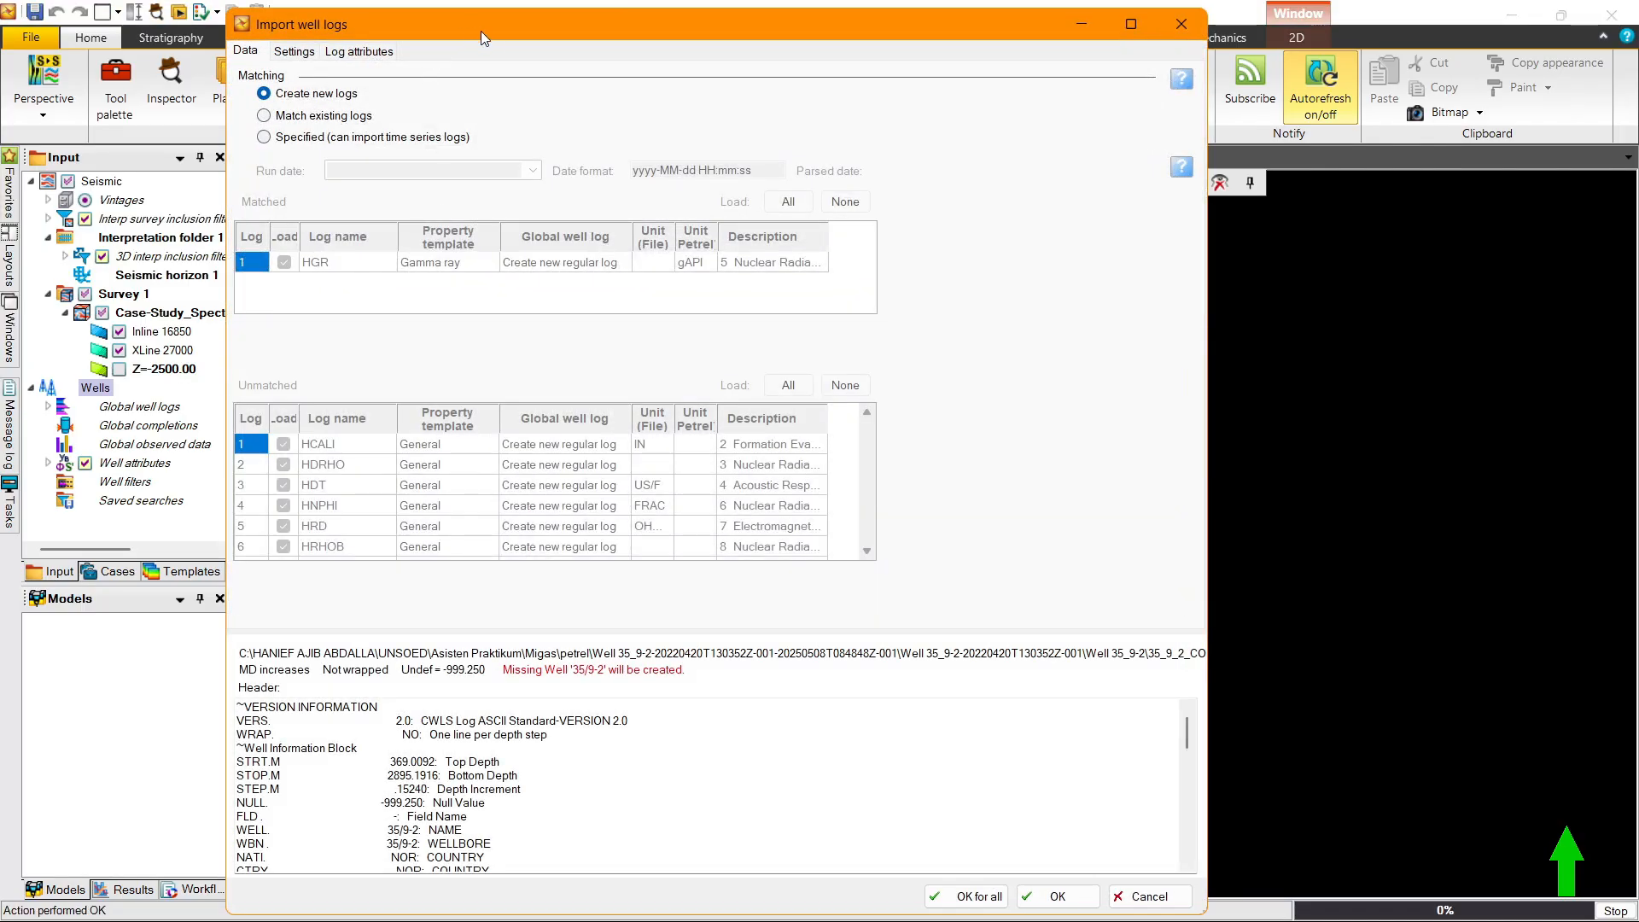
{"action": "left_click_drag", "start_coordinate": [481, 32], "coordinate": [512, 28]}
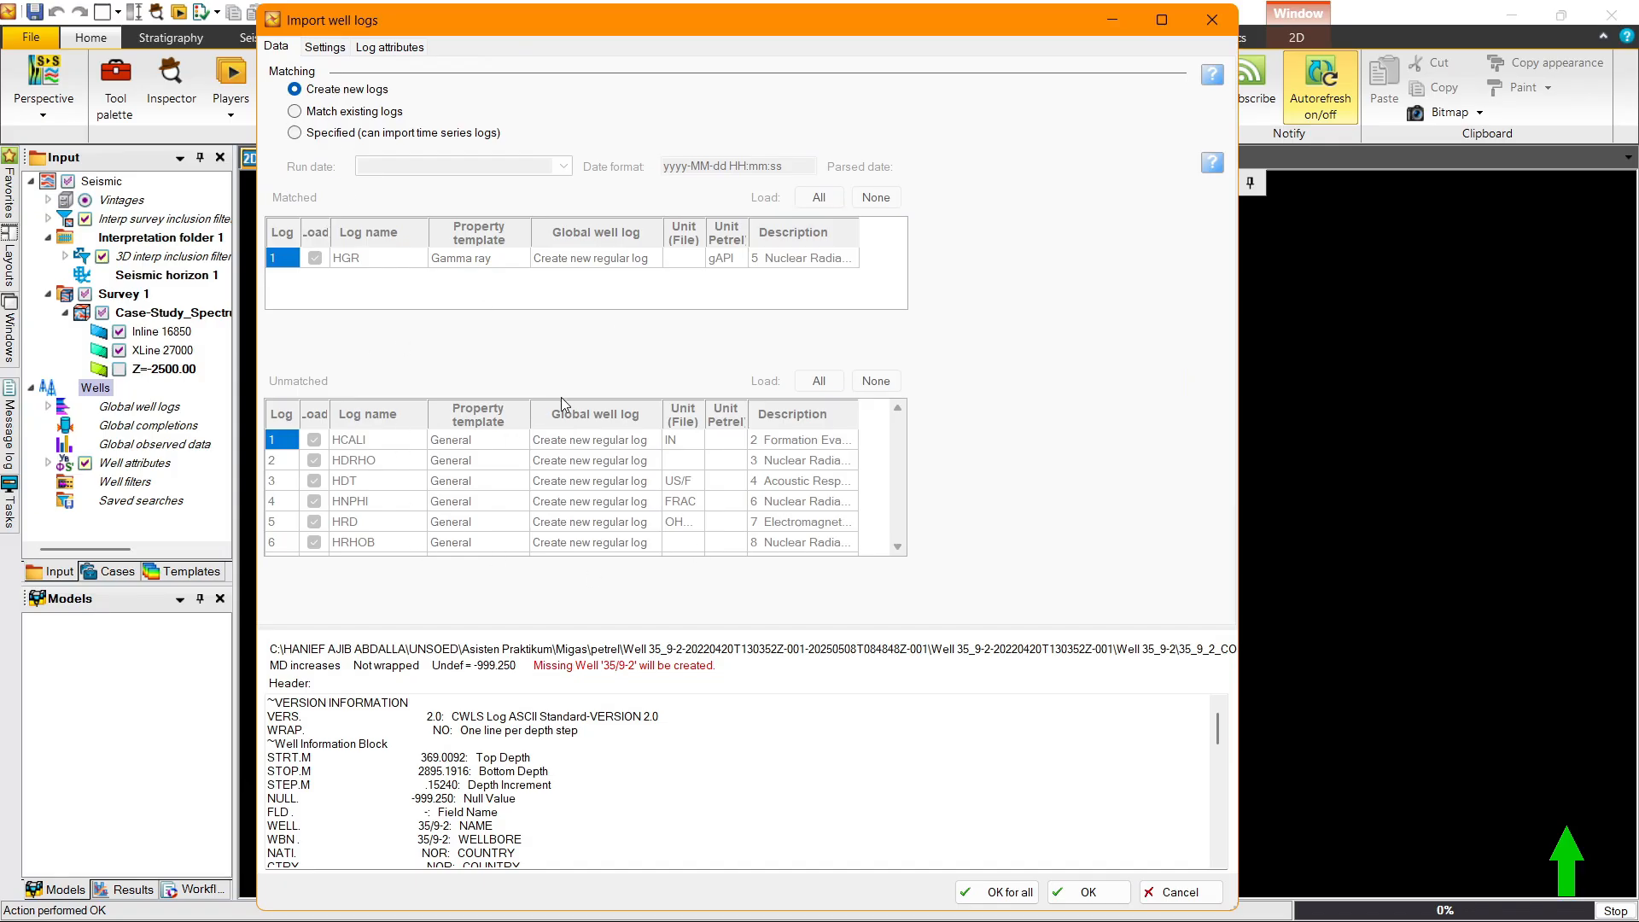
{"action": "left_click", "coordinate": [296, 133]}
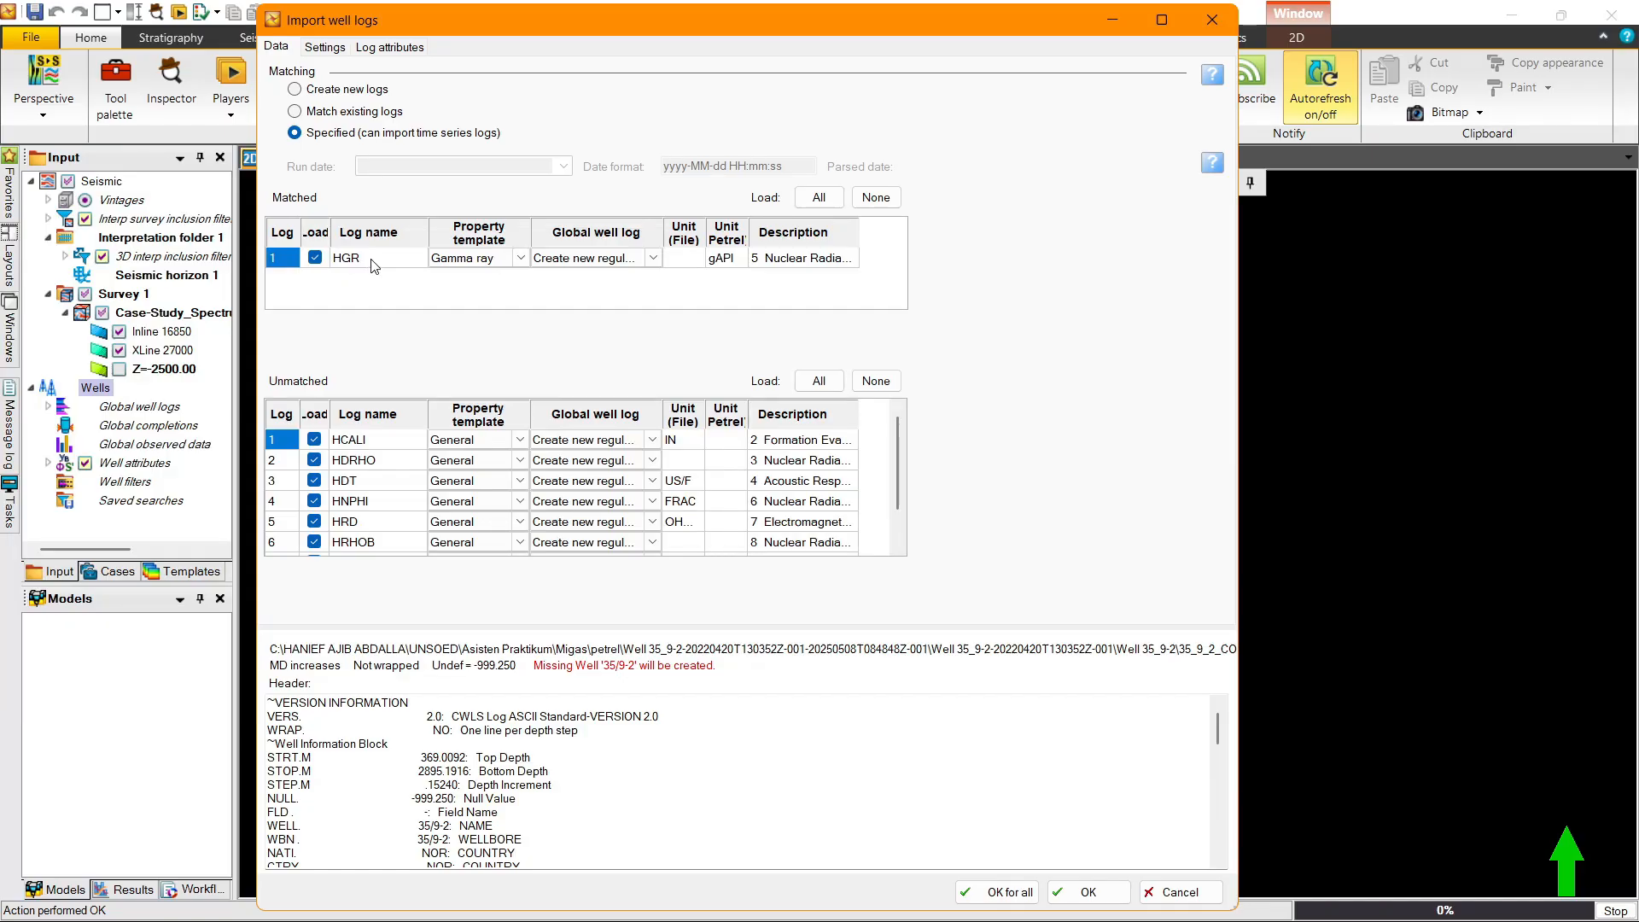
Step: Set the property template of the HCALI log to Caliper
{"action": "left_click", "coordinate": [465, 440]}
{"action": "left_click", "coordinate": [465, 442]}
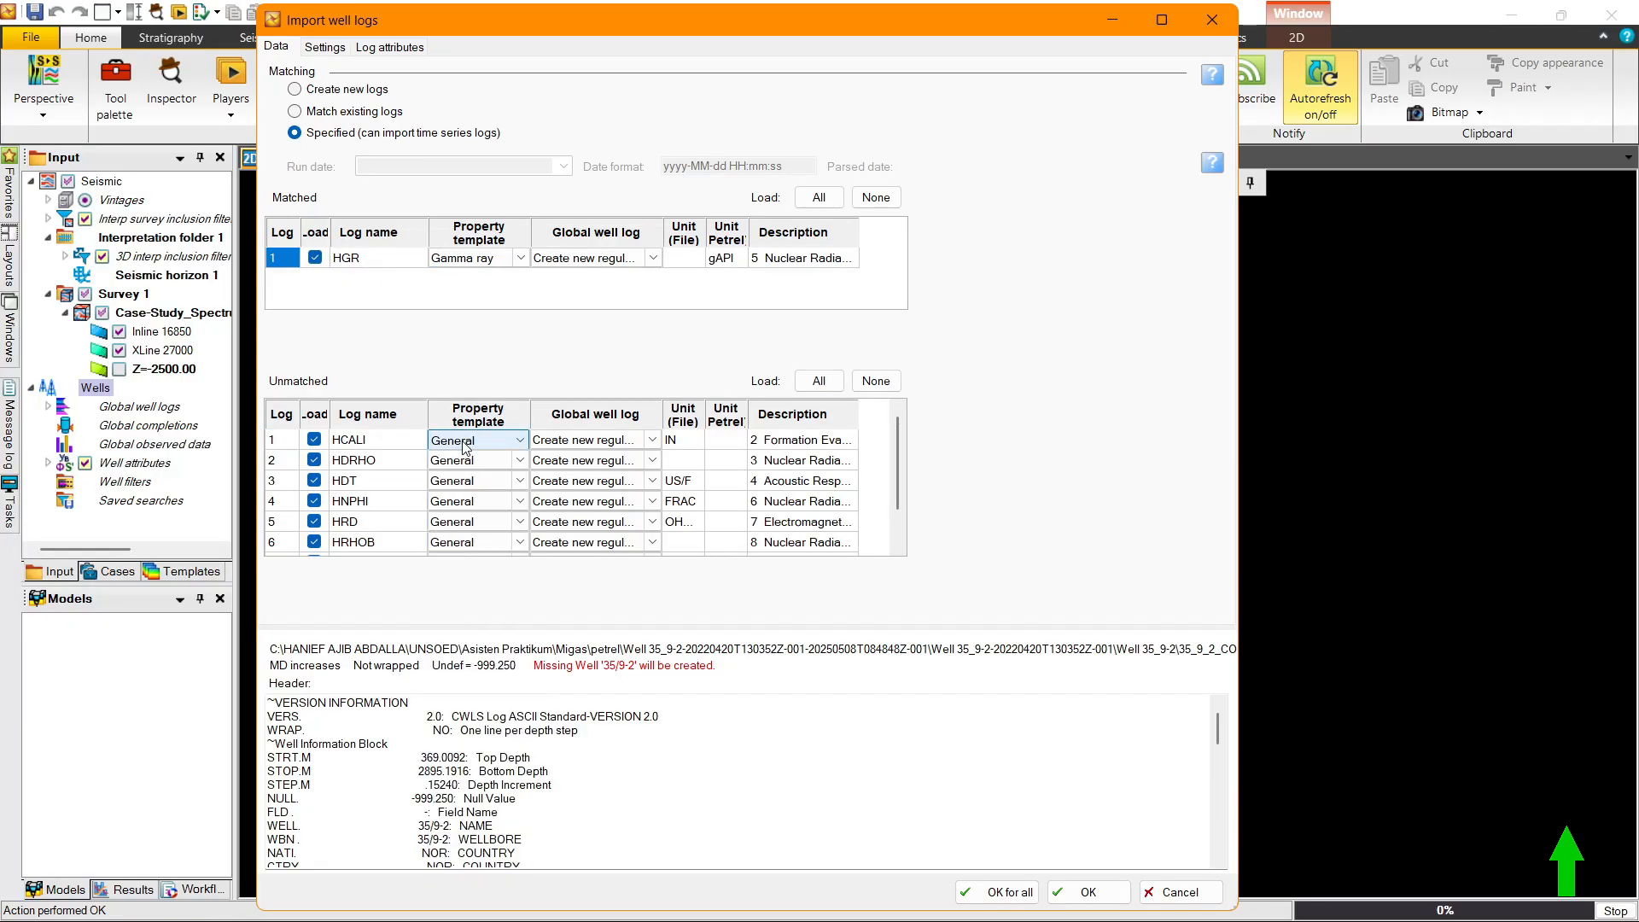
{"action": "left_click", "coordinate": [499, 444]}
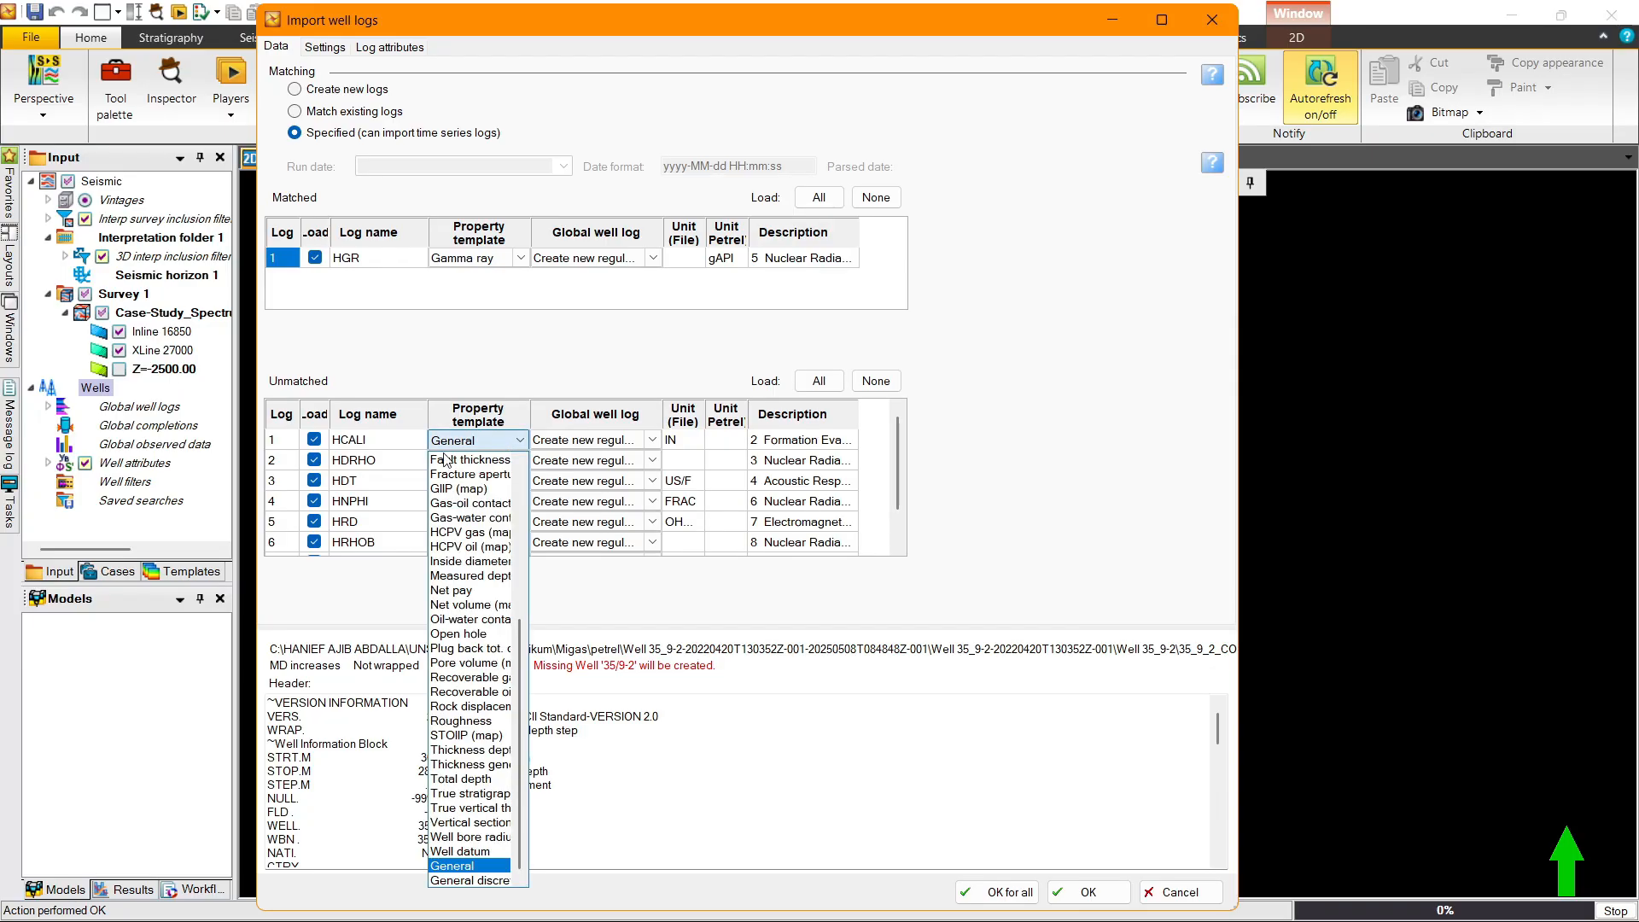
{"action": "left_click", "coordinate": [447, 444]}
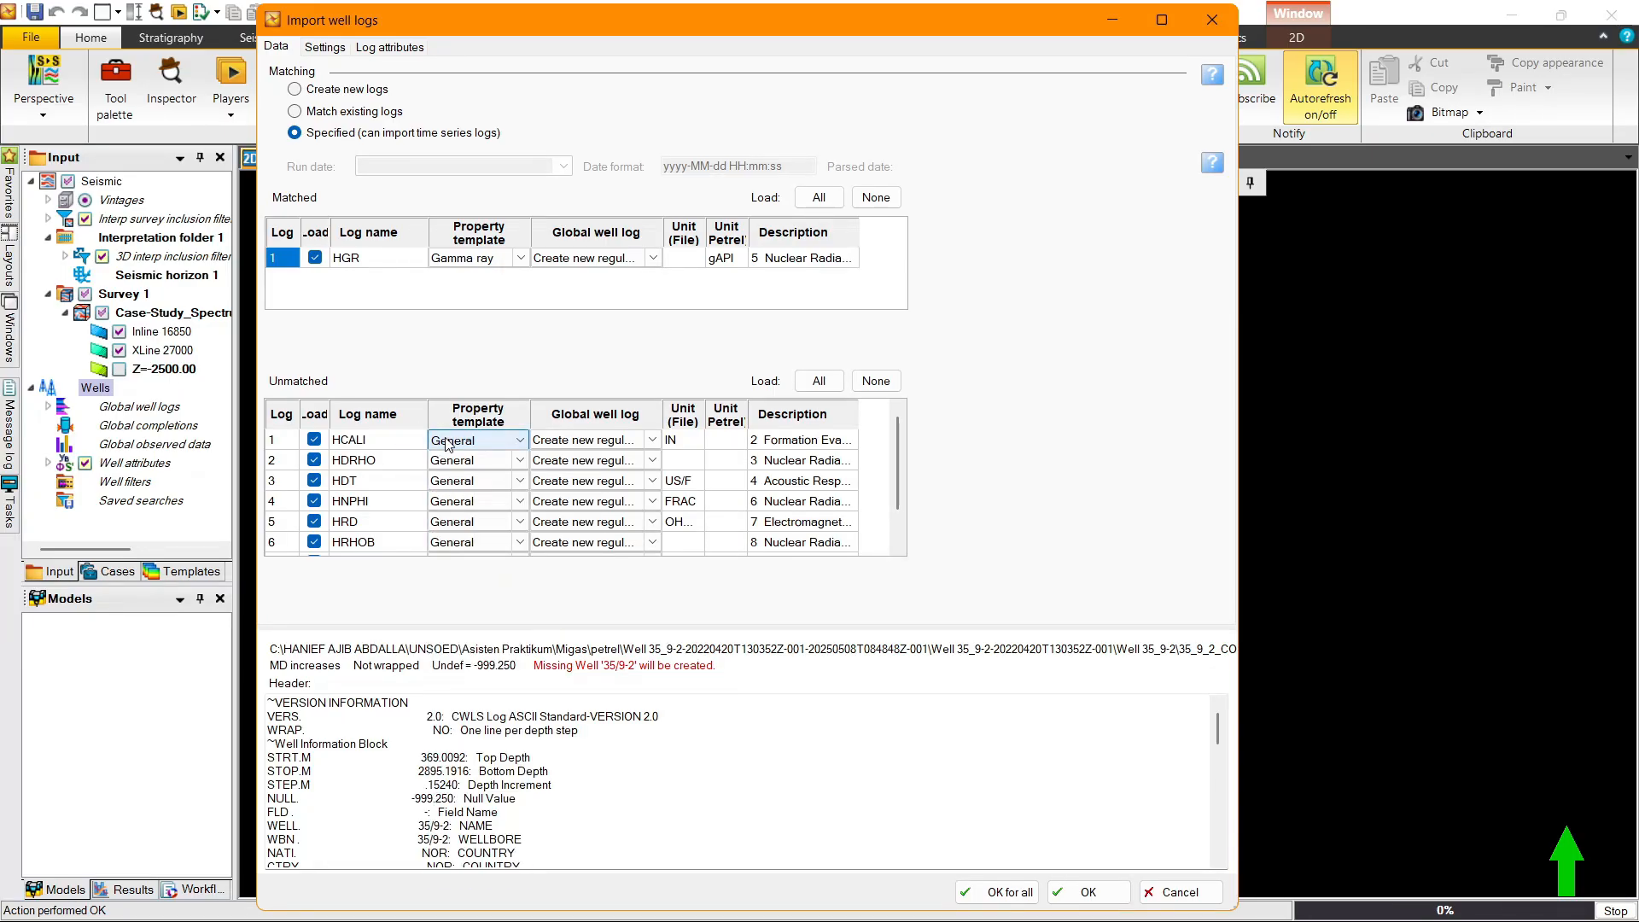
{"action": "left_click", "coordinate": [453, 443]}
{"action": "scroll", "coordinate": [483, 636], "scroll_direction": "up", "scroll_amount": 2}
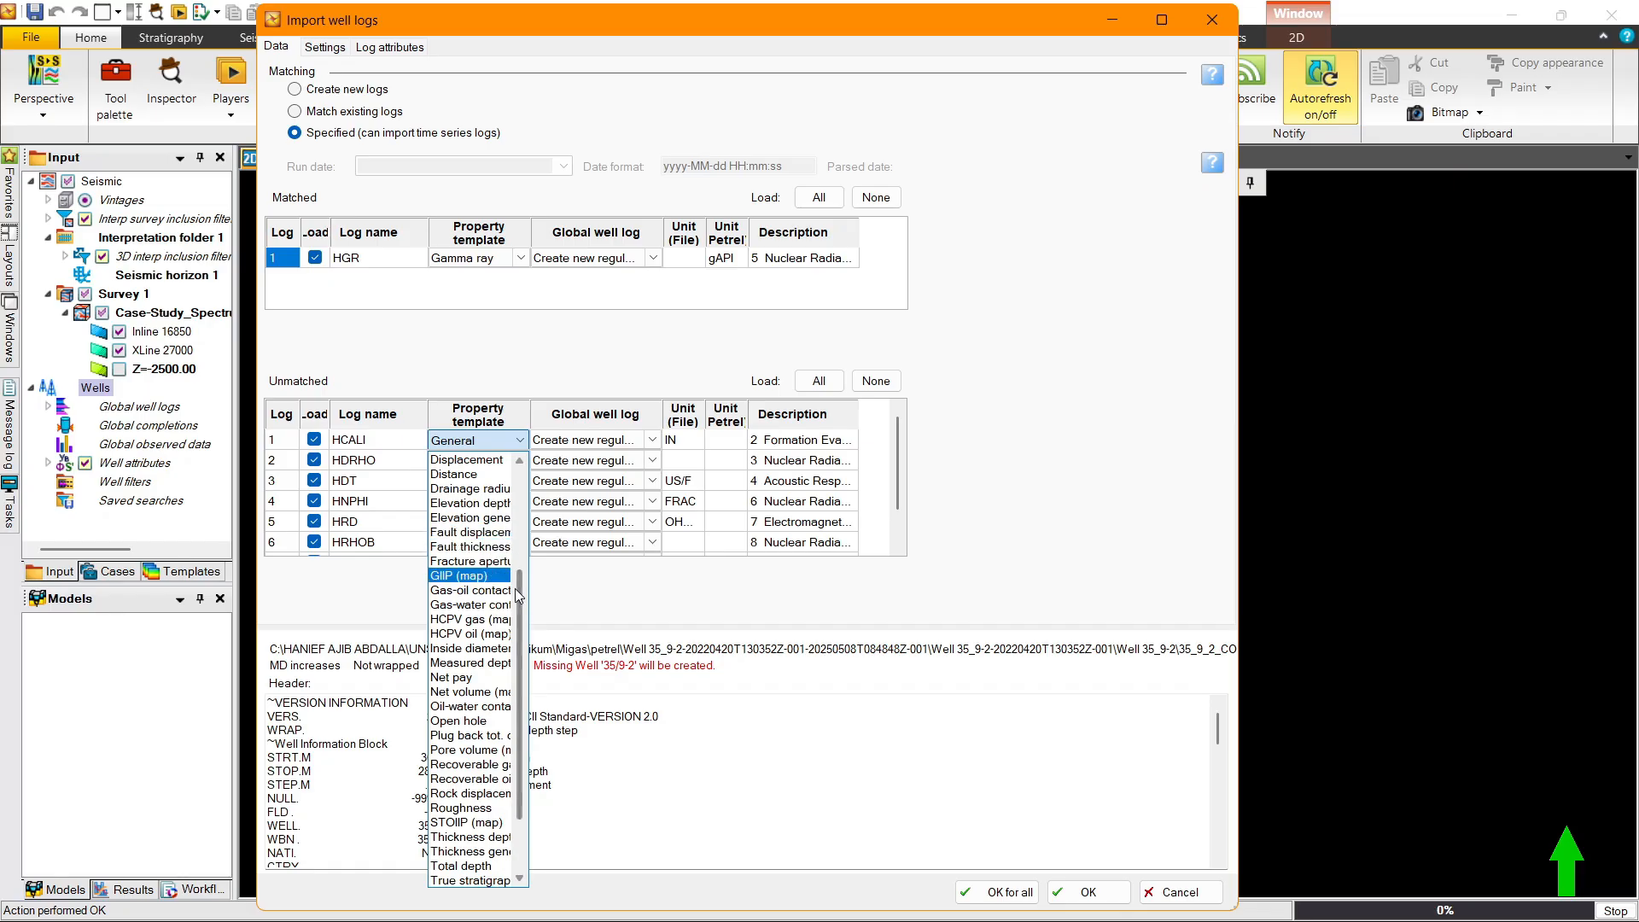
{"action": "scroll", "coordinate": [492, 556], "scroll_direction": "down", "scroll_amount": 1}
{"action": "key", "text": "c"}
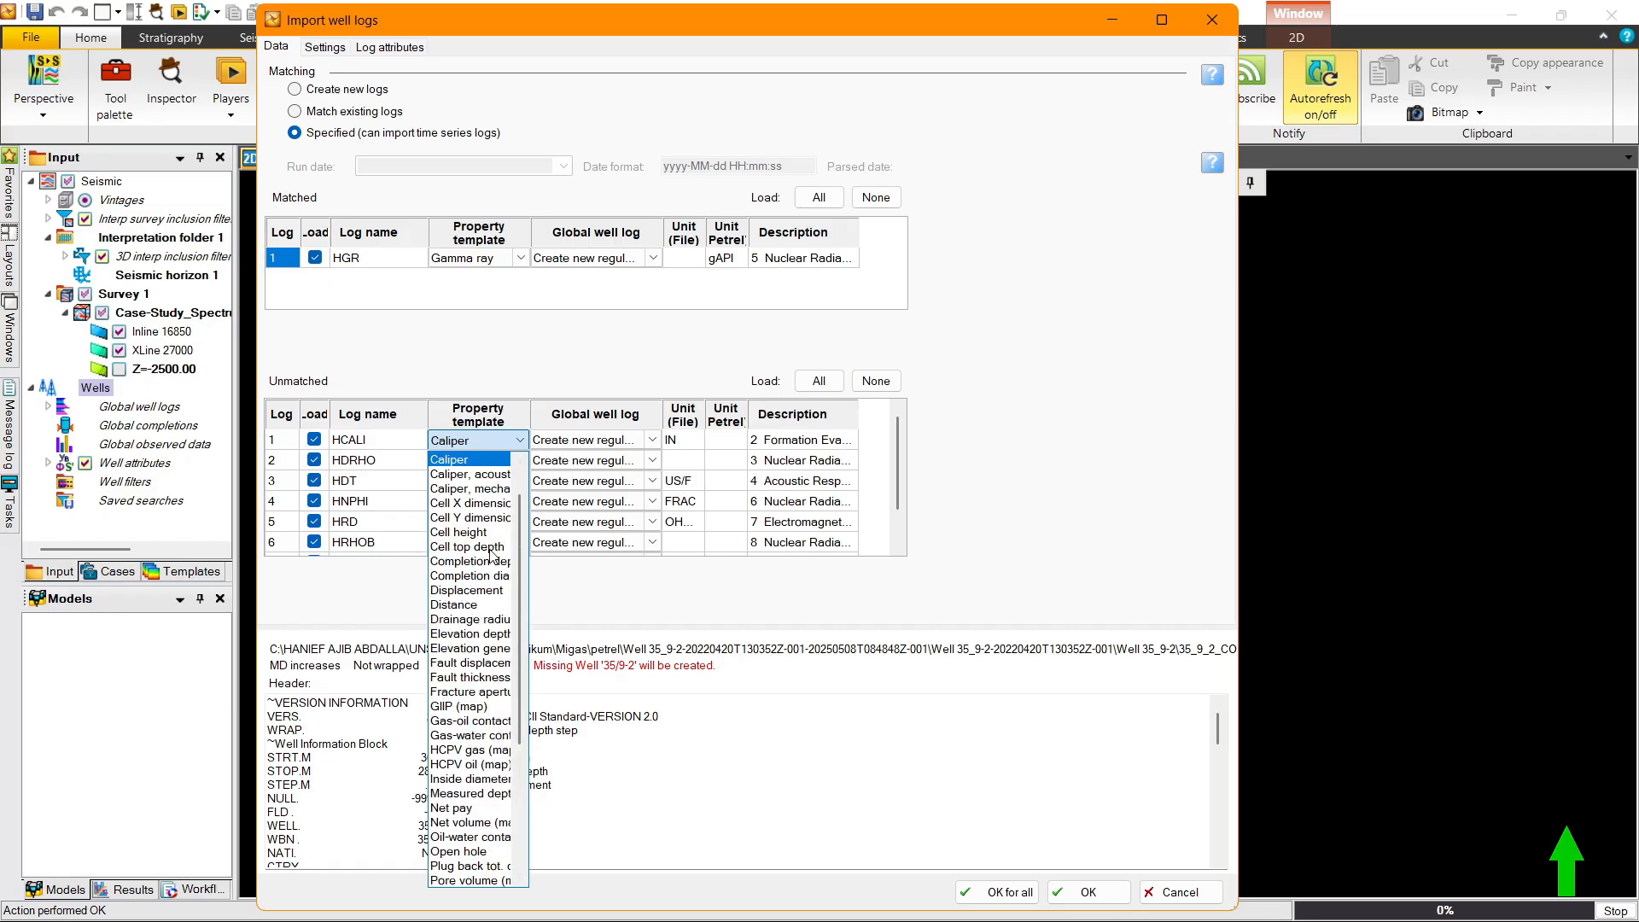
{"action": "left_click", "coordinate": [492, 461]}
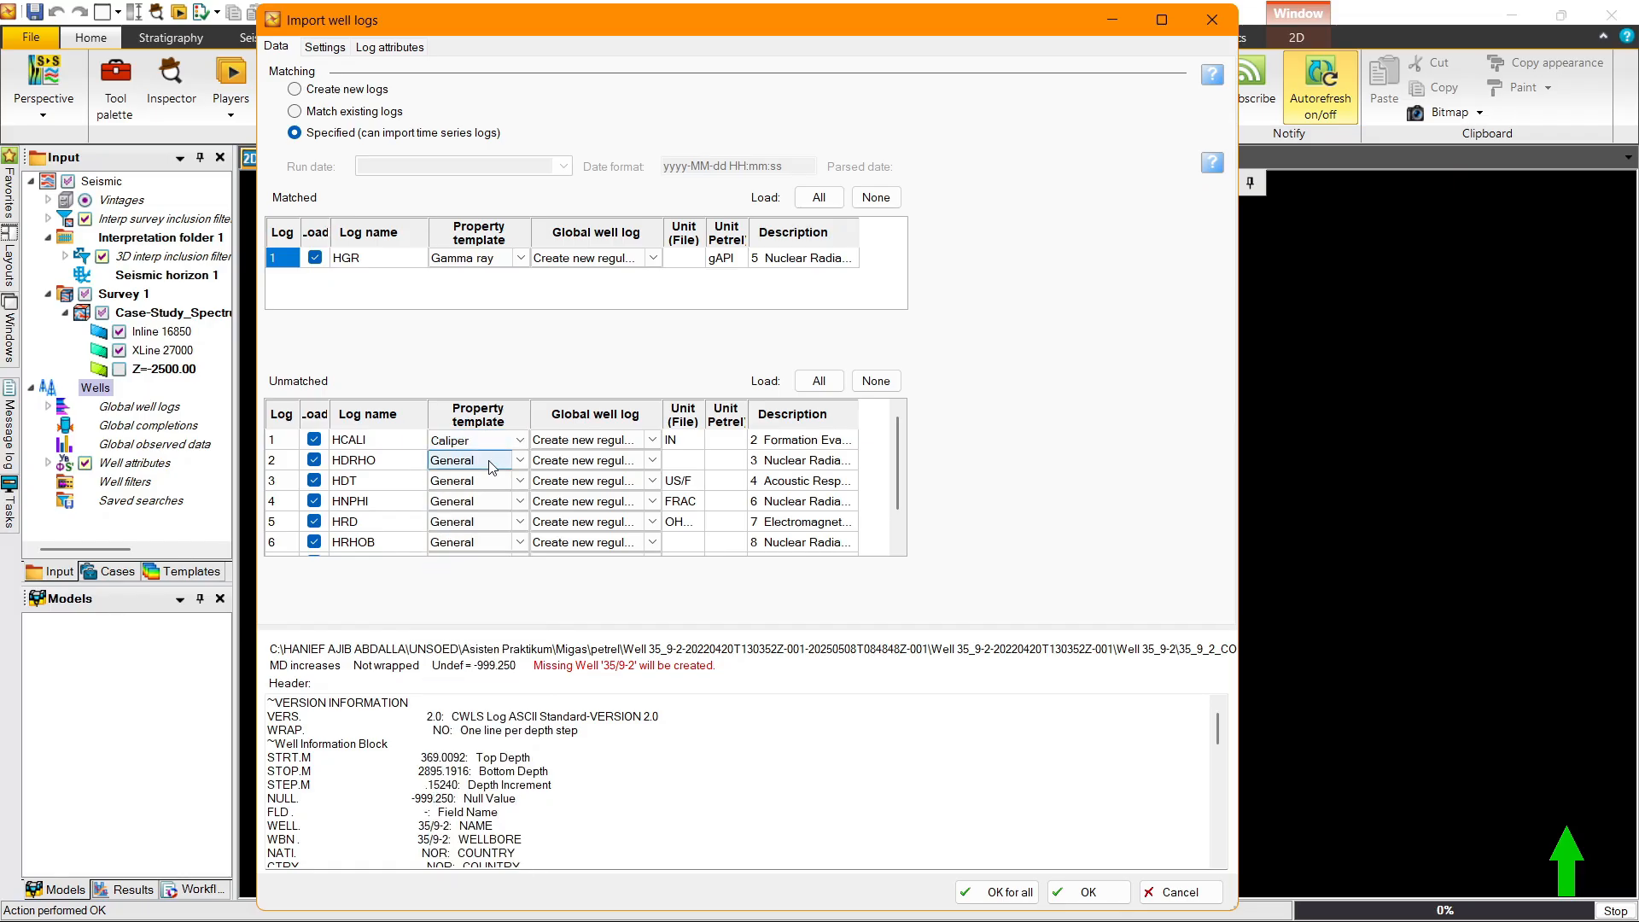
Step: Set the property template of the HDRHO log to Density and of the HDT log to Sonic
{"action": "left_click", "coordinate": [492, 468]}
{"action": "type", "text": "den"}
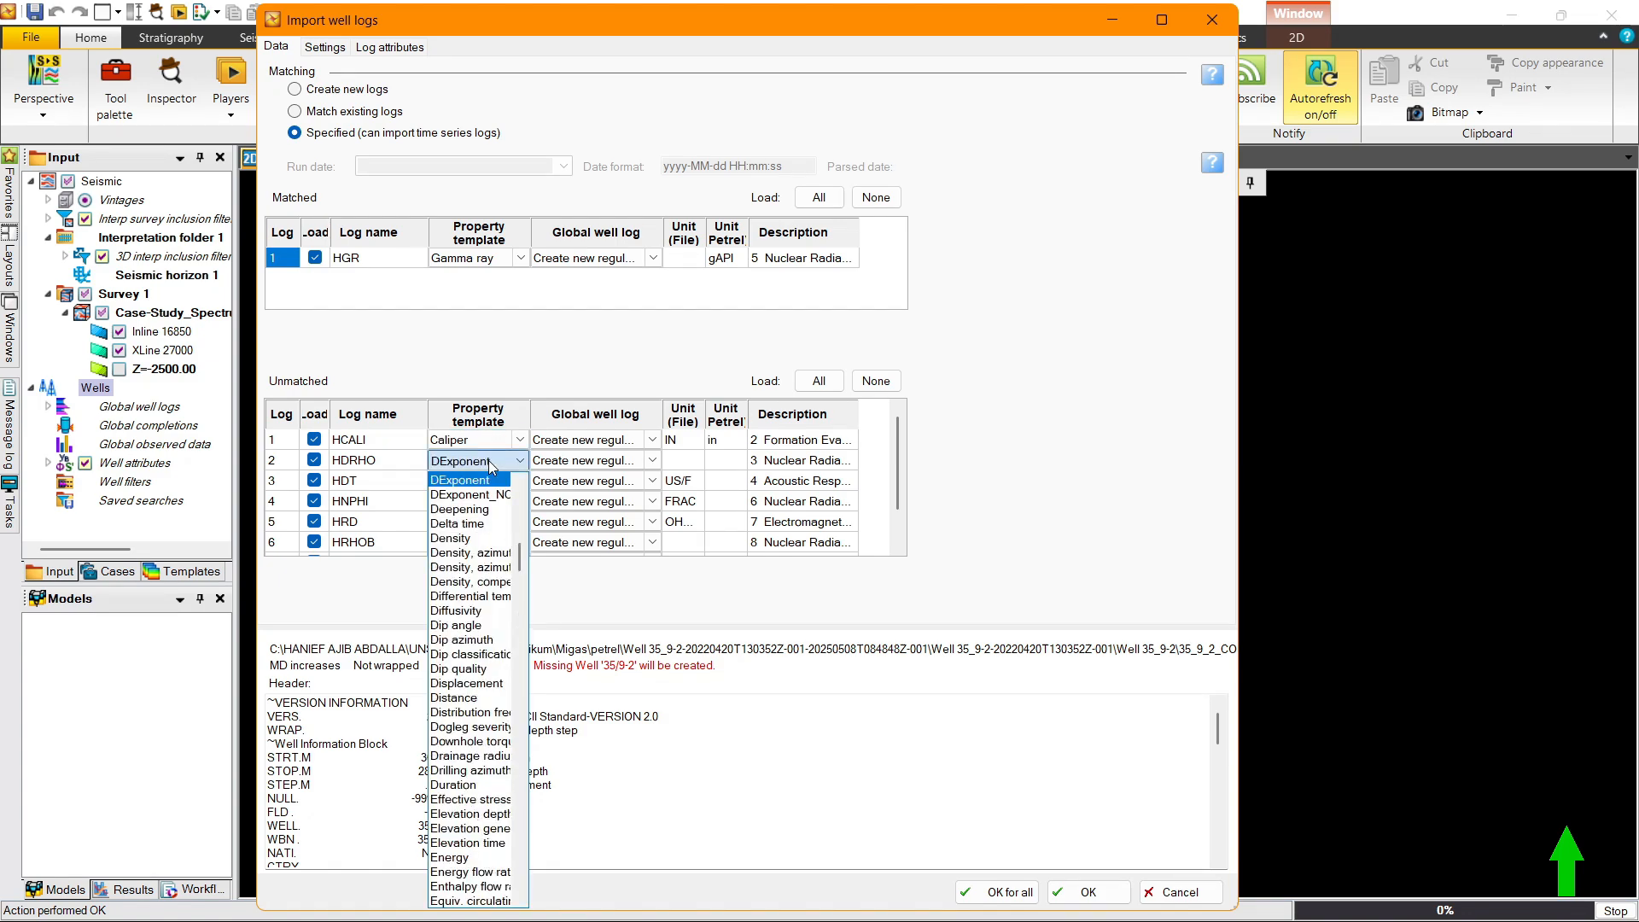
{"action": "left_click", "coordinate": [473, 482]}
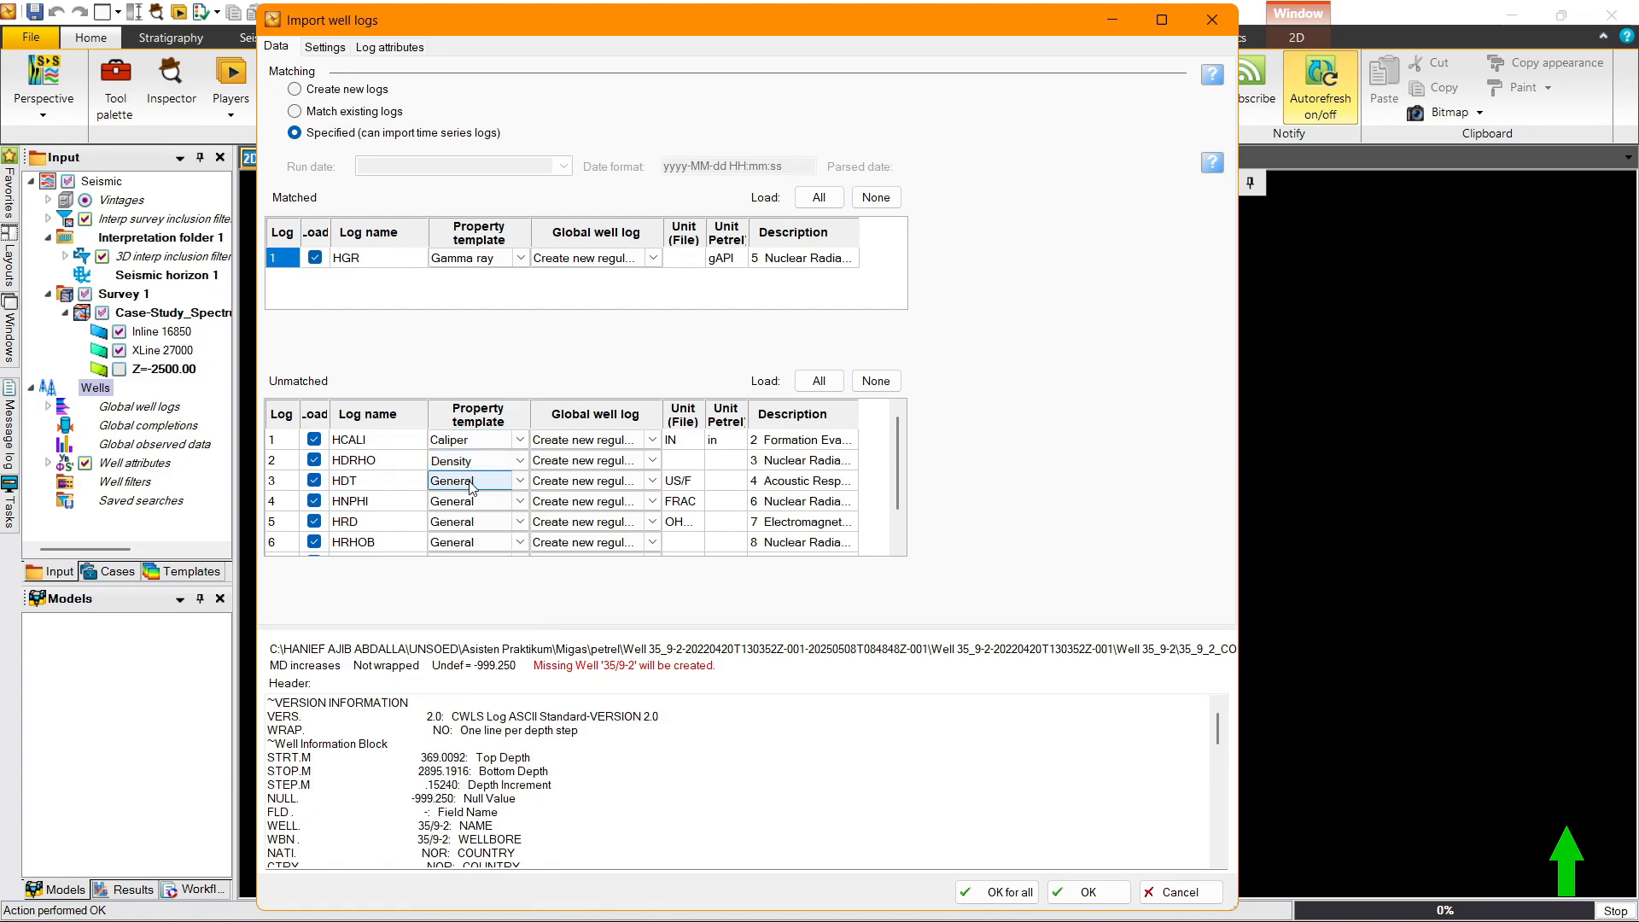
{"action": "left_click", "coordinate": [472, 483]}
{"action": "type", "text": "so"}
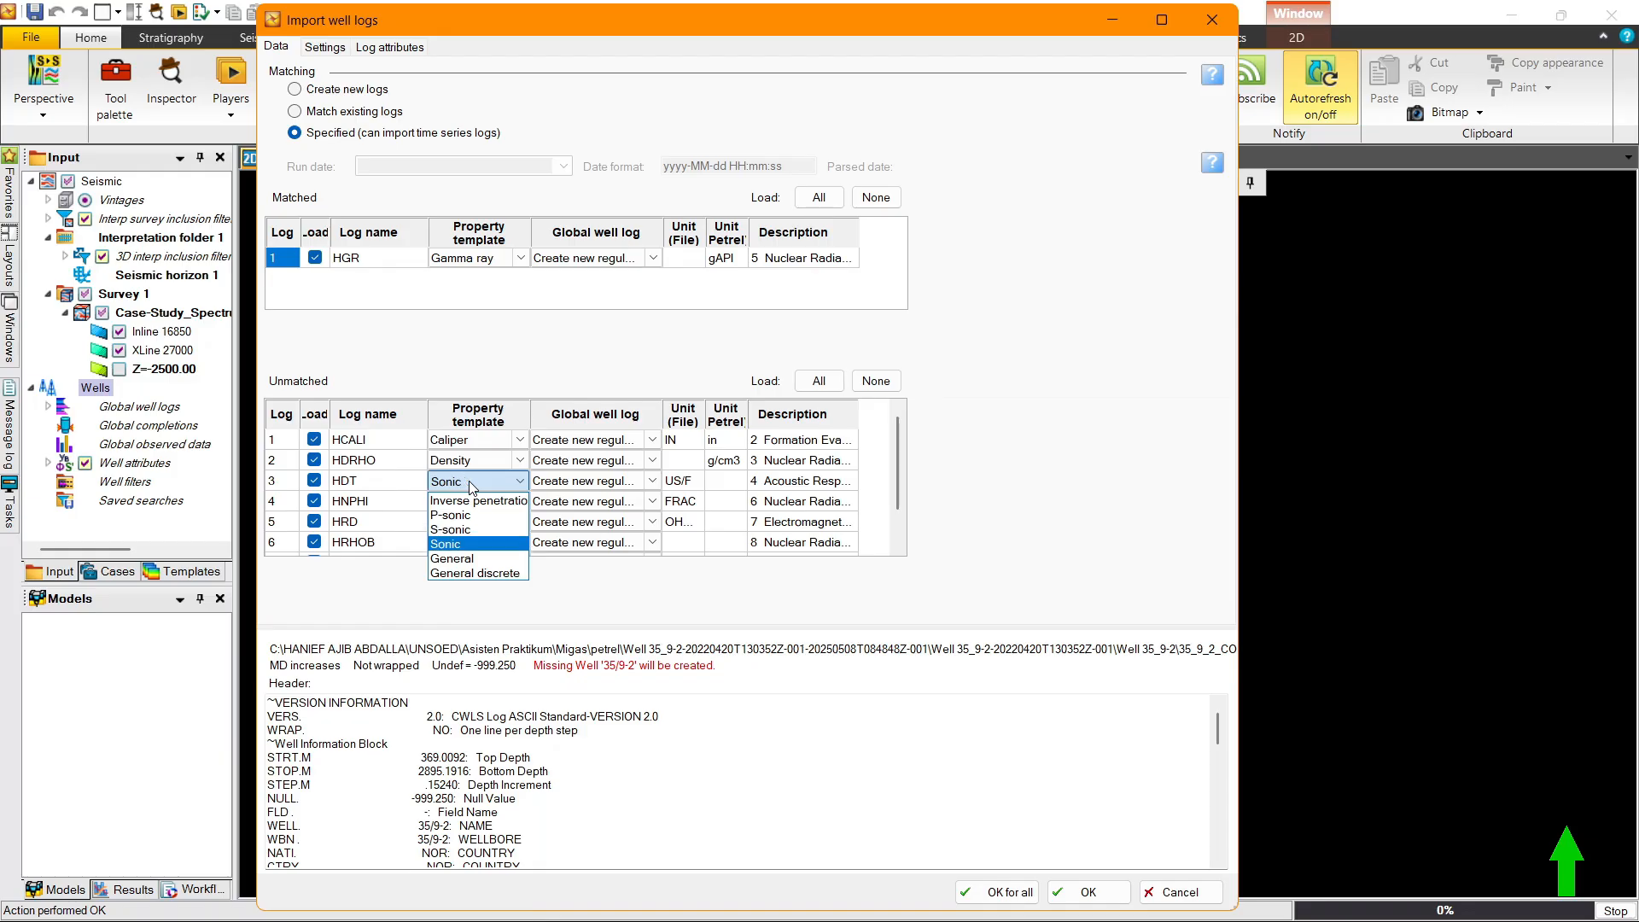
{"action": "left_click", "coordinate": [466, 545]}
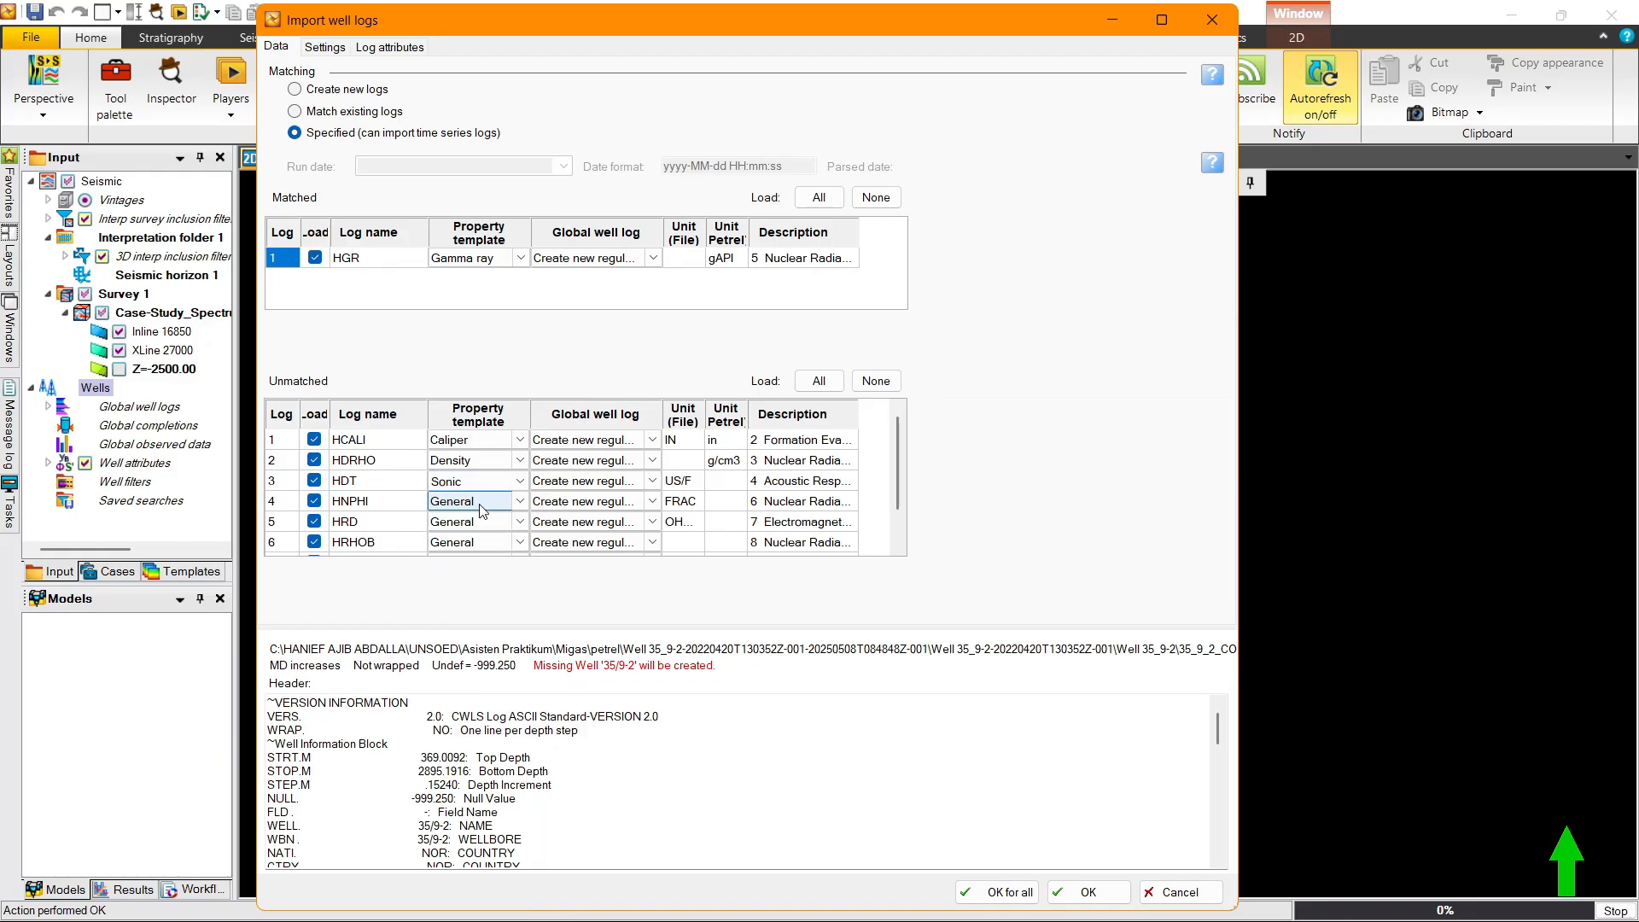
Step: Set the property template of the HNPHI log to Neutron and of the HRD log to Resistivity, deep
{"action": "left_click", "coordinate": [480, 505]}
{"action": "key", "text": "n"}
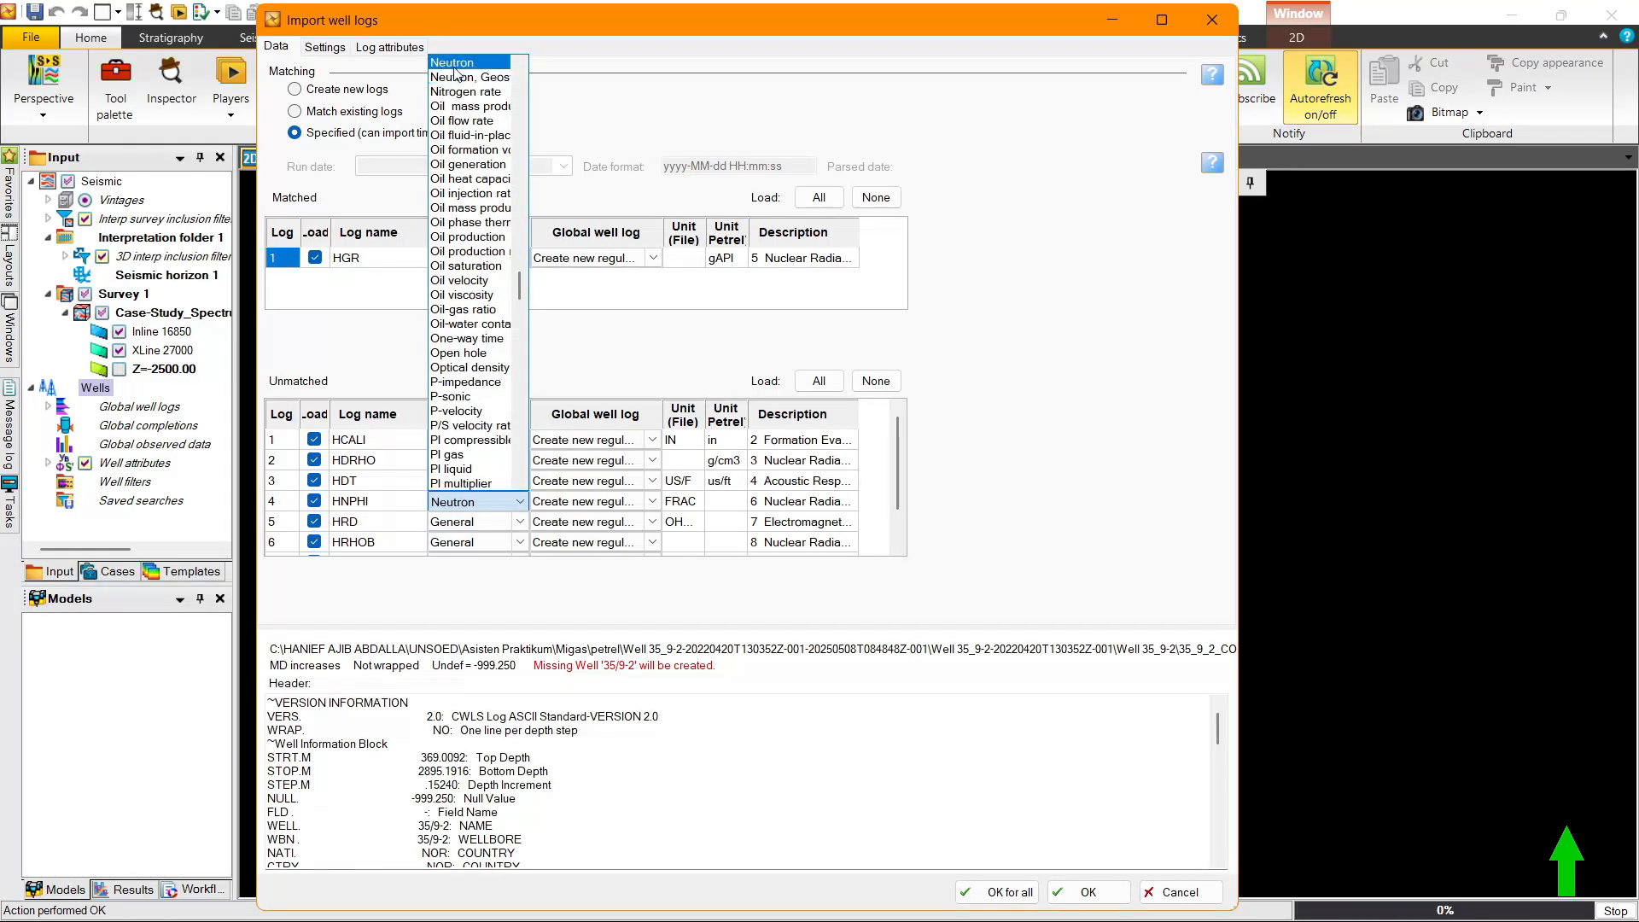
{"action": "left_click", "coordinate": [455, 65]}
{"action": "left_click", "coordinate": [478, 523]}
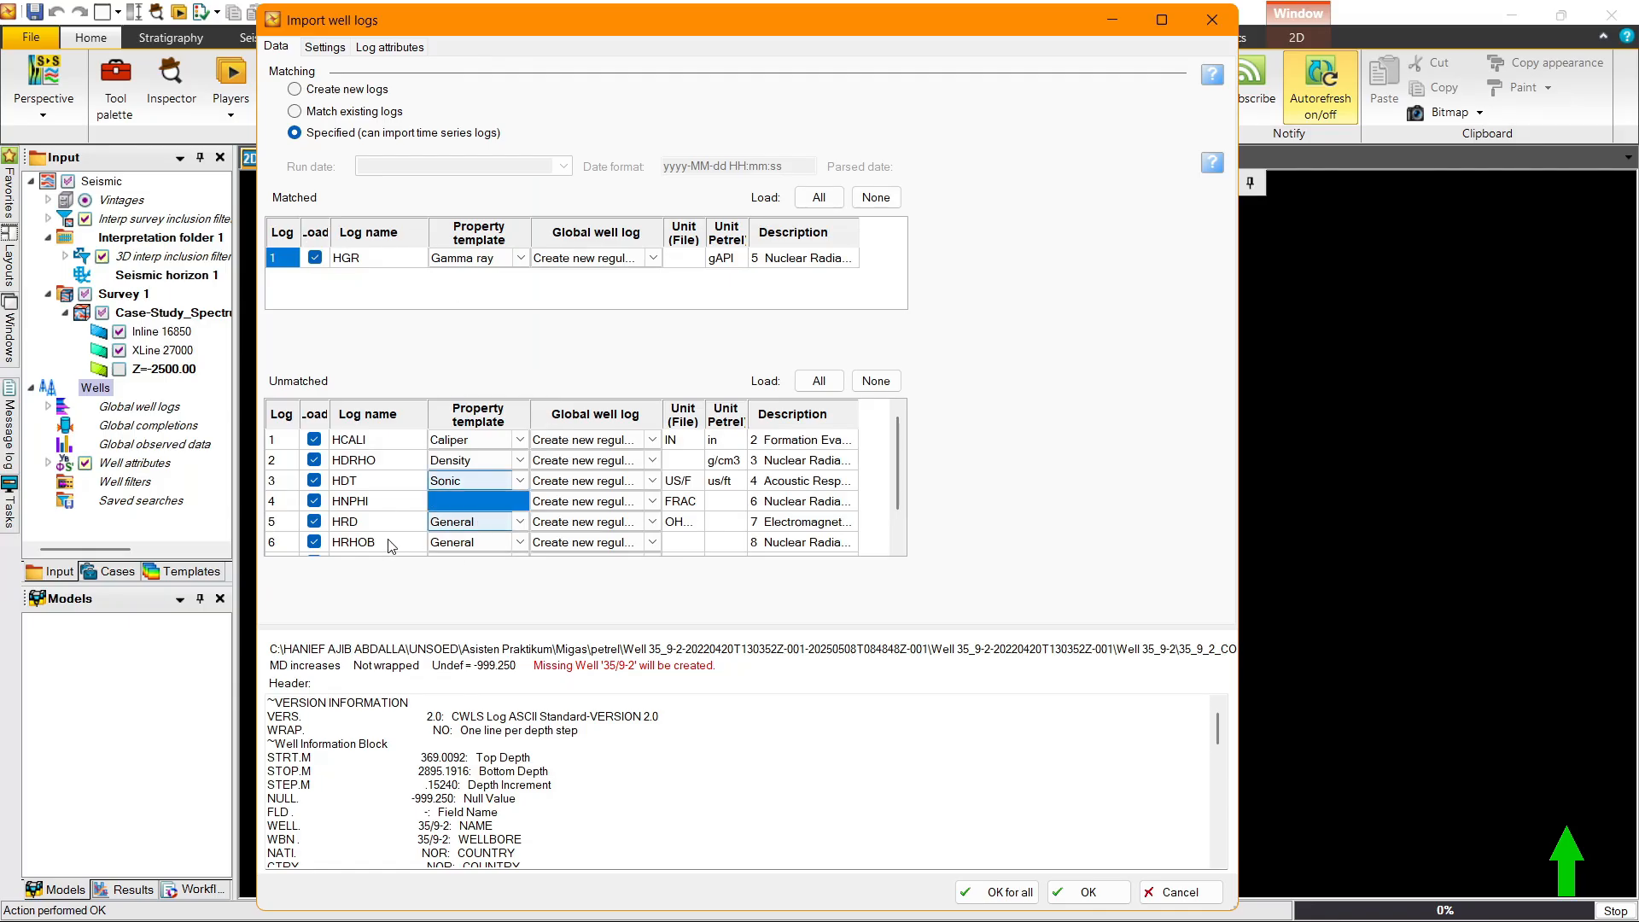
{"action": "key", "text": "r"}
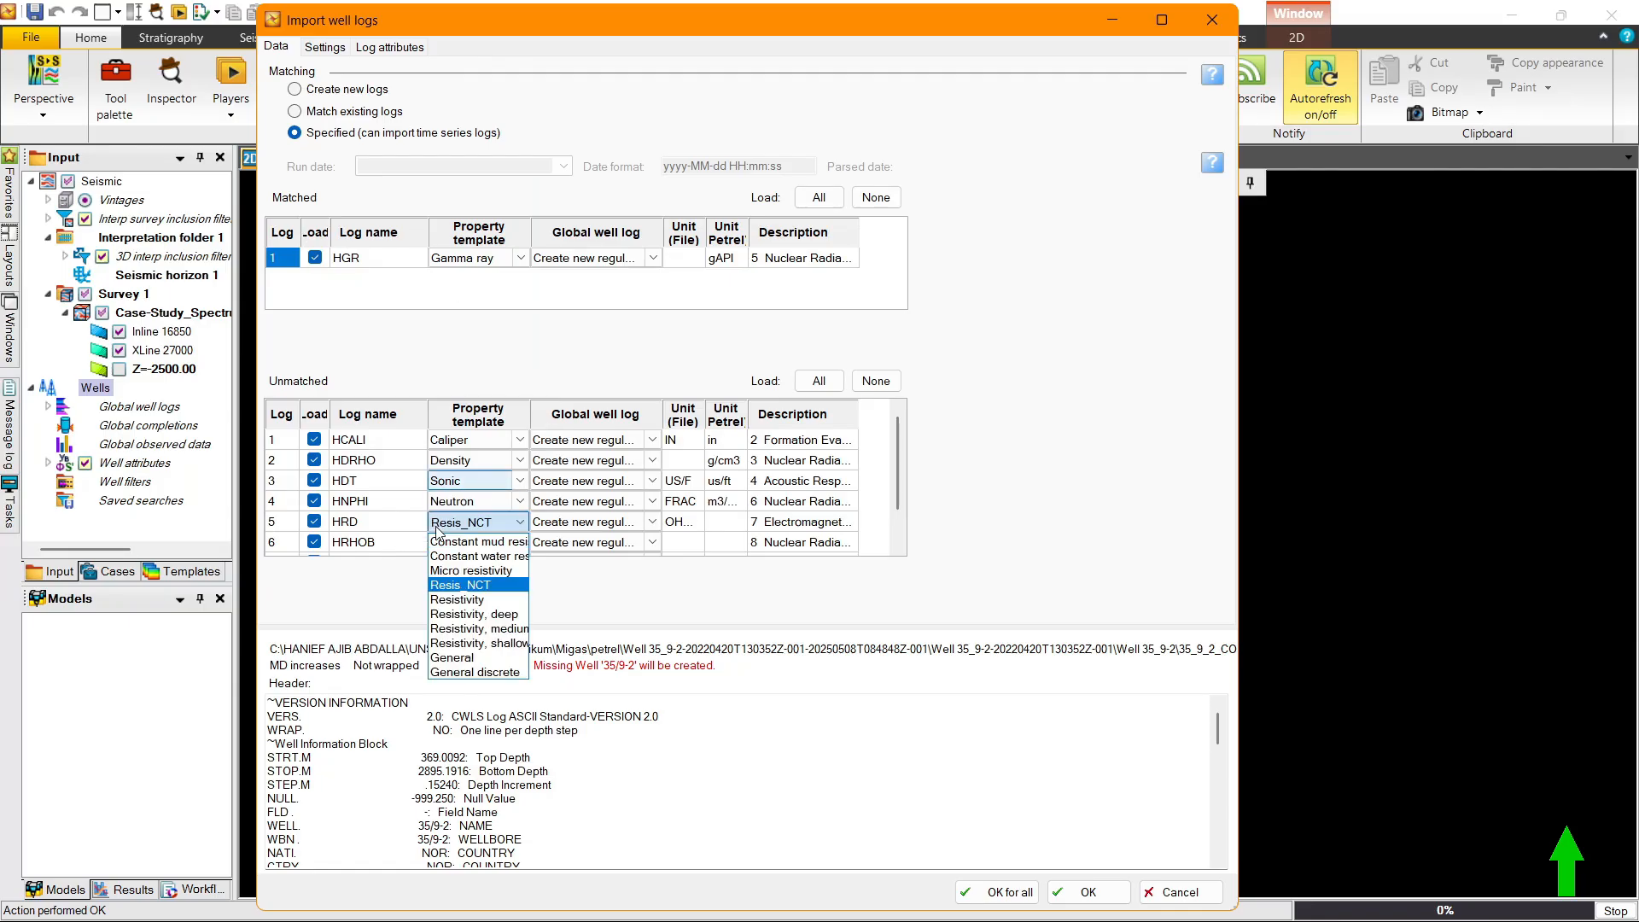
{"action": "left_click", "coordinate": [469, 615]}
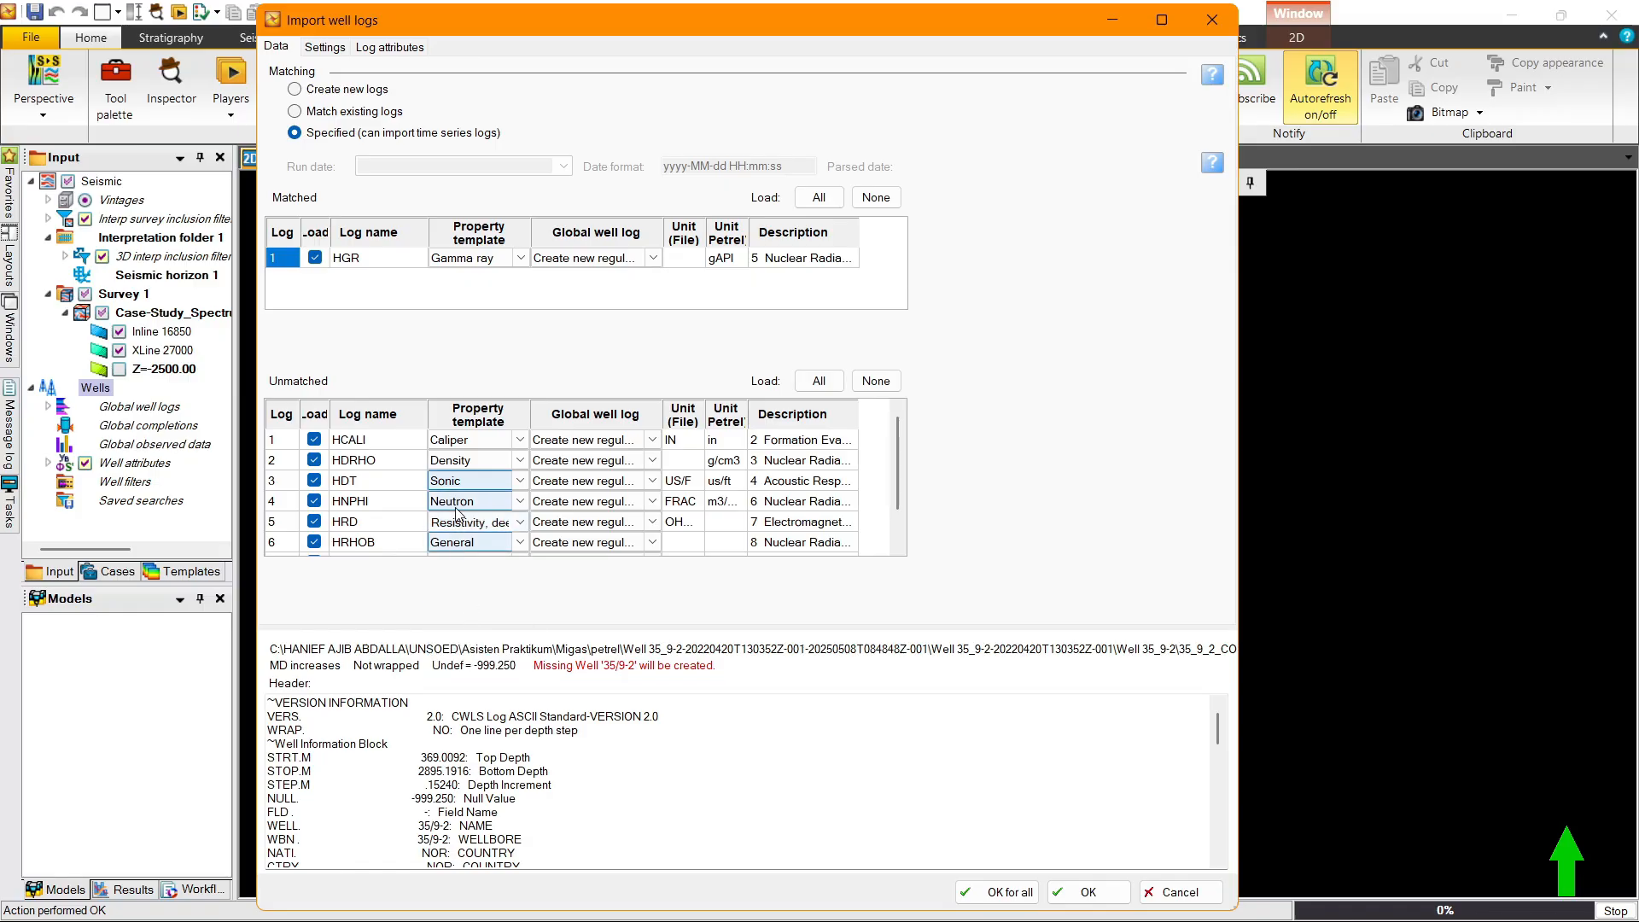
Step: Set the property template of the HRHOB log to Density
{"action": "left_click", "coordinate": [461, 543]}
{"action": "type", "text": "den"}
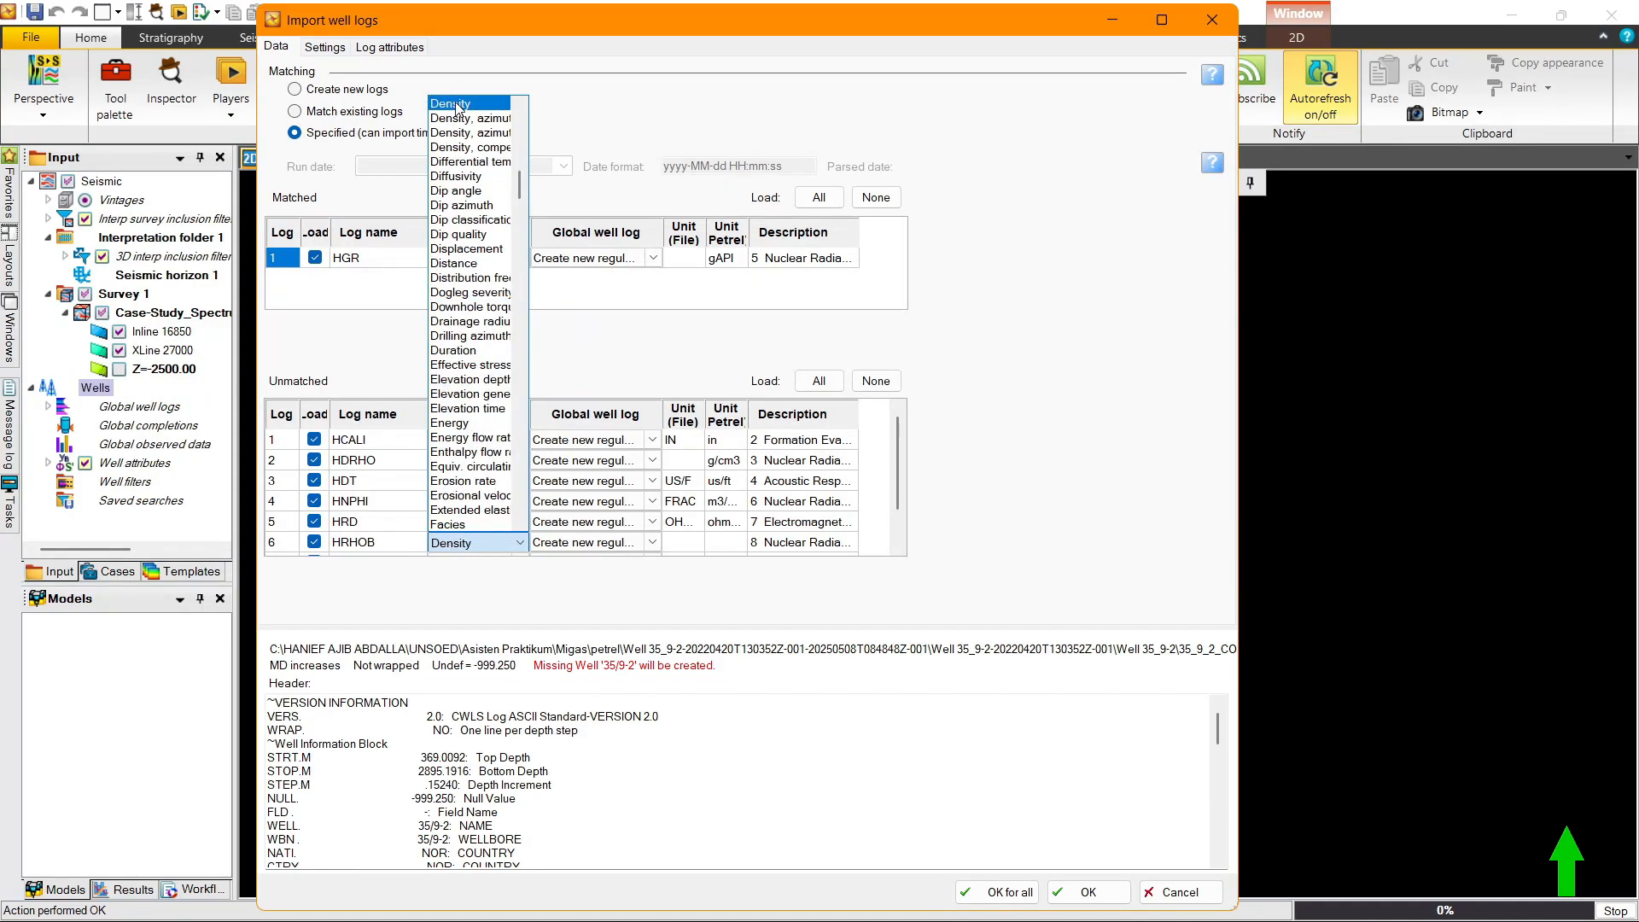
{"action": "left_click", "coordinate": [459, 106]}
Step: Set the property template of the HRM log to Resistivity, medium
{"action": "left_click_drag", "start_coordinate": [898, 438], "coordinate": [907, 469]}
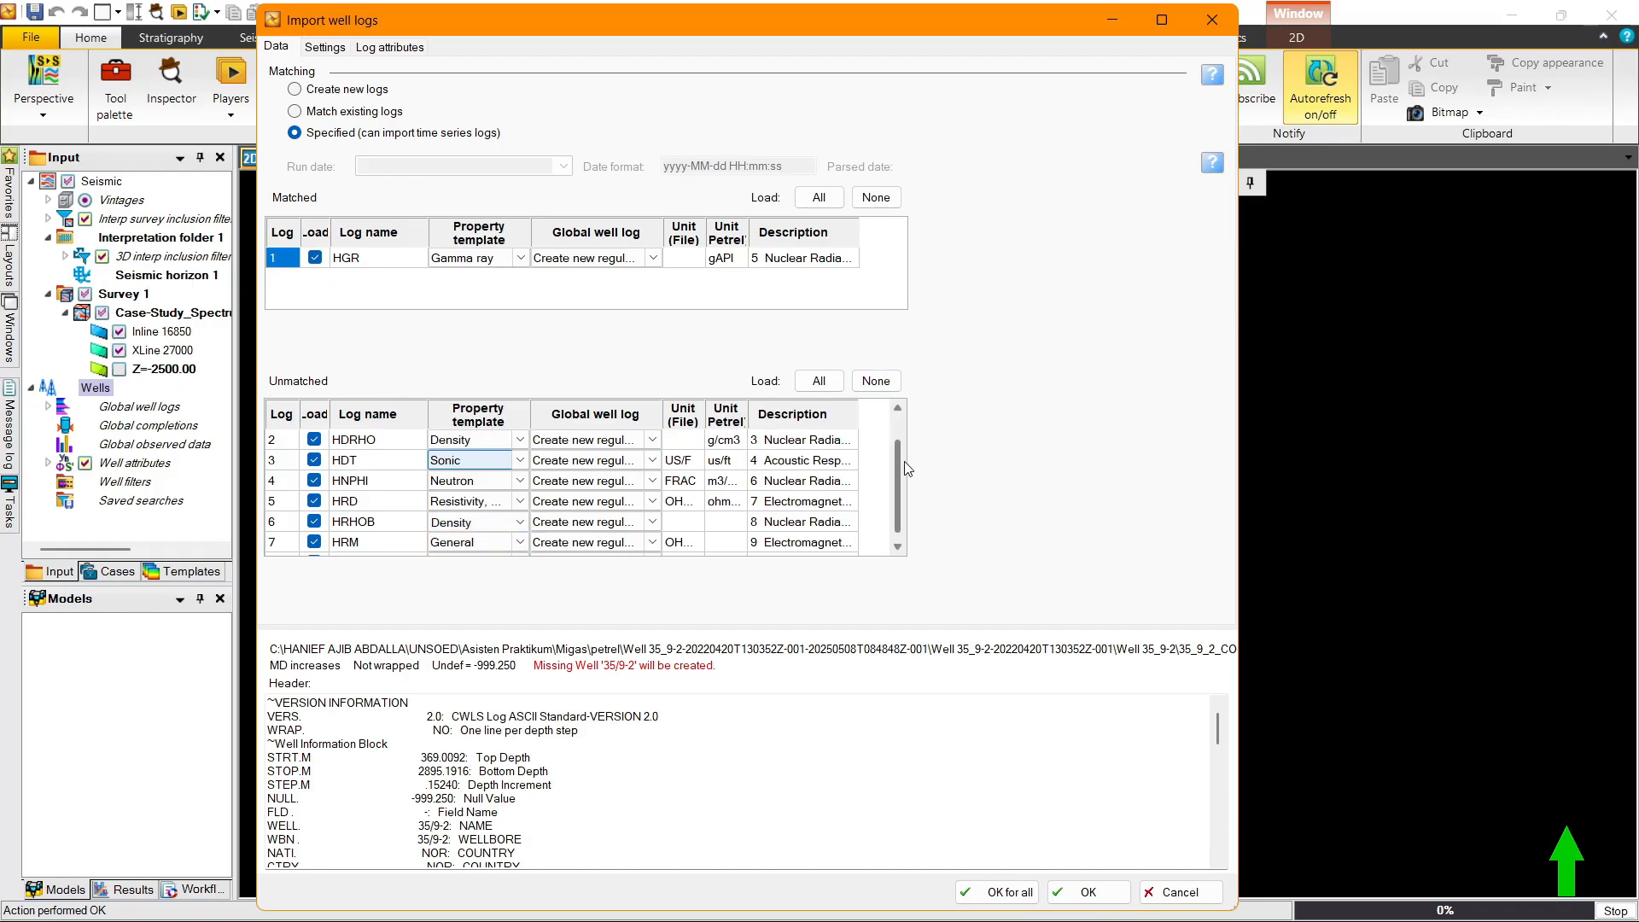
{"action": "left_click", "coordinate": [456, 544]}
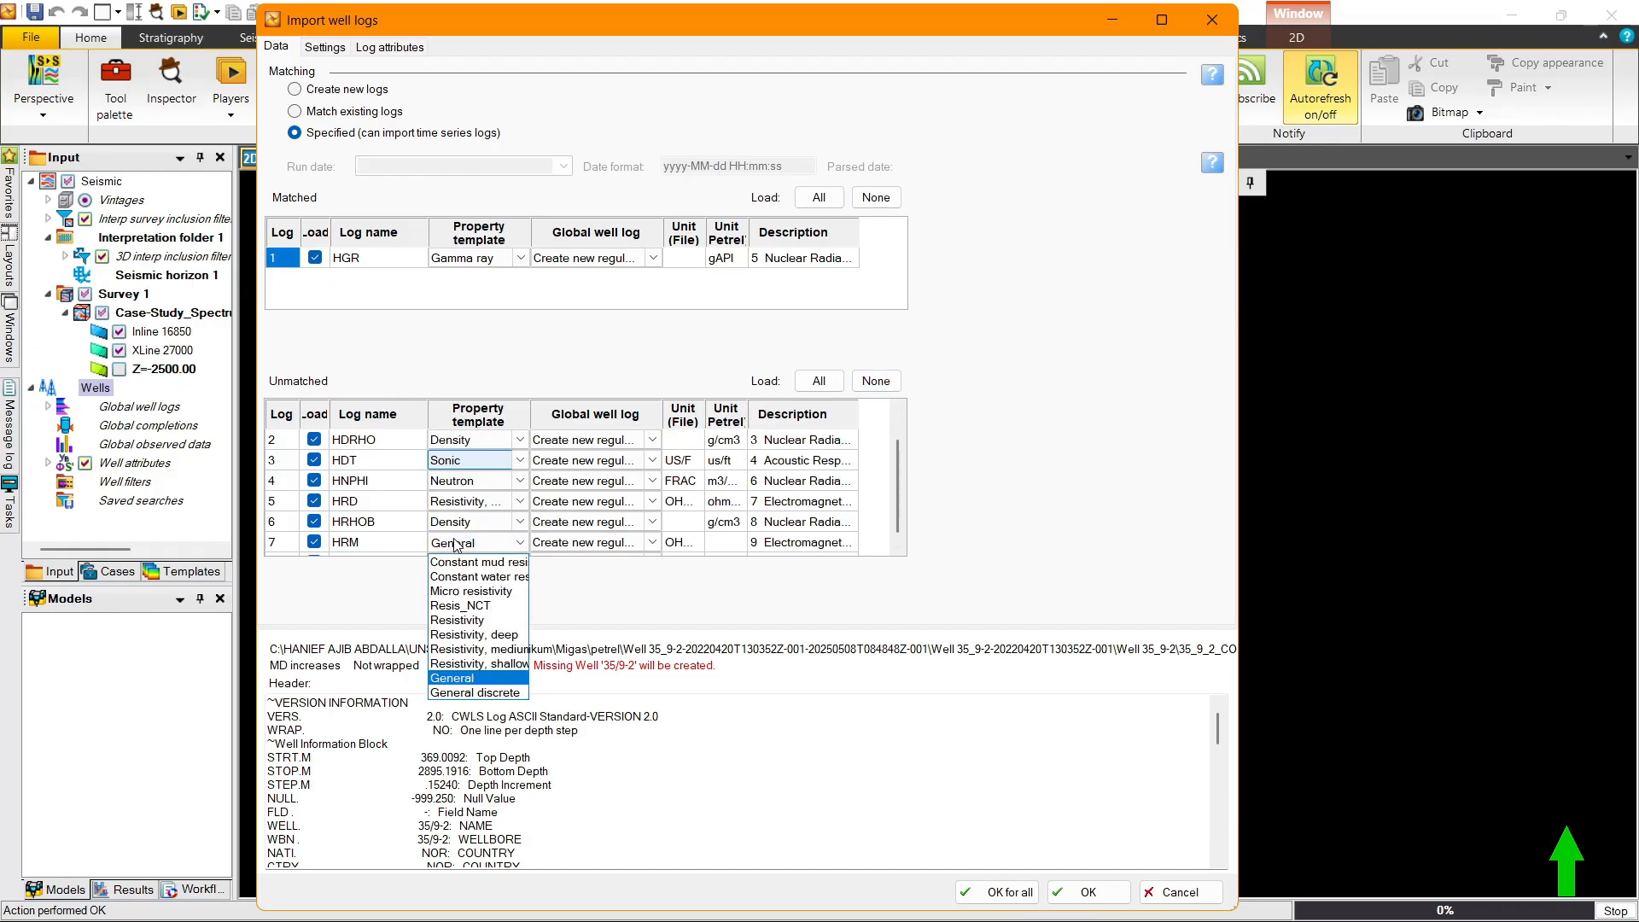
{"action": "type", "text": "r"}
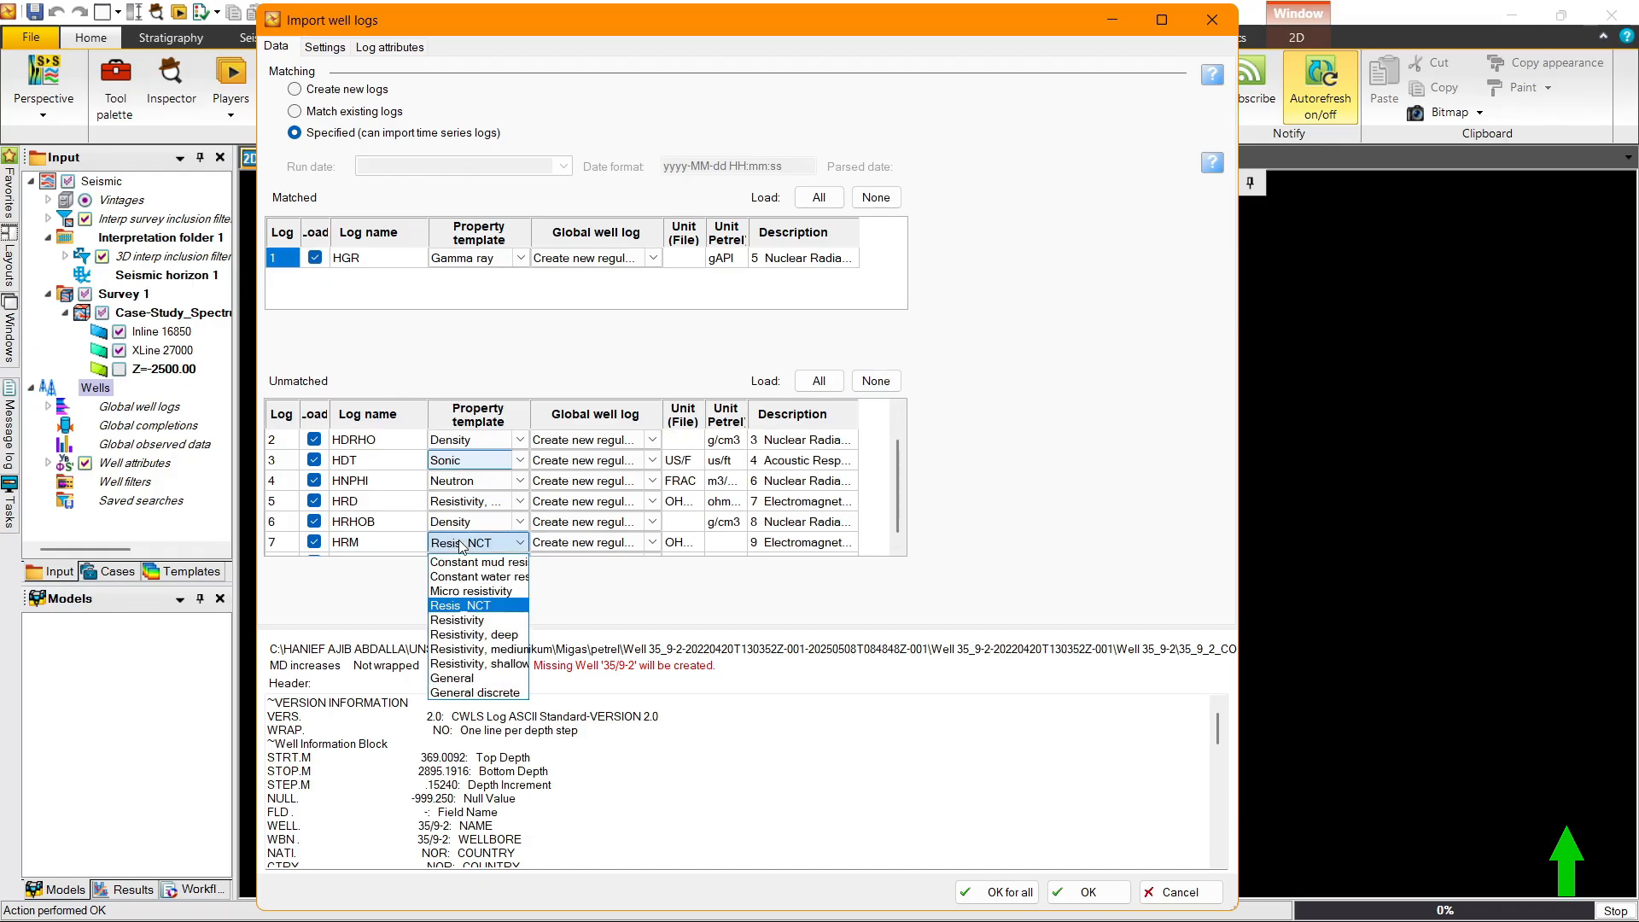
{"action": "left_click", "coordinate": [500, 651]}
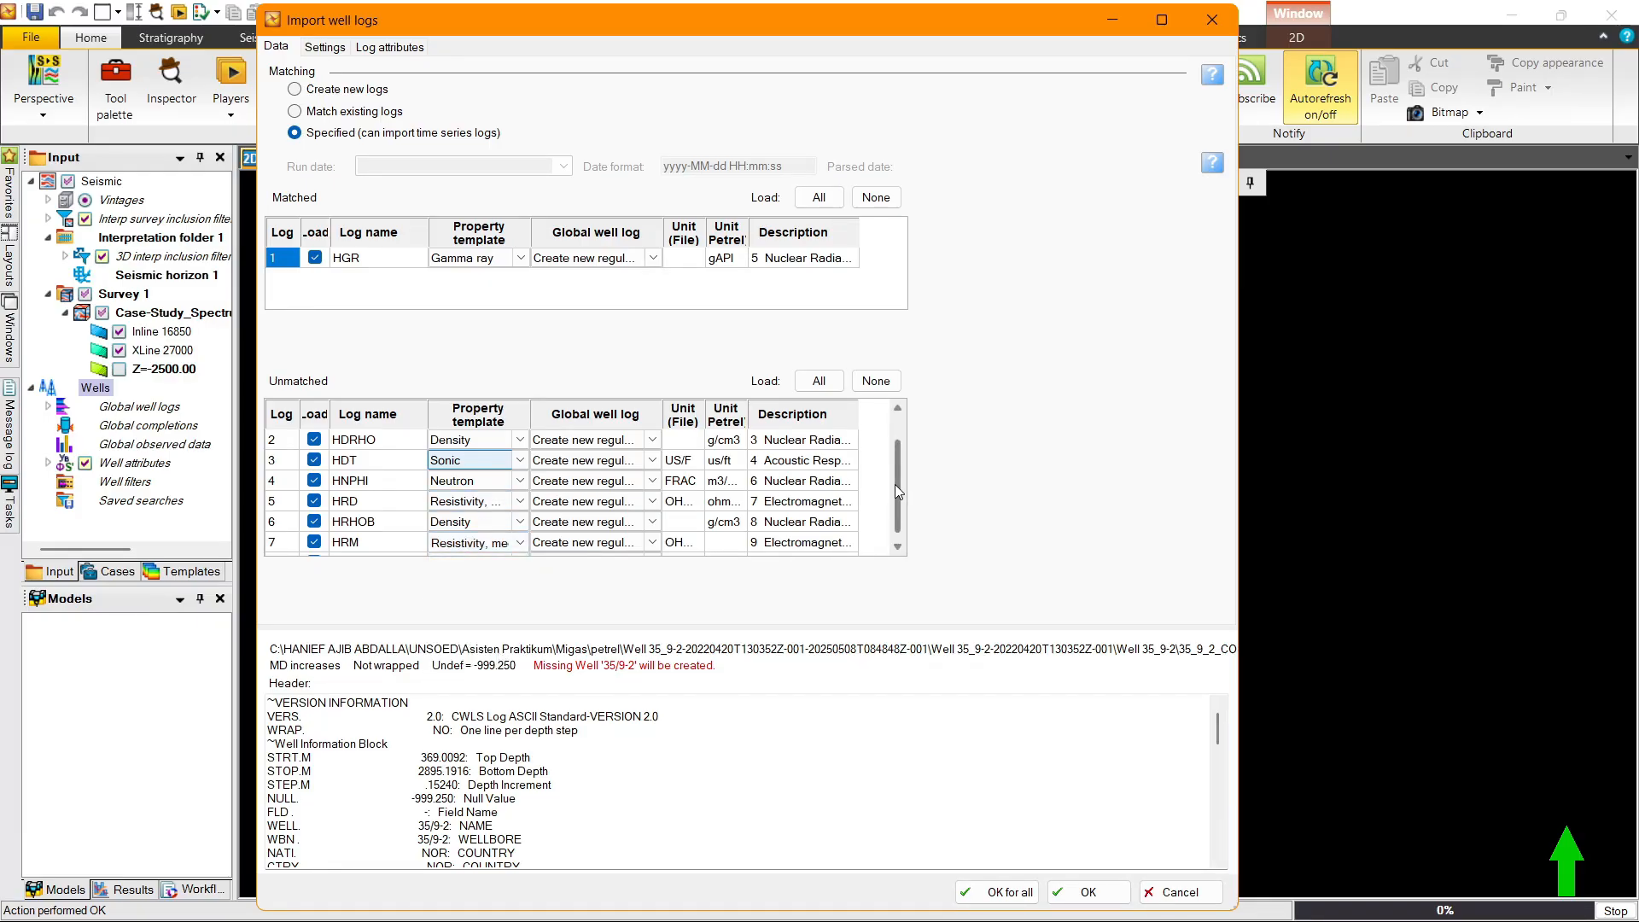
Step: Set the property template of the HRS log to Resistivity, shallow, and confirm the import for all well logs
{"action": "scroll", "coordinate": [895, 485], "scroll_direction": "down", "scroll_amount": 1}
{"action": "left_click", "coordinate": [473, 543]}
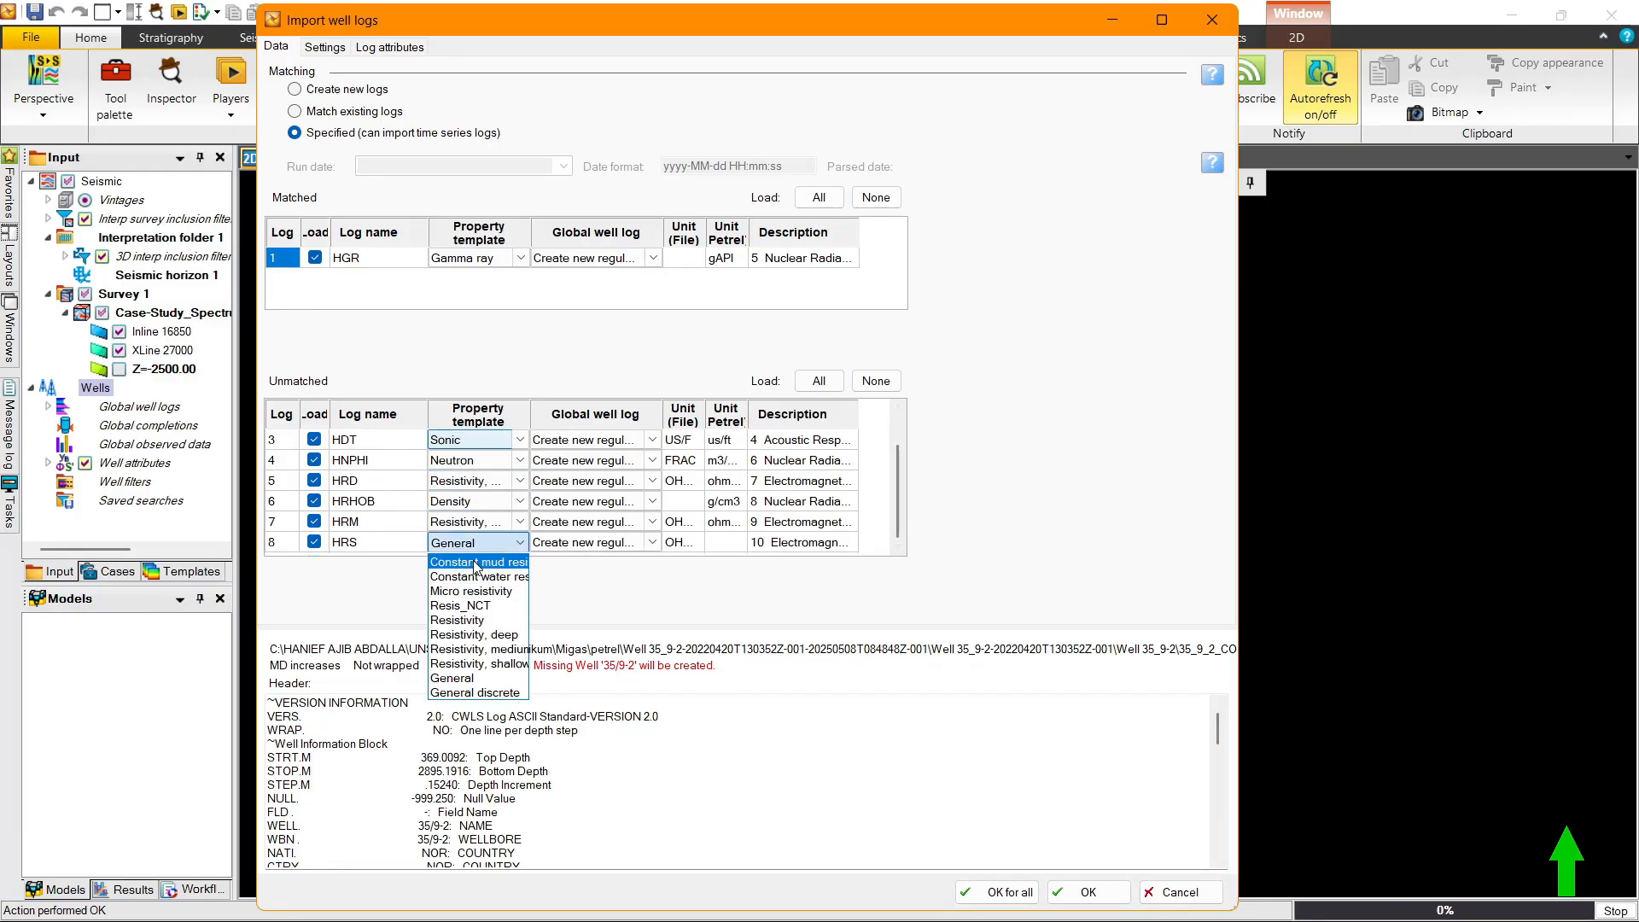
{"action": "left_click", "coordinate": [495, 664]}
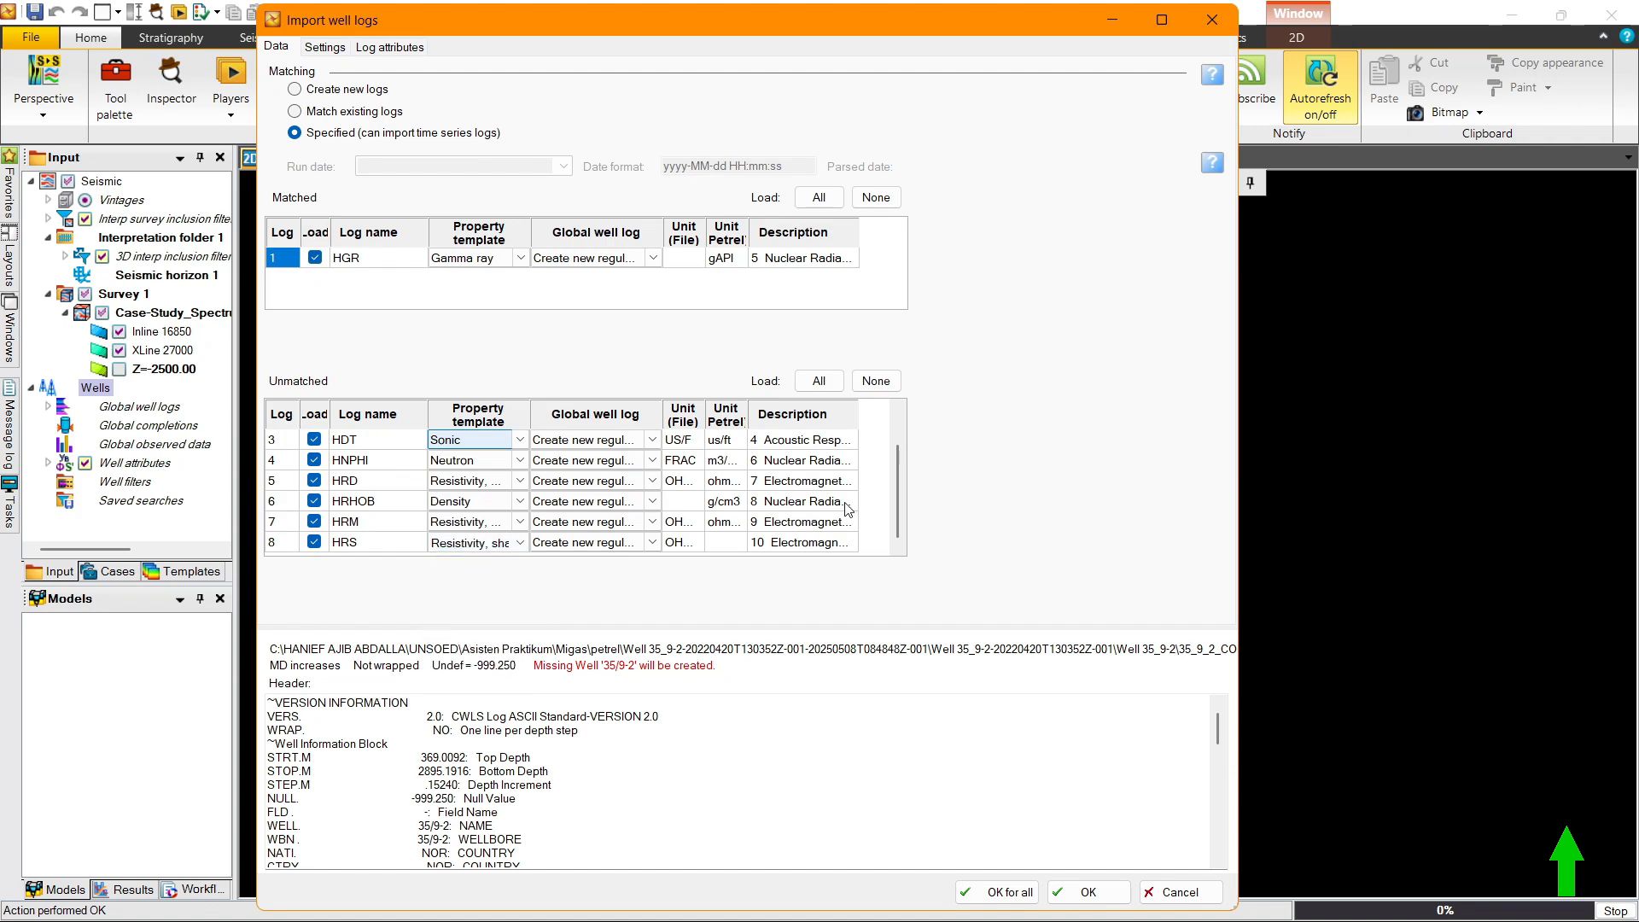
{"action": "left_click", "coordinate": [1005, 894]}
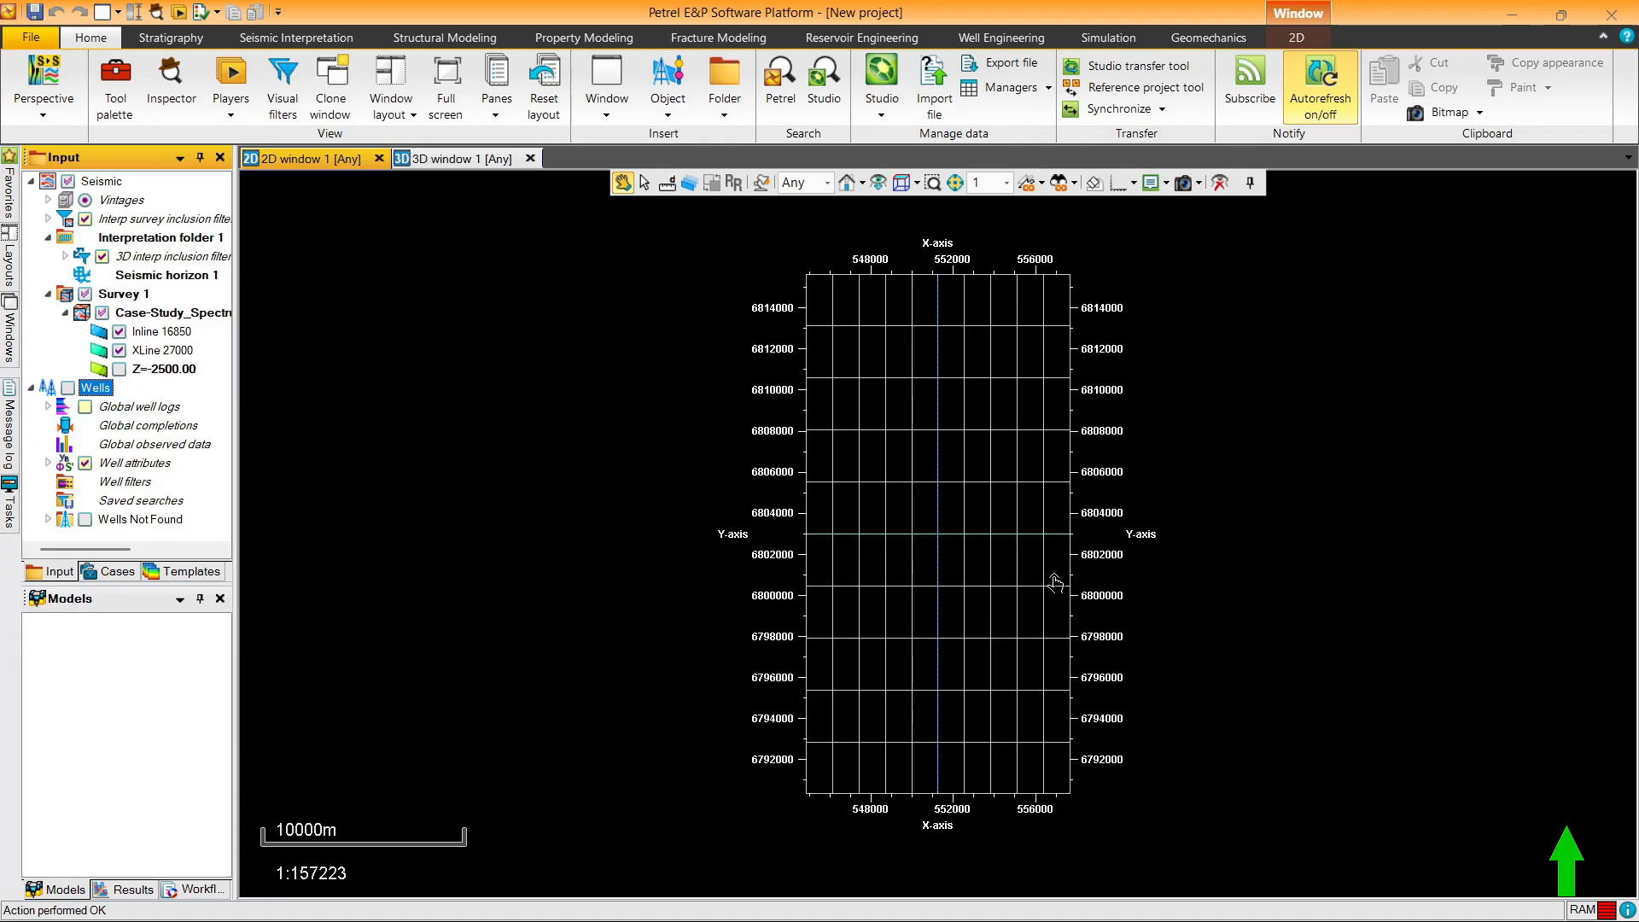
Step: Open the position settings of well 35/9-2 in the Wells Not Found folder
{"action": "left_click", "coordinate": [129, 521]}
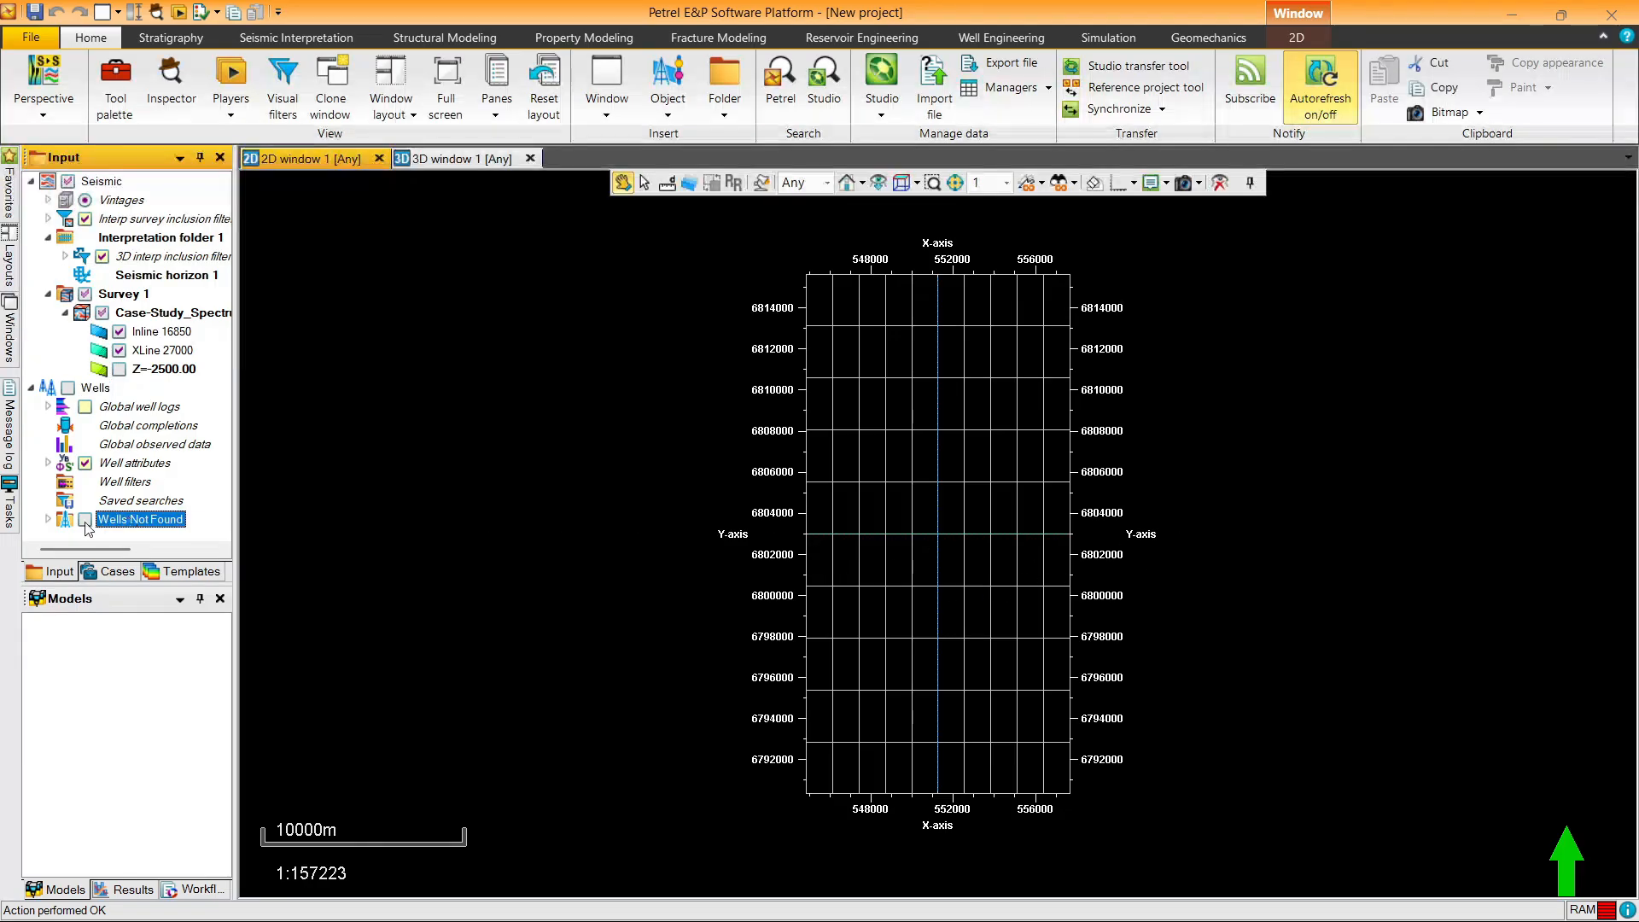
{"action": "left_click", "coordinate": [49, 520]}
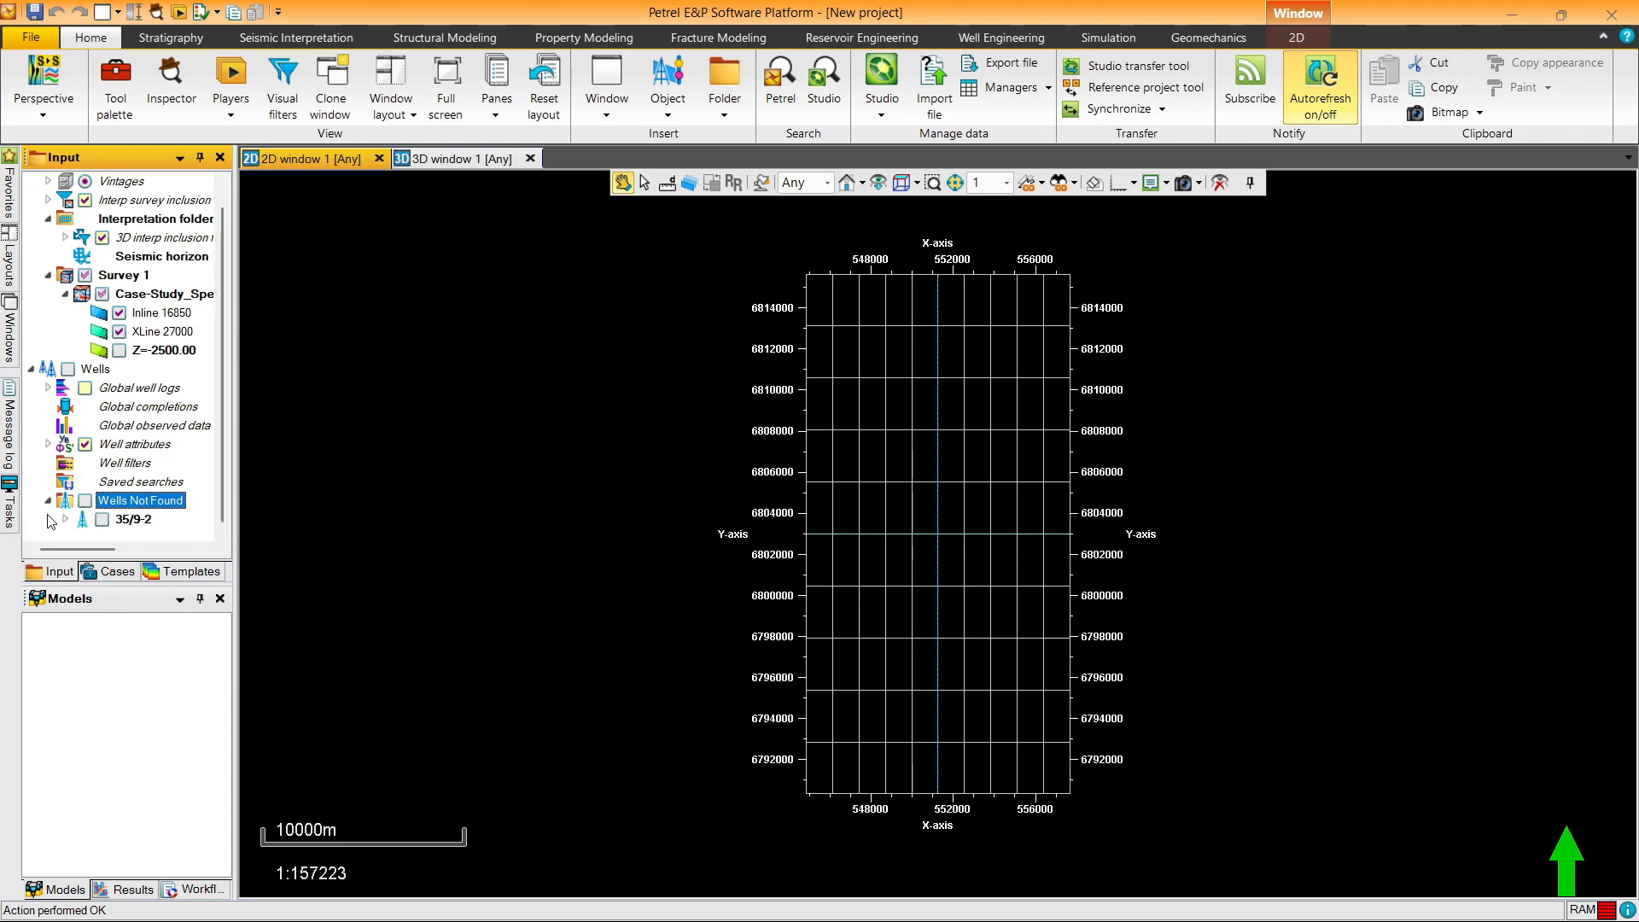
{"action": "left_click", "coordinate": [49, 506]}
{"action": "left_click", "coordinate": [48, 519]}
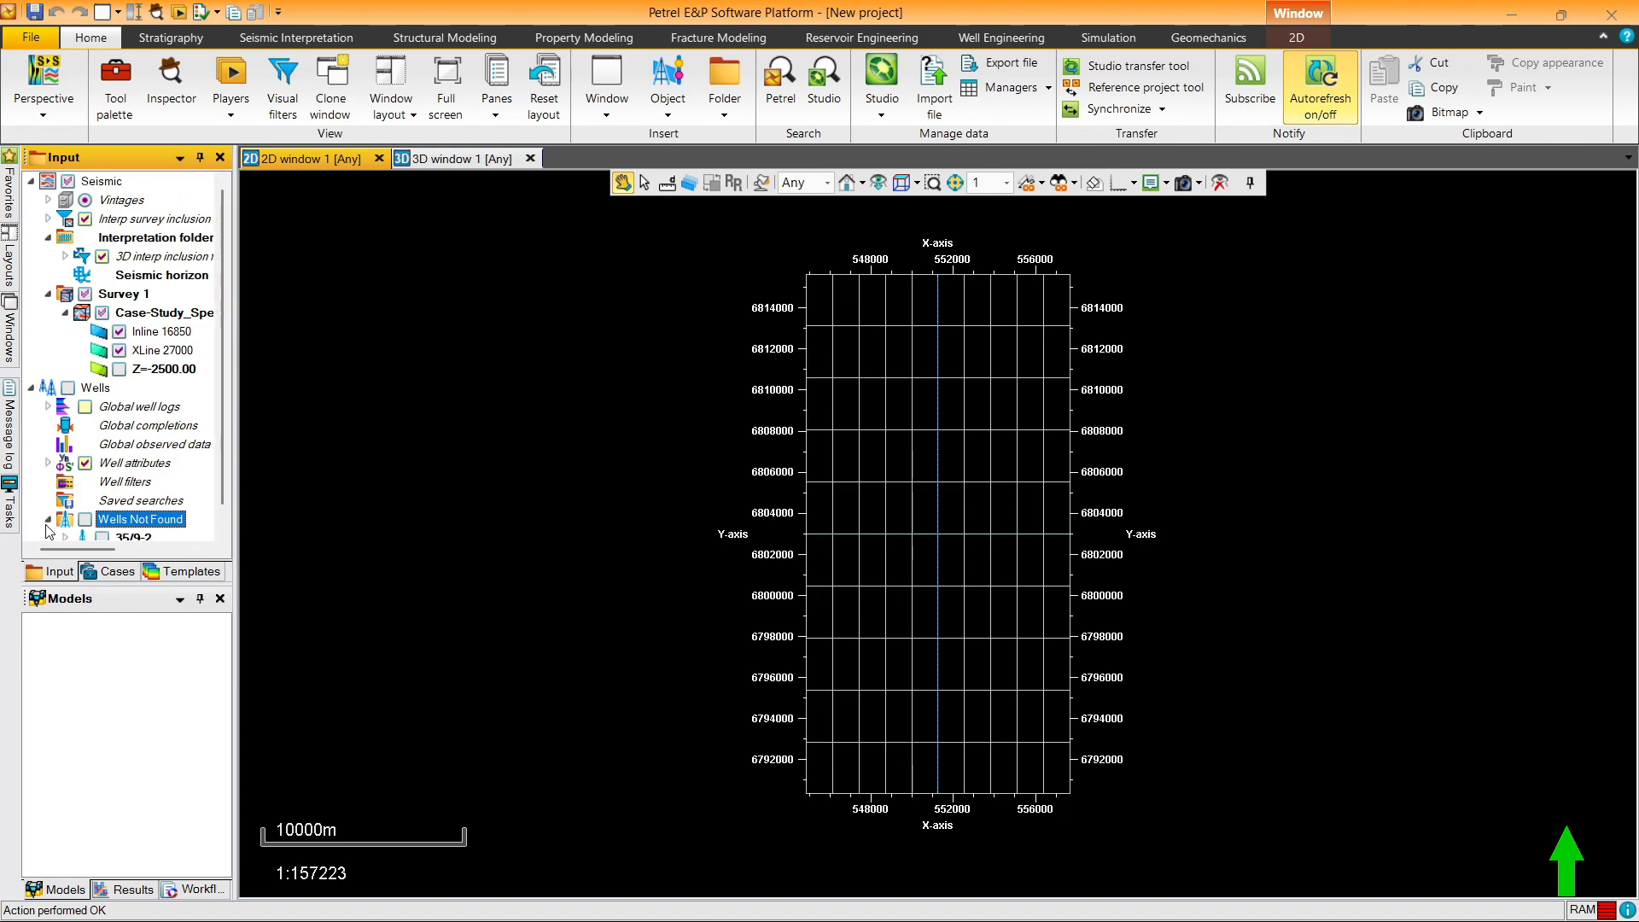
{"action": "left_click", "coordinate": [51, 504]}
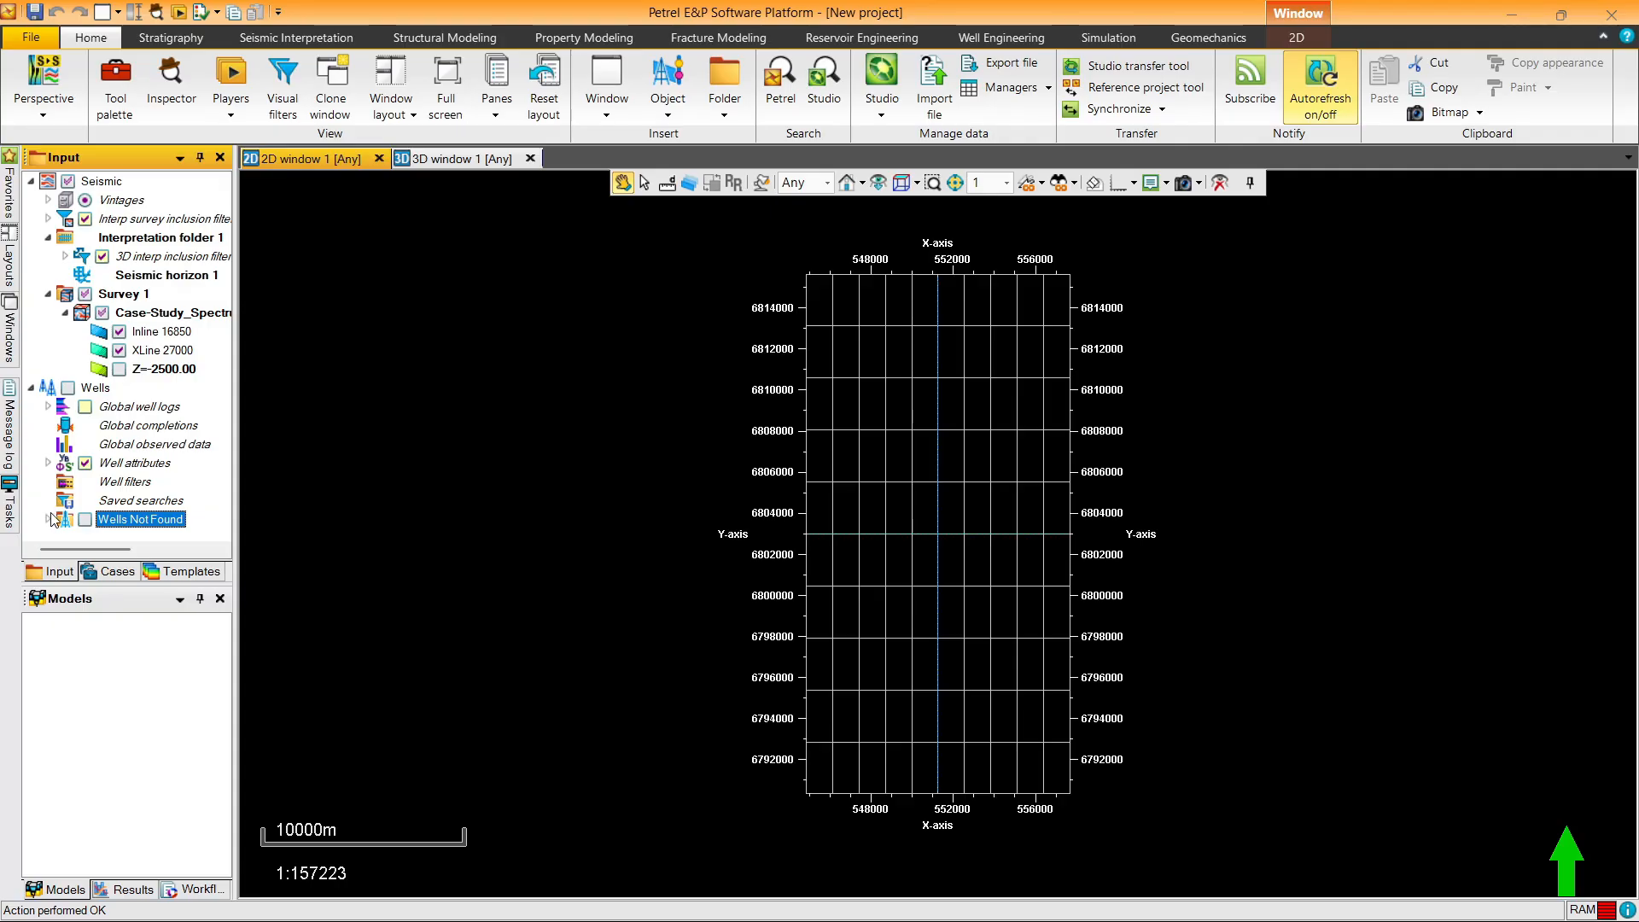
{"action": "left_click", "coordinate": [50, 519]}
{"action": "left_click", "coordinate": [134, 519]}
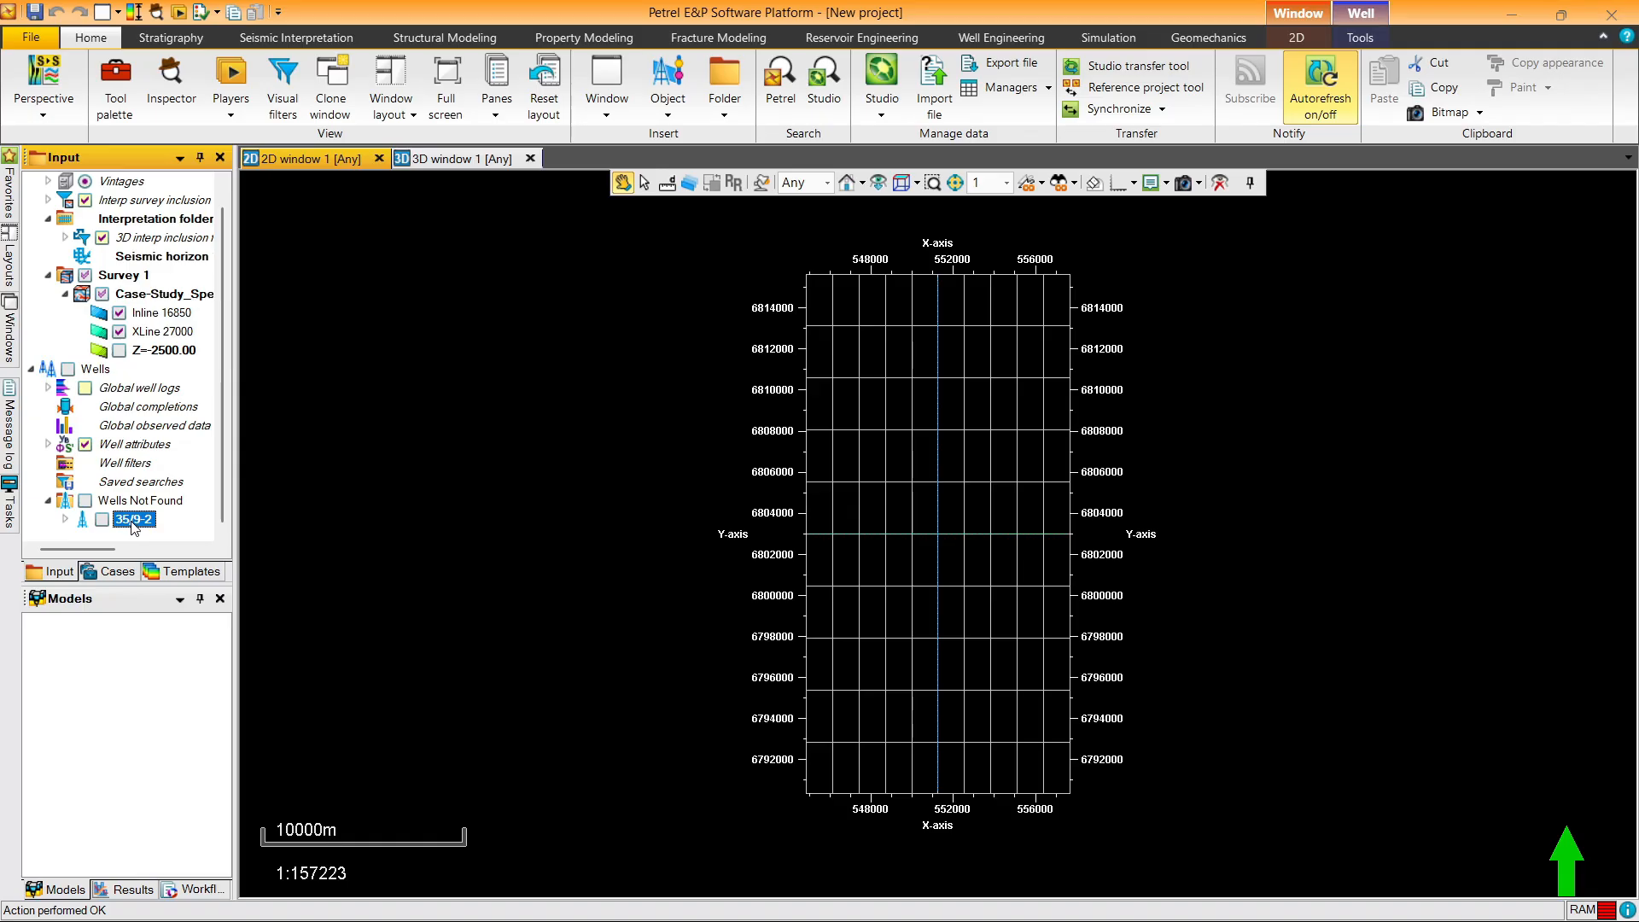
{"action": "right_click", "coordinate": [134, 526]}
{"action": "left_click", "coordinate": [171, 14]}
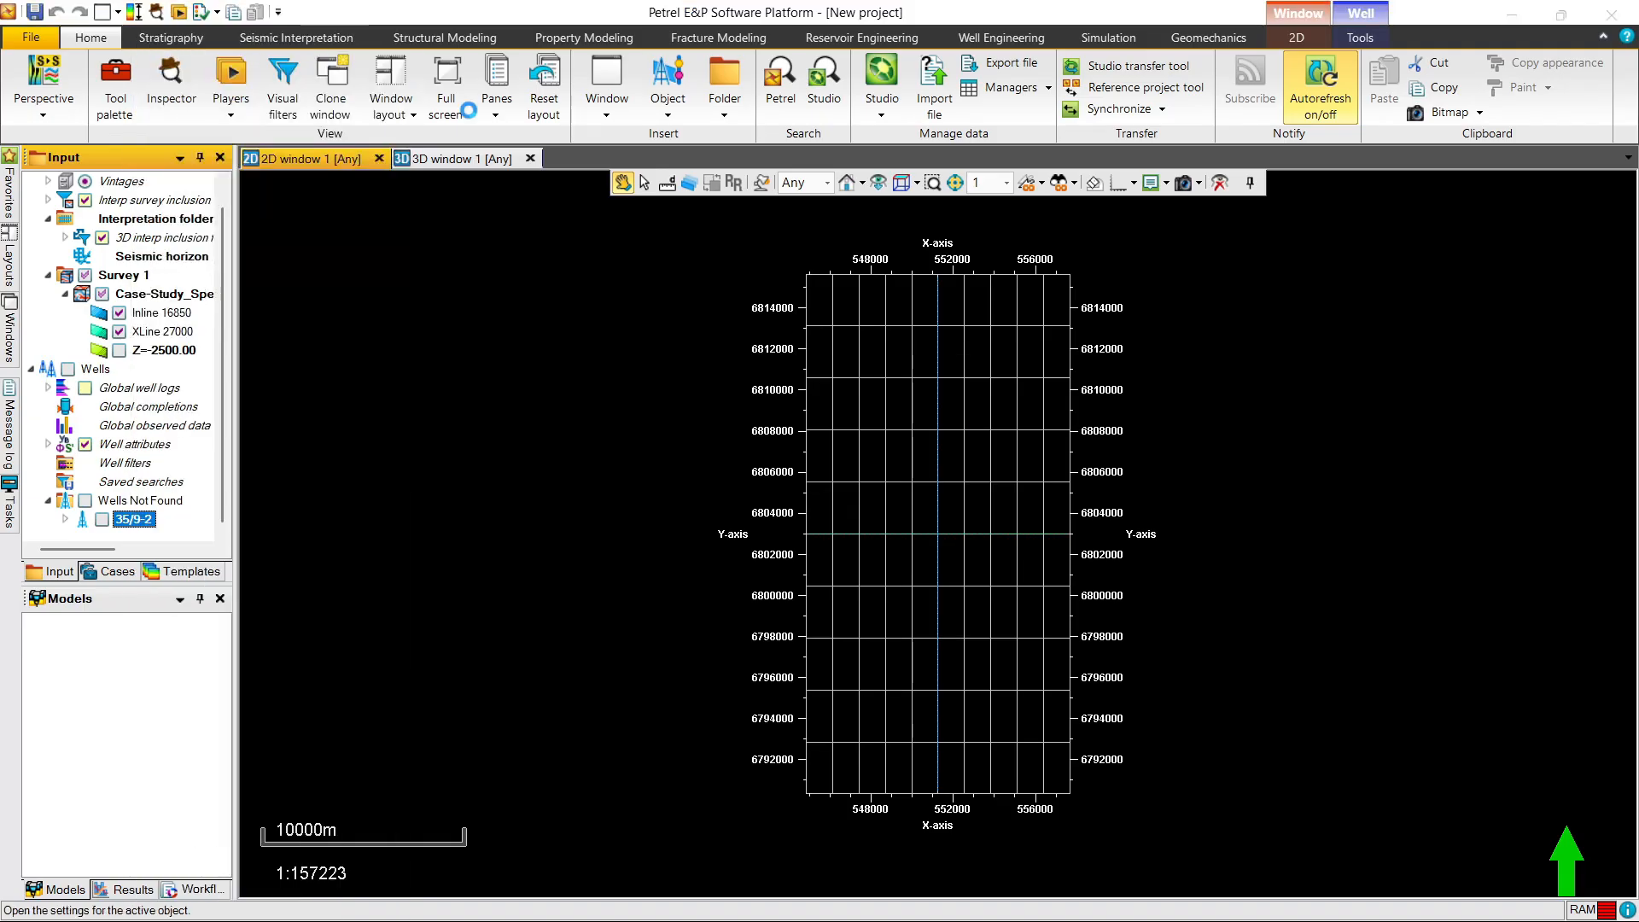
{"action": "left_click_drag", "start_coordinate": [346, 36], "coordinate": [1325, 60]}
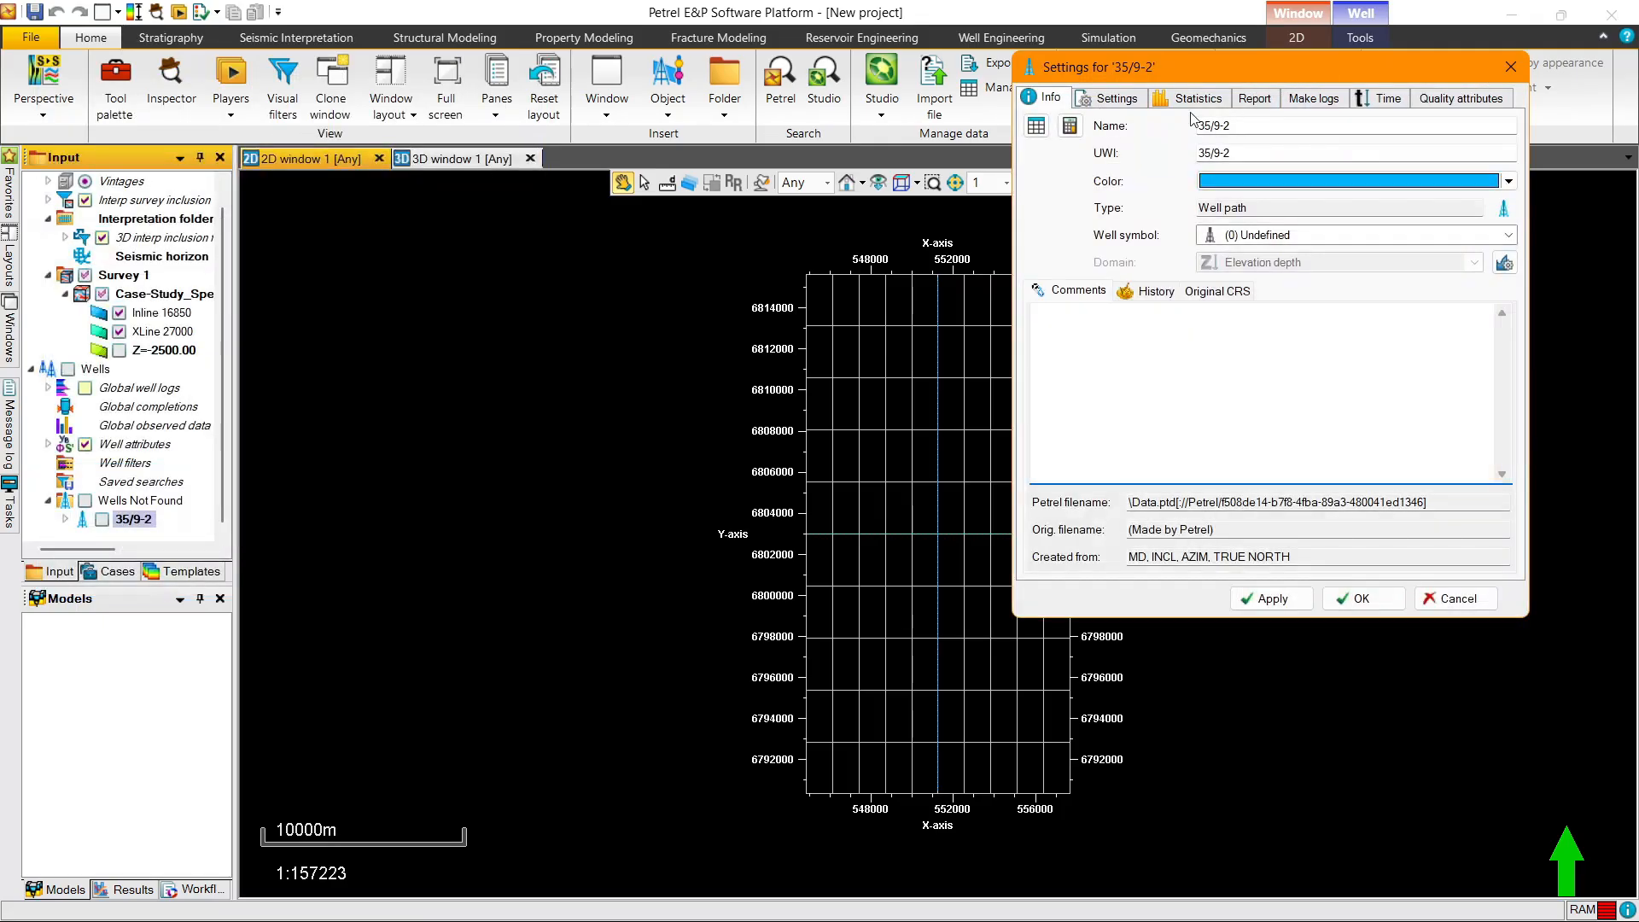
{"action": "left_click", "coordinate": [1110, 98]}
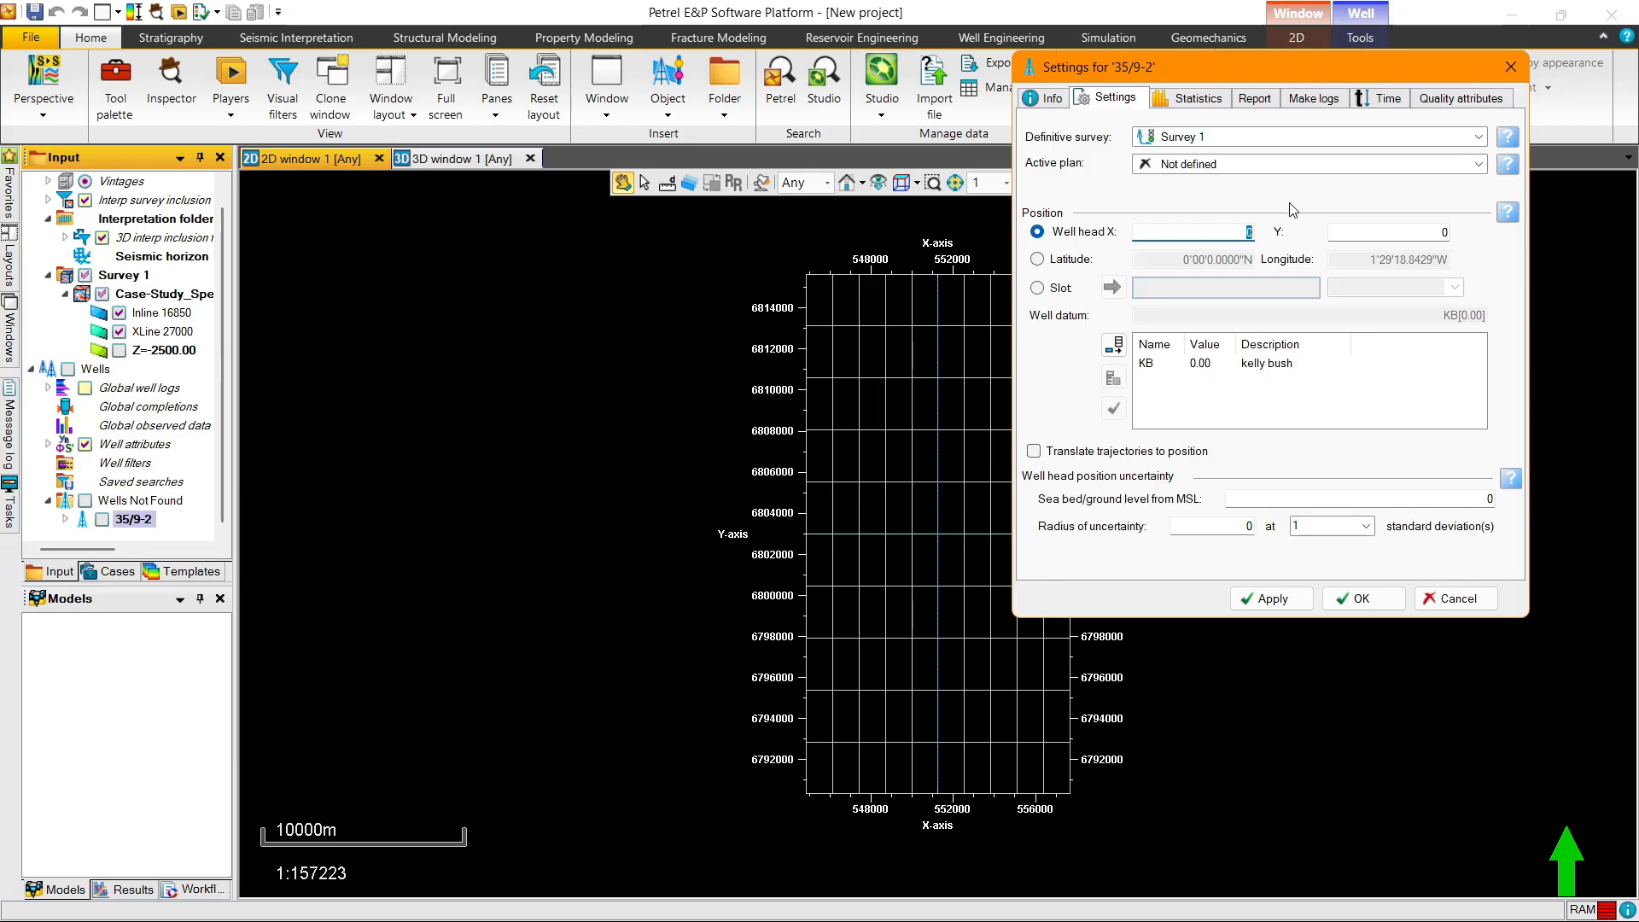
Step: Switch to the text file of workflow notes, copy the well's X coordinate, and set the well head X to 550196.62 in Petrel
{"action": "key", "text": "alt+Tab"}
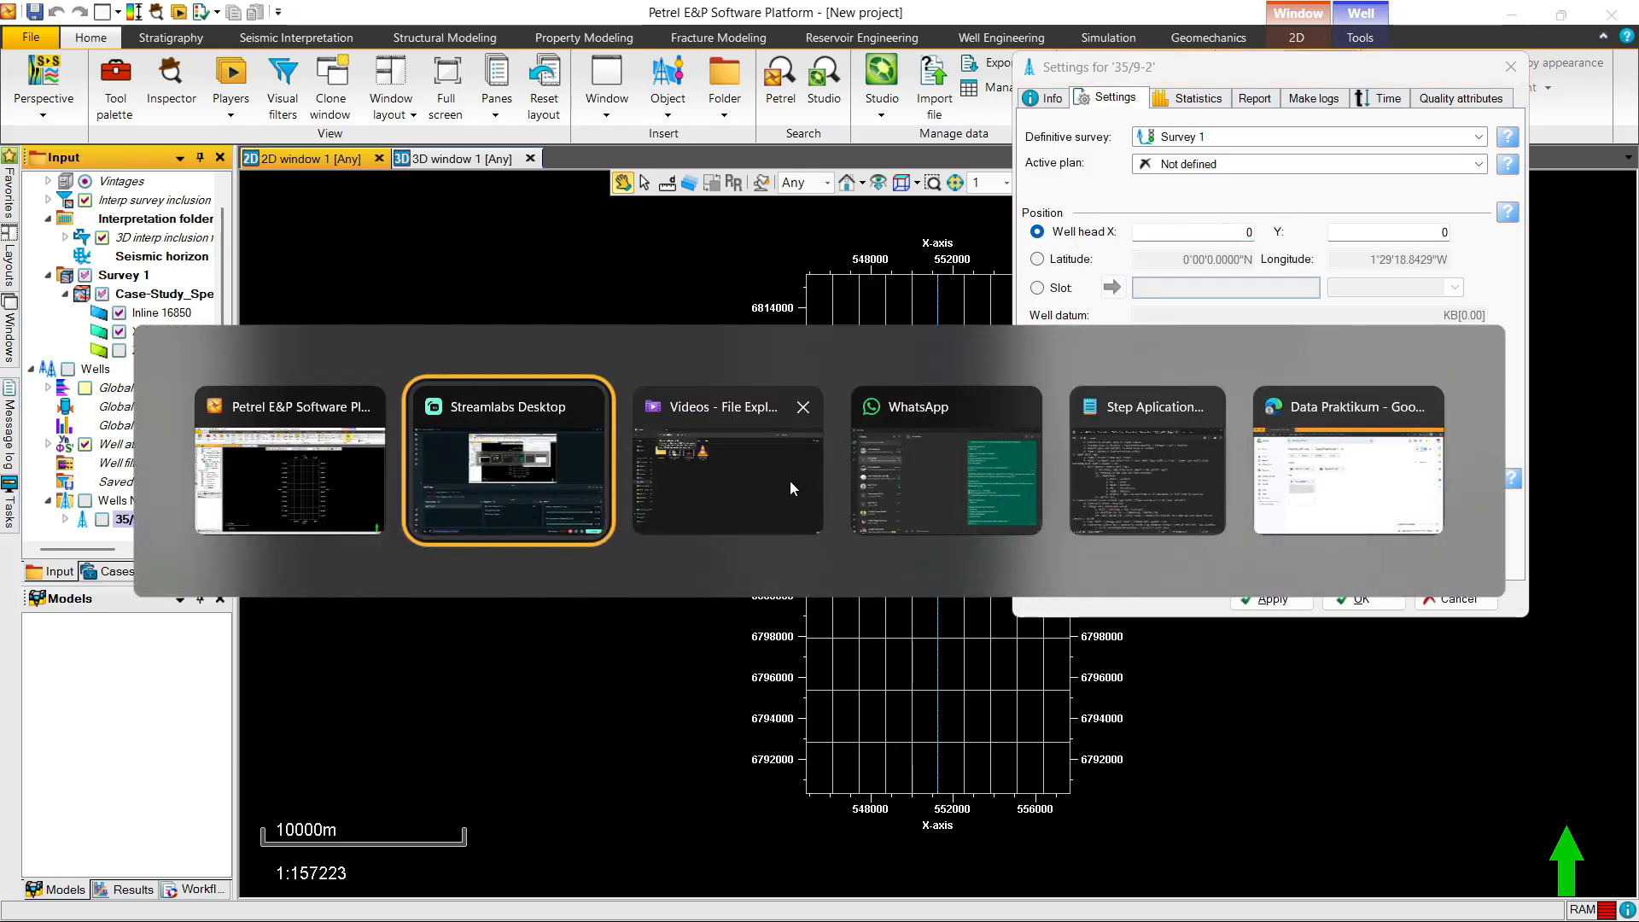
{"action": "key", "text": "alt+Tab"}
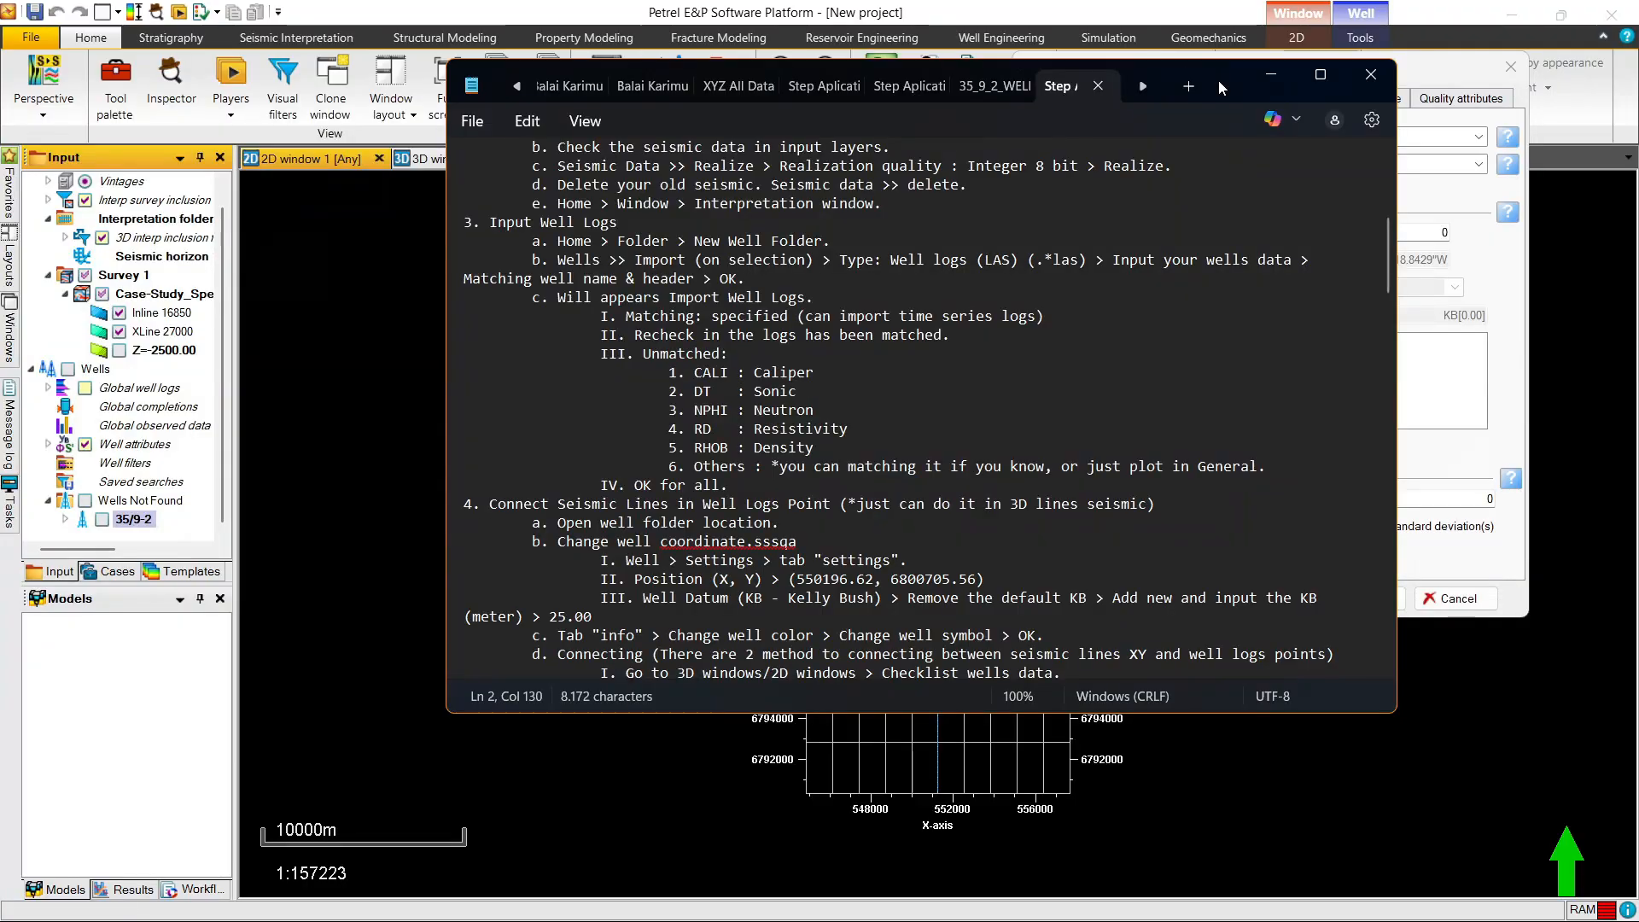
{"action": "left_click_drag", "start_coordinate": [1217, 80], "coordinate": [694, 116]}
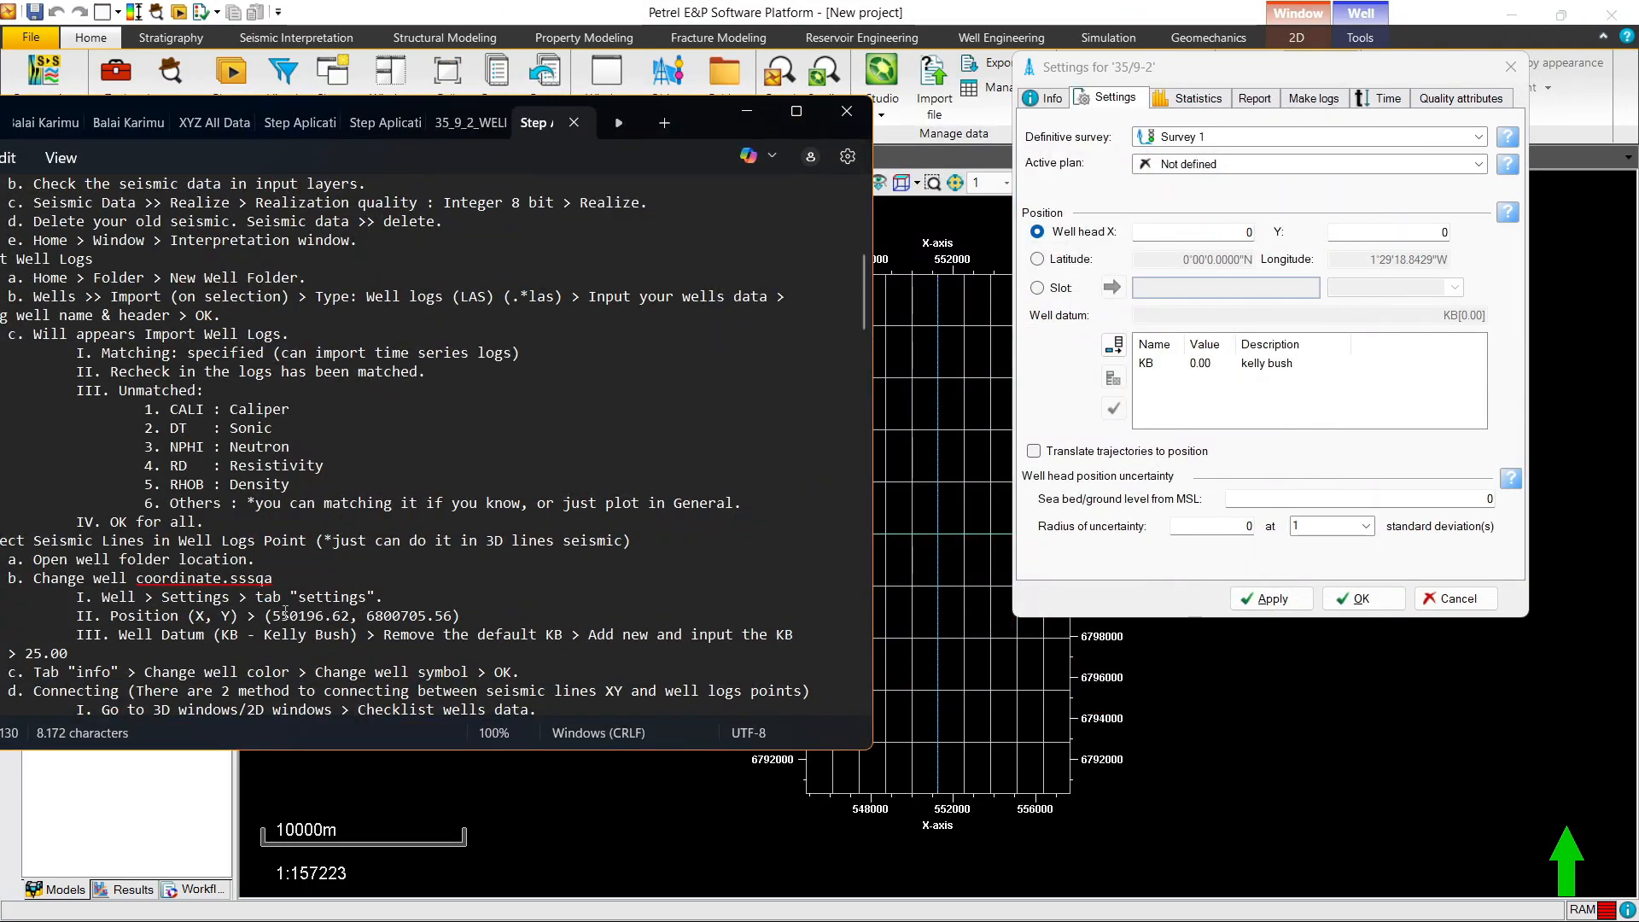
{"action": "left_click_drag", "start_coordinate": [705, 126], "coordinate": [821, 90]}
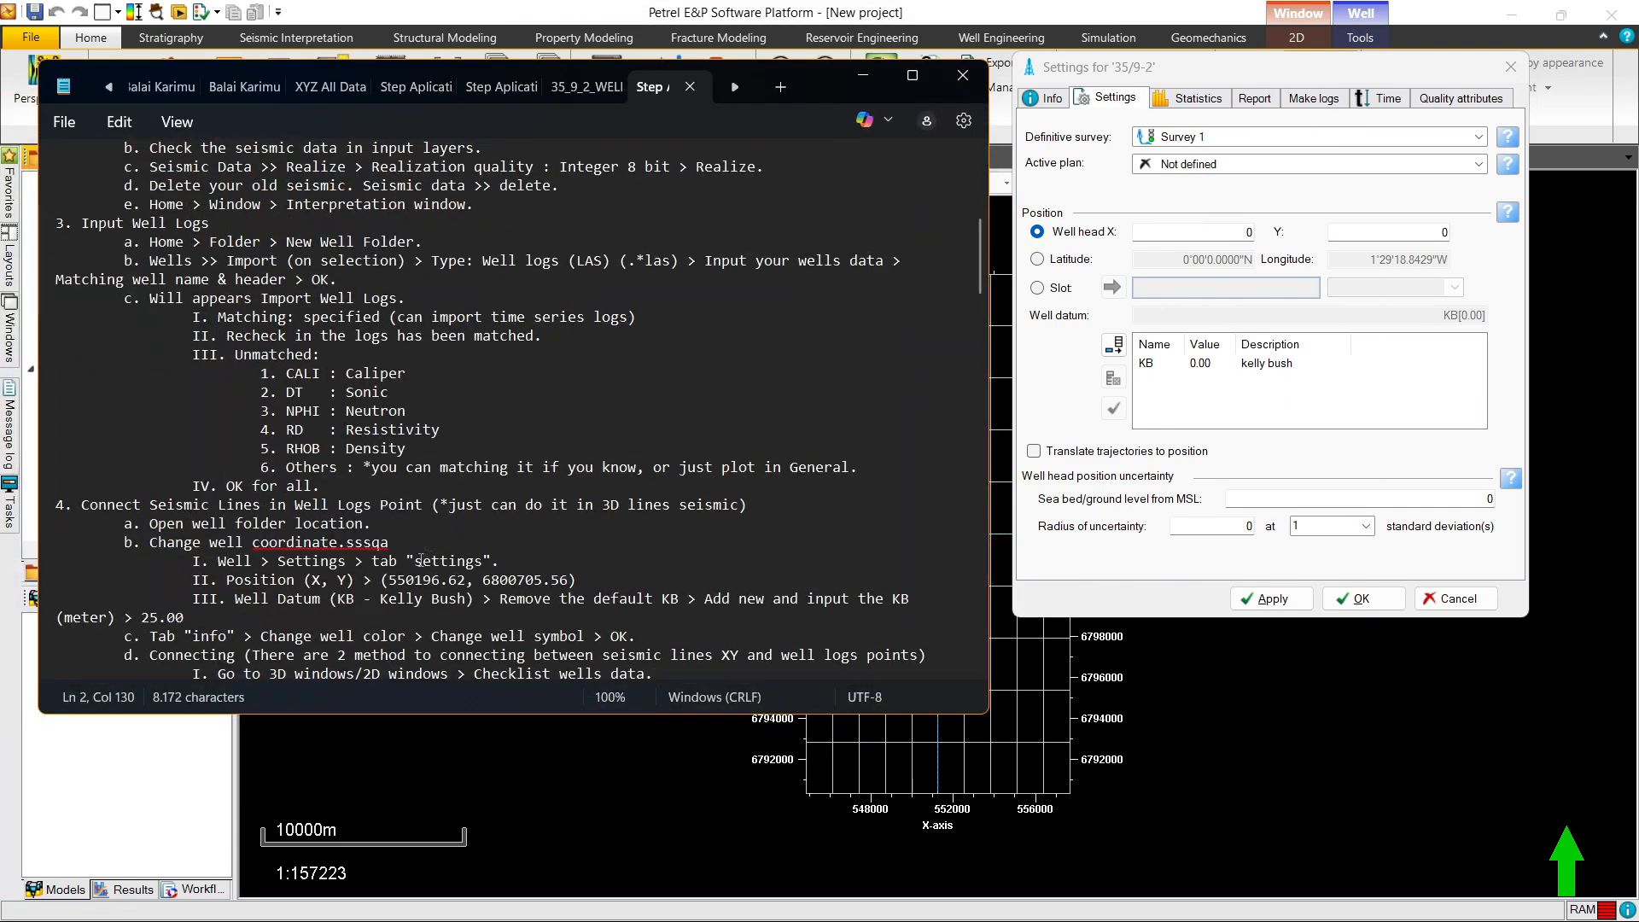
{"action": "left_click_drag", "start_coordinate": [392, 580], "coordinate": [459, 580]}
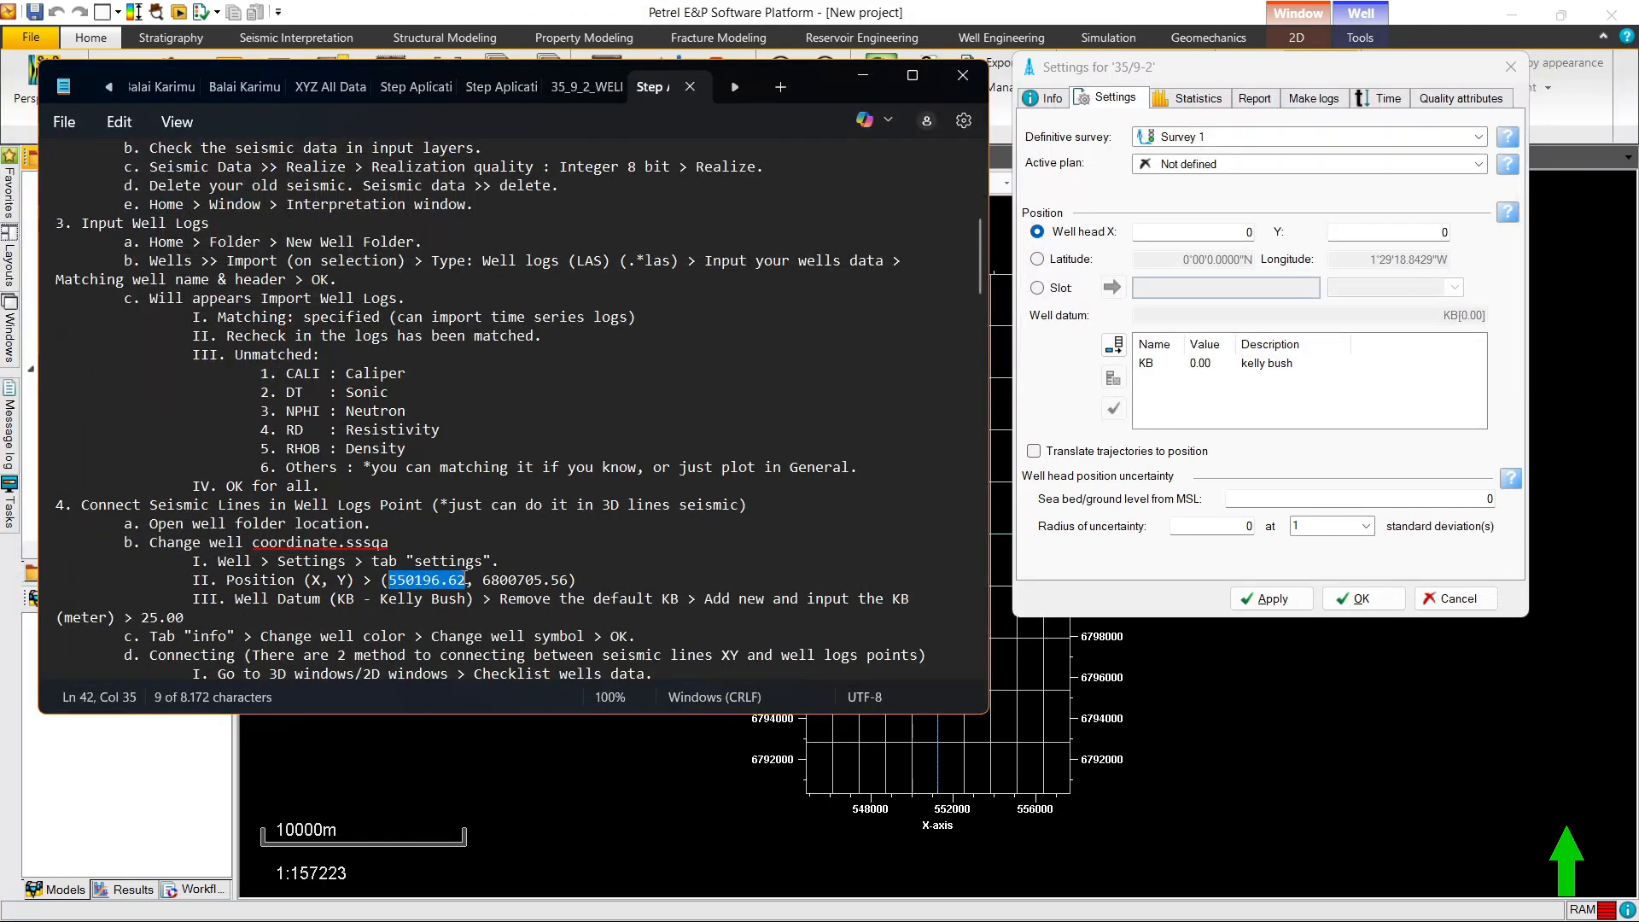
{"action": "left_click", "coordinate": [1222, 233]}
{"action": "type", "text": "550196.62"}
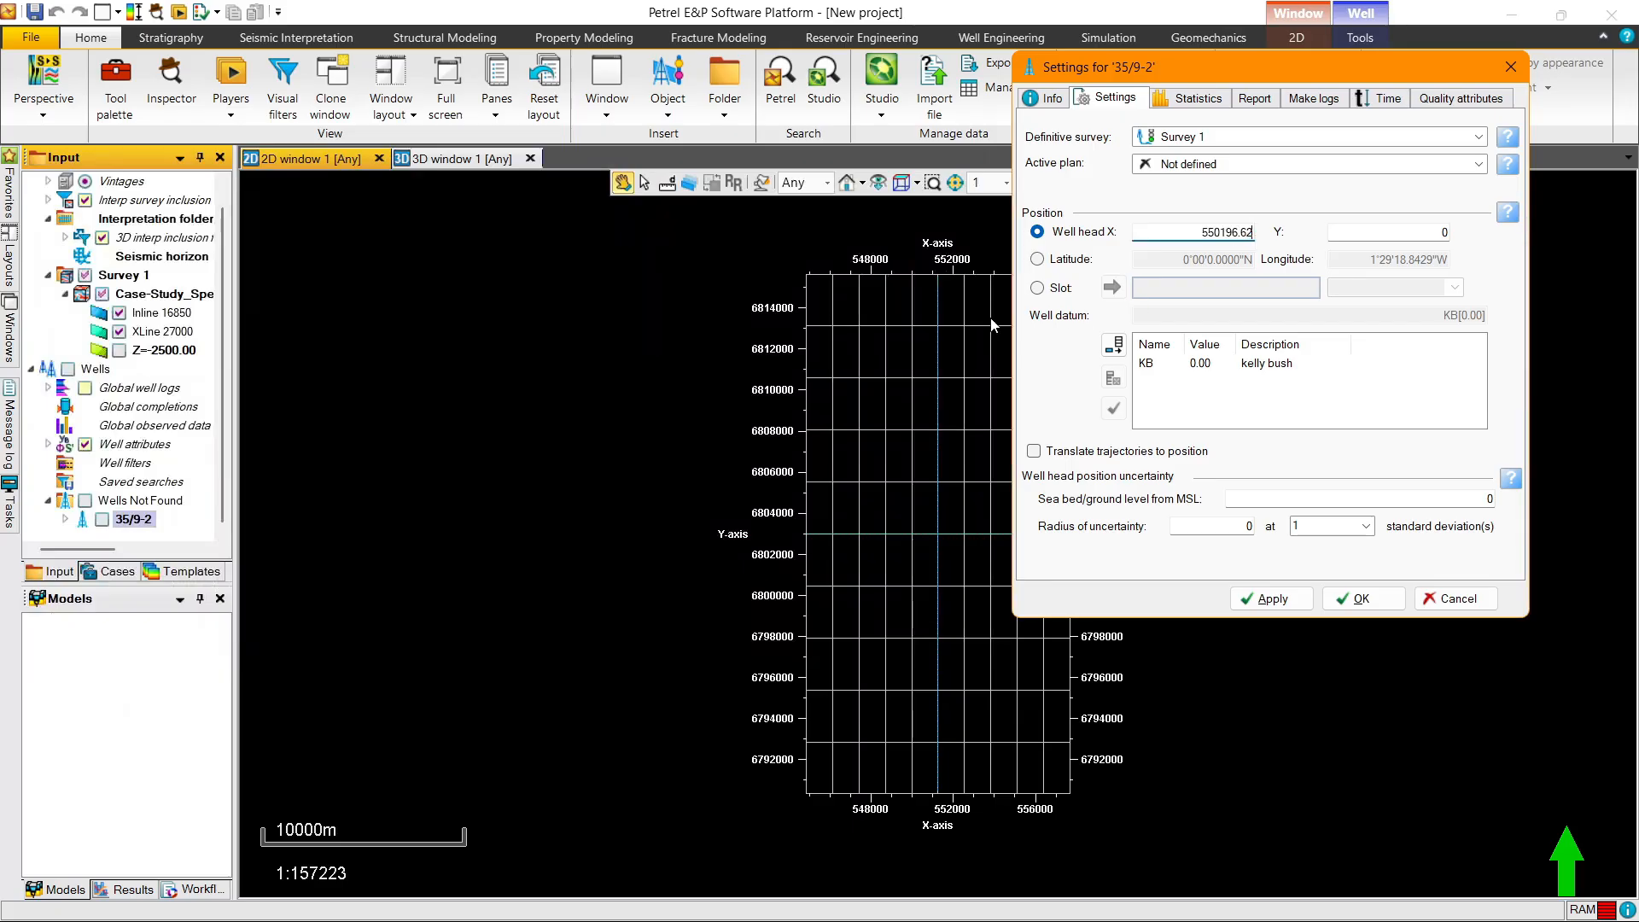
Step: Copy the Y coordinate from the workflow notes and set the well head Y to 6800705.56
{"action": "key", "text": "alt+Tab"}
{"action": "left_click_drag", "start_coordinate": [484, 581], "coordinate": [570, 579]}
{"action": "key", "text": "ctrl+c"}
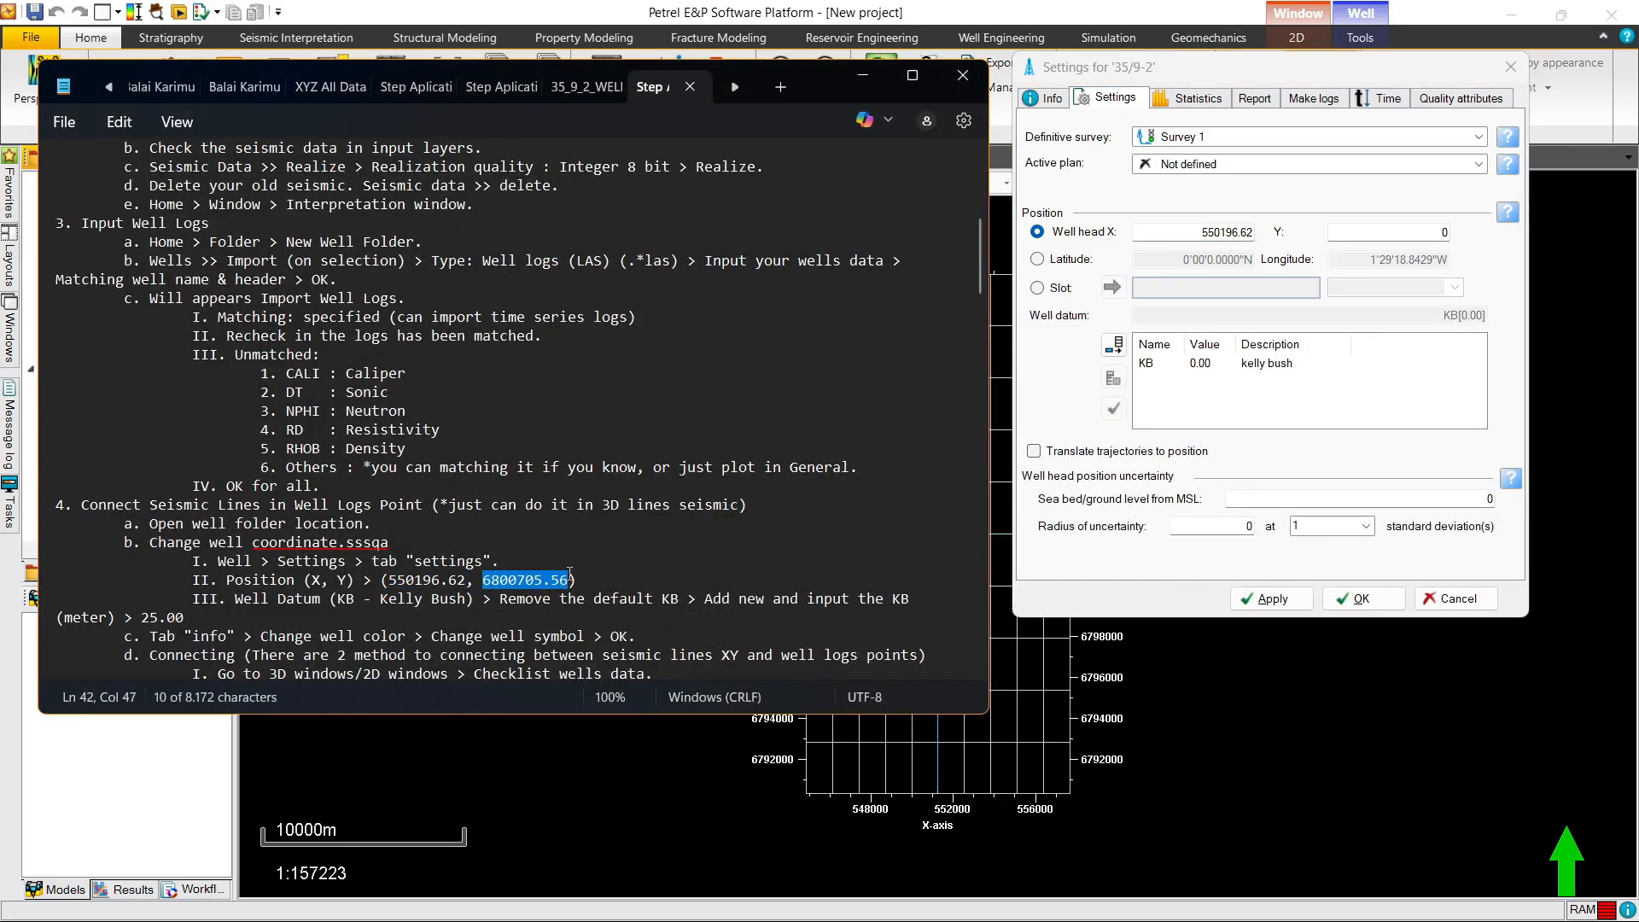
{"action": "left_click", "coordinate": [1432, 230]}
{"action": "key", "text": "ctrl+v"}
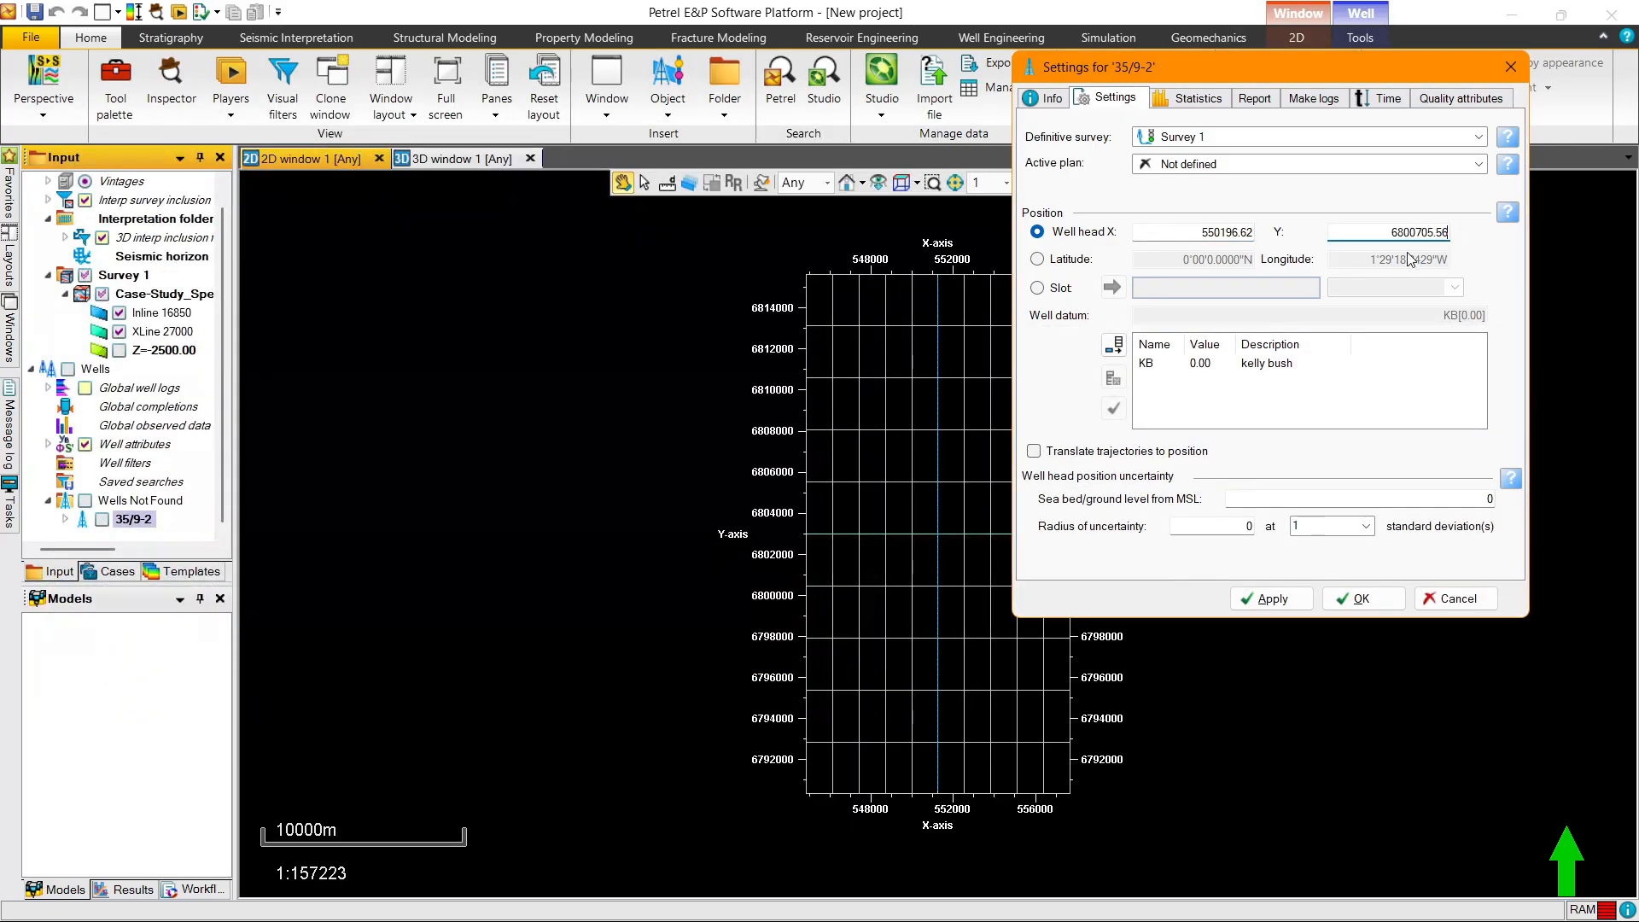
Step: Replace the default KB datum with a new Kelly bushing datum at an elevation of 25 from MSL
{"action": "left_click", "coordinate": [1166, 366]}
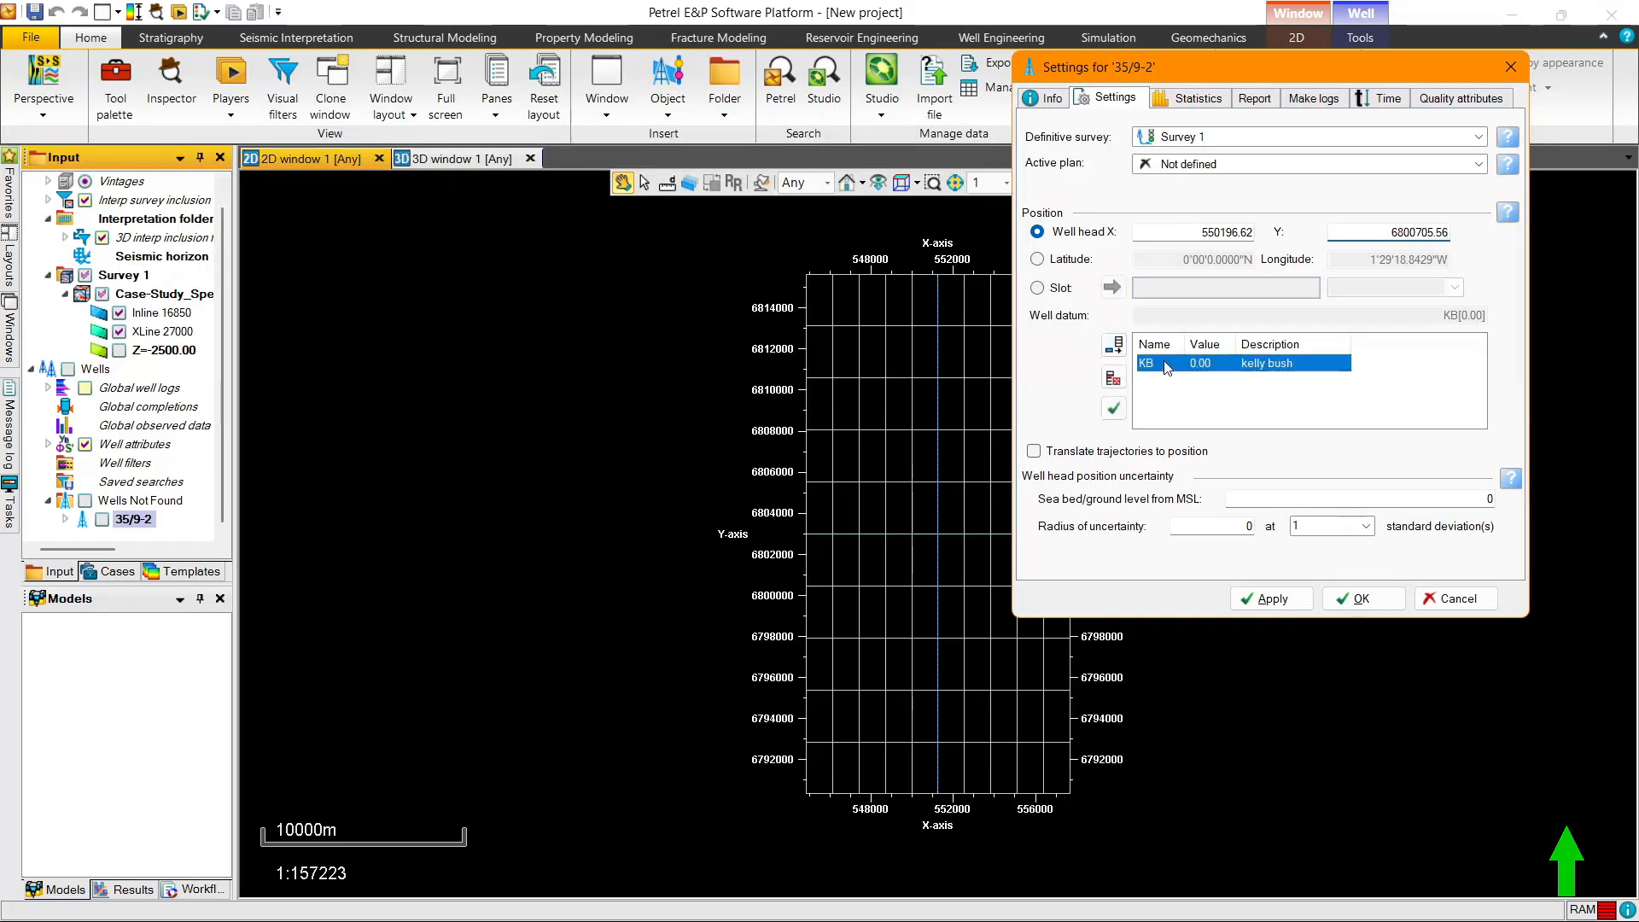
{"action": "left_click", "coordinate": [1122, 382]}
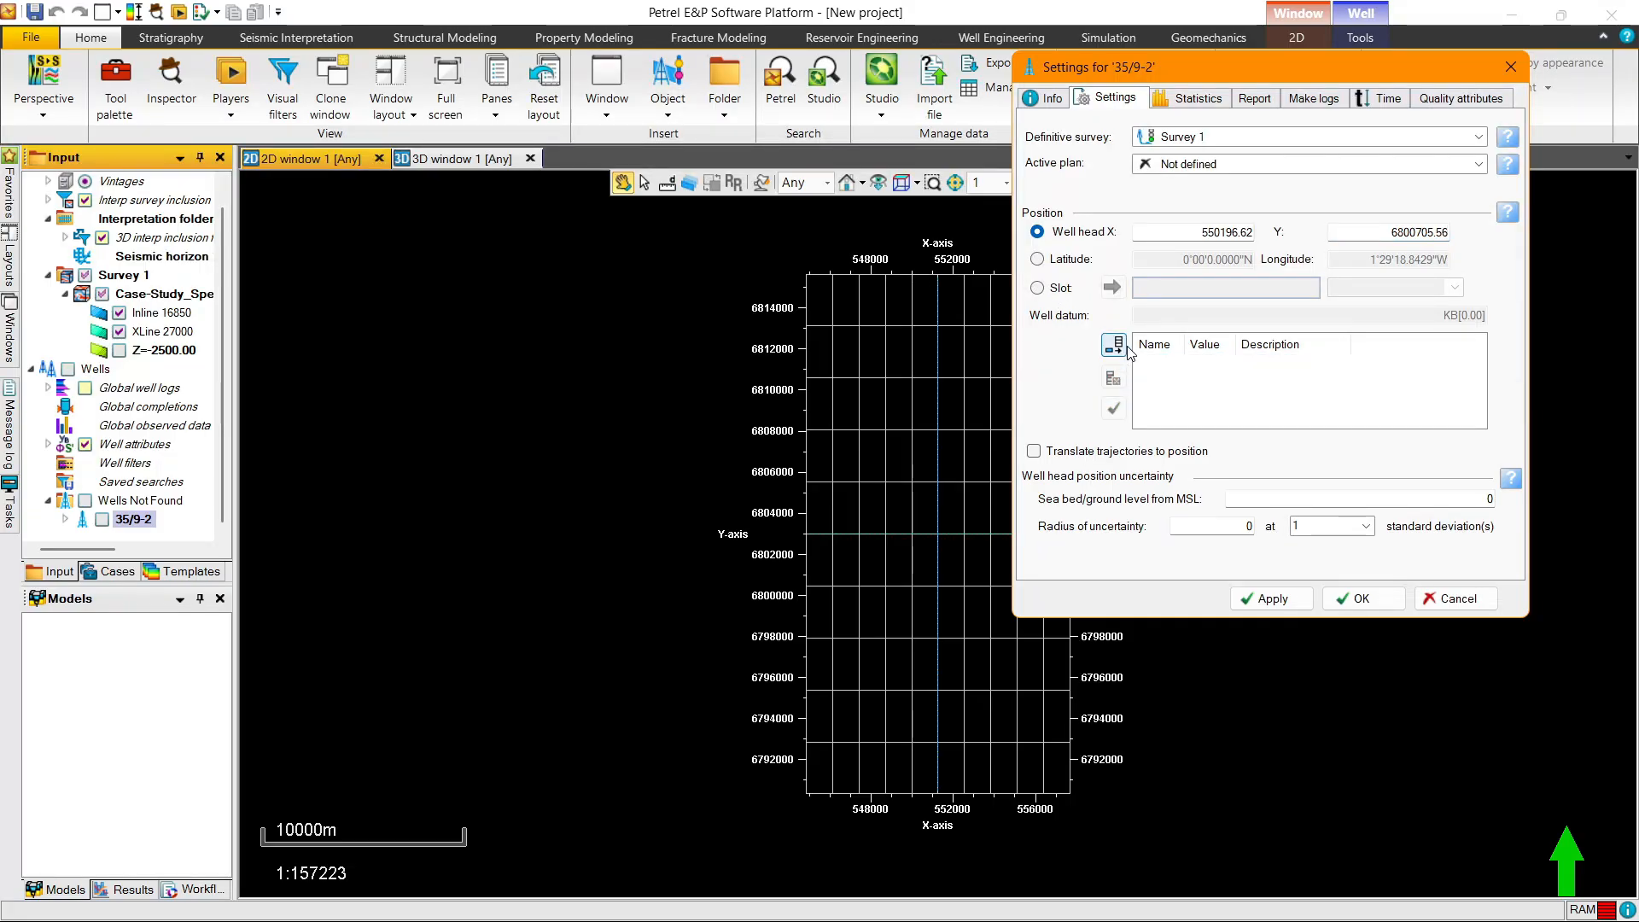
{"action": "left_click", "coordinate": [1118, 346]}
{"action": "key", "text": "alt+Tab"}
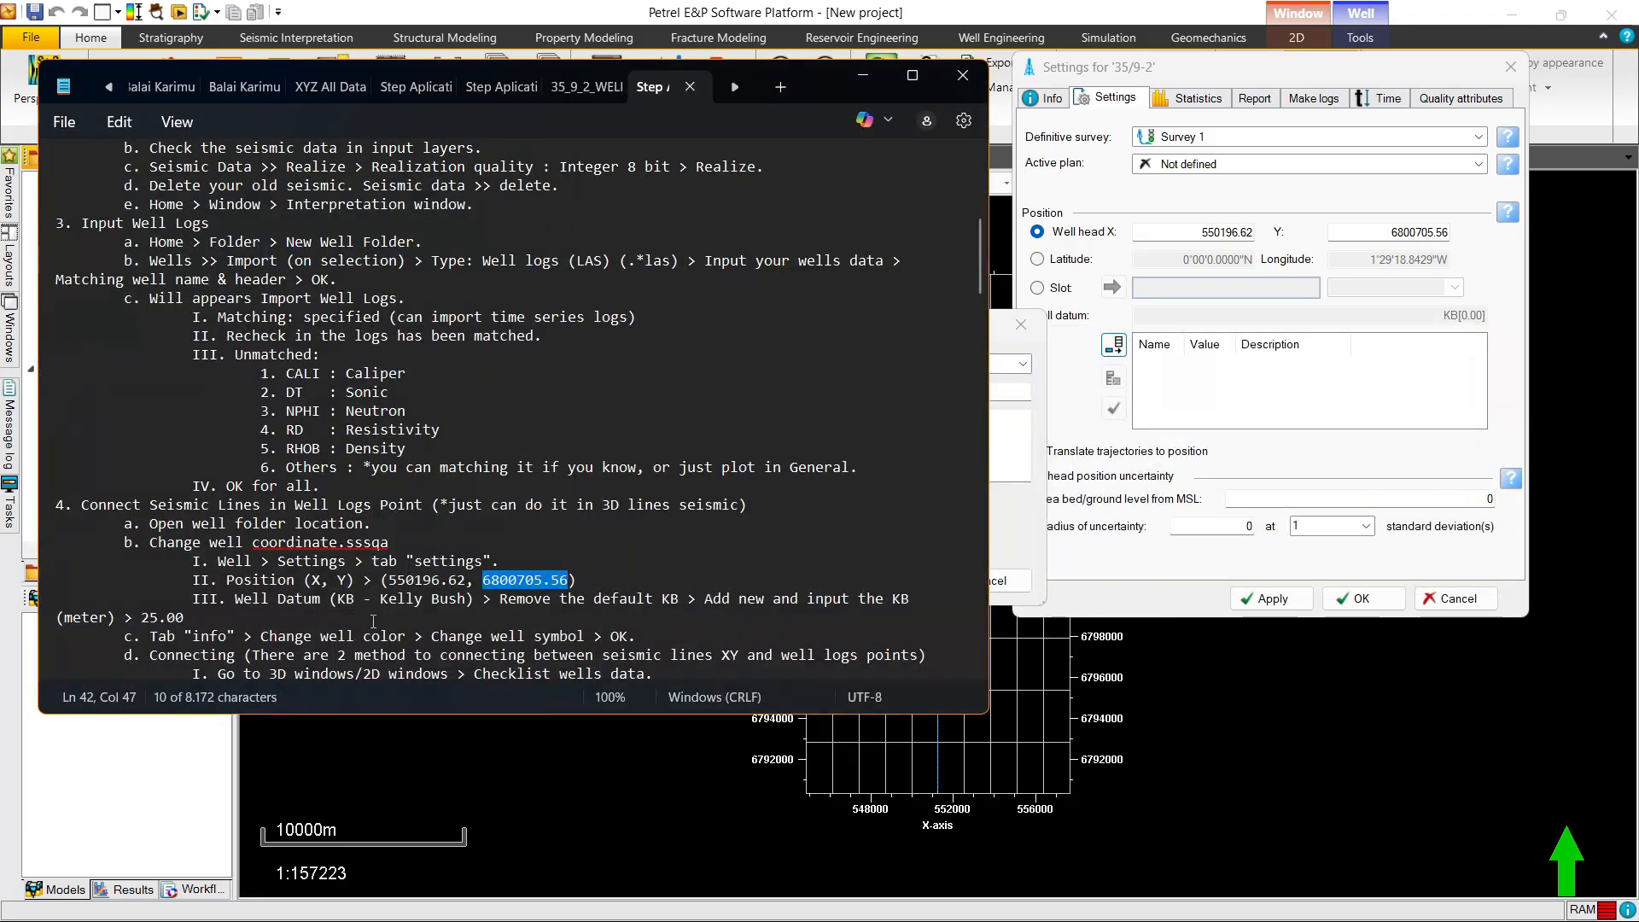
{"action": "left_click", "coordinate": [155, 618]}
{"action": "key", "text": "alt+Tab"}
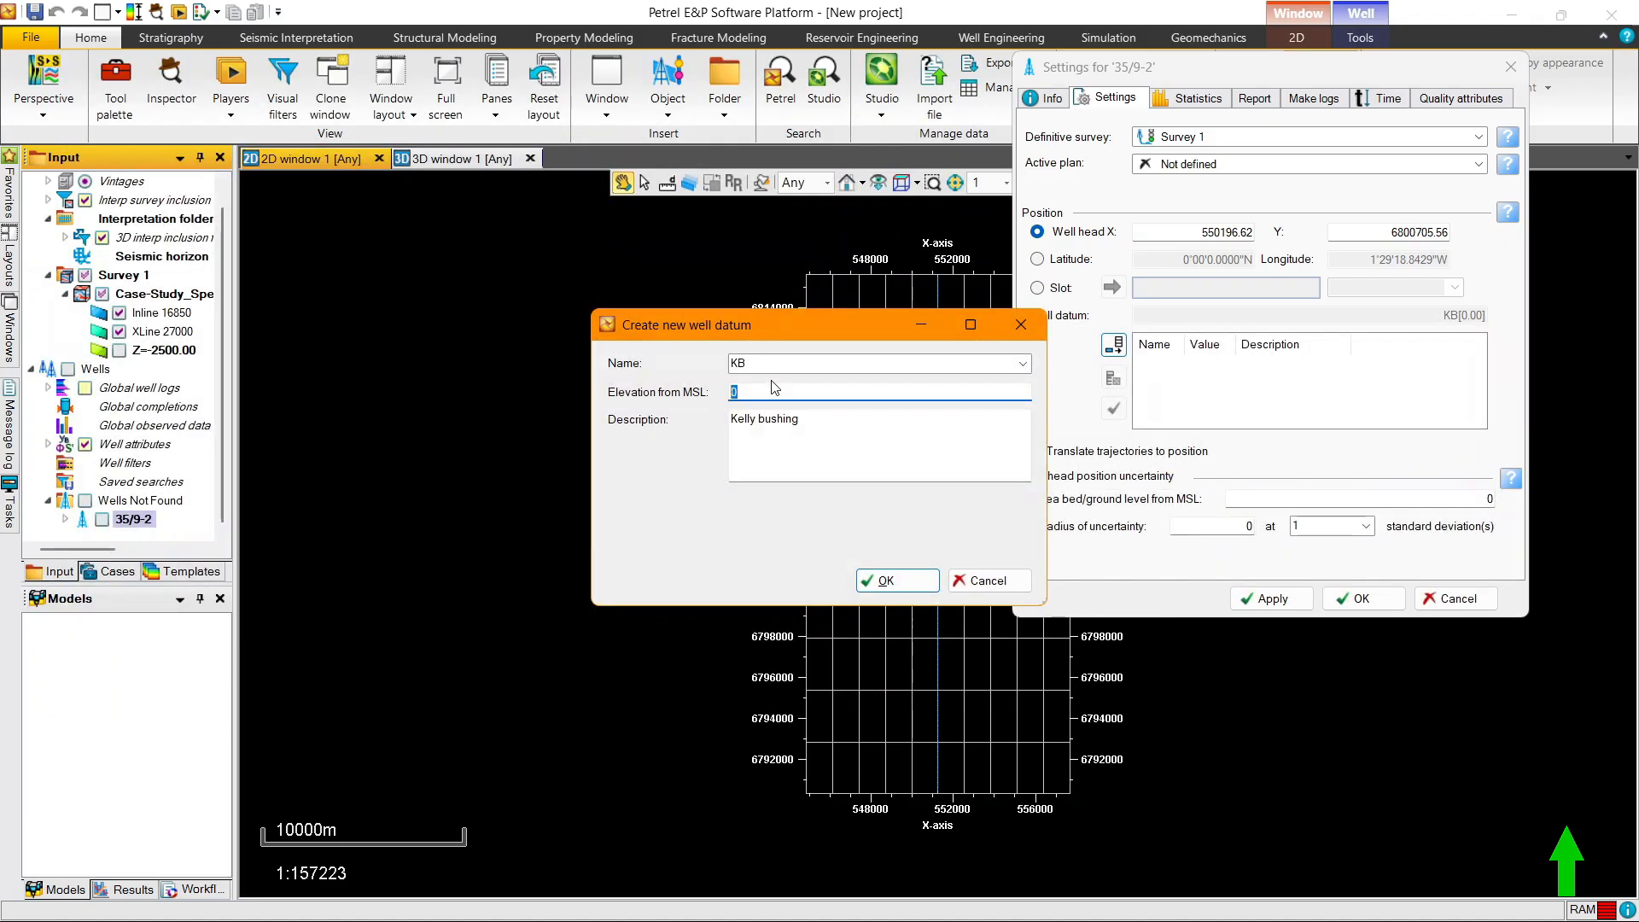
{"action": "type", "text": "25"}
{"action": "left_click", "coordinate": [885, 580]}
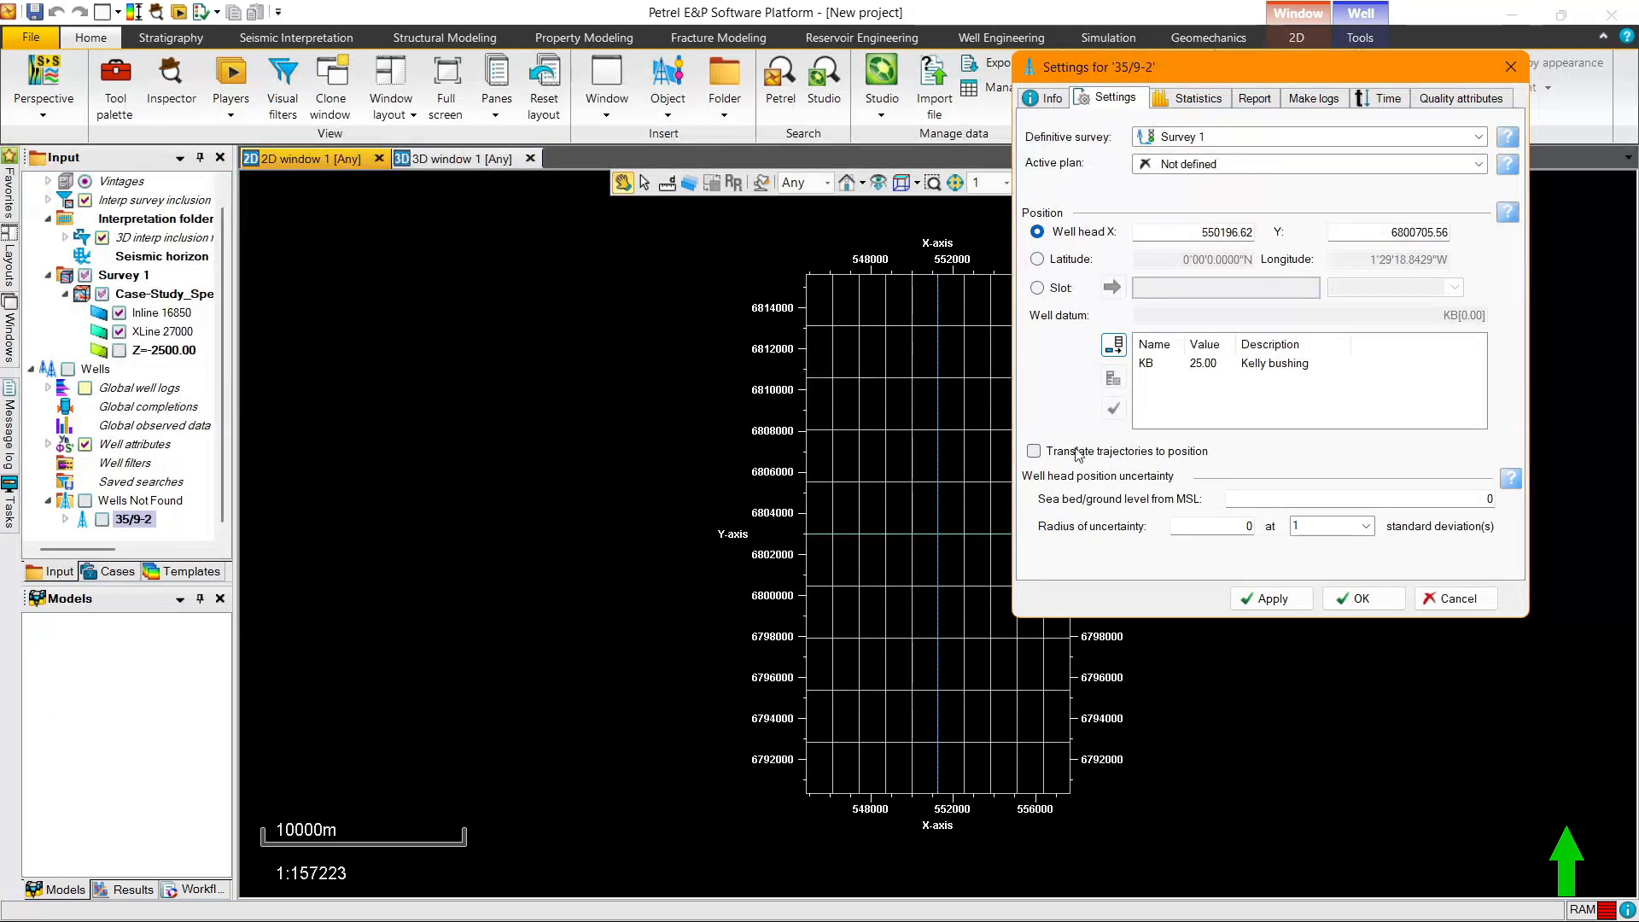
Step: Make the new KB entry the active well datum, keeping Survey 1 as the definitive survey, and confirm the well settings
{"action": "left_click", "coordinate": [1198, 364]}
{"action": "left_click", "coordinate": [1114, 410]}
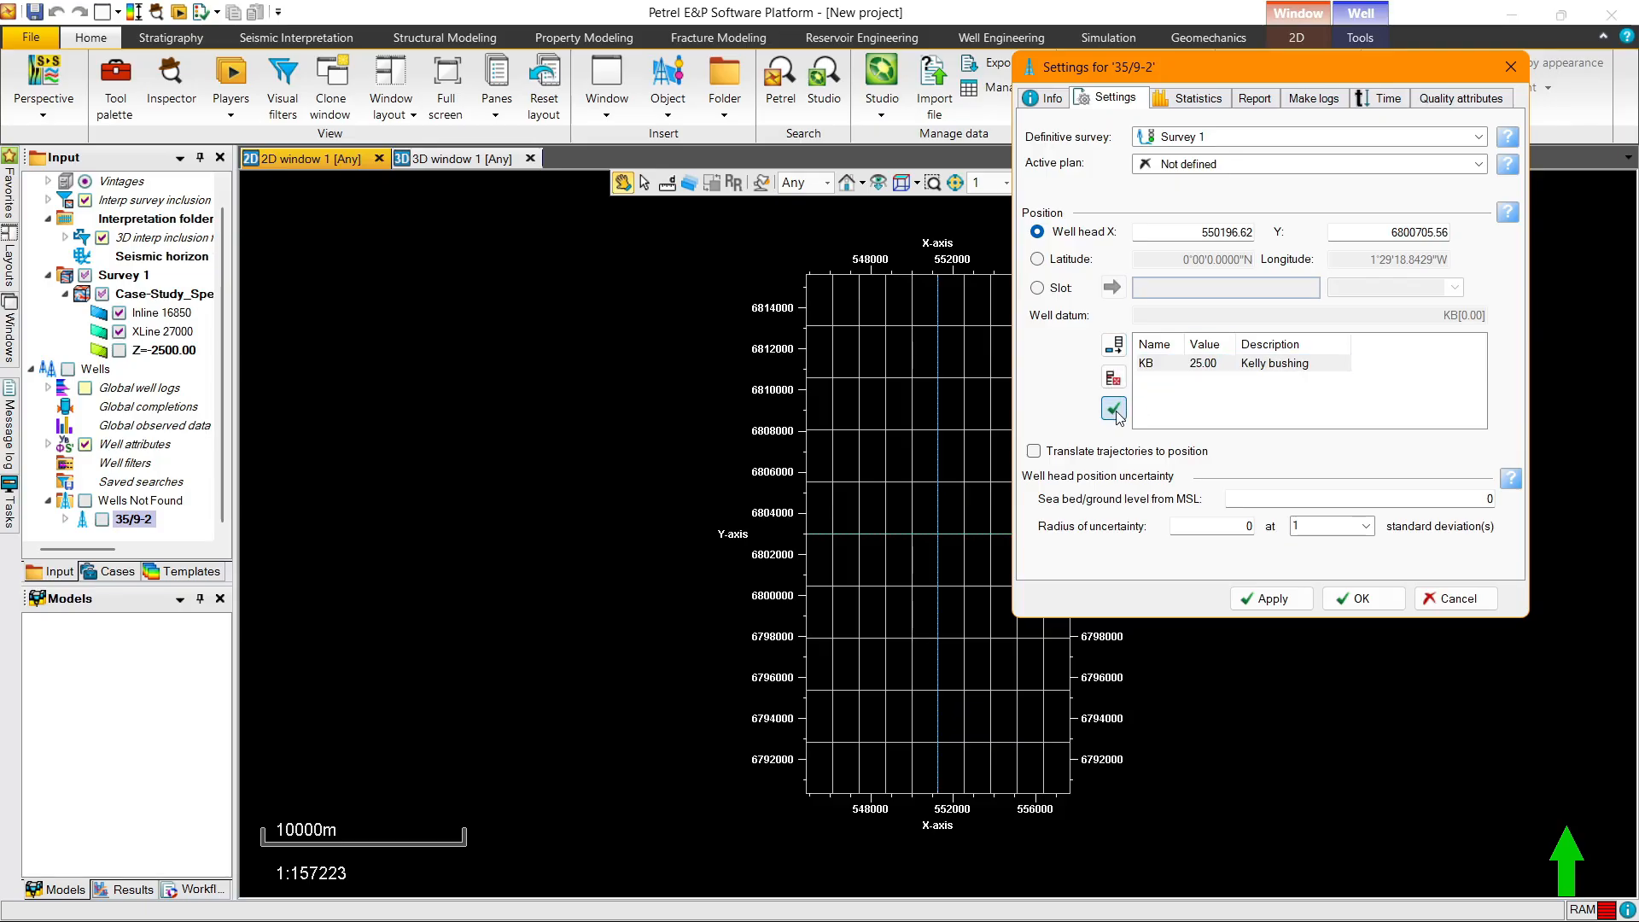
{"action": "left_click", "coordinate": [1217, 164]}
{"action": "left_click", "coordinate": [1218, 179]}
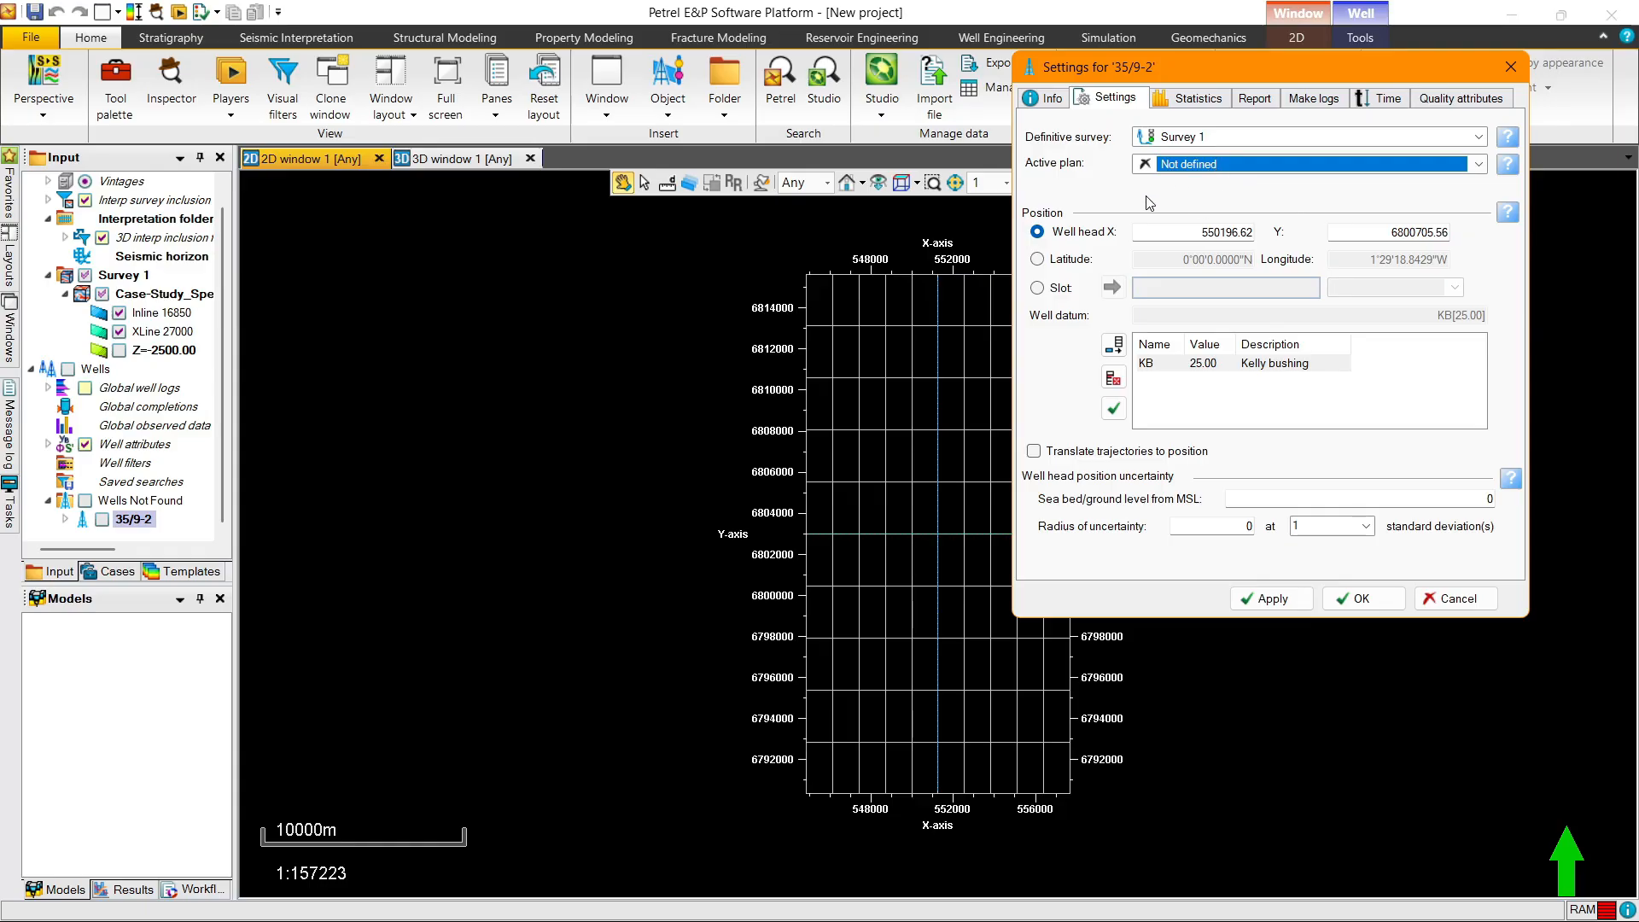
{"action": "left_click", "coordinate": [1199, 141]}
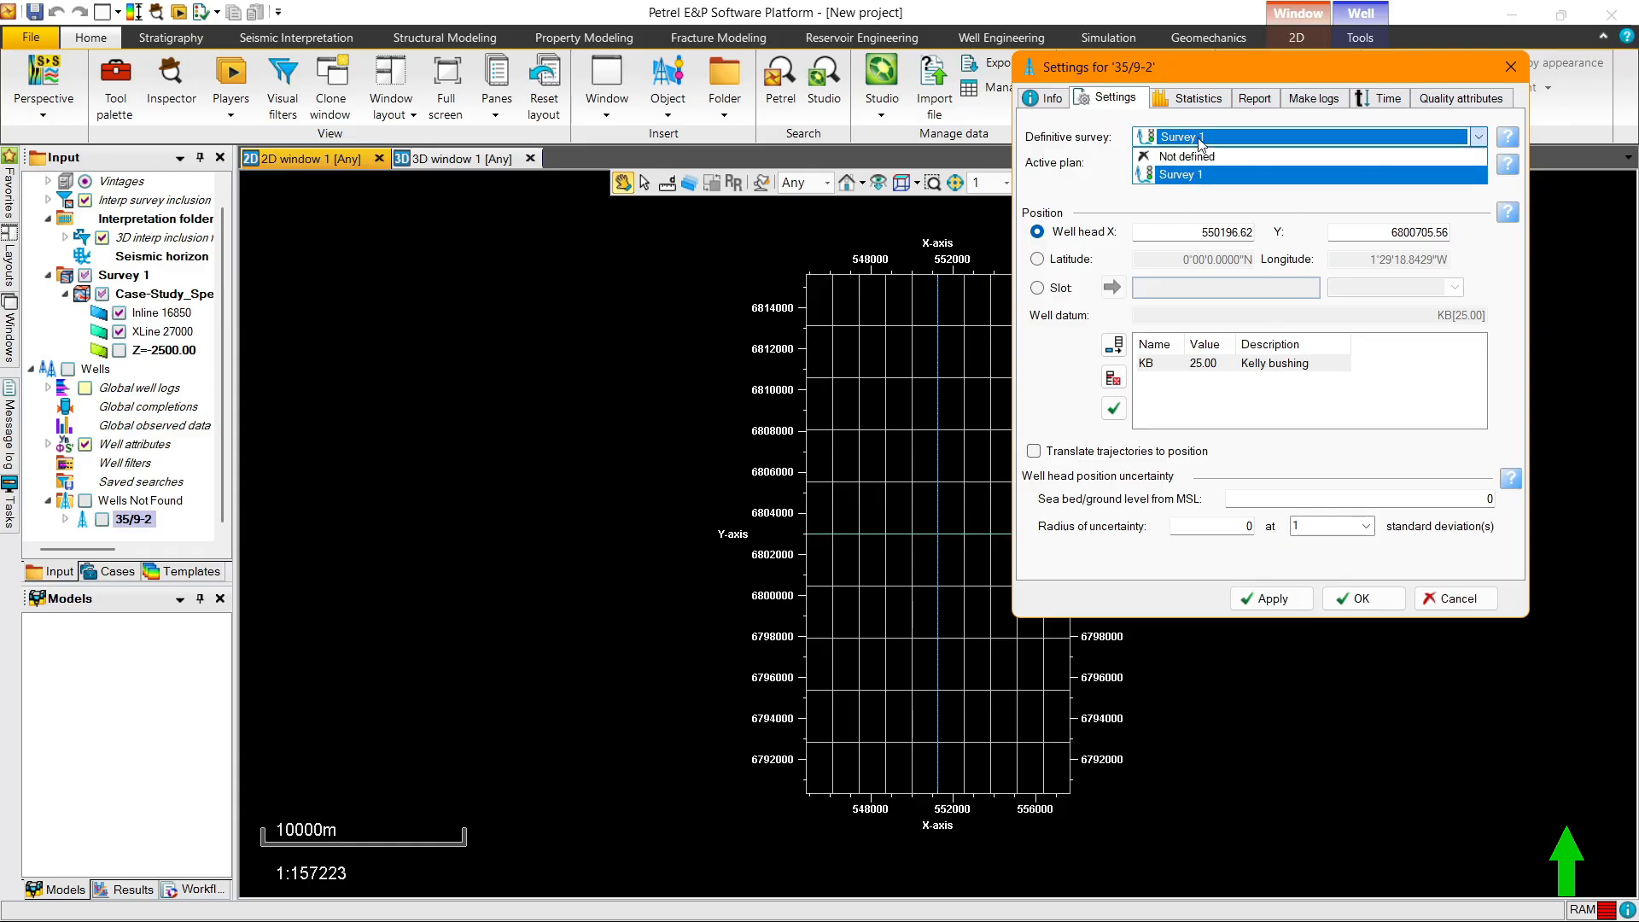
{"action": "left_click", "coordinate": [1201, 143]}
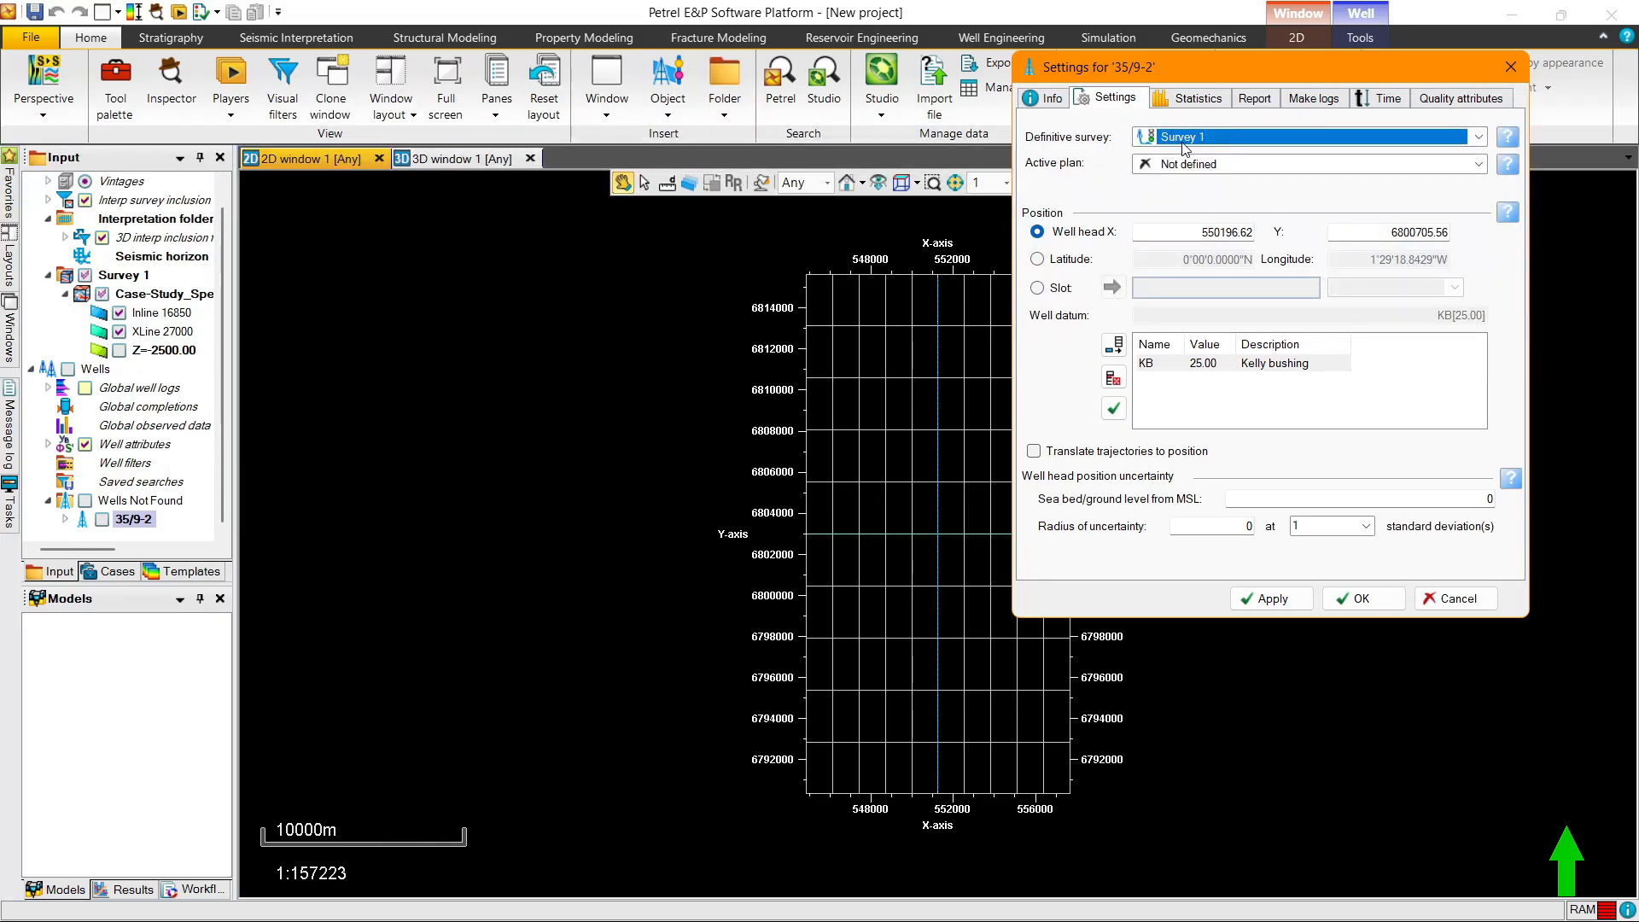
{"action": "left_click", "coordinate": [1360, 602]}
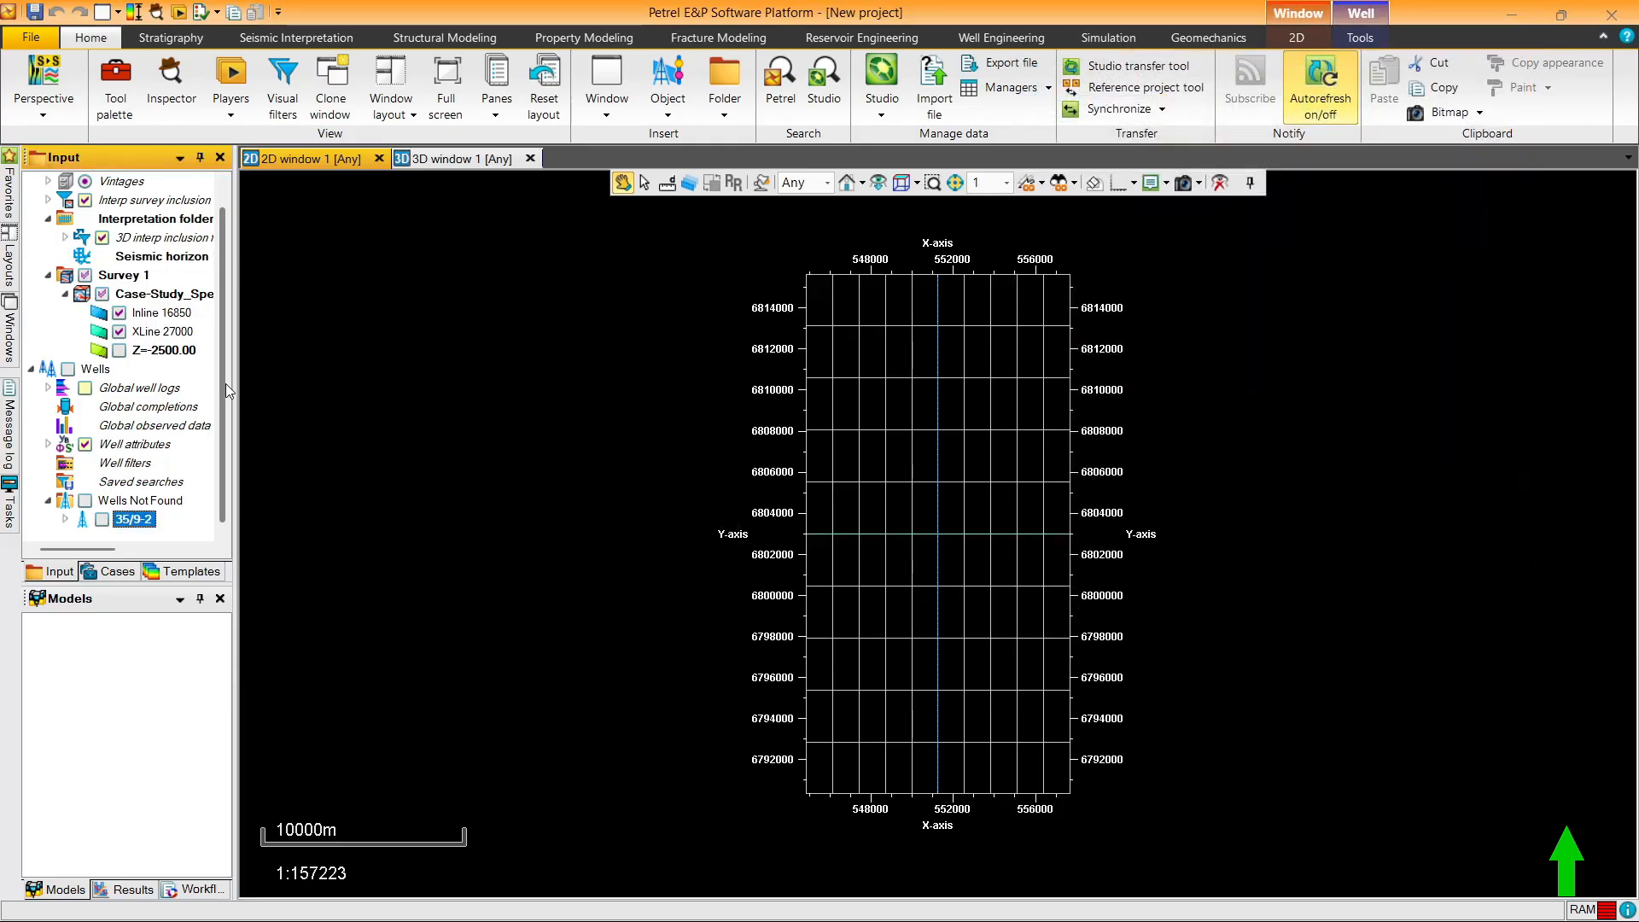
Step: Expand well 35/9-2 and its surveys and plans in the project tree to expose Survey 1
{"action": "left_click", "coordinate": [66, 520]}
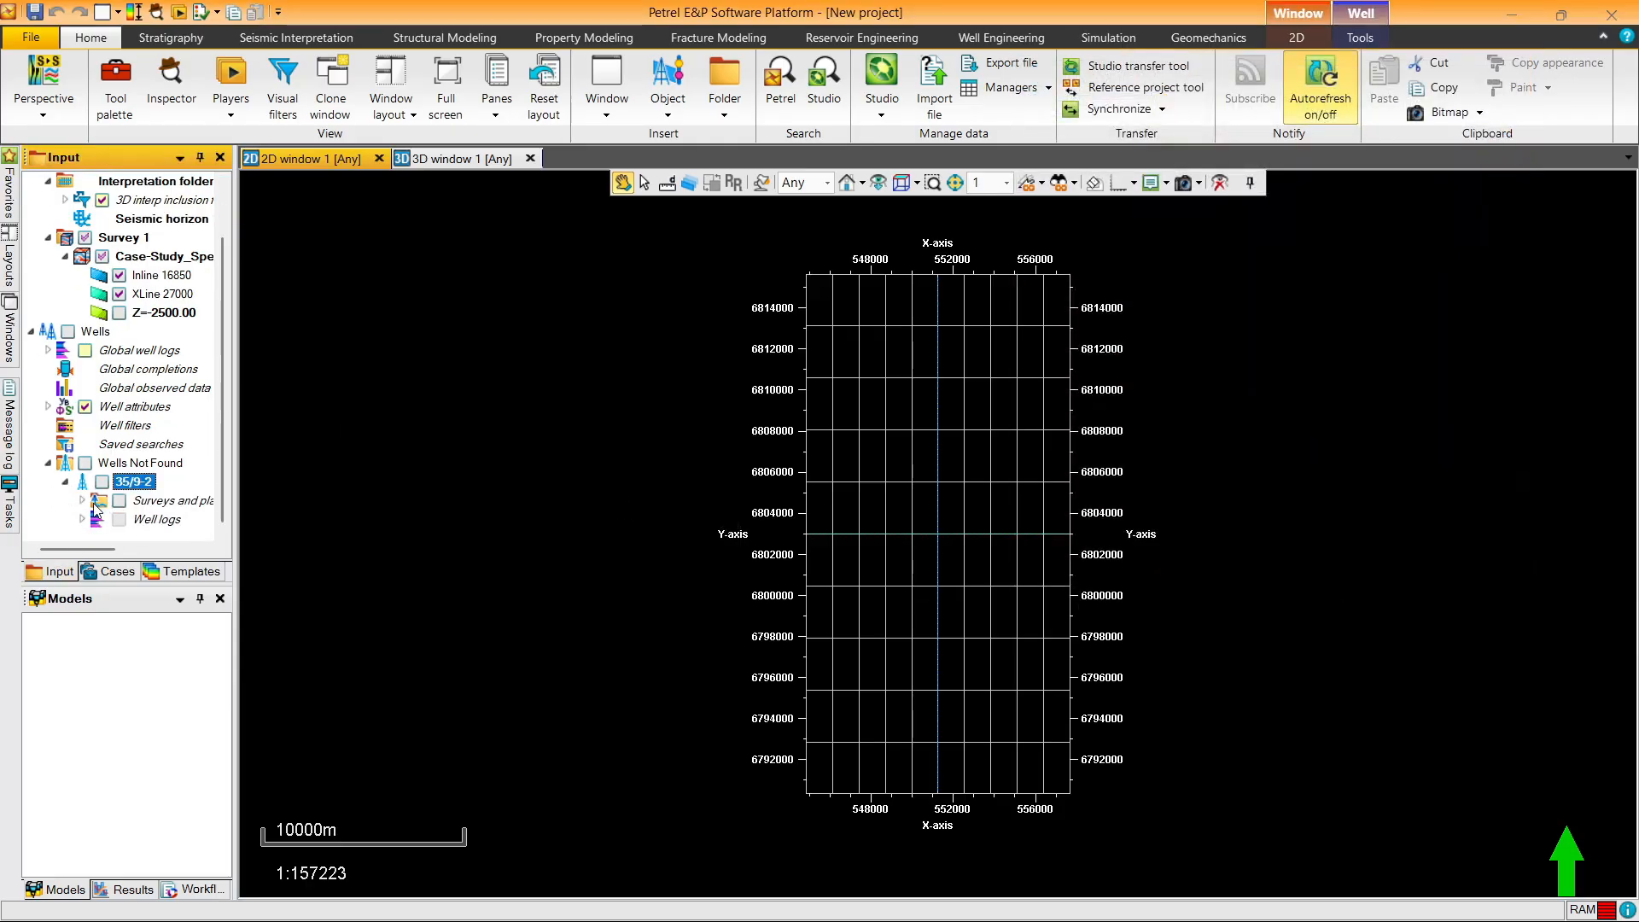
{"action": "left_click", "coordinate": [82, 500]}
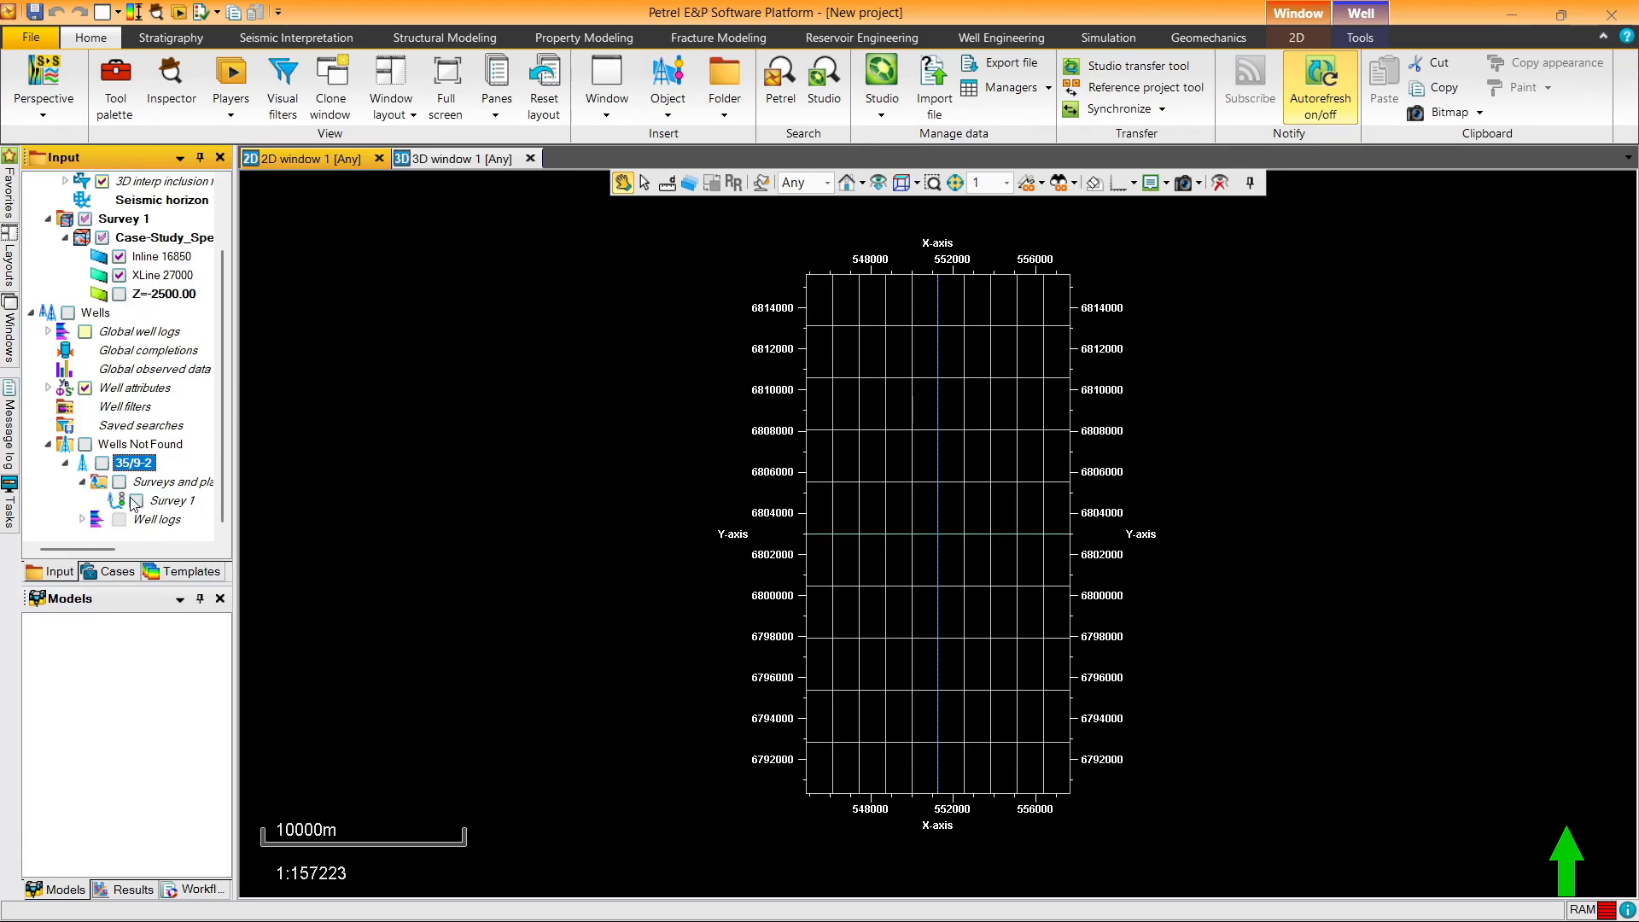
{"action": "scroll", "coordinate": [941, 475], "scroll_direction": "up", "scroll_amount": 3}
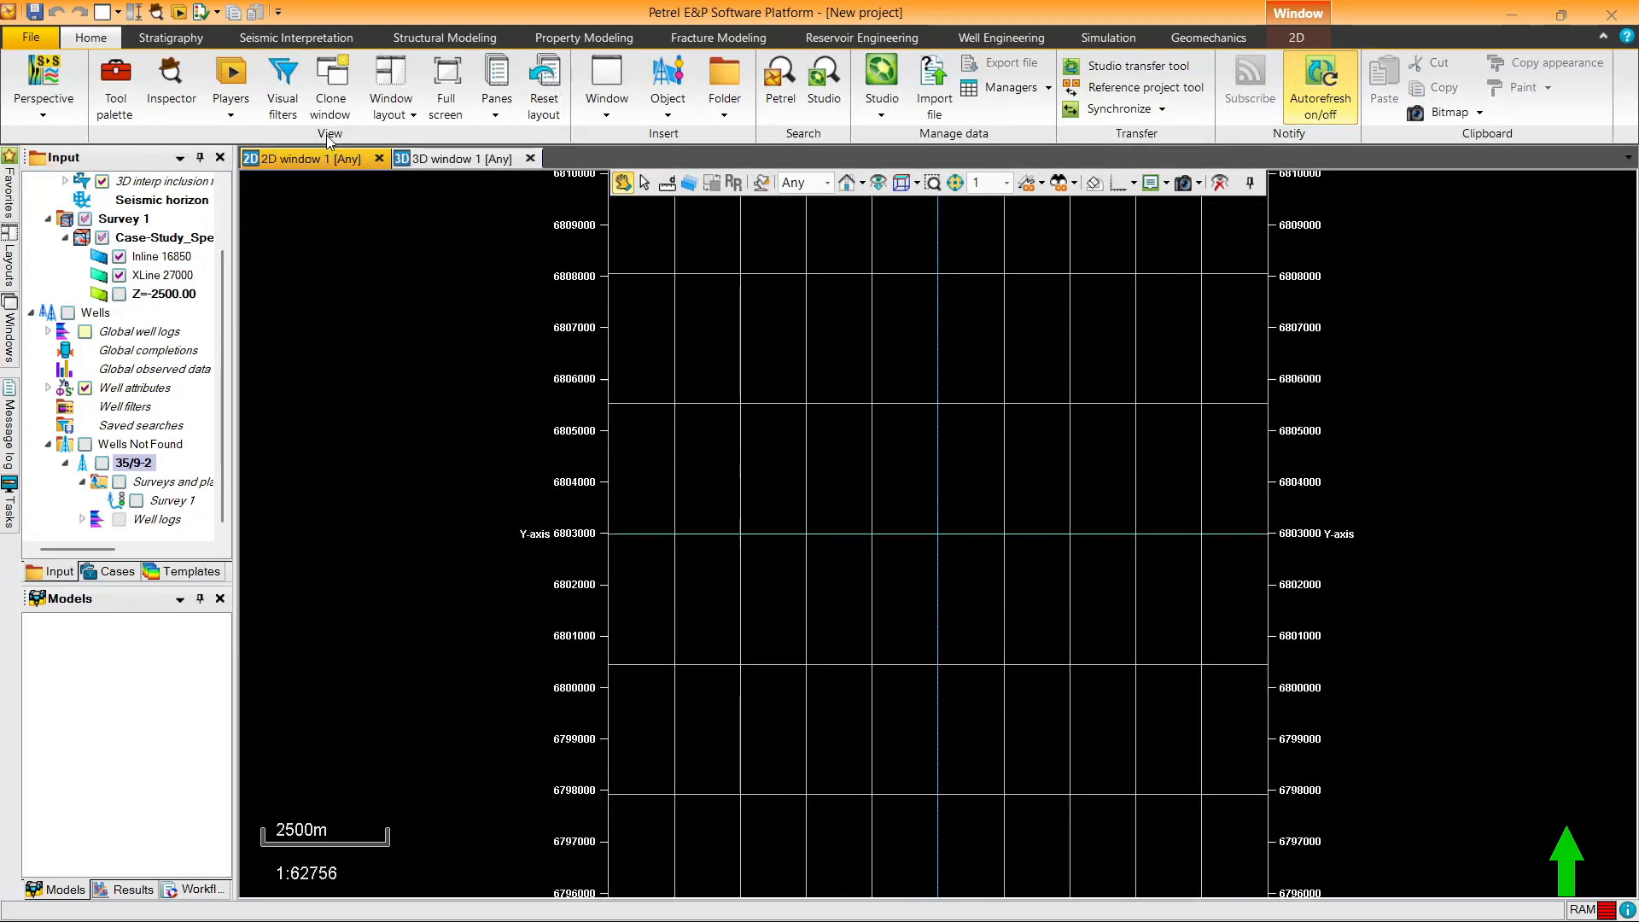
Step: Display well 35/9-2 among the seismic intersections in the 3D window
{"action": "left_click", "coordinate": [444, 159]}
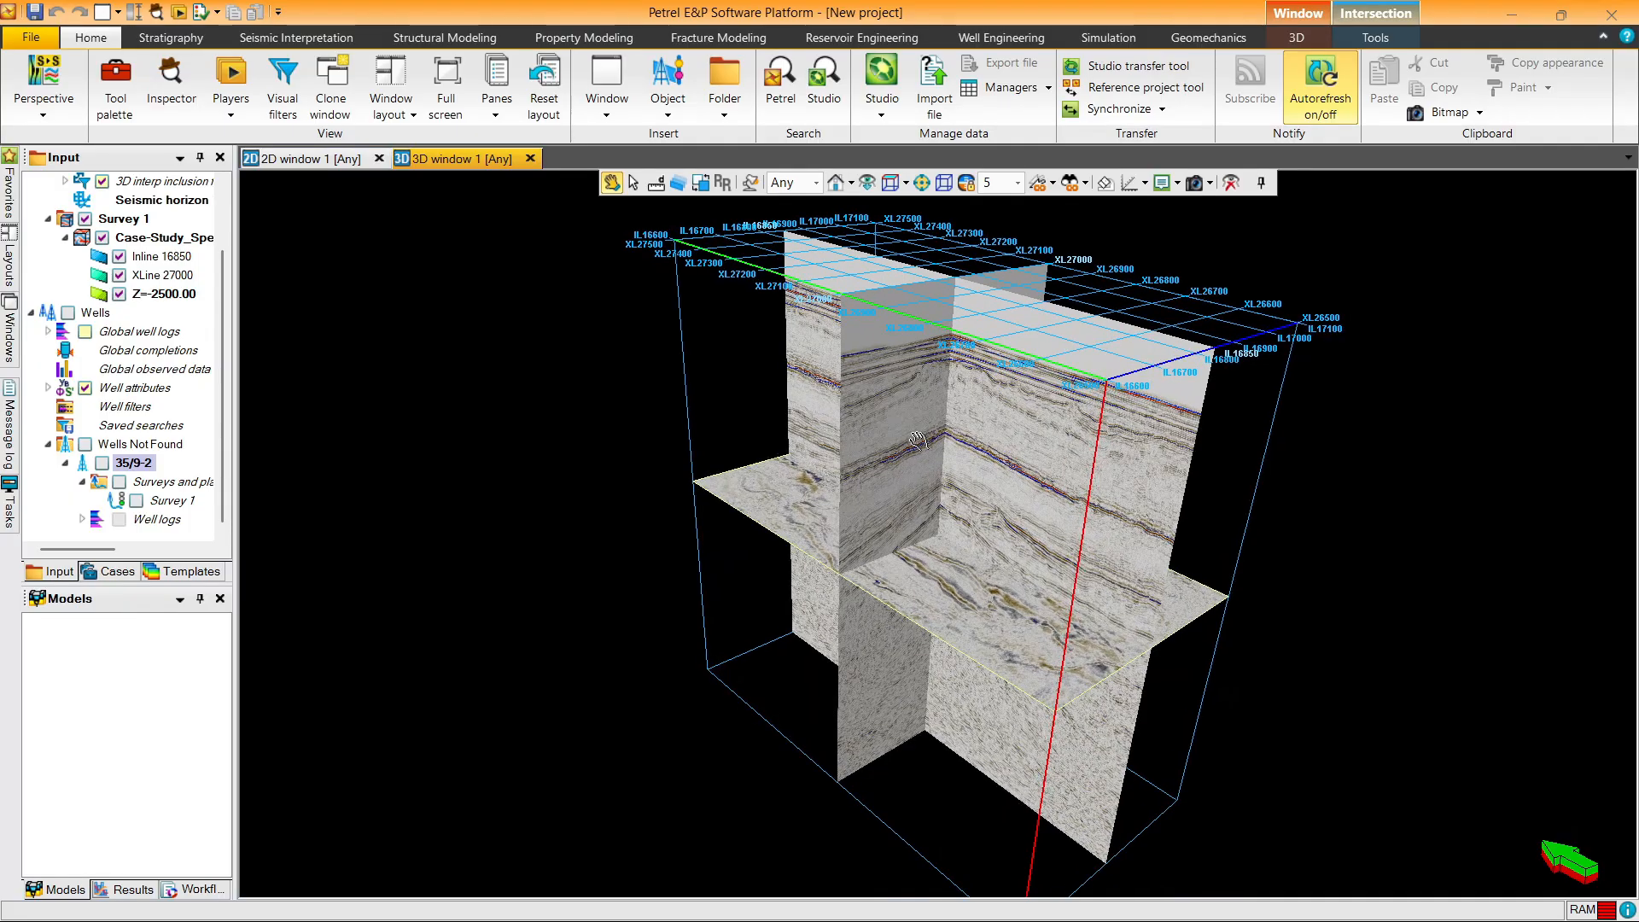
{"action": "left_click_drag", "start_coordinate": [917, 440], "coordinate": [907, 540]}
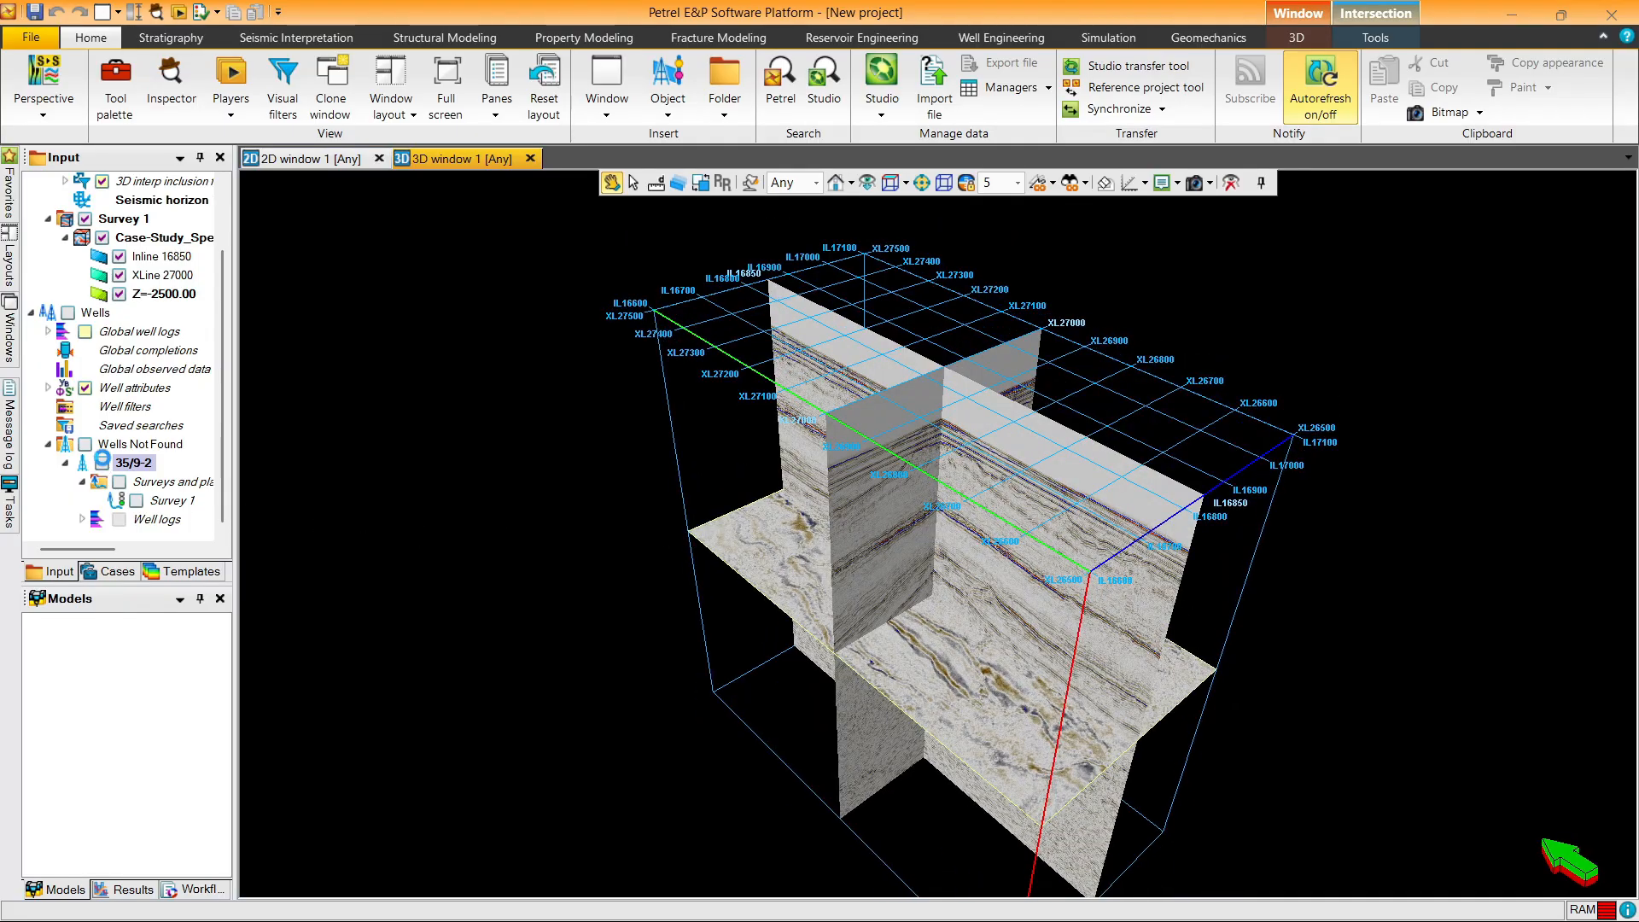
{"action": "left_click_drag", "start_coordinate": [924, 427], "coordinate": [975, 456]}
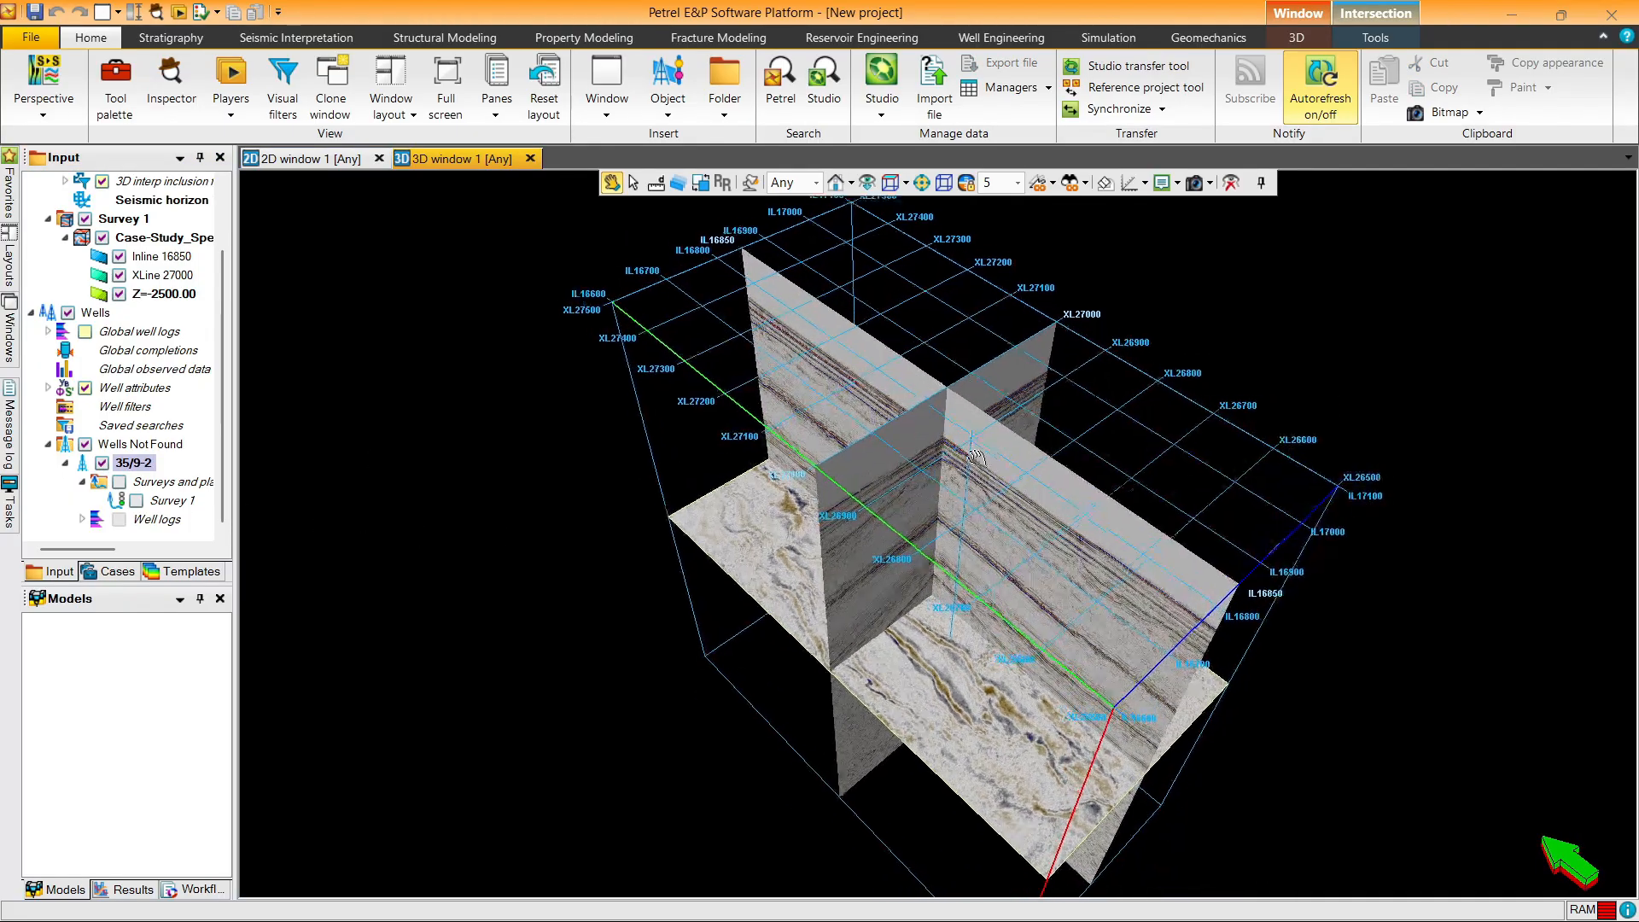
{"action": "scroll", "coordinate": [976, 457], "scroll_direction": "up", "scroll_amount": 5}
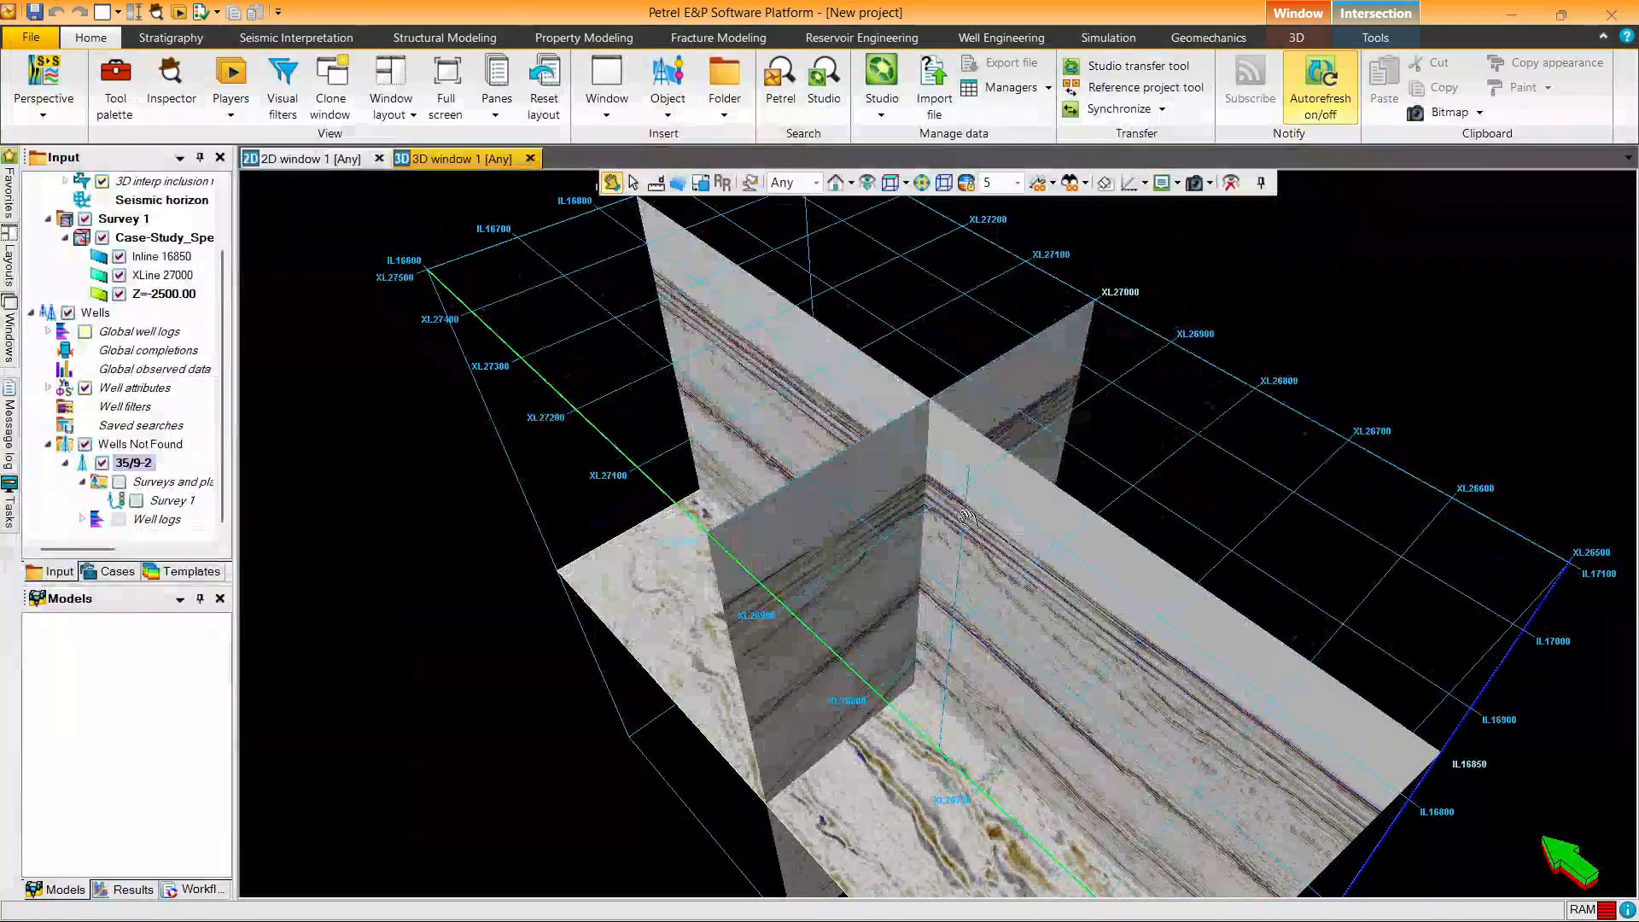
{"action": "scroll", "coordinate": [967, 517], "scroll_direction": "up", "scroll_amount": 8}
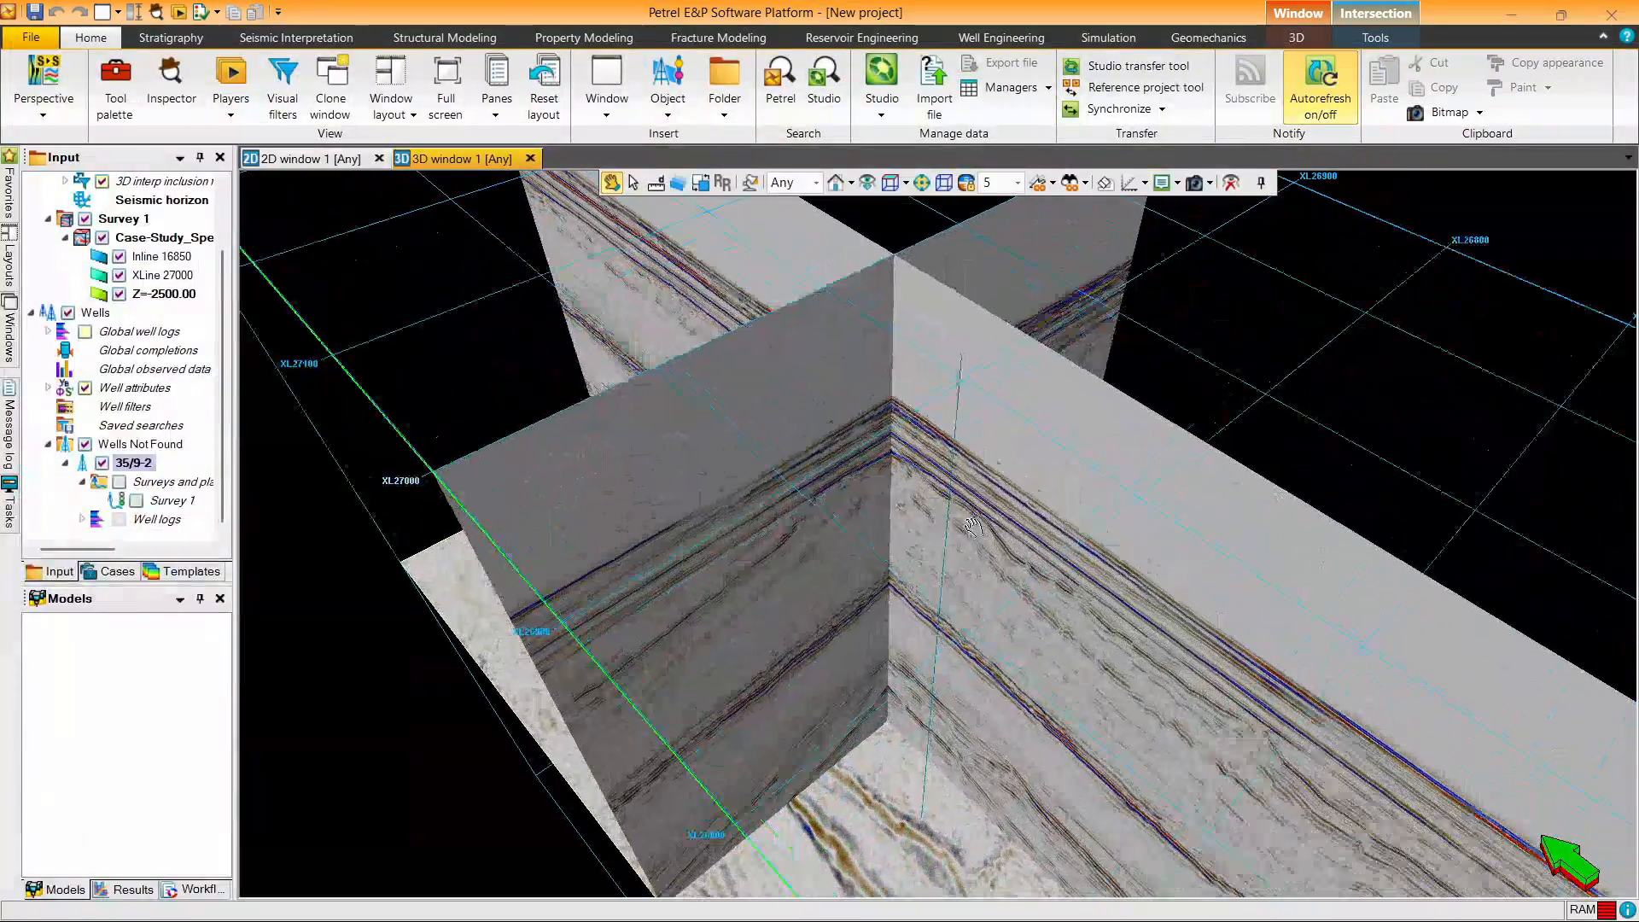
{"action": "left_click", "coordinate": [132, 462]}
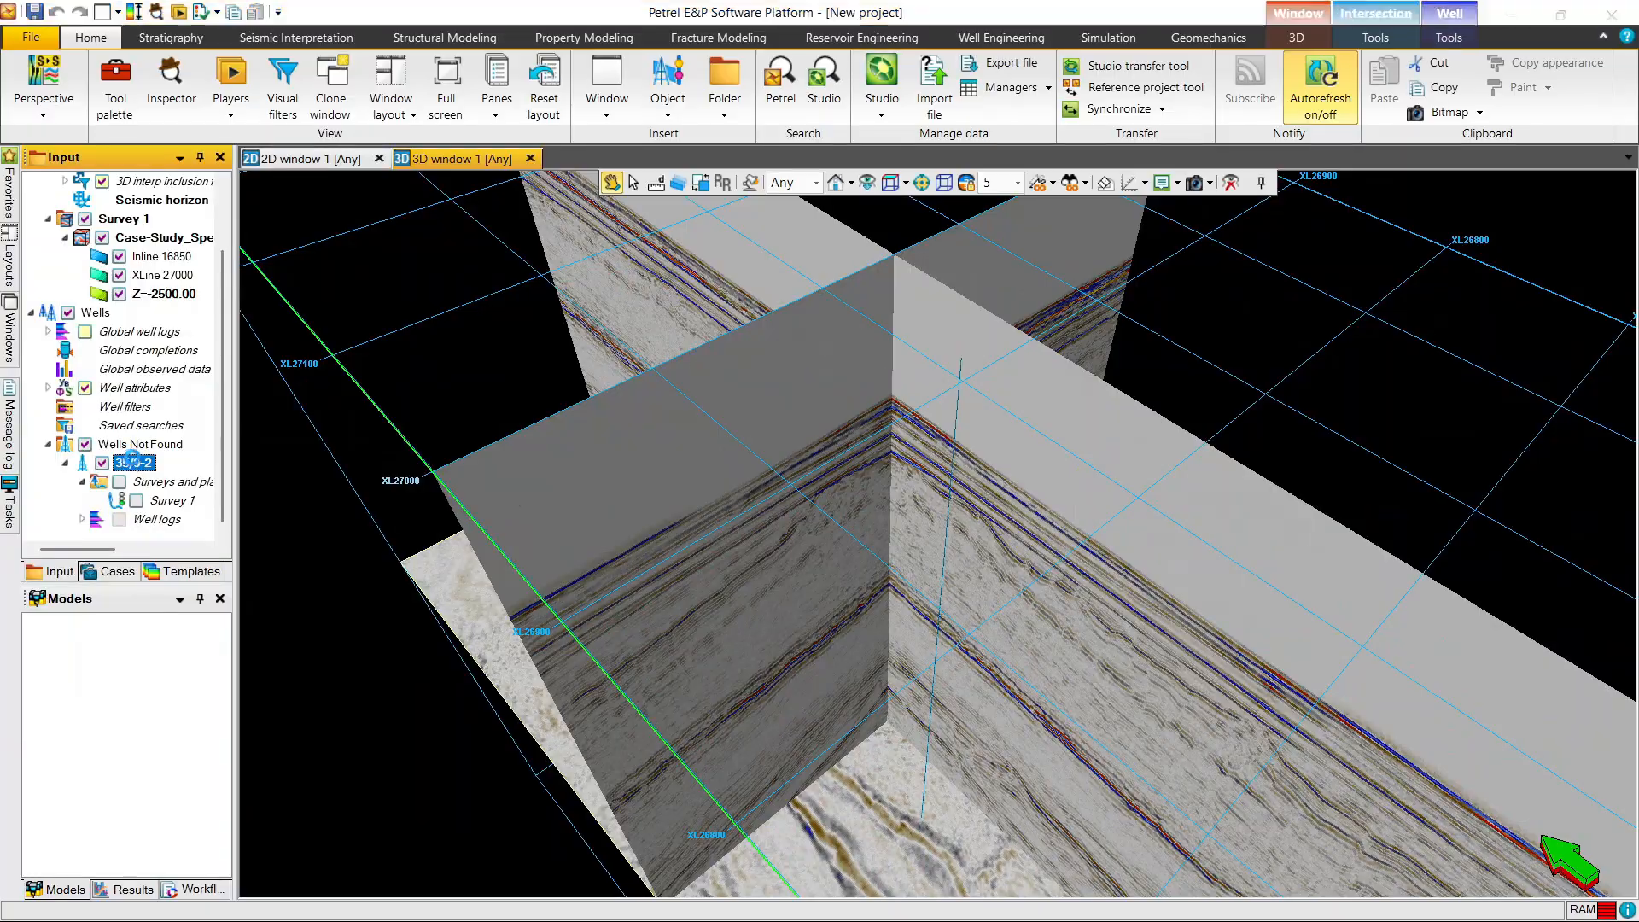
{"action": "left_click_drag", "start_coordinate": [1187, 73], "coordinate": [323, 69]}
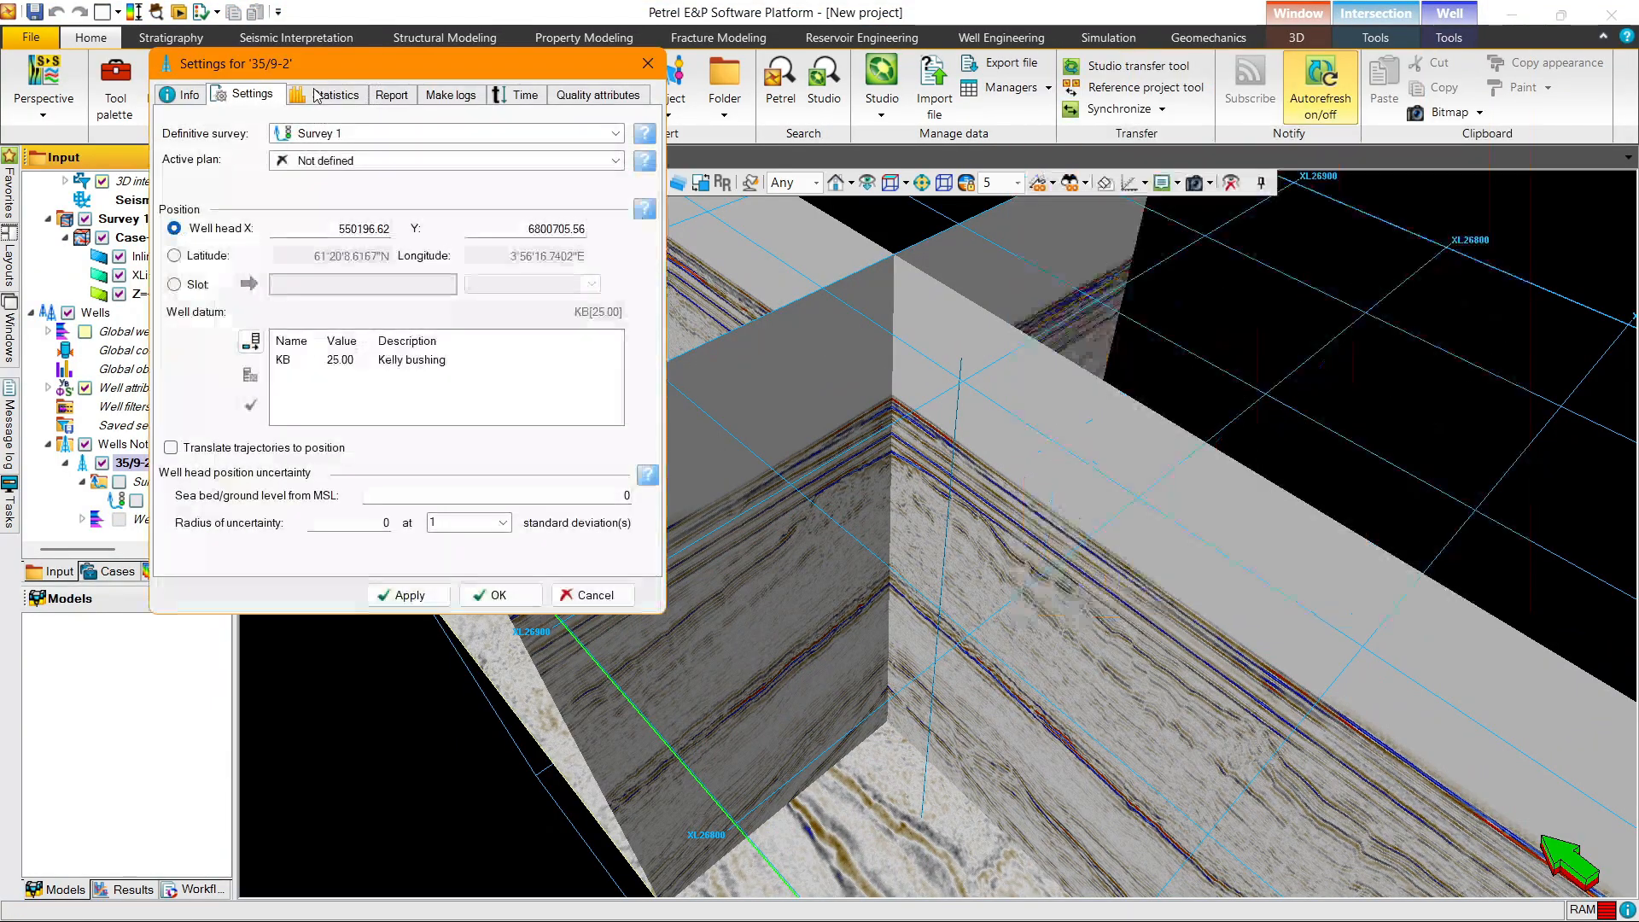
{"action": "left_click", "coordinate": [184, 94]}
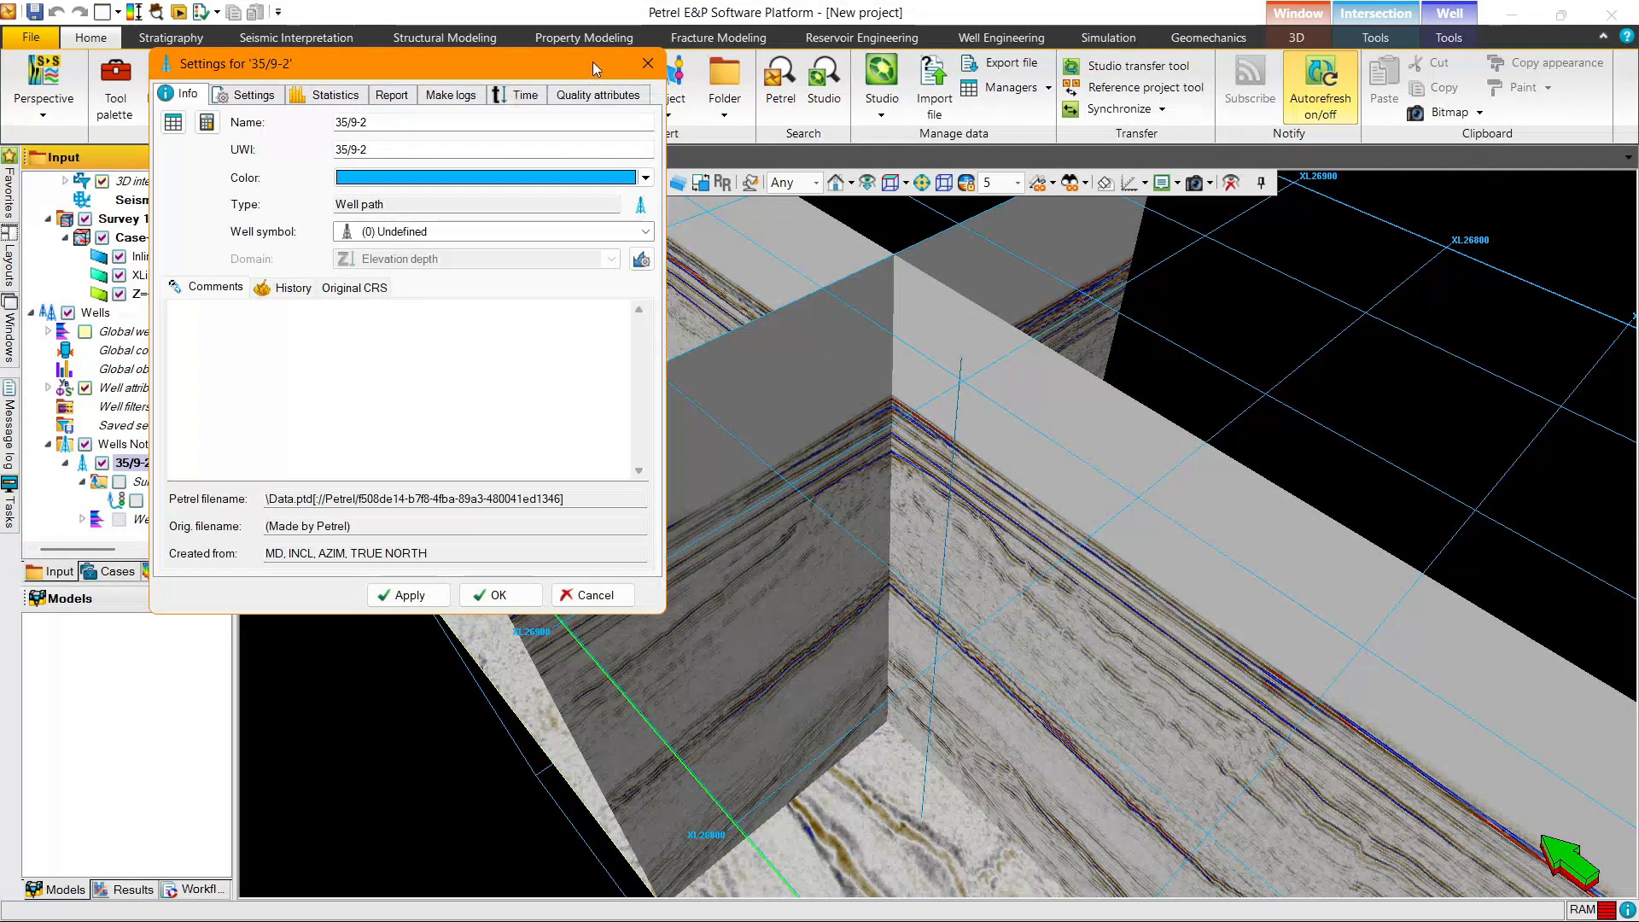
{"action": "left_click", "coordinate": [648, 64]}
Step: Set the path pipe width of the Wells Not Found folder to 100 and apply it
{"action": "double_click", "coordinate": [128, 443]}
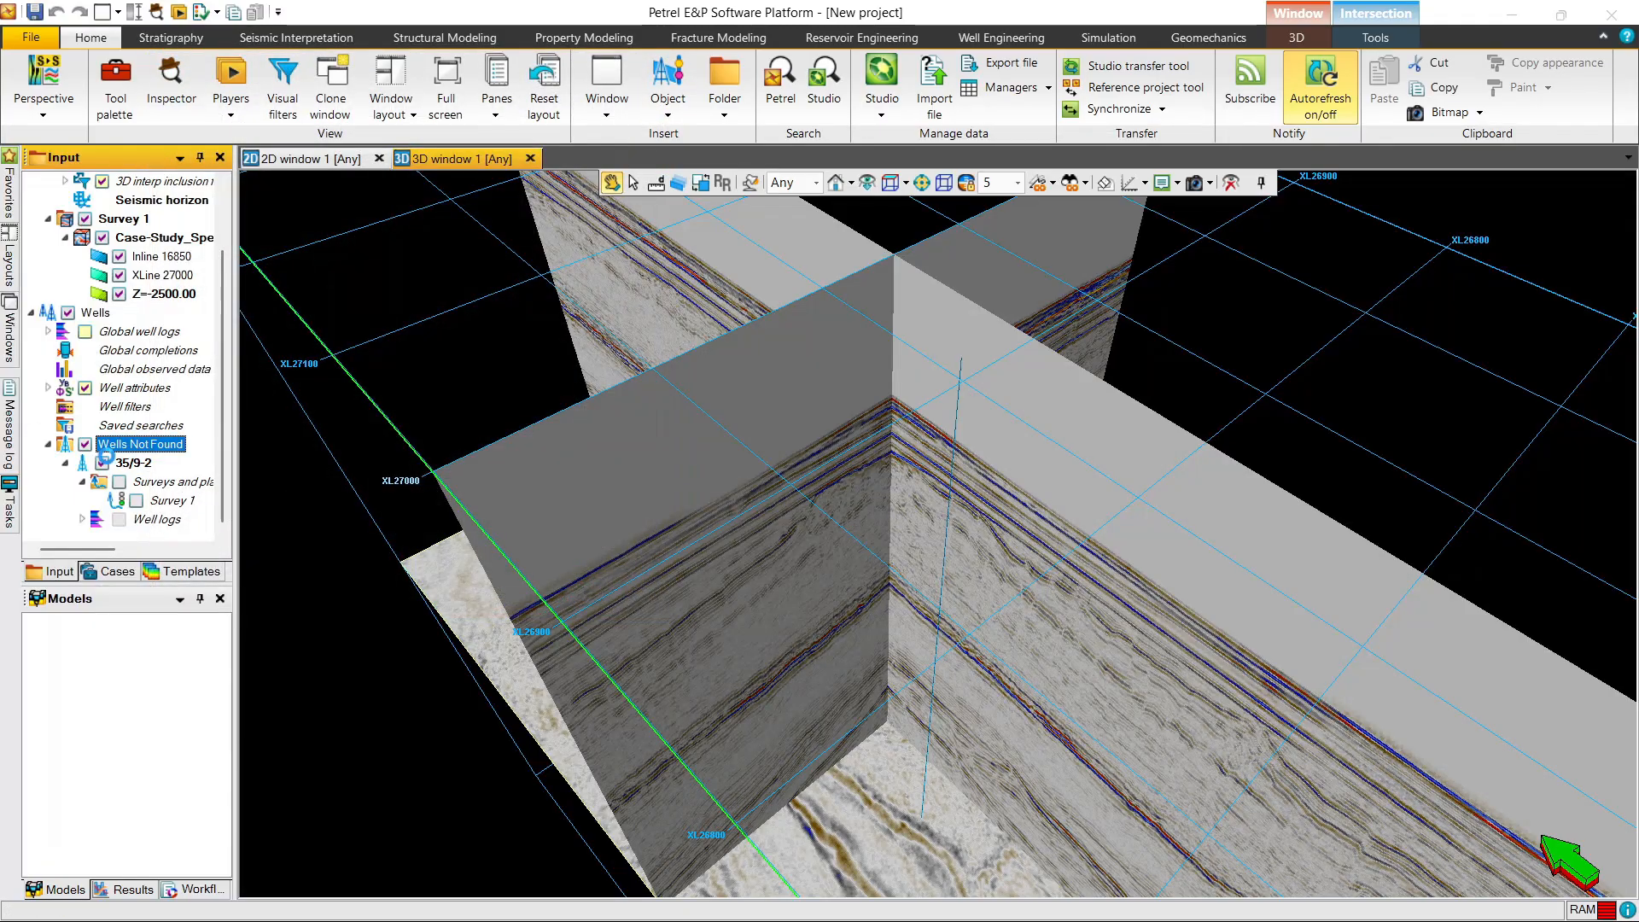
{"action": "left_click_drag", "start_coordinate": [241, 137], "coordinate": [403, 27]}
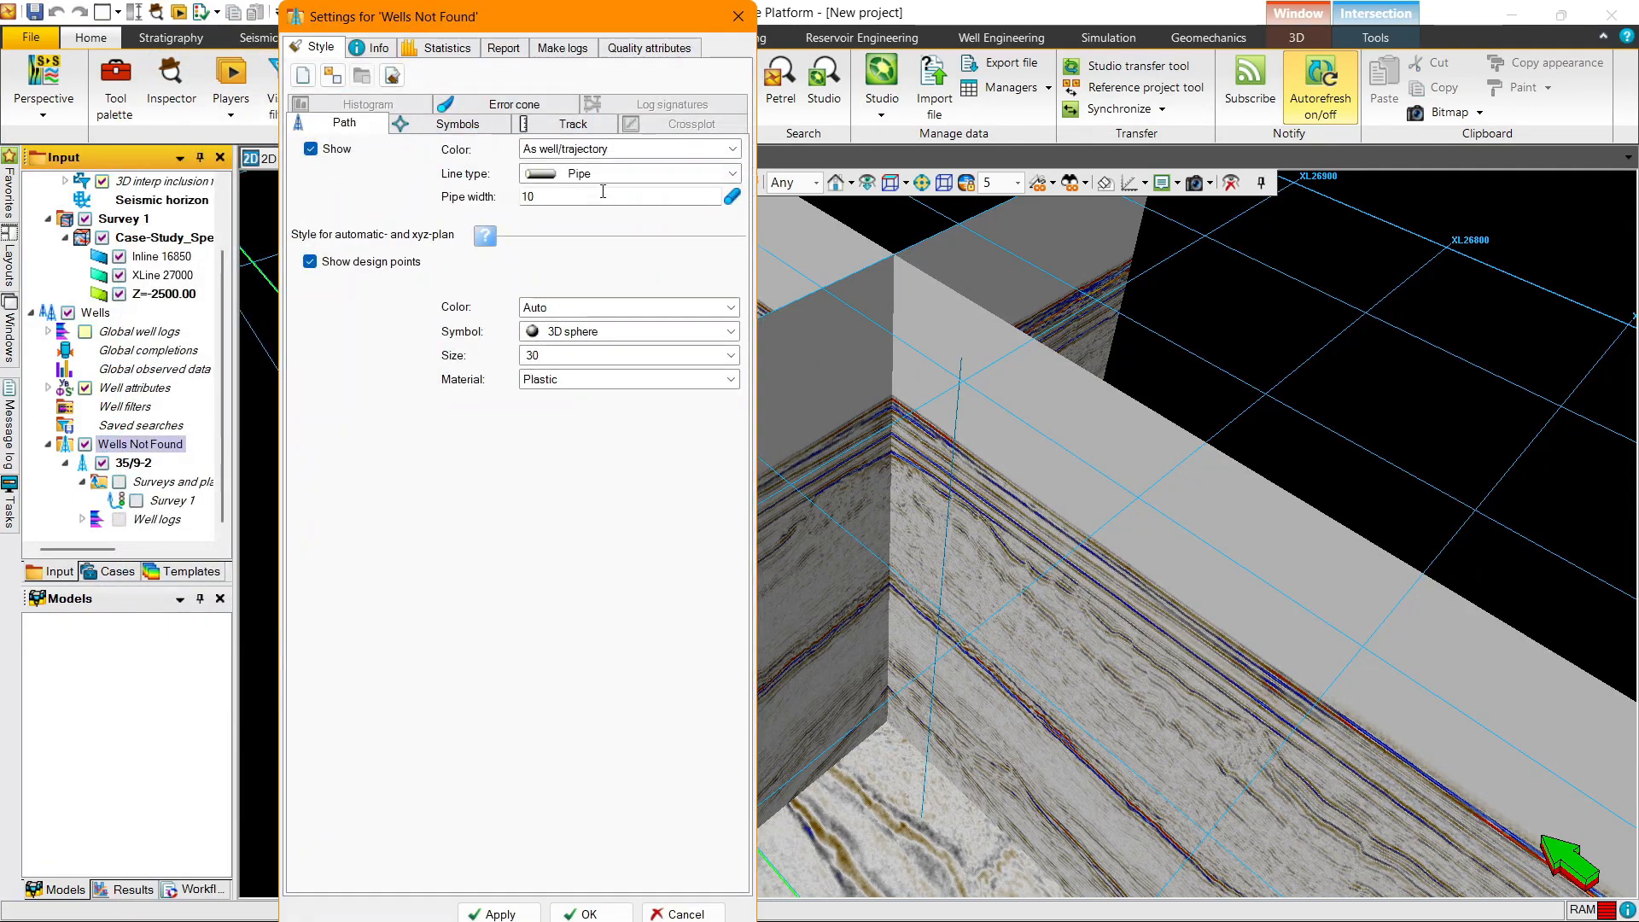
{"action": "left_click", "coordinate": [531, 194]}
{"action": "type", "text": "100"}
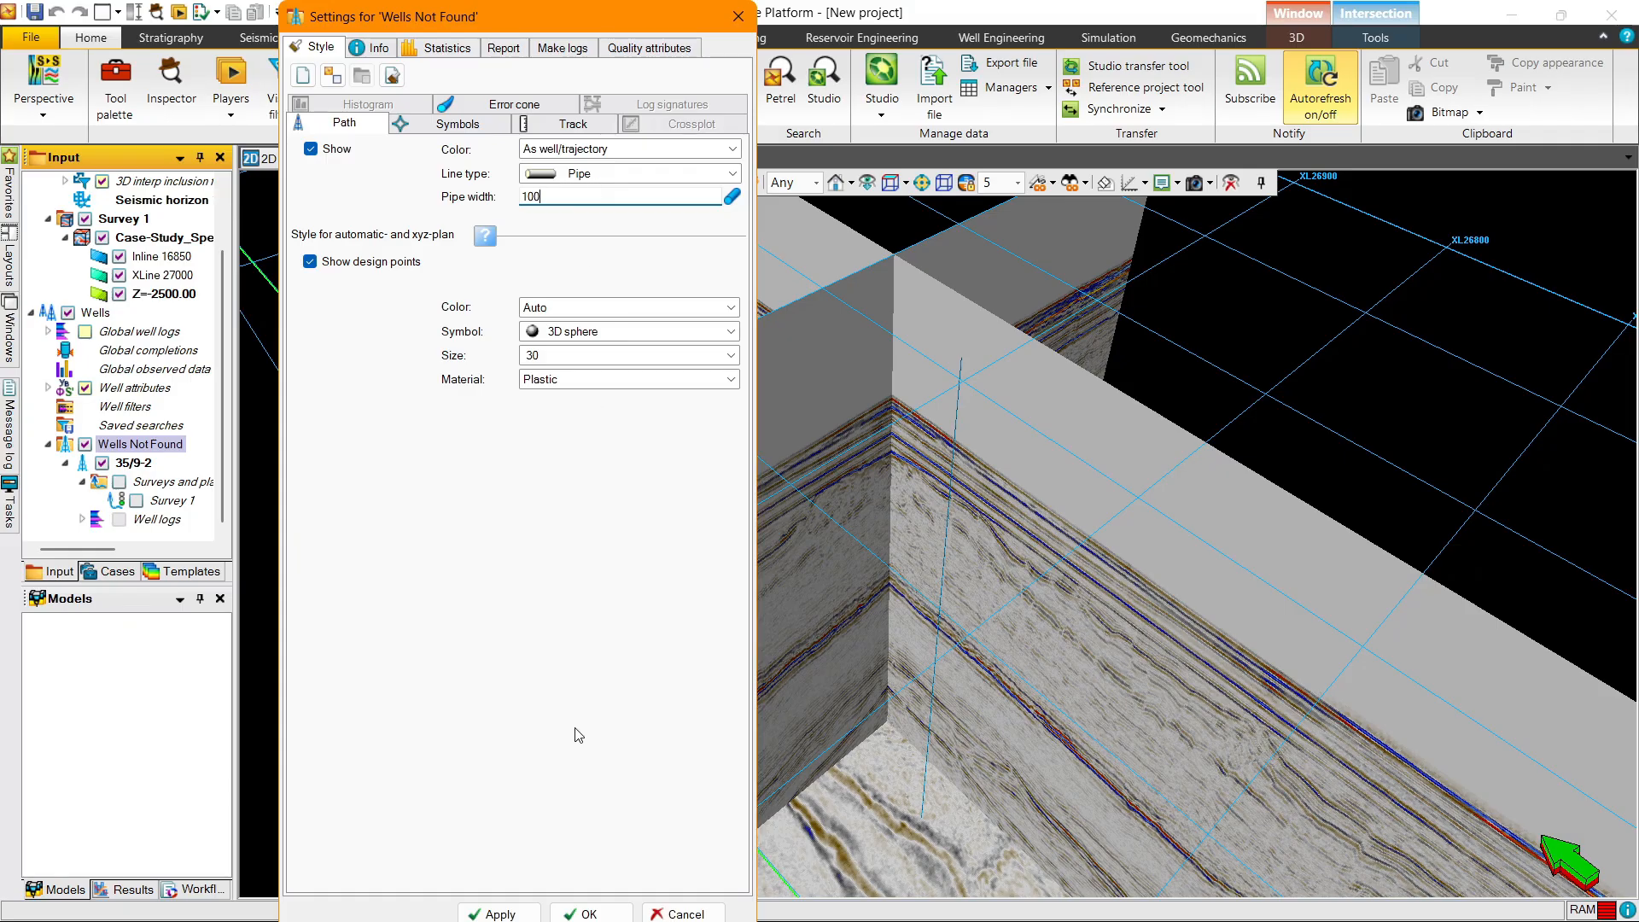
{"action": "left_click", "coordinate": [513, 910]}
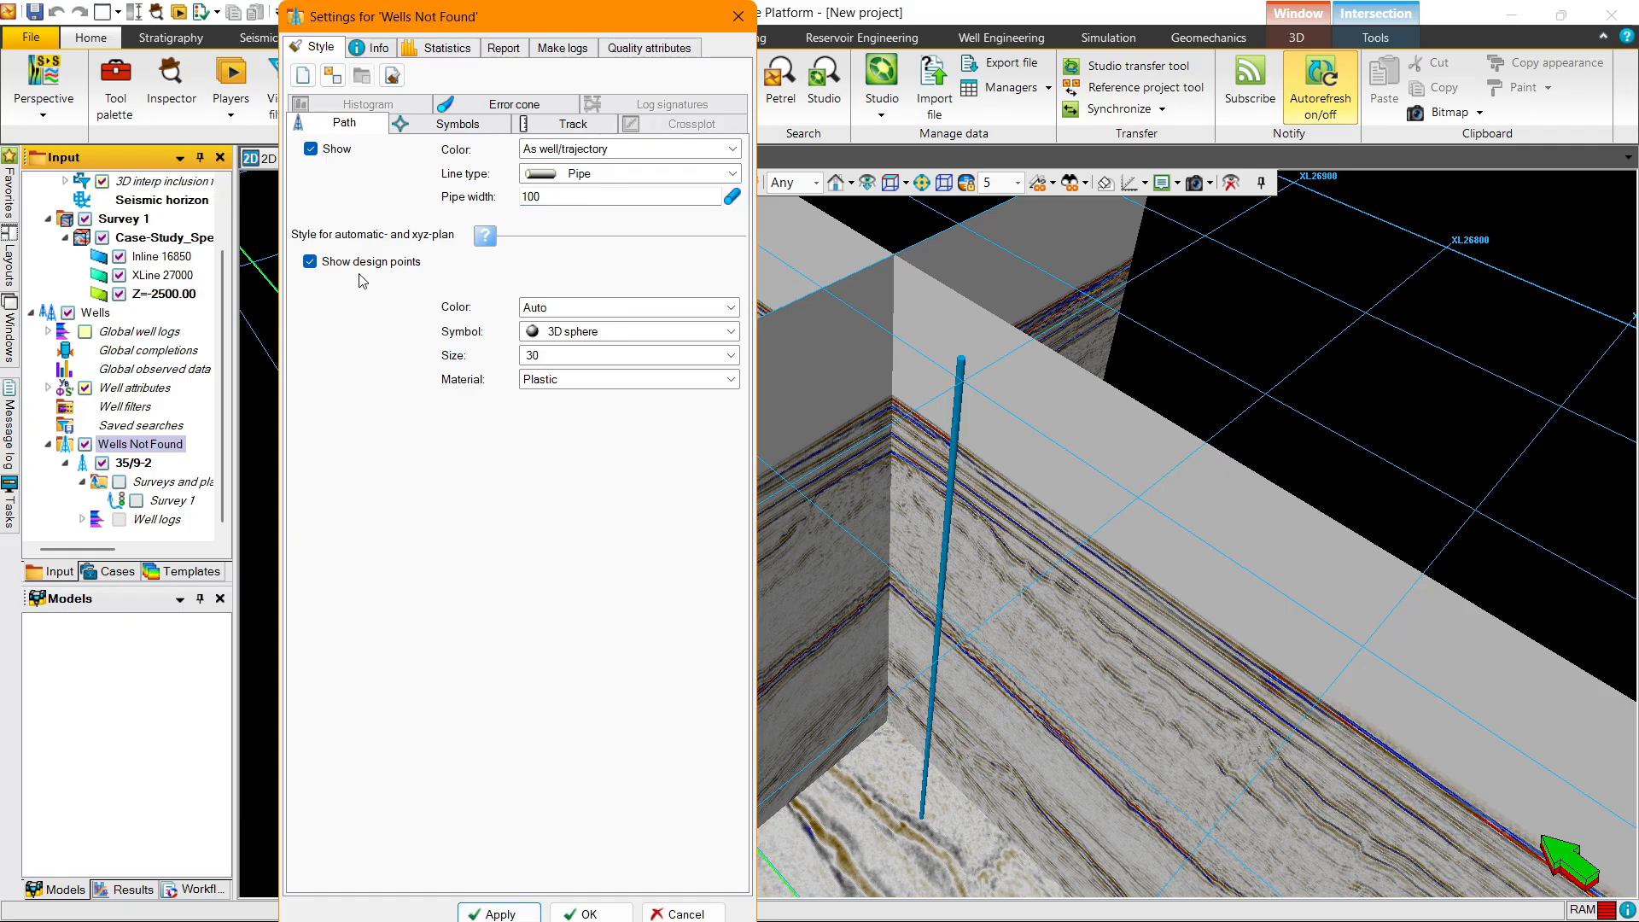
Step: Change the Wells Not Found folder's color to red and confirm its settings
{"action": "left_click", "coordinate": [440, 126]}
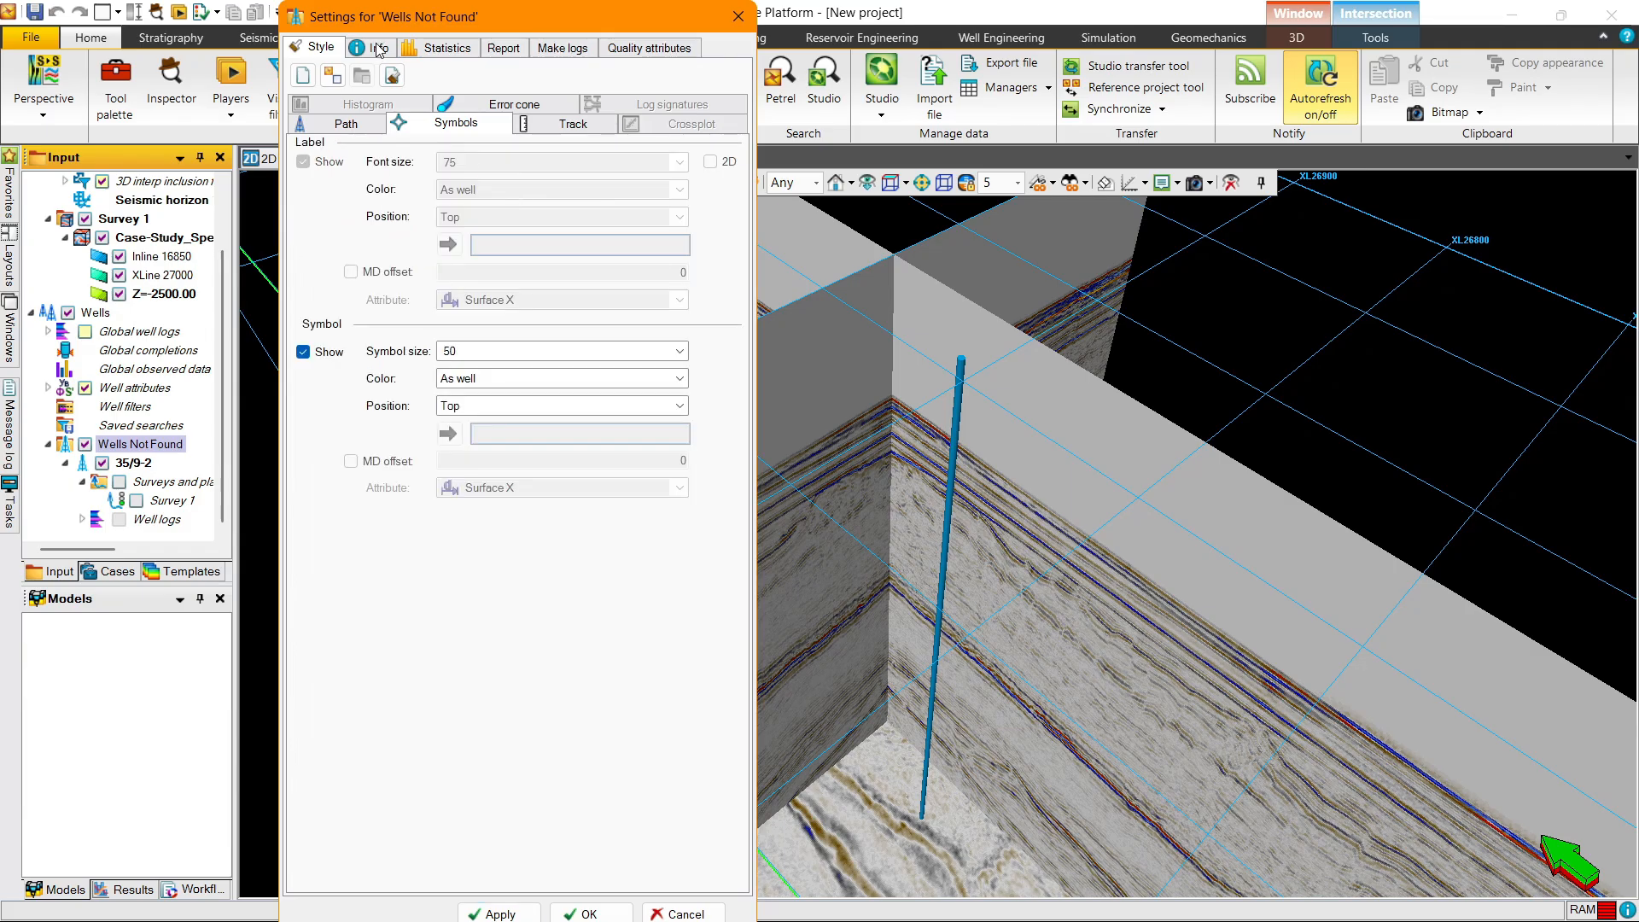
{"action": "left_click", "coordinate": [378, 48]}
{"action": "left_click", "coordinate": [461, 104]}
{"action": "left_click", "coordinate": [455, 132]}
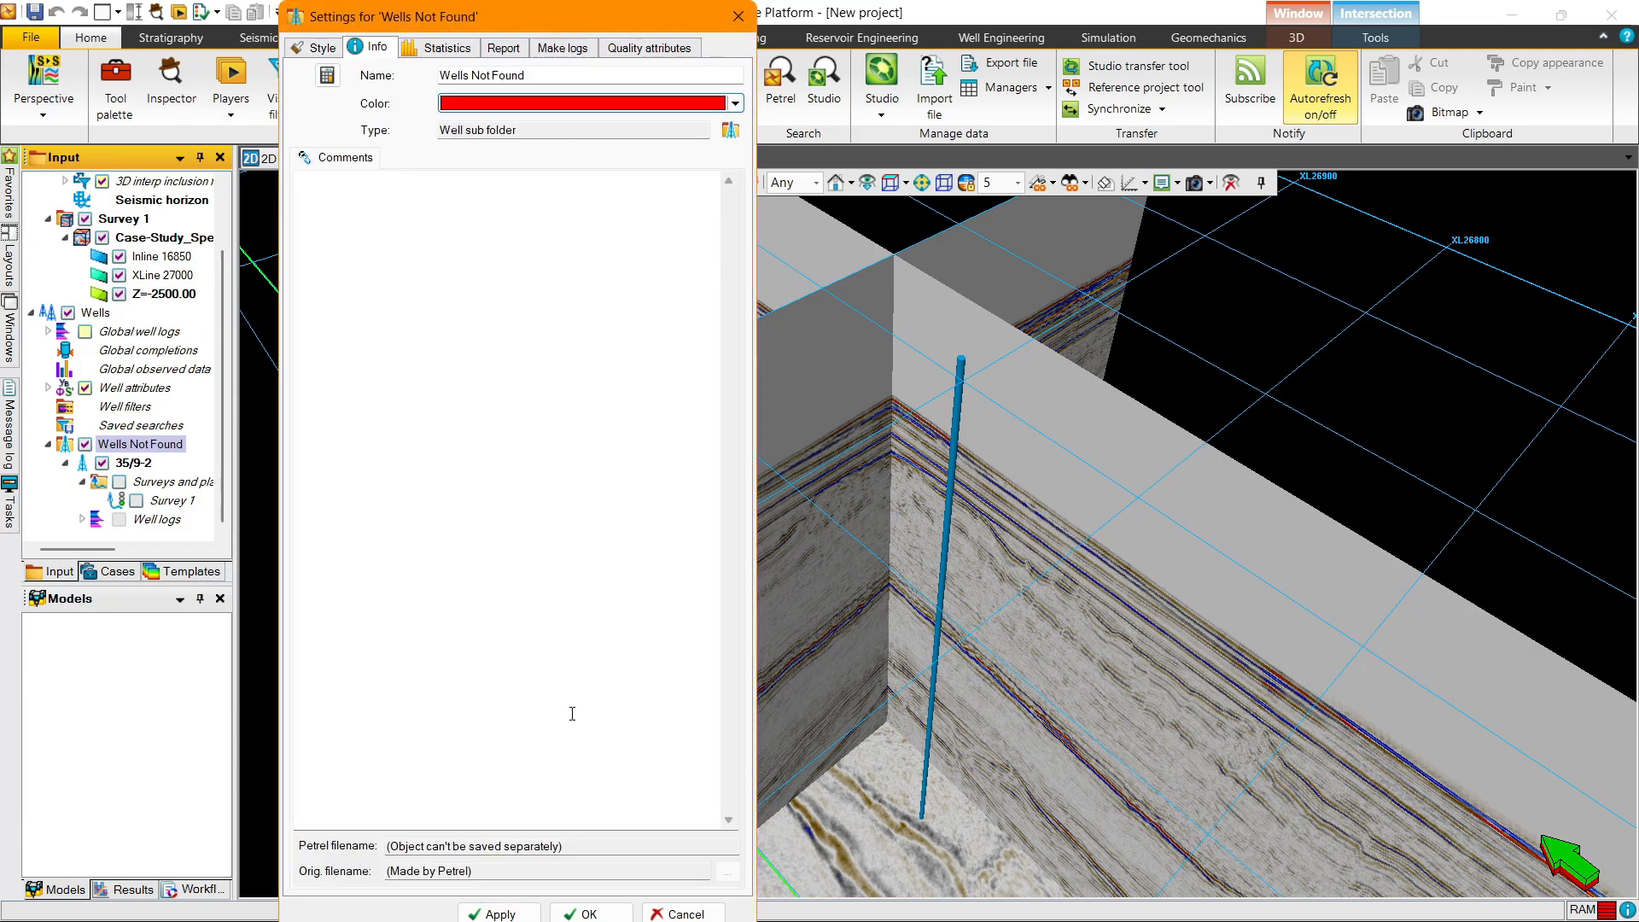
{"action": "left_click", "coordinate": [587, 914]}
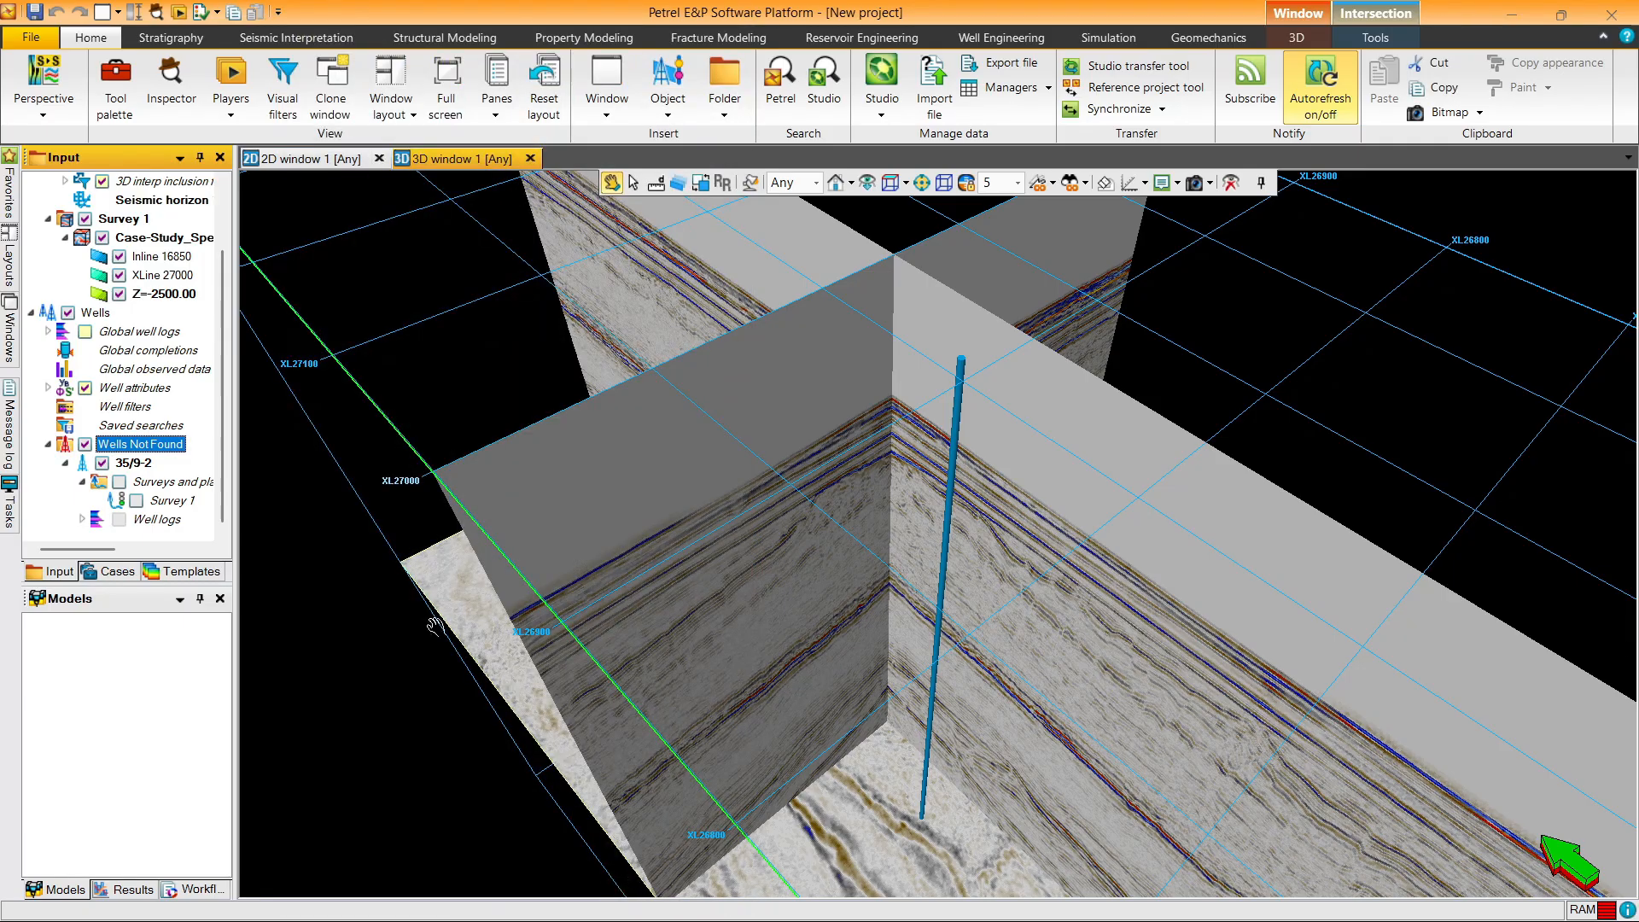
Step: Change well 35/9-2's color to red in its settings
{"action": "double_click", "coordinate": [120, 466]}
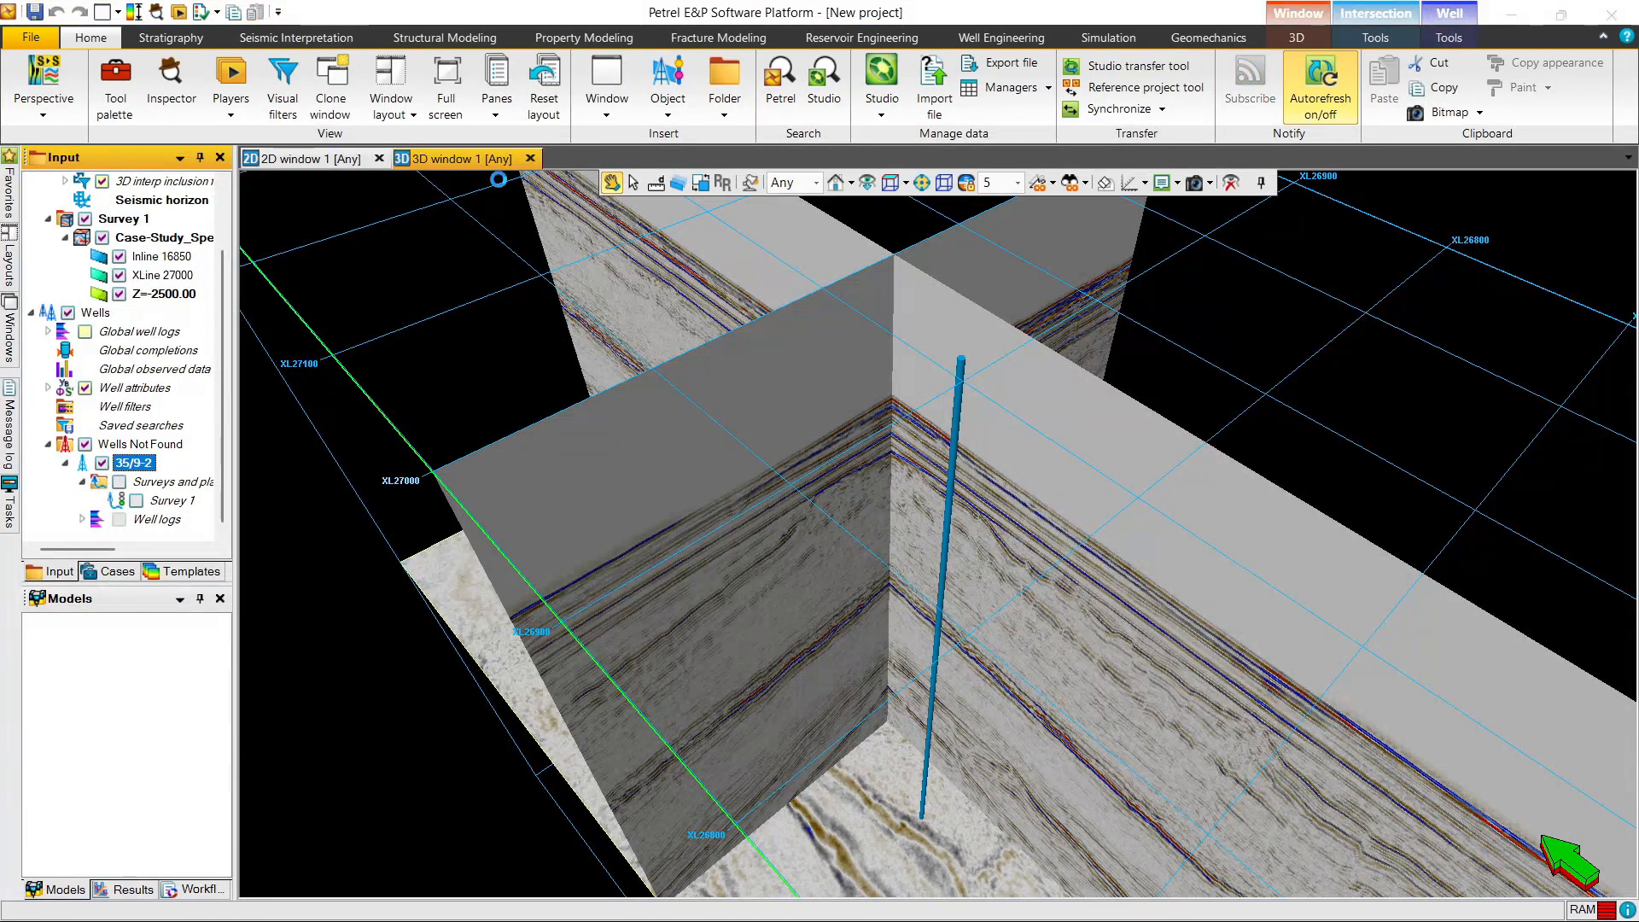
{"action": "left_click", "coordinate": [405, 180]}
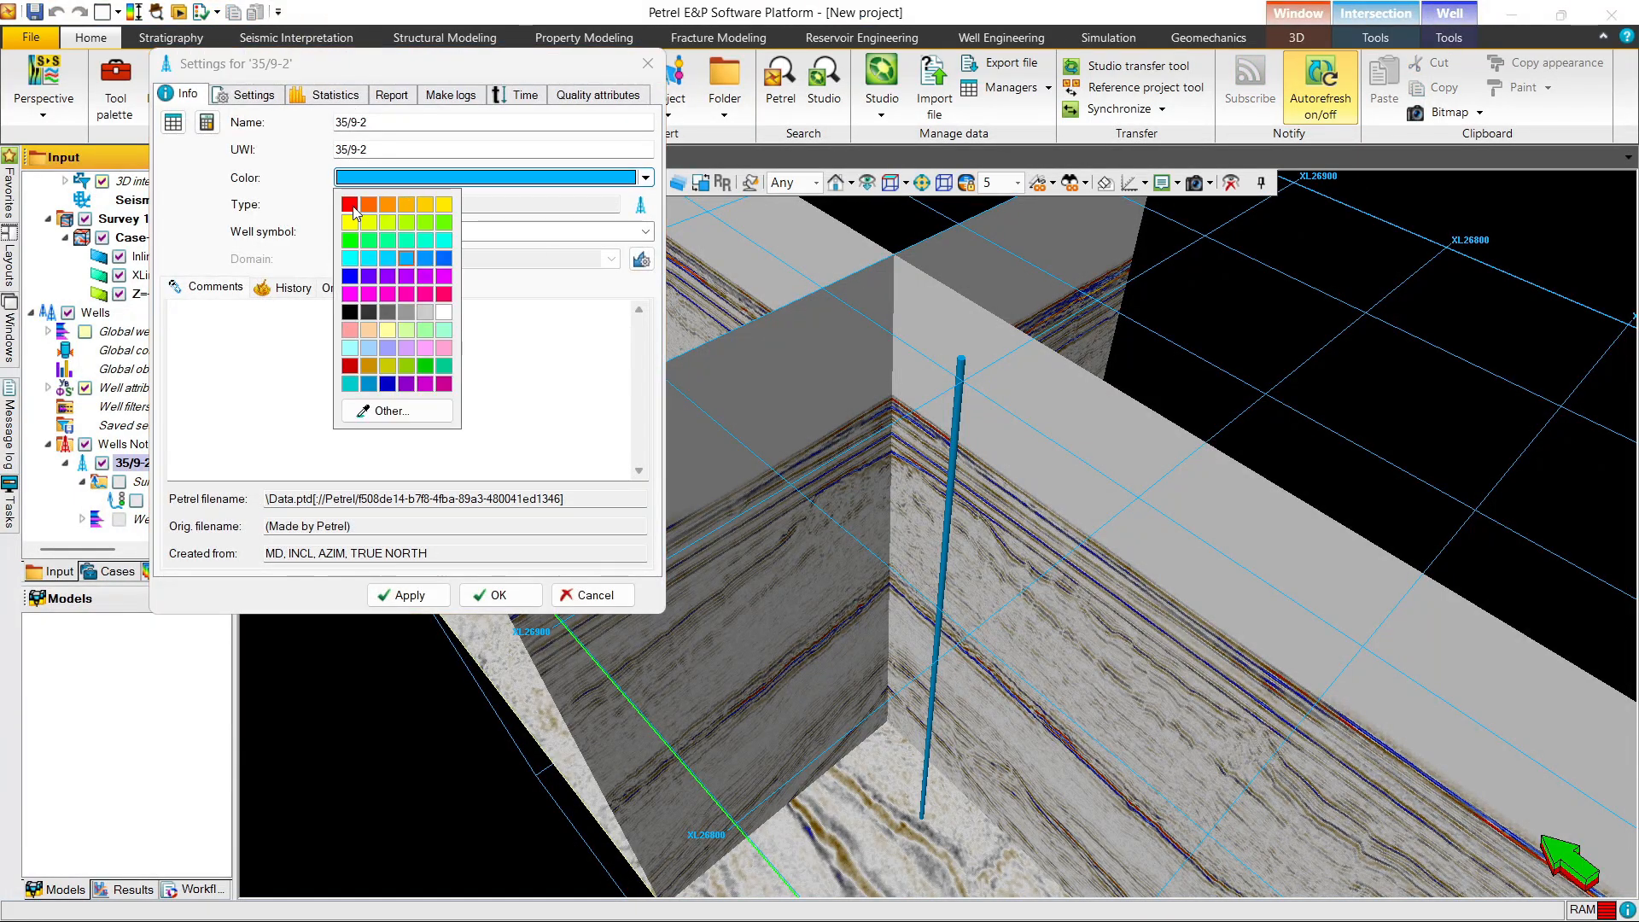
{"action": "left_click", "coordinate": [354, 202]}
{"action": "left_click", "coordinate": [523, 591]}
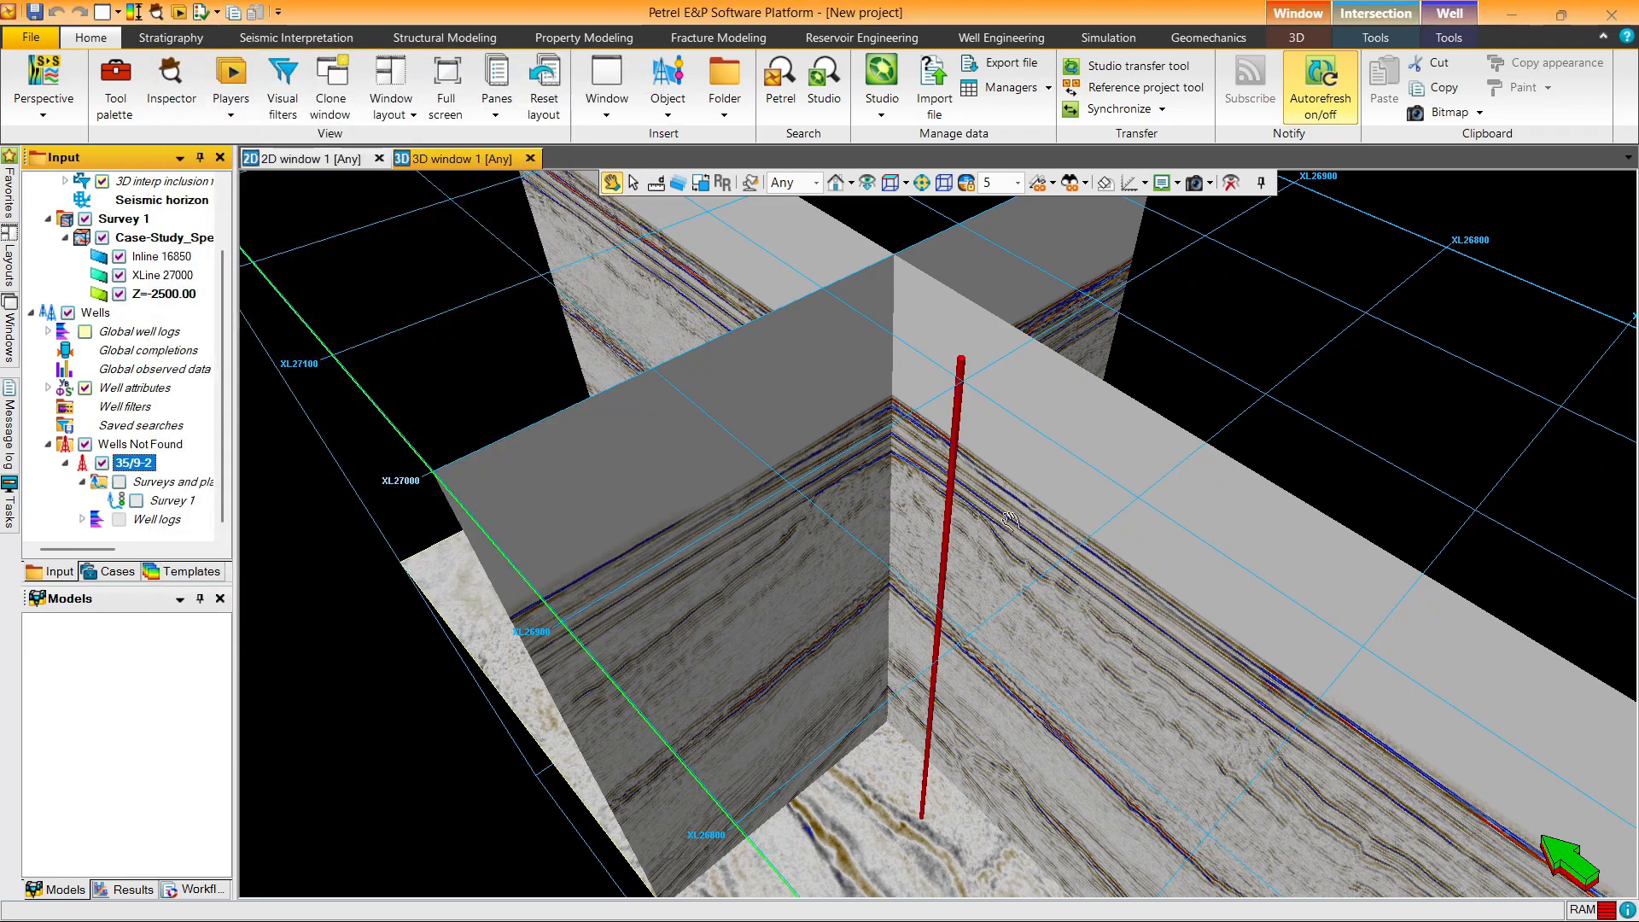
Step: Start a new survey for well 35/9-2 and enter Deviasi as the survey name
{"action": "left_click_drag", "start_coordinate": [1011, 520], "coordinate": [966, 493]}
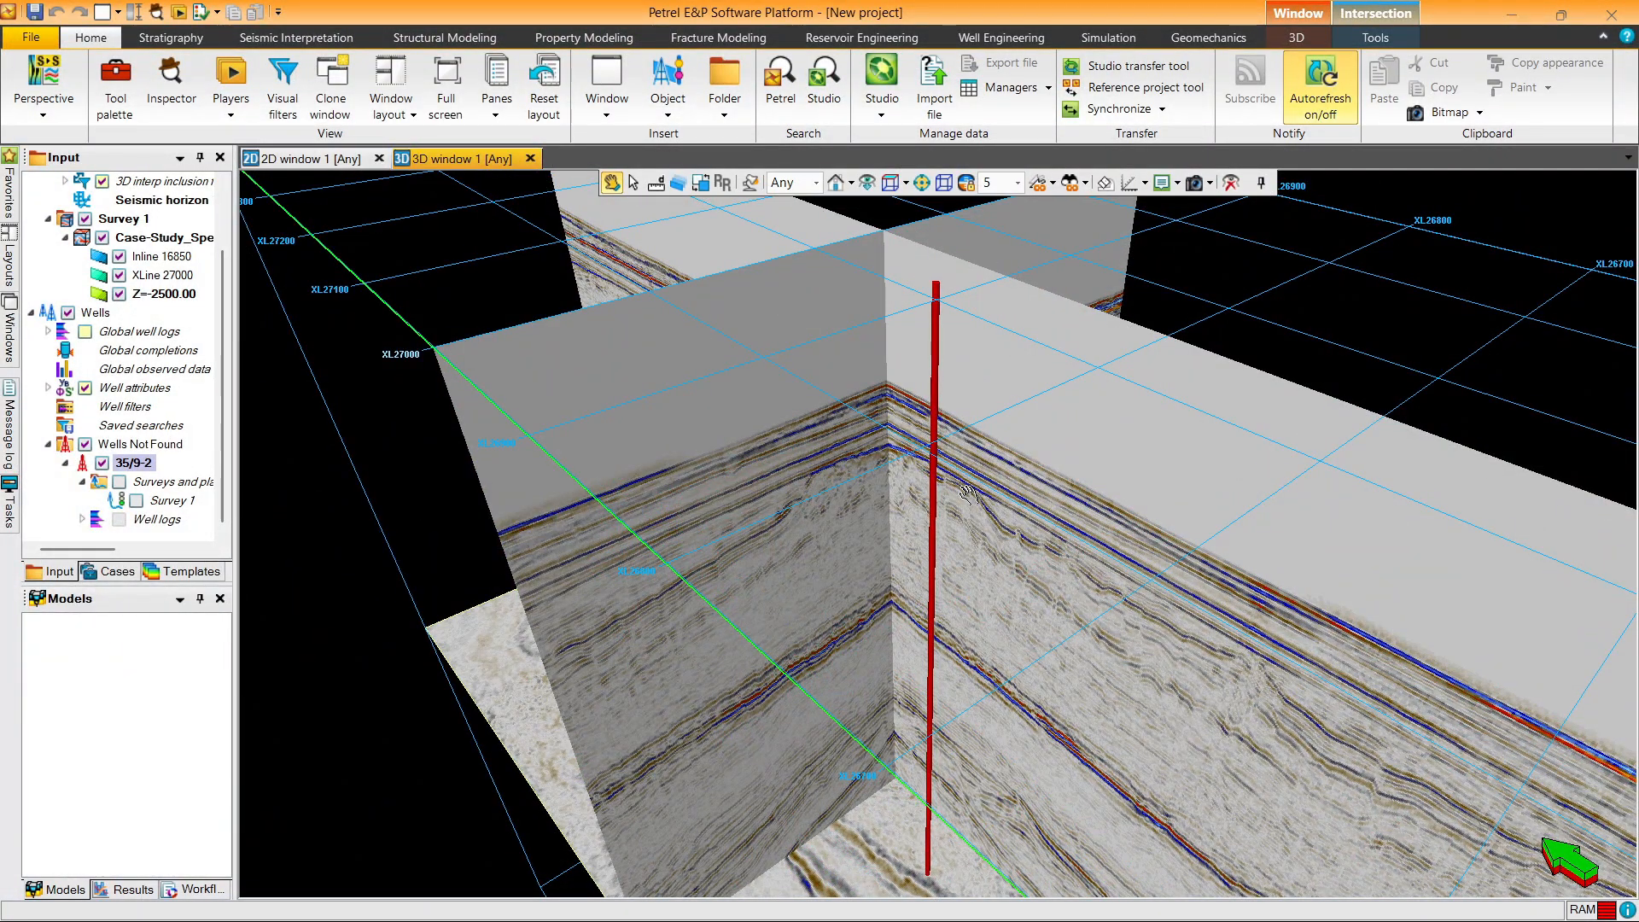
{"action": "right_click", "coordinate": [154, 504]}
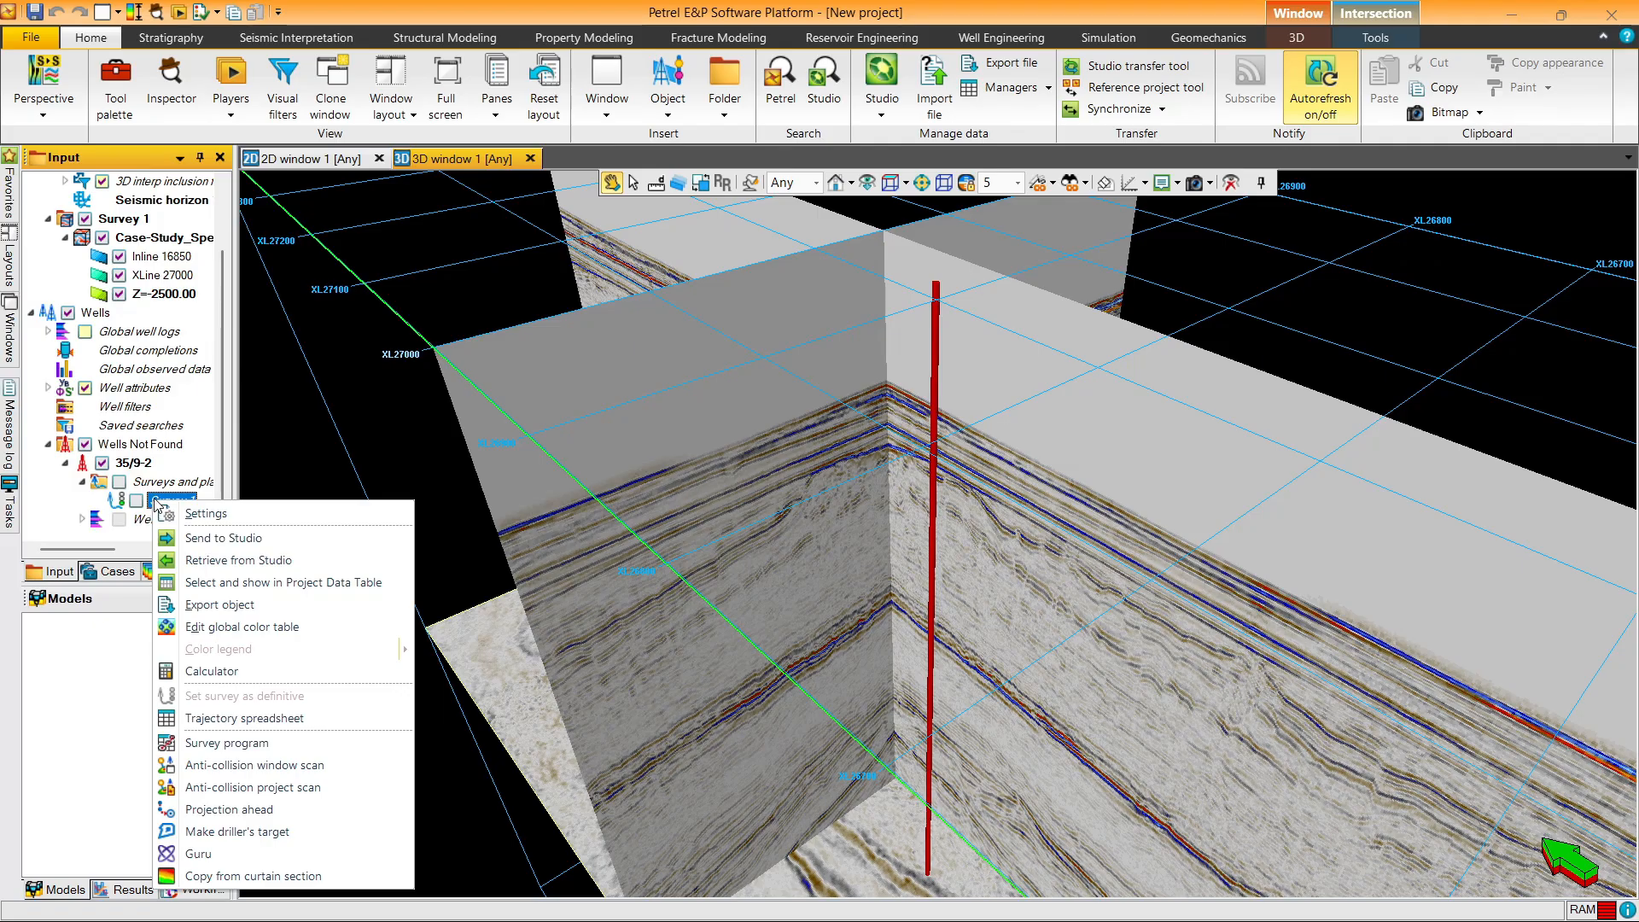
{"action": "left_click", "coordinate": [150, 500]}
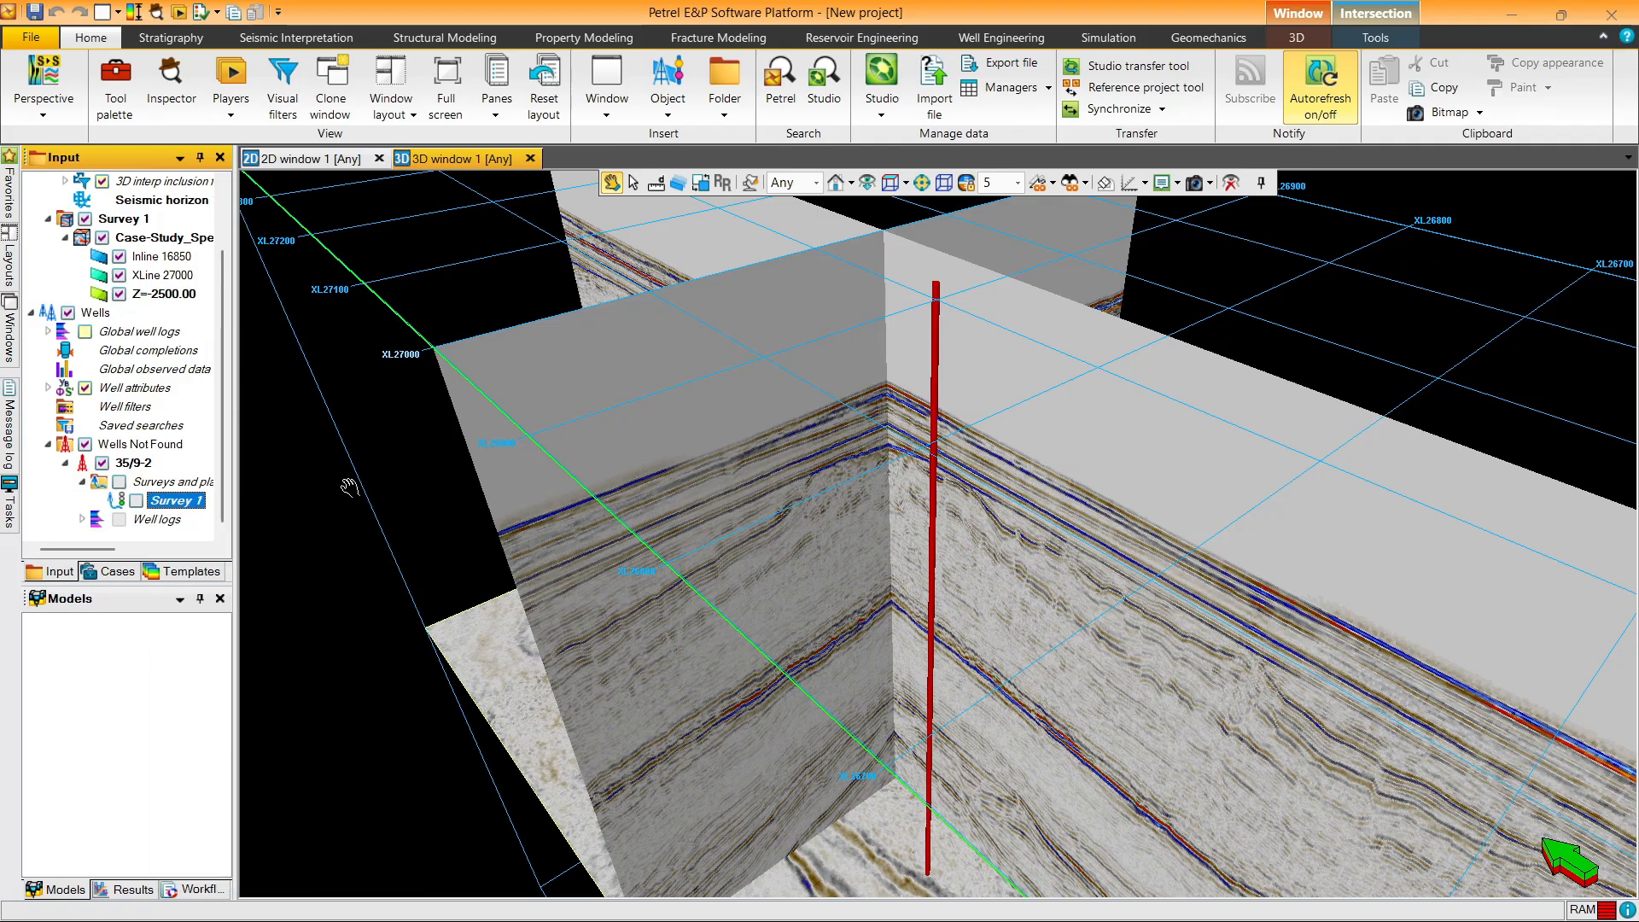
{"action": "right_click", "coordinate": [154, 485]}
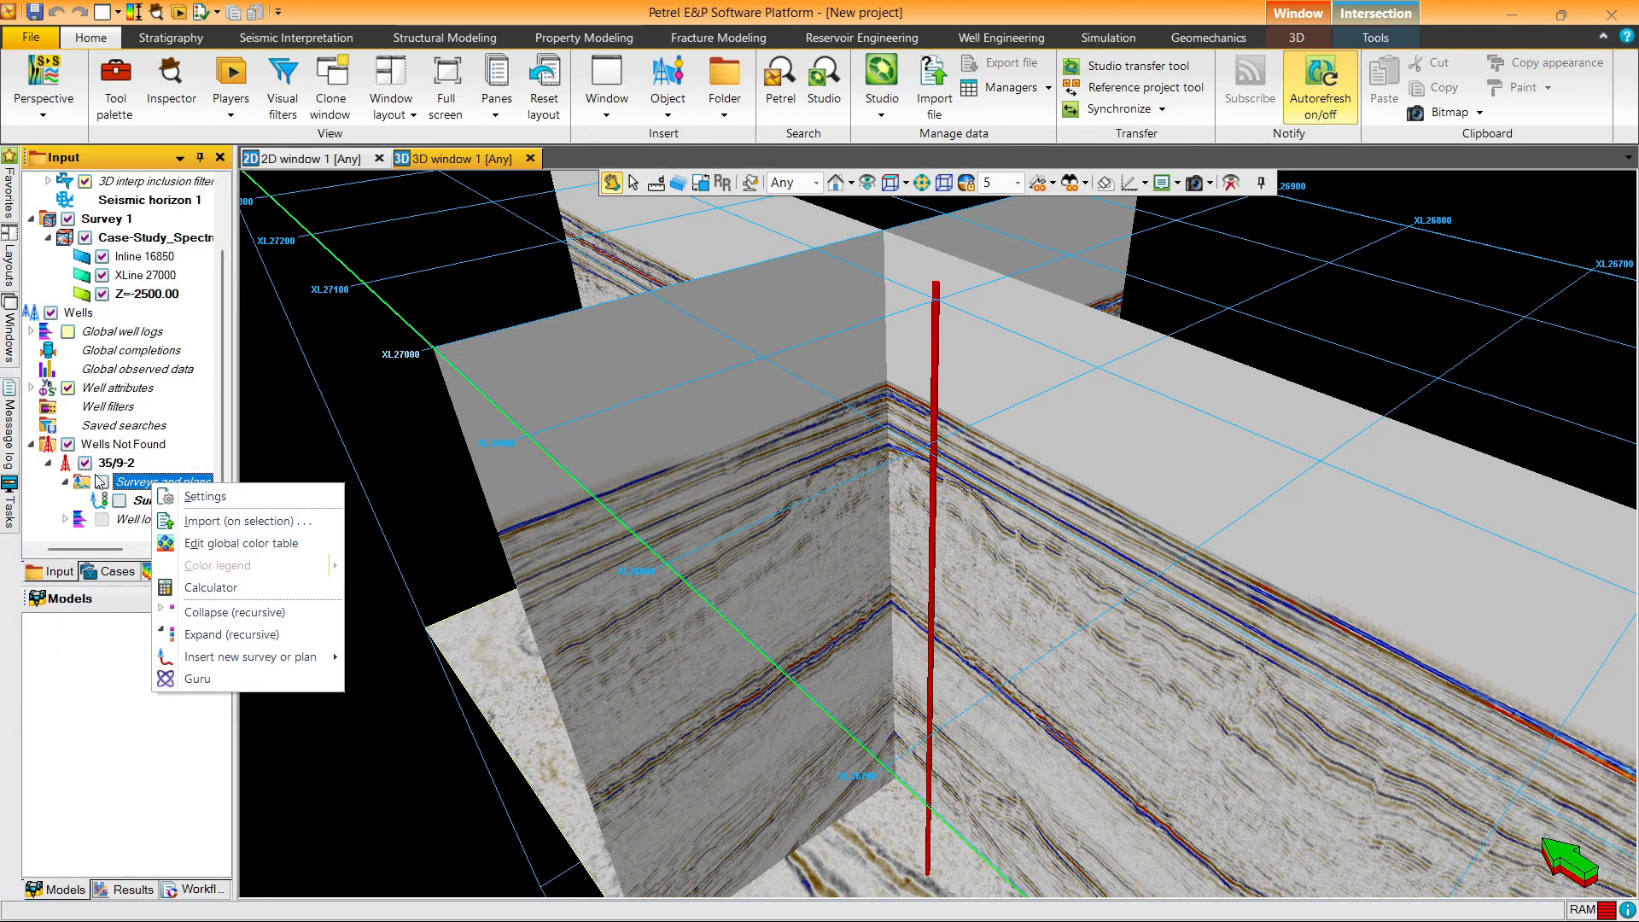
{"action": "right_click", "coordinate": [110, 468]}
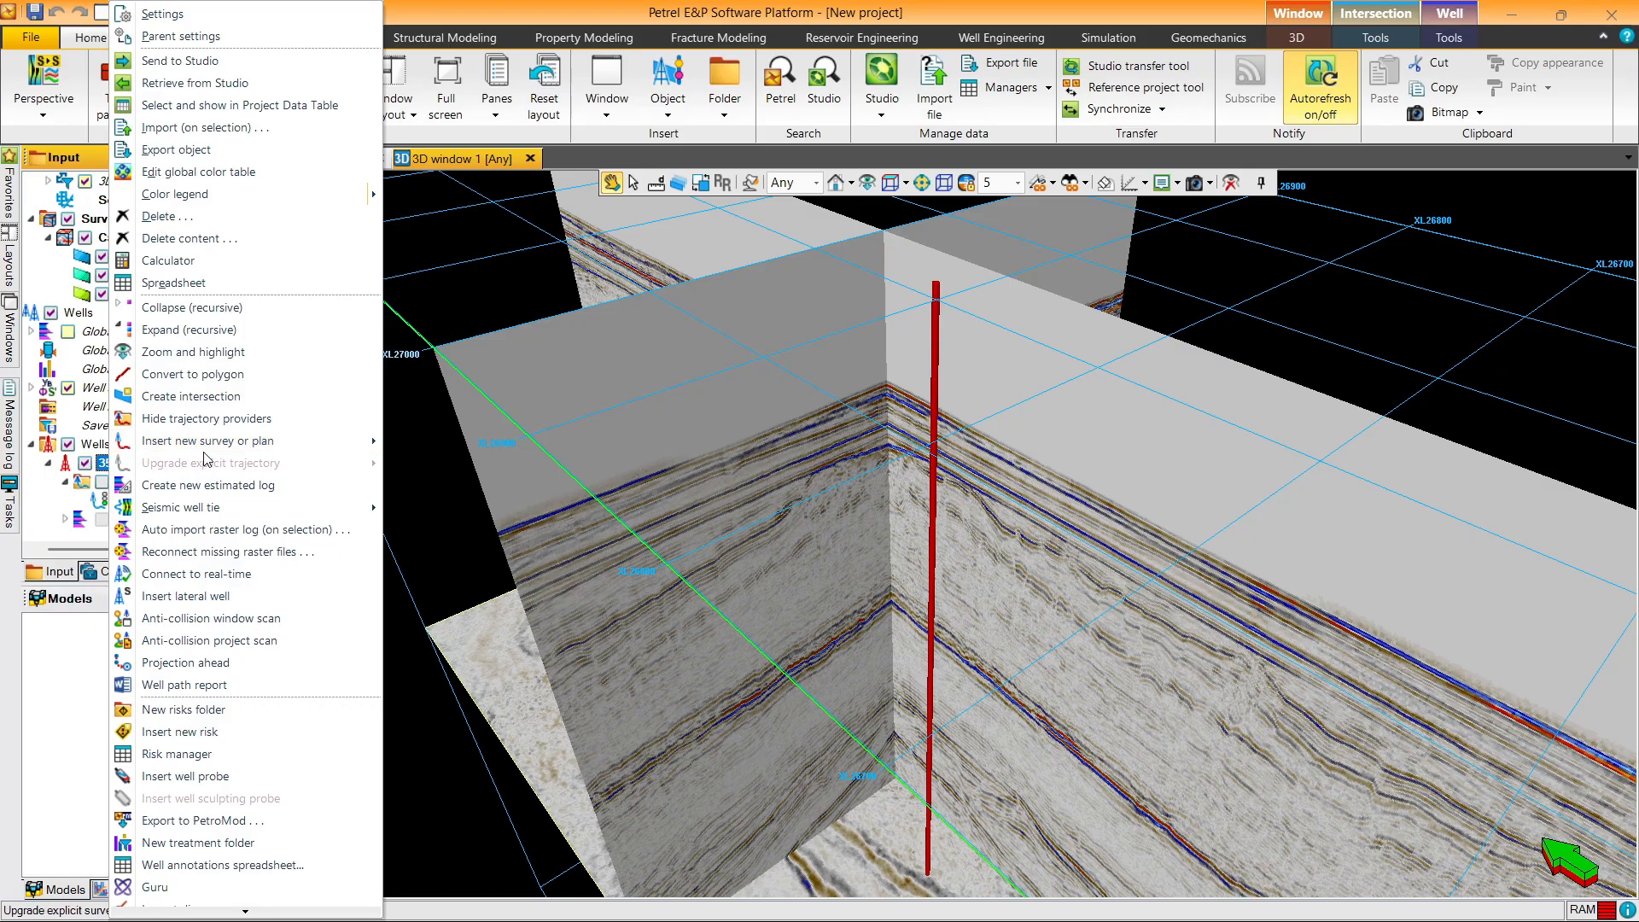
{"action": "mouse_move", "coordinate": [212, 446]}
{"action": "left_click", "coordinate": [466, 444]}
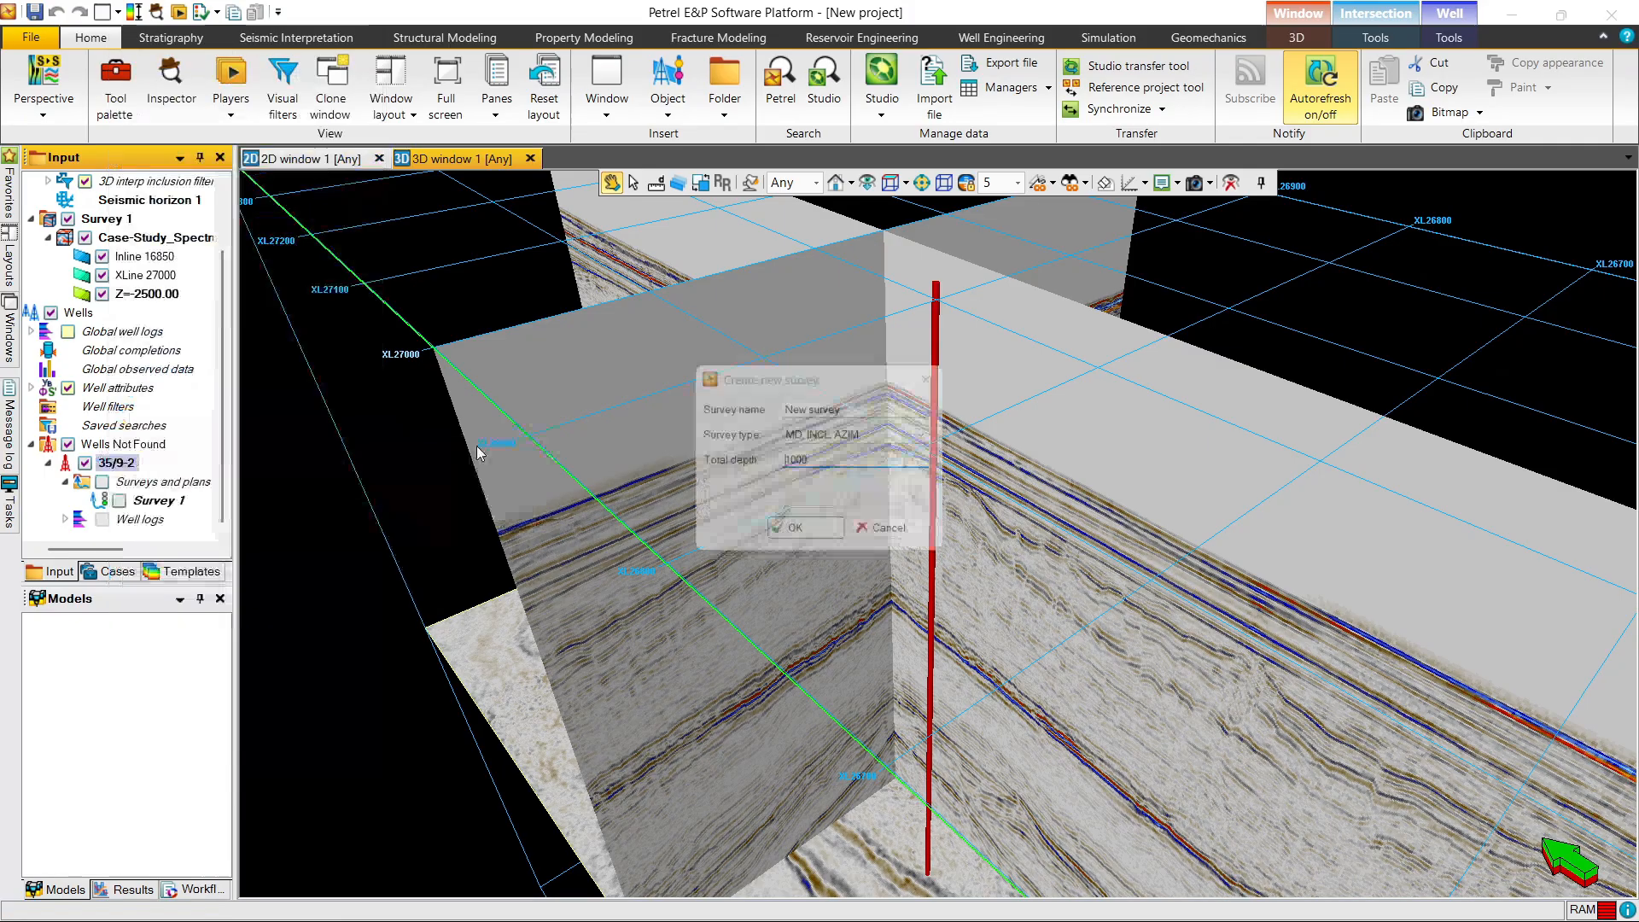
{"action": "triple_click", "coordinate": [862, 405]}
{"action": "type", "text": "Deviasi"}
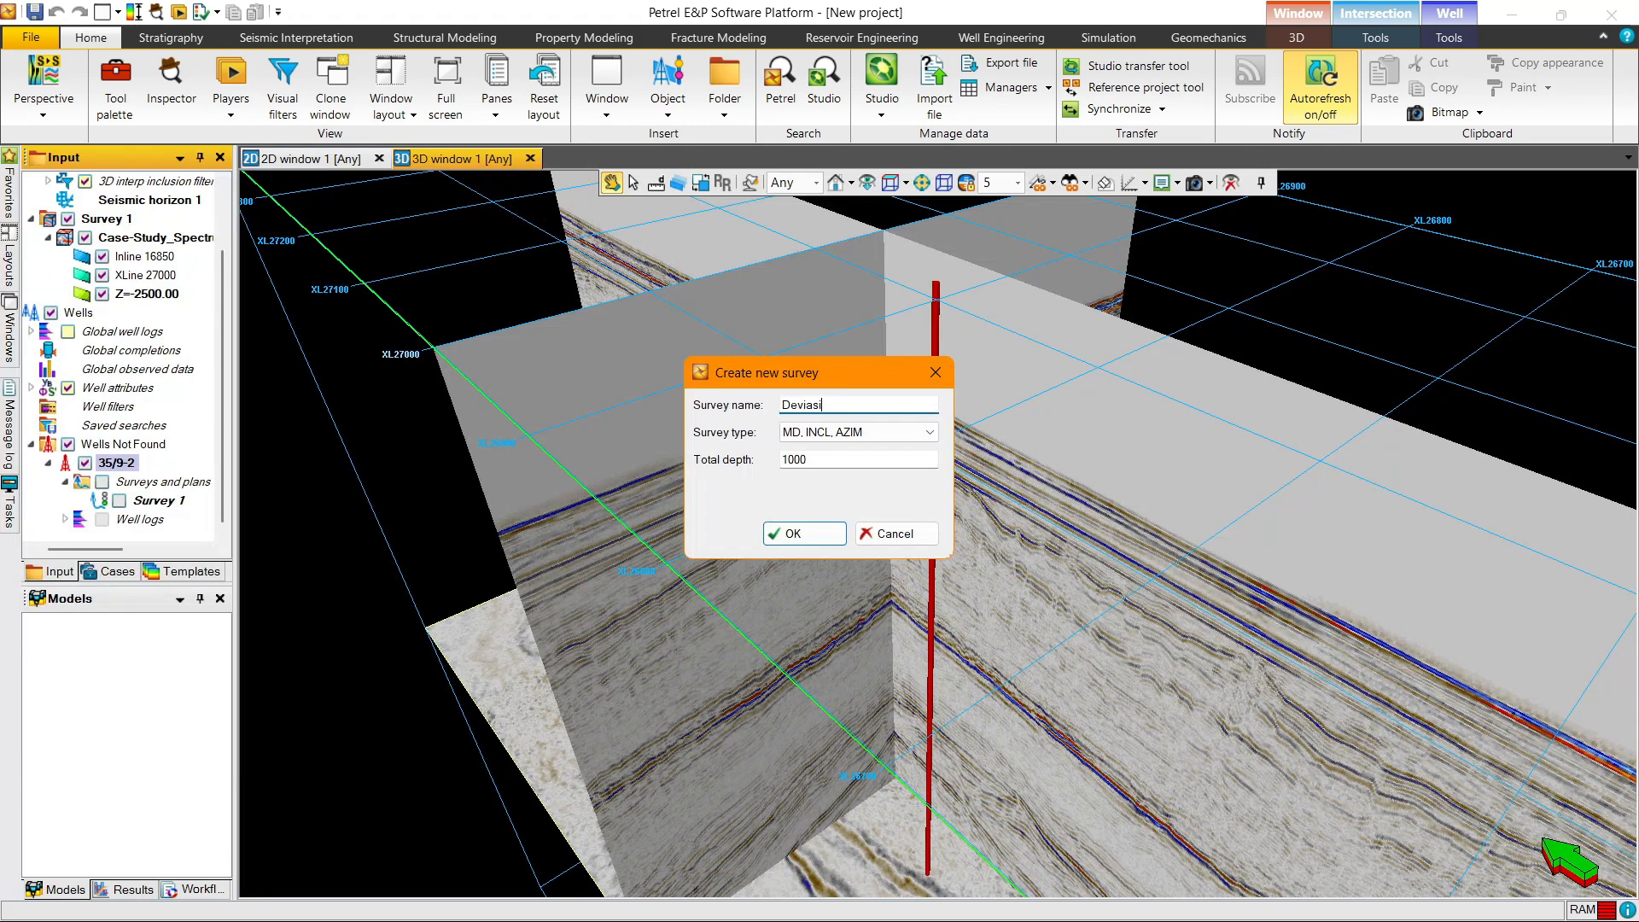
{"action": "left_click_drag", "start_coordinate": [779, 473], "coordinate": [712, 448]}
Step: Switch to File Explorer and open the Well 35_9-2 folder
{"action": "key", "text": "alt+Tab"}
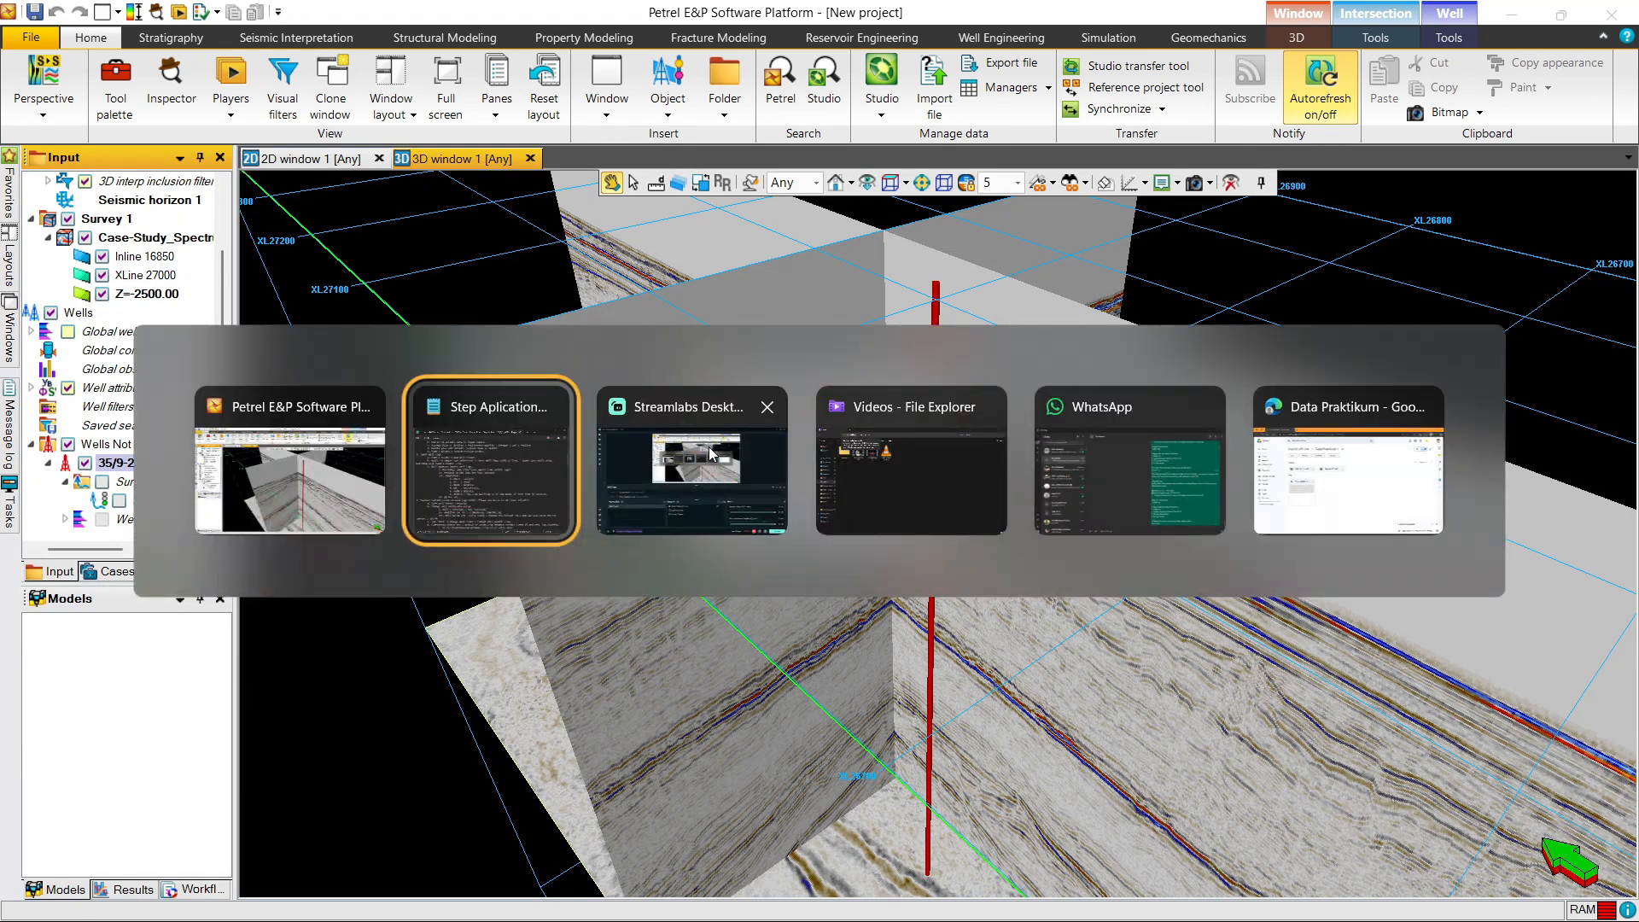
{"action": "key", "text": "Tab"}
{"action": "key", "text": "Tab"}
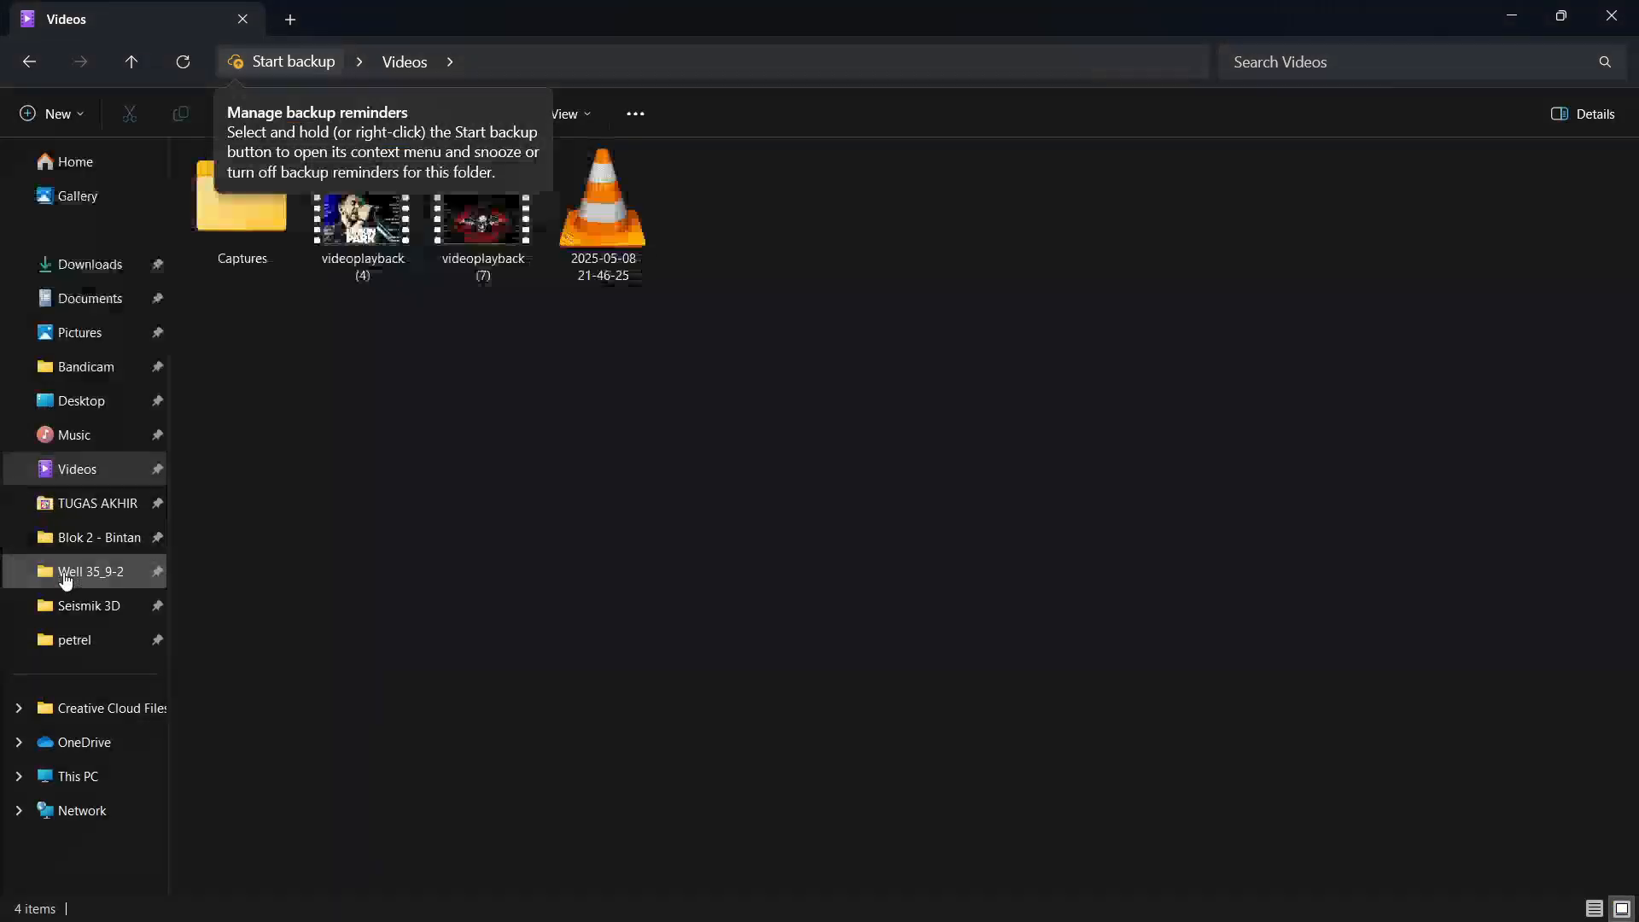
{"action": "left_click", "coordinate": [90, 605]}
{"action": "left_click", "coordinate": [94, 572]}
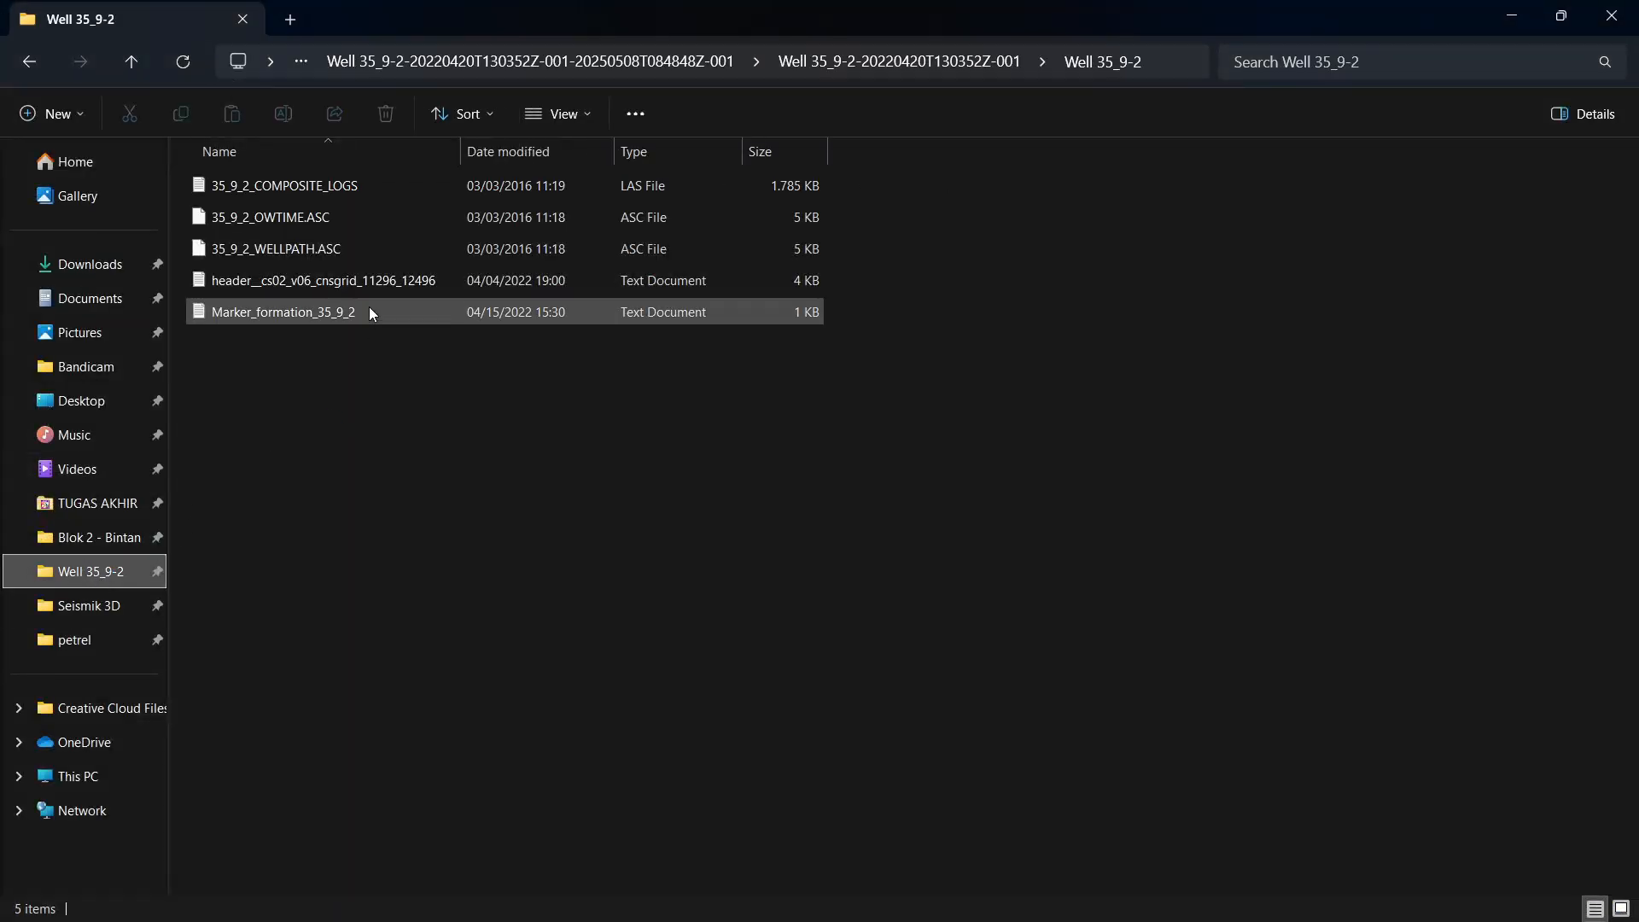
Step: Open the well path file 35_9_2_WELLPATH.ASC in Notepad++
{"action": "left_click", "coordinate": [331, 240]}
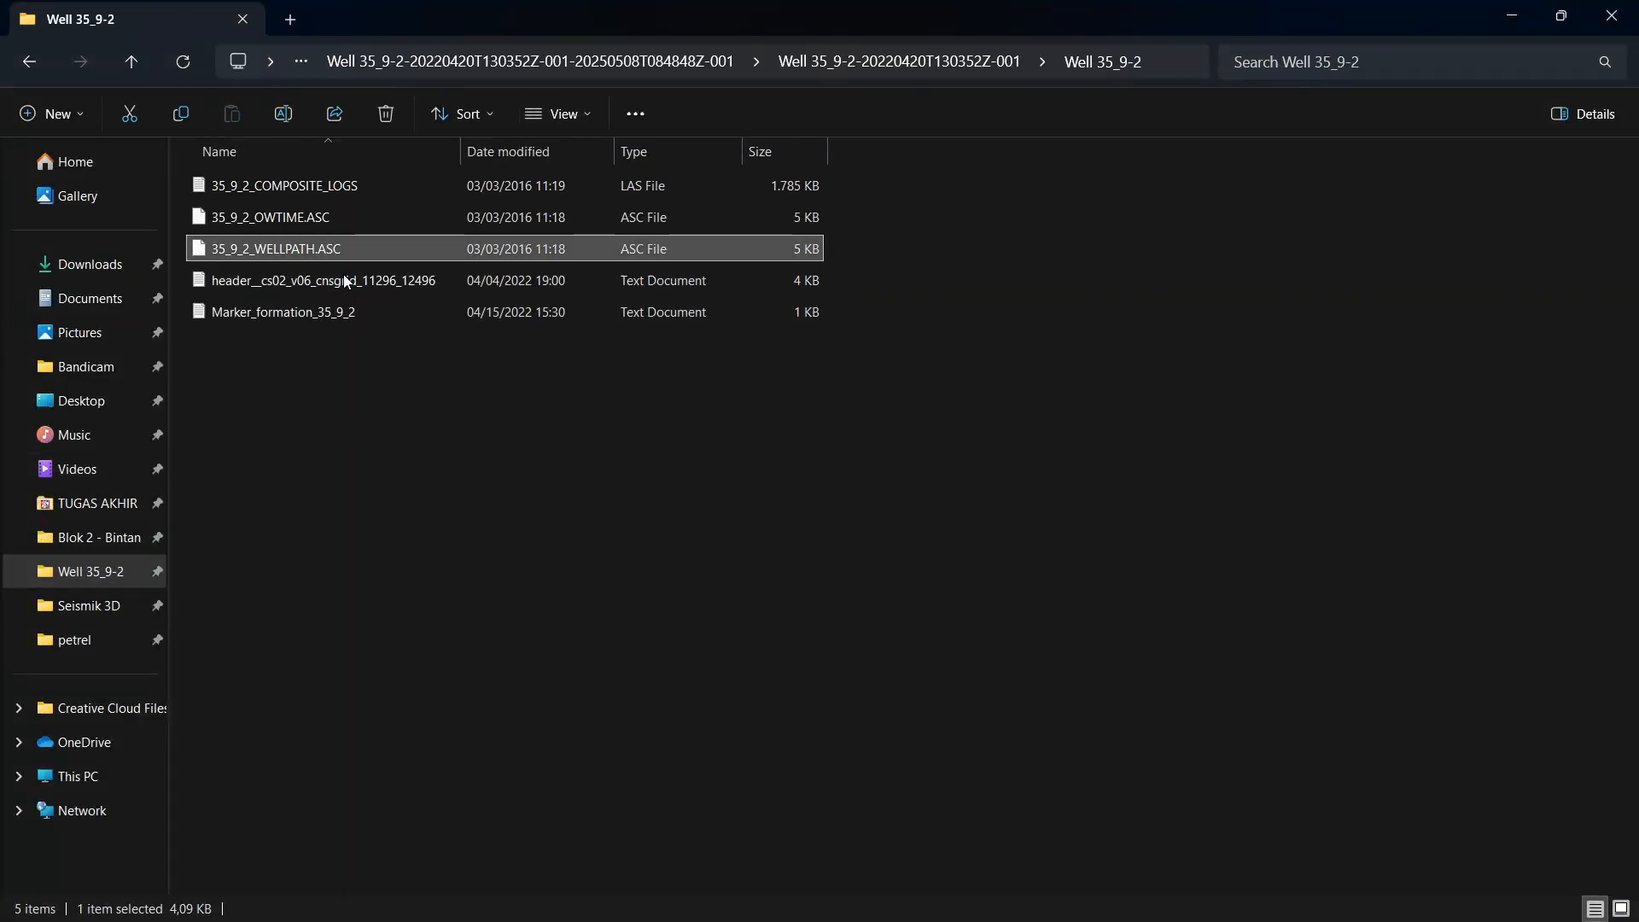
{"action": "left_click", "coordinate": [1091, 159]}
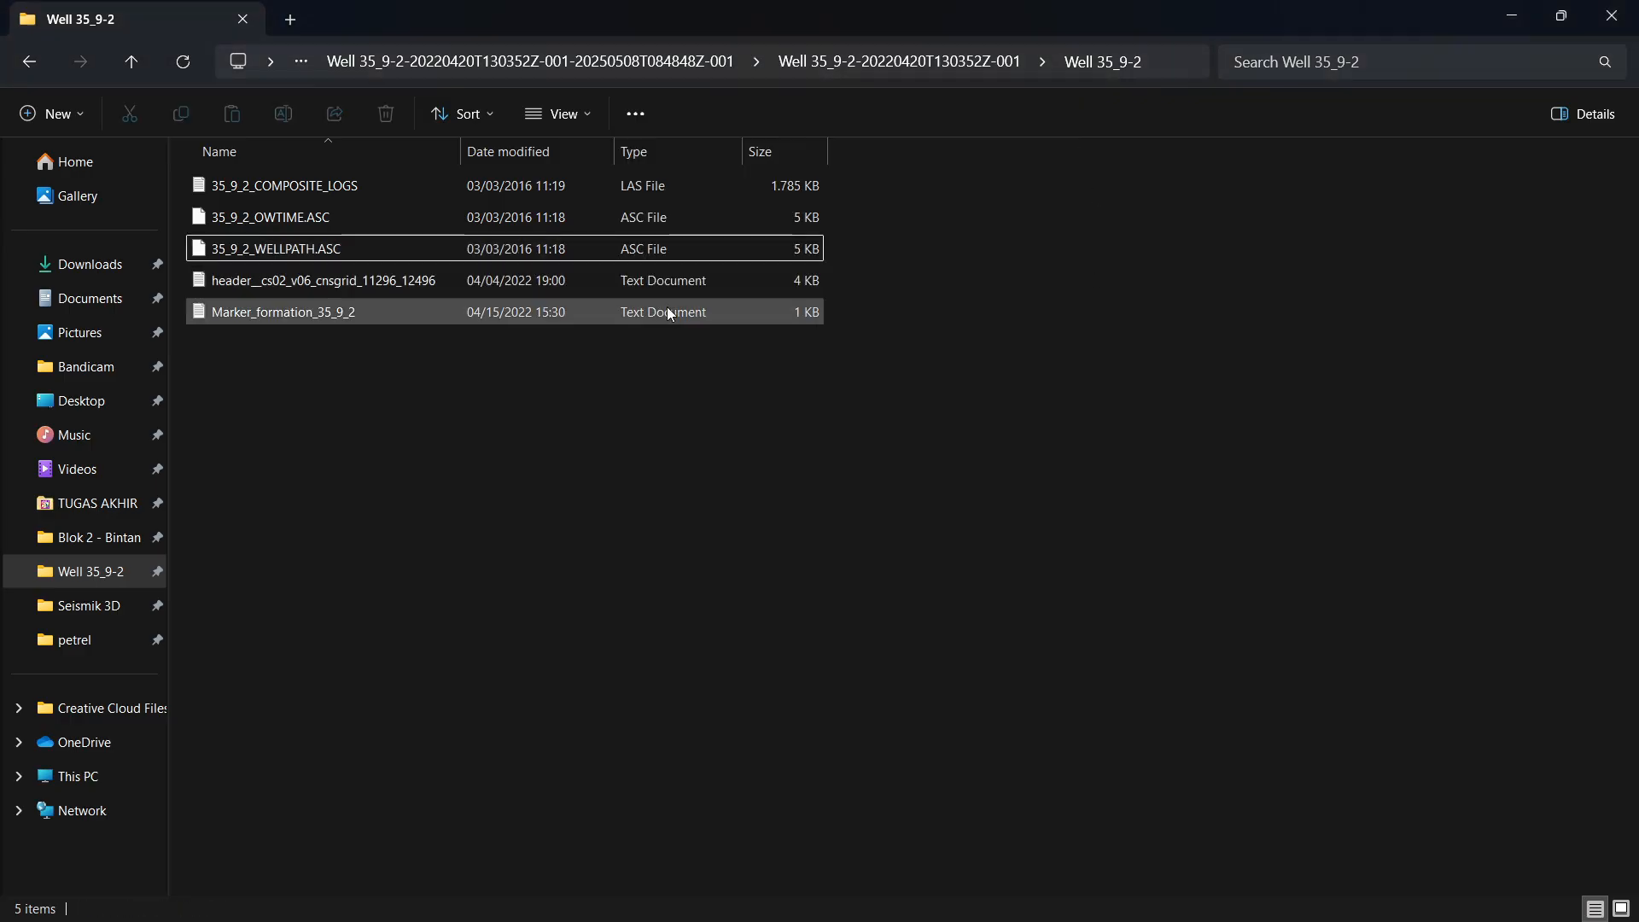
{"action": "left_click", "coordinate": [472, 245]}
{"action": "right_click", "coordinate": [474, 249]}
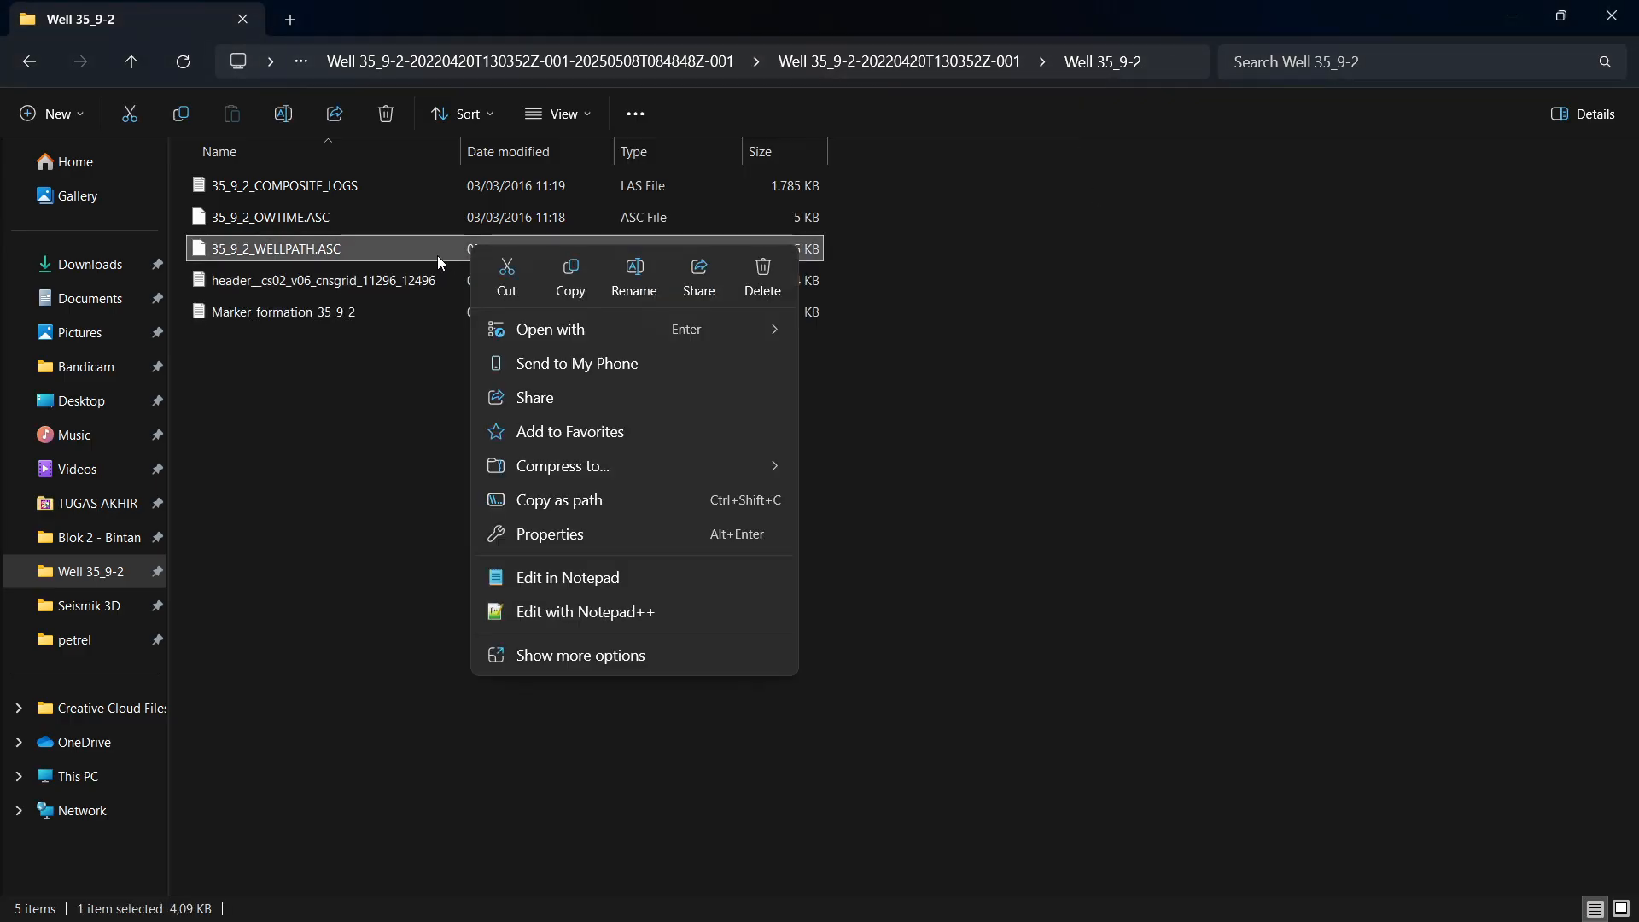
{"action": "left_click", "coordinate": [595, 619]}
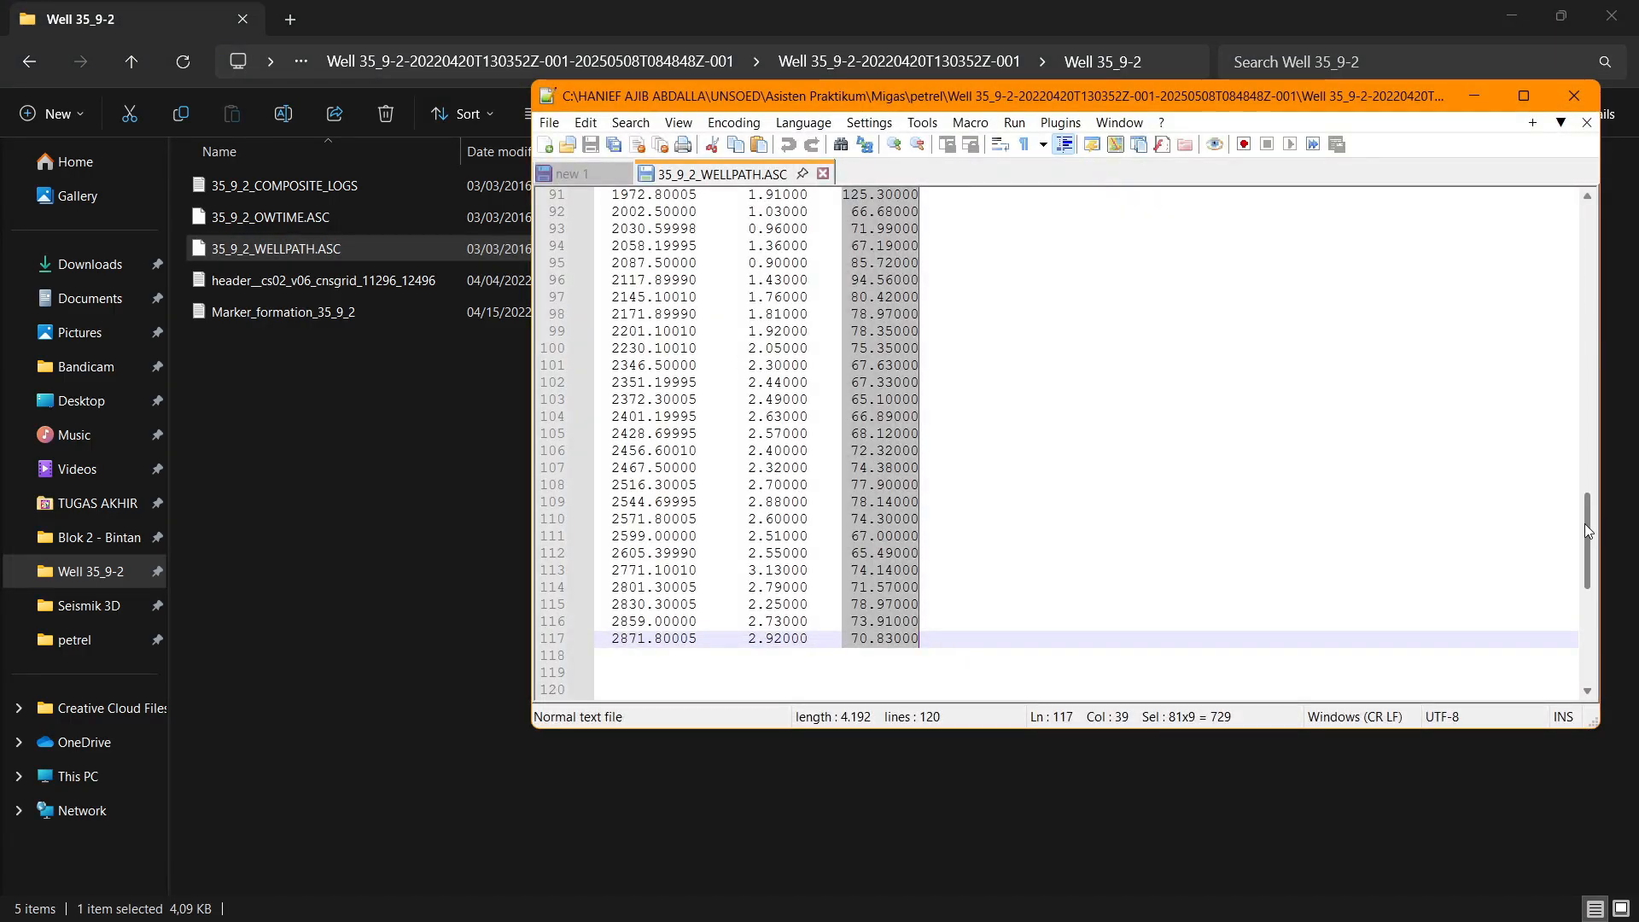
Step: Copy the last depth value, 2871.80005, from line 117 of the well path file
{"action": "left_click_drag", "start_coordinate": [1588, 524], "coordinate": [1577, 591]}
{"action": "left_click", "coordinate": [671, 485]}
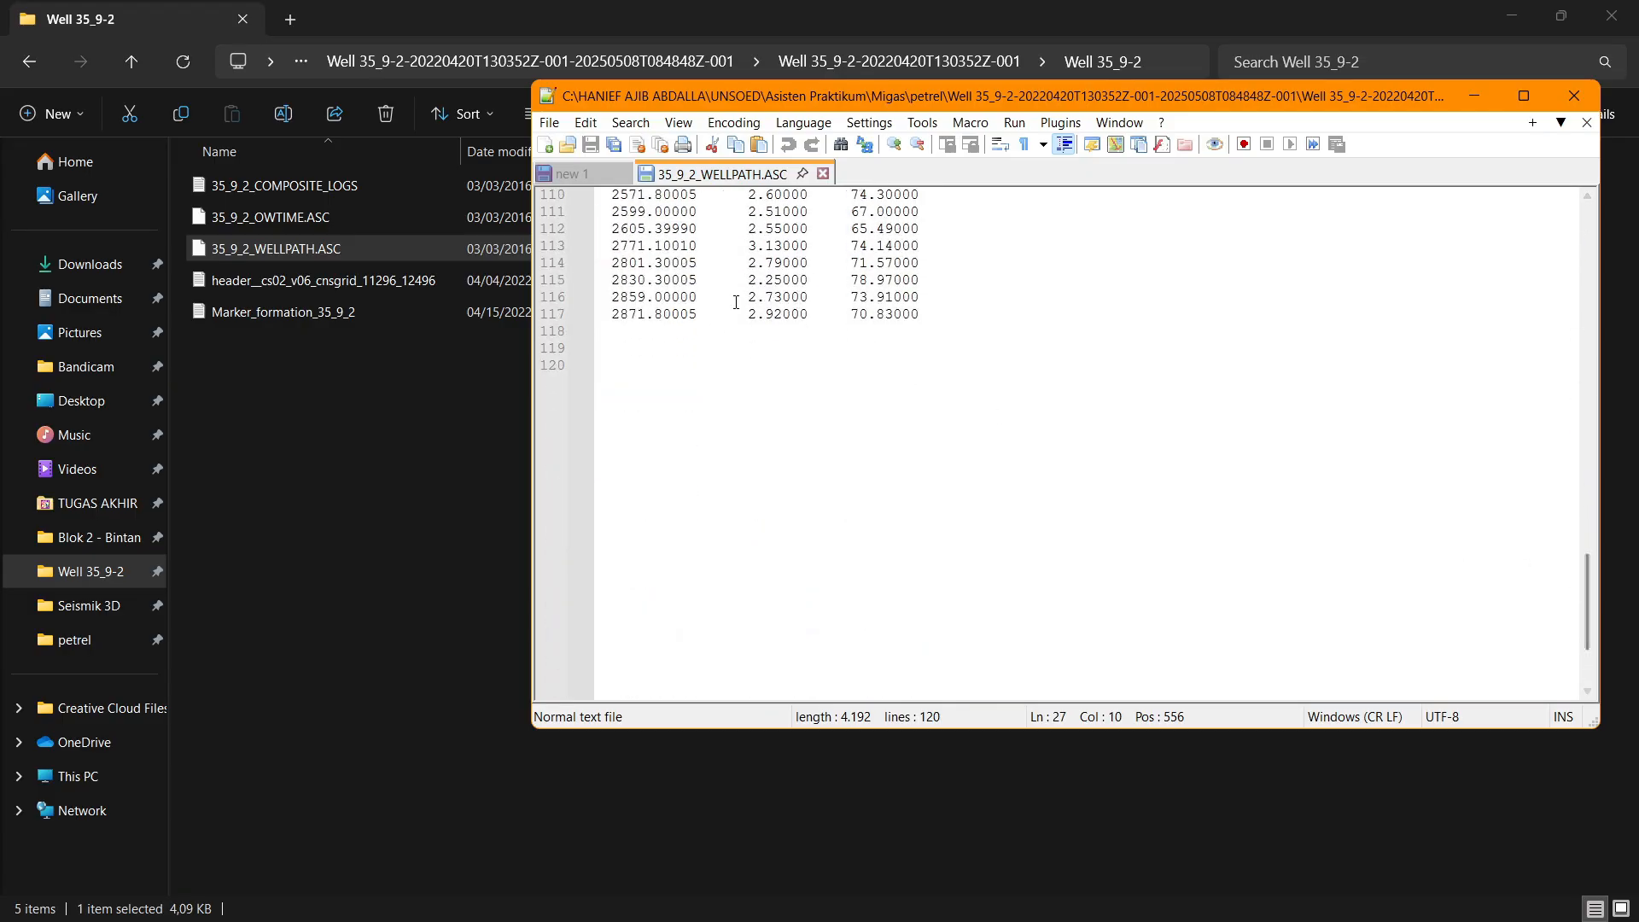
{"action": "left_click_drag", "start_coordinate": [606, 321], "coordinate": [700, 318]}
{"action": "key", "text": "ctrl+c"}
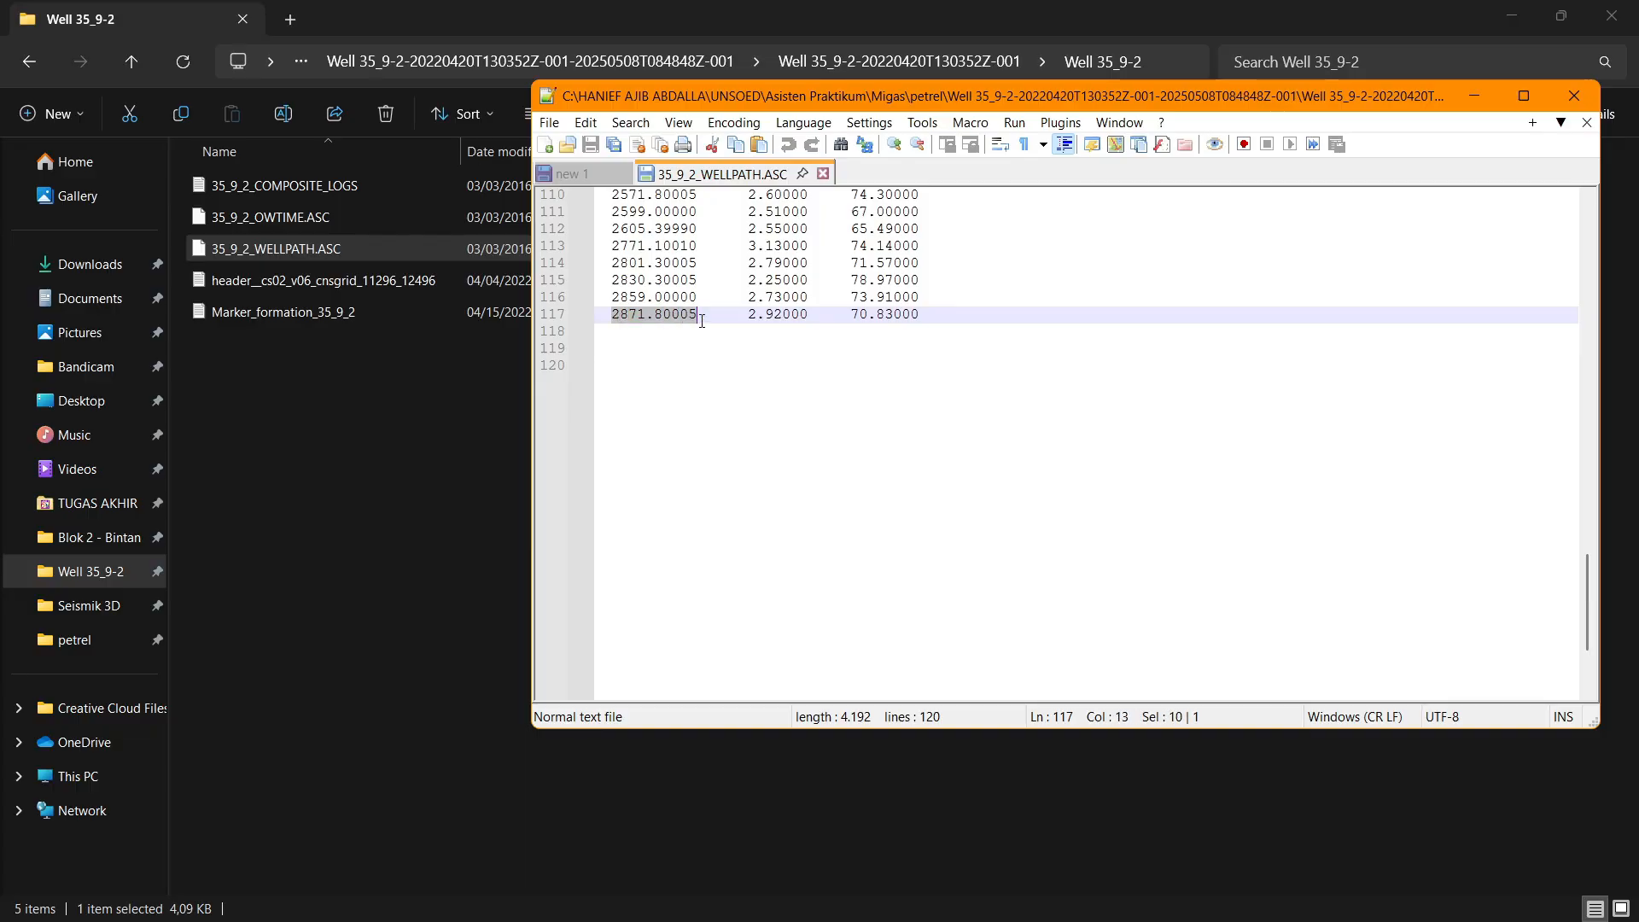
Step: Switch to Petrel, set the new survey's total depth to 2871.80005 and create the survey
{"action": "key", "text": "alt+Tab"}
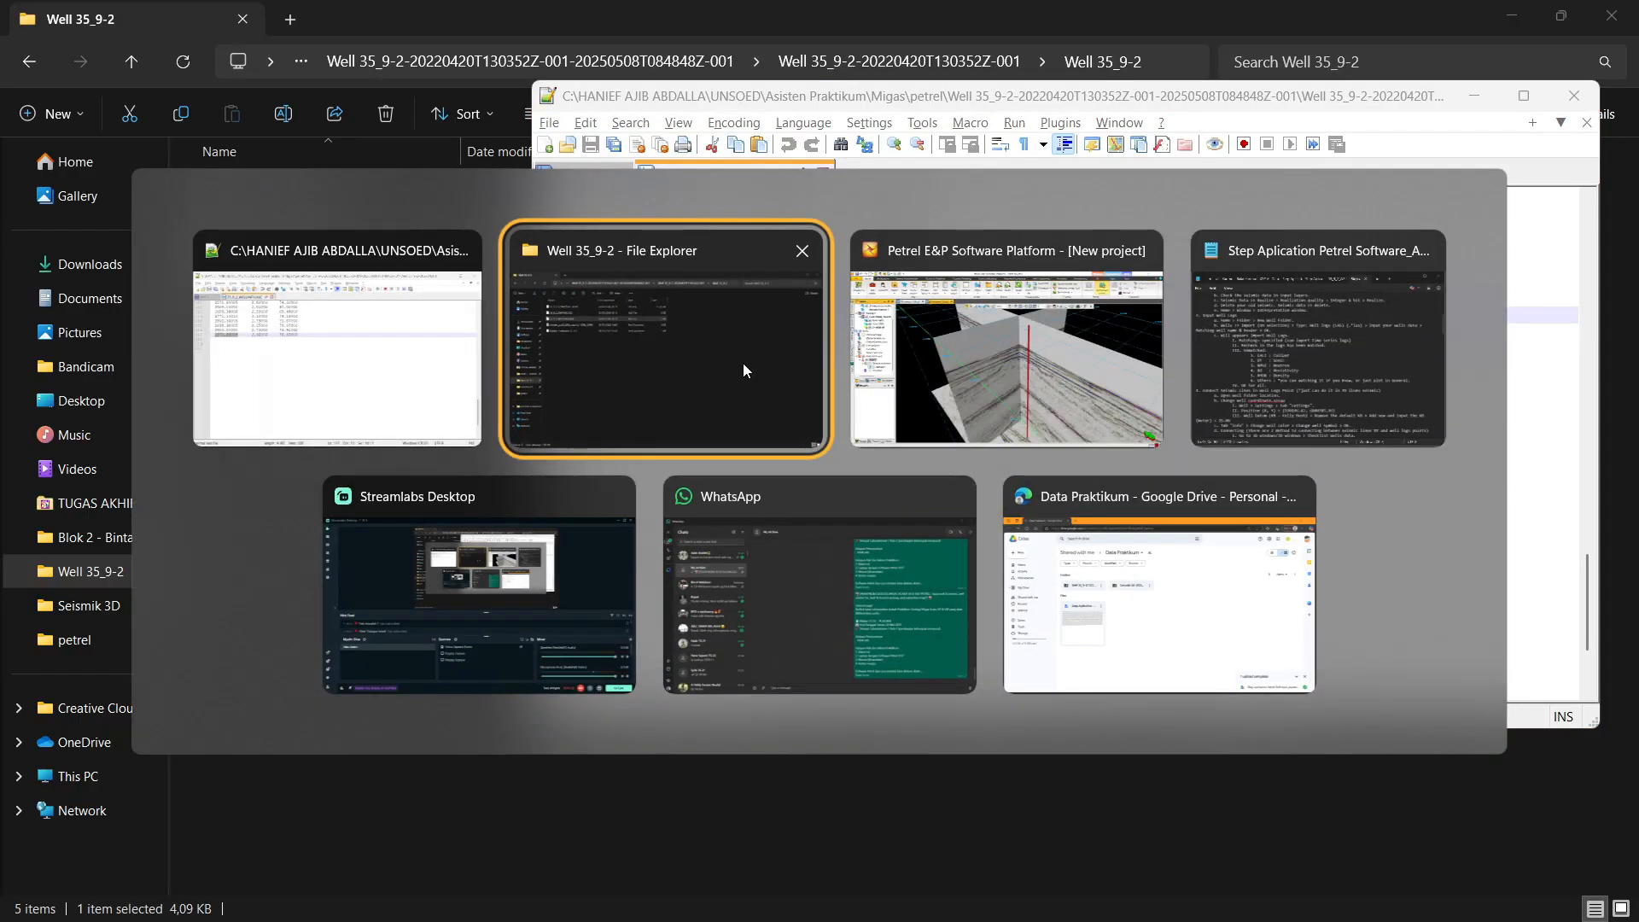
{"action": "key", "text": "alt+Tab"}
{"action": "key", "text": "alt+Tab"}
{"action": "key", "text": "alt+Tab"}
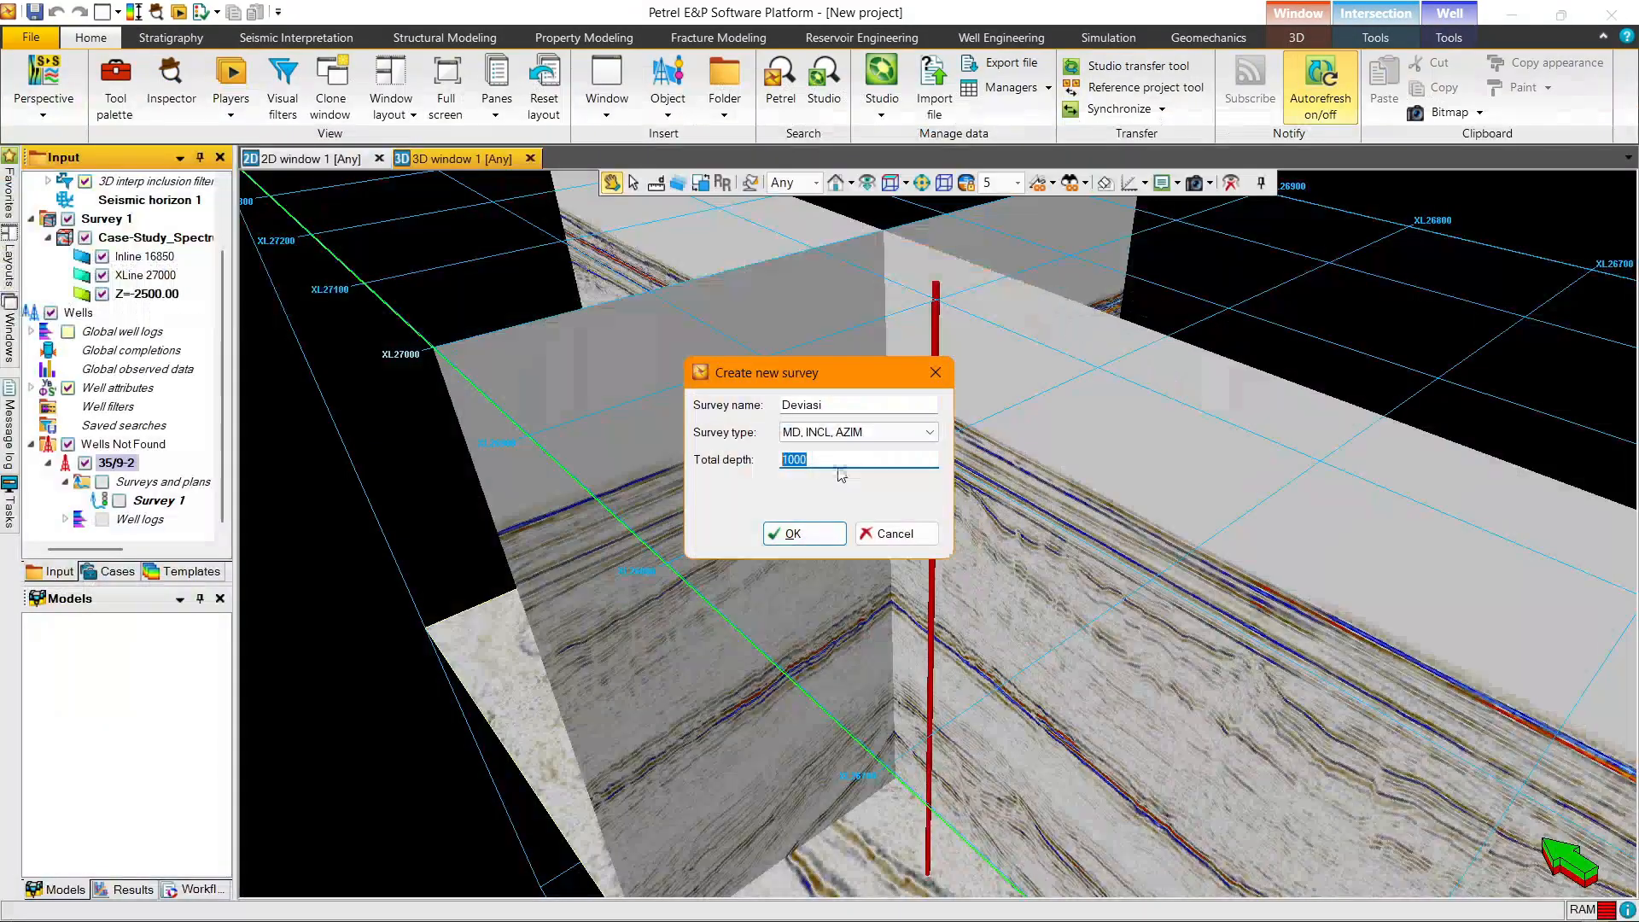
{"action": "key", "text": "ctrl+v"}
{"action": "left_click", "coordinate": [792, 535]}
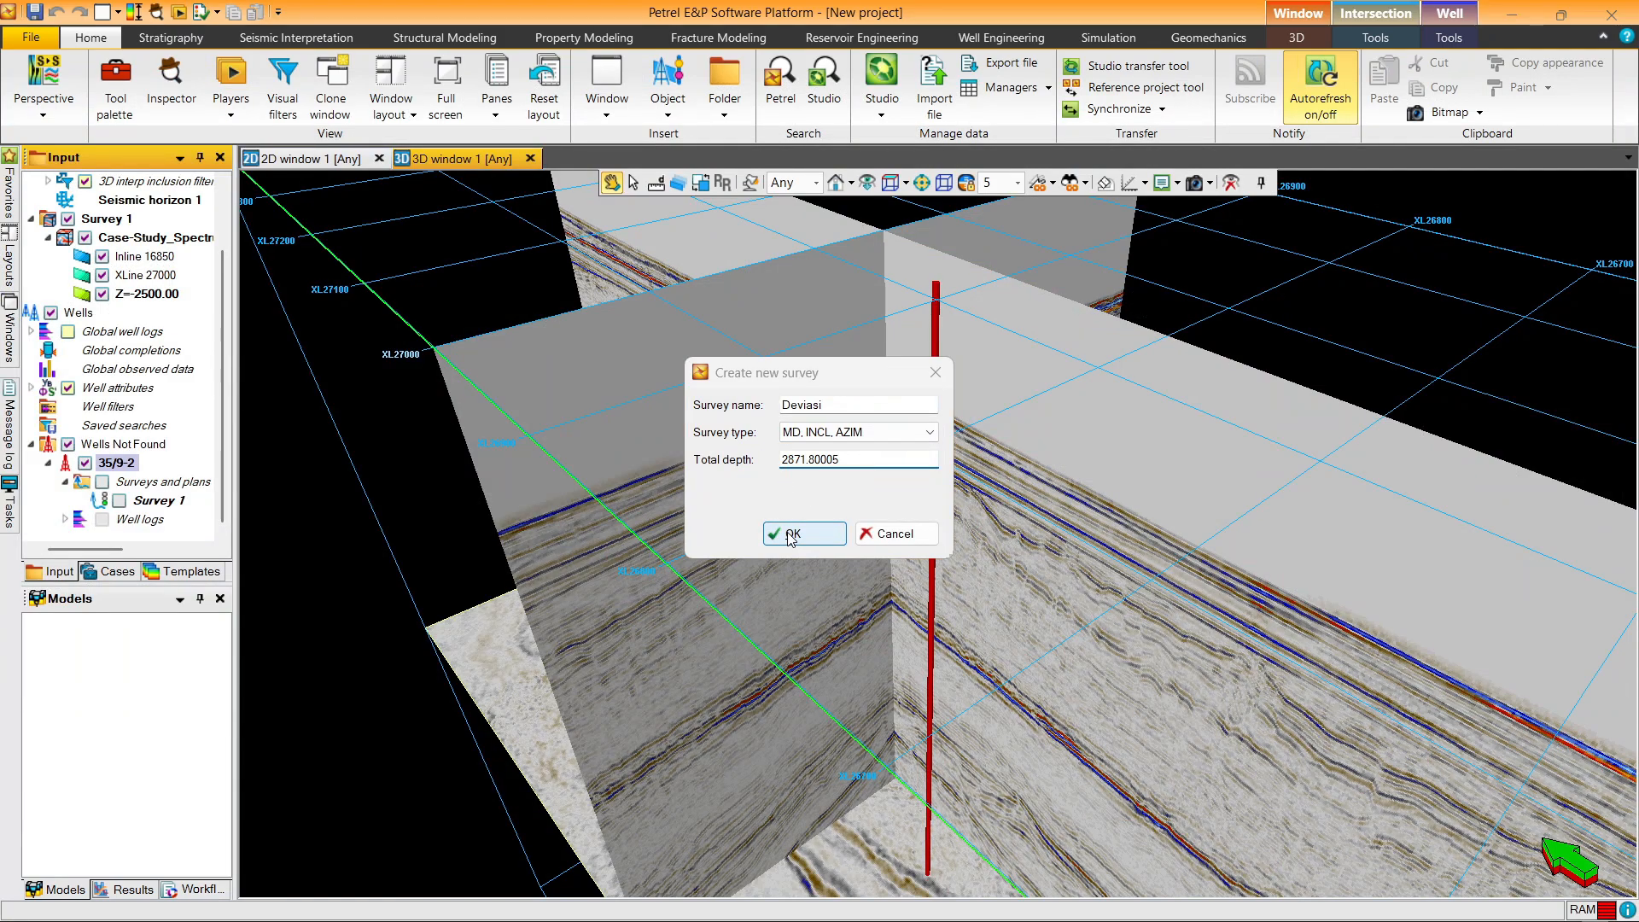
Step: Open the trajectory spreadsheet of the Deviasi survey under well 35/9-2
{"action": "left_click", "coordinate": [154, 519]}
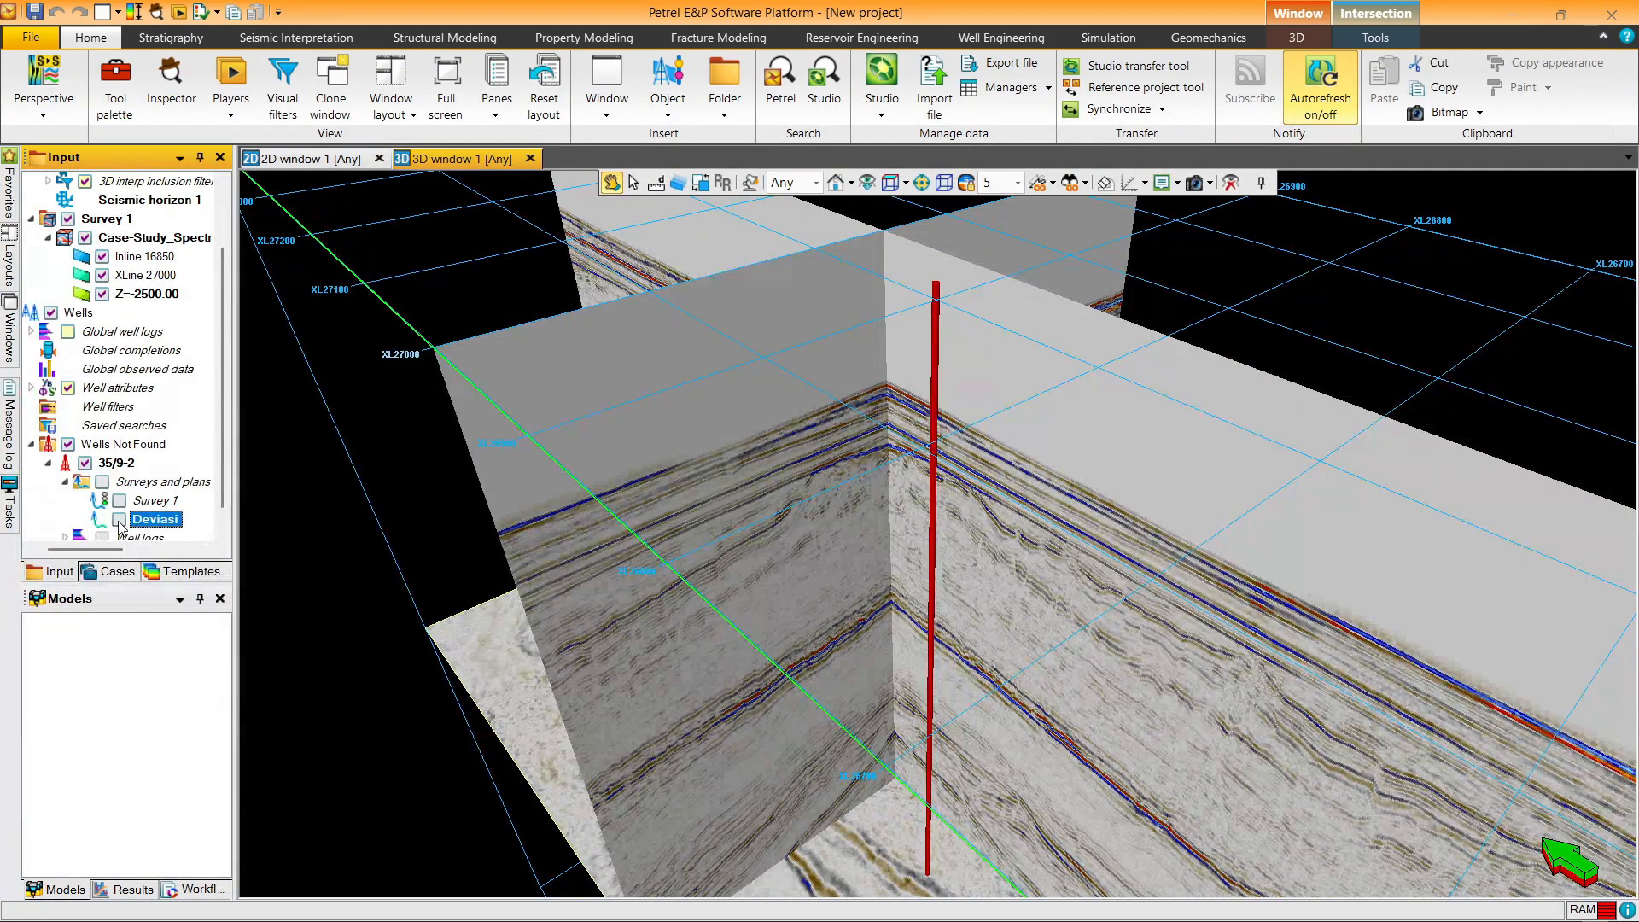
{"action": "left_click", "coordinate": [117, 521]}
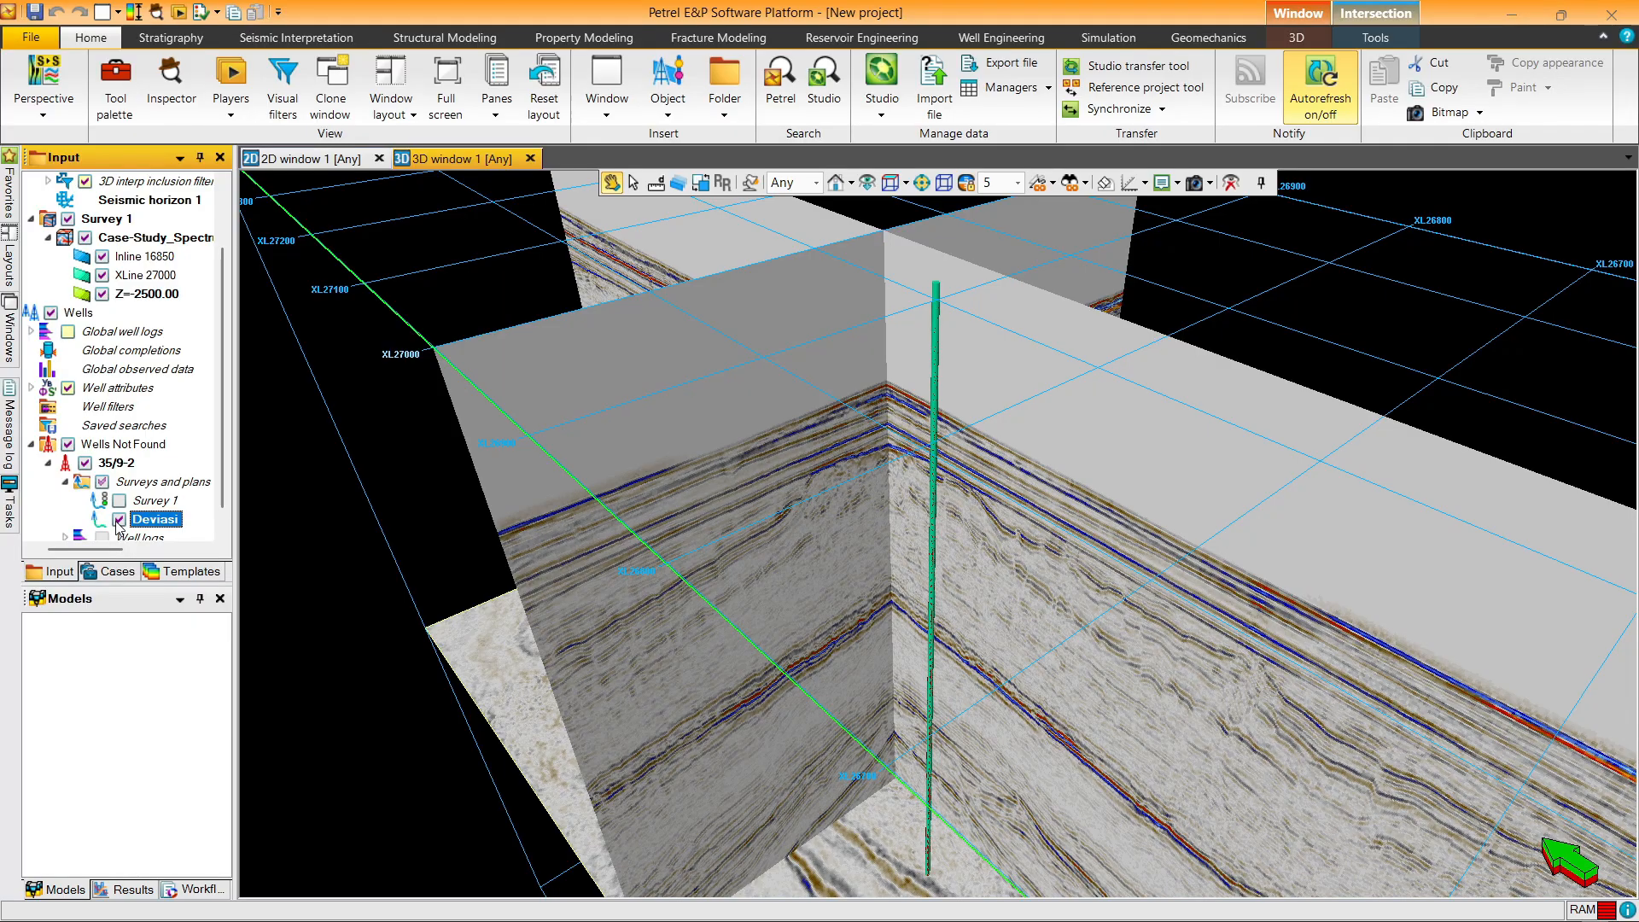
{"action": "left_click", "coordinate": [117, 522]}
{"action": "right_click", "coordinate": [139, 527]}
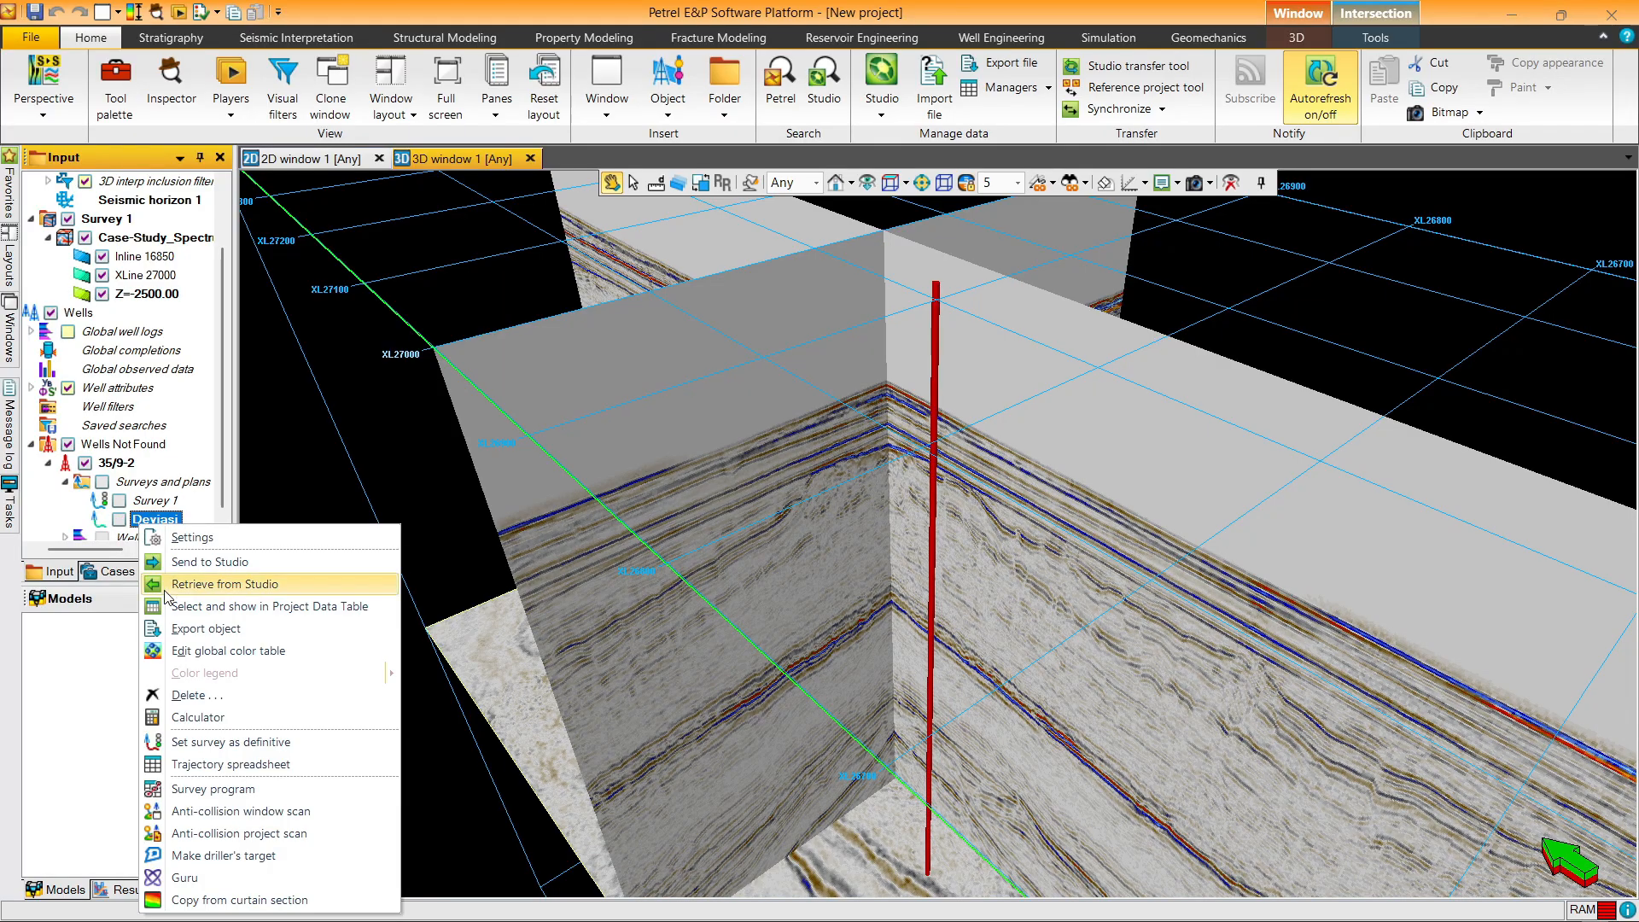
{"action": "left_click", "coordinate": [226, 767]}
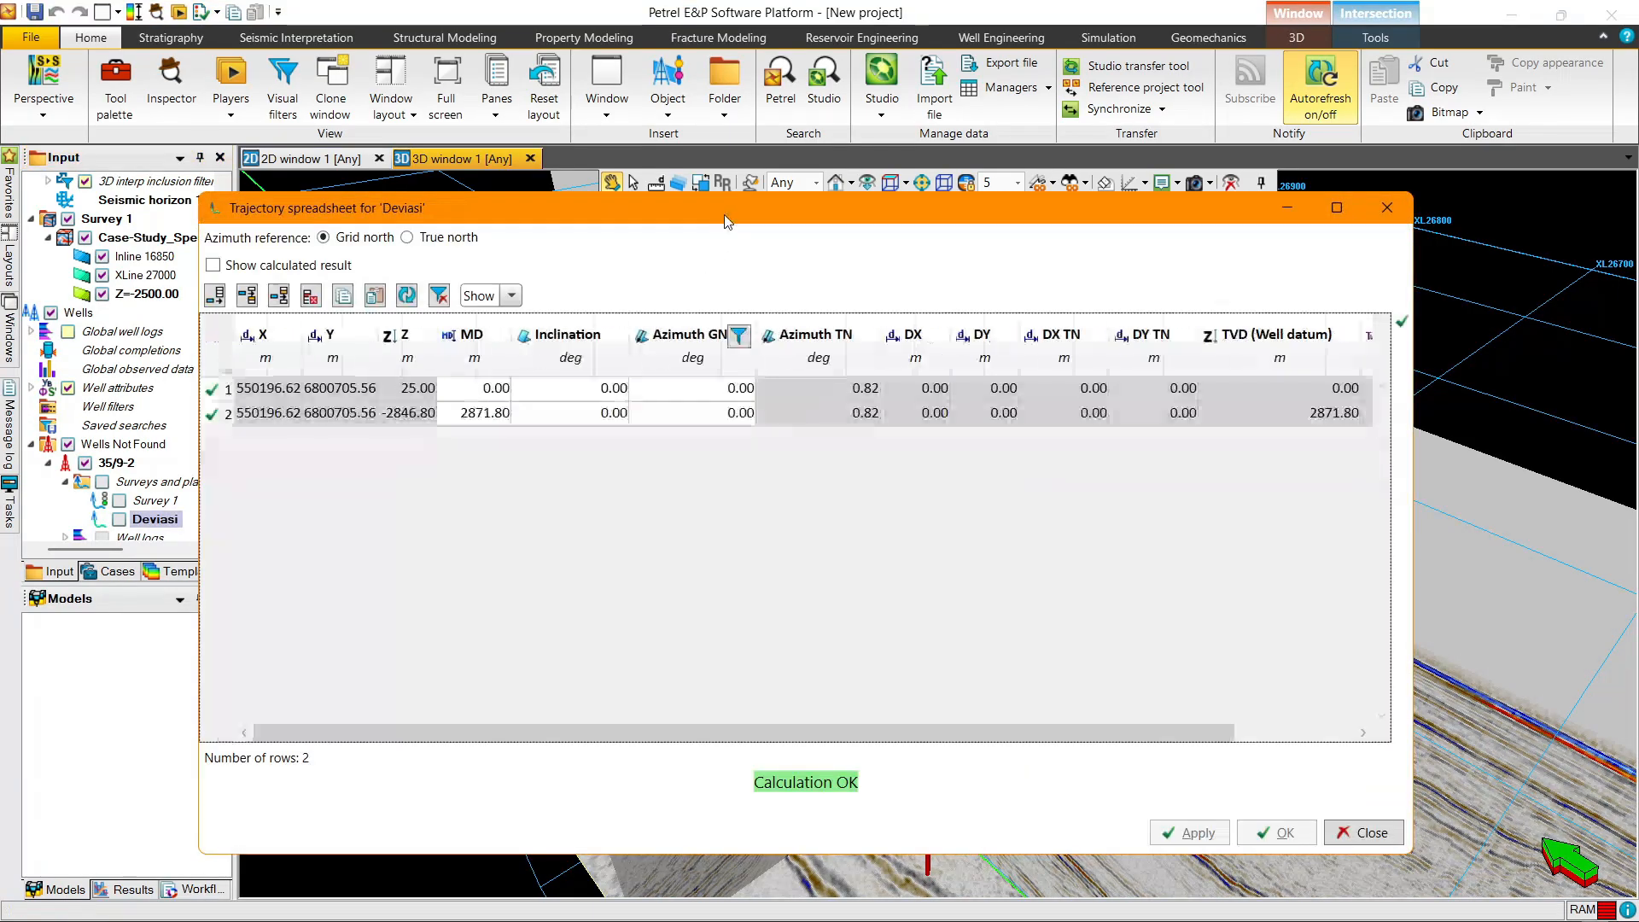
{"action": "left_click_drag", "start_coordinate": [733, 205], "coordinate": [975, 161]}
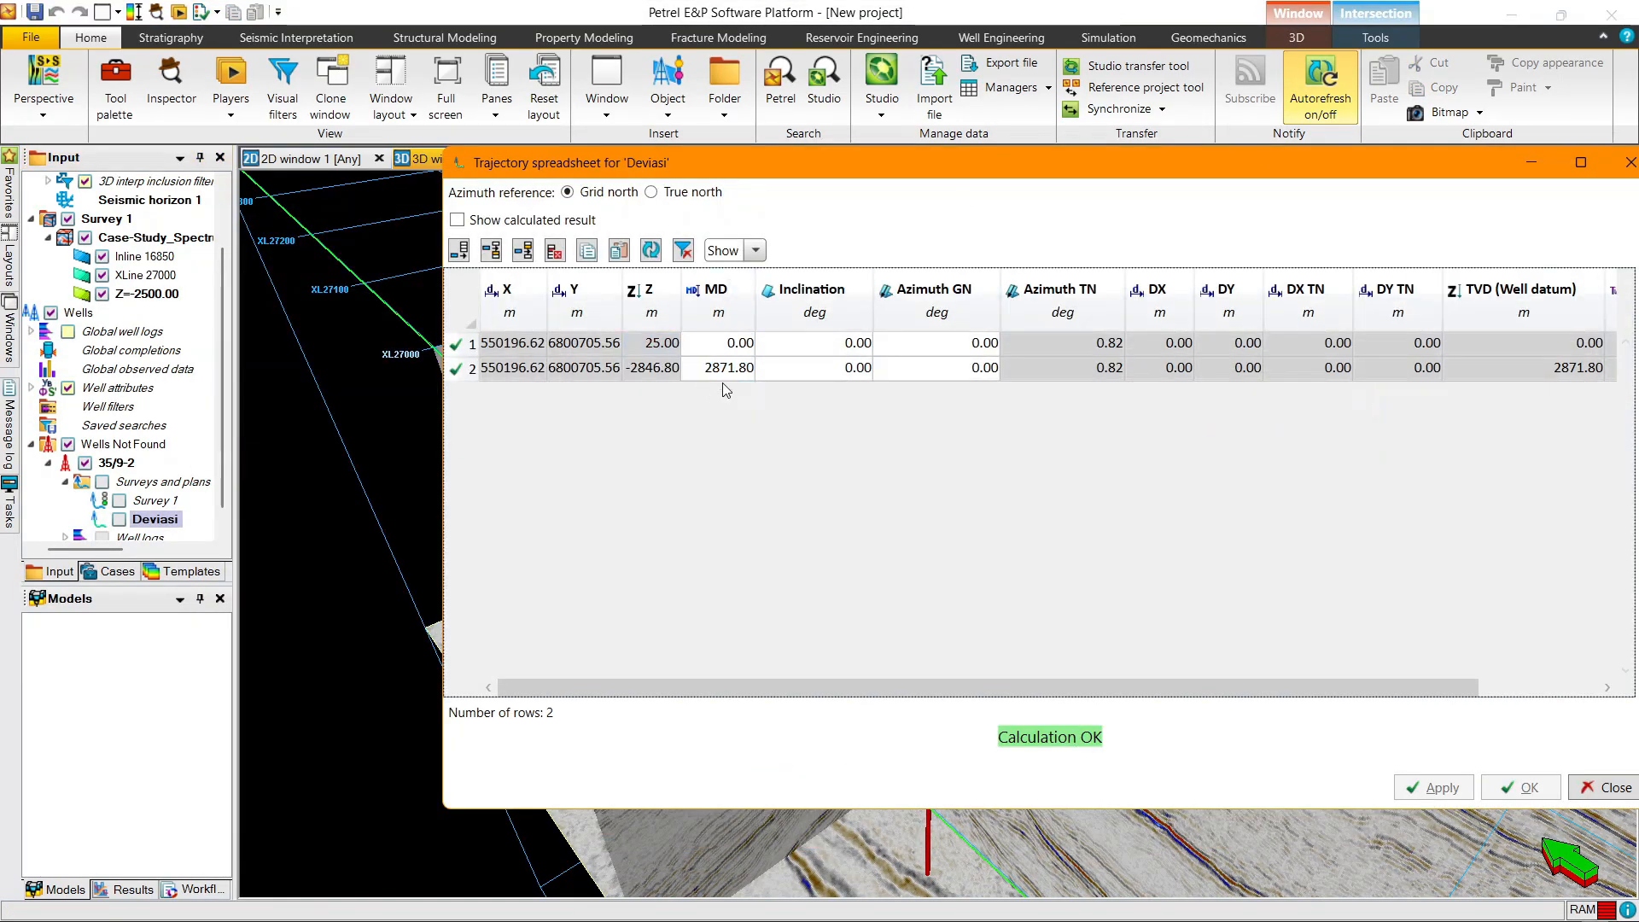
Step: Check in Notepad++ which data columns the well path file contains, and return to the trajectory spreadsheet
{"action": "left_click", "coordinate": [754, 253]}
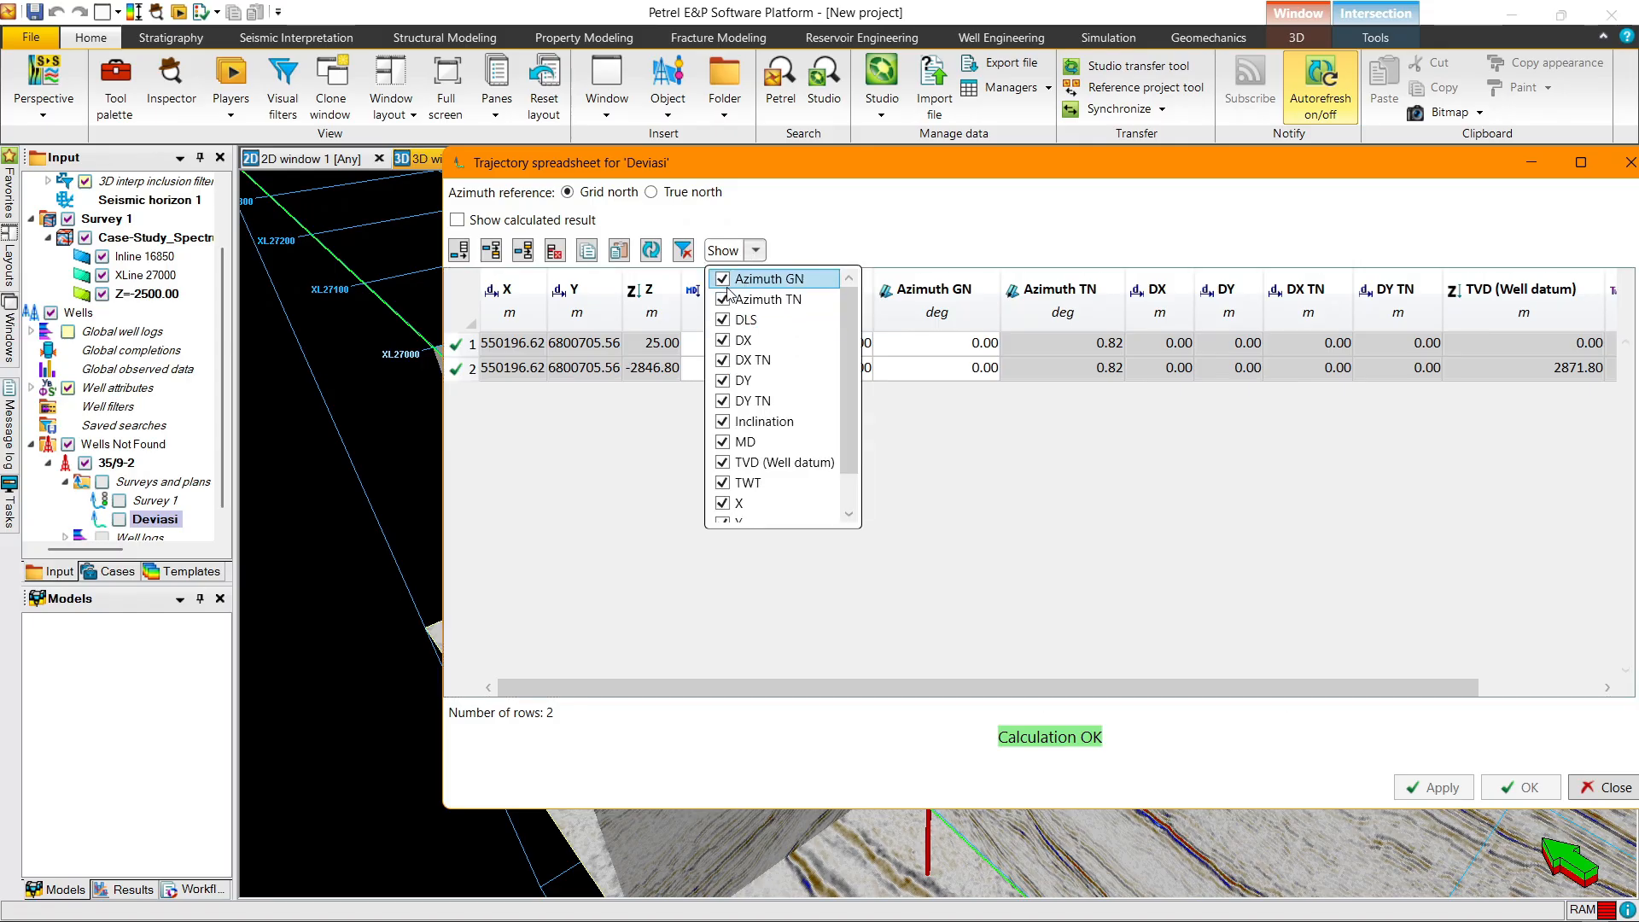
{"action": "key", "text": "alt+Tab"}
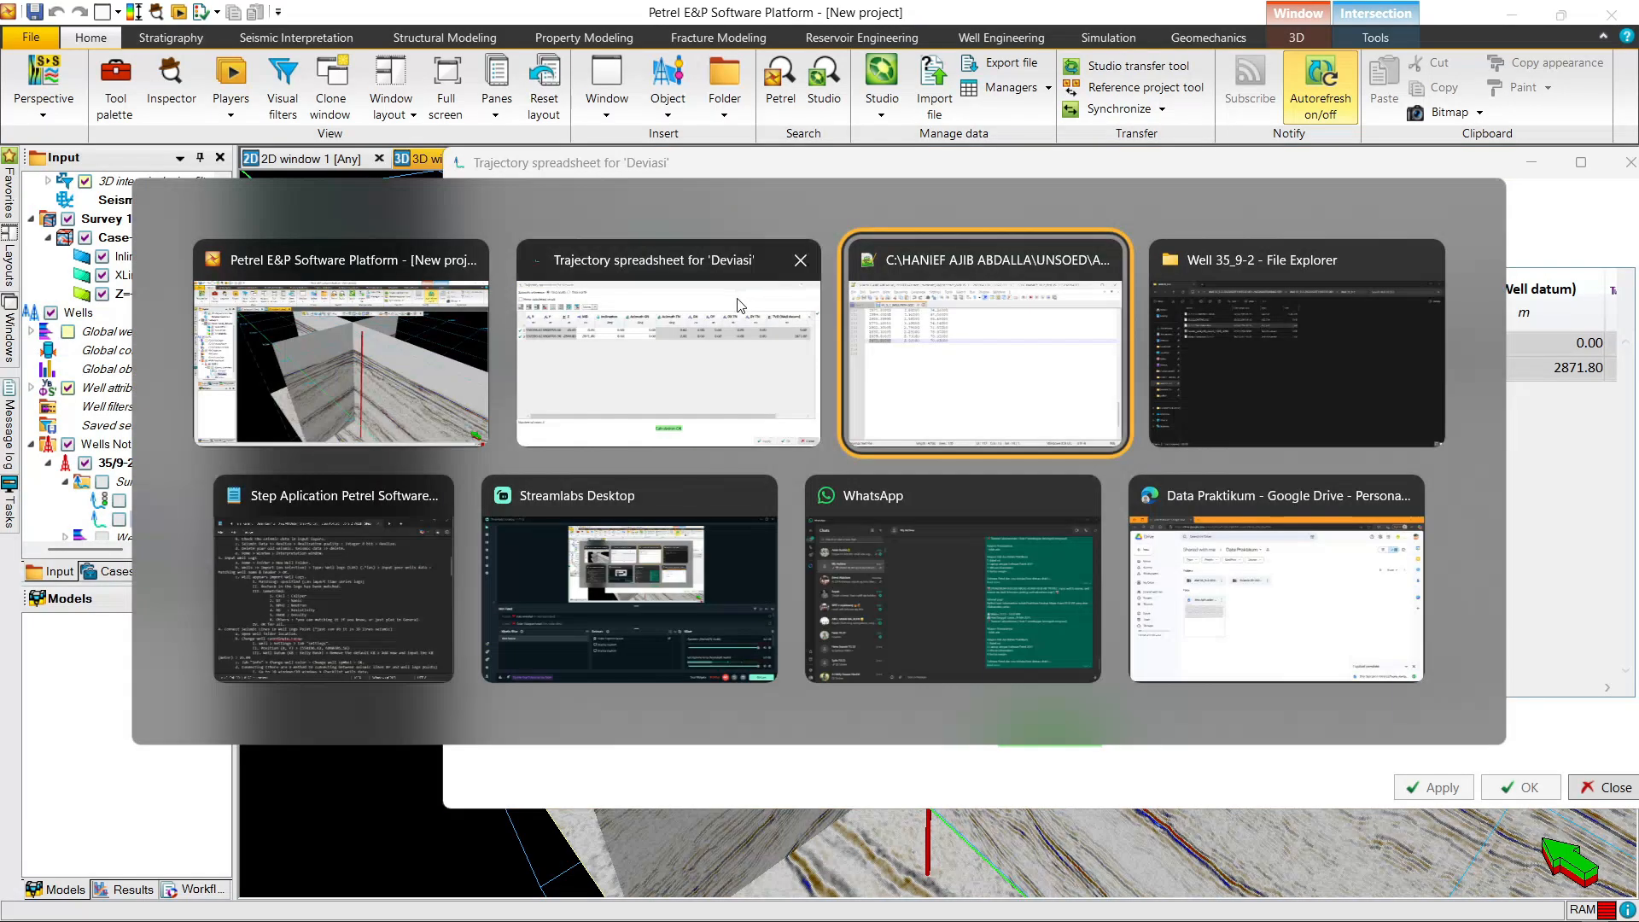
{"action": "left_click", "coordinate": [427, 512]}
{"action": "key", "text": "alt+Tab"}
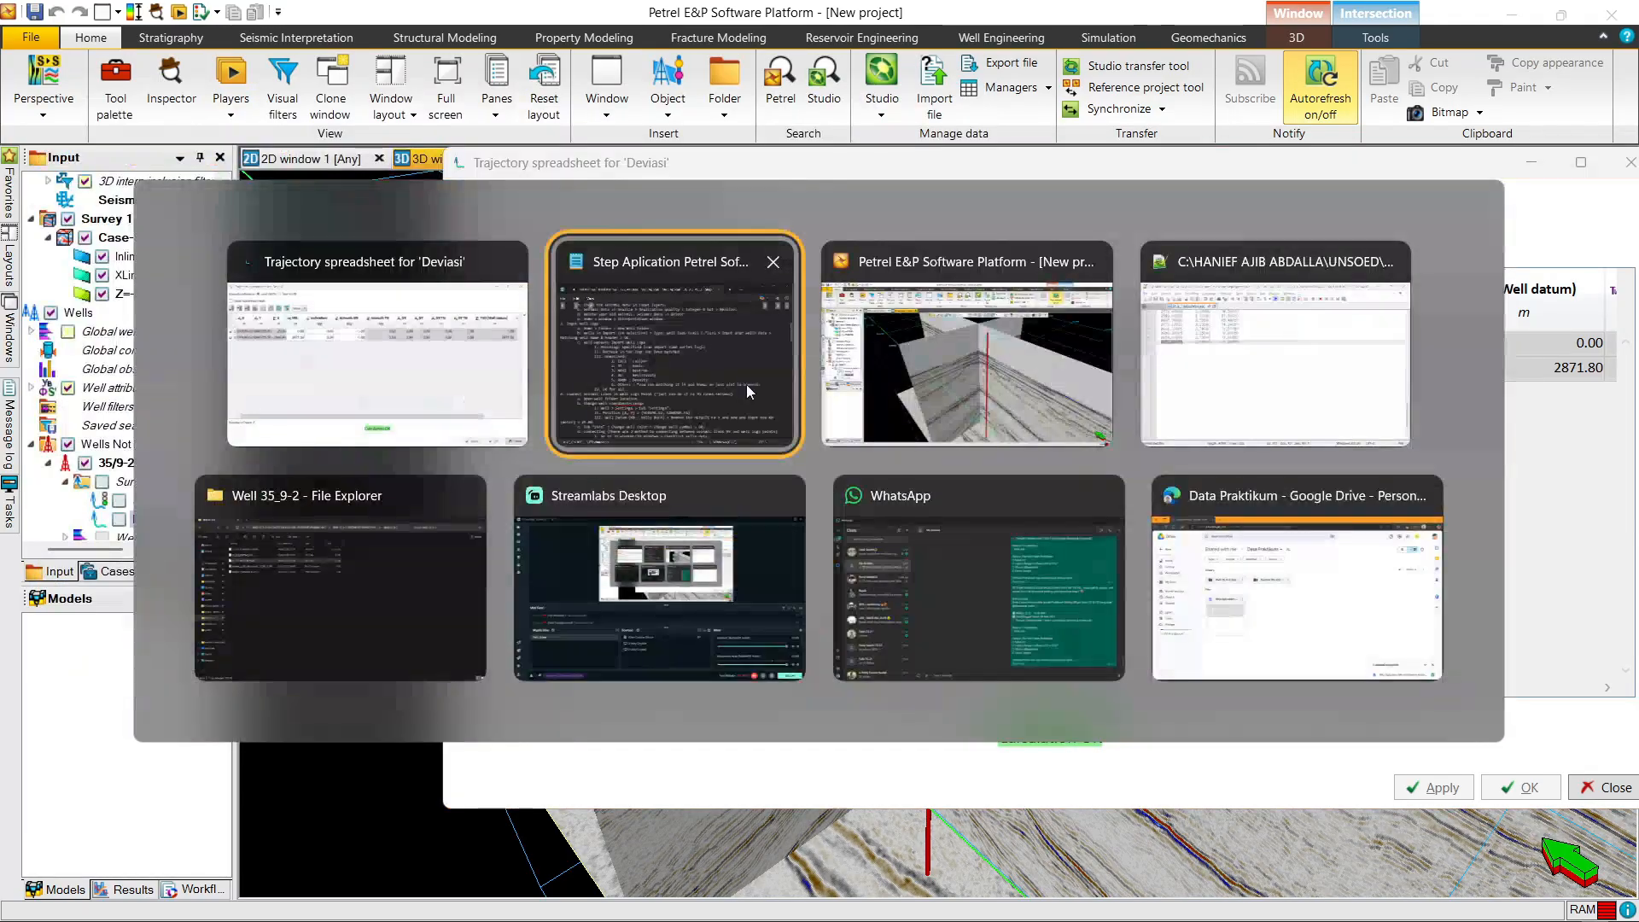
{"action": "left_click", "coordinate": [1146, 383]}
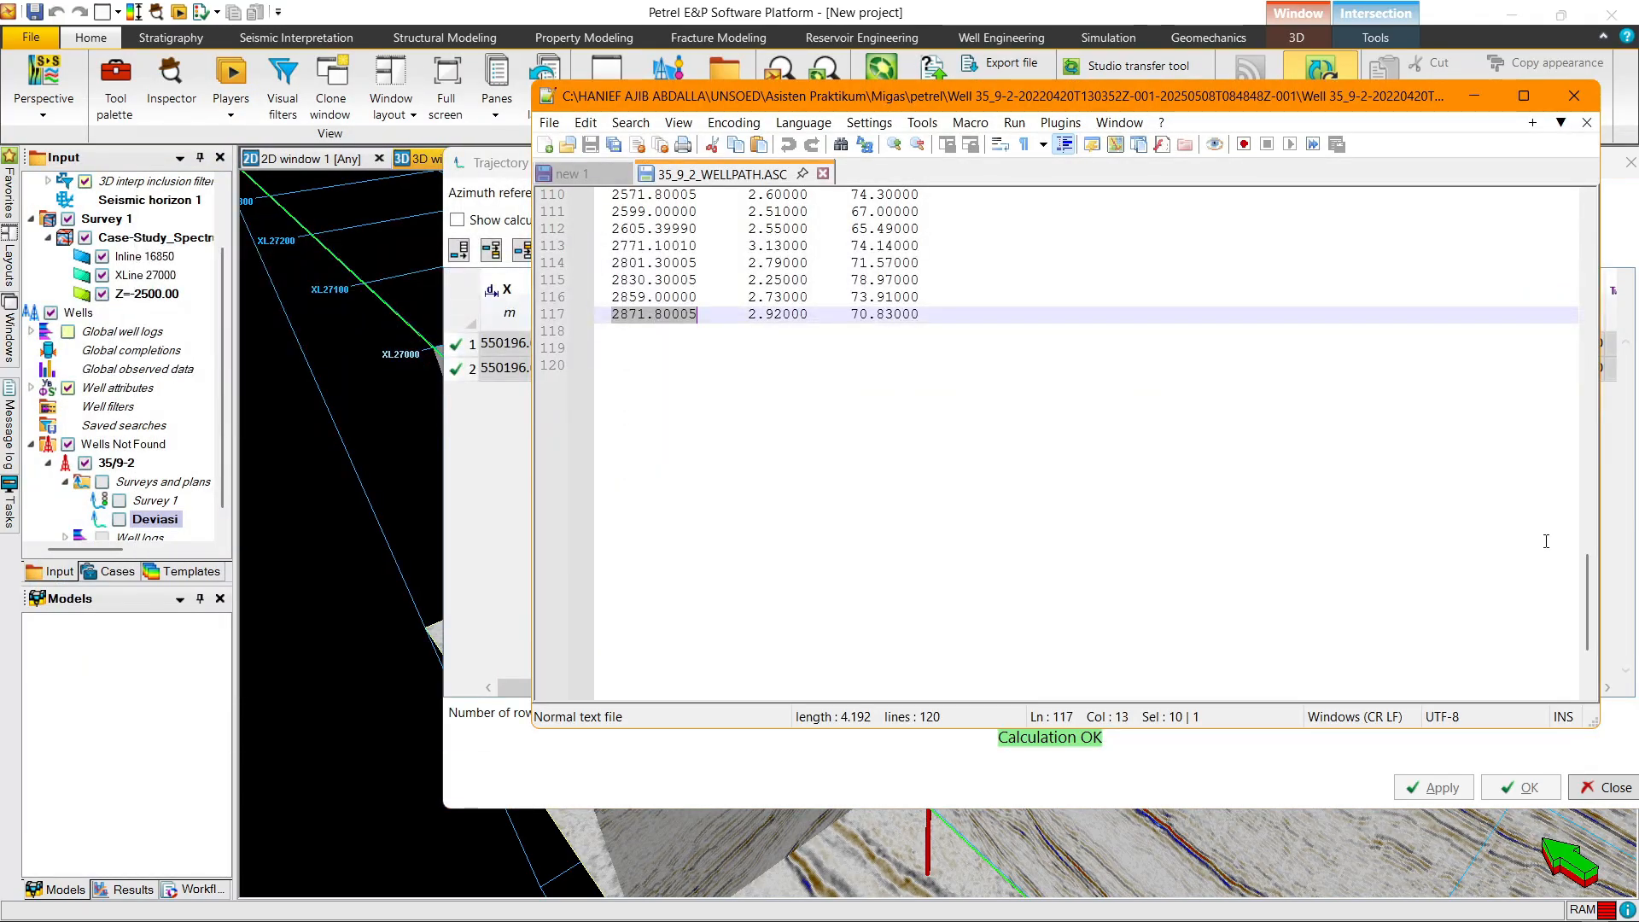
{"action": "left_click_drag", "start_coordinate": [1587, 574], "coordinate": [1587, 259]}
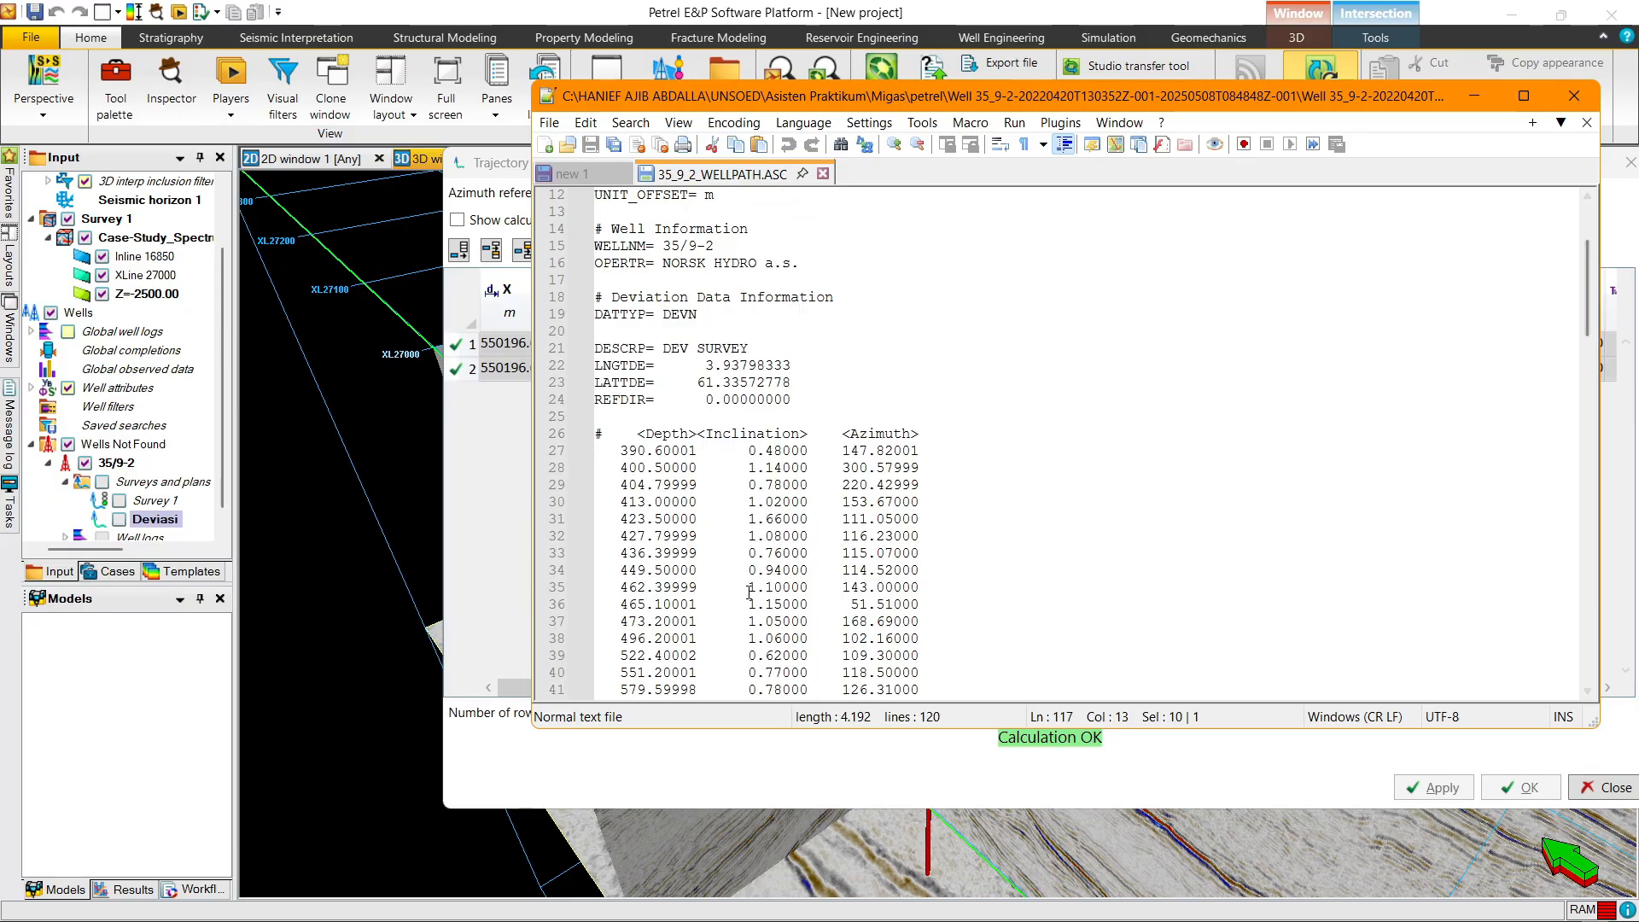
{"action": "left_click", "coordinate": [520, 422]}
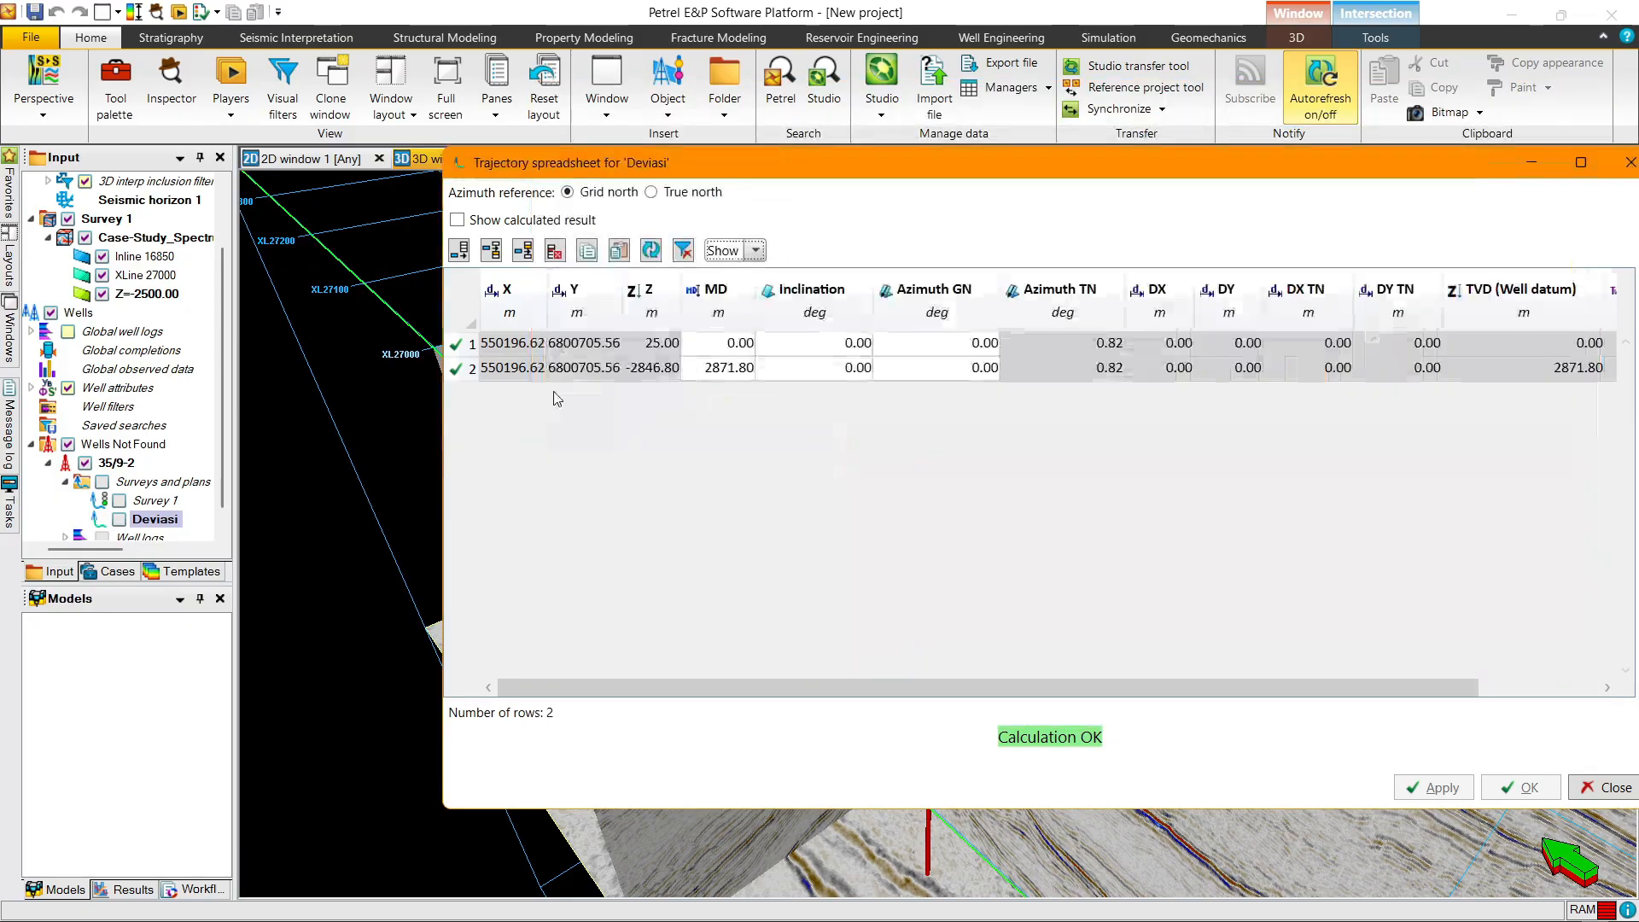
Step: Hide all trajectory spreadsheet columns except MD, Inclination and Azimuth GN
{"action": "left_click", "coordinate": [756, 251]}
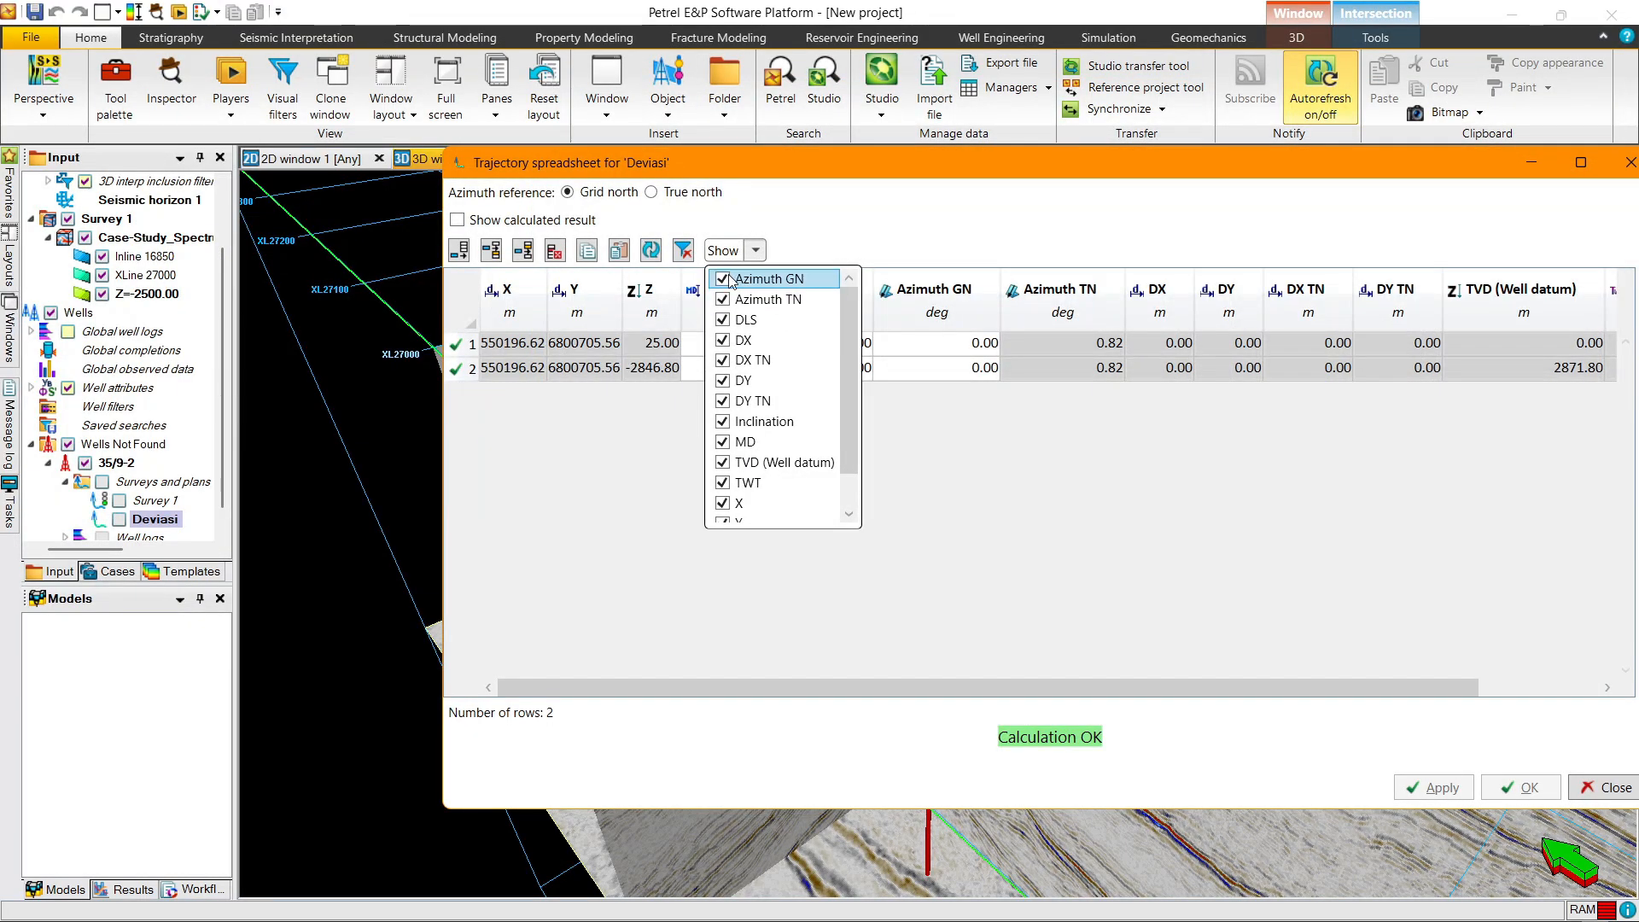
{"action": "left_click", "coordinate": [724, 300]}
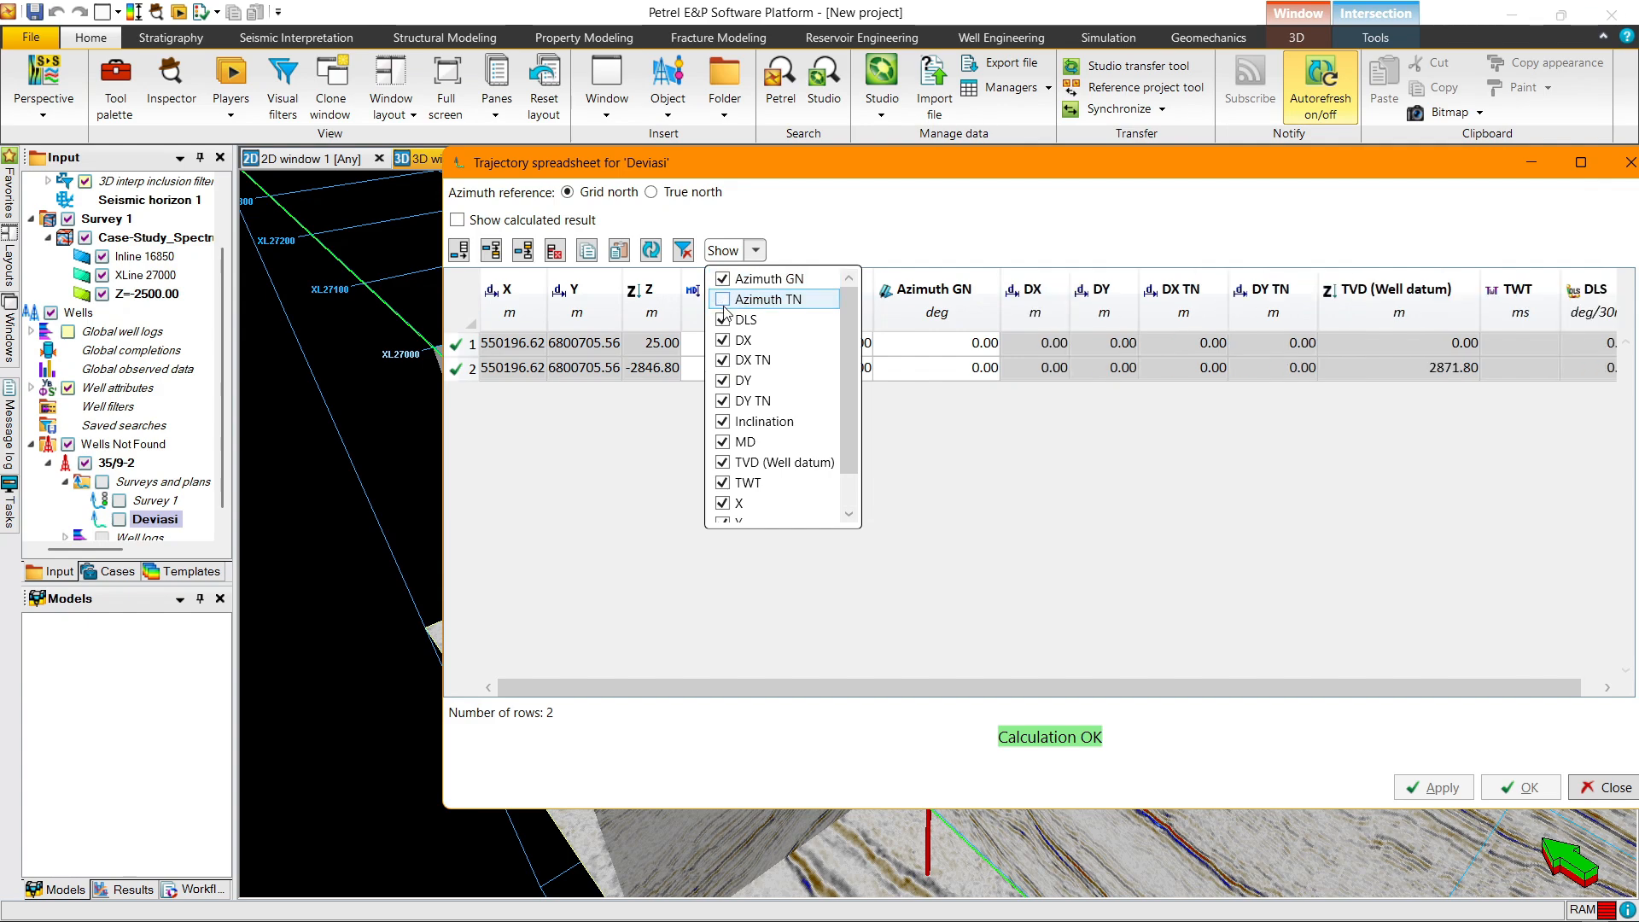
{"action": "left_click", "coordinate": [724, 320]}
{"action": "left_click", "coordinate": [724, 339]}
{"action": "left_click", "coordinate": [724, 360]}
{"action": "left_click", "coordinate": [724, 381]}
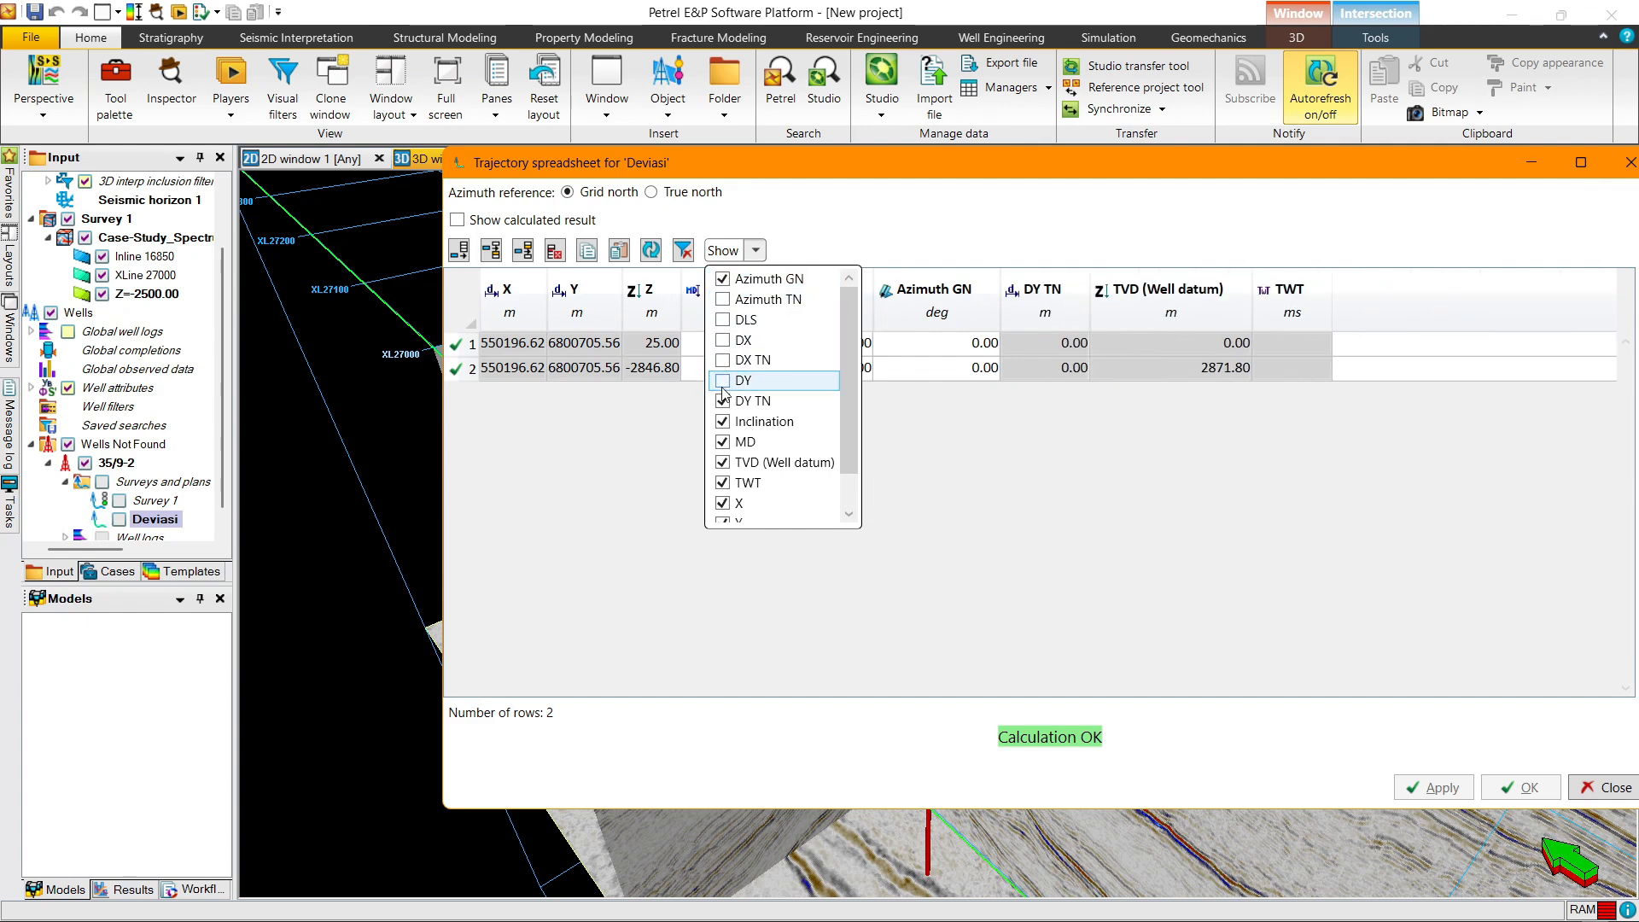
{"action": "left_click", "coordinate": [724, 401]}
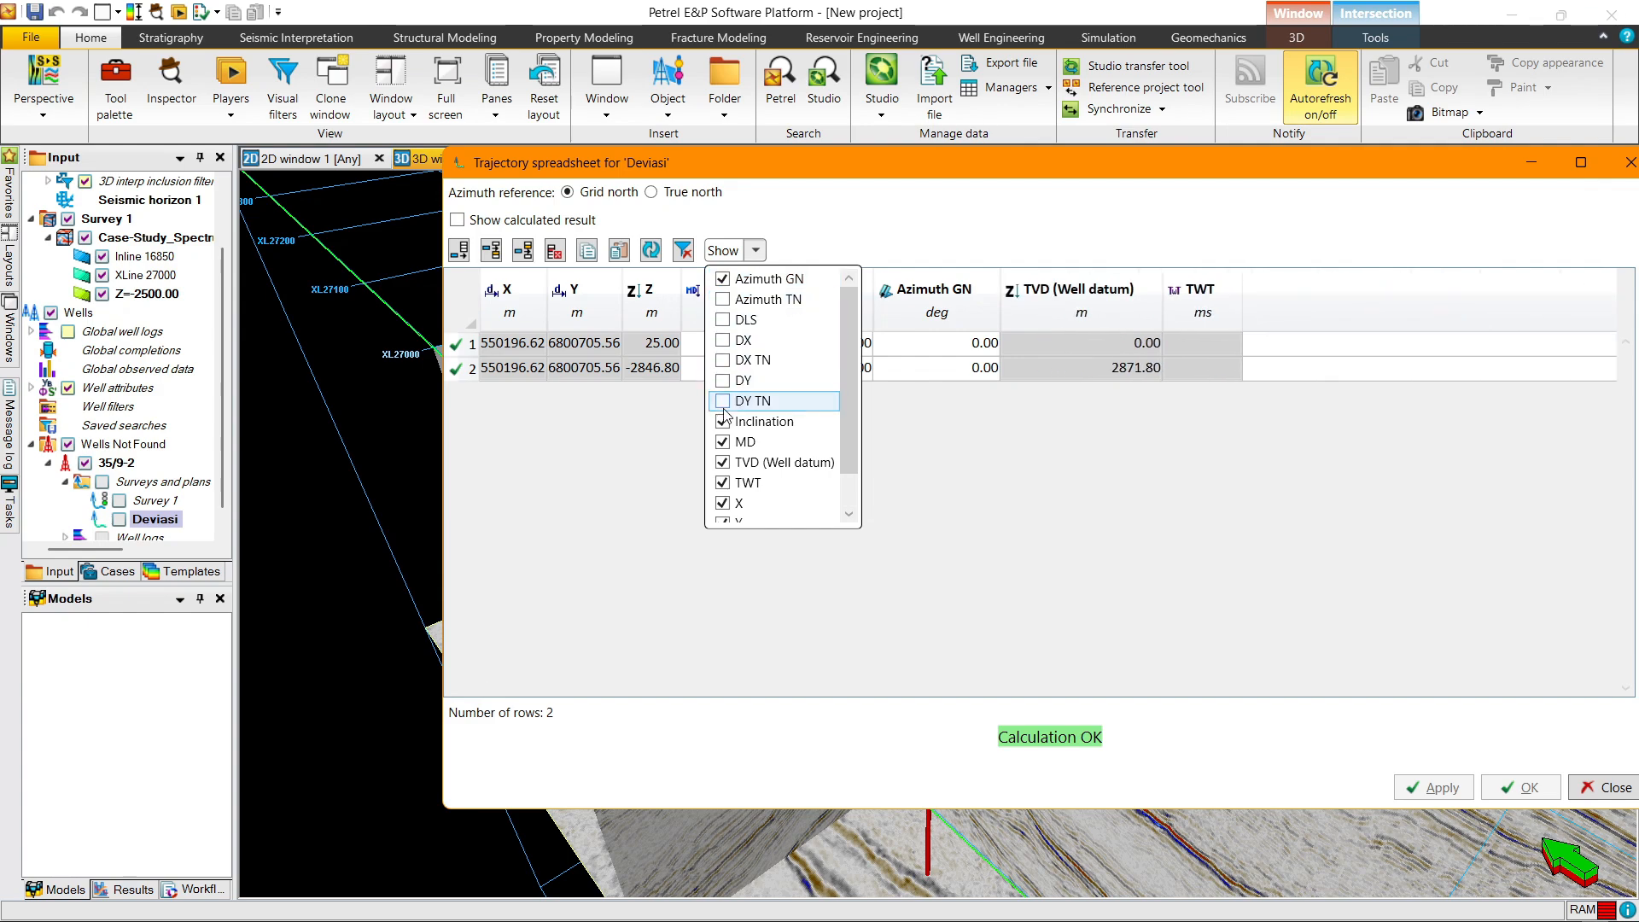
{"action": "left_click", "coordinate": [724, 464]}
{"action": "left_click", "coordinate": [724, 484]}
{"action": "scroll", "coordinate": [727, 486], "scroll_direction": "down", "scroll_amount": 1}
{"action": "left_click", "coordinate": [724, 483]}
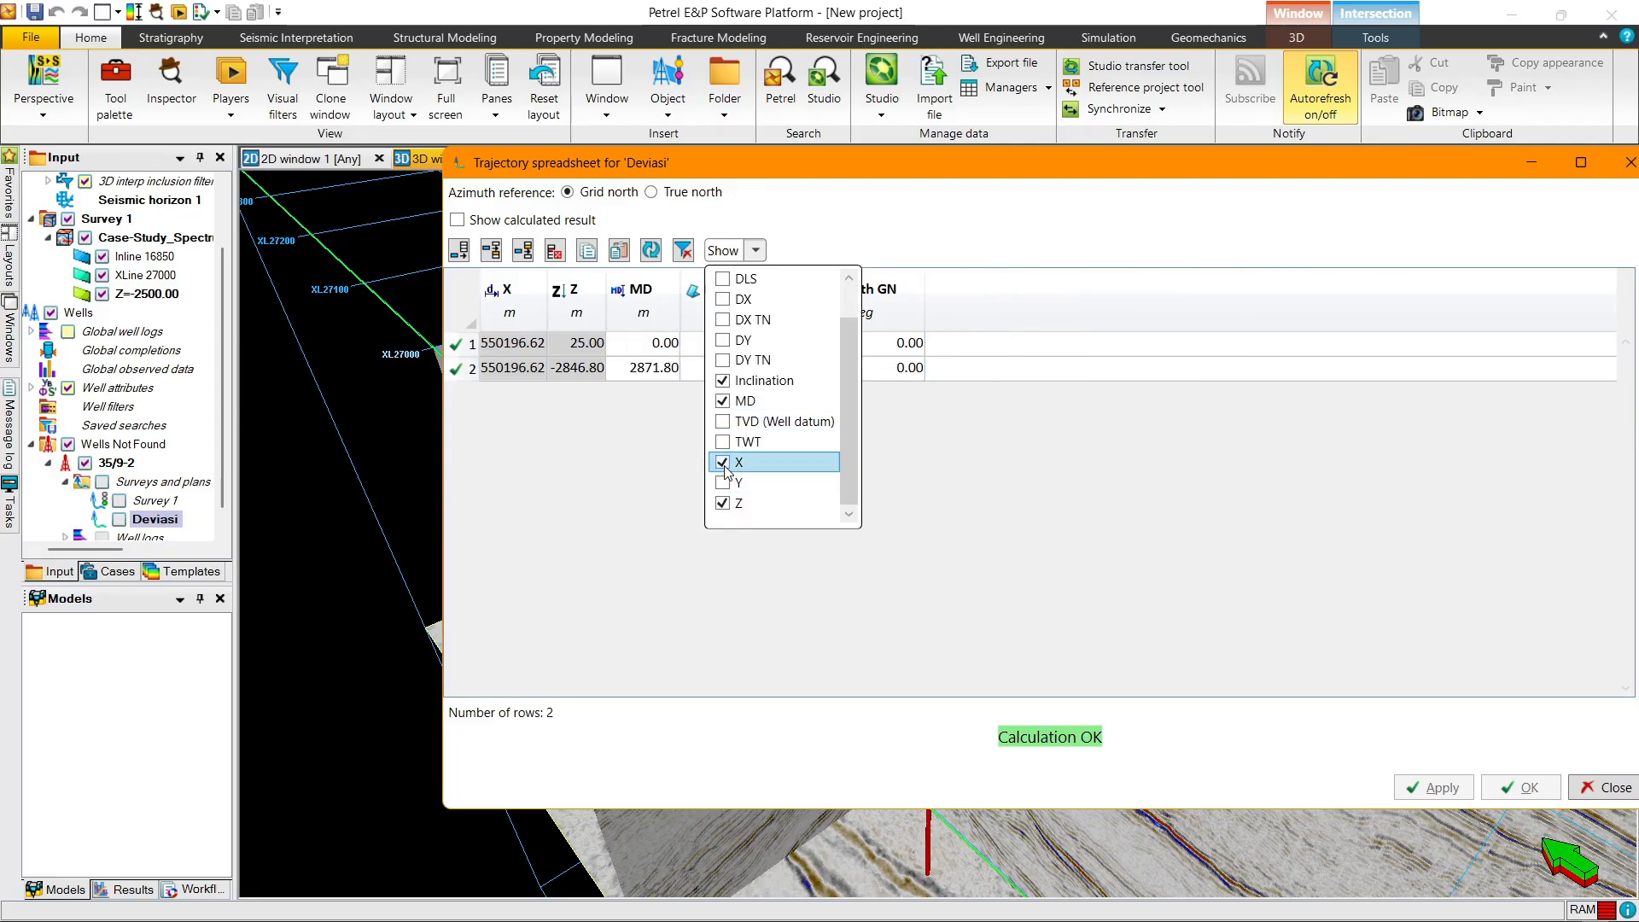
{"action": "left_click", "coordinate": [724, 462]}
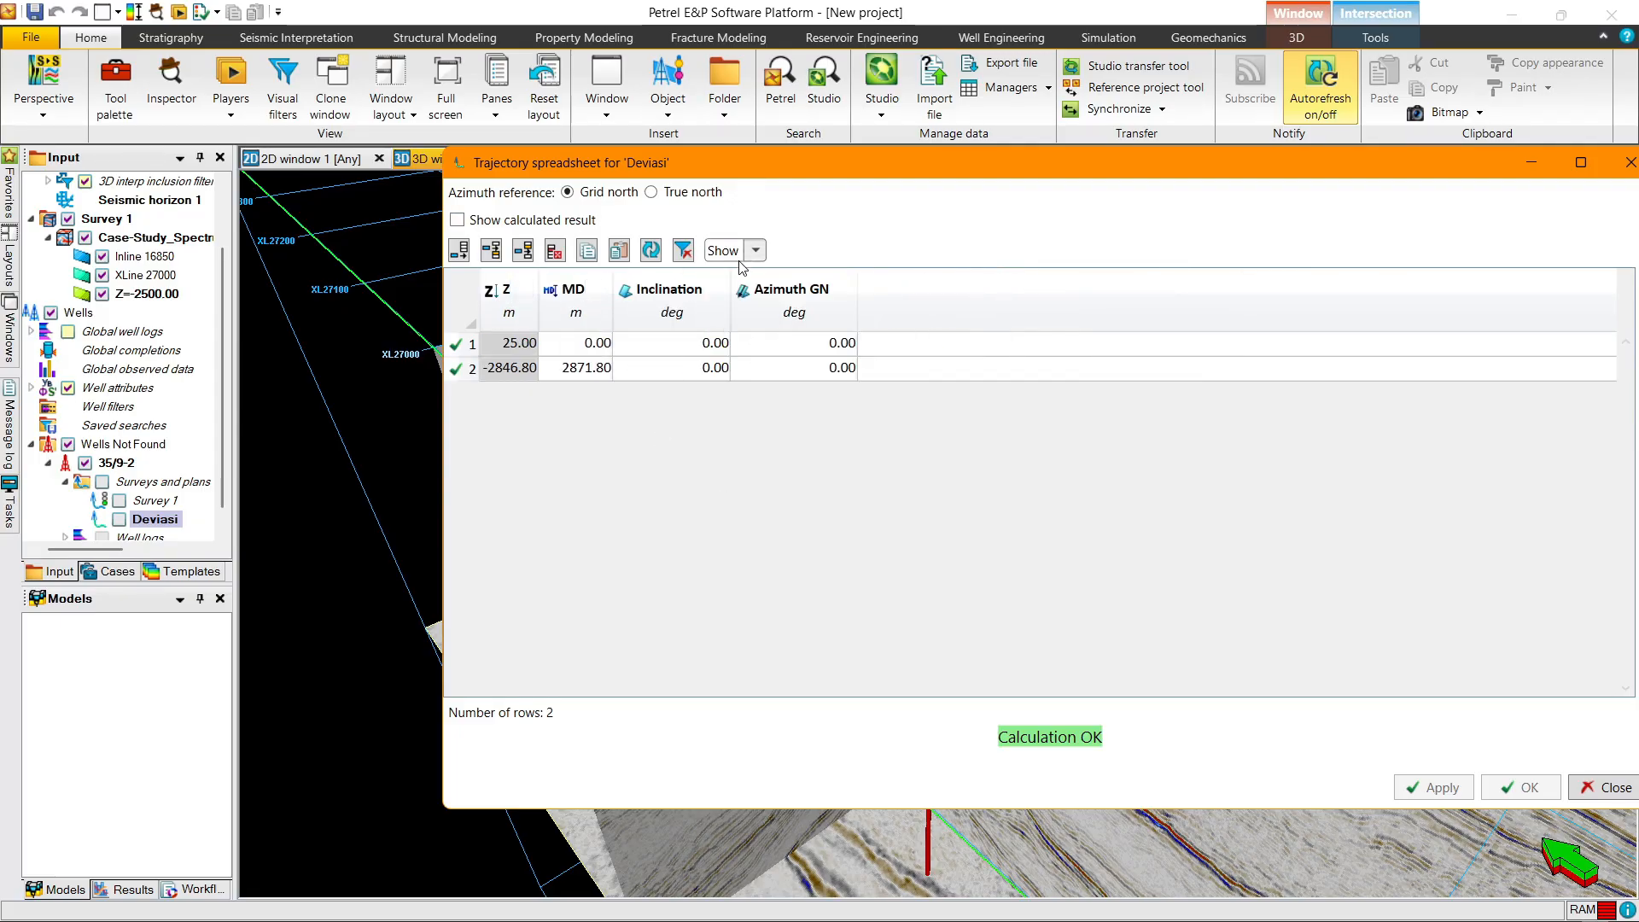
{"action": "left_click", "coordinate": [741, 250]}
{"action": "left_click", "coordinate": [722, 504]}
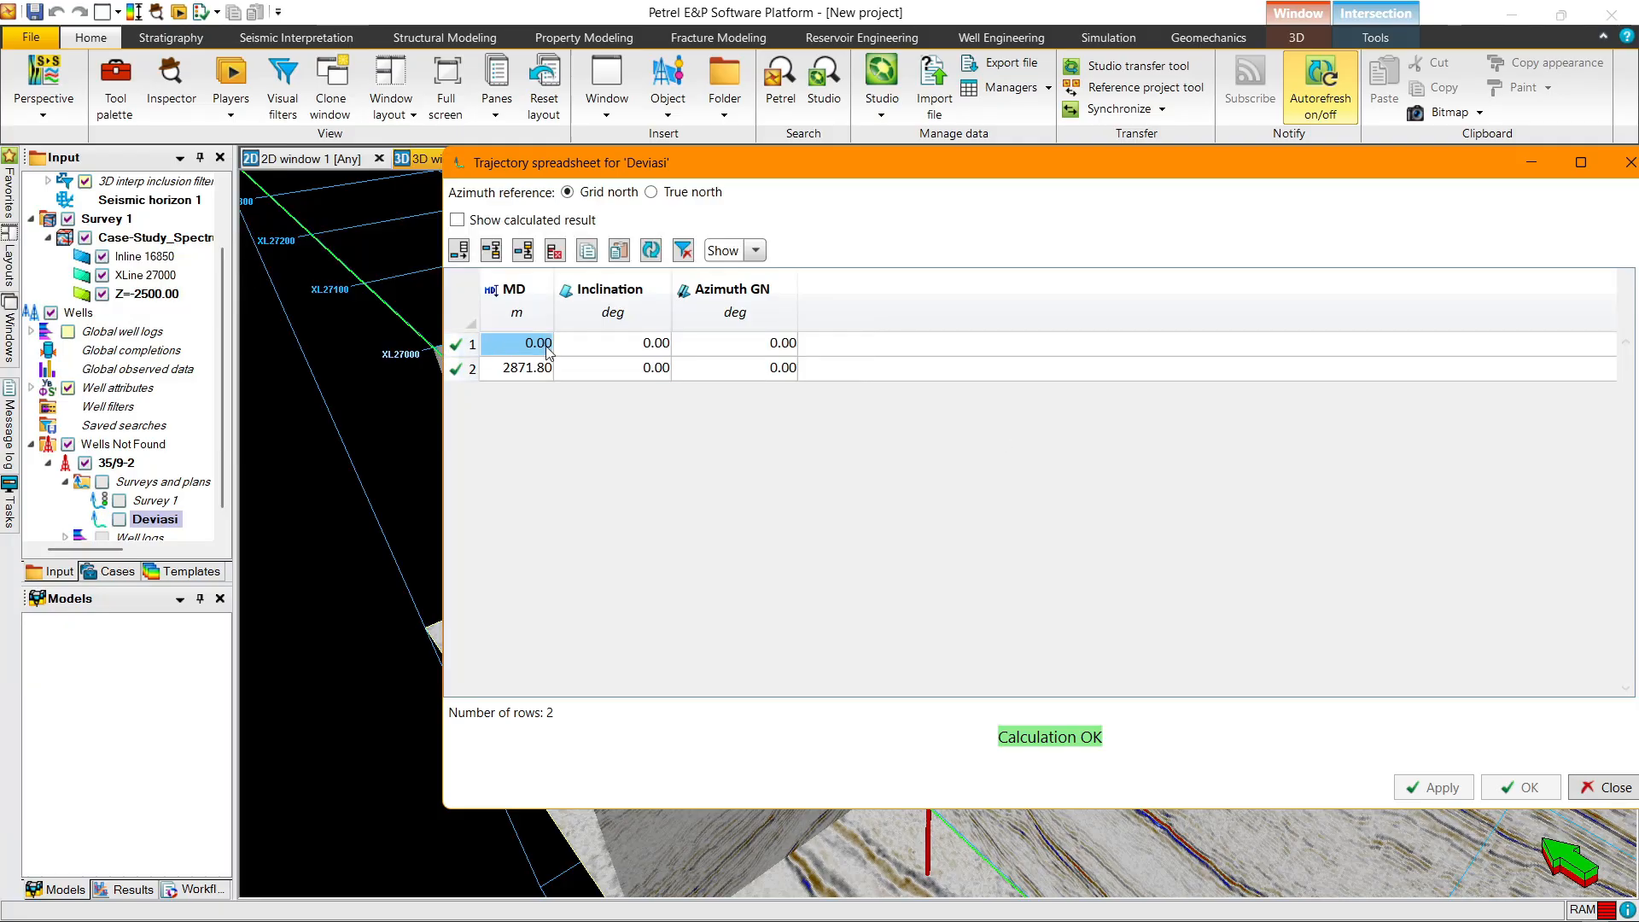
Step: Compare the spreadsheet's MD, Inclination and Azimuth GN columns with the data columns of the well path file in Notepad++
{"action": "left_click", "coordinate": [667, 342]}
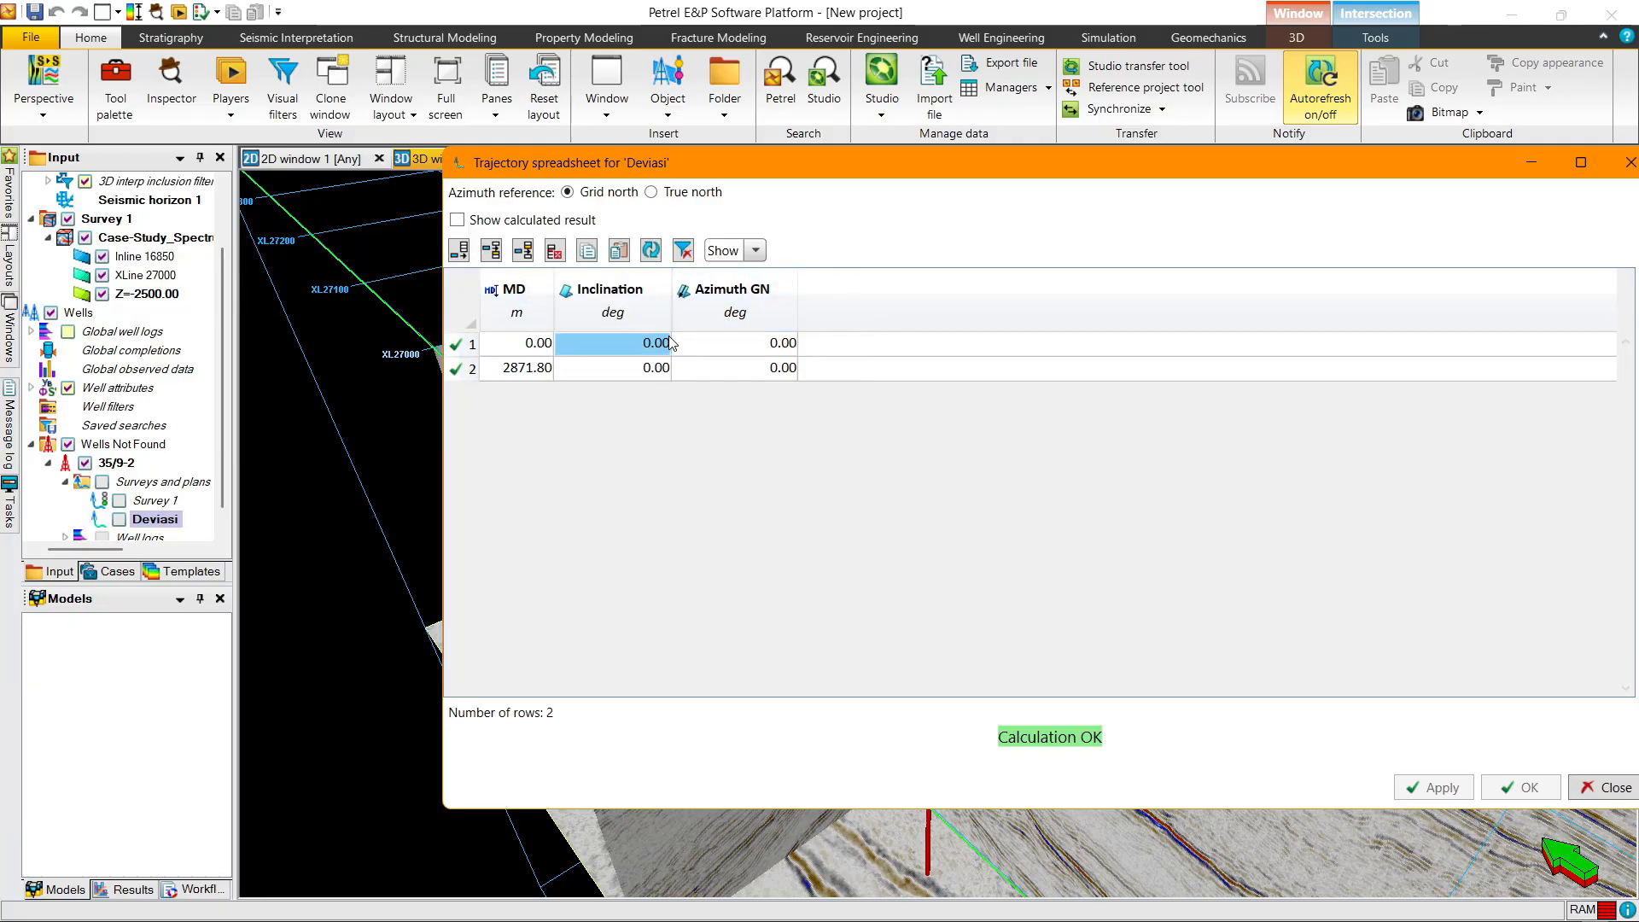
{"action": "key", "text": "alt+Tab"}
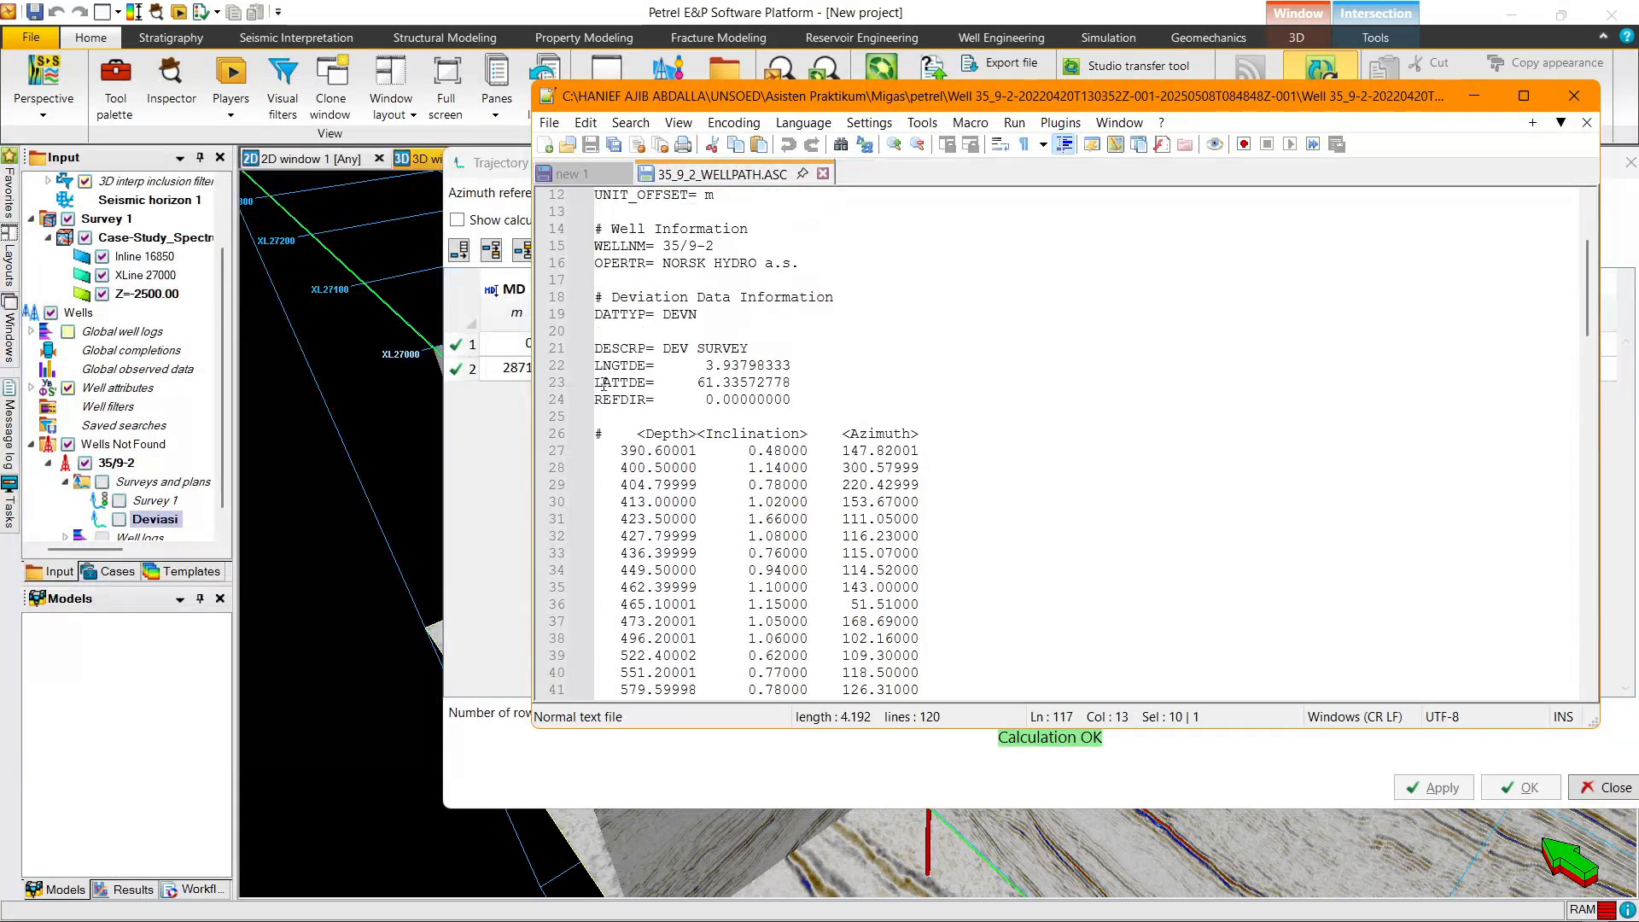
{"action": "key", "text": "alt+Tab"}
{"action": "key", "text": "alt+Tab"}
{"action": "scroll", "coordinate": [615, 367], "scroll_direction": "down", "scroll_amount": 2}
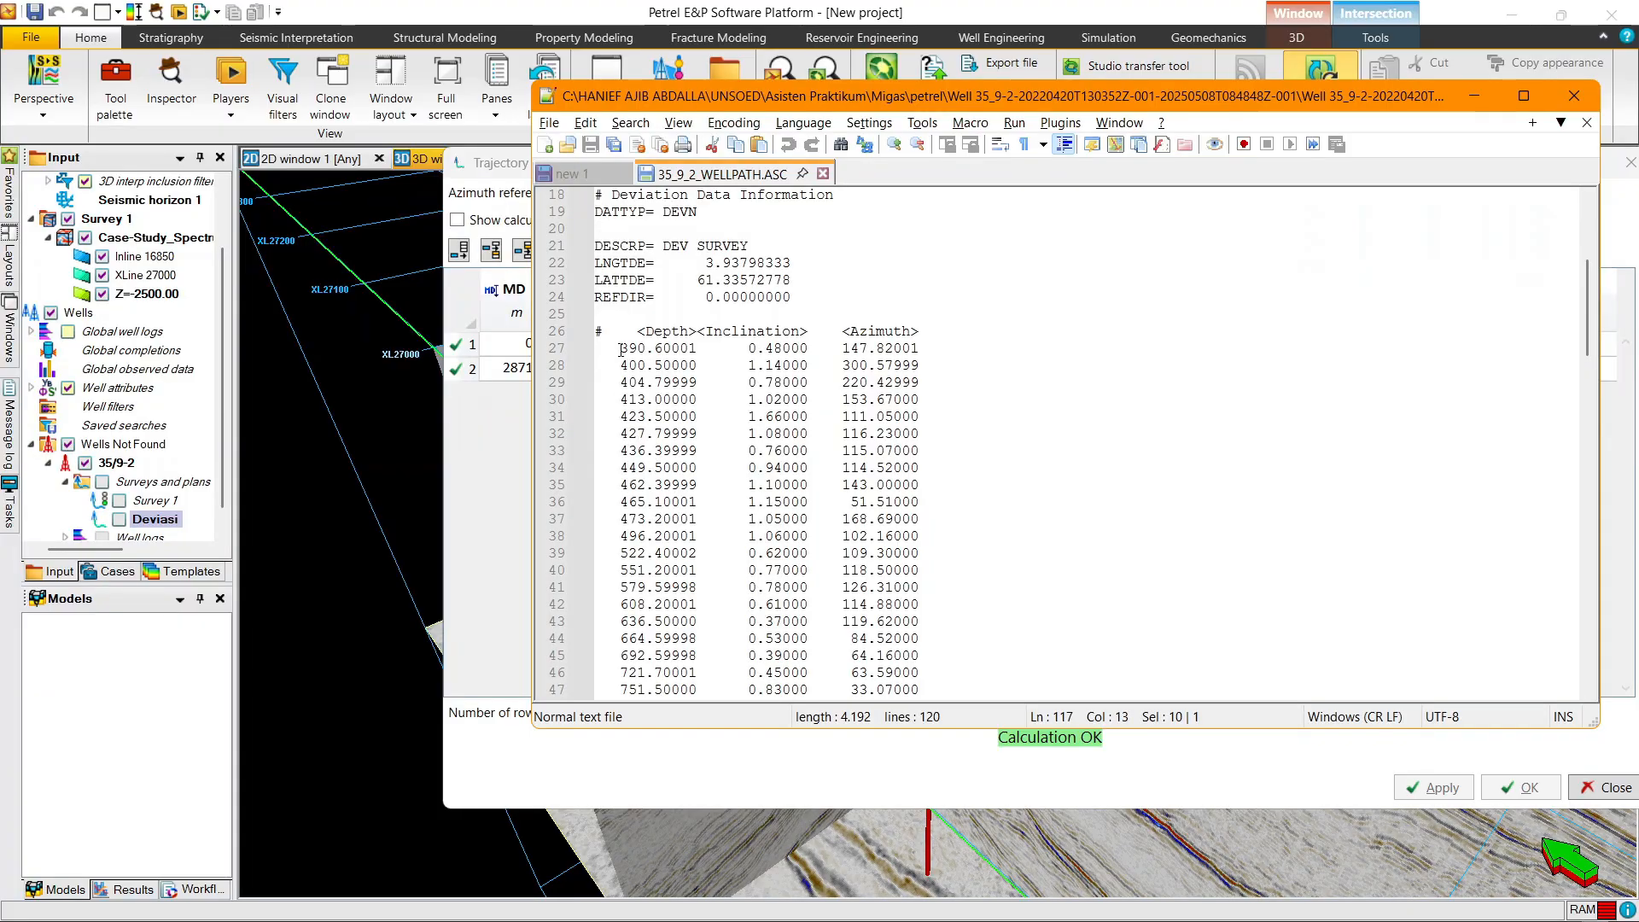
{"action": "scroll", "coordinate": [742, 403], "scroll_direction": "up", "scroll_amount": 2}
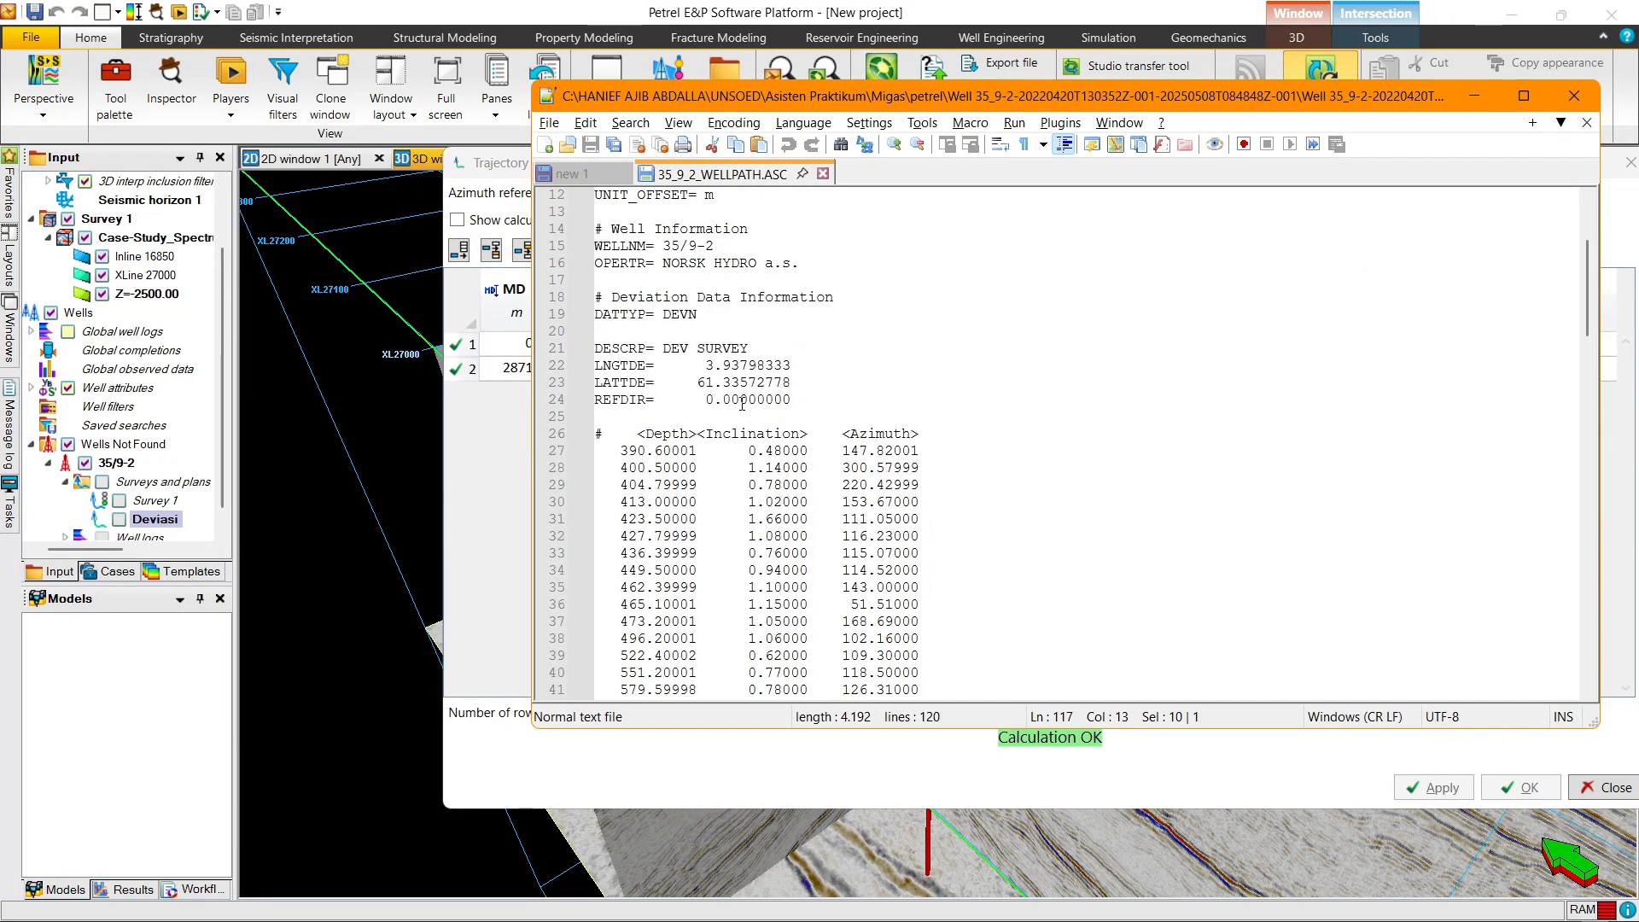
{"action": "scroll", "coordinate": [745, 409], "scroll_direction": "down", "scroll_amount": 1}
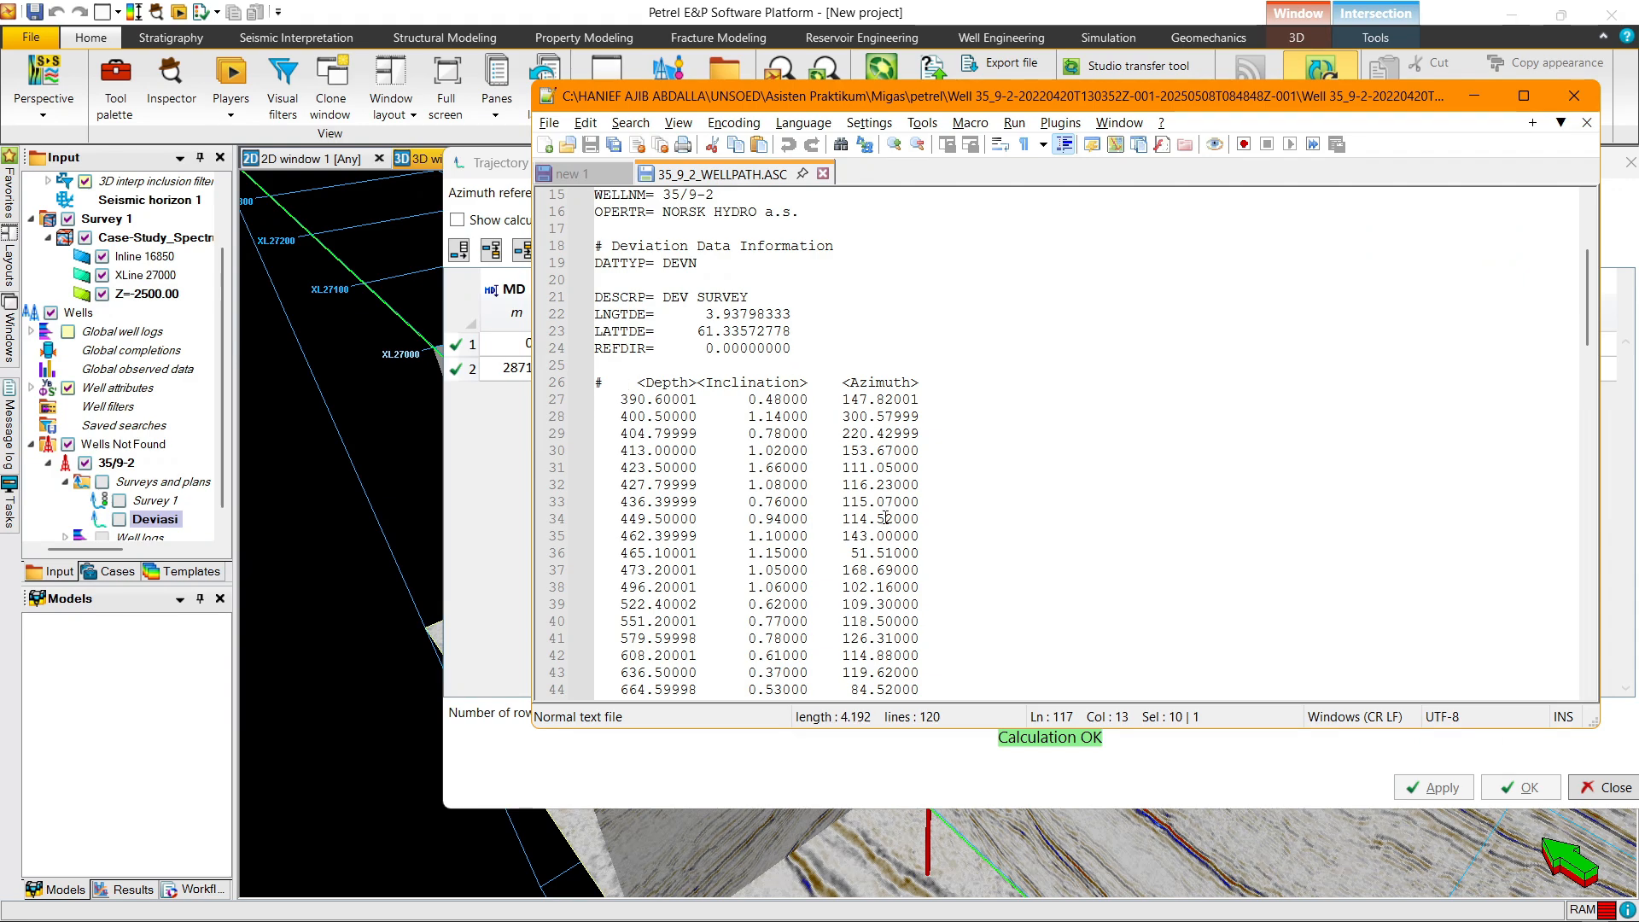
{"action": "left_click", "coordinate": [622, 399]}
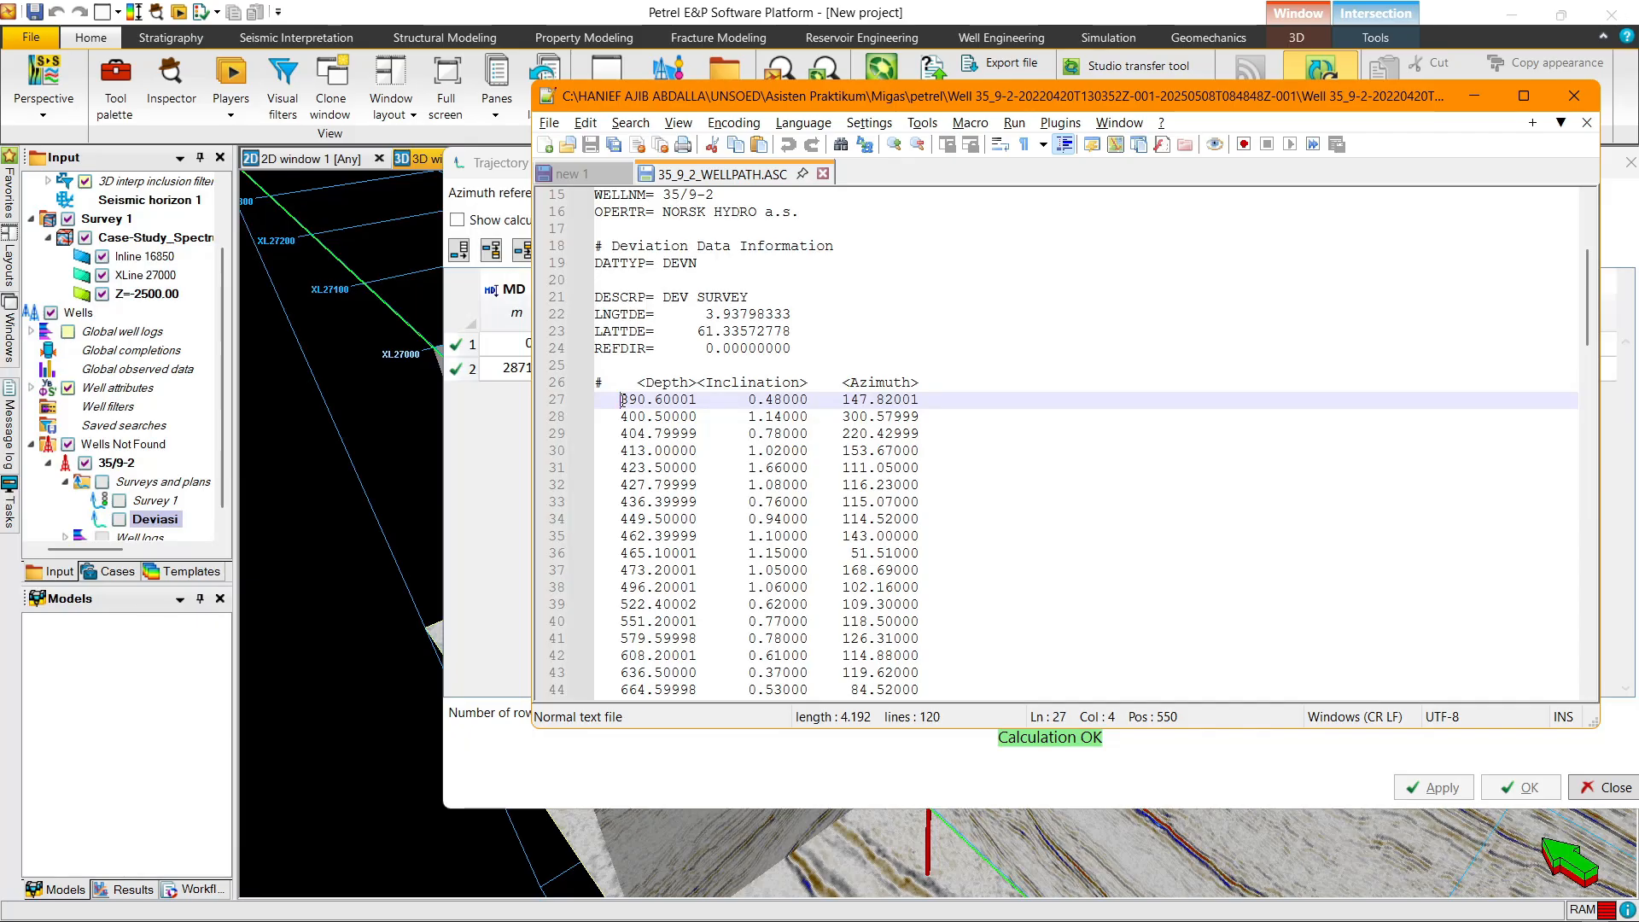
{"action": "left_click_drag", "start_coordinate": [623, 400], "coordinate": [684, 594], "text": "alt"}
{"action": "scroll", "coordinate": [684, 593], "scroll_direction": "down", "scroll_amount": 13}
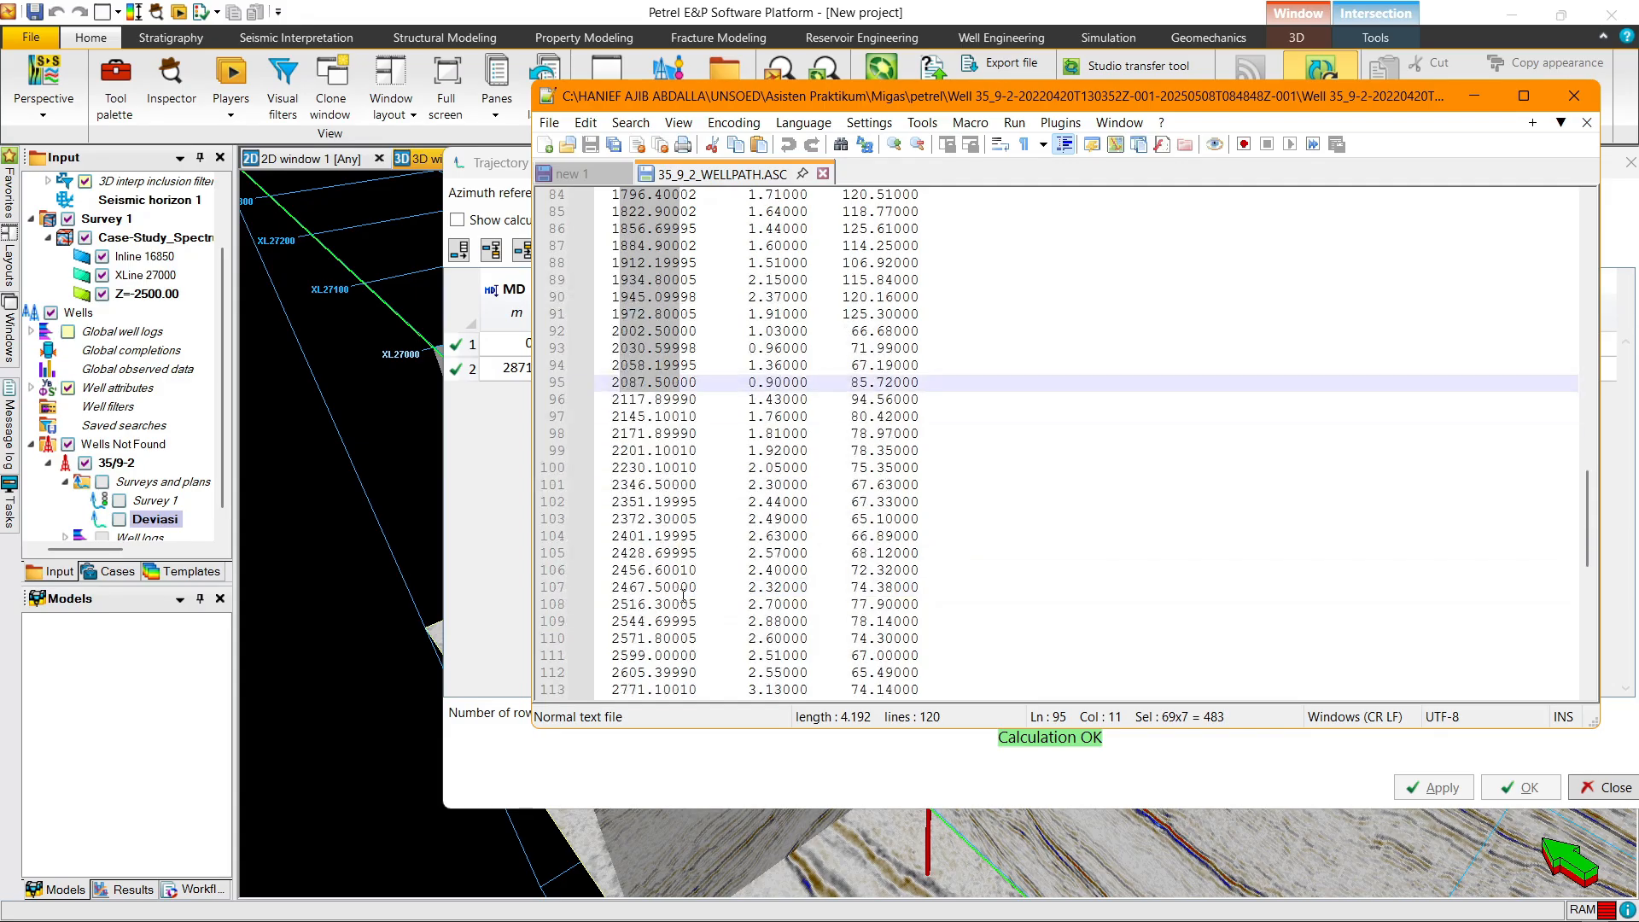
{"action": "scroll", "coordinate": [678, 555], "scroll_direction": "up", "scroll_amount": 6}
{"action": "left_click", "coordinate": [664, 518]}
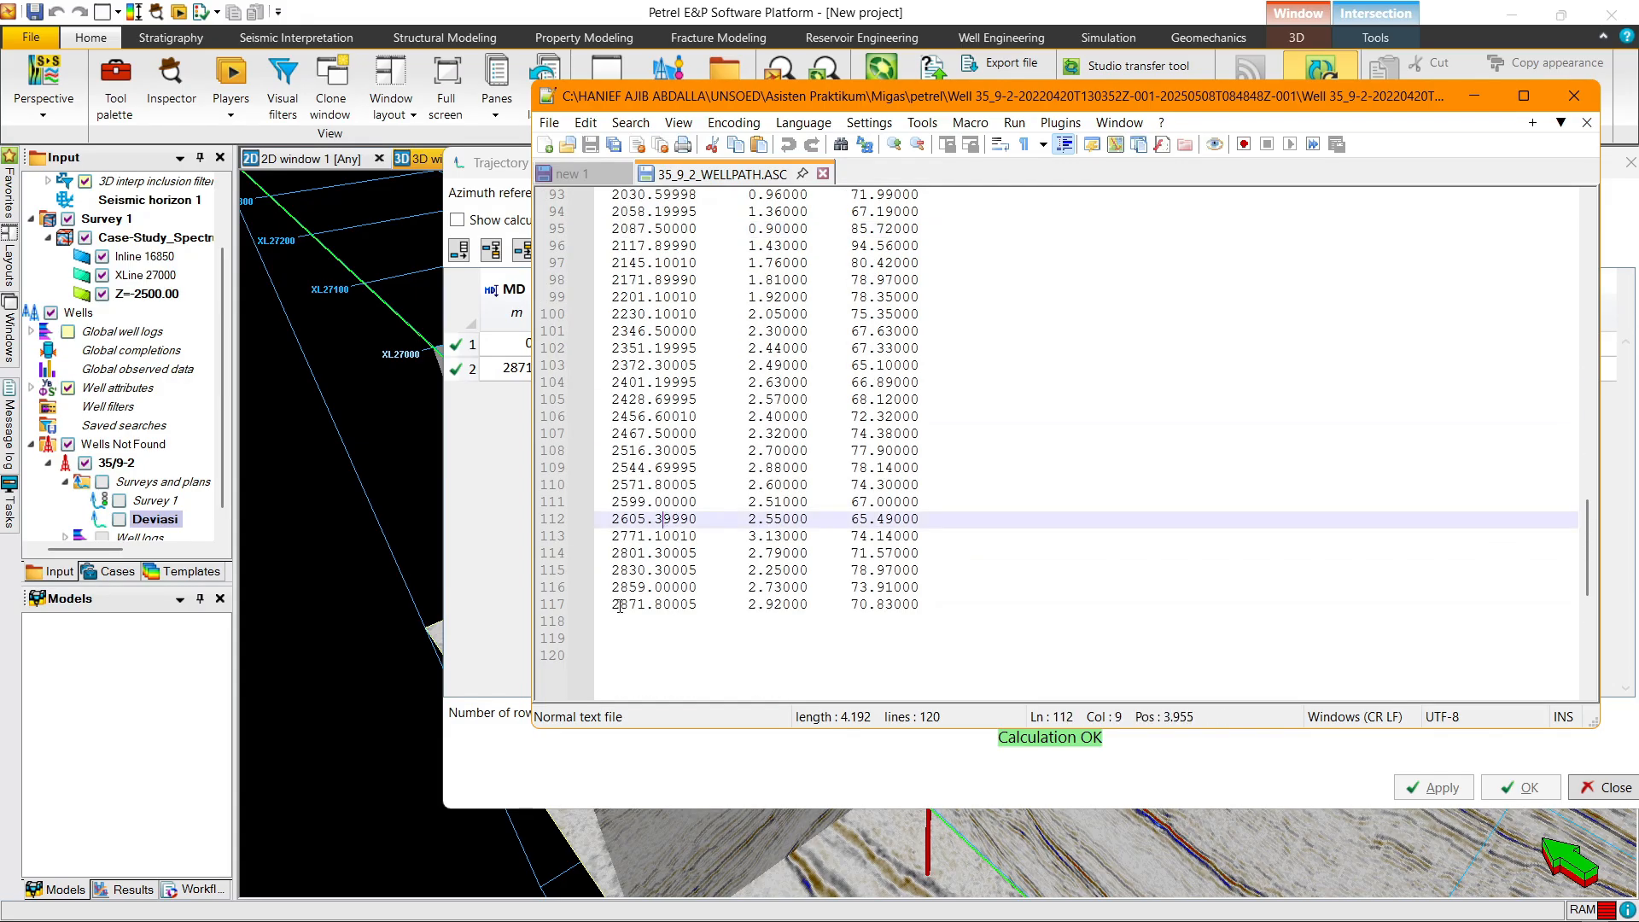
Step: Copy the Depth column from lines 27 to 117 of the well path file into the MD column of the Deviasi spreadsheet
{"action": "left_click_drag", "start_coordinate": [611, 608], "coordinate": [698, 558], "text": "alt"}
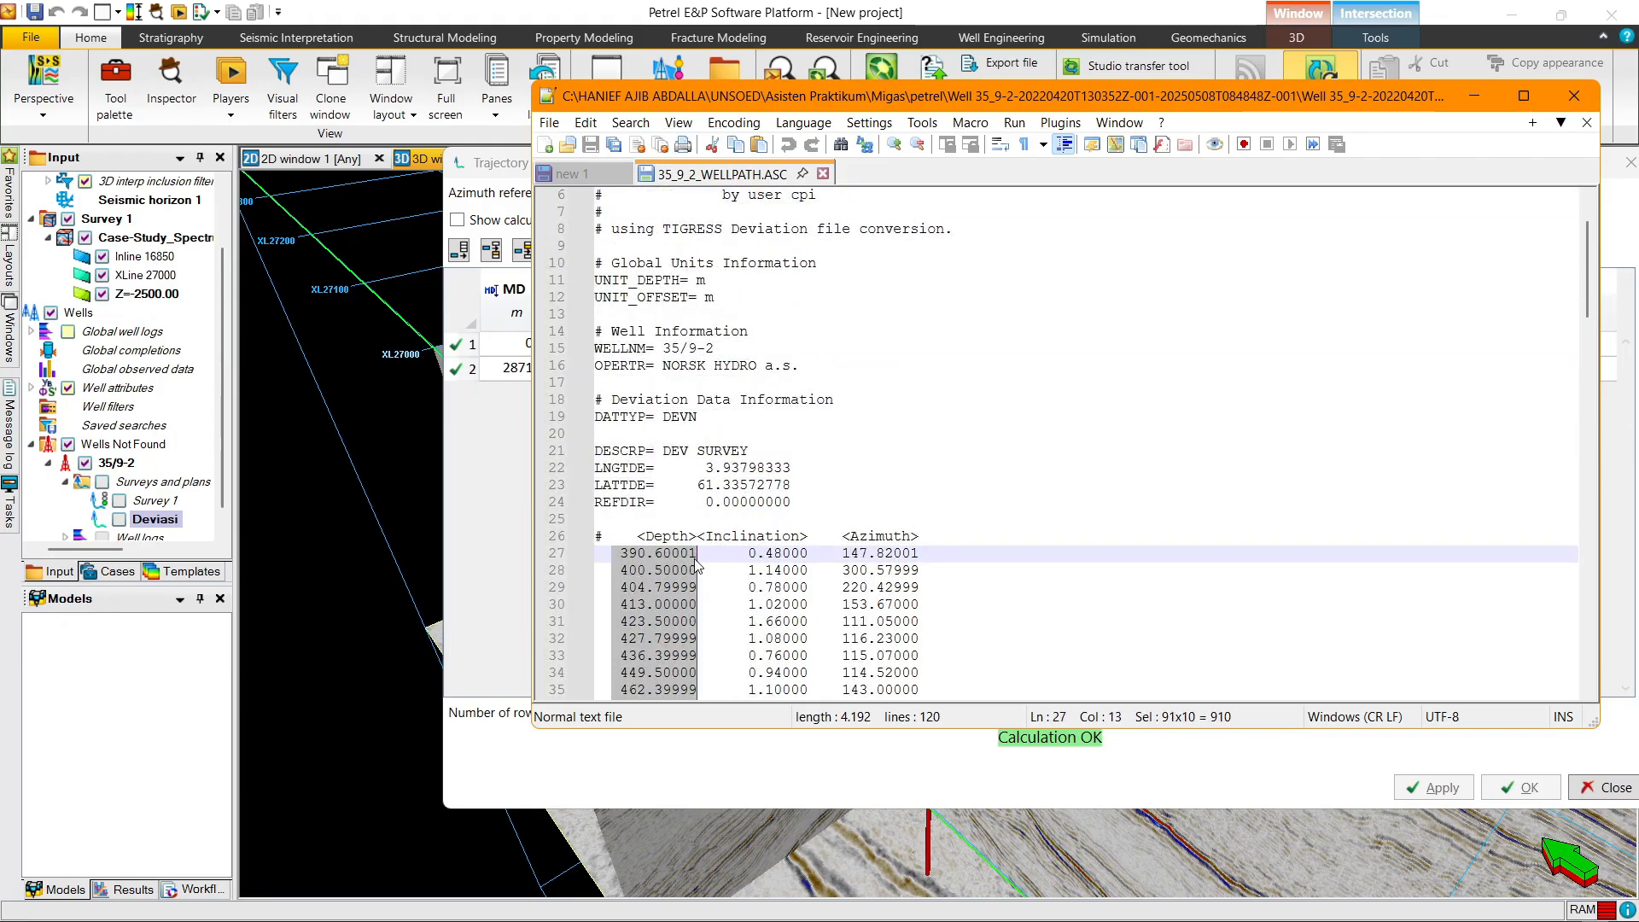
{"action": "left_click", "coordinate": [525, 344]}
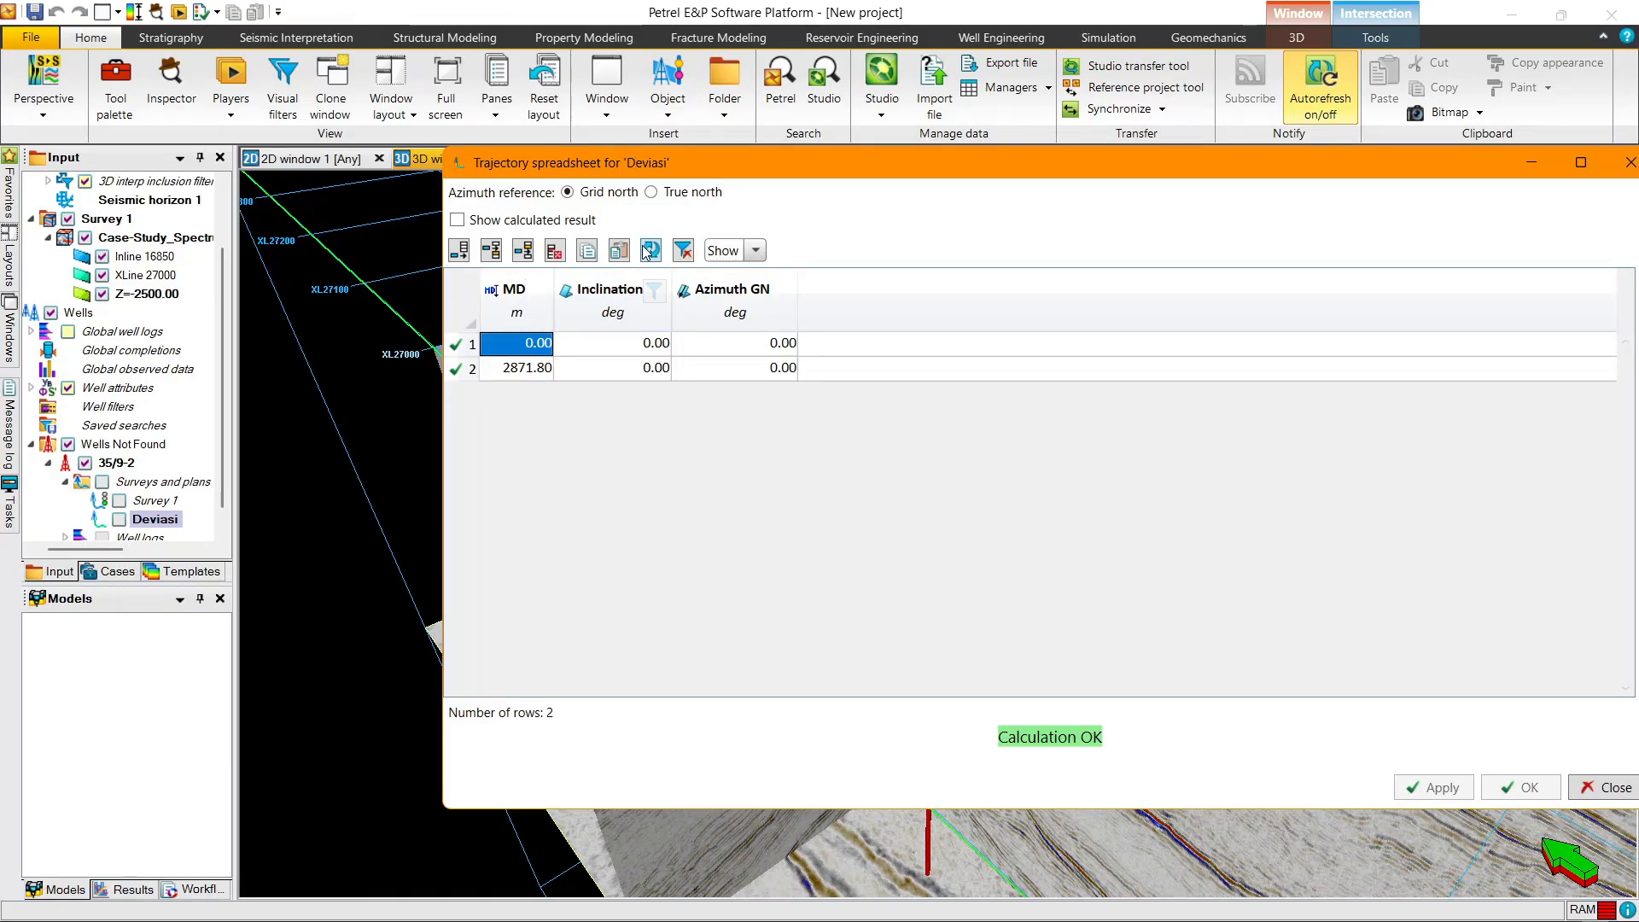
{"action": "left_click", "coordinate": [615, 255]}
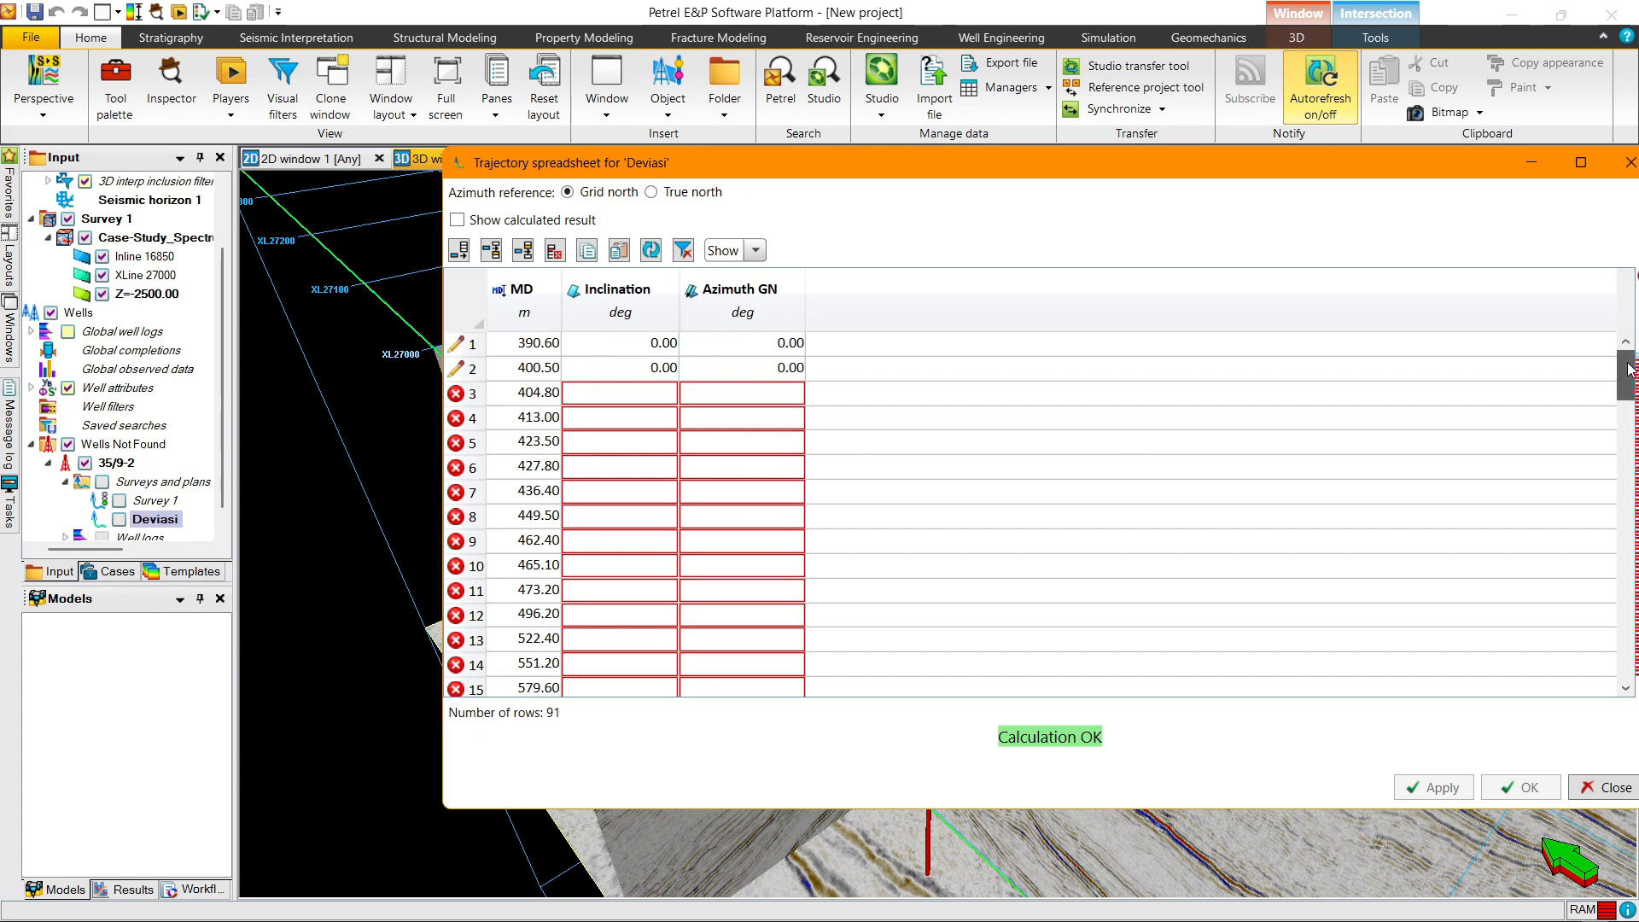
Step: Try to select the Inclination column in lines 27 to 117 of the well path file in Notepad++
{"action": "key", "text": "alt+Tab"}
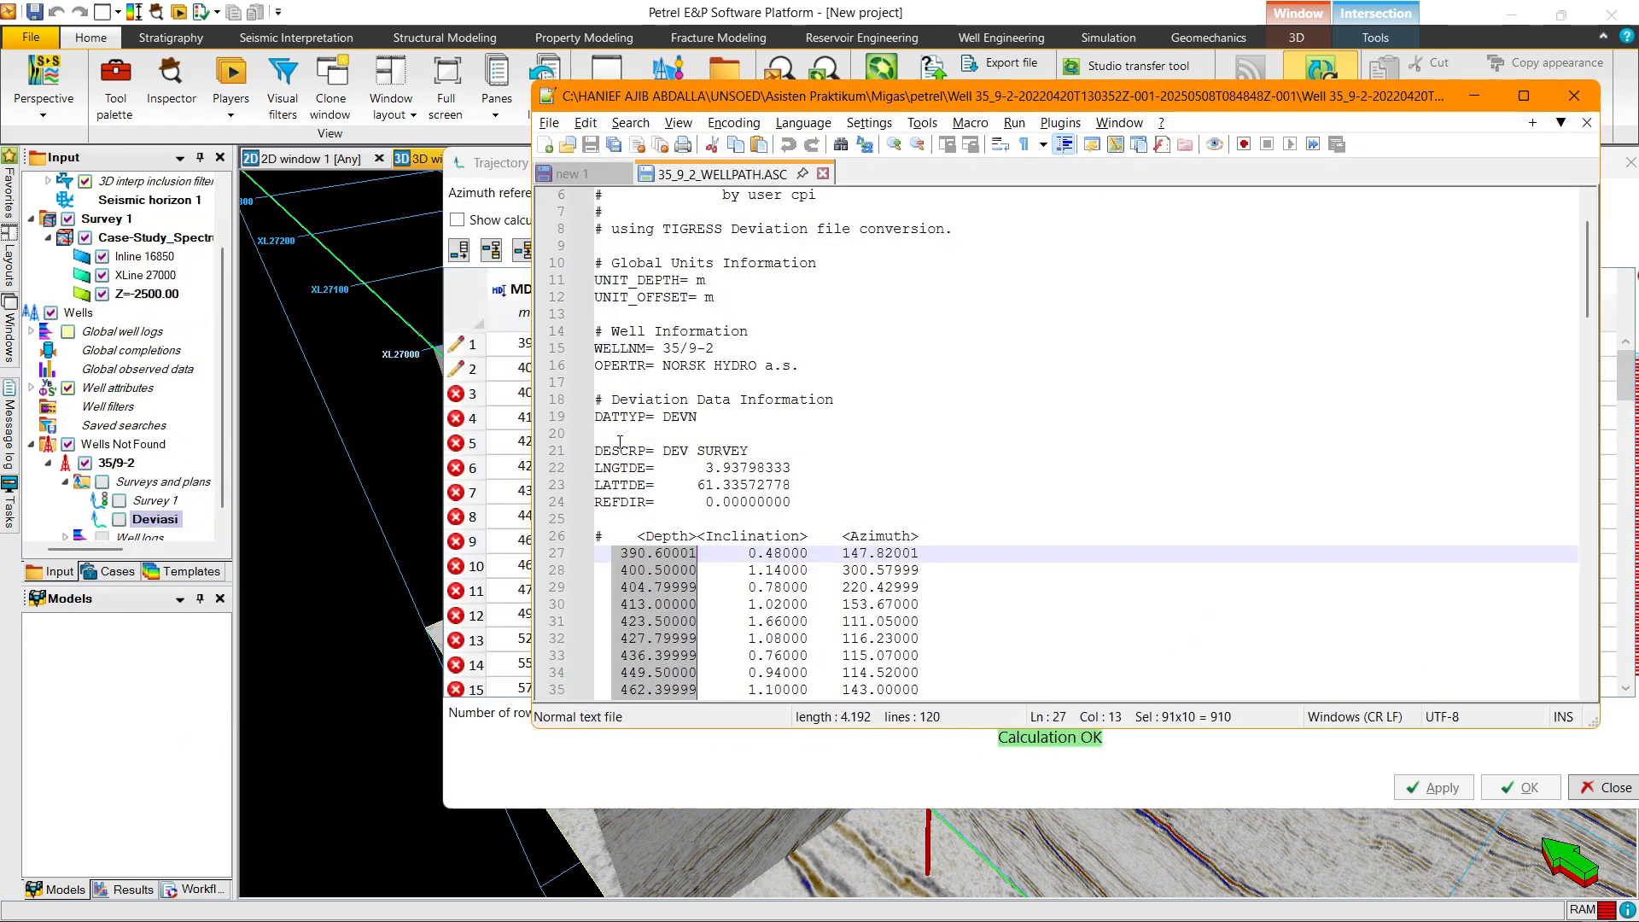
{"action": "scroll", "coordinate": [769, 555], "scroll_direction": "down", "scroll_amount": 12}
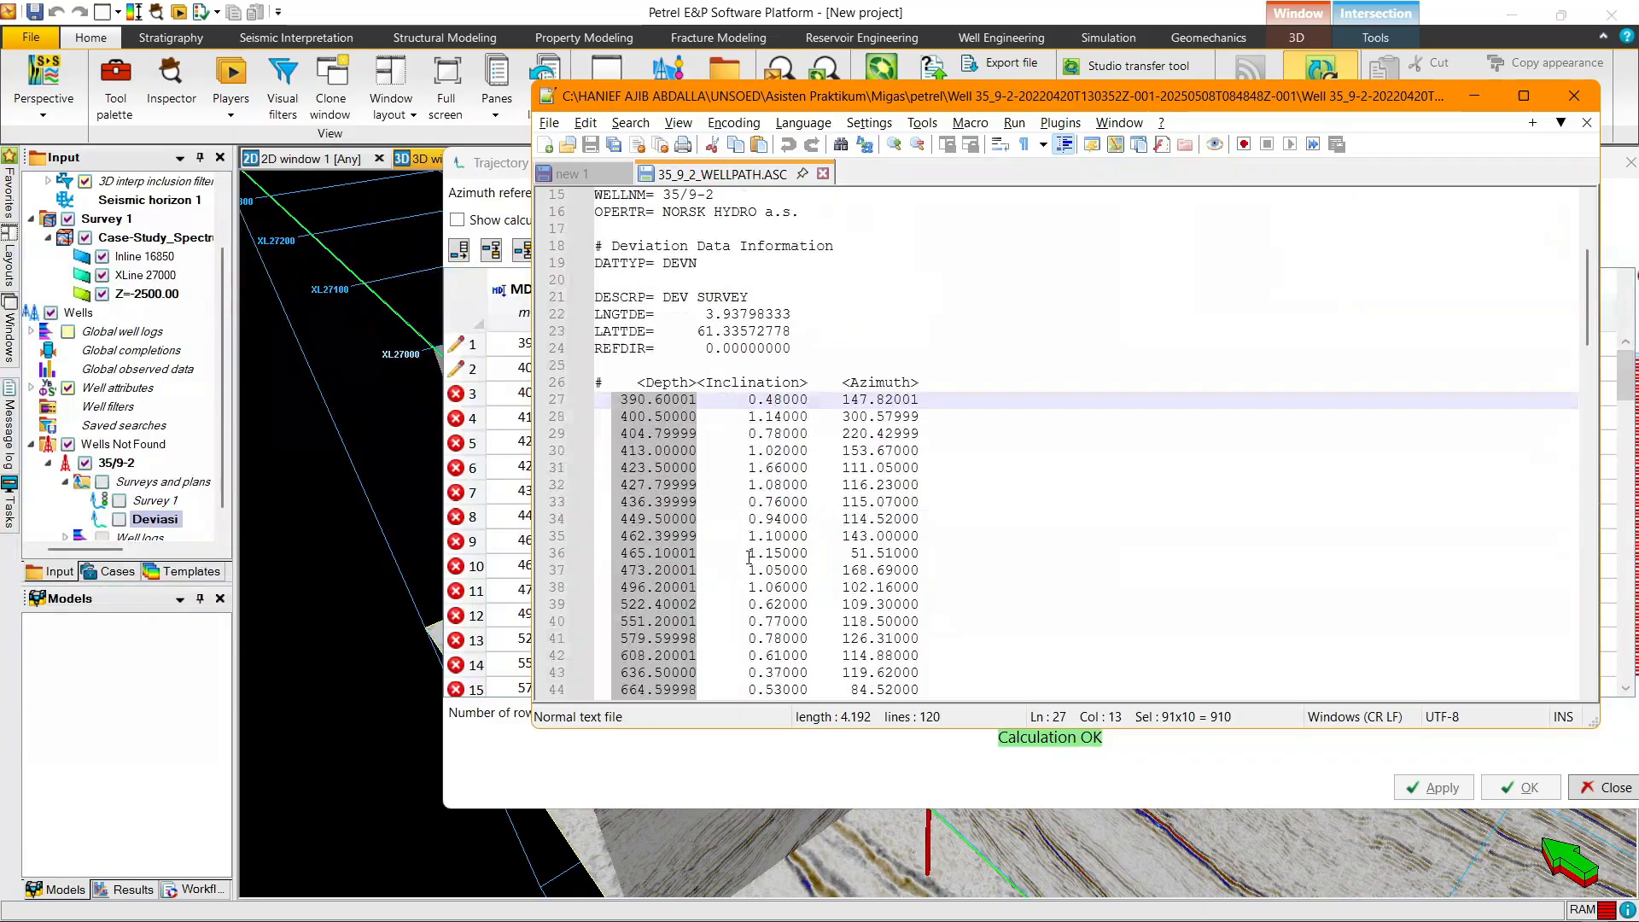
{"action": "scroll", "coordinate": [749, 555], "scroll_direction": "down", "scroll_amount": 20}
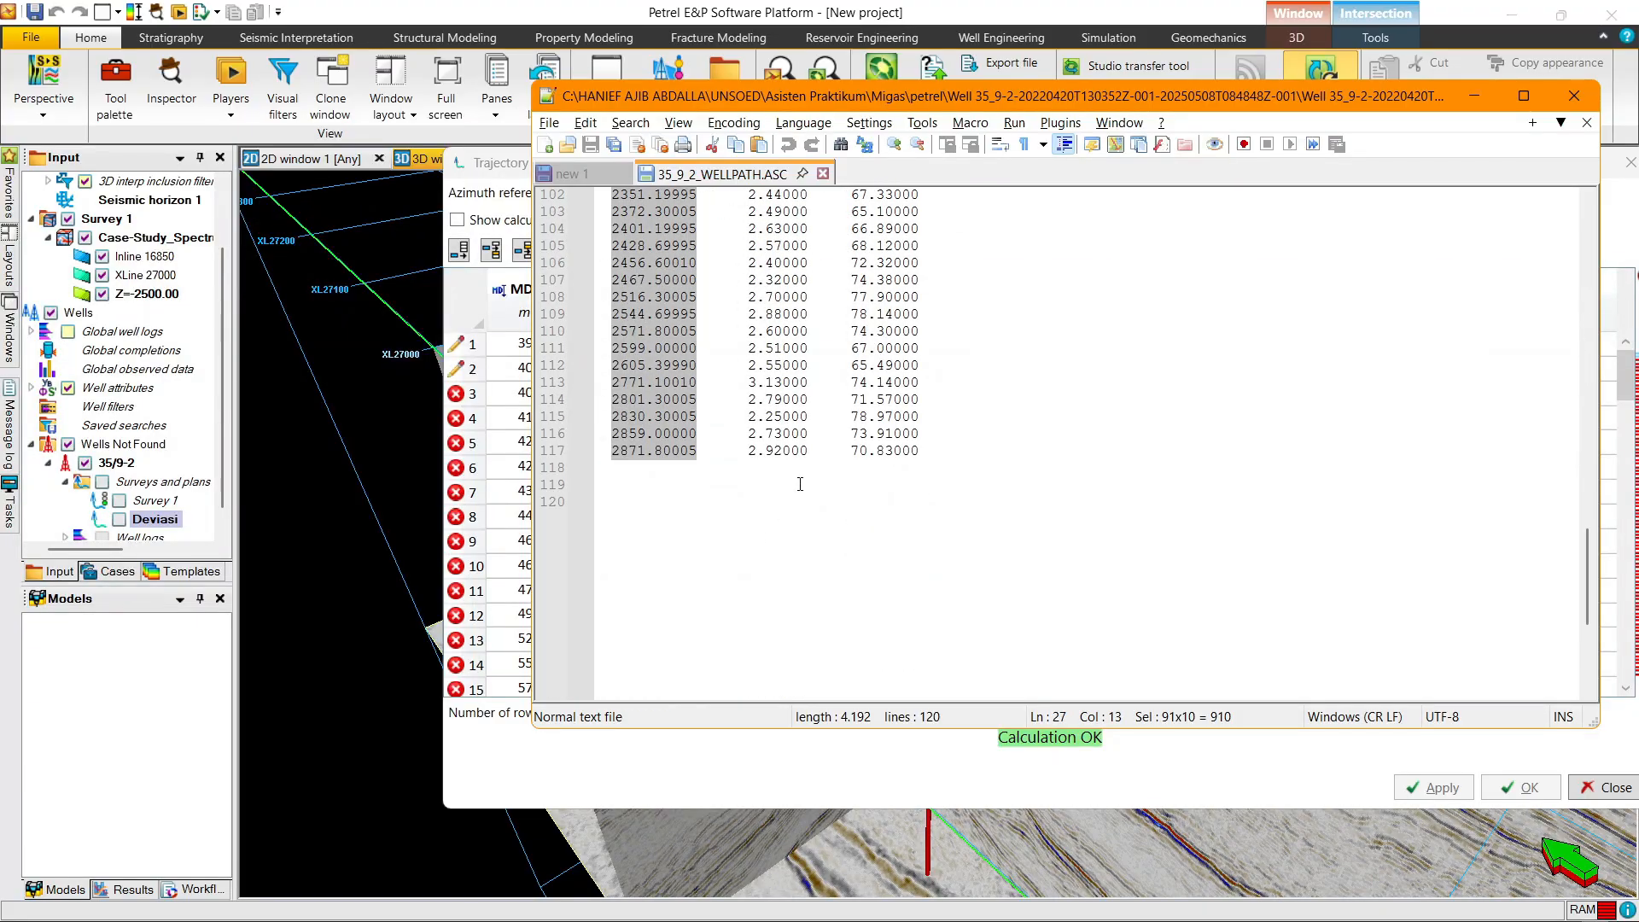
{"action": "left_click_drag", "start_coordinate": [808, 454], "coordinate": [732, 269], "text": "alt"}
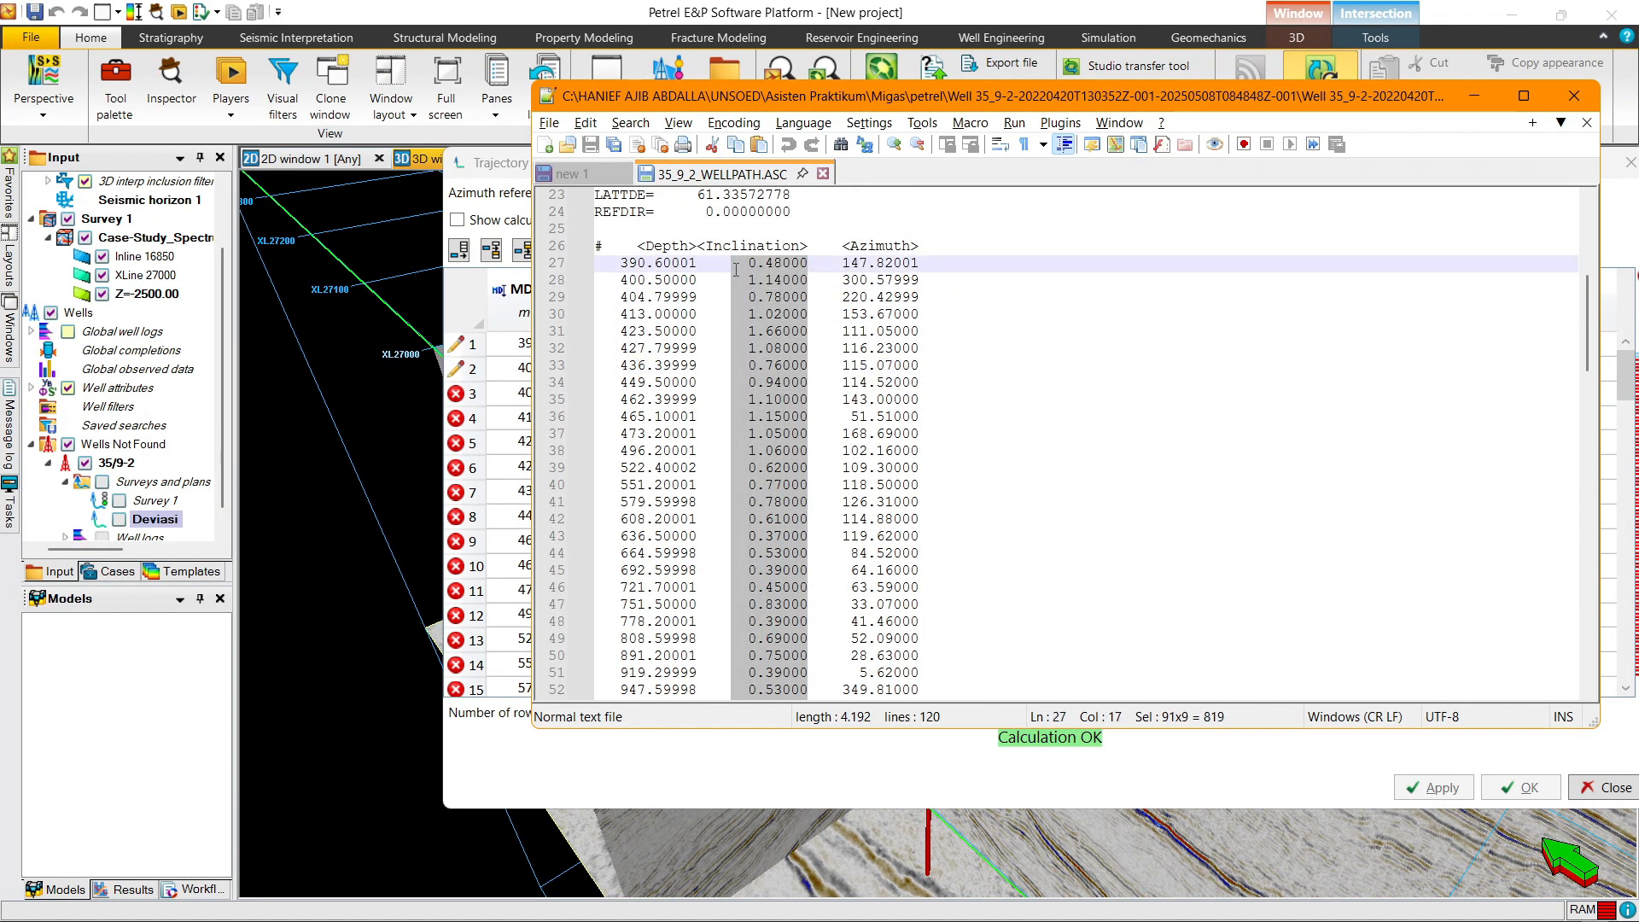
{"action": "scroll", "coordinate": [741, 428], "scroll_direction": "down", "scroll_amount": 4}
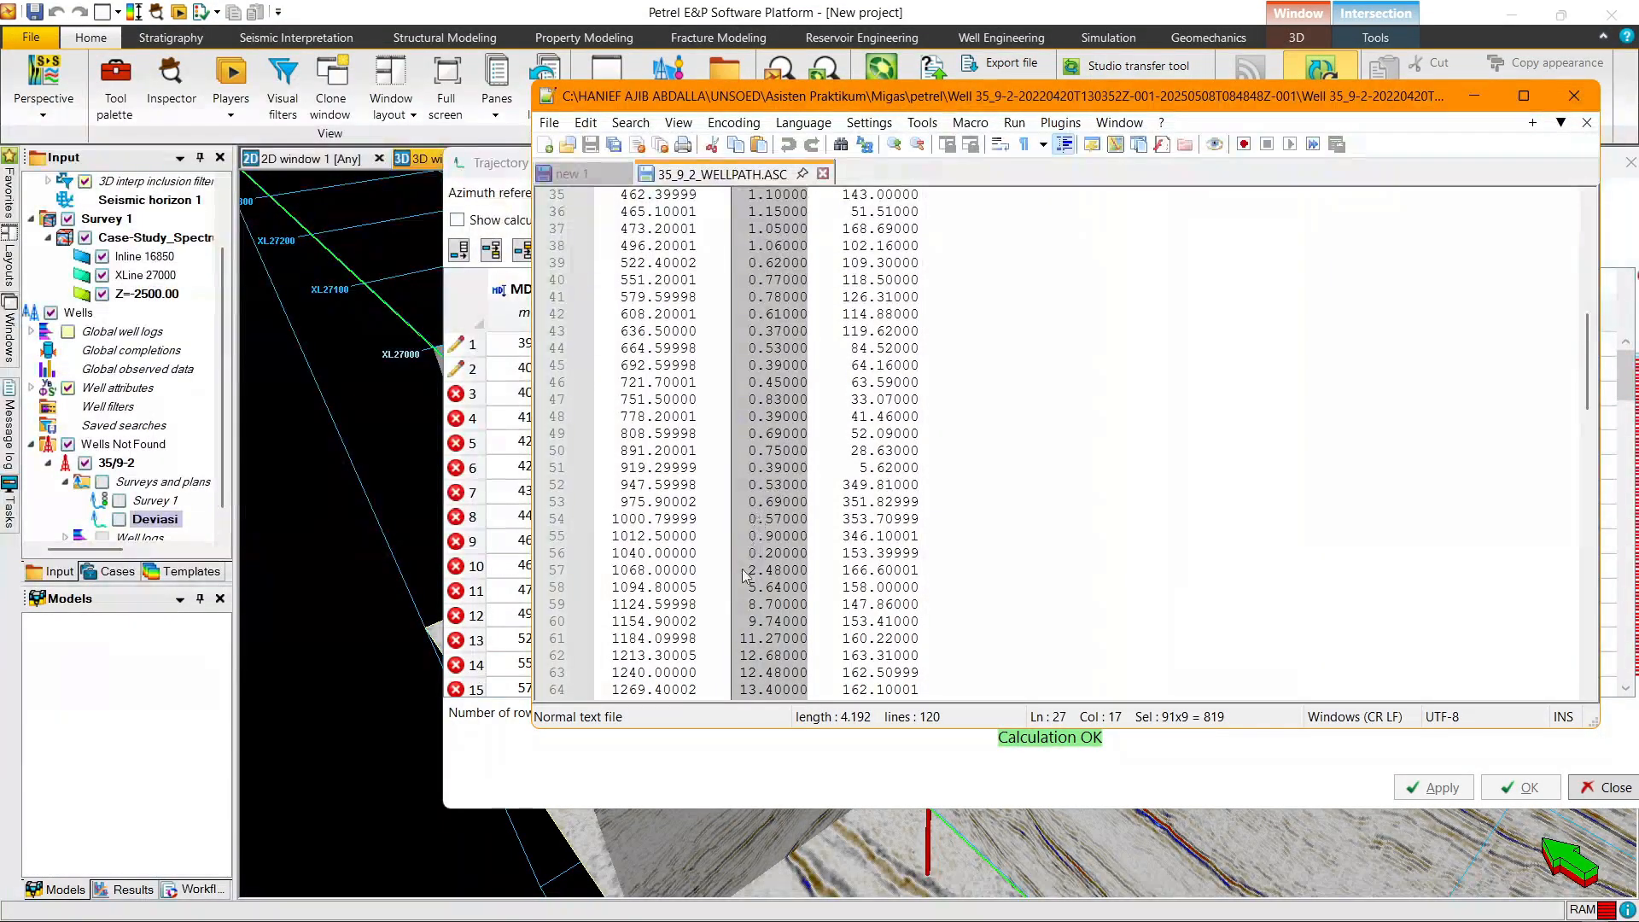
{"action": "left_click", "coordinate": [741, 642]}
Step: Copy the Inclination column values from lines 27 to 117 of the well path file
{"action": "scroll", "coordinate": [772, 627], "scroll_direction": "down", "scroll_amount": 5}
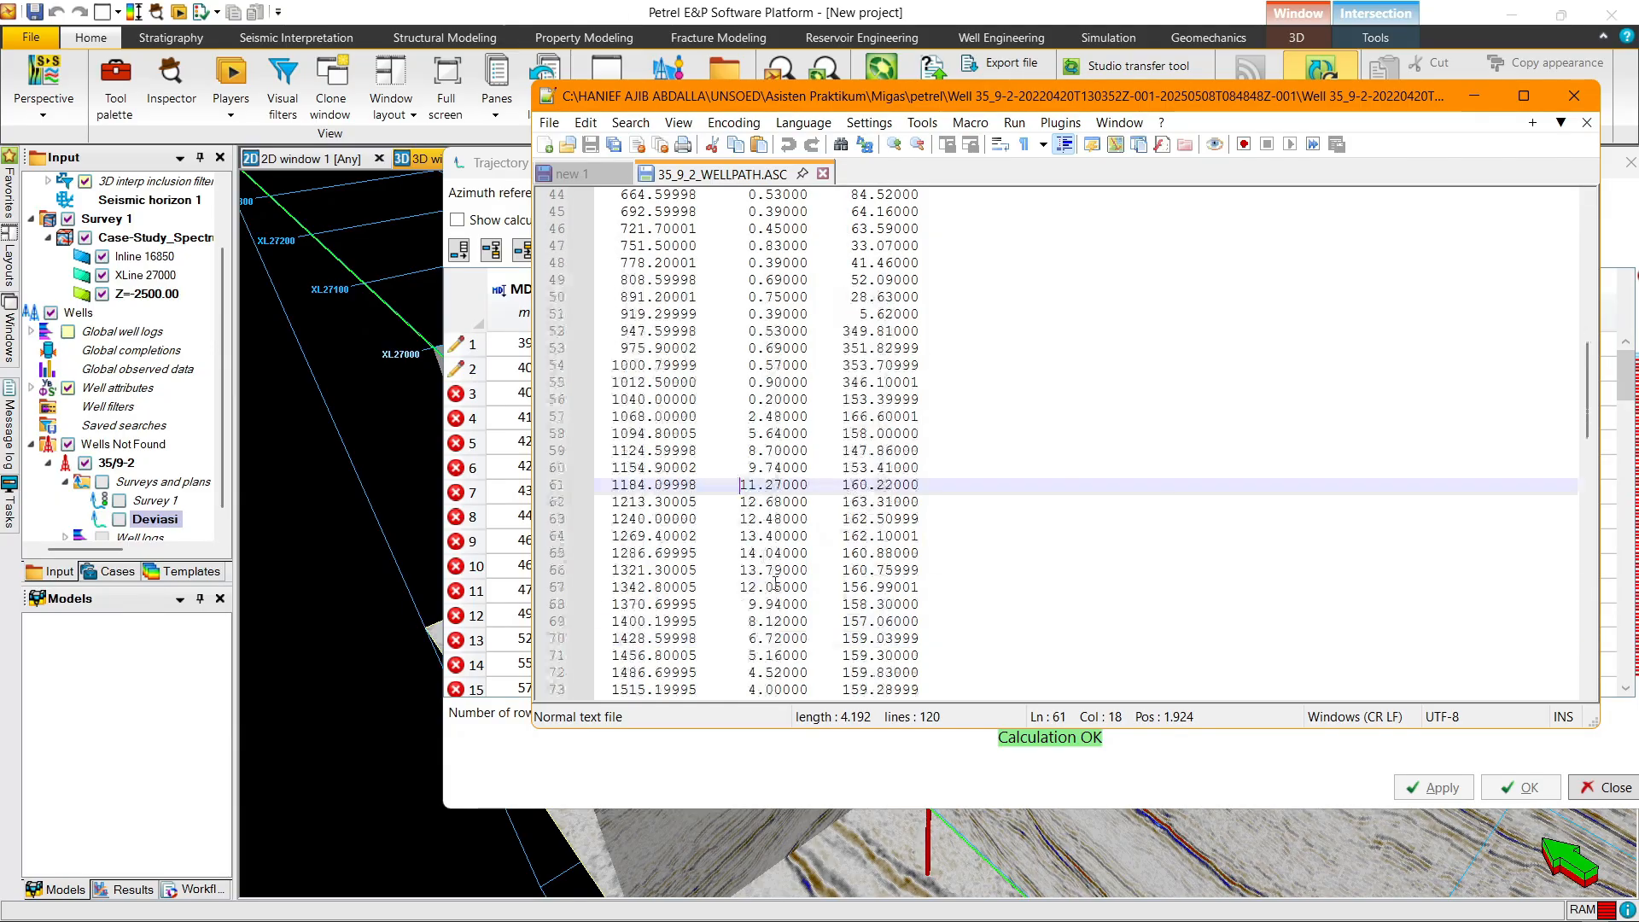
{"action": "scroll", "coordinate": [777, 618], "scroll_direction": "down", "scroll_amount": 15}
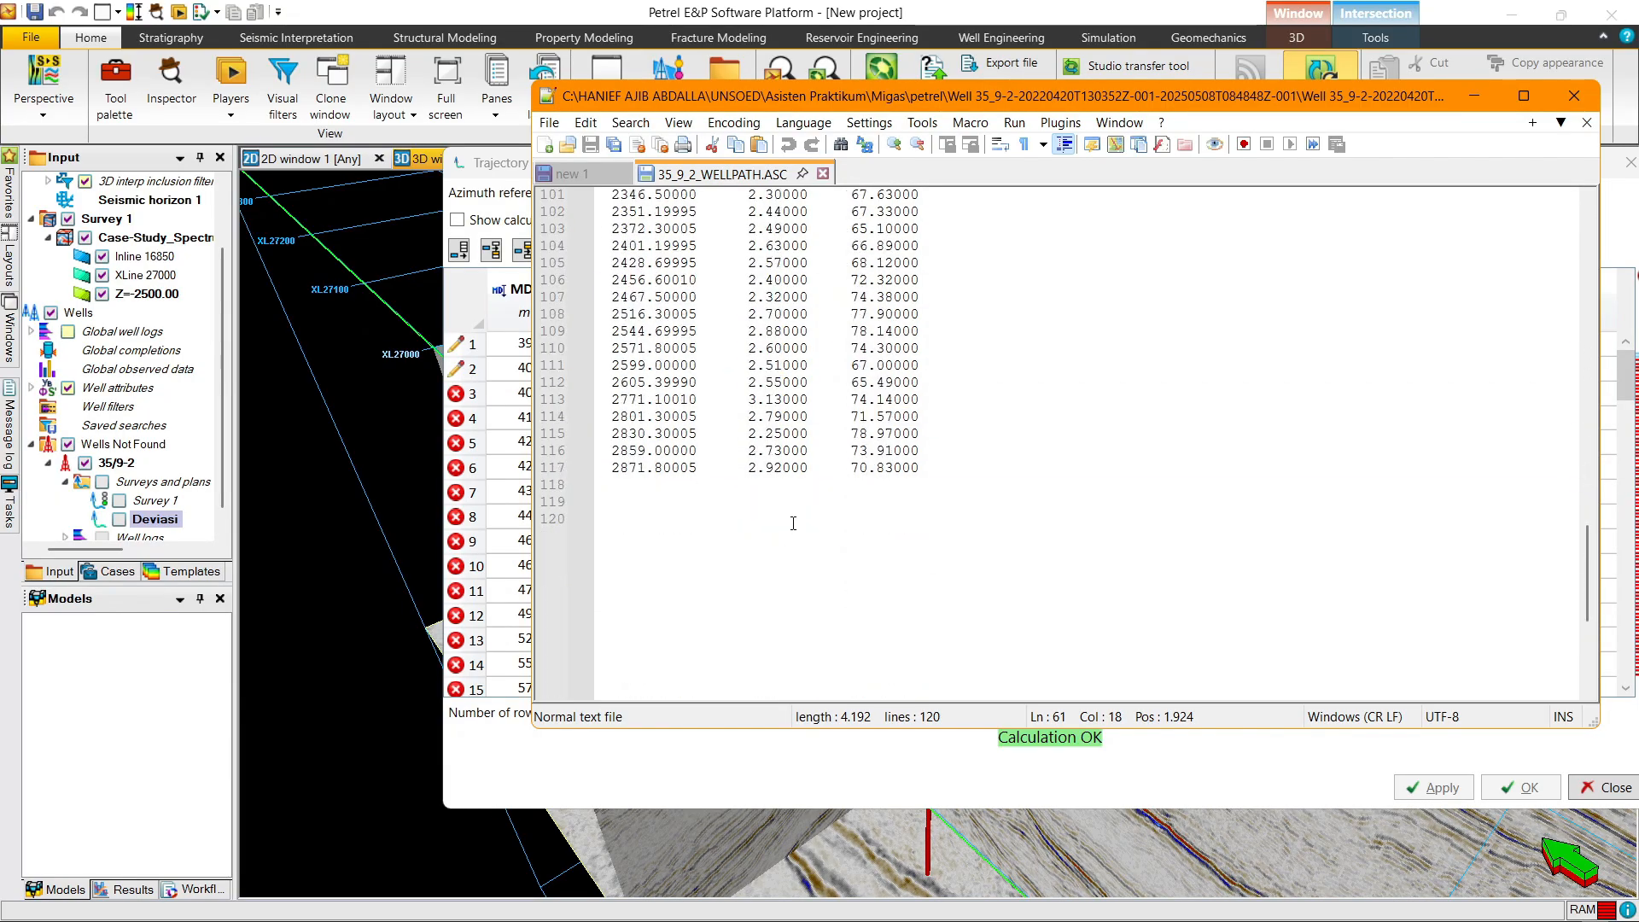
{"action": "left_click", "coordinate": [803, 572]}
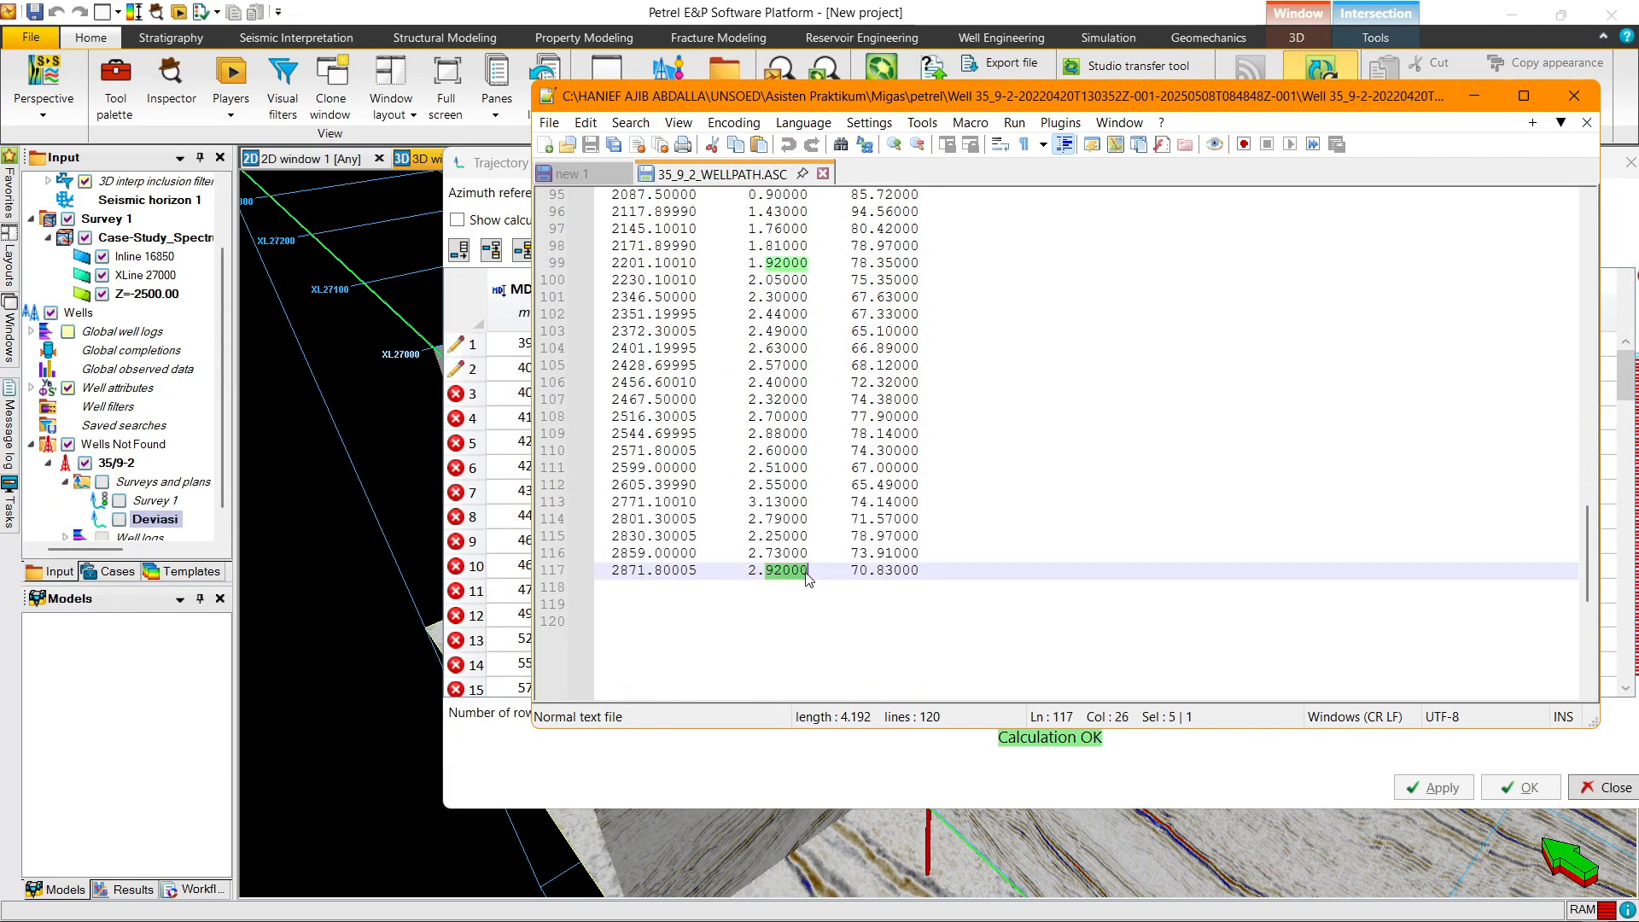
{"action": "triple_click", "coordinate": [807, 573]}
{"action": "left_click", "coordinate": [809, 573]}
{"action": "left_click_drag", "start_coordinate": [808, 572], "coordinate": [741, 354], "text": "alt"}
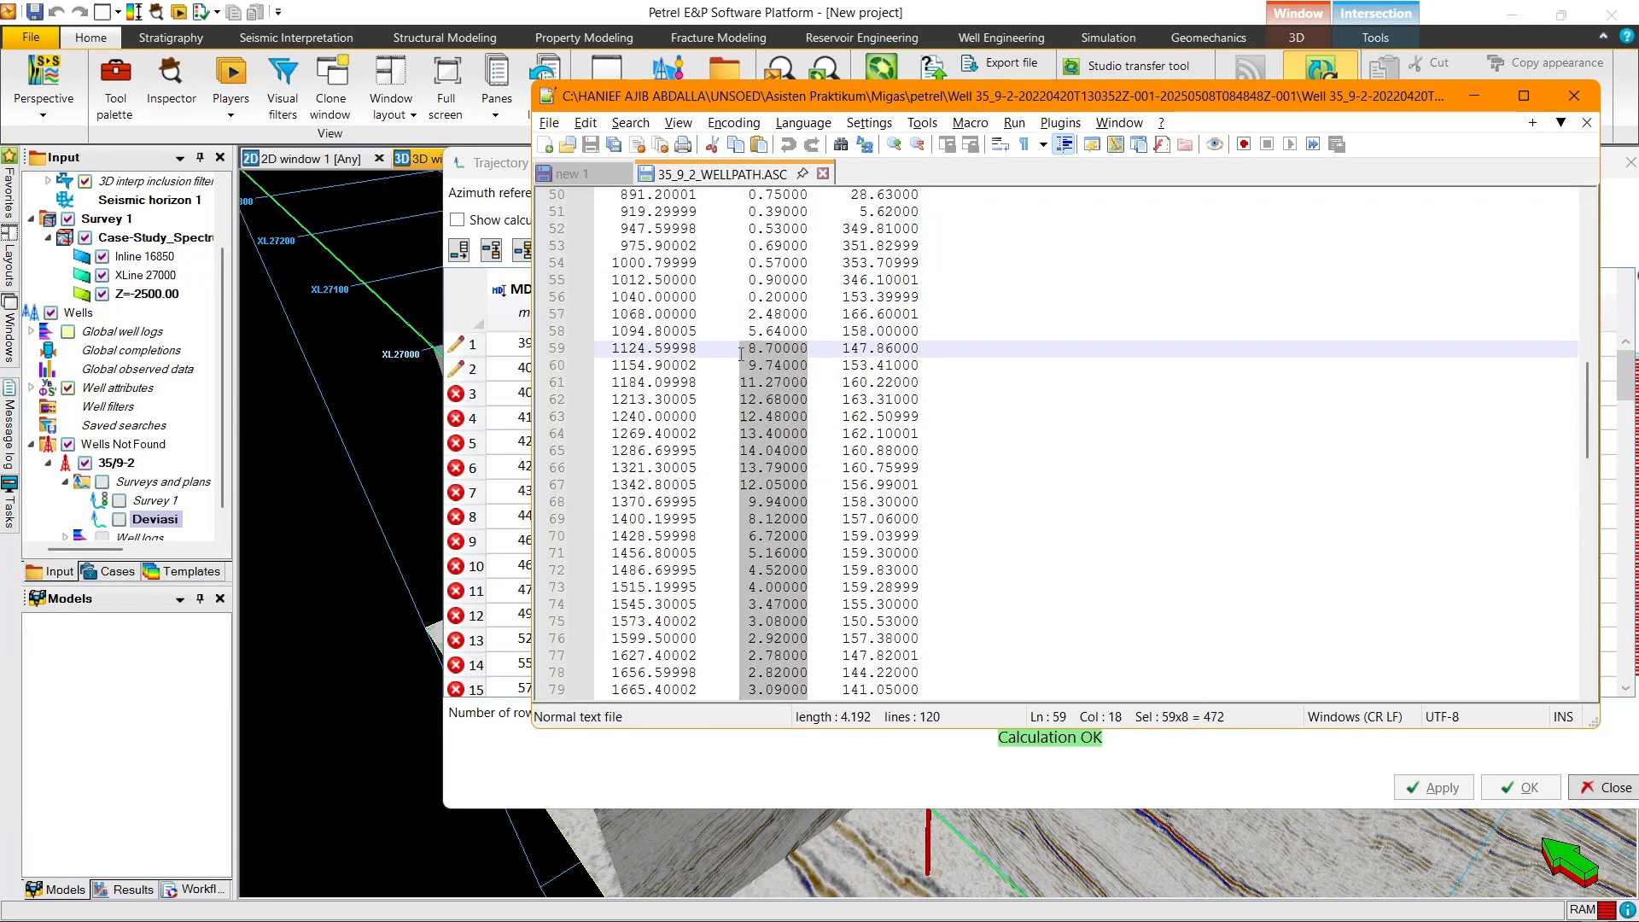
{"action": "scroll", "coordinate": [741, 350], "scroll_direction": "up", "scroll_amount": 11, "text": "alt"}
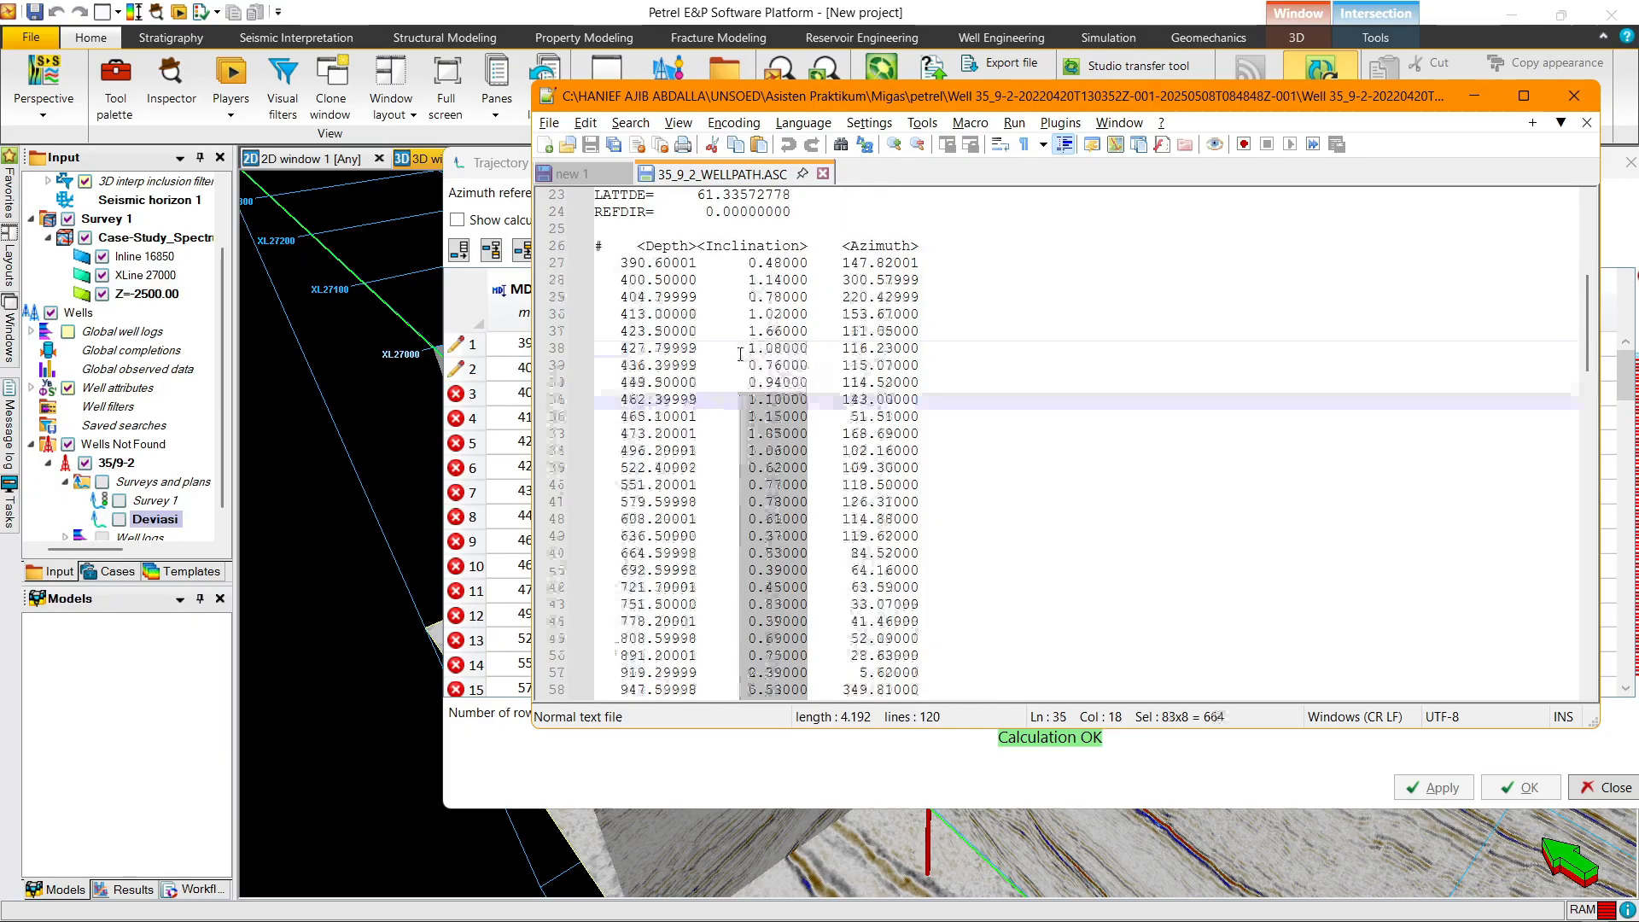
{"action": "left_click_drag", "start_coordinate": [740, 353], "coordinate": [738, 367], "text": "alt"}
{"action": "key", "text": "ctrl+c"}
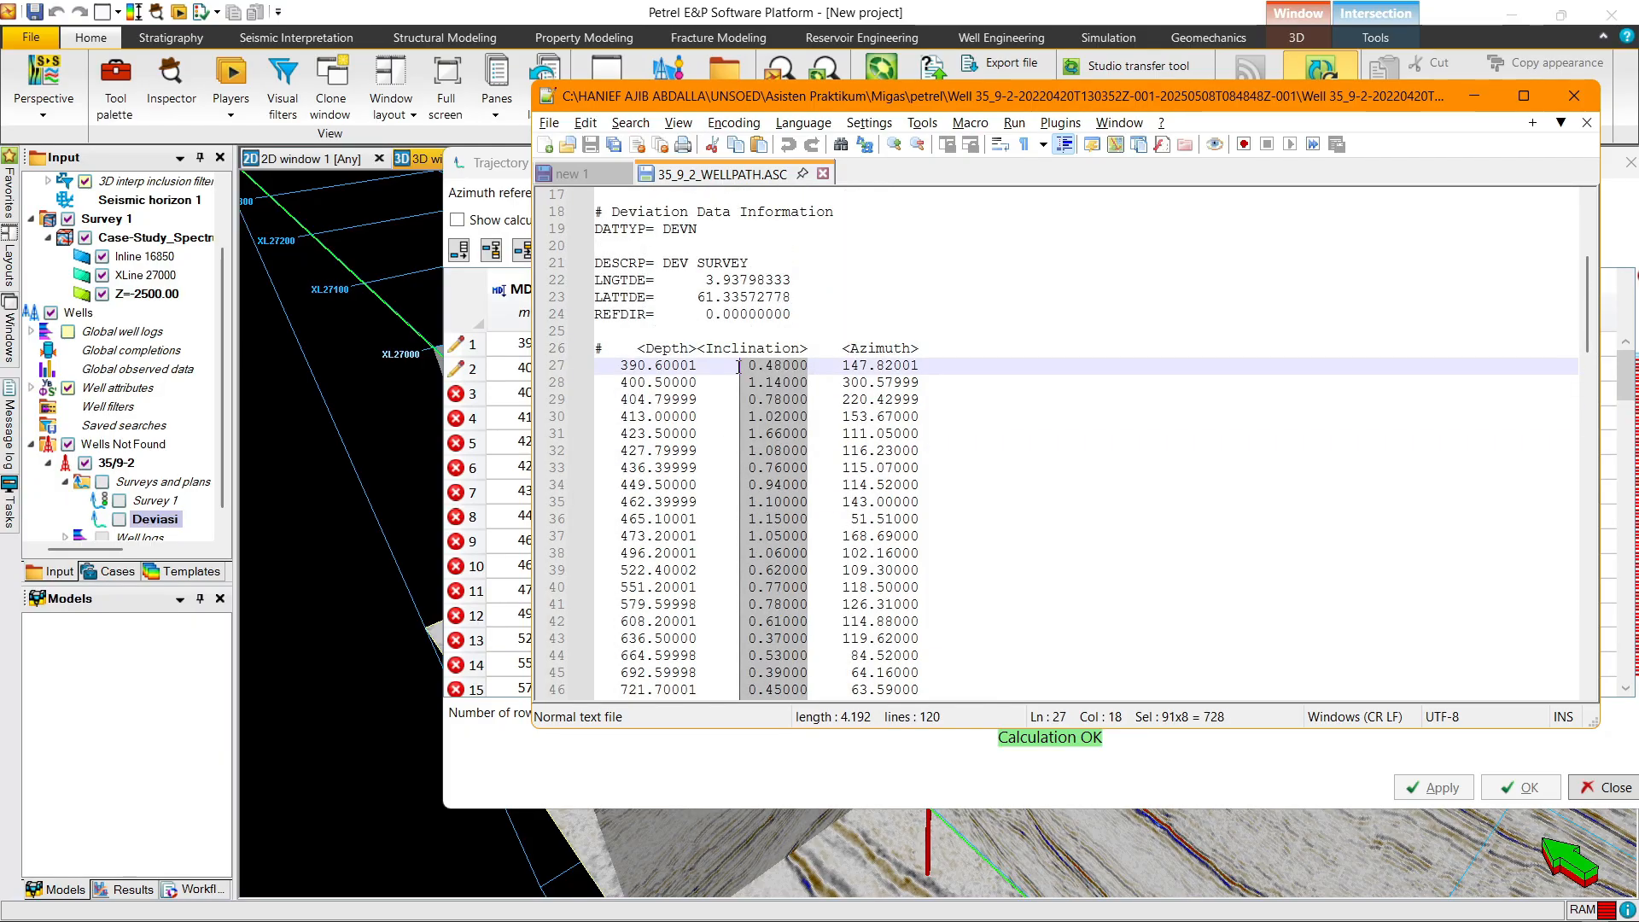
Step: Return to Petrel and paste the copied values into the Inclination column of the Deviasi spreadsheet, starting at row 1
{"action": "key", "text": "alt+Tab"}
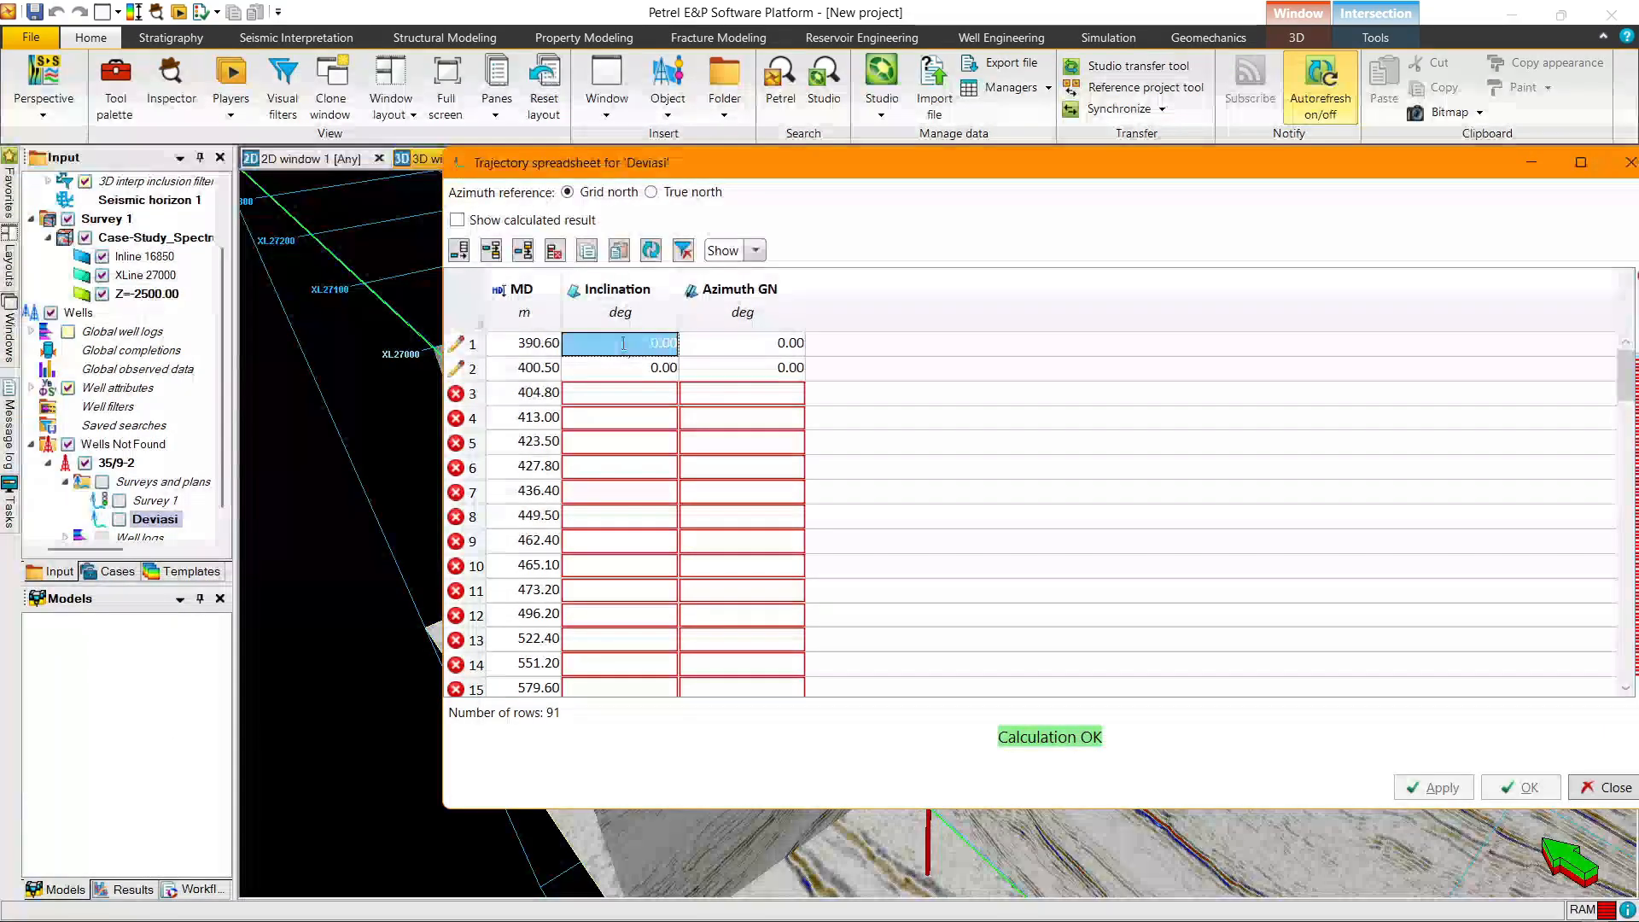
{"action": "left_click", "coordinate": [622, 347]}
{"action": "left_click", "coordinate": [634, 346]}
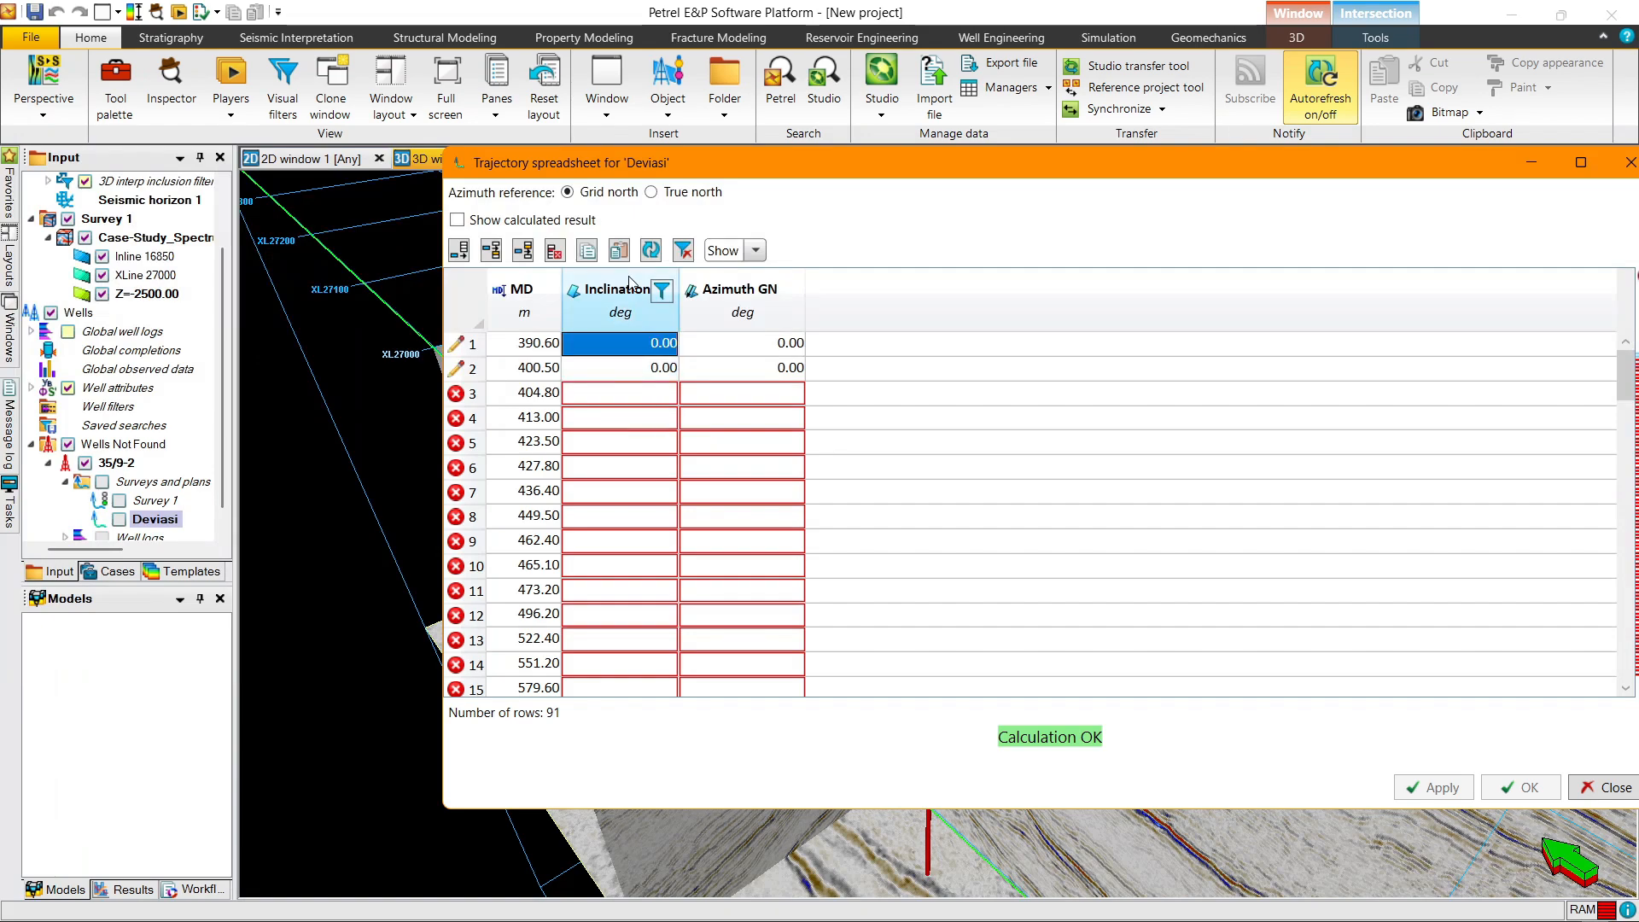
{"action": "left_click", "coordinate": [623, 250]}
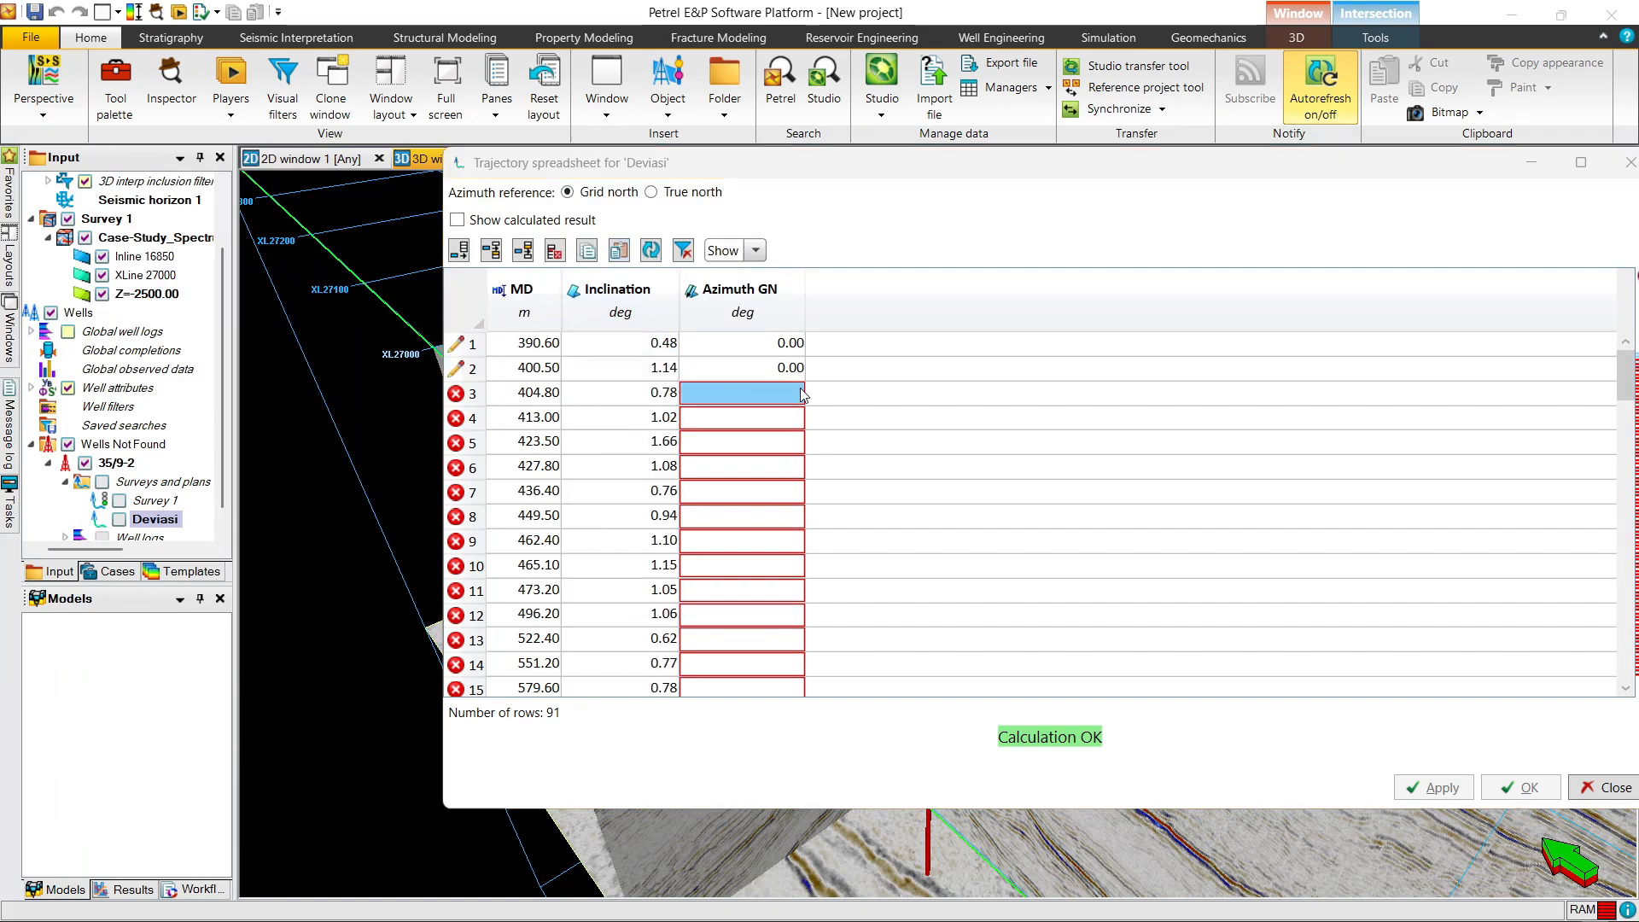
Step: Copy the Azimuth column from lines 27 to 117 of the well path file into the Azimuth GN column and accept the spreadsheet
{"action": "key", "text": "alt+Tab"}
{"action": "left_click_drag", "start_coordinate": [842, 364], "coordinate": [918, 637], "text": "alt"}
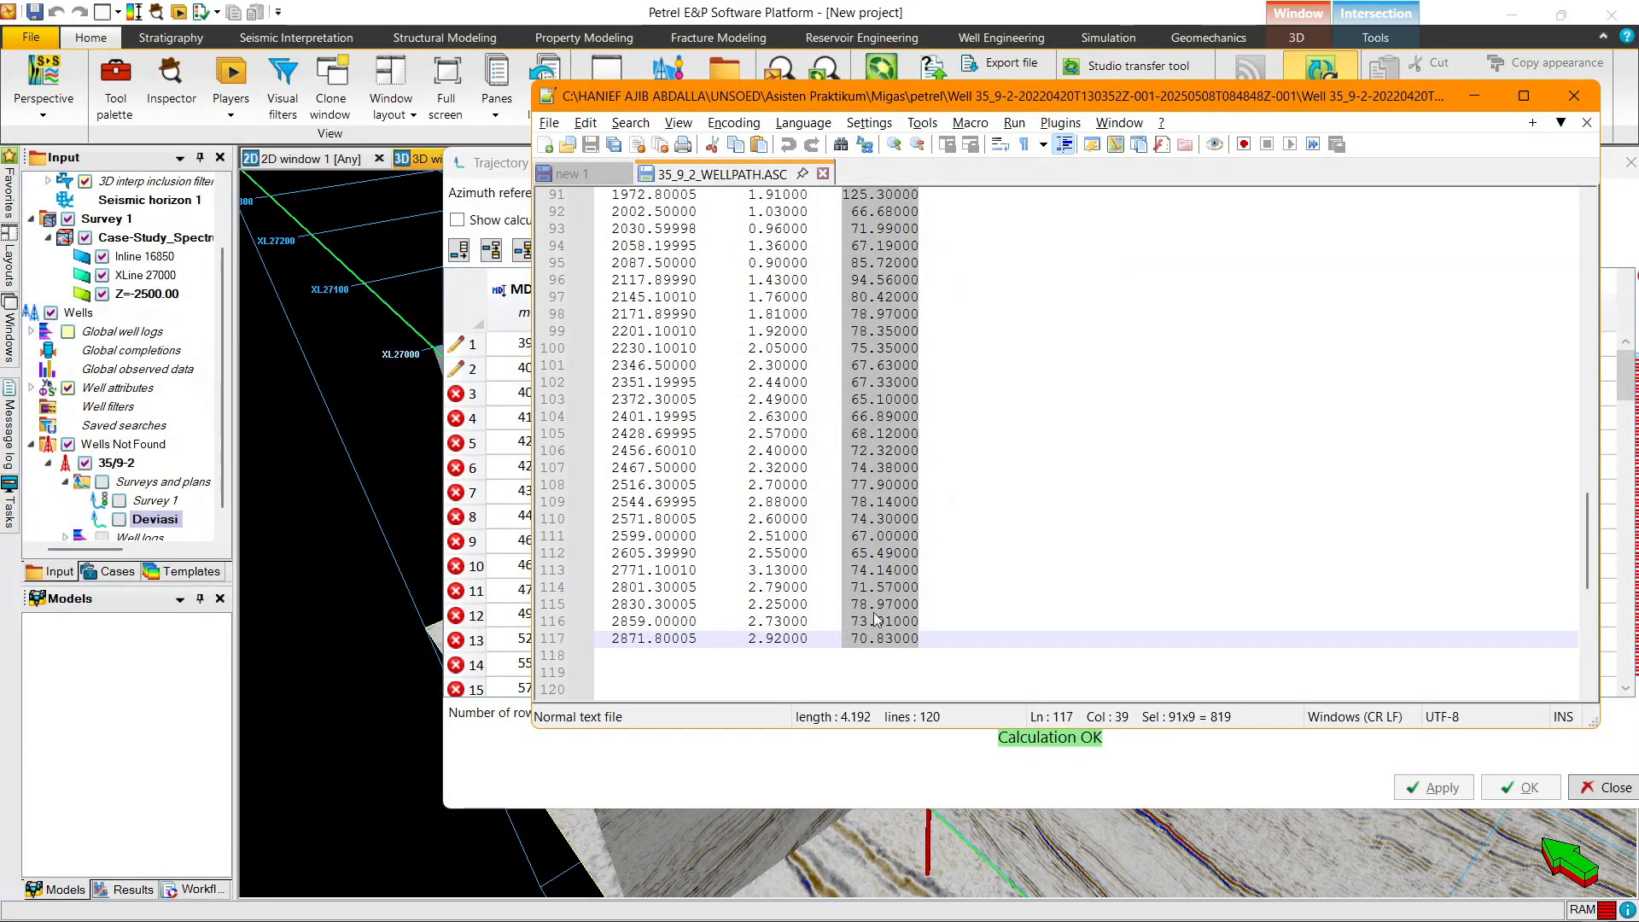
{"action": "key", "text": "ctrl+c"}
{"action": "key", "text": "alt+Tab"}
{"action": "left_click", "coordinate": [774, 343]}
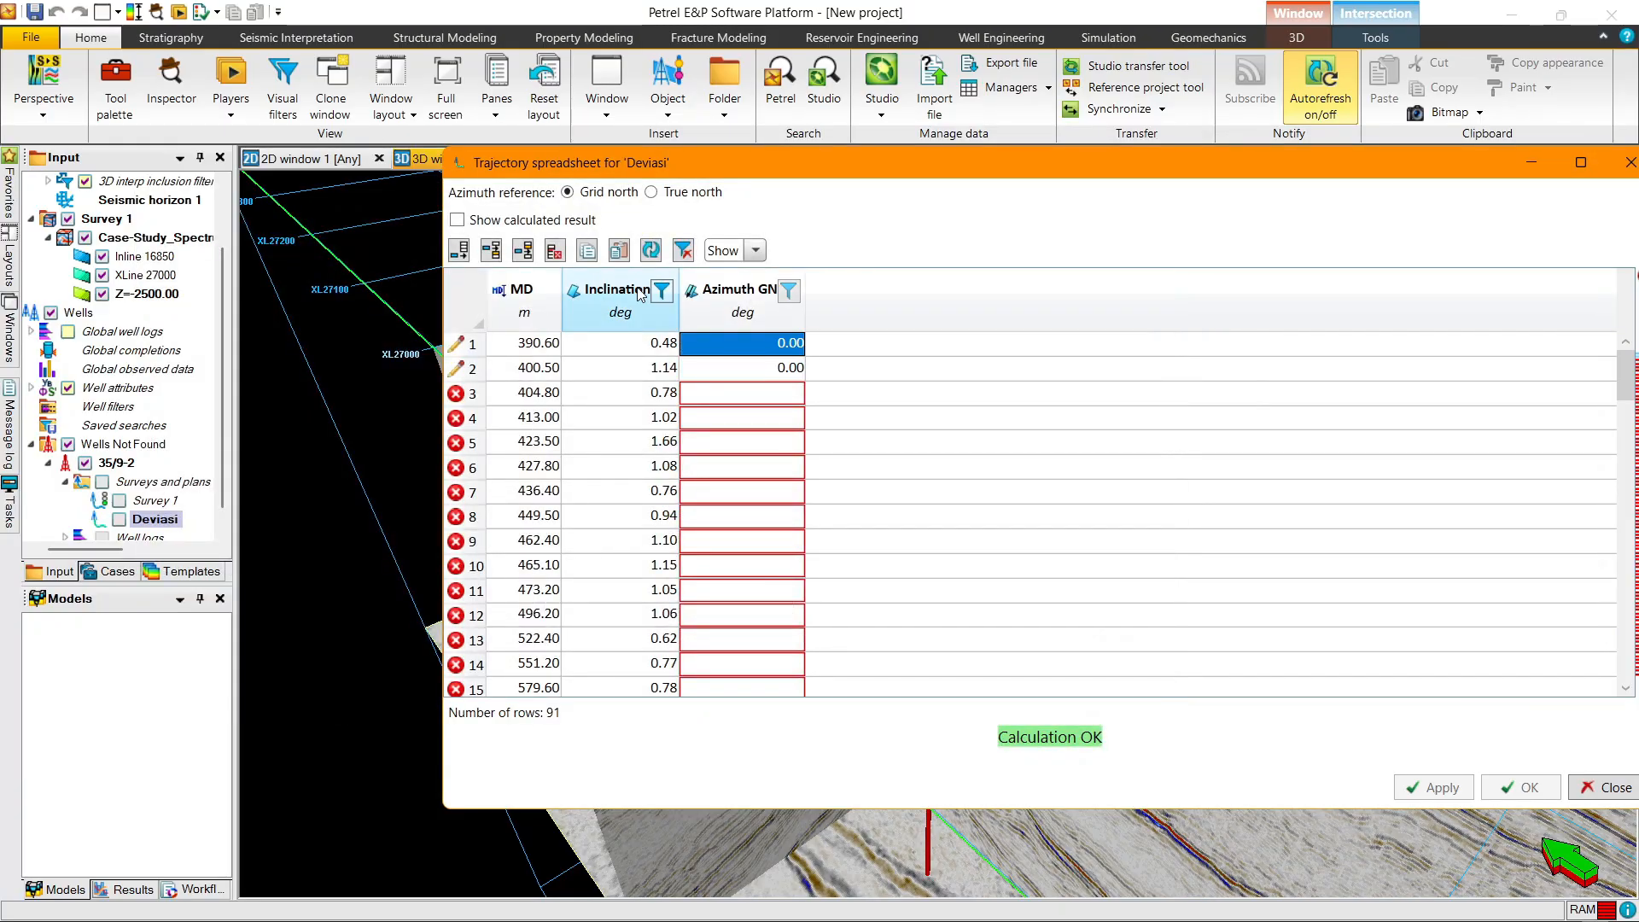
{"action": "key", "text": "ctrl+v"}
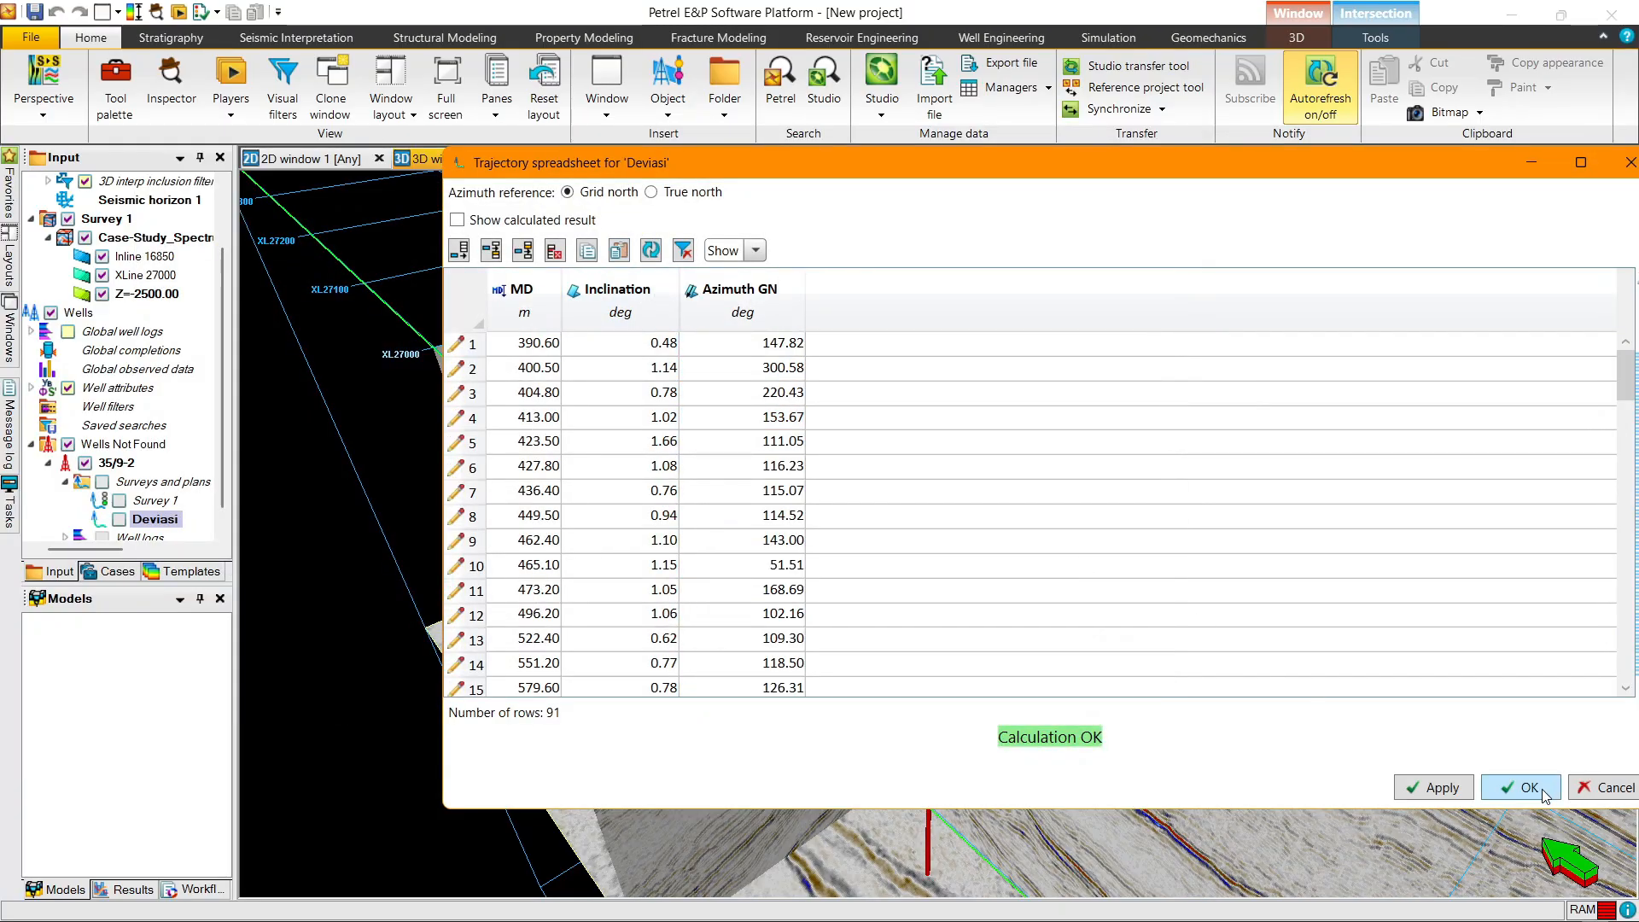
{"action": "left_click", "coordinate": [1528, 787]}
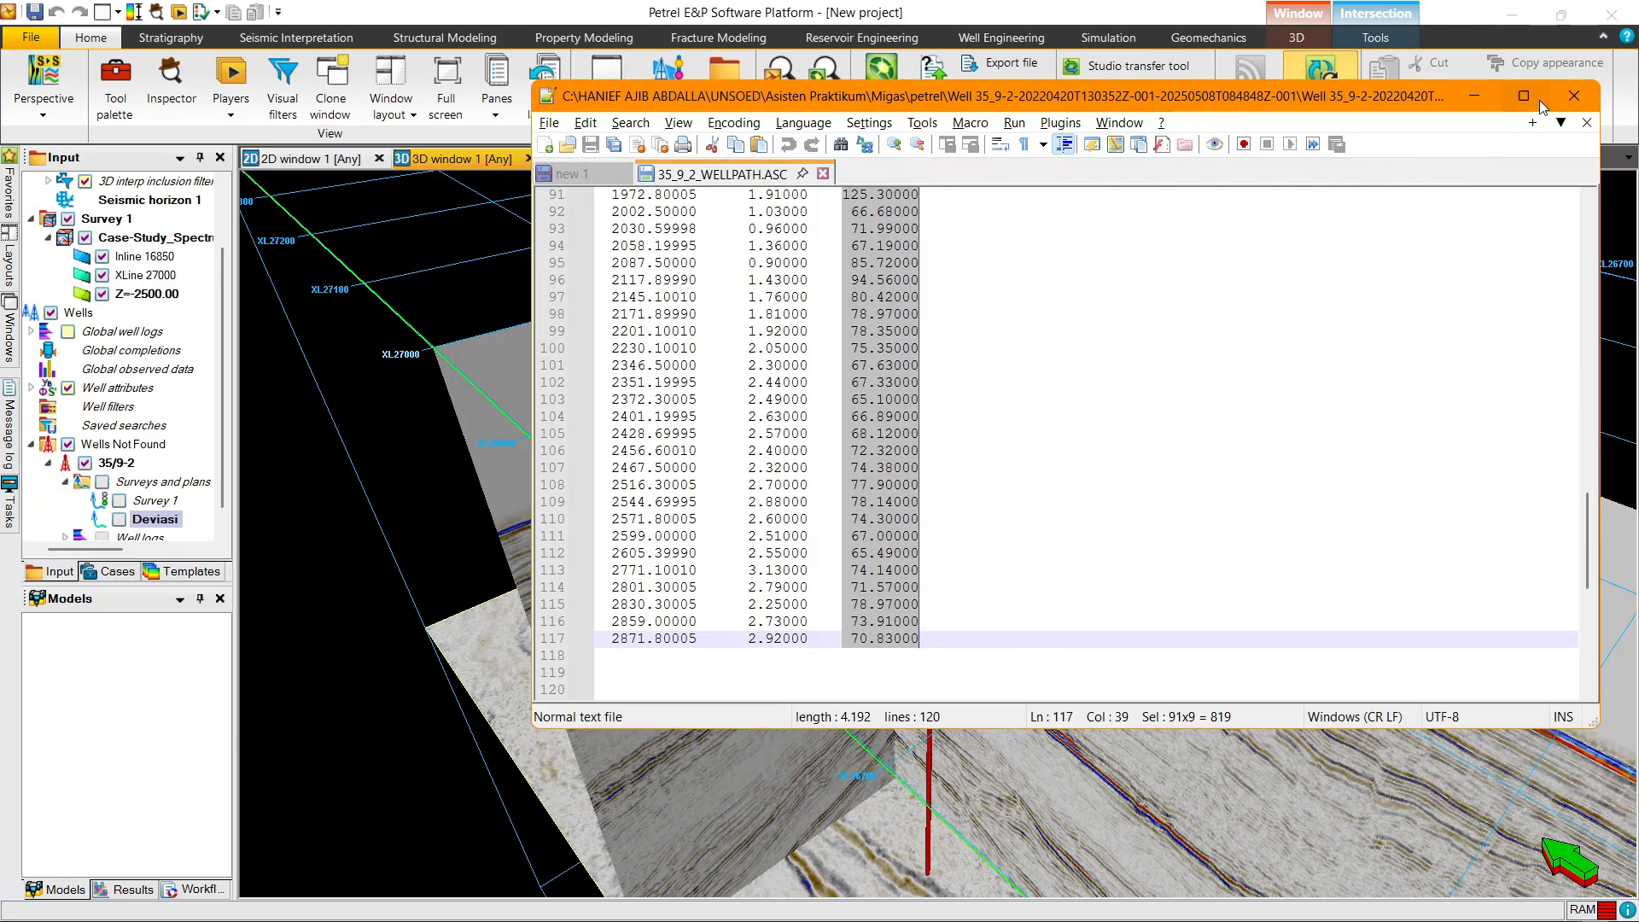
Step: Close Notepad++ and display both the Survey 1 and Deviasi trajectories in the 3D window
{"action": "left_click", "coordinate": [1571, 98]}
{"action": "left_click_drag", "start_coordinate": [1005, 462], "coordinate": [836, 504]}
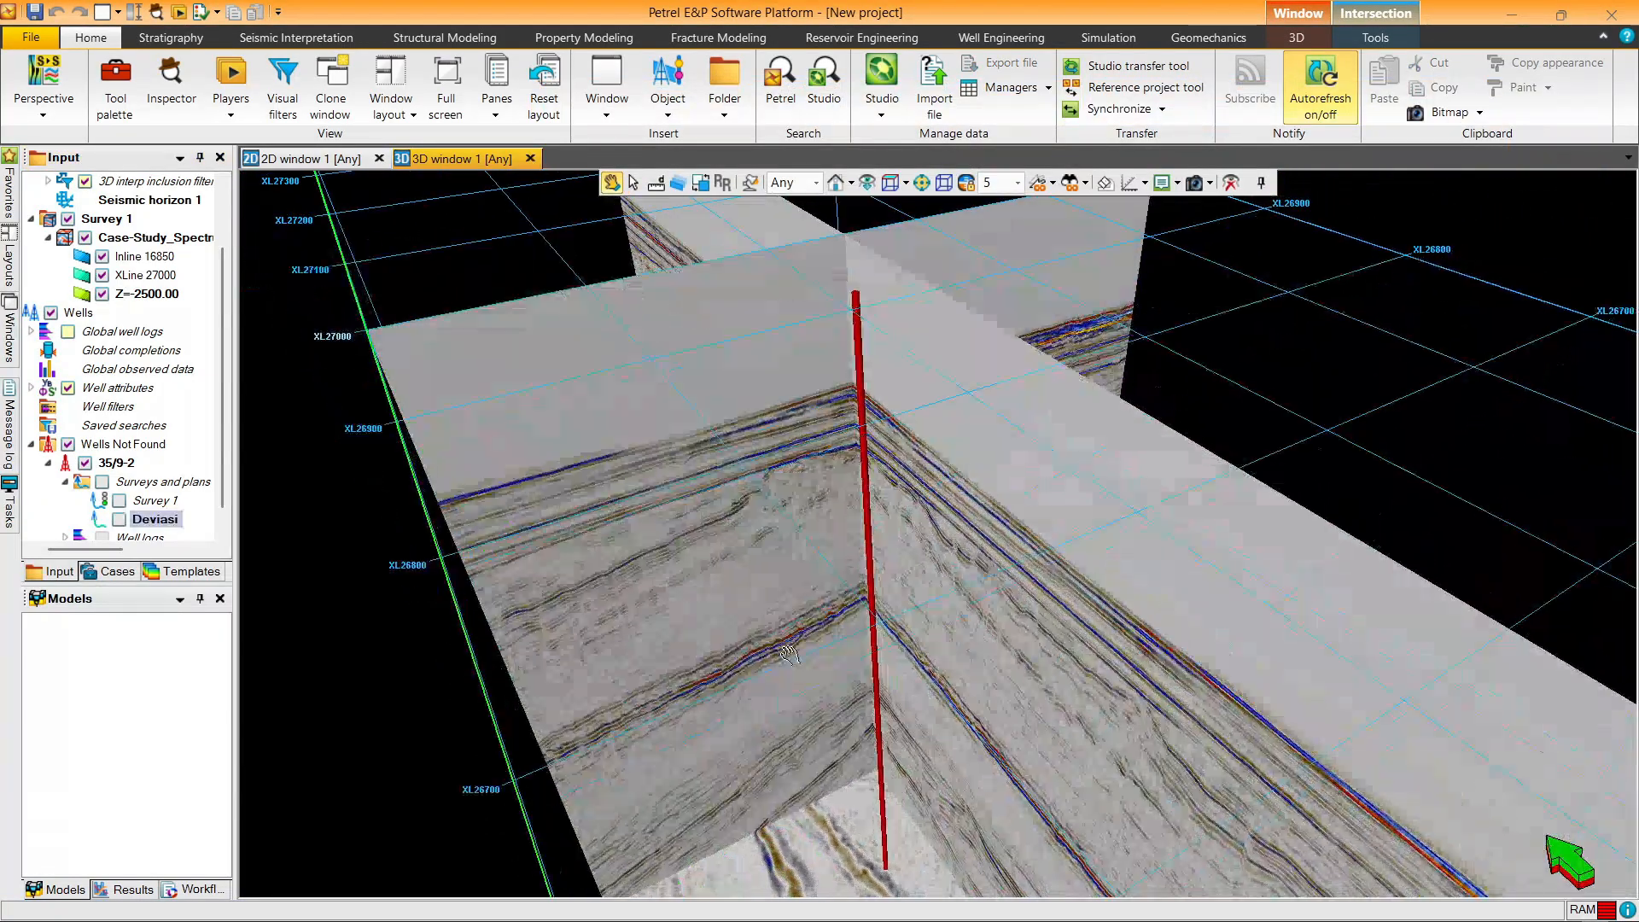
{"action": "left_click", "coordinate": [122, 510]}
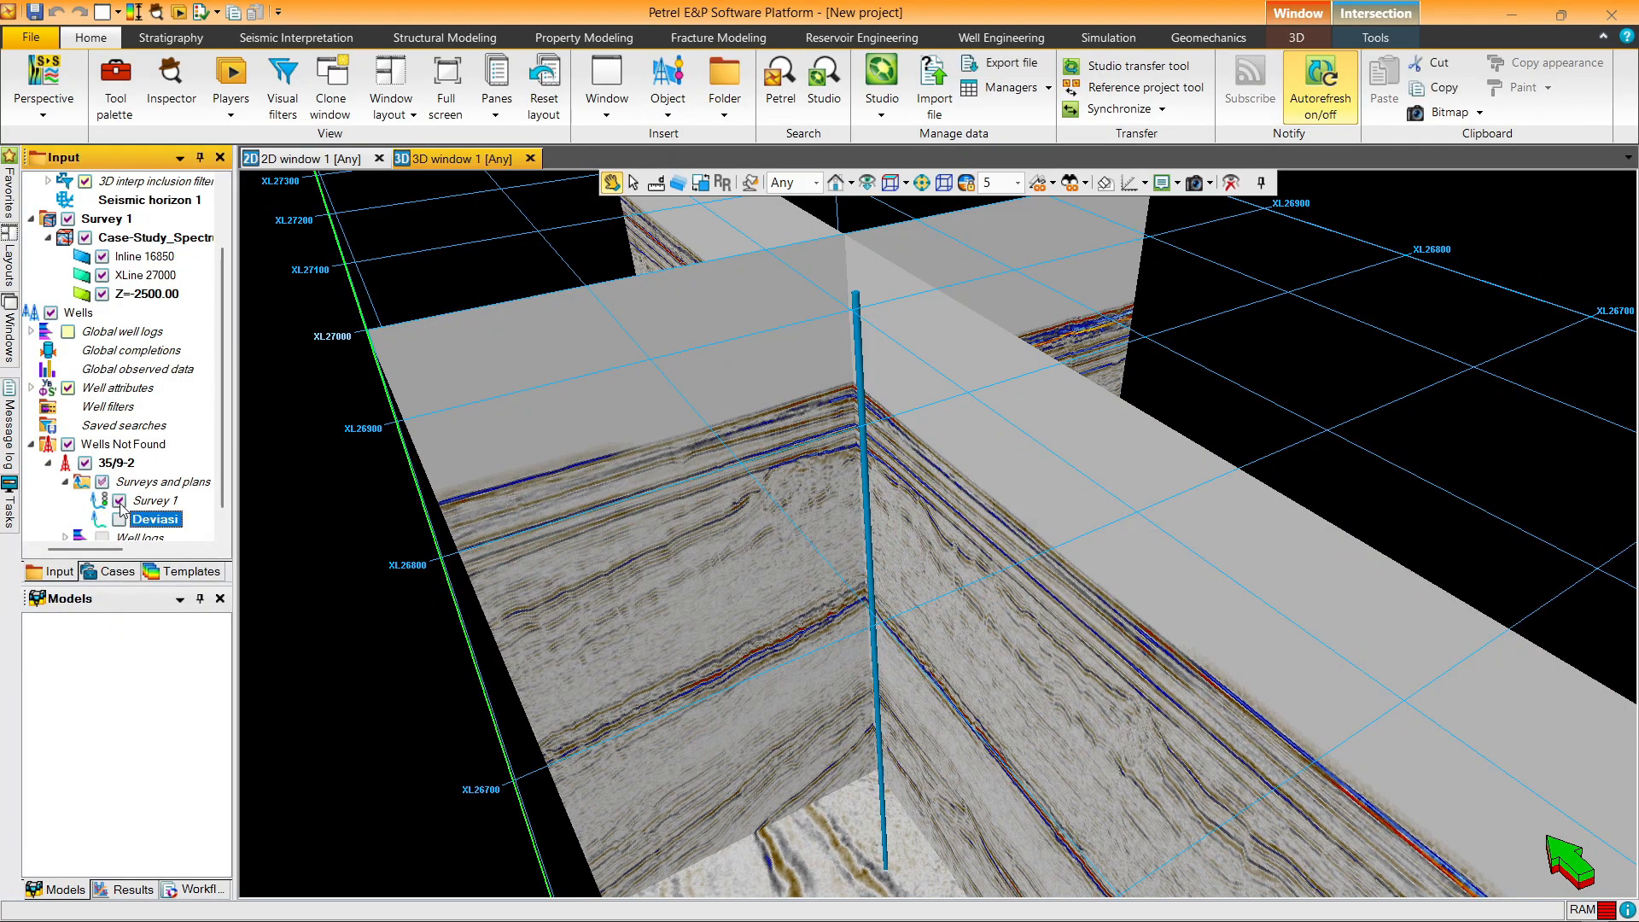
{"action": "left_click", "coordinate": [120, 519]}
{"action": "left_click_drag", "start_coordinate": [457, 572], "coordinate": [902, 706]}
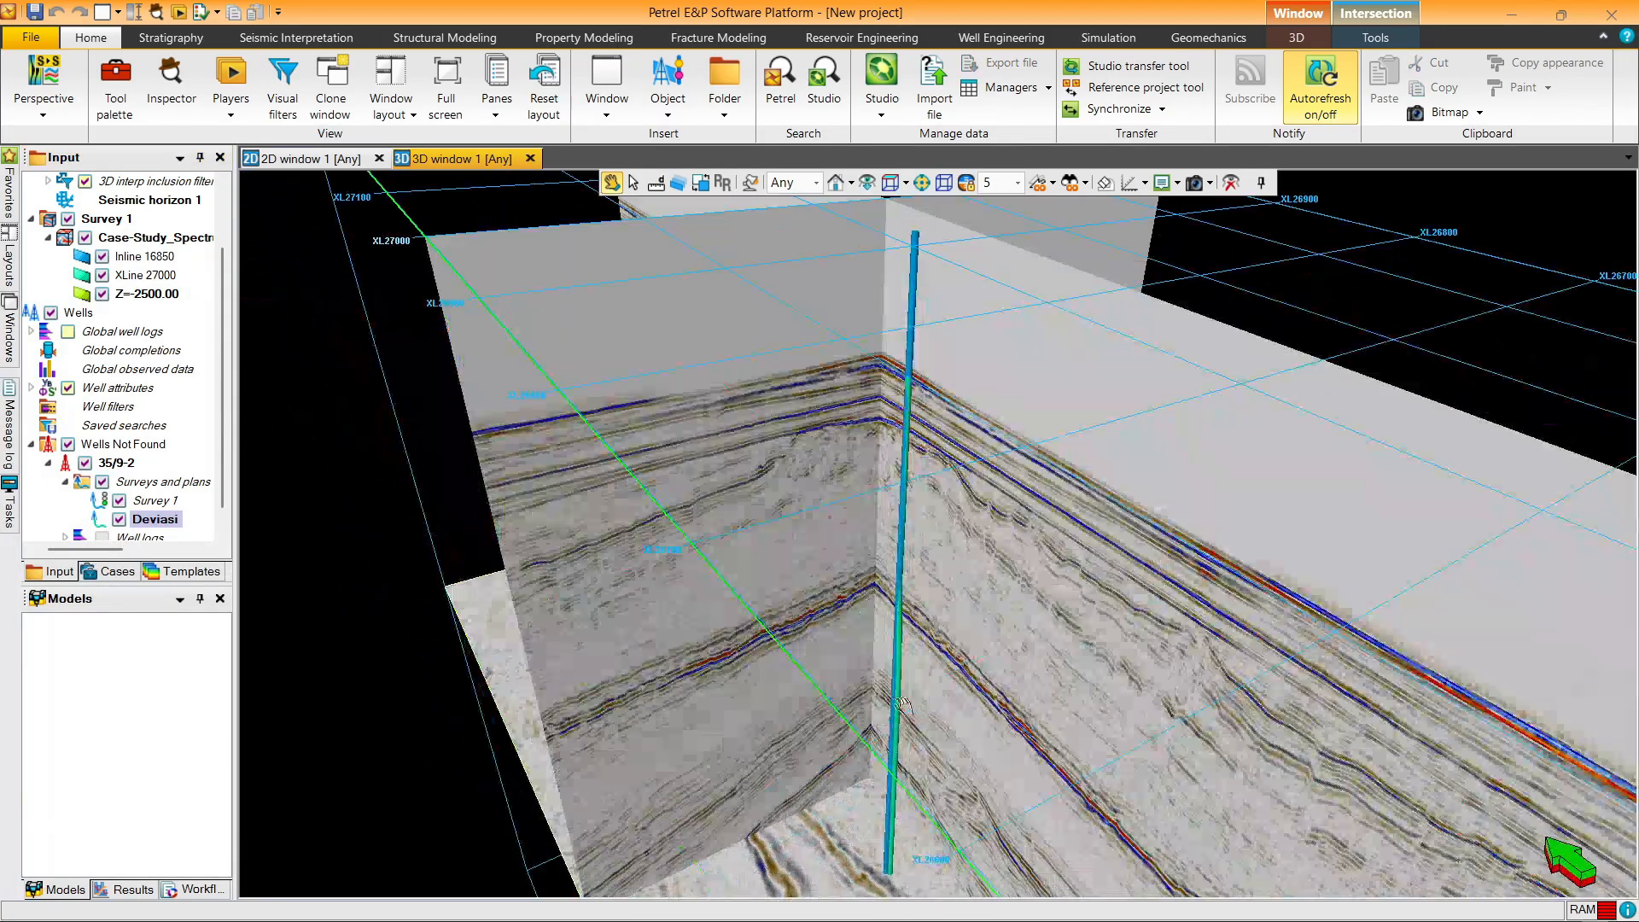
Step: Compare the Deviasi trajectory with Survey 1 along the seismic sections by hiding Deviasi and showing it again
{"action": "left_click", "coordinate": [119, 520]}
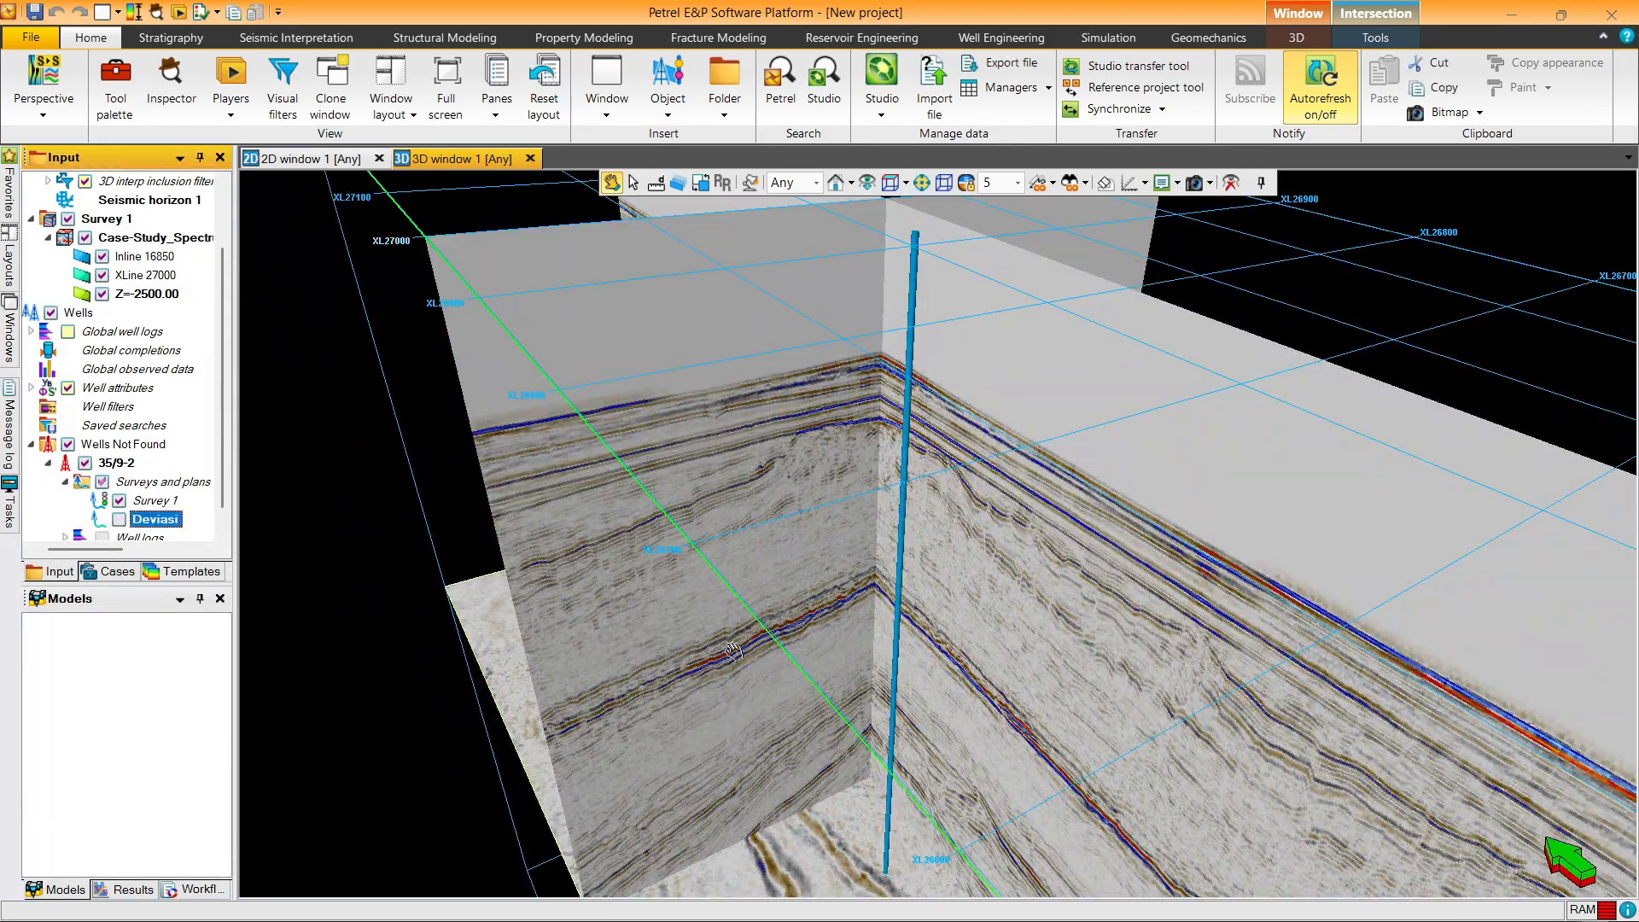
{"action": "scroll", "coordinate": [1012, 574], "scroll_direction": "up", "scroll_amount": 5}
{"action": "left_click_drag", "start_coordinate": [1014, 536], "coordinate": [518, 574]}
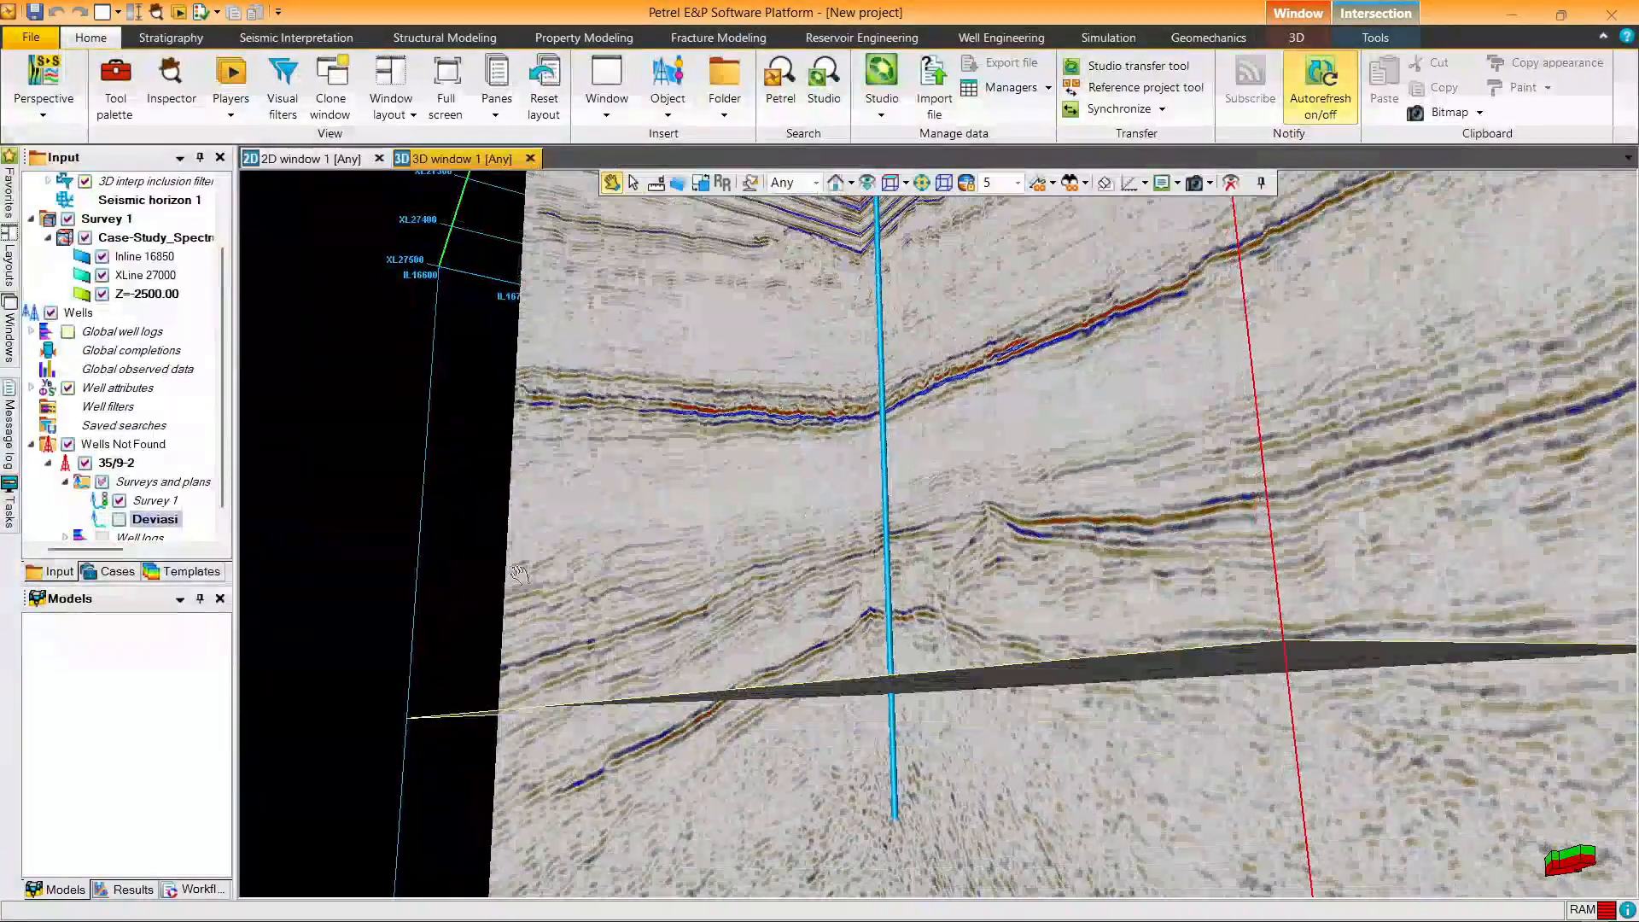
{"action": "left_click", "coordinate": [120, 520]}
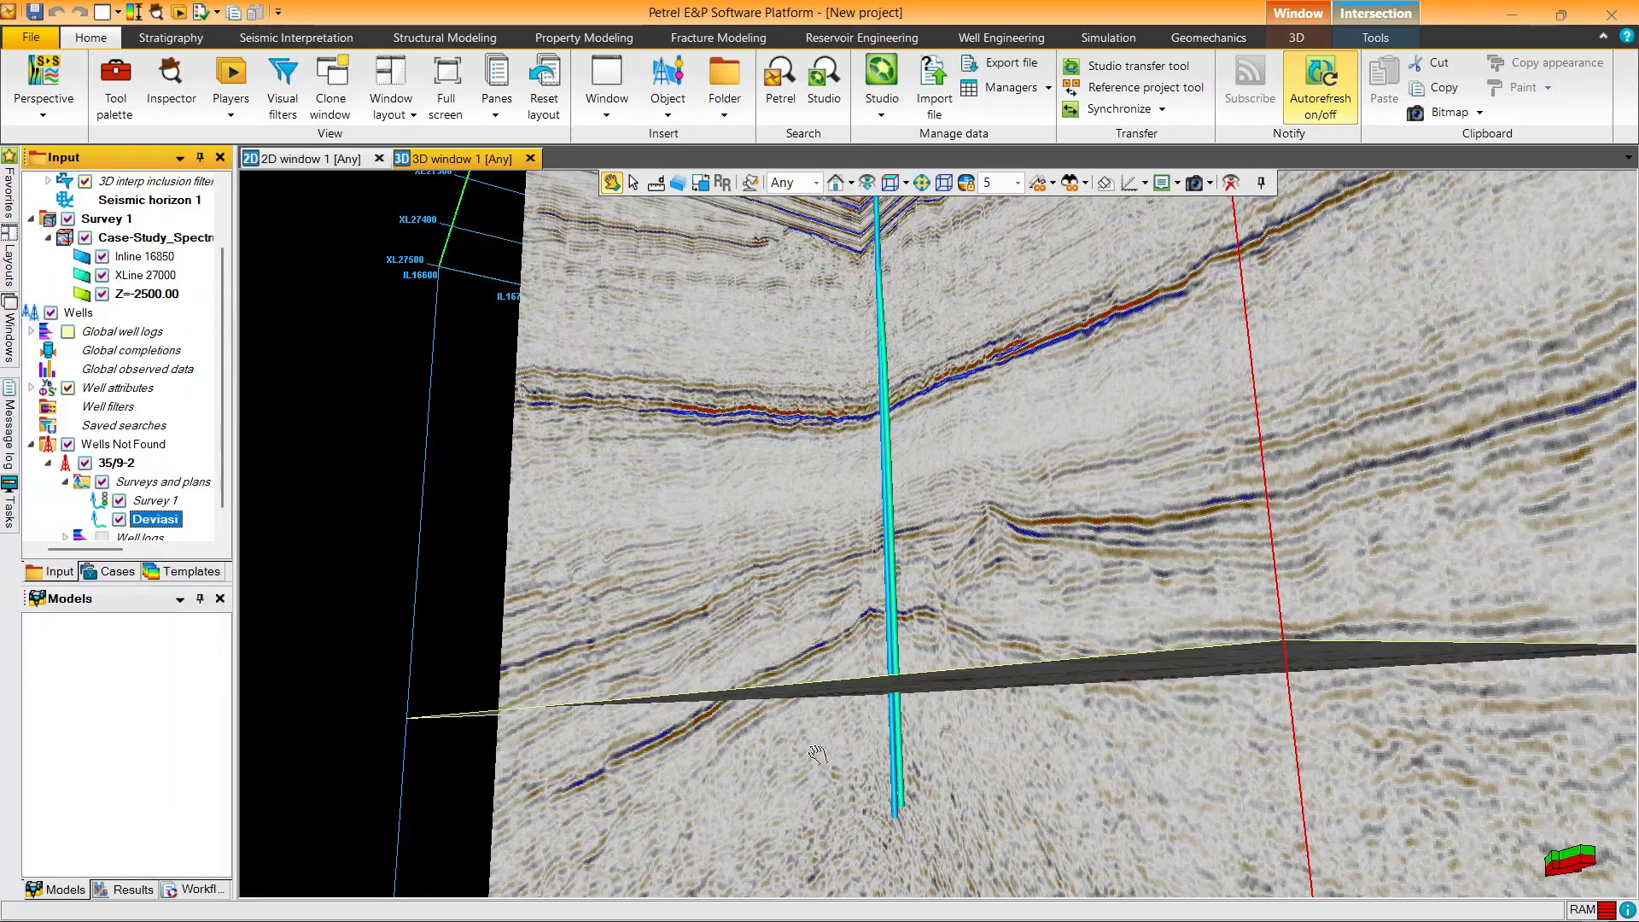
{"action": "left_click_drag", "start_coordinate": [971, 737], "coordinate": [1016, 736]}
{"action": "left_click_drag", "start_coordinate": [1055, 606], "coordinate": [931, 563]}
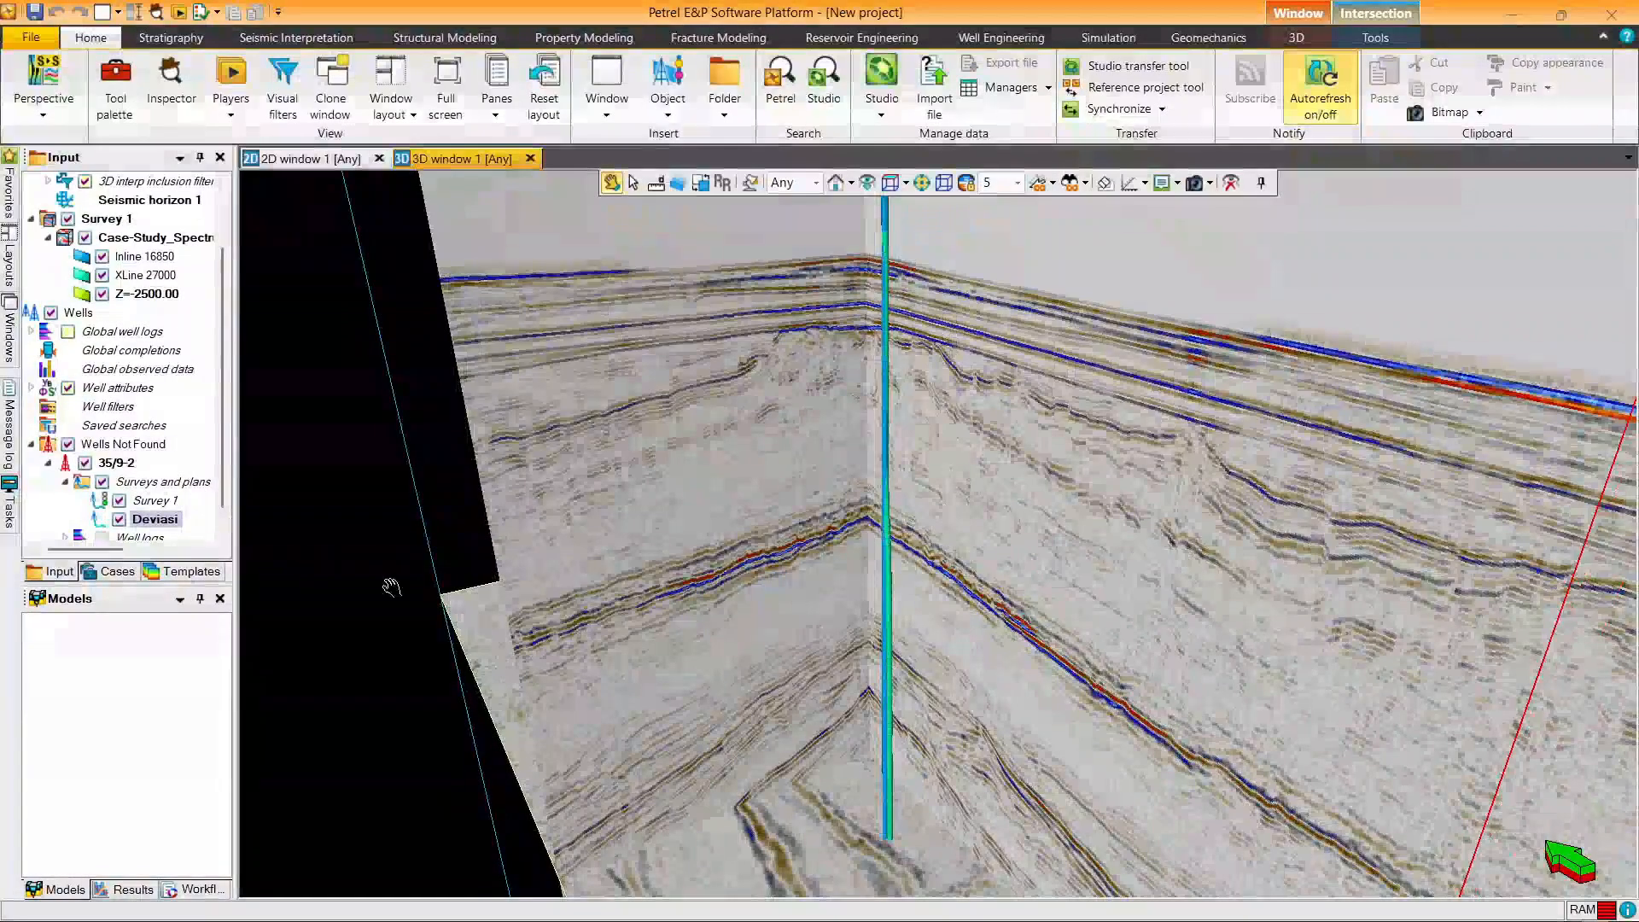
Step: Hide Survey 1 in the 3D window and open the definitive survey choices in the settings of well 35/9-2
{"action": "left_click", "coordinate": [121, 501]}
{"action": "double_click", "coordinate": [116, 464]}
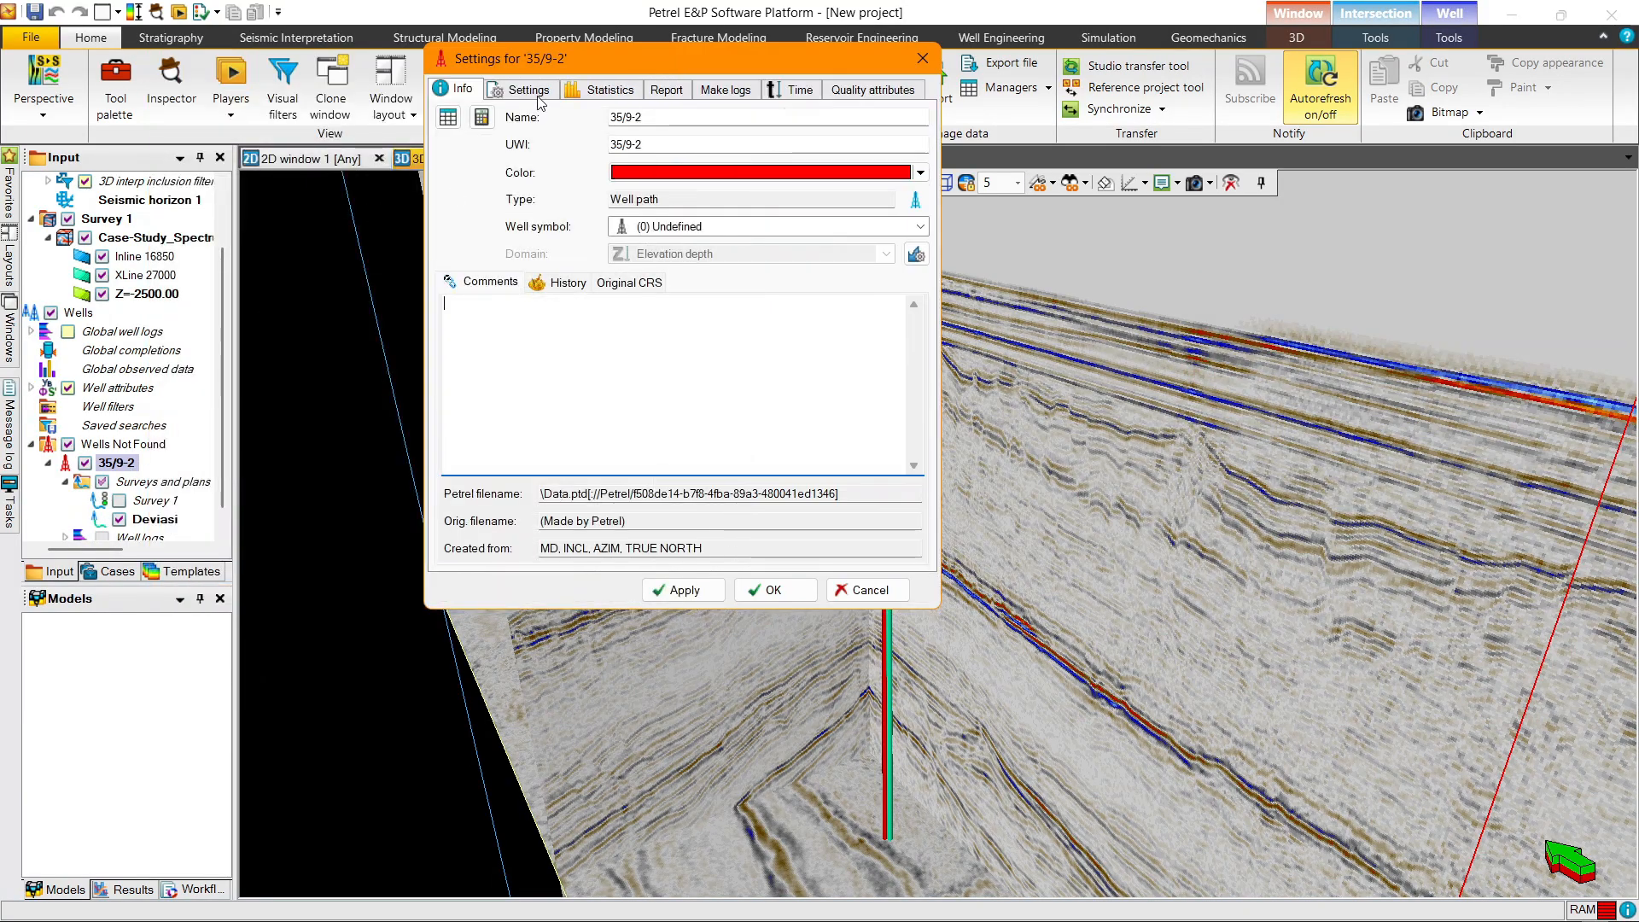
{"action": "left_click", "coordinate": [525, 89]}
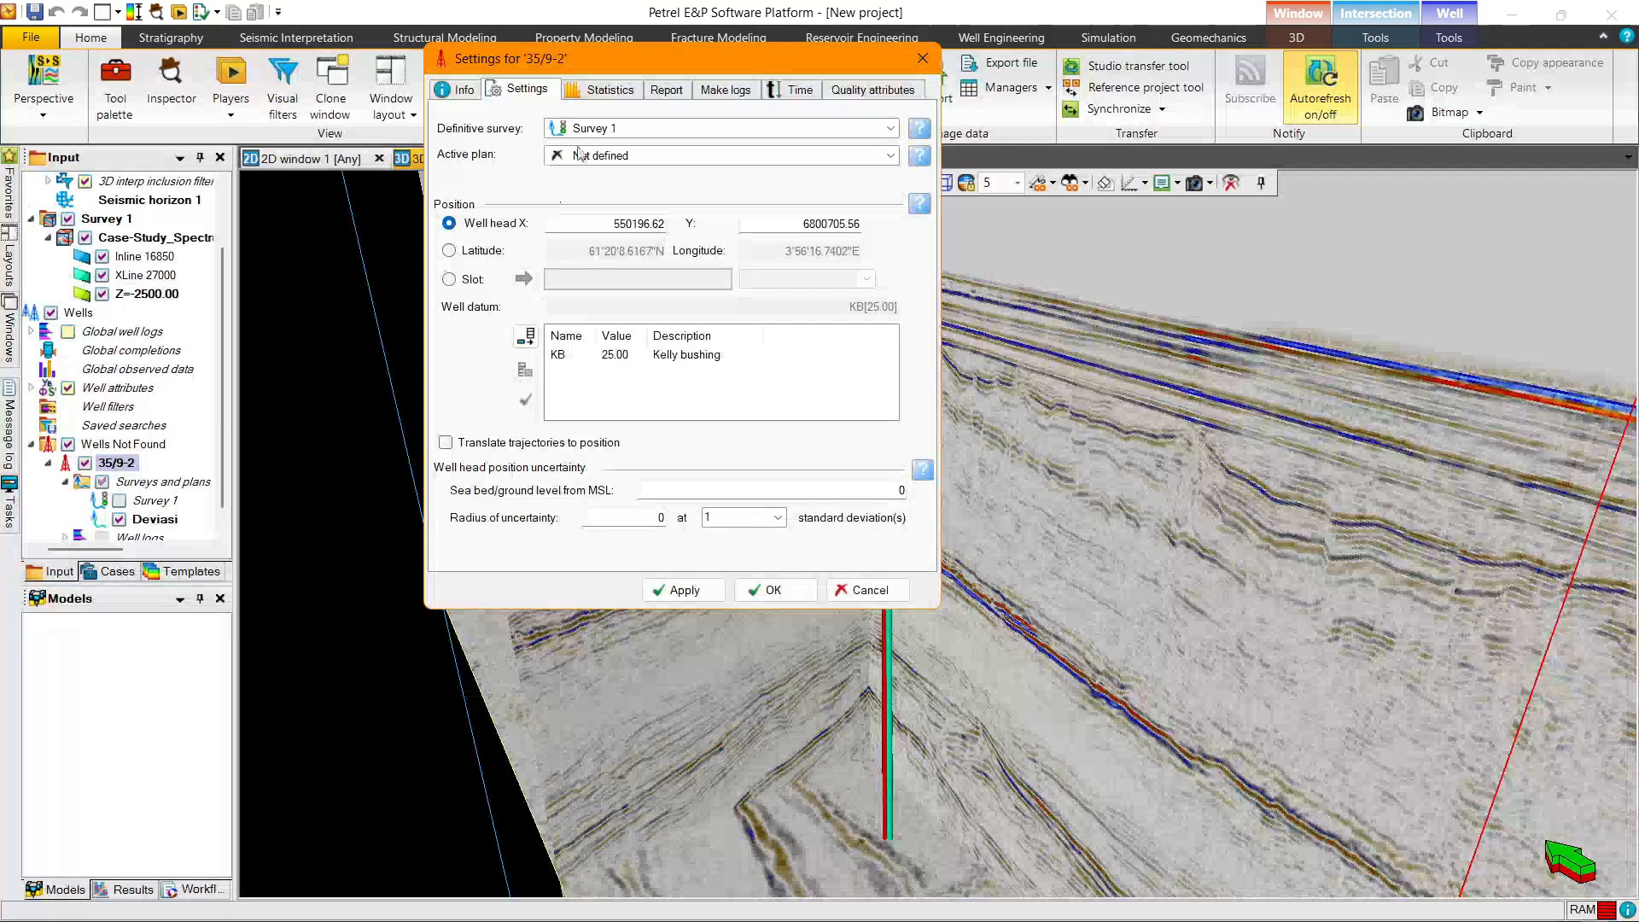
{"action": "left_click", "coordinate": [588, 129]}
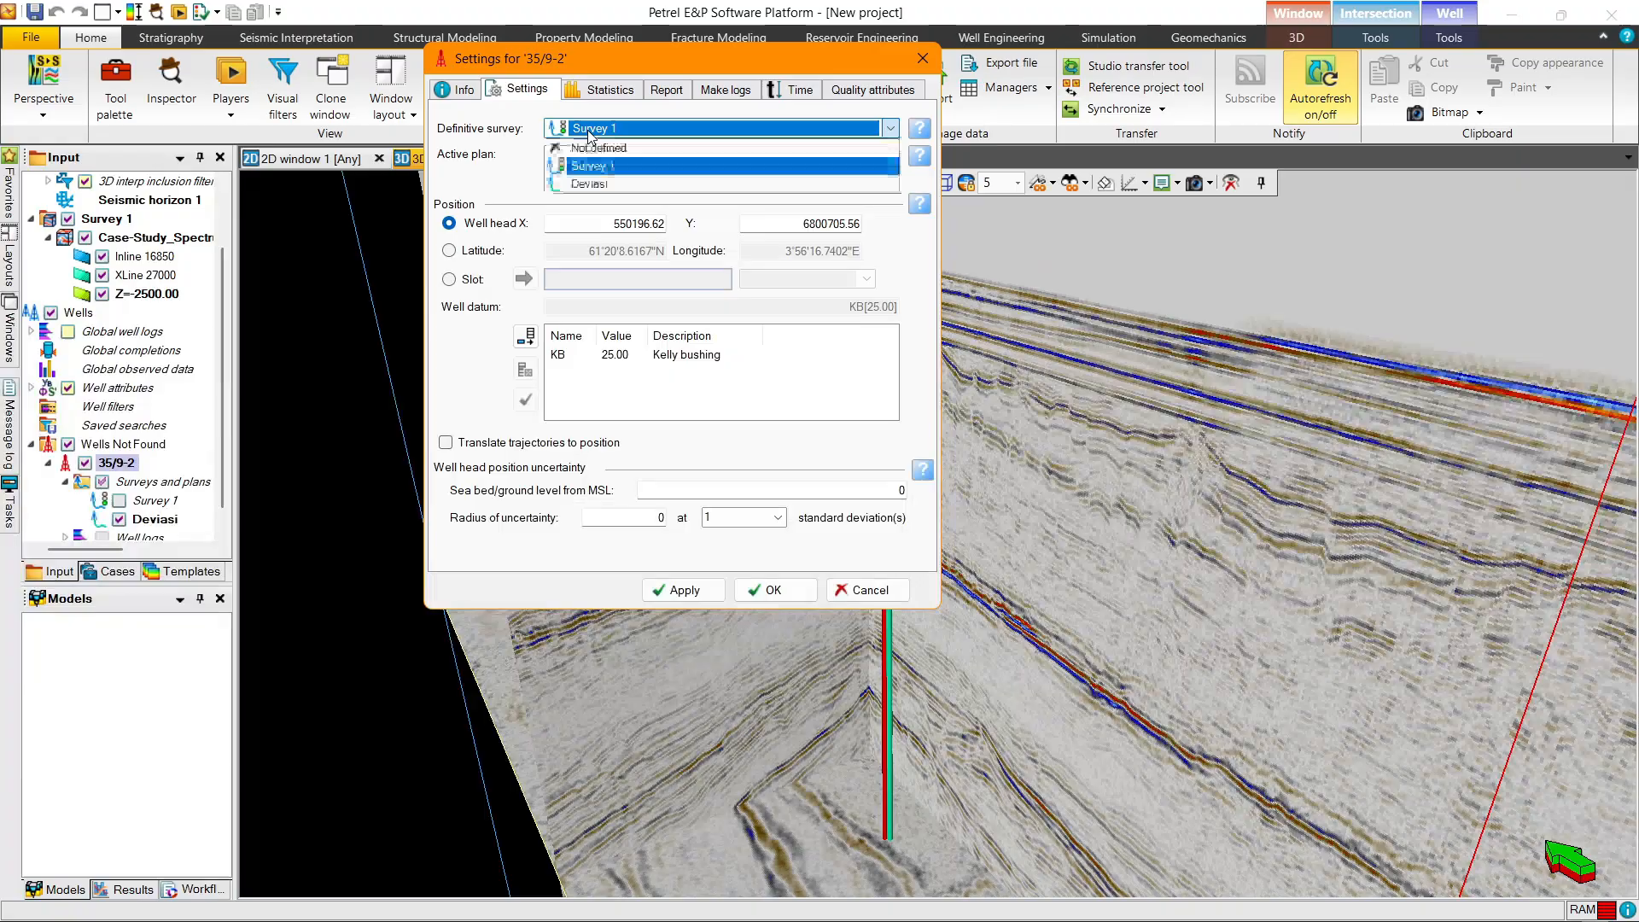
Step: Set well 35/9-2's definitive survey to Deviasi and inspect its path against the seismic in 3D
{"action": "left_click", "coordinate": [598, 185]}
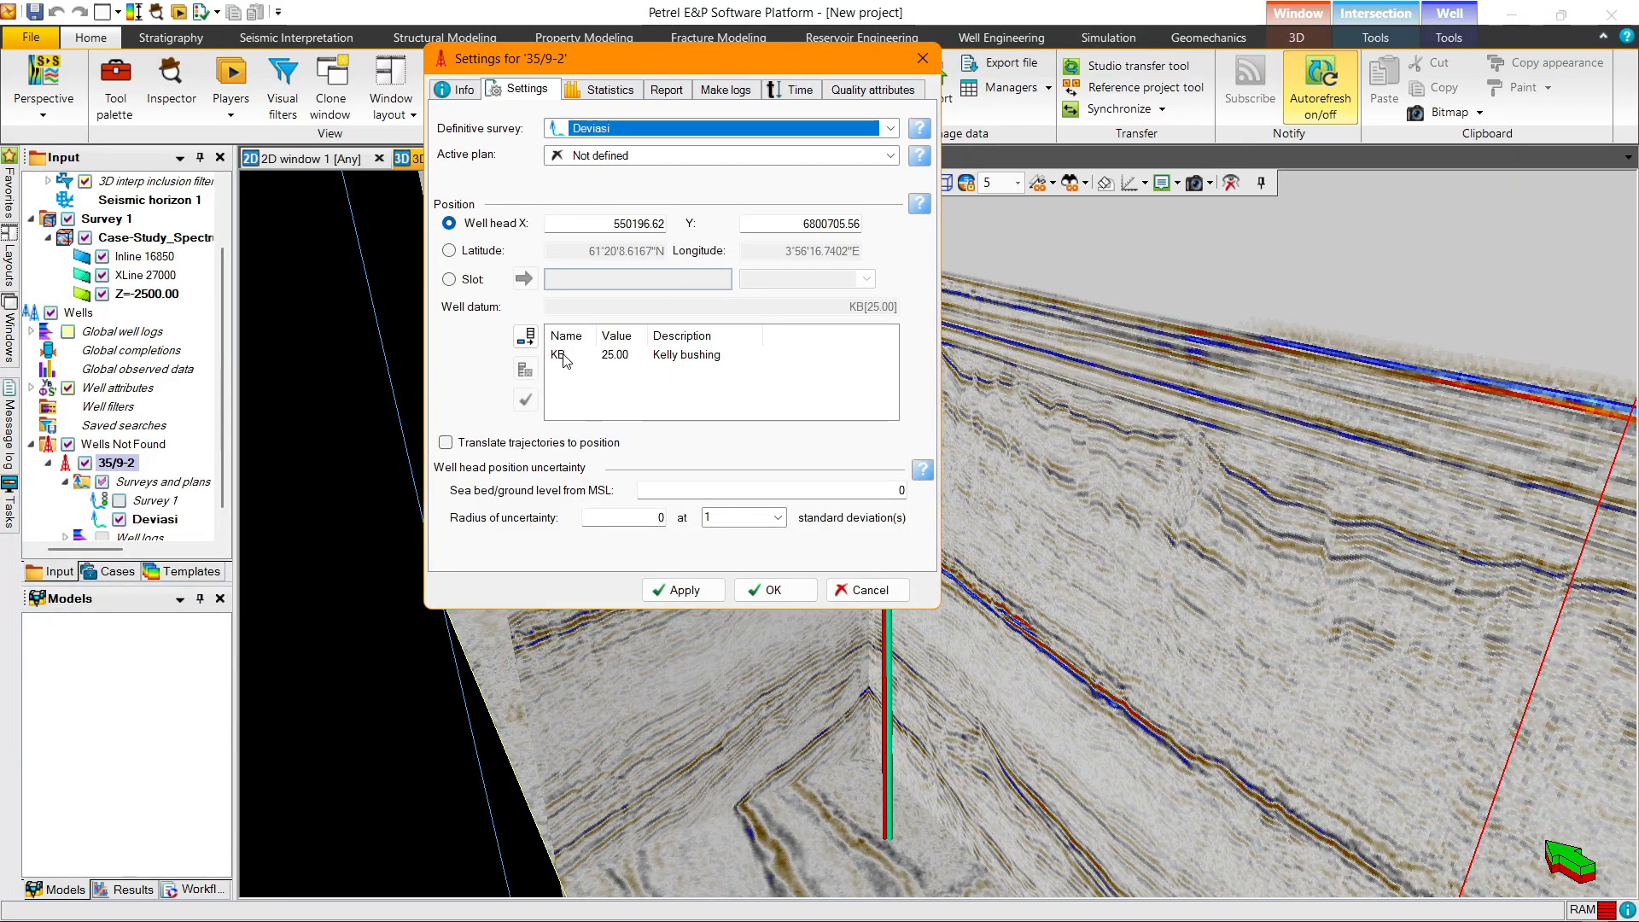
{"action": "left_click", "coordinate": [766, 589]}
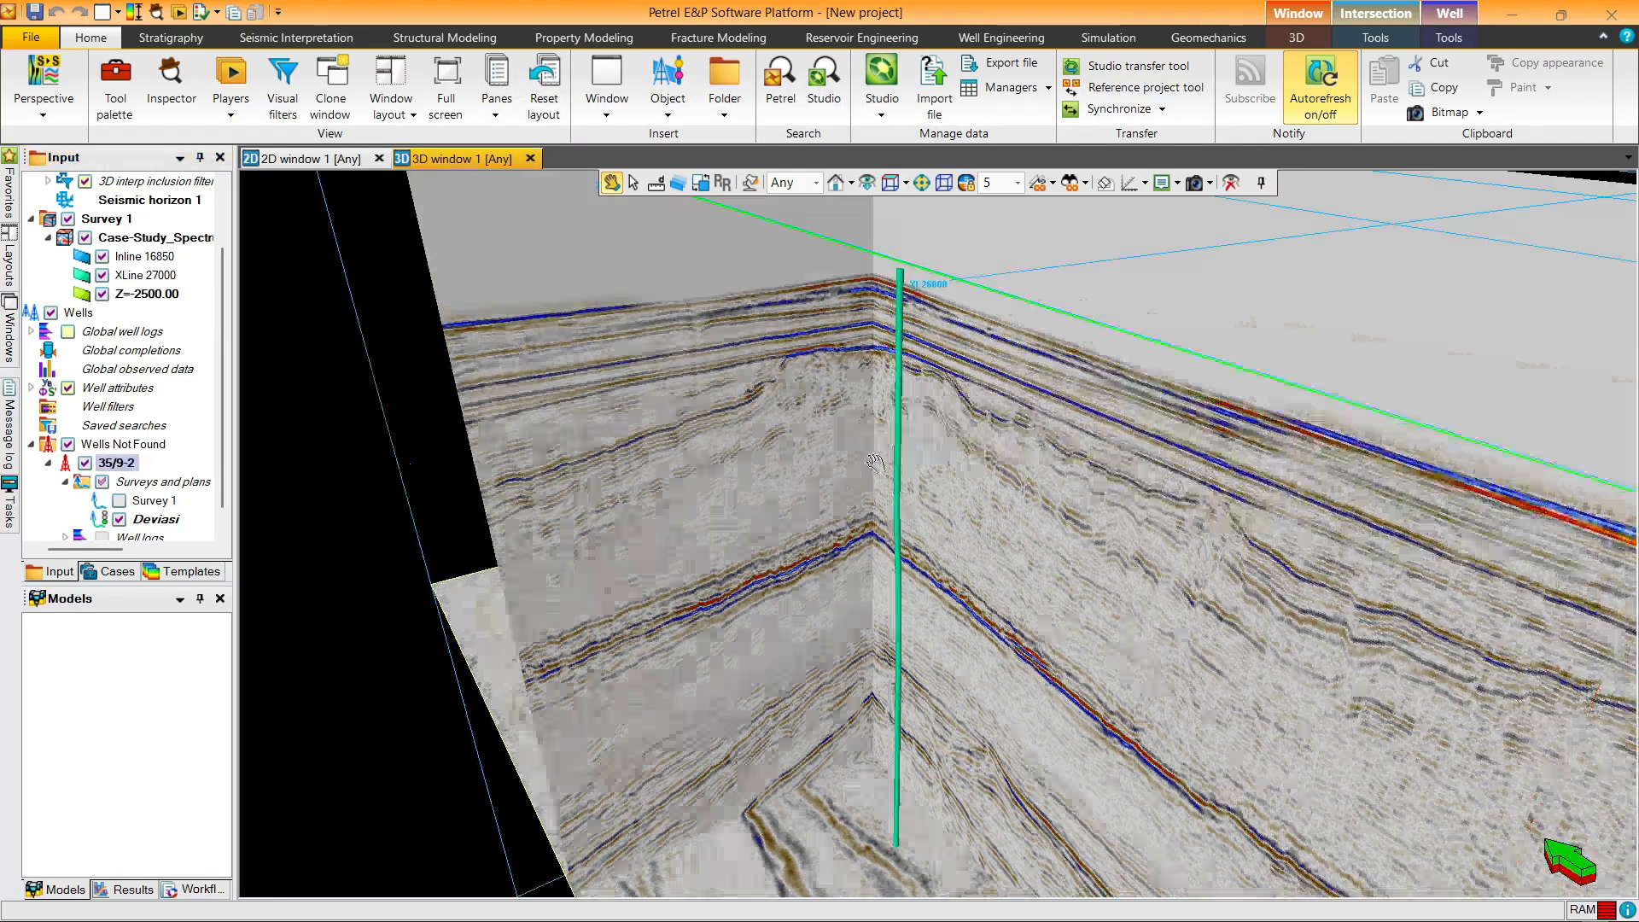
{"action": "left_click_drag", "start_coordinate": [876, 464], "coordinate": [881, 389]}
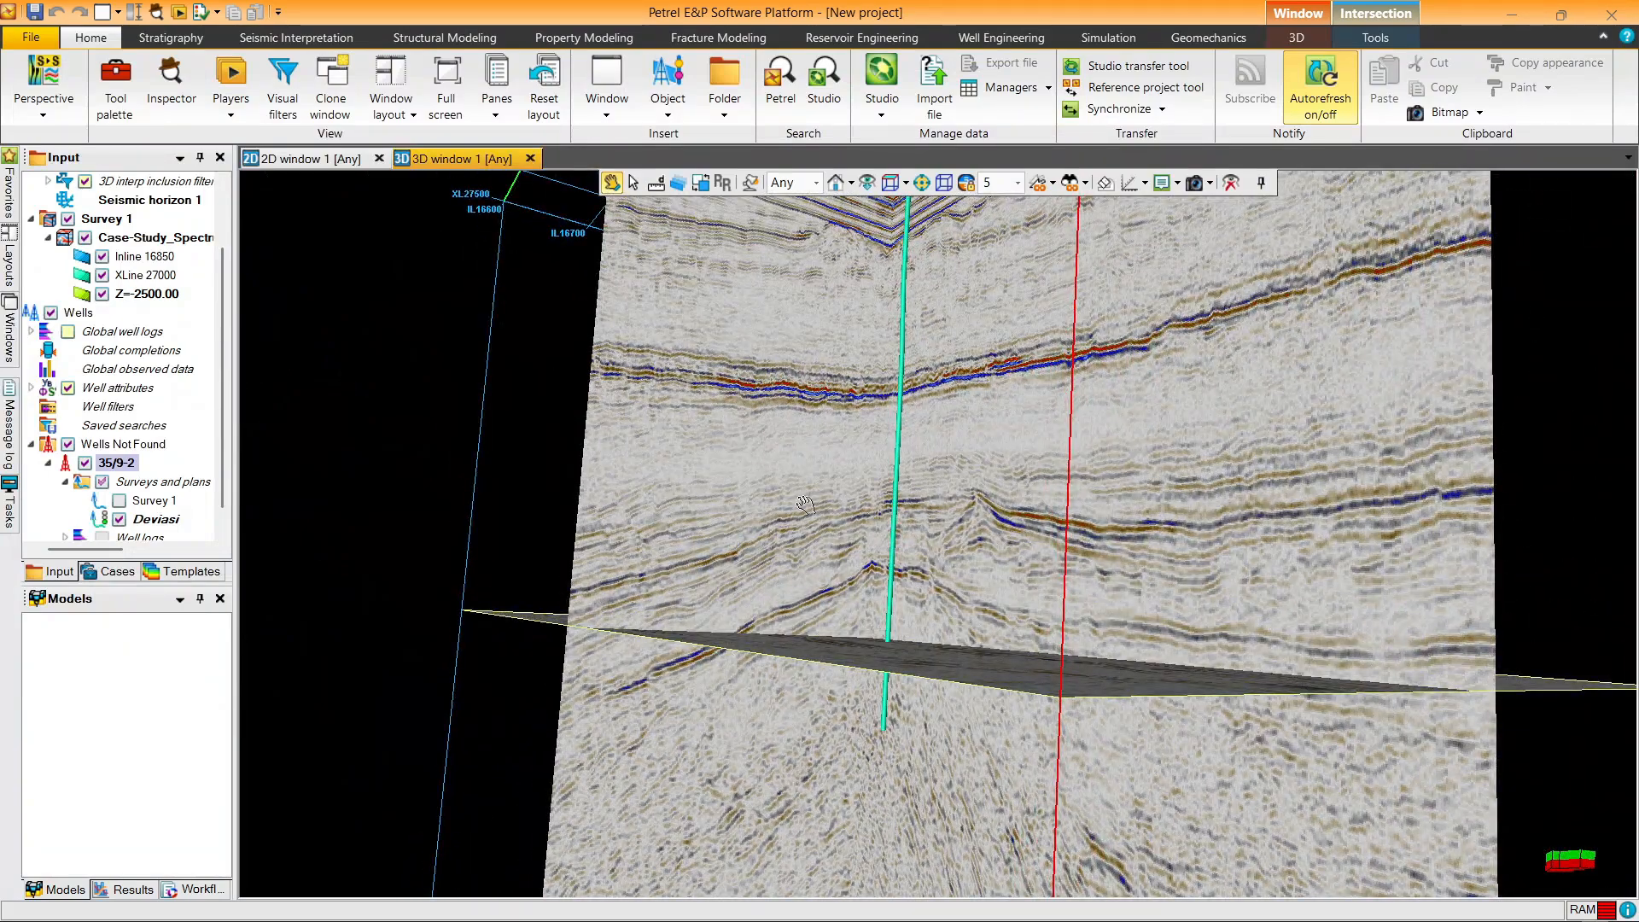
{"action": "left_click_drag", "start_coordinate": [805, 504], "coordinate": [851, 555]}
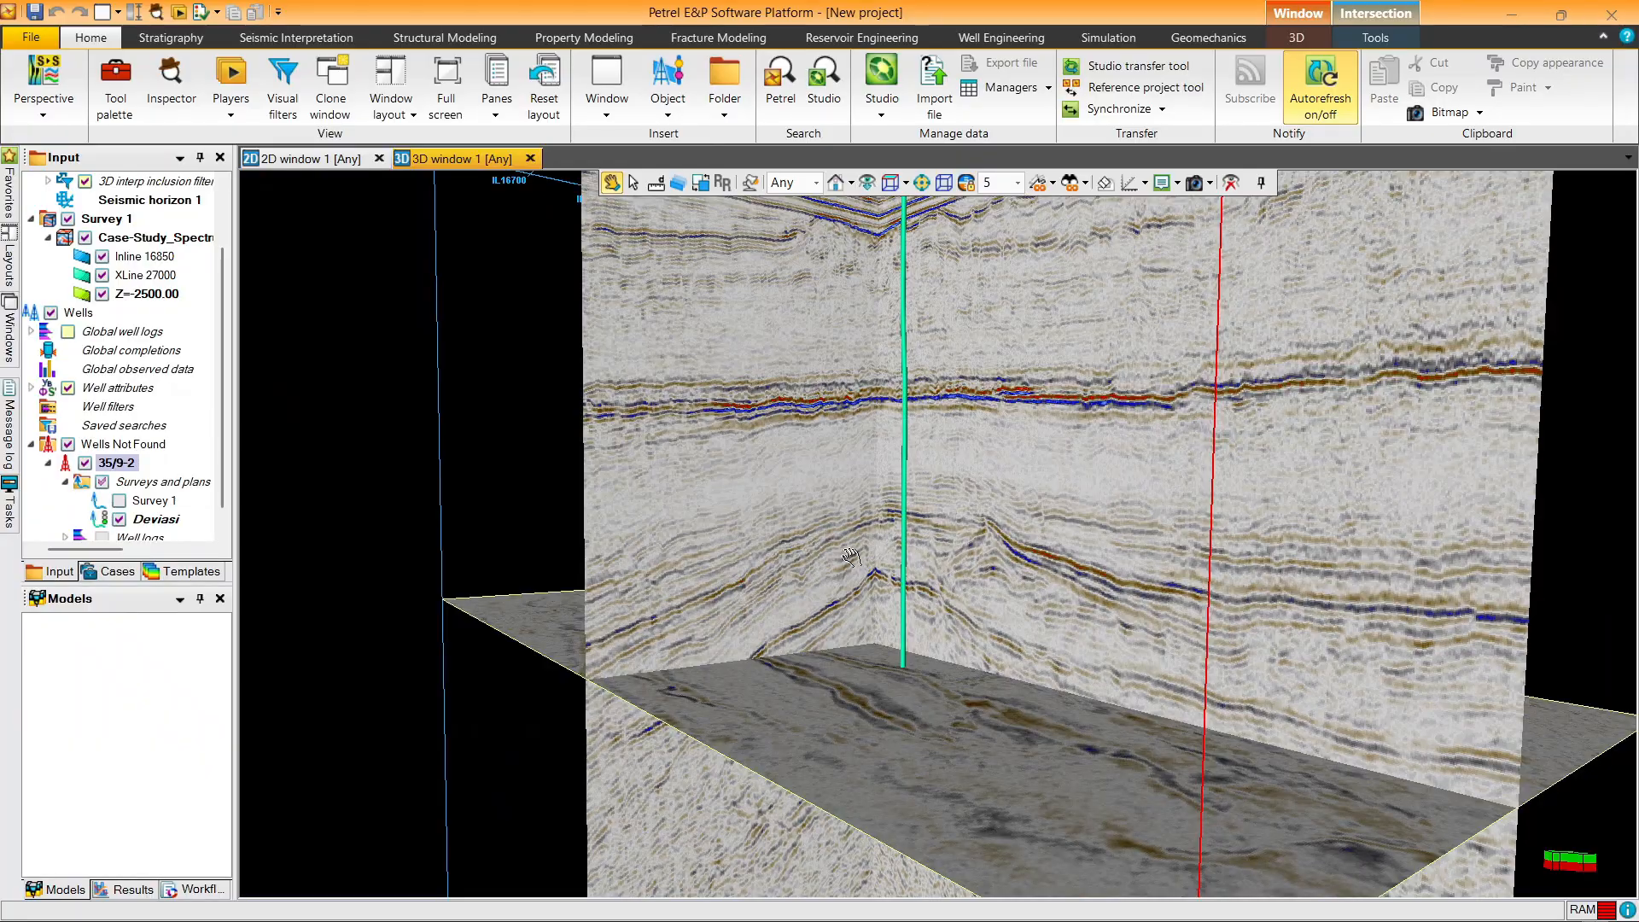
Step: Create an interpretation window and display Inline 16850 in it, fitted to the full section
{"action": "left_click", "coordinate": [608, 109]}
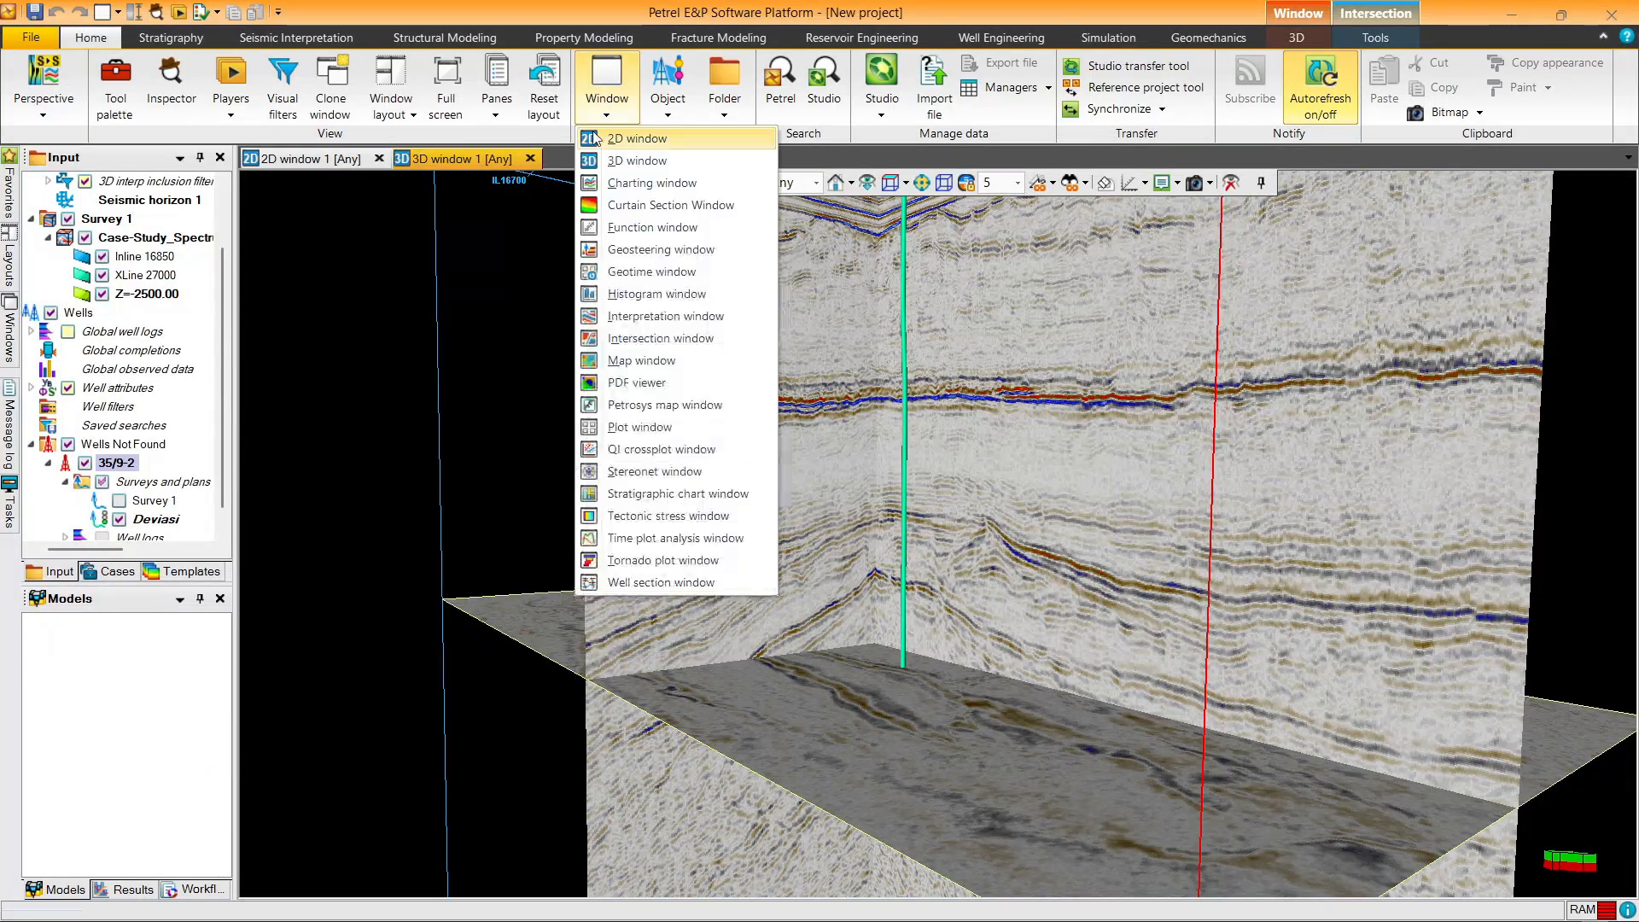
{"action": "left_click", "coordinate": [644, 316]}
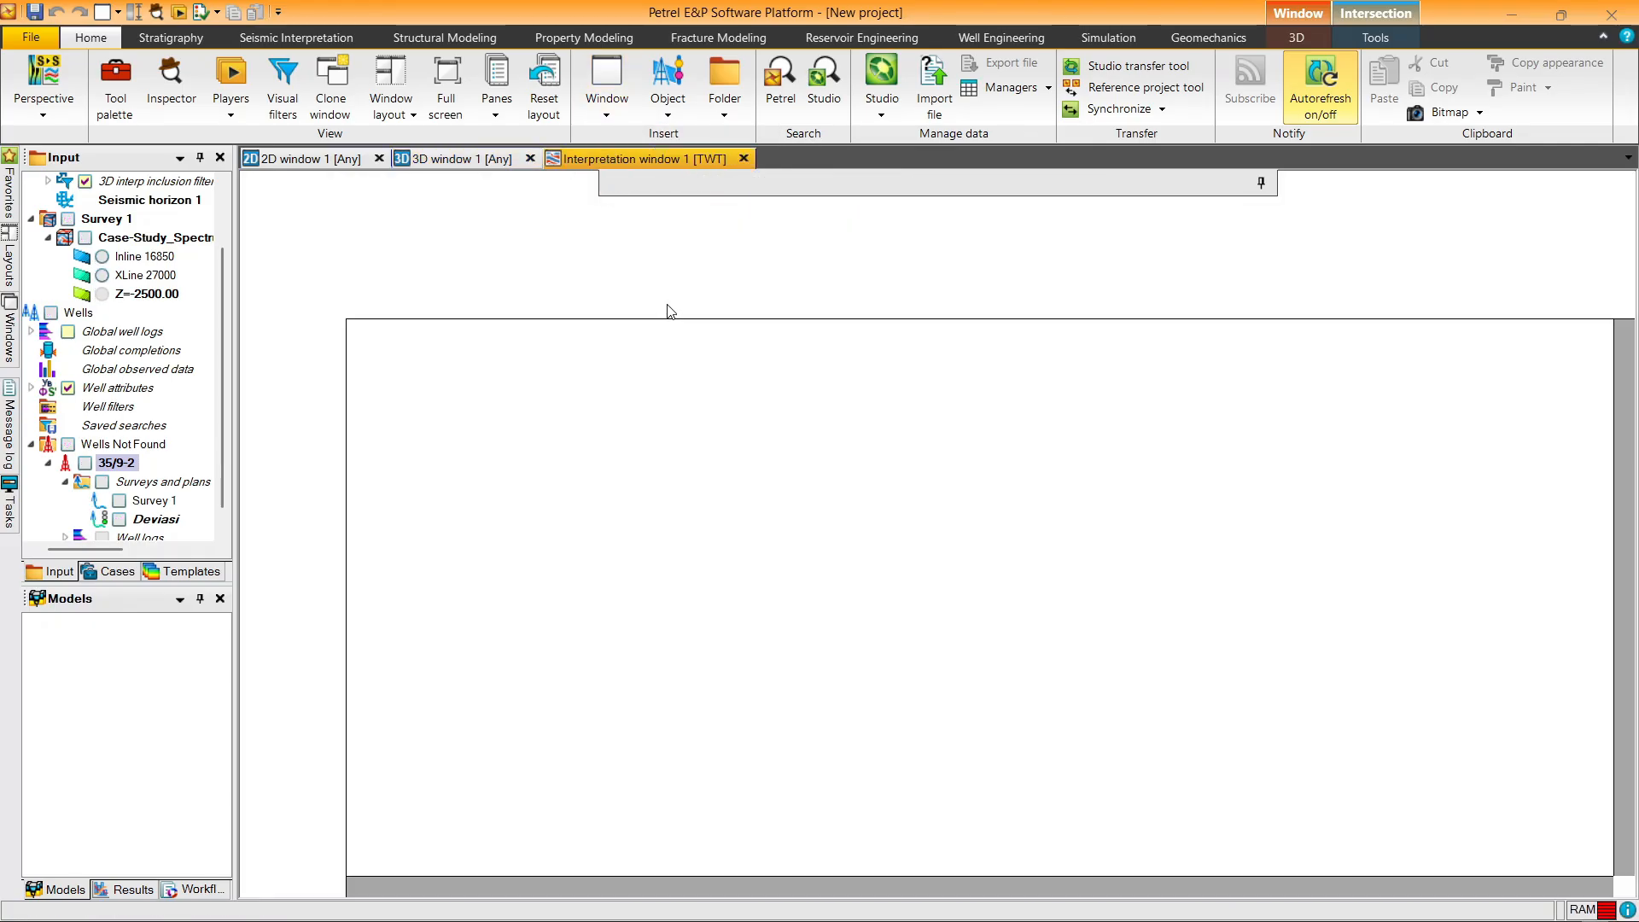
{"action": "scroll", "coordinate": [222, 345], "scroll_direction": "up", "scroll_amount": 2}
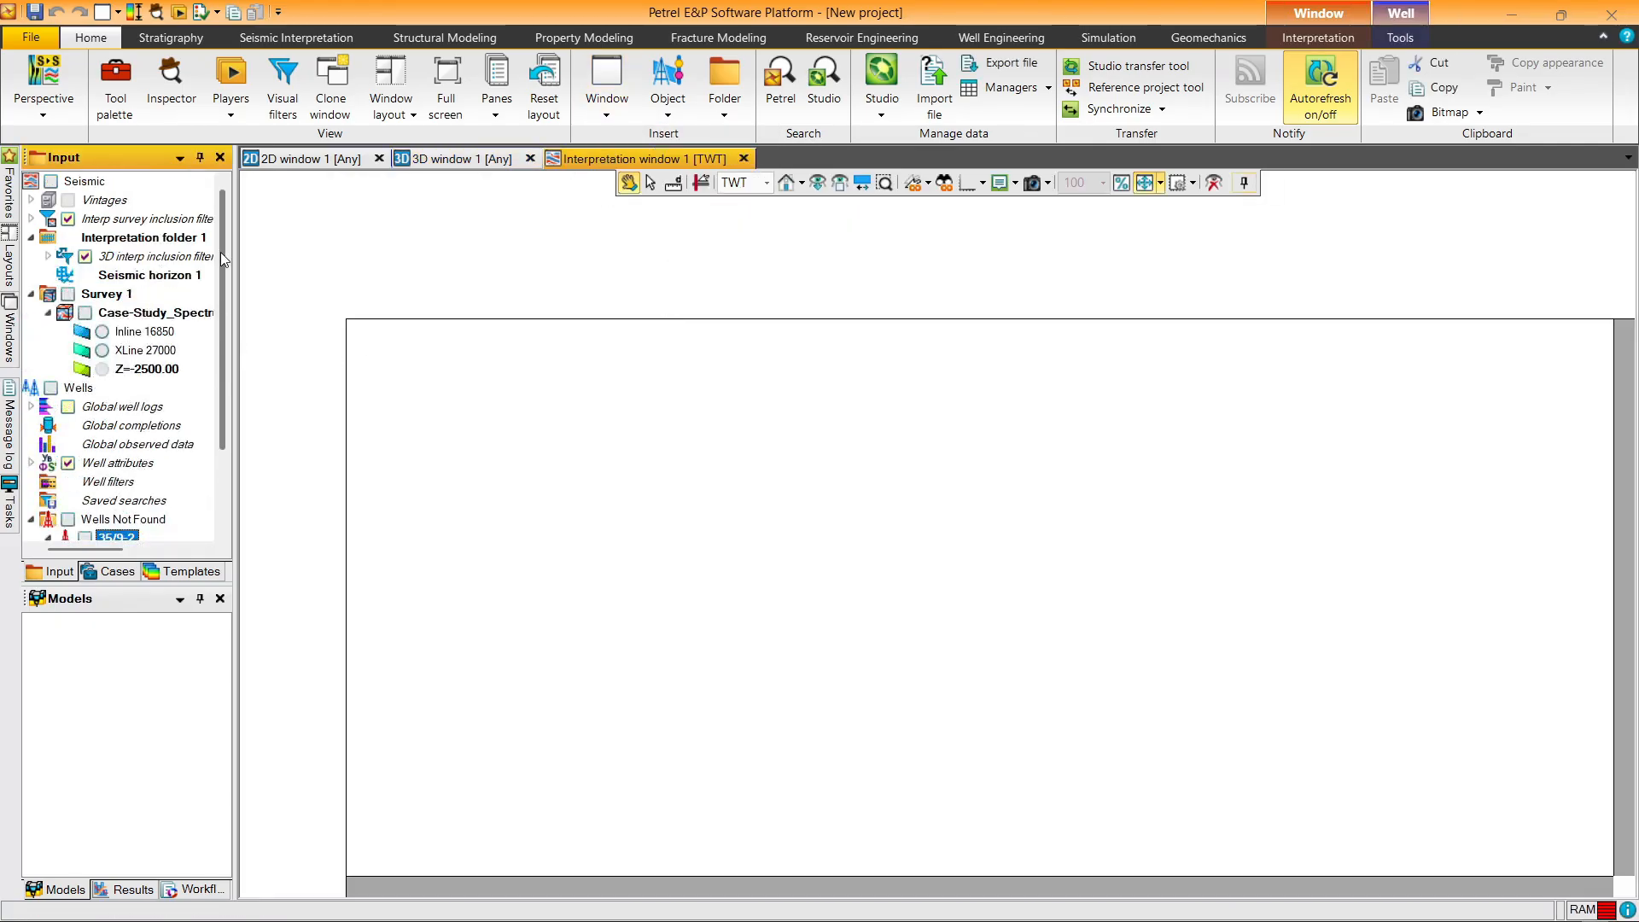
{"action": "left_click", "coordinate": [101, 332]}
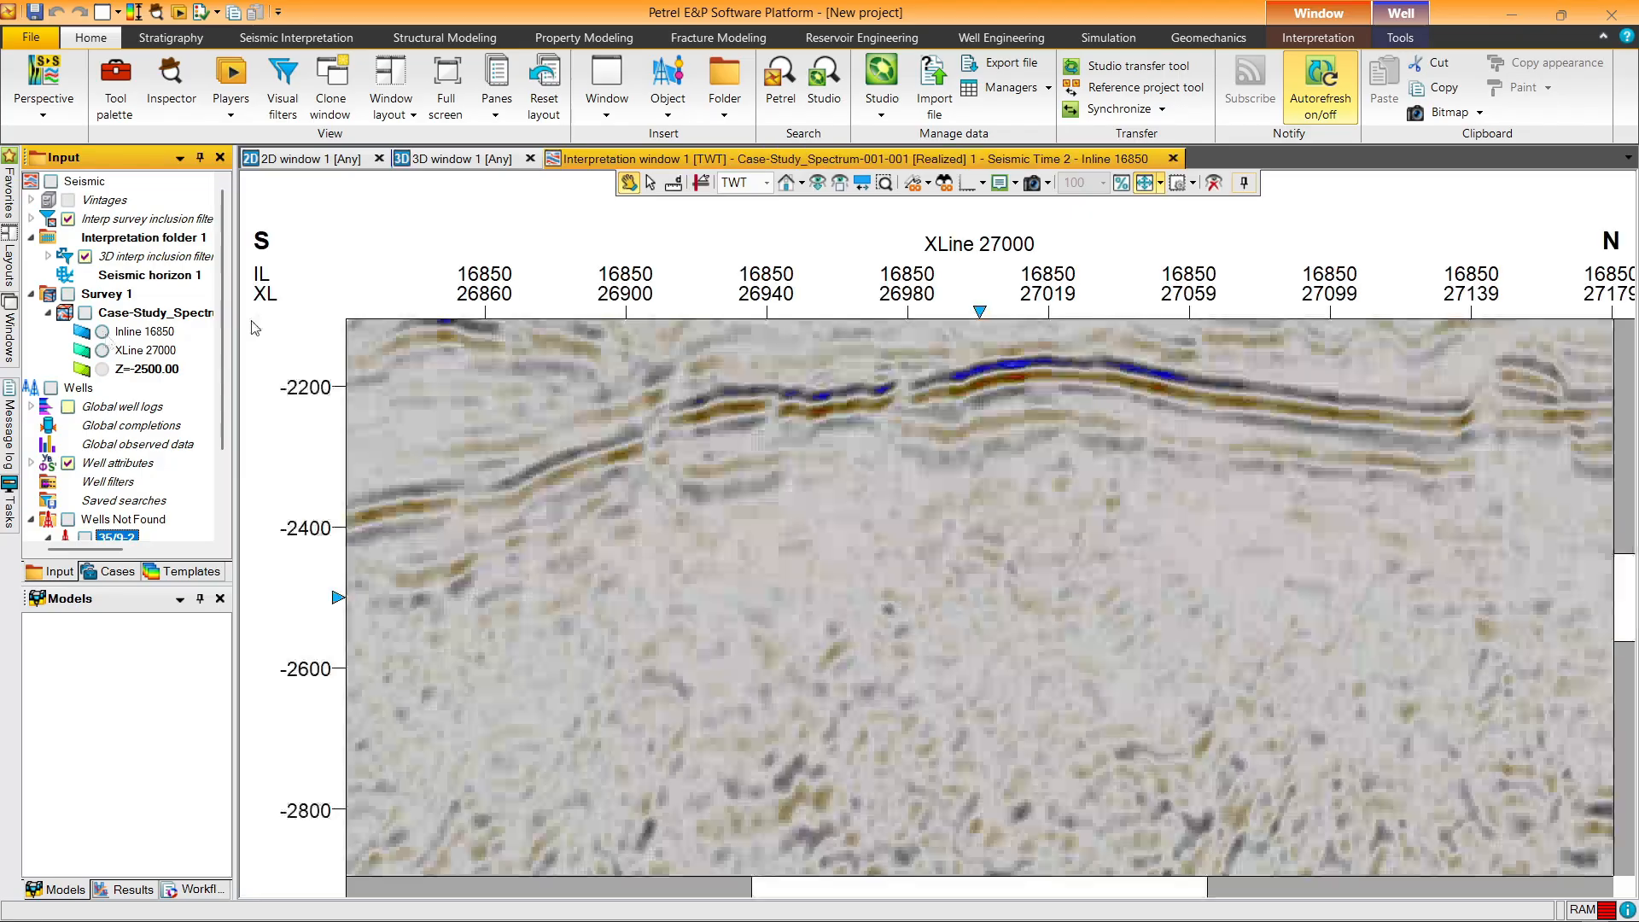
{"action": "left_click", "coordinate": [820, 186]}
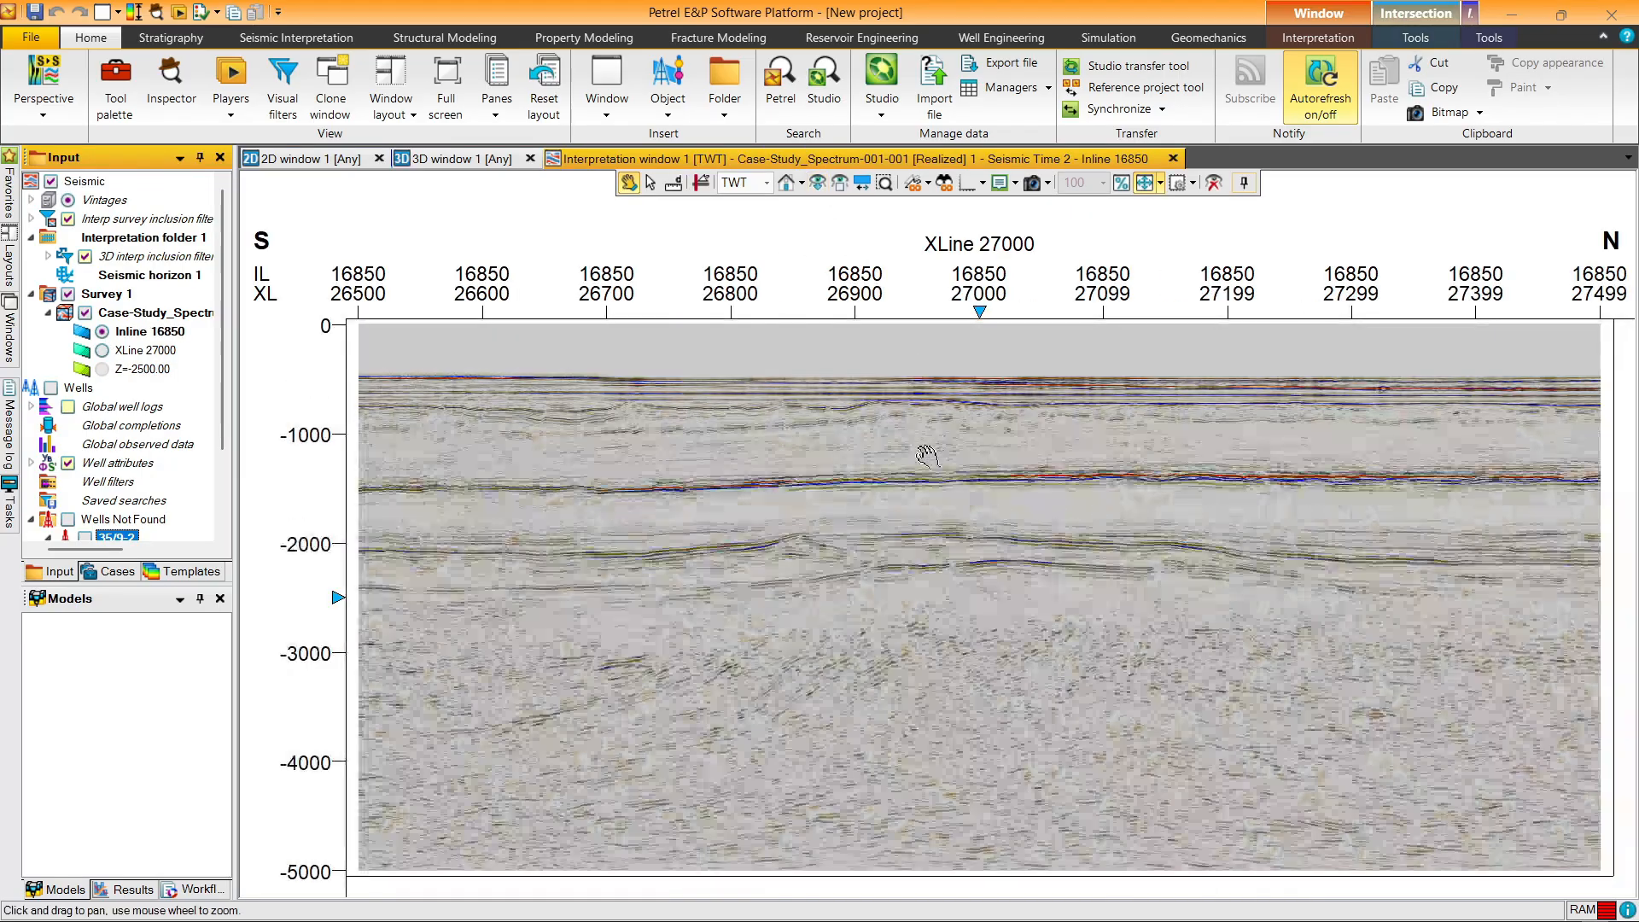
Step: Display XLine 27000 in the interpretation window and frame the whole width of the section
{"action": "left_click", "coordinate": [102, 350]}
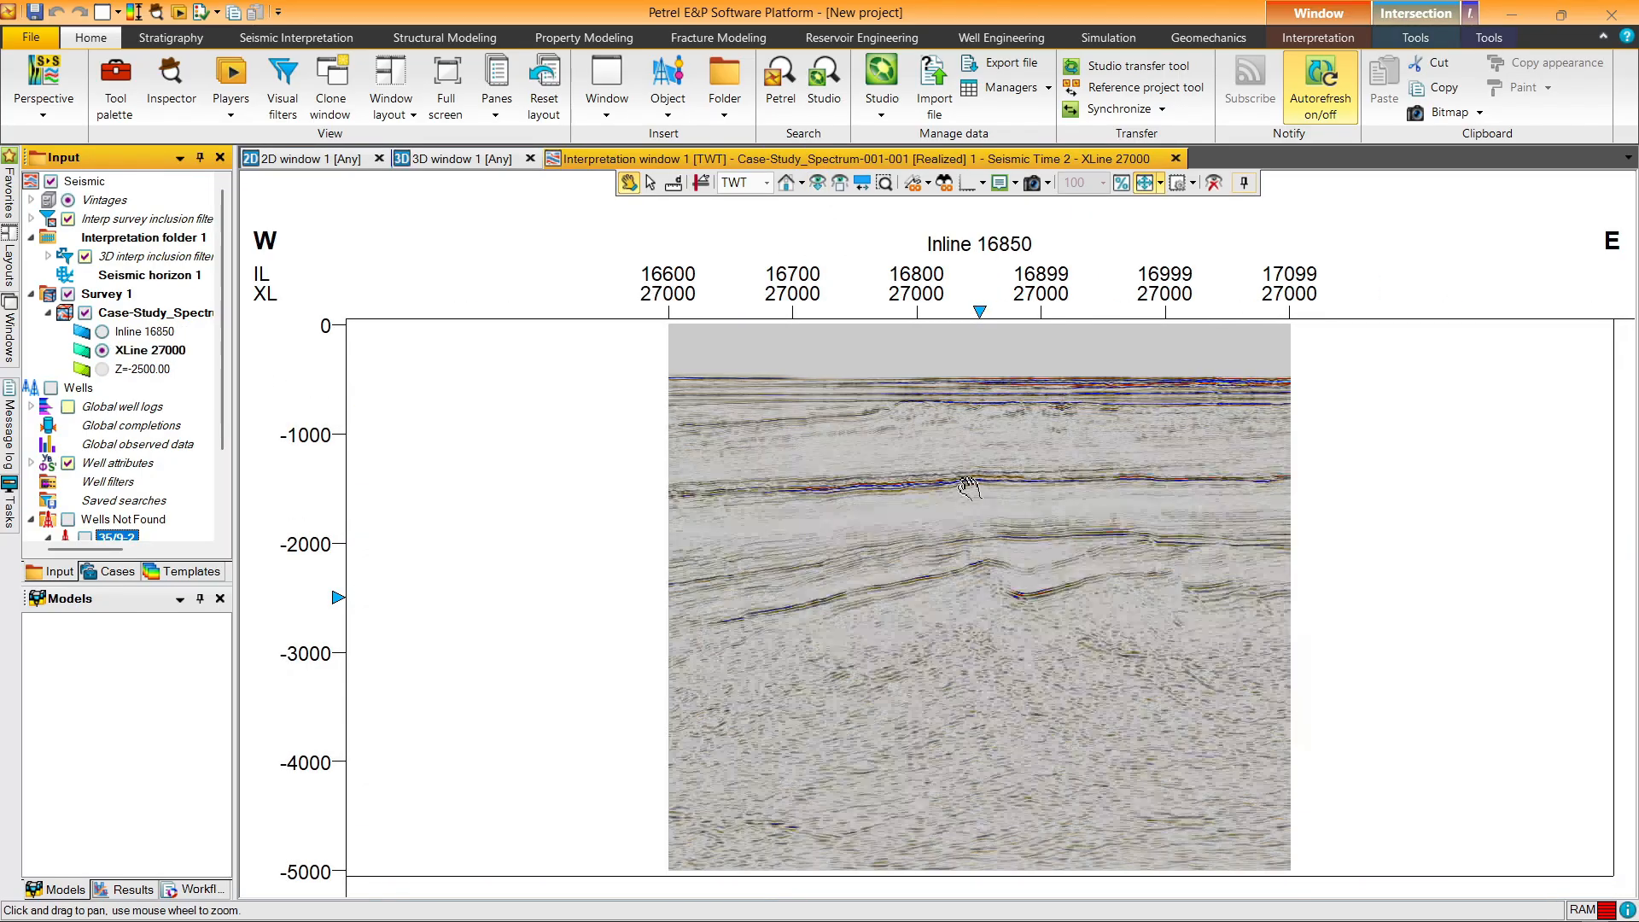
{"action": "left_click", "coordinate": [819, 186]}
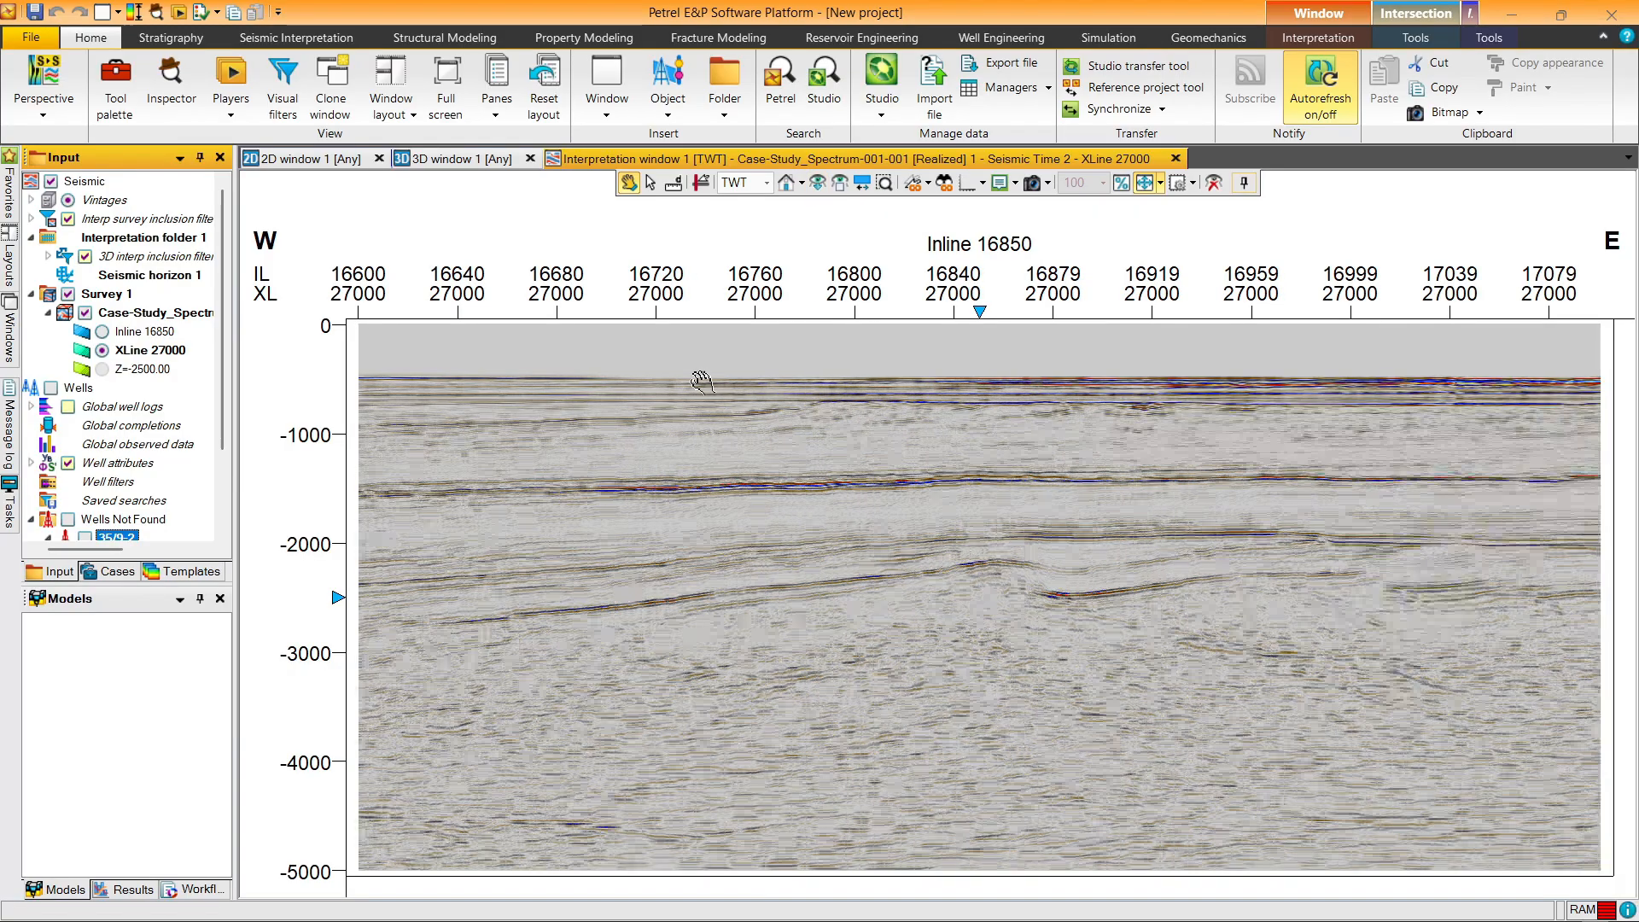
{"action": "left_click", "coordinate": [817, 181]}
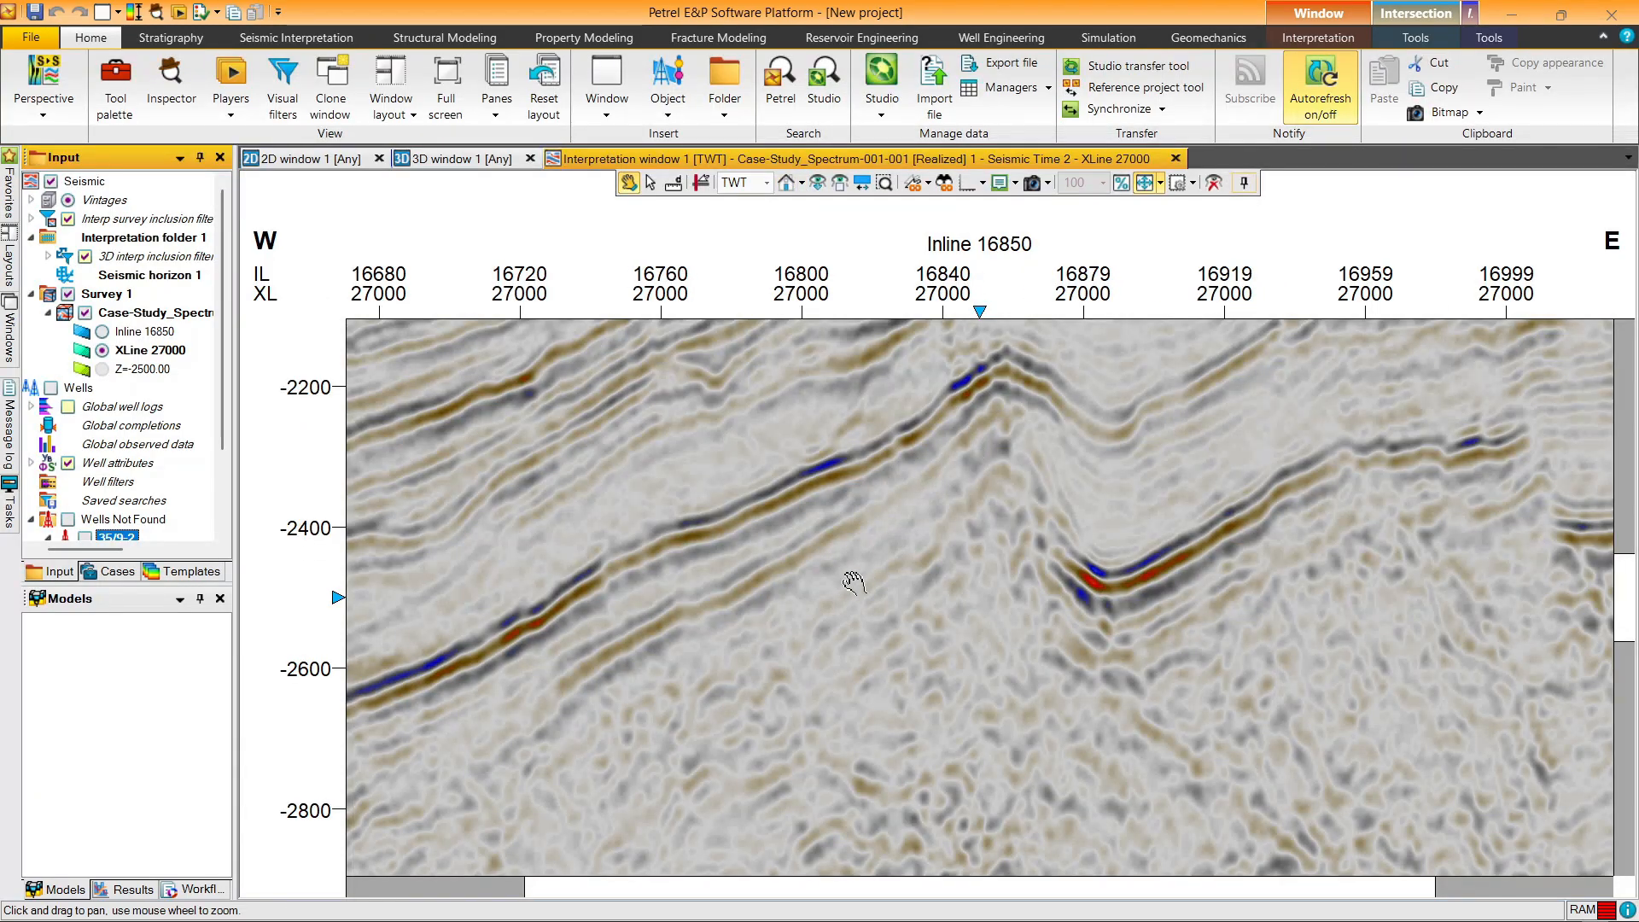
{"action": "left_click_drag", "start_coordinate": [854, 583], "coordinate": [770, 663]}
{"action": "scroll", "coordinate": [786, 599], "scroll_direction": "down", "scroll_amount": 5}
{"action": "left_click_drag", "start_coordinate": [818, 591], "coordinate": [835, 658]}
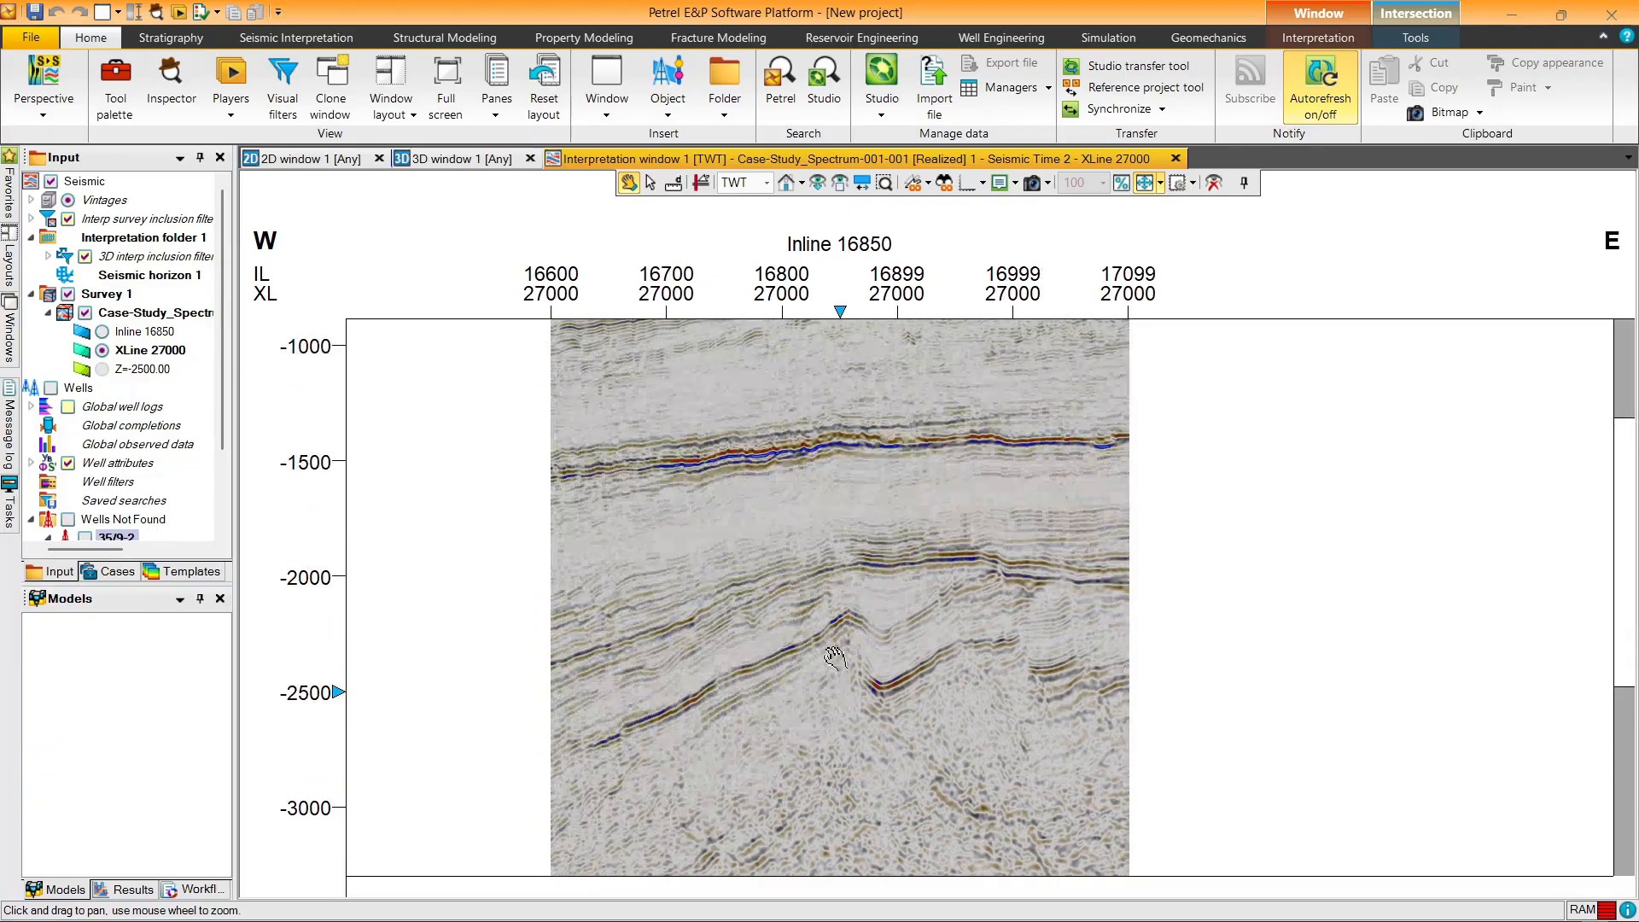
{"action": "scroll", "coordinate": [854, 554], "scroll_direction": "down", "scroll_amount": 3}
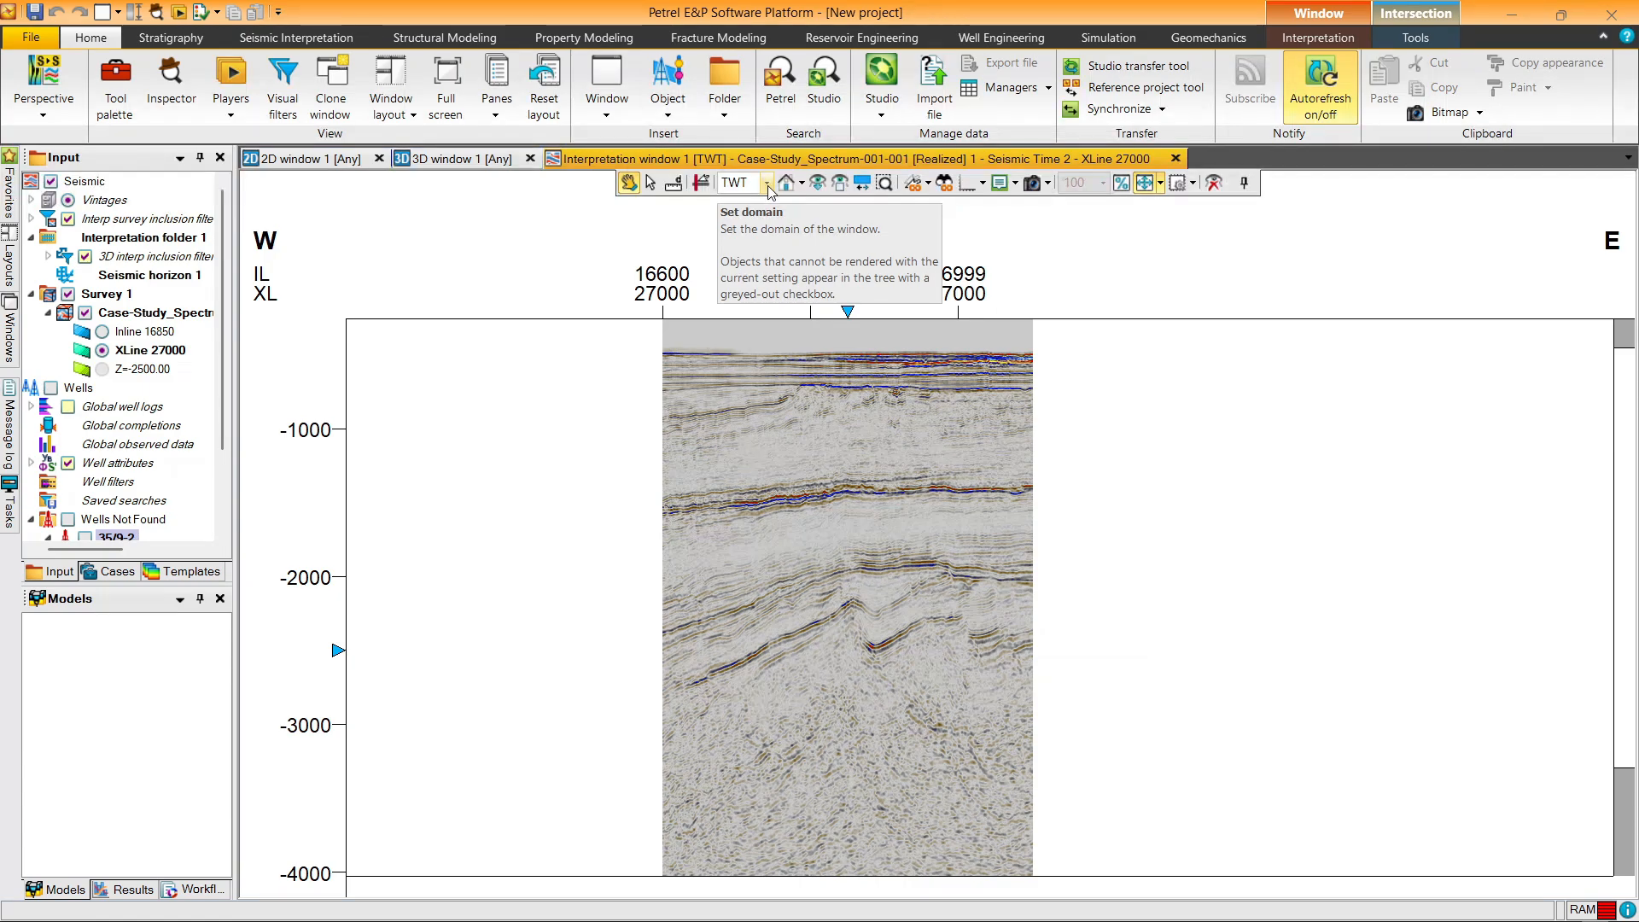
Step: Examine the positions of the inline and crossline in the 2D window
{"action": "left_click", "coordinate": [291, 157]}
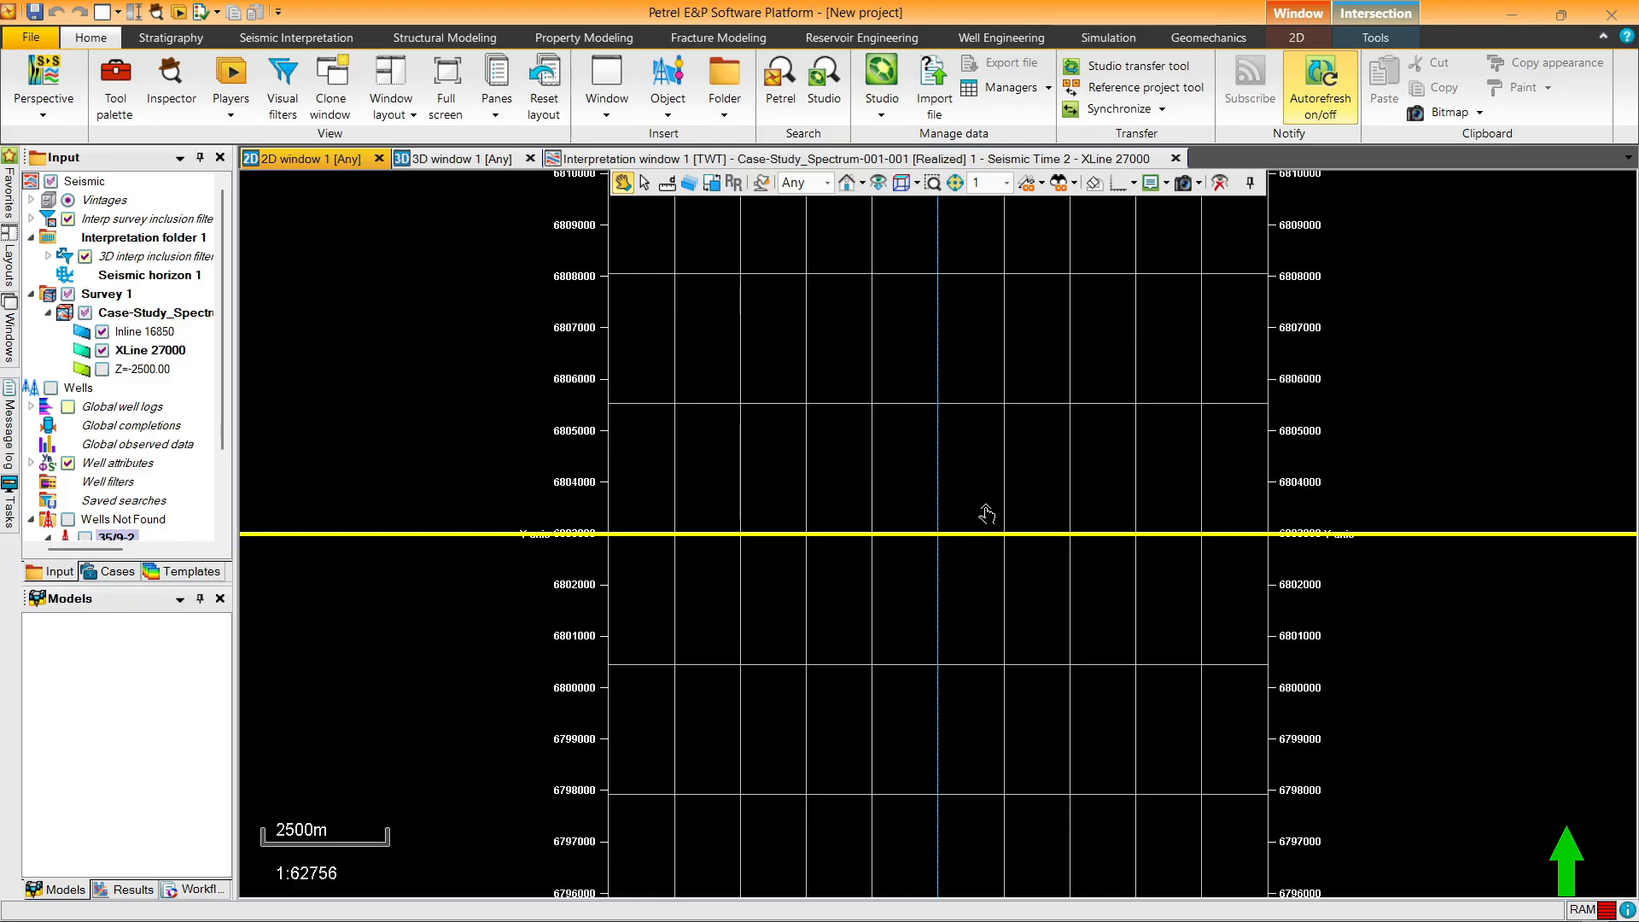
{"action": "scroll", "coordinate": [986, 513], "scroll_direction": "down", "scroll_amount": 2}
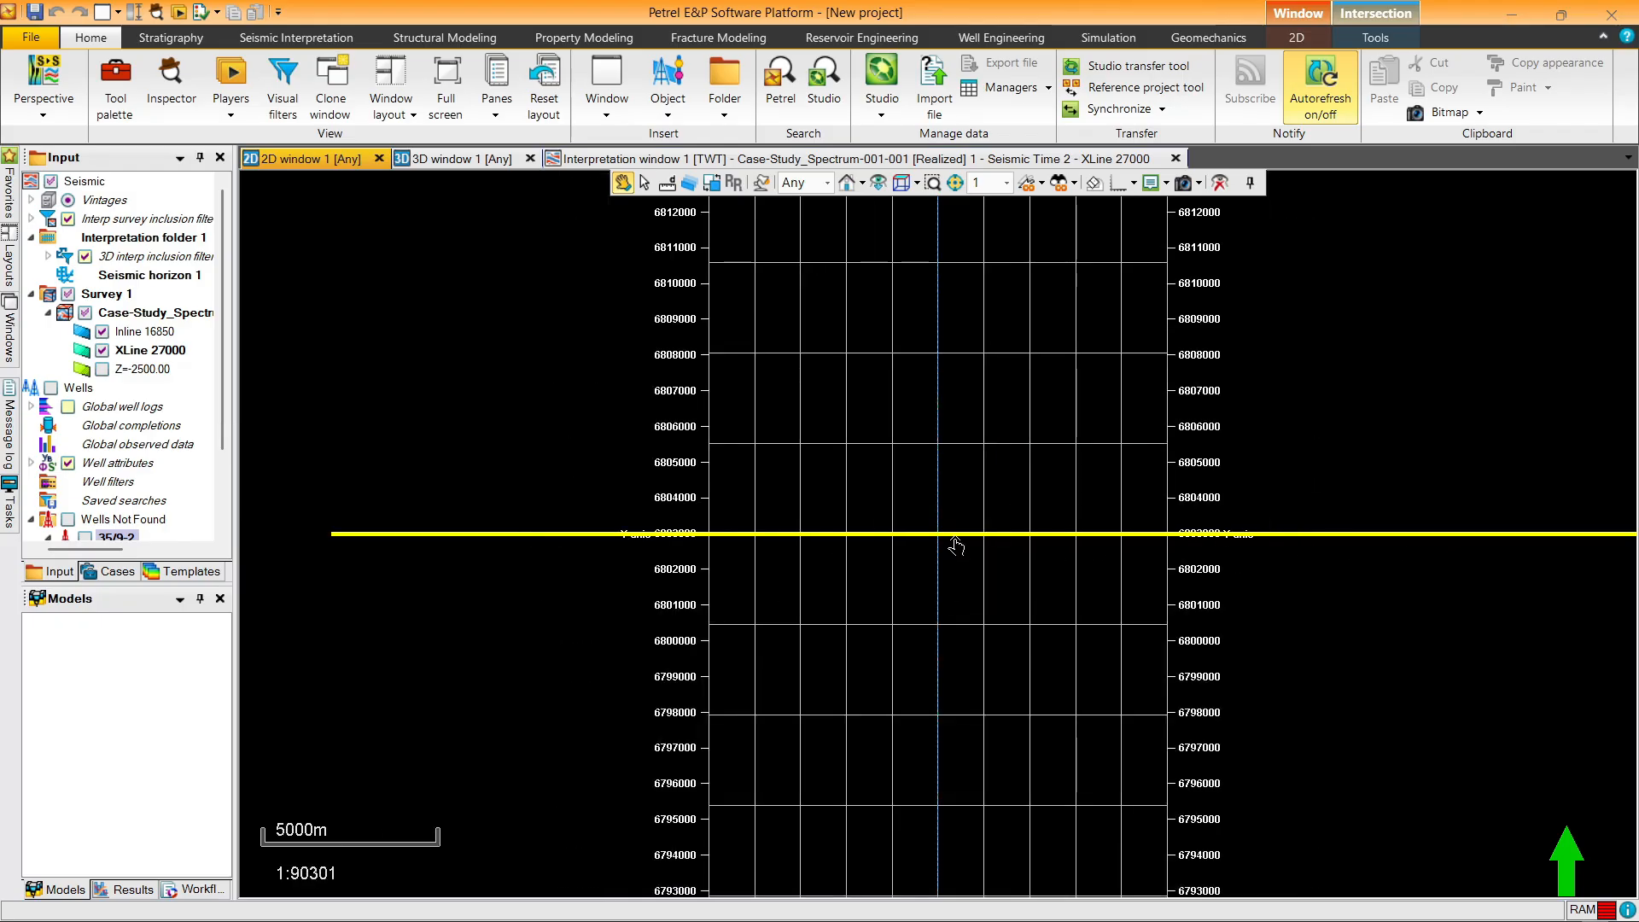
{"action": "left_click_drag", "start_coordinate": [913, 634], "coordinate": [903, 575]}
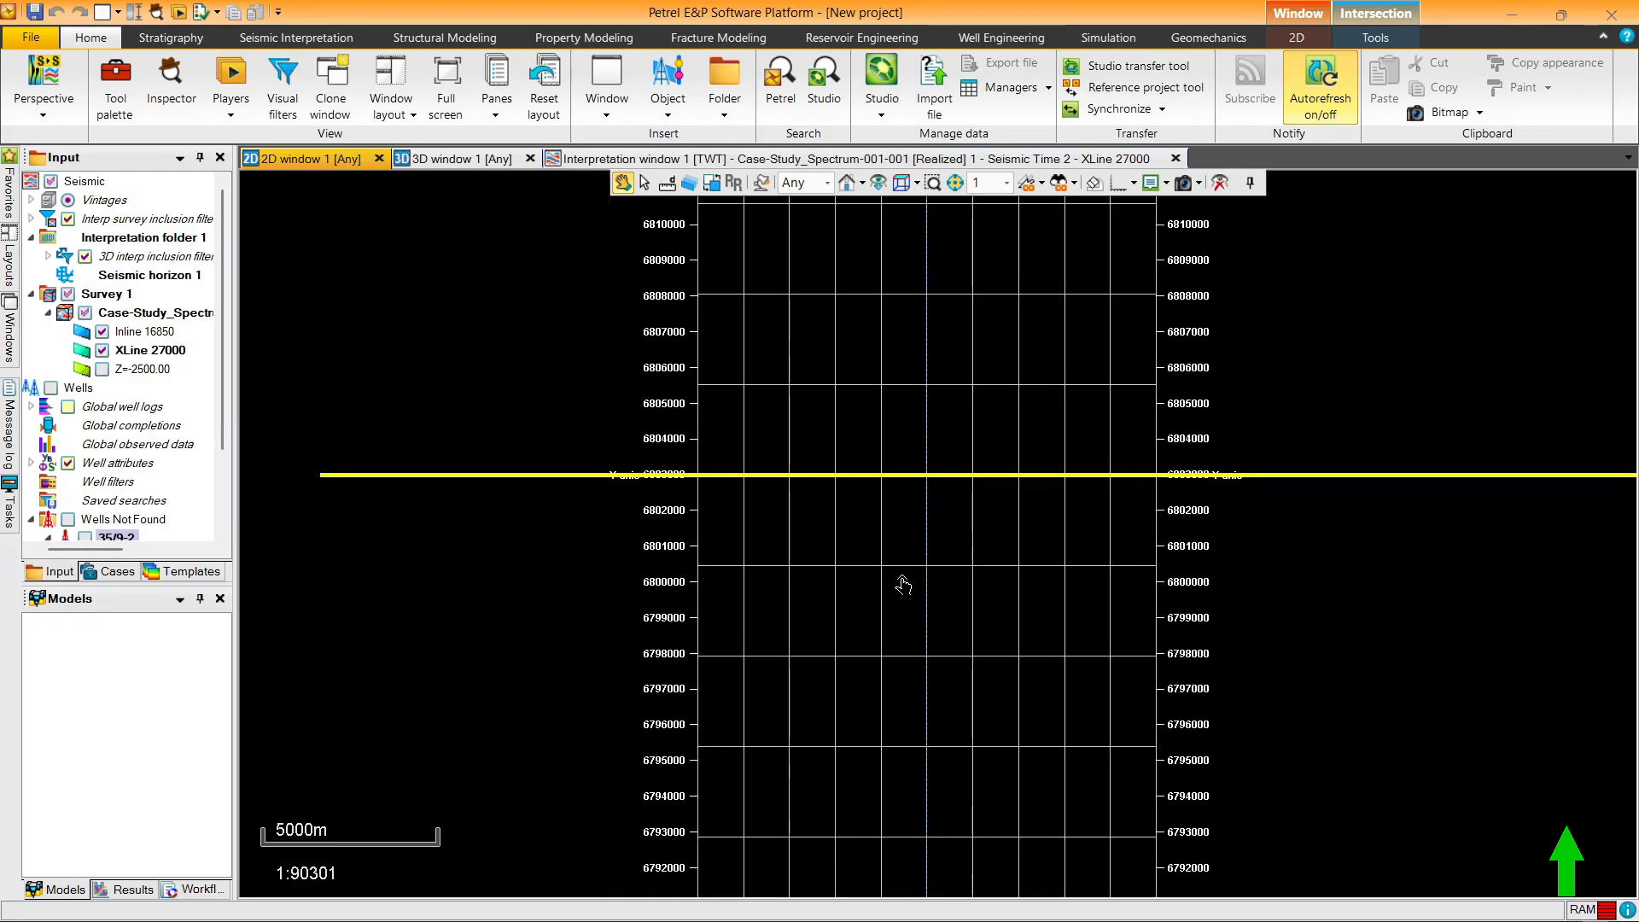
Step: Set the interpretation window's domain to Any
{"action": "left_click", "coordinate": [735, 161]}
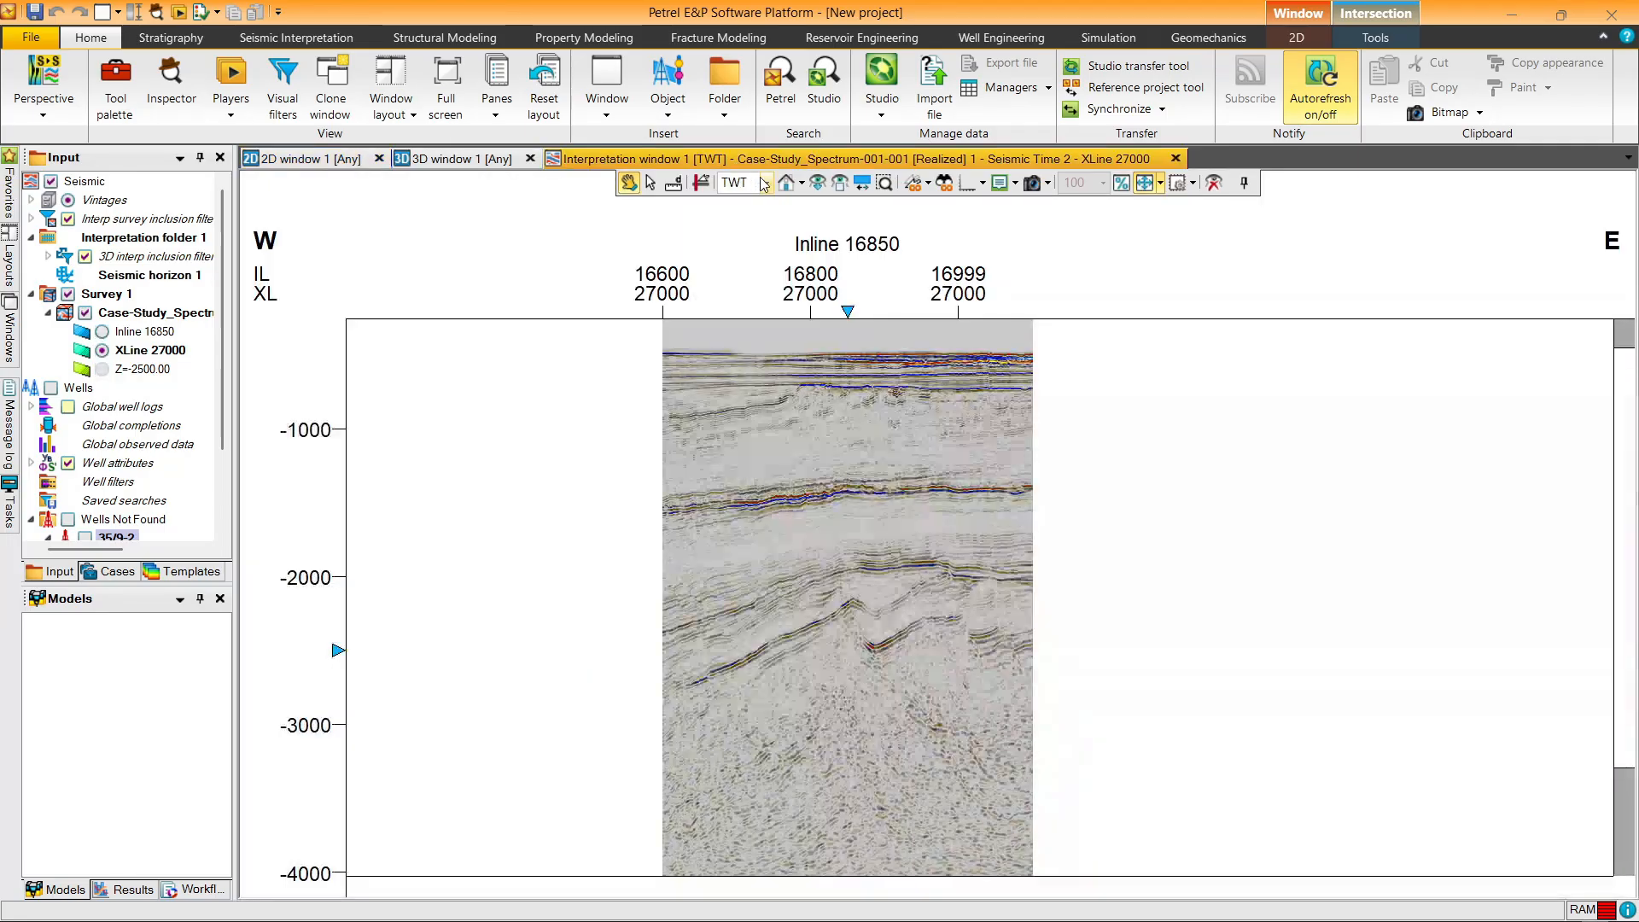
{"action": "left_click", "coordinate": [766, 183]}
{"action": "left_click", "coordinate": [766, 183]}
{"action": "left_click", "coordinate": [766, 183]}
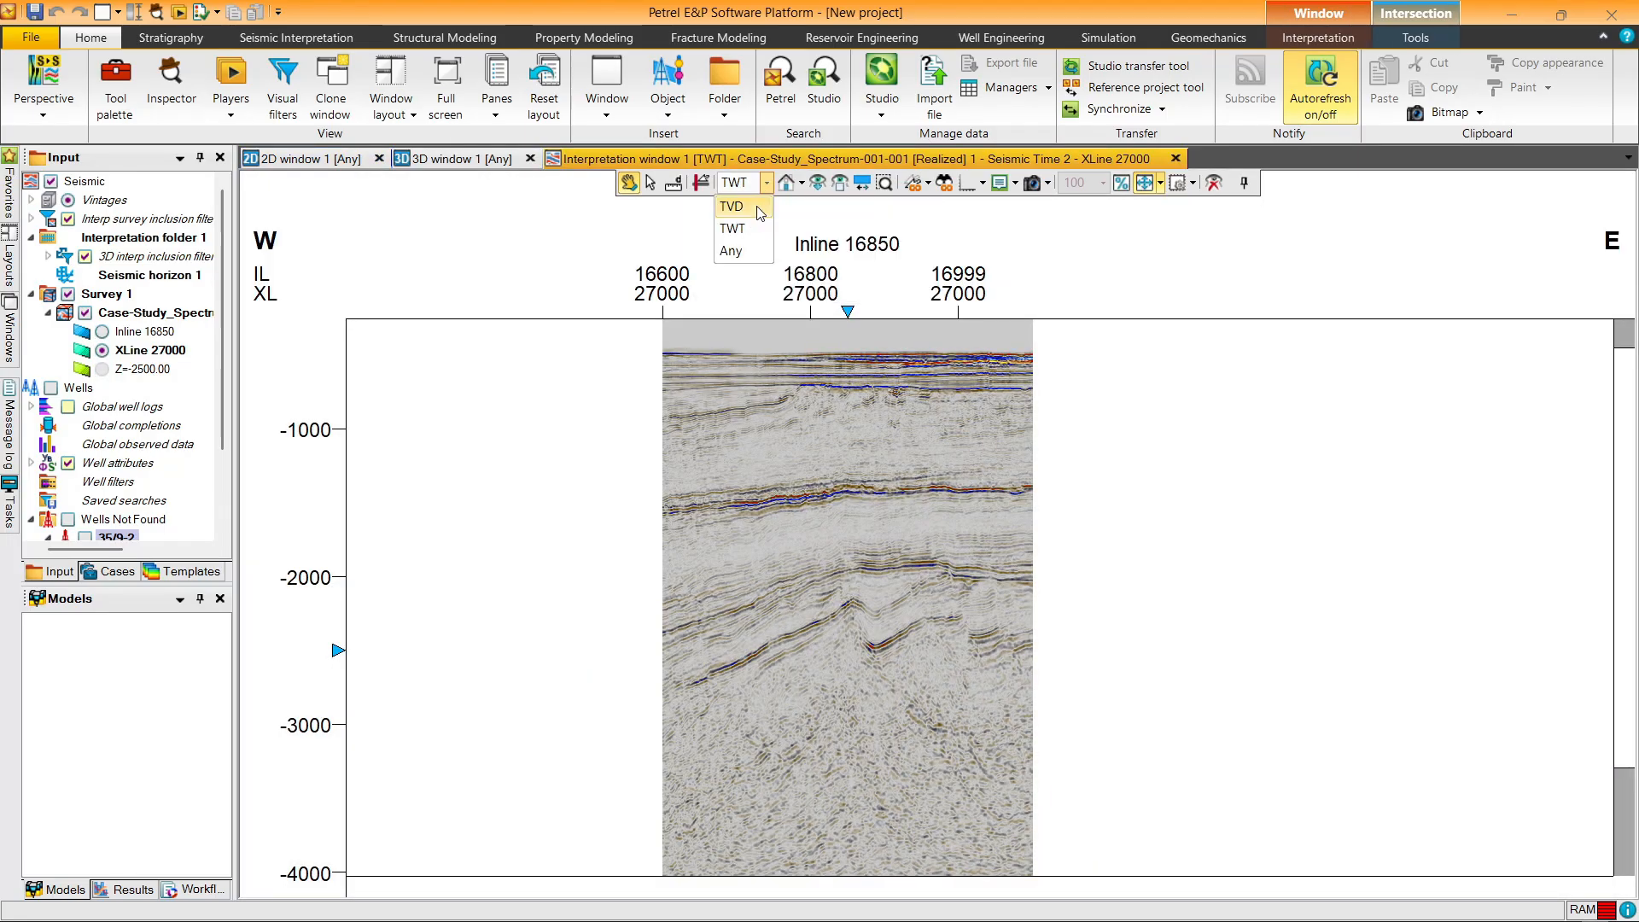
{"action": "left_click", "coordinate": [746, 358]}
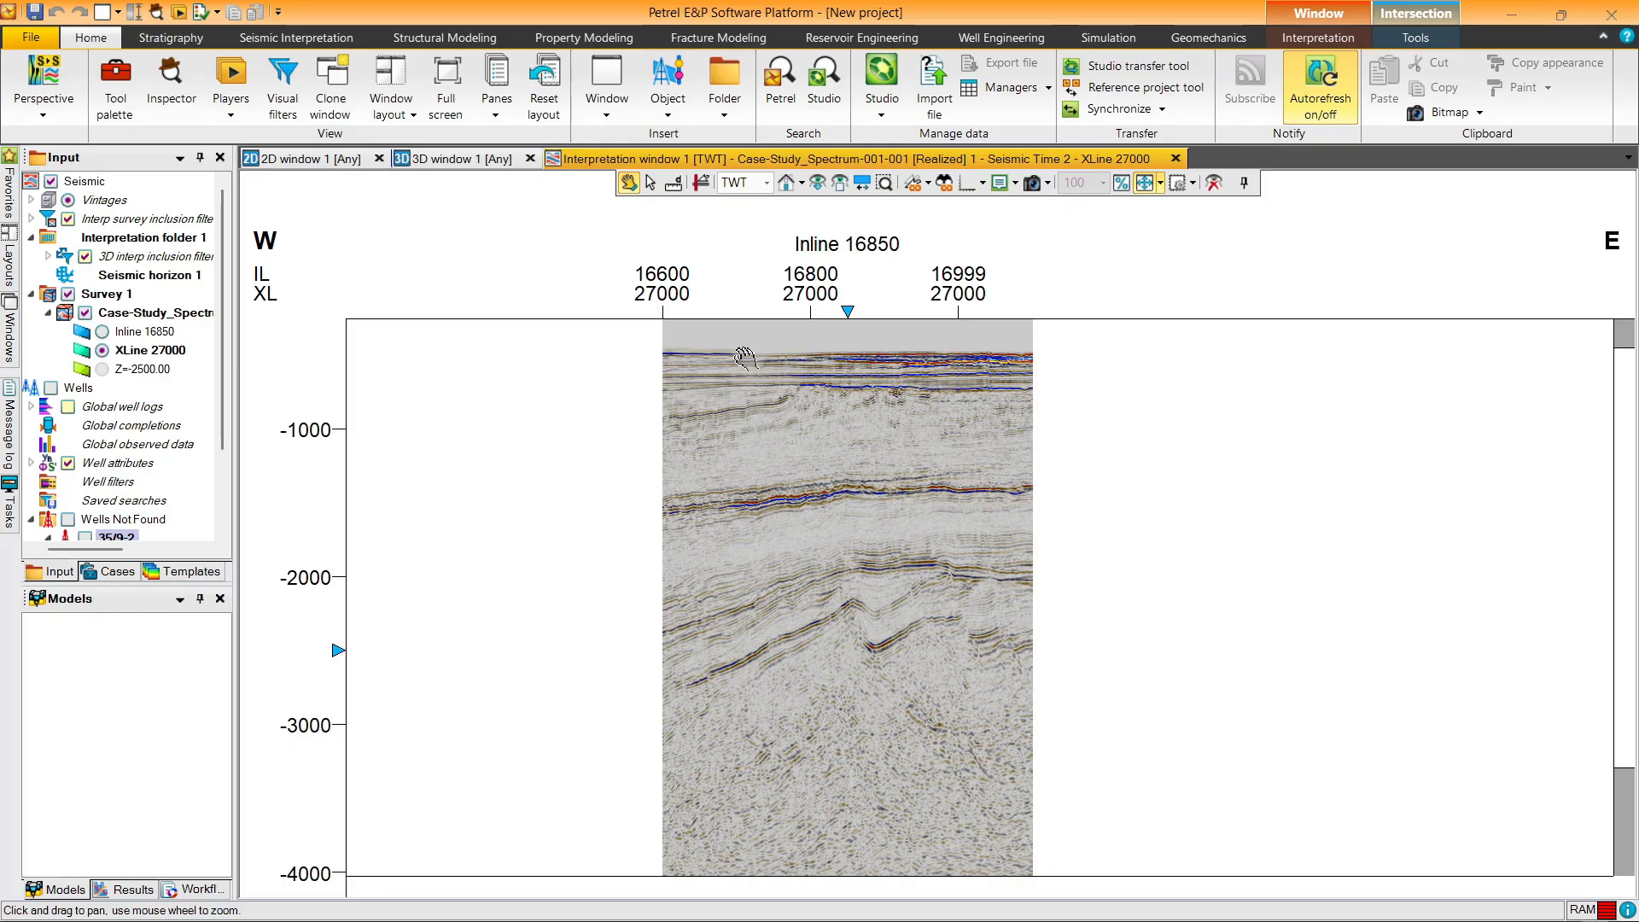
{"action": "left_click", "coordinate": [750, 184]}
{"action": "left_click", "coordinate": [750, 251]}
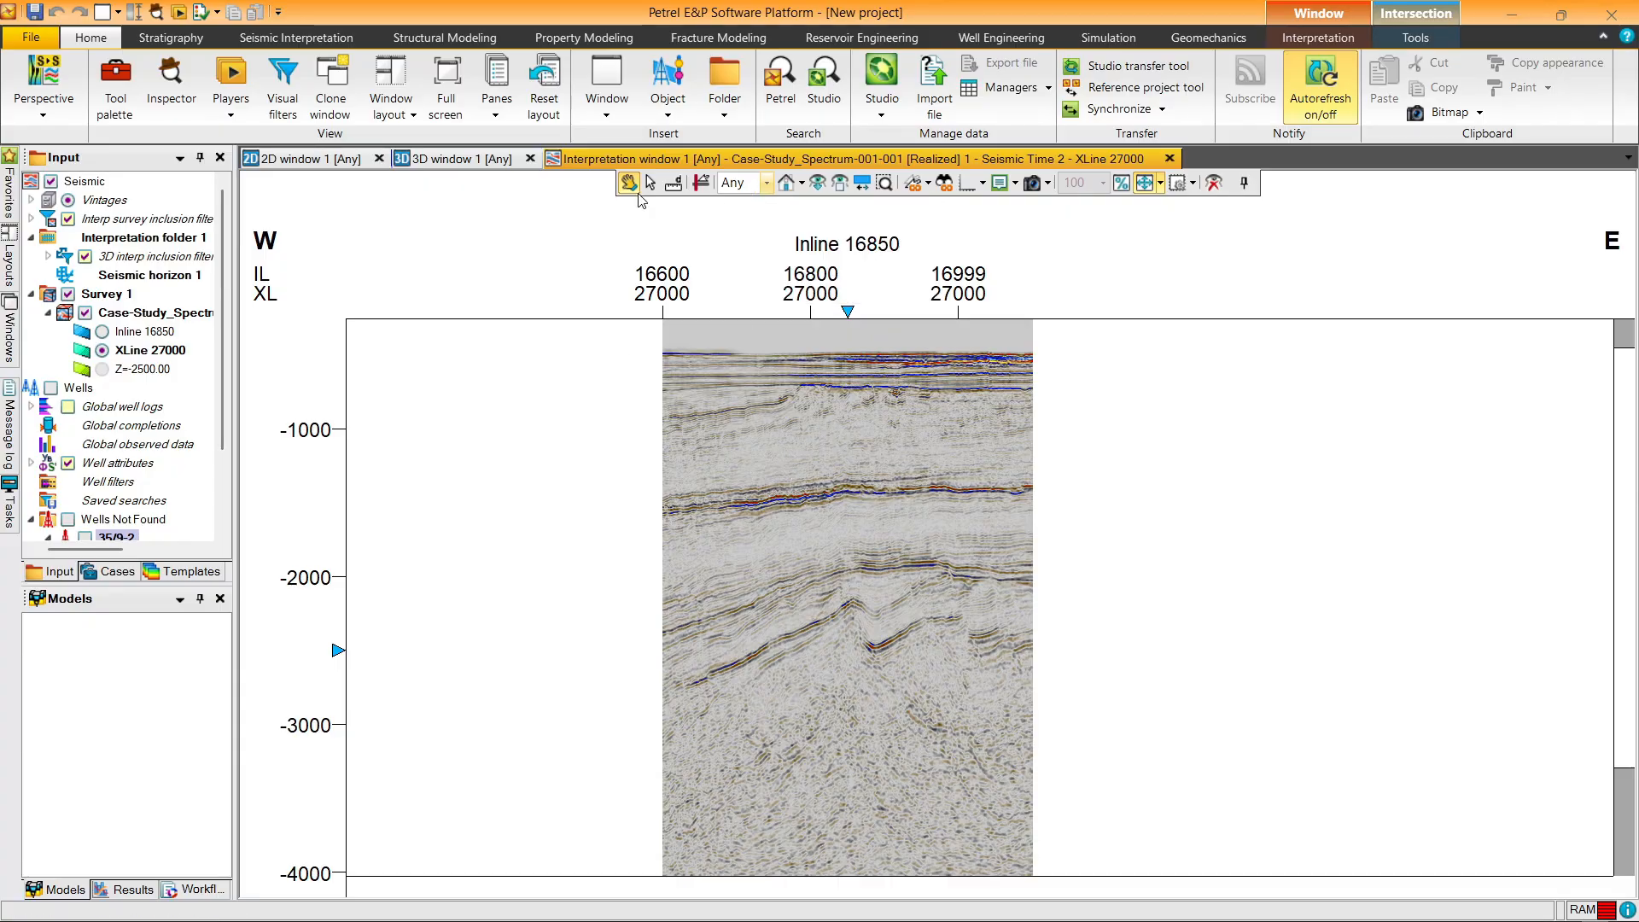
Step: Display well 35/9-2 in the 2D window and locate it relative to the seismic lines
{"action": "left_click", "coordinate": [309, 160]}
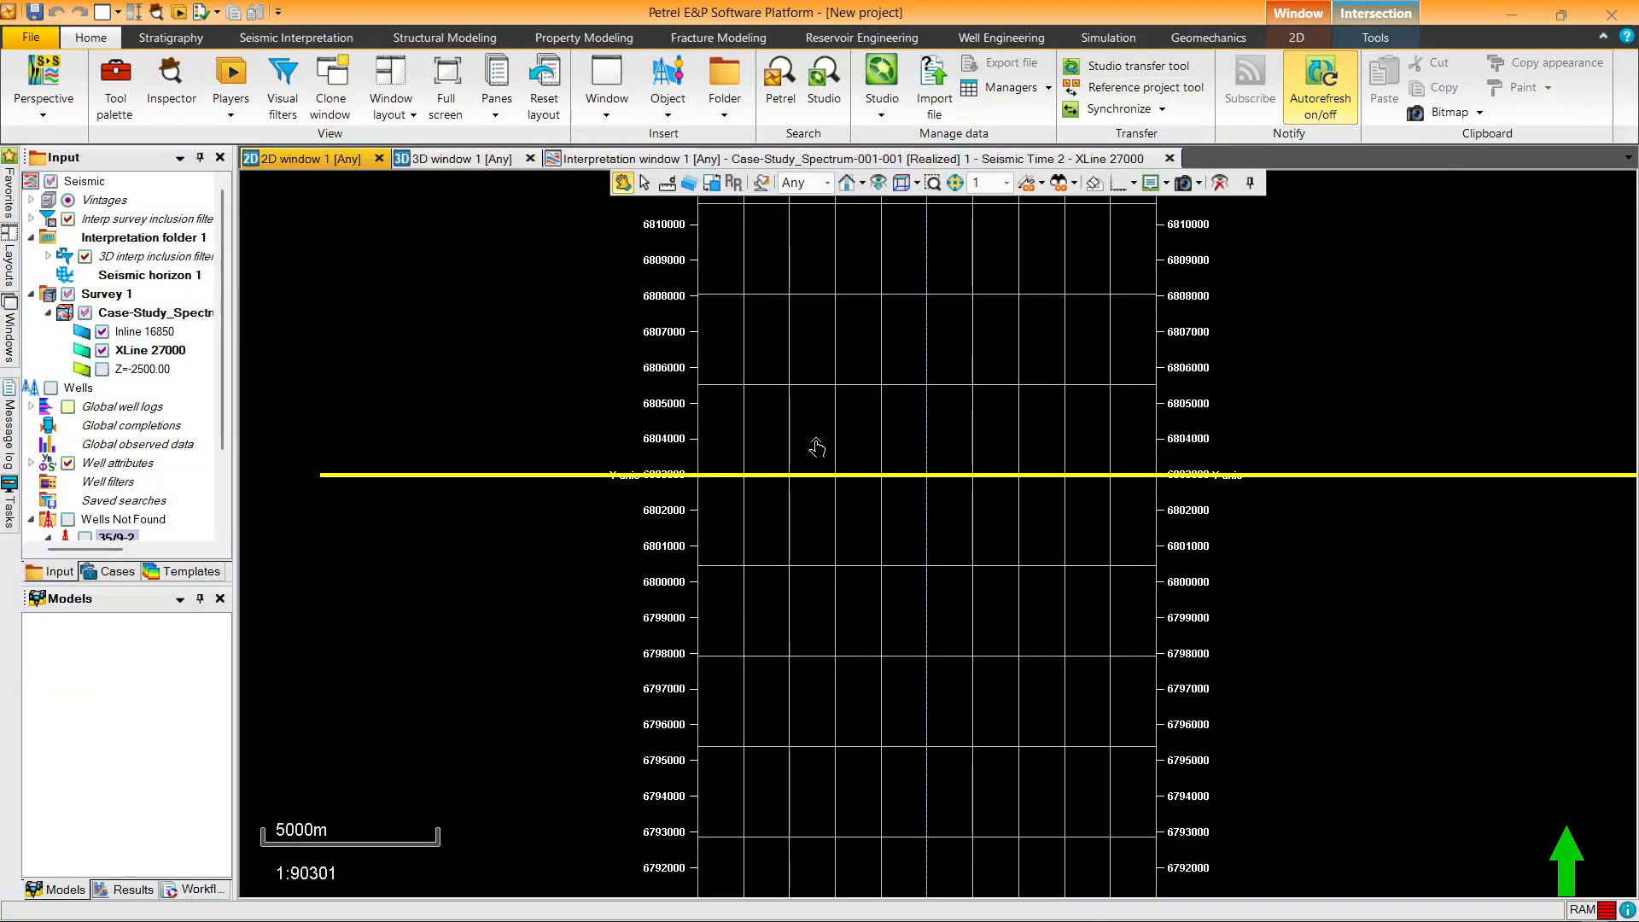
{"action": "left_click_drag", "start_coordinate": [817, 448], "coordinate": [799, 425]}
{"action": "scroll", "coordinate": [835, 477], "scroll_direction": "up", "scroll_amount": 7}
{"action": "scroll", "coordinate": [837, 480], "scroll_direction": "down", "scroll_amount": 2}
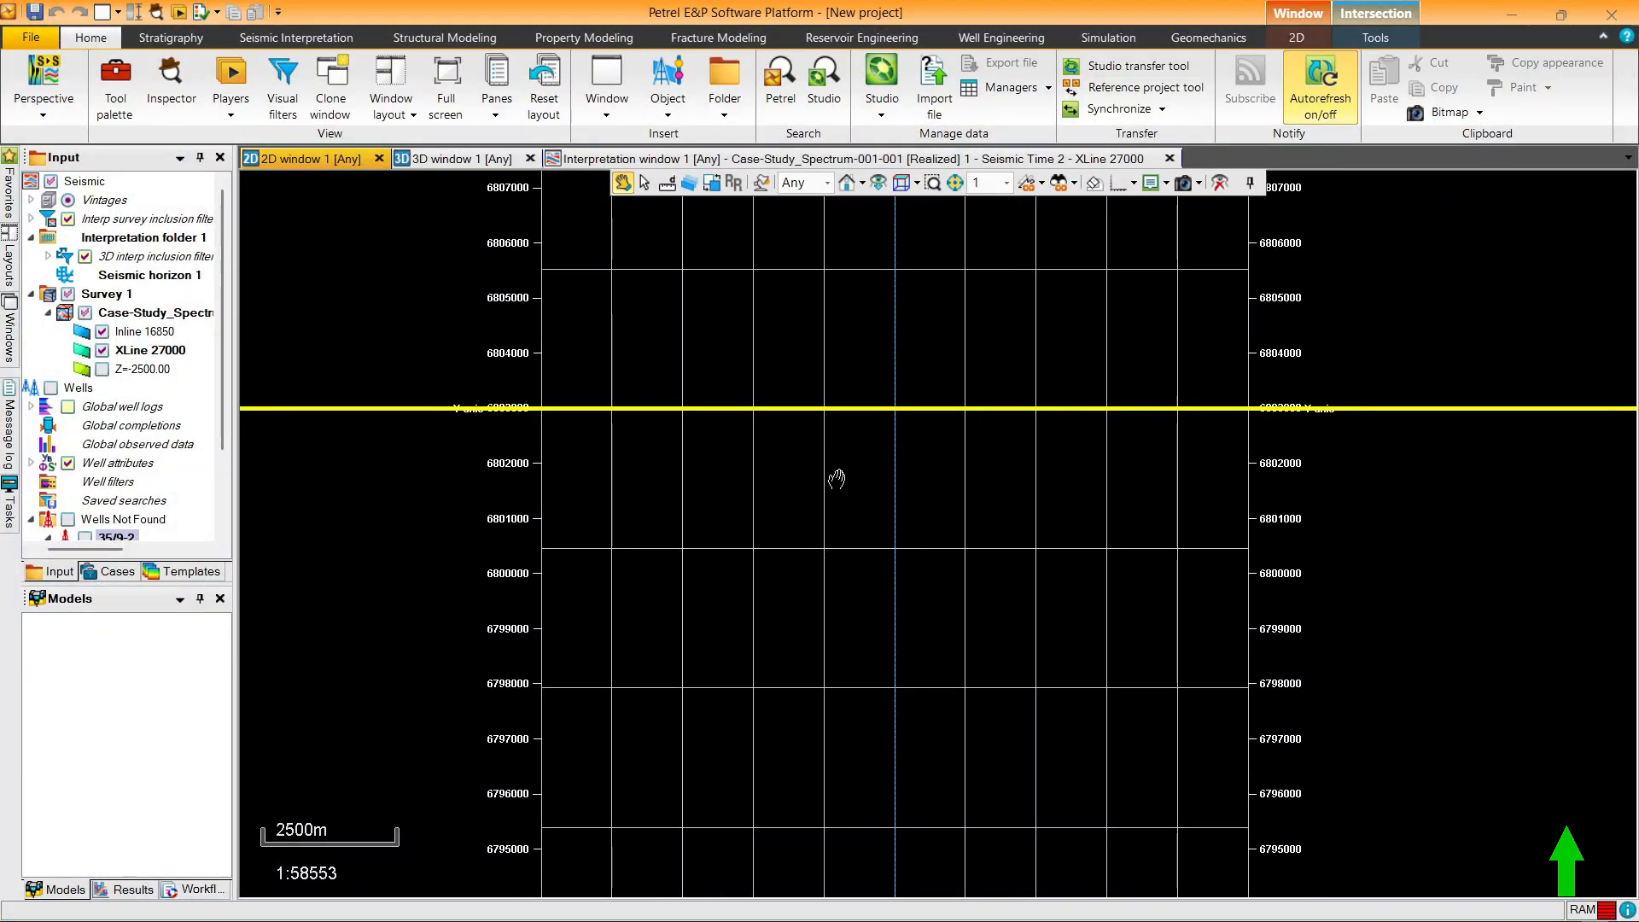
{"action": "scroll", "coordinate": [875, 513], "scroll_direction": "up", "scroll_amount": 7}
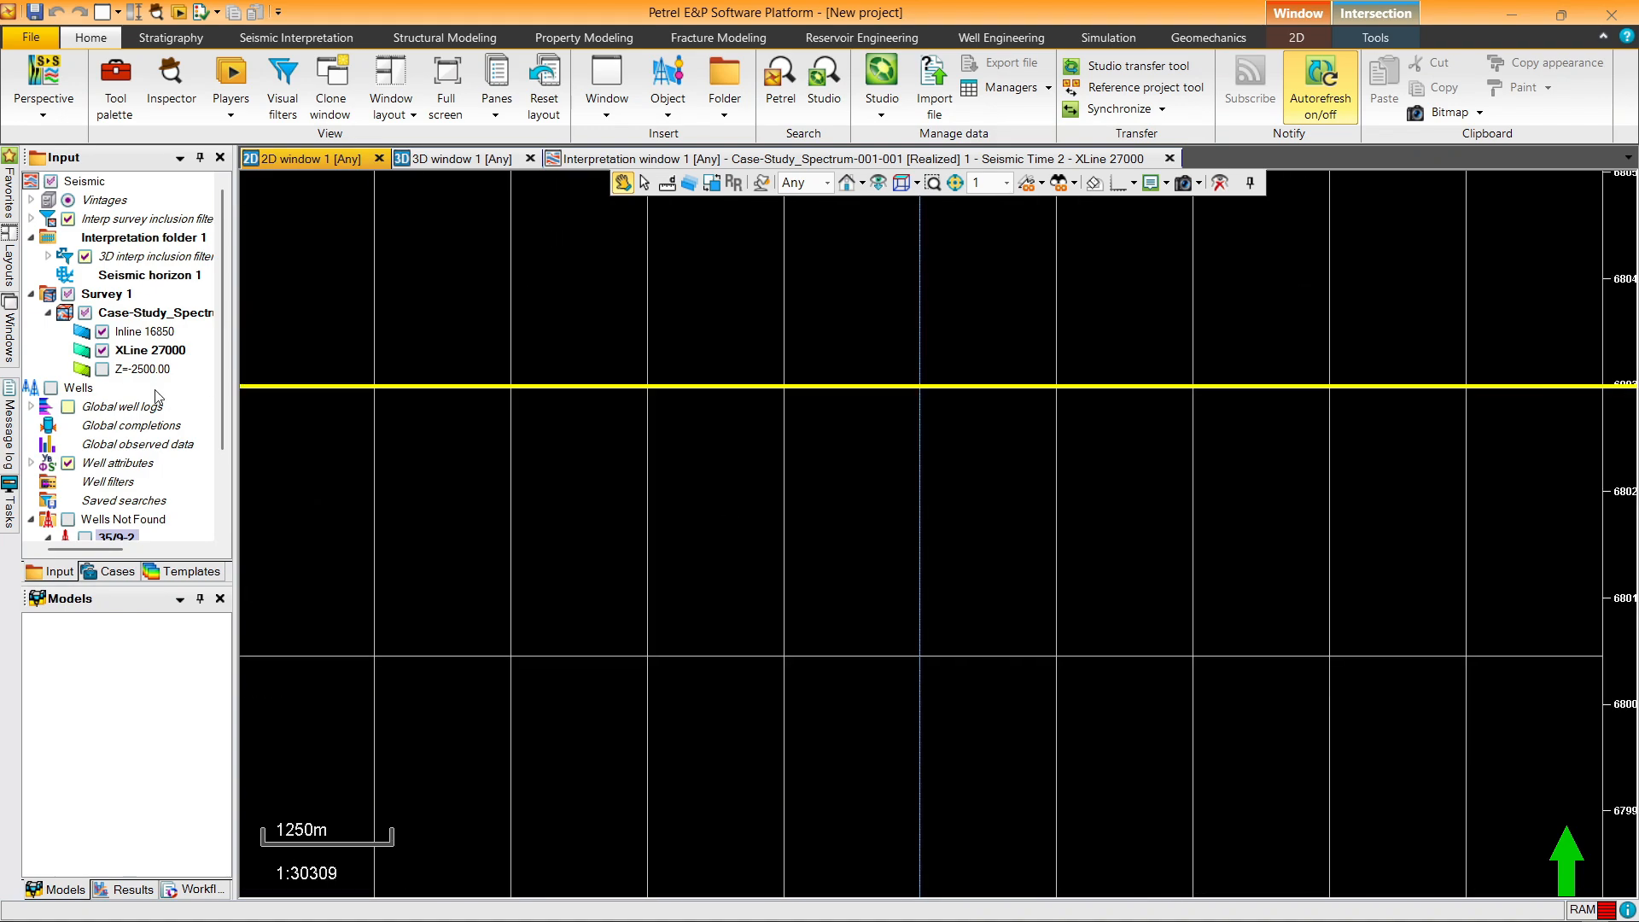
{"action": "left_click_drag", "start_coordinate": [219, 397], "coordinate": [218, 456]}
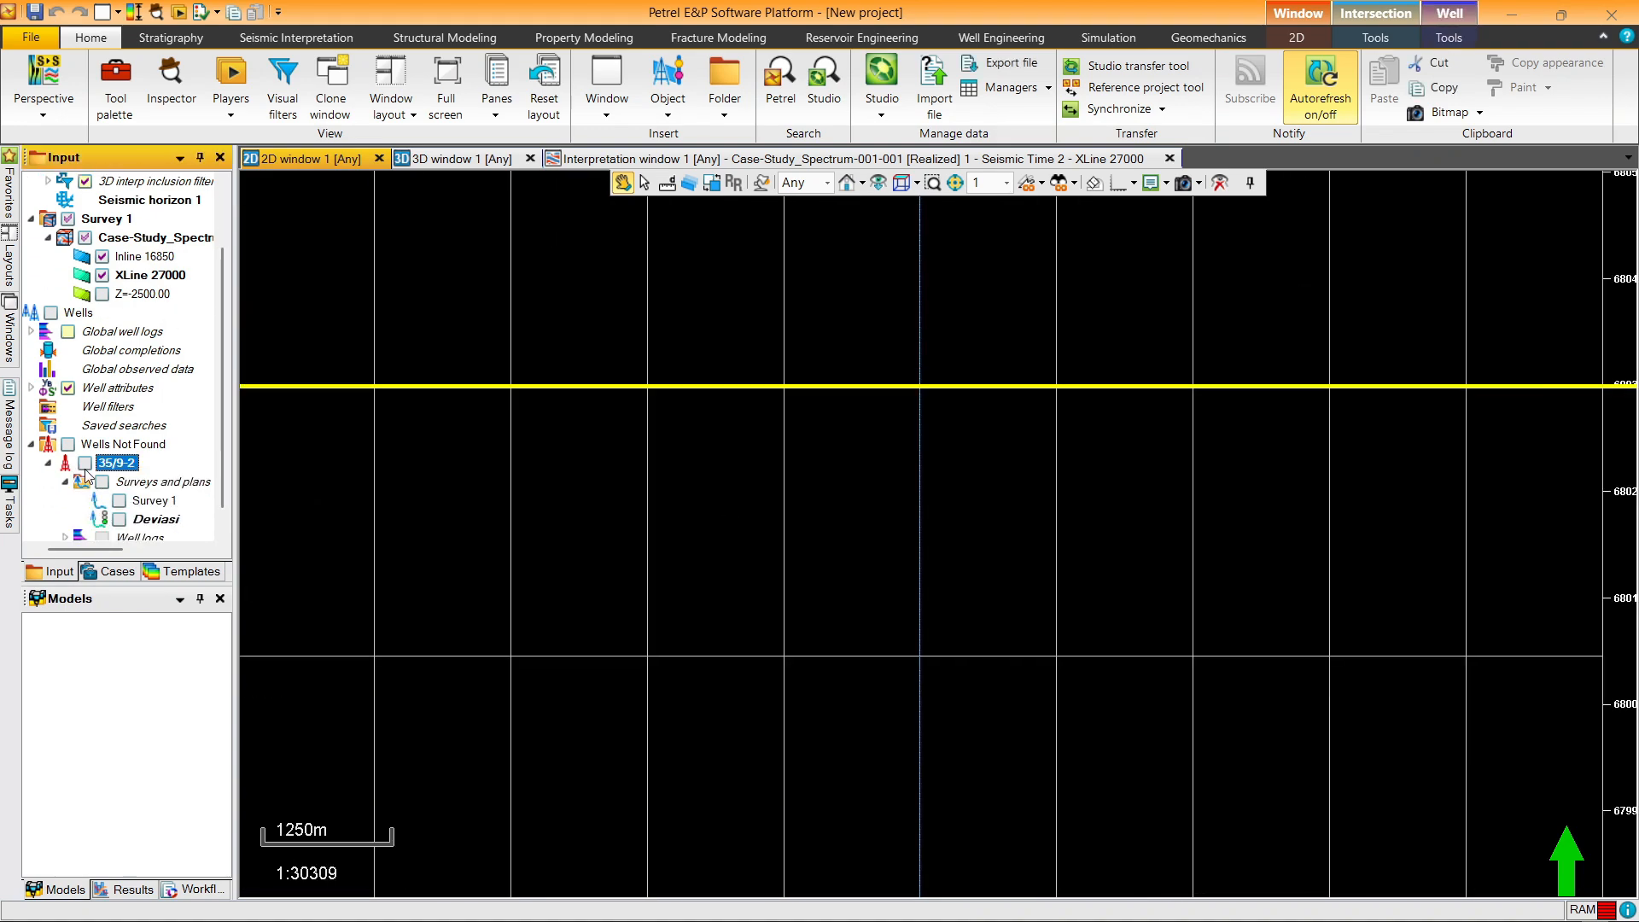
{"action": "left_click", "coordinate": [85, 465]}
{"action": "scroll", "coordinate": [768, 497], "scroll_direction": "down", "scroll_amount": 15}
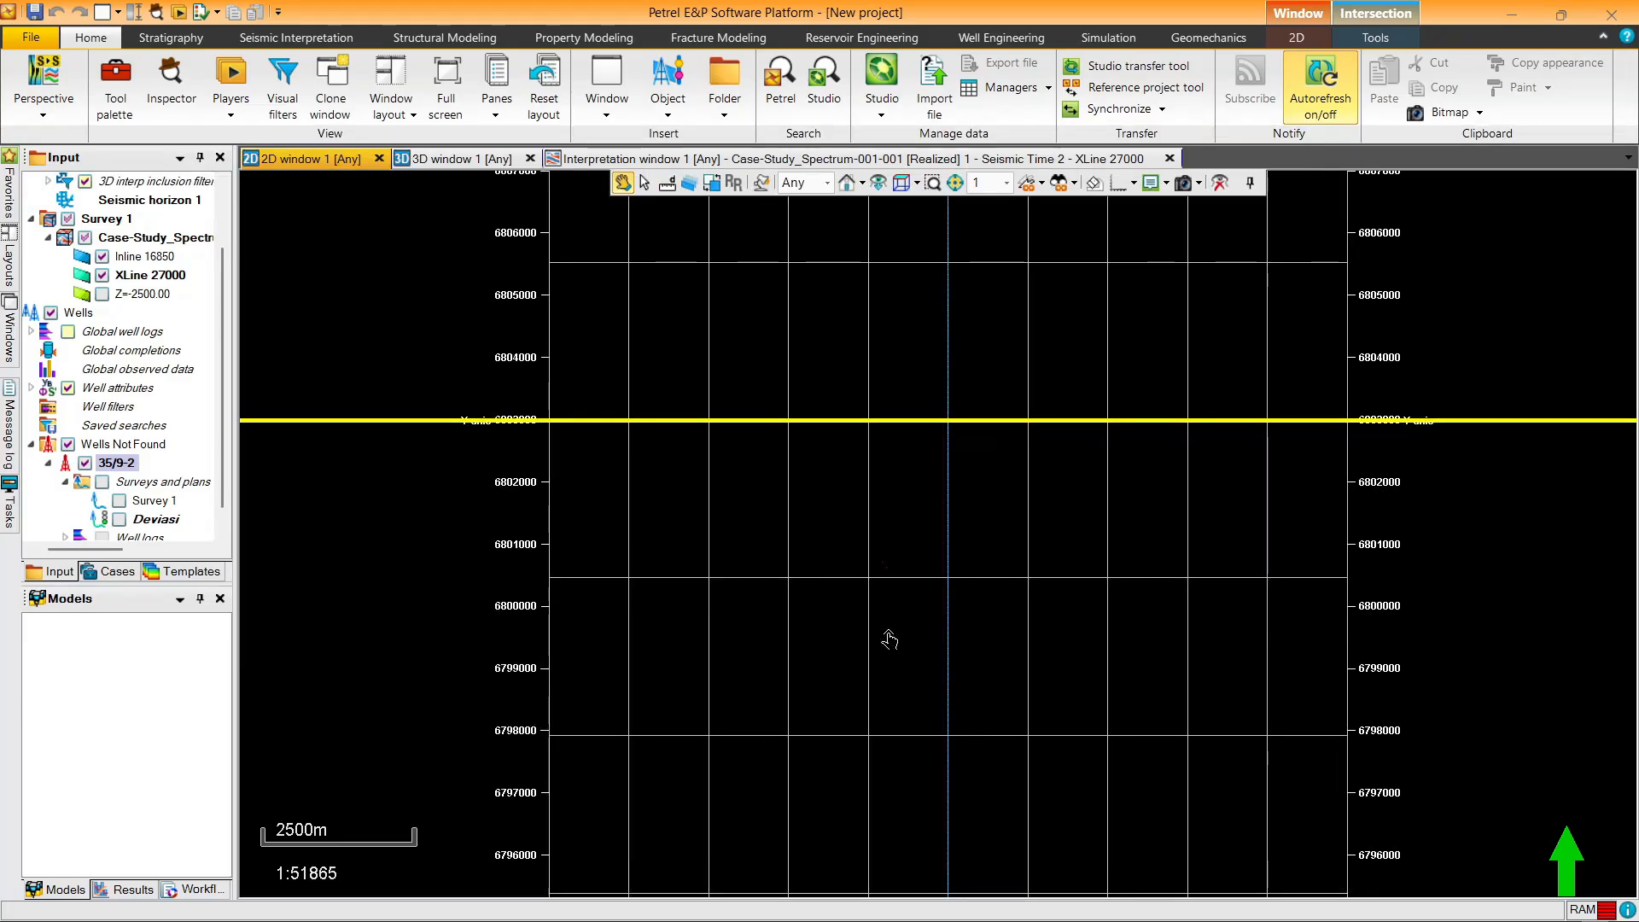
{"action": "scroll", "coordinate": [890, 640], "scroll_direction": "up", "scroll_amount": 4}
{"action": "scroll", "coordinate": [860, 631], "scroll_direction": "up", "scroll_amount": 2}
{"action": "scroll", "coordinate": [864, 610], "scroll_direction": "down", "scroll_amount": 4}
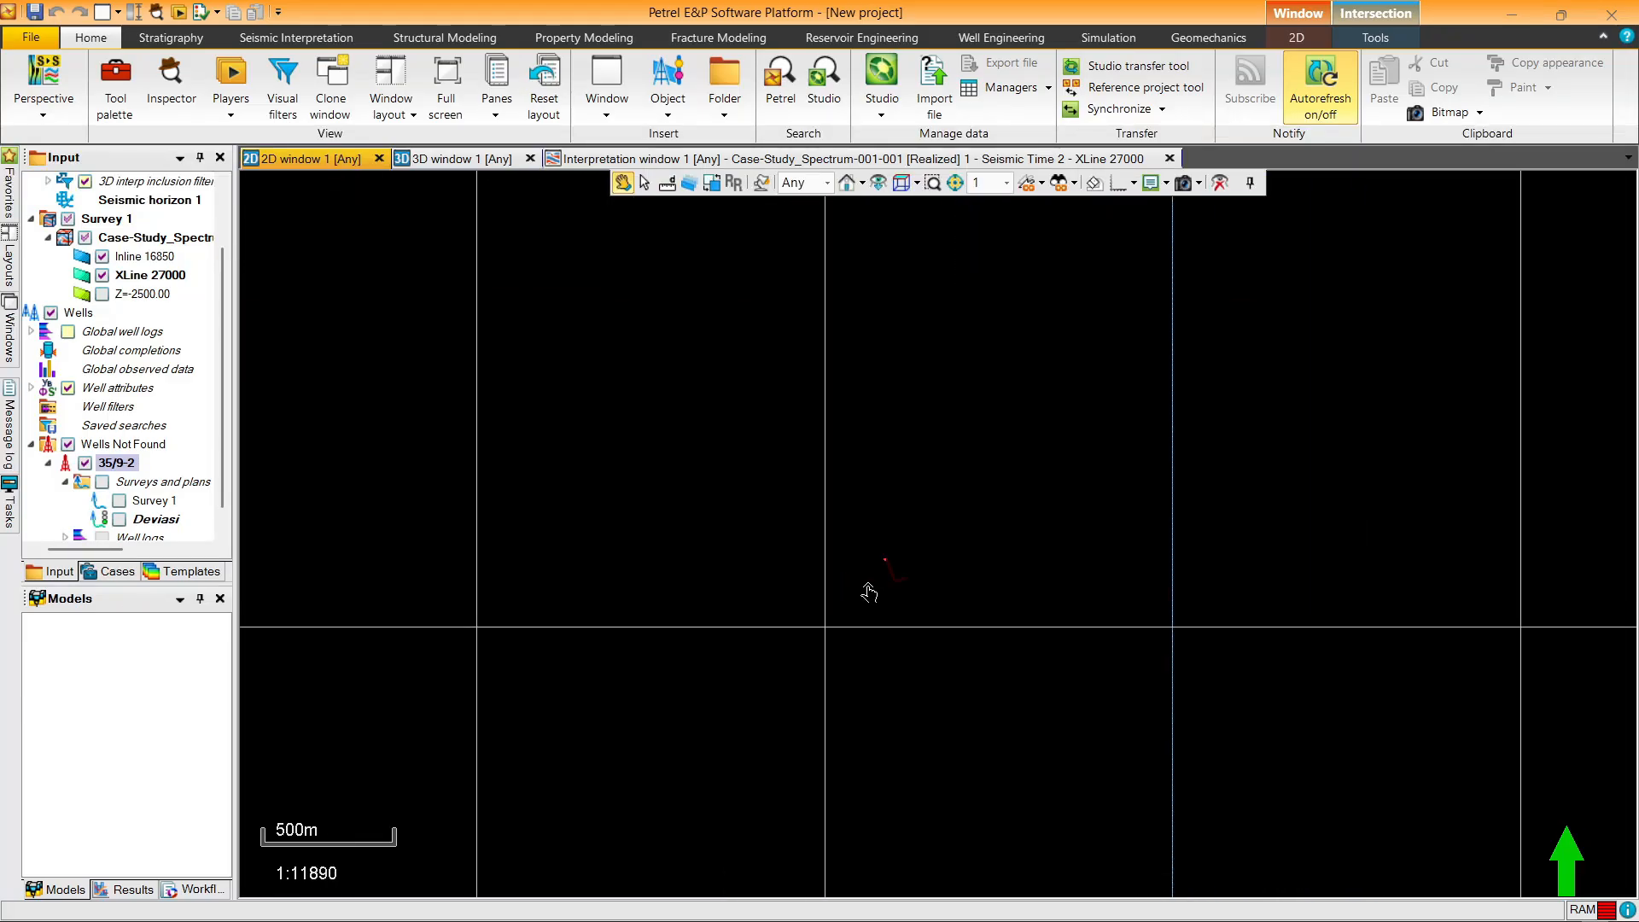
Step: Set the path pipe width of the Wells Not Found folder to 100
{"action": "double_click", "coordinate": [114, 462]}
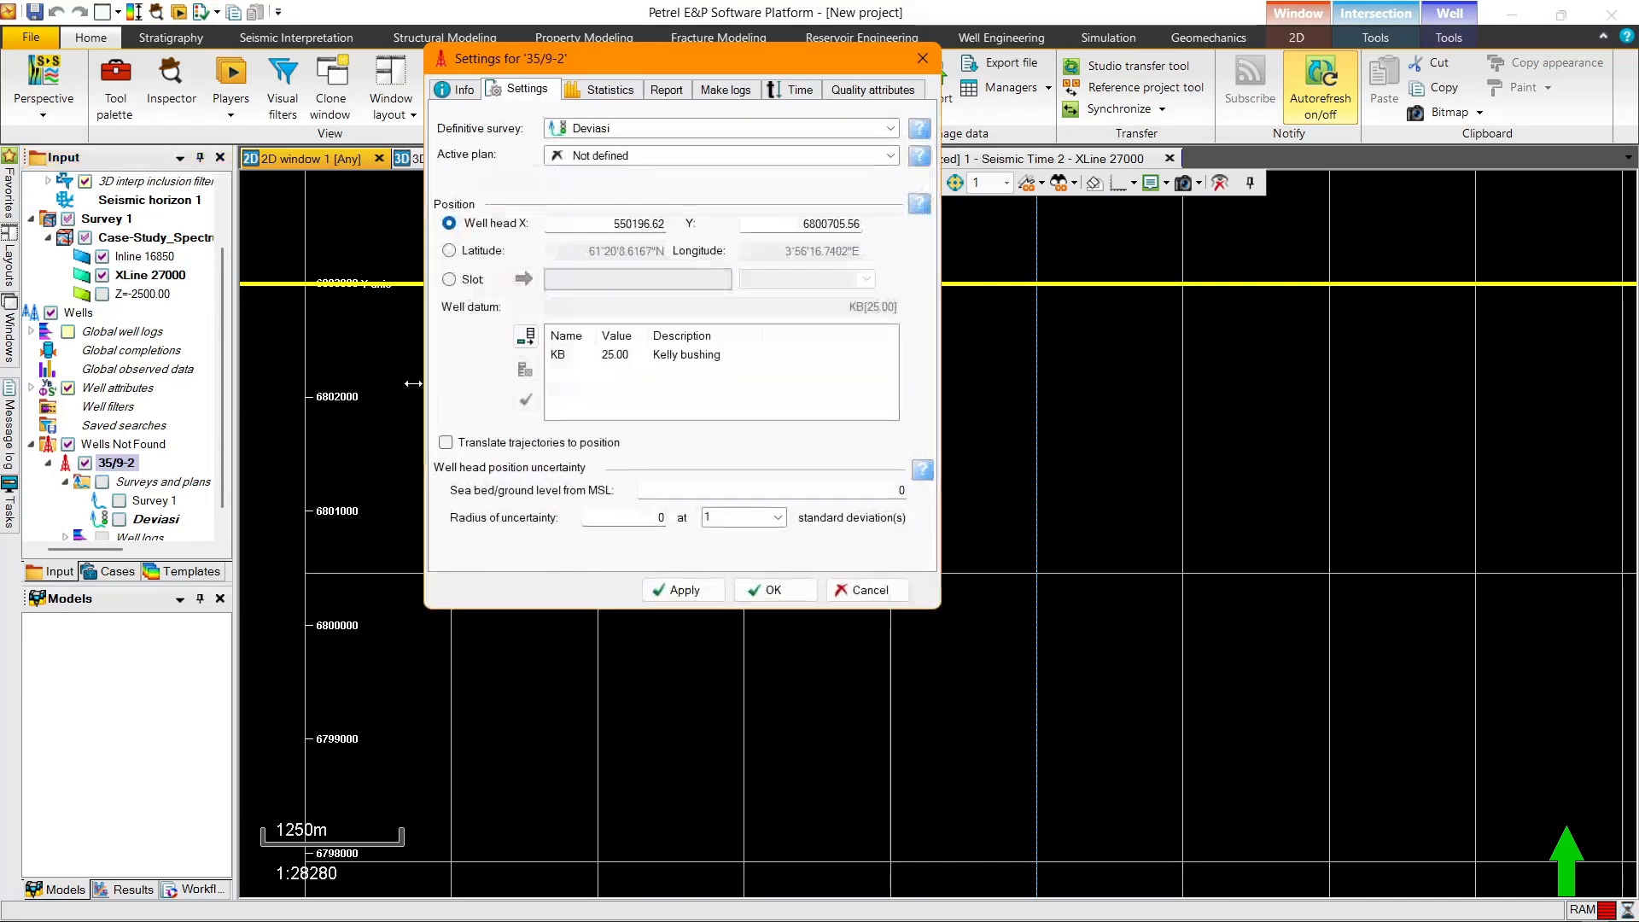
{"action": "left_click", "coordinate": [923, 59]}
{"action": "double_click", "coordinate": [128, 444]}
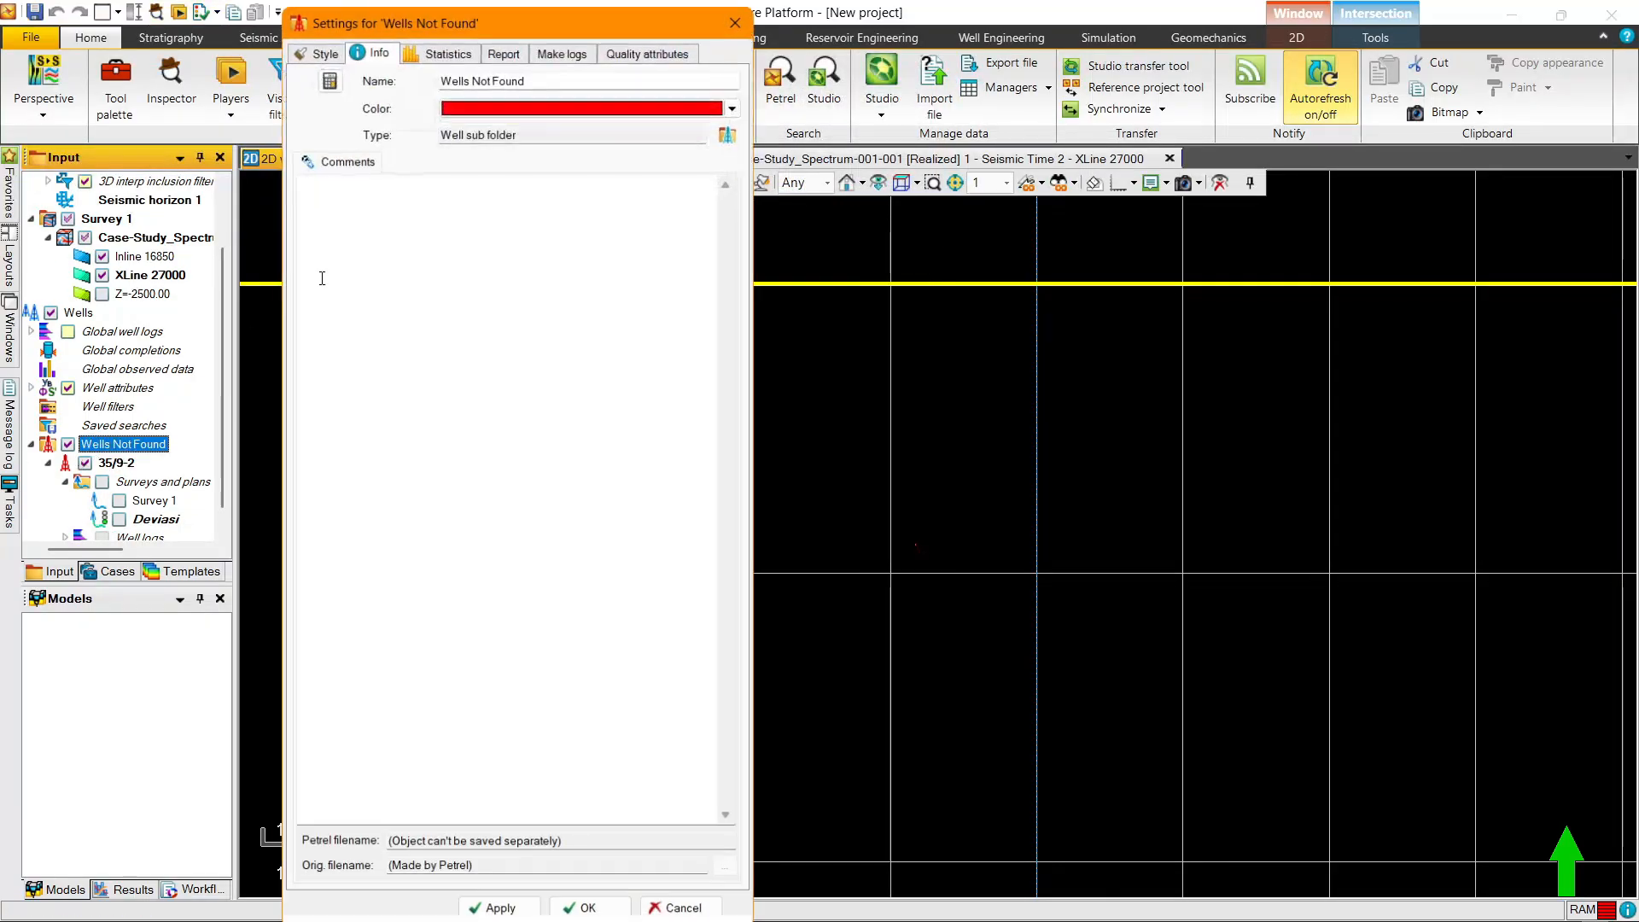
{"action": "left_click", "coordinate": [322, 47]}
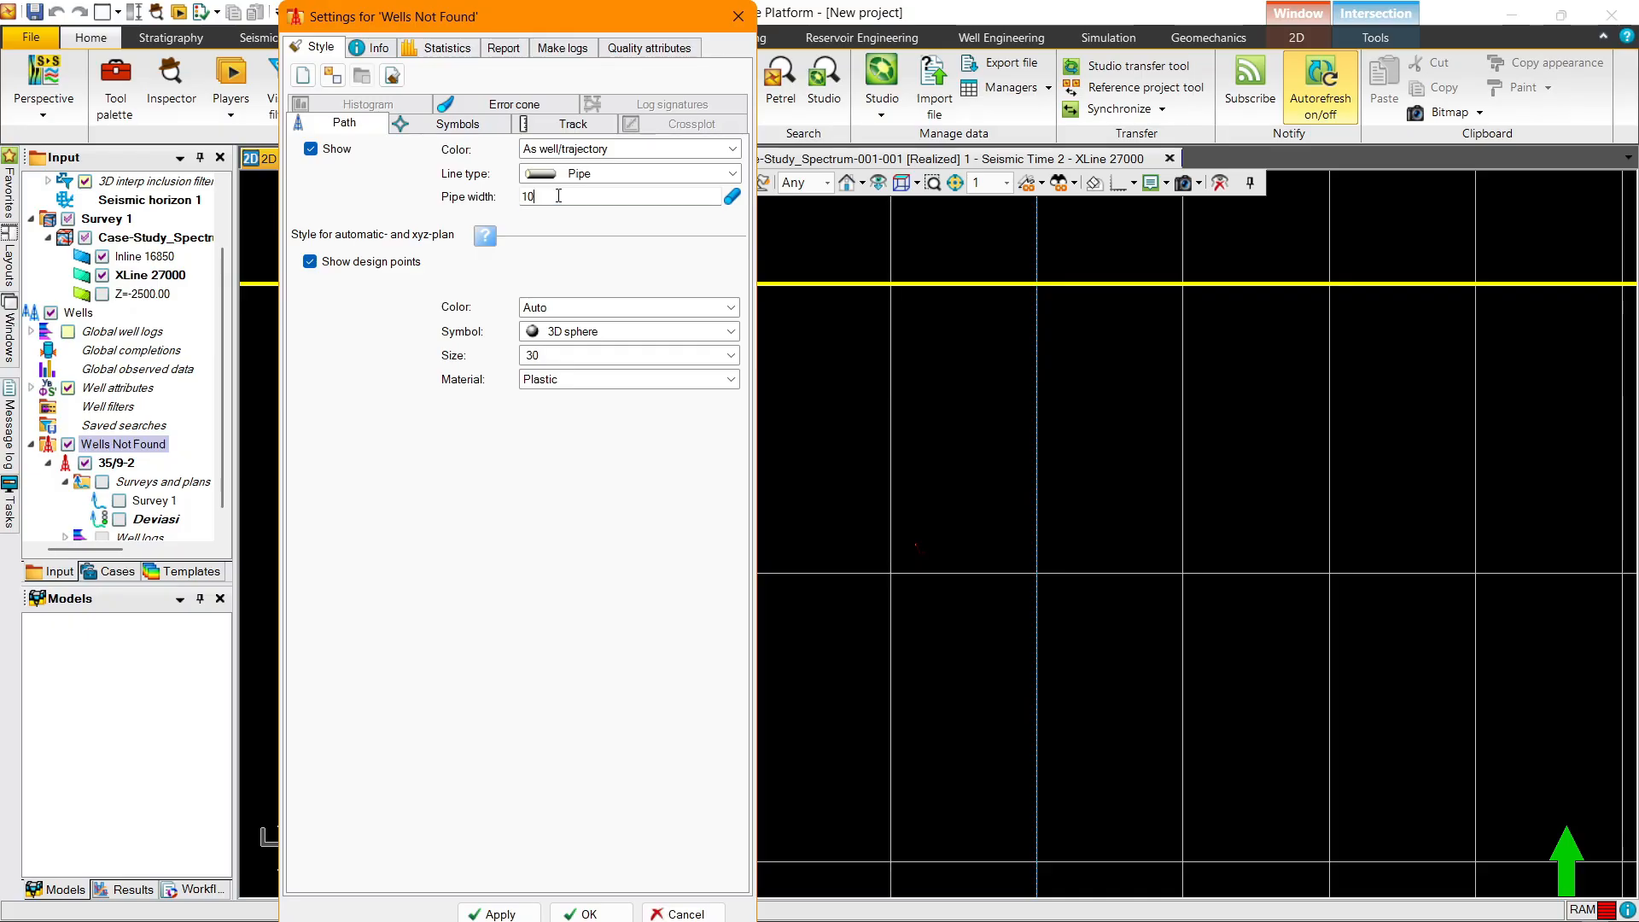
{"action": "left_click", "coordinate": [559, 195]}
{"action": "type", "text": "0"}
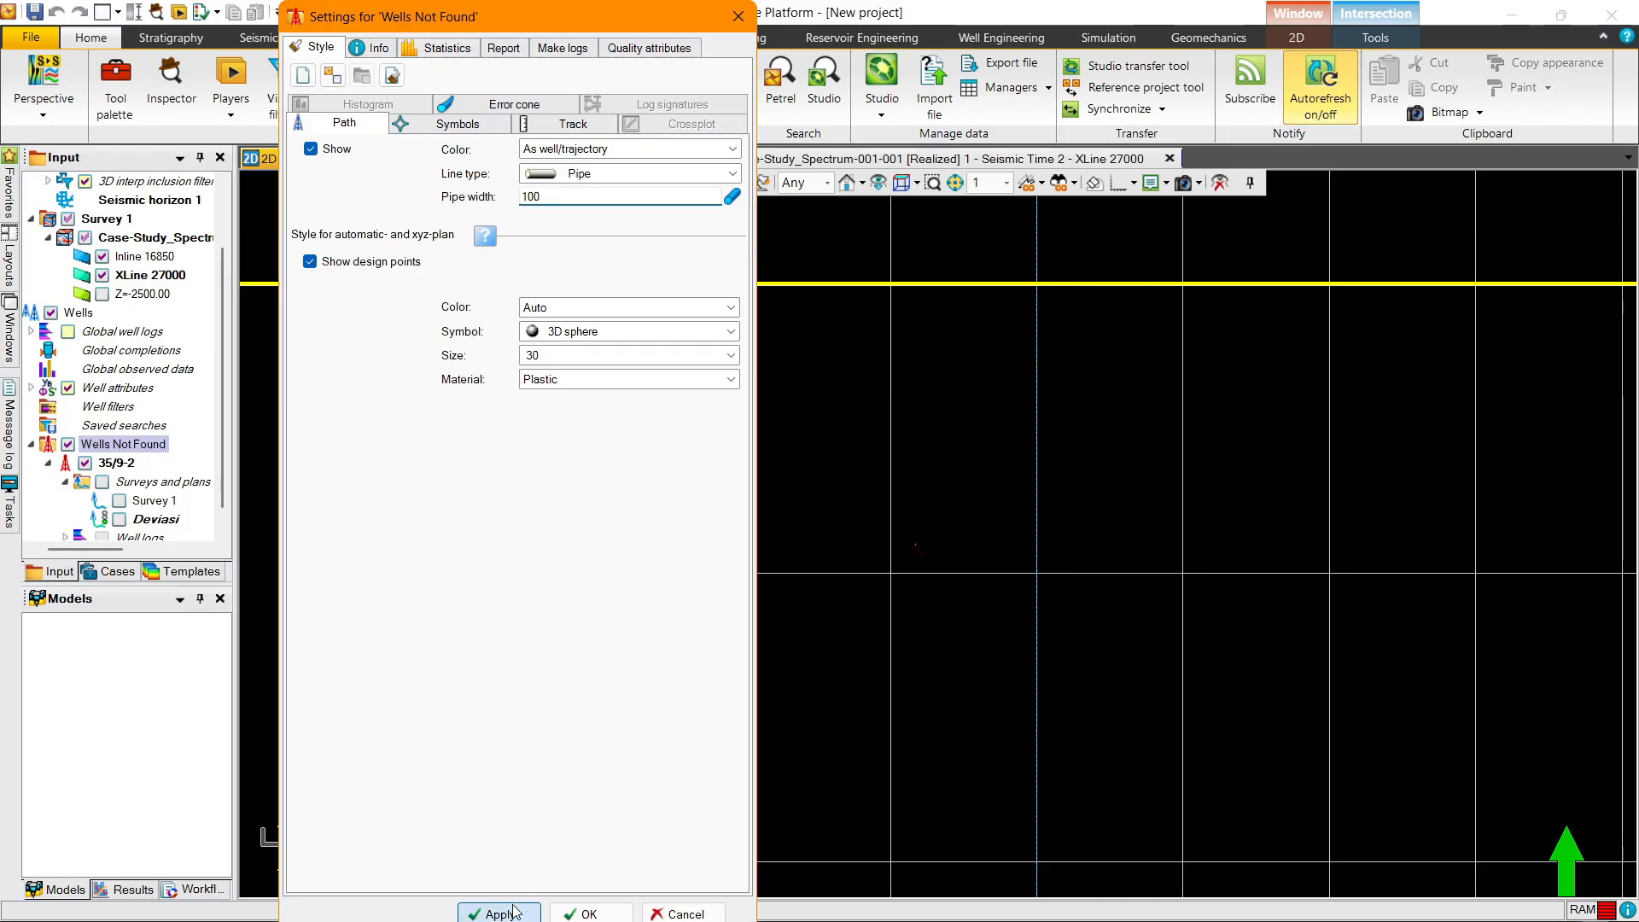
{"action": "left_click", "coordinate": [500, 913]}
{"action": "left_click", "coordinate": [568, 910]}
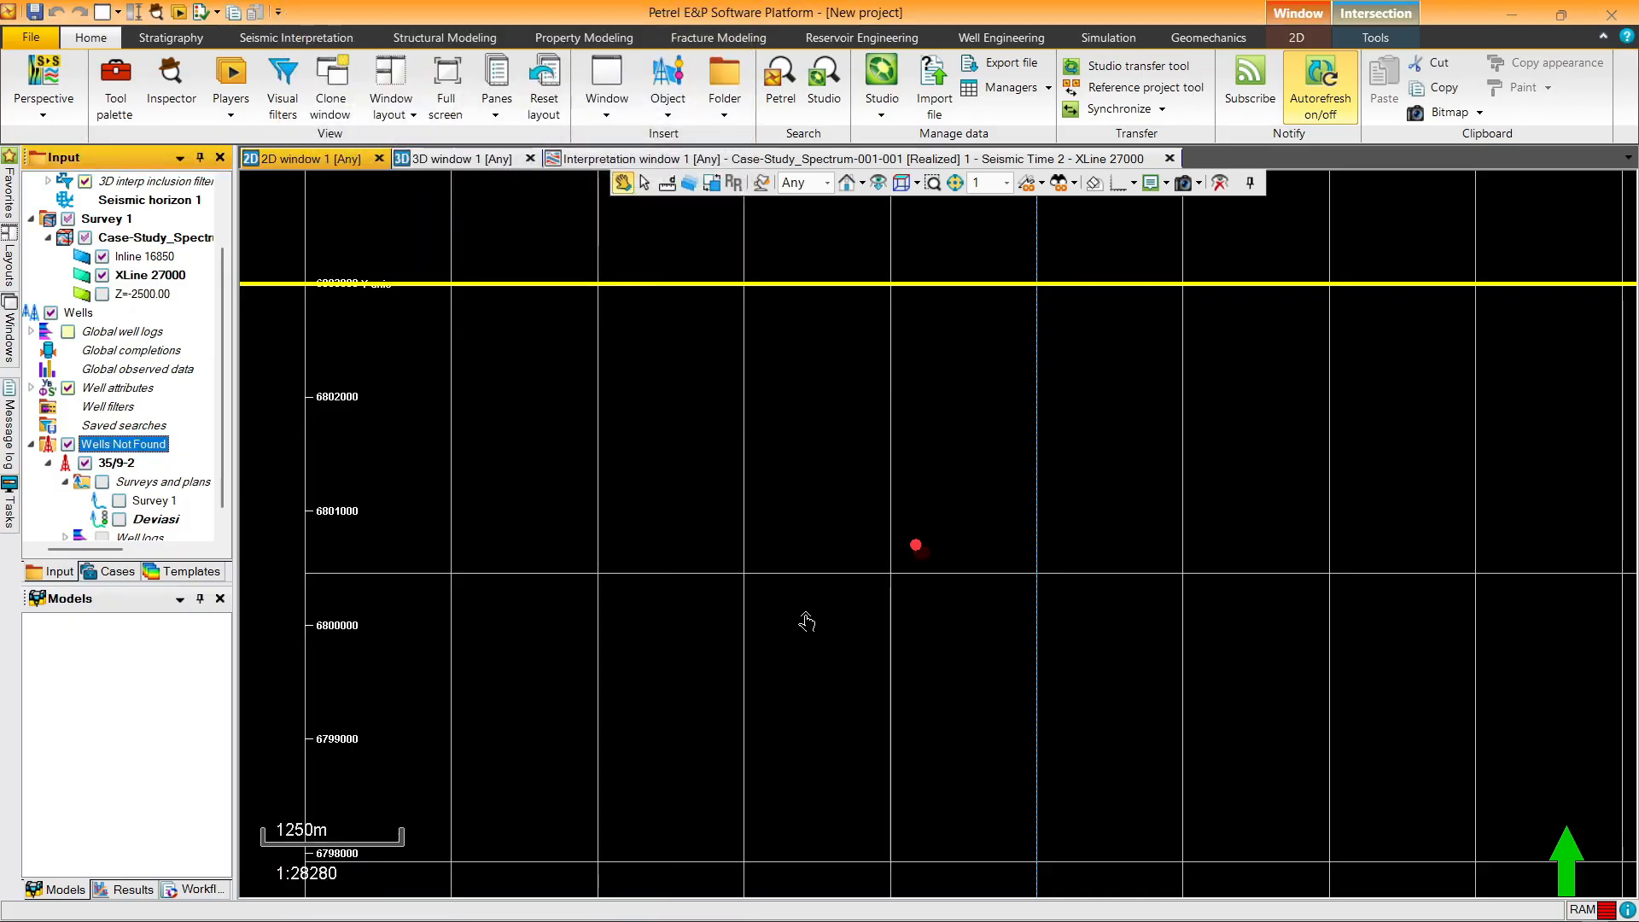
{"action": "scroll", "coordinate": [879, 447], "scroll_direction": "down", "scroll_amount": 5}
{"action": "scroll", "coordinate": [883, 461], "scroll_direction": "up", "scroll_amount": 2}
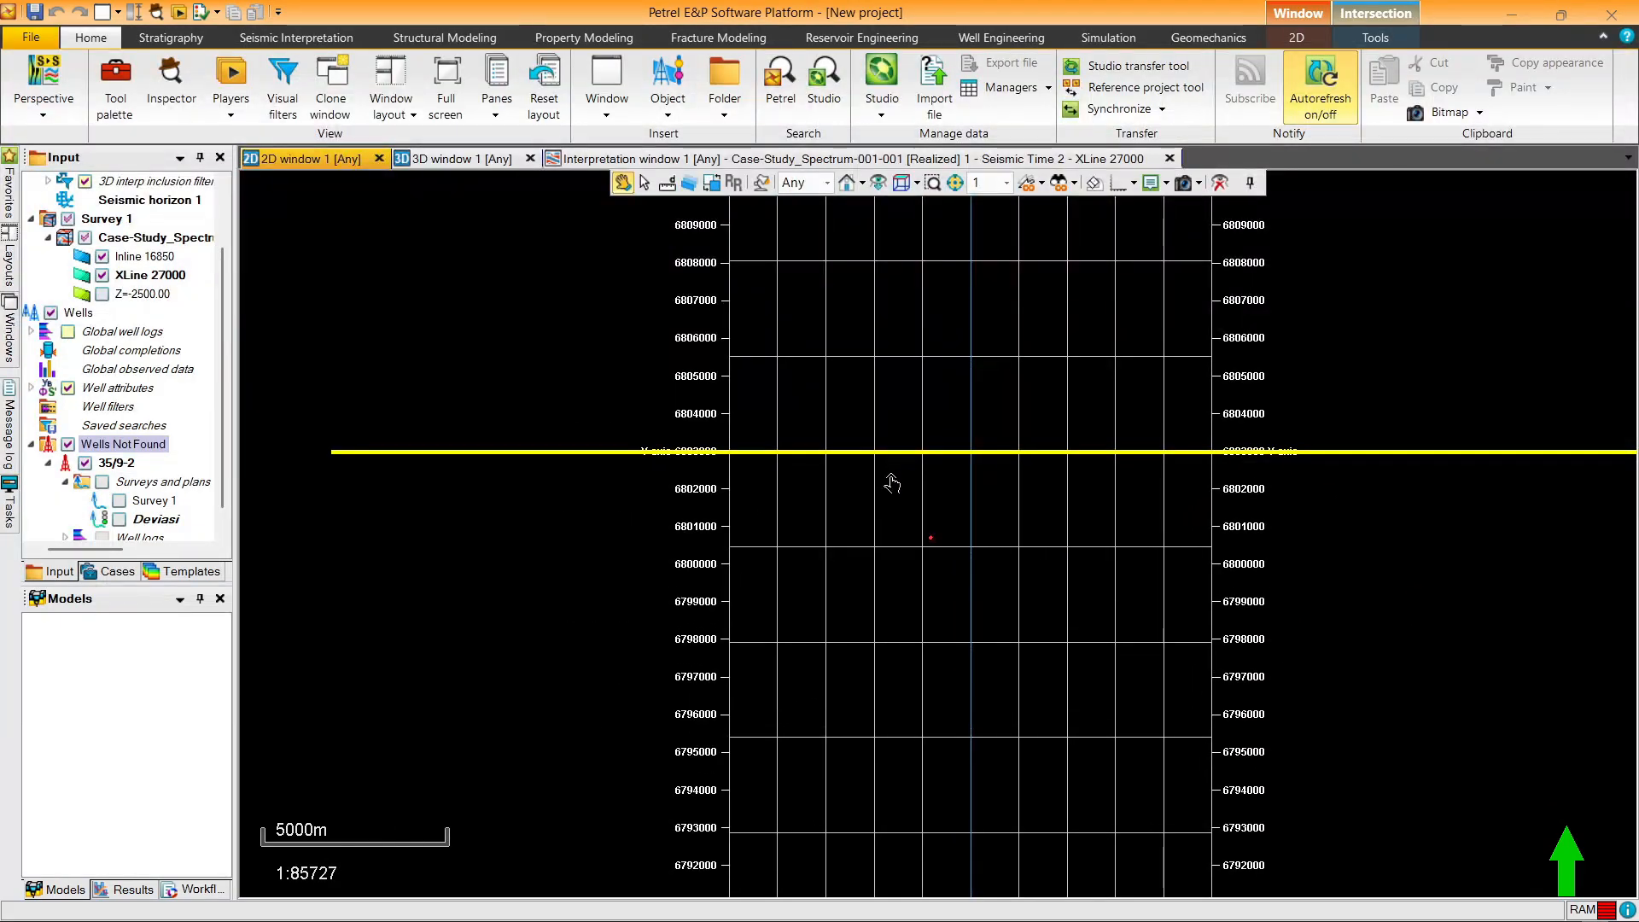
Step: Move the crossline intersection in the 2D window onto well 35/9-2, at XLine 26909
{"action": "left_click", "coordinate": [689, 184]}
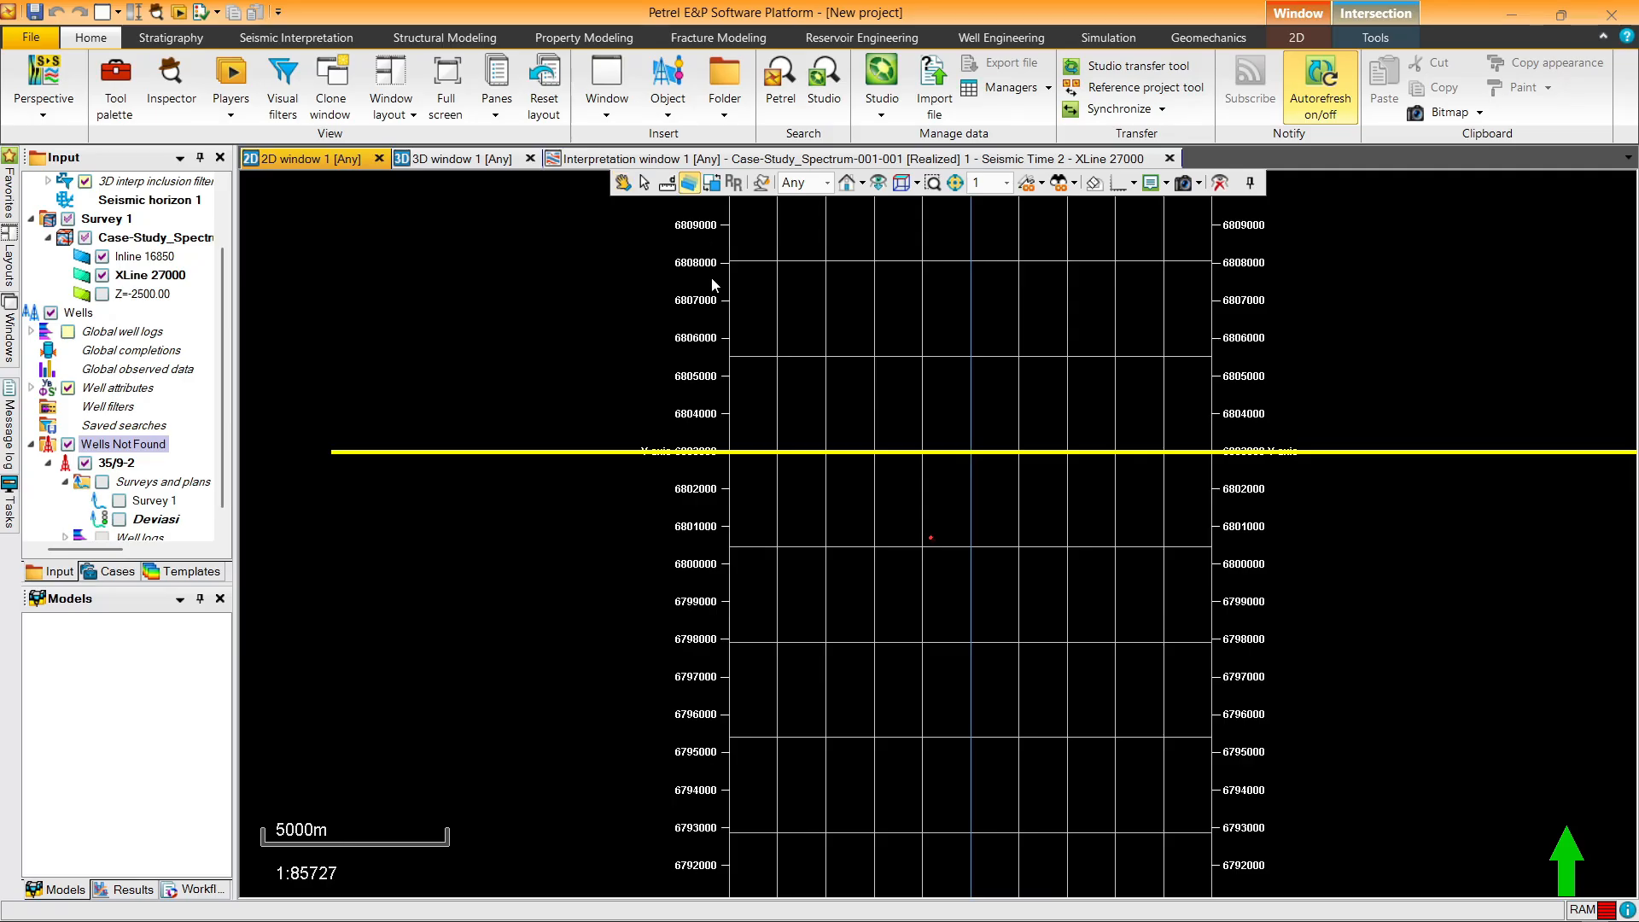
{"action": "left_click_drag", "start_coordinate": [792, 455], "coordinate": [922, 537]}
{"action": "left_click", "coordinate": [623, 181]}
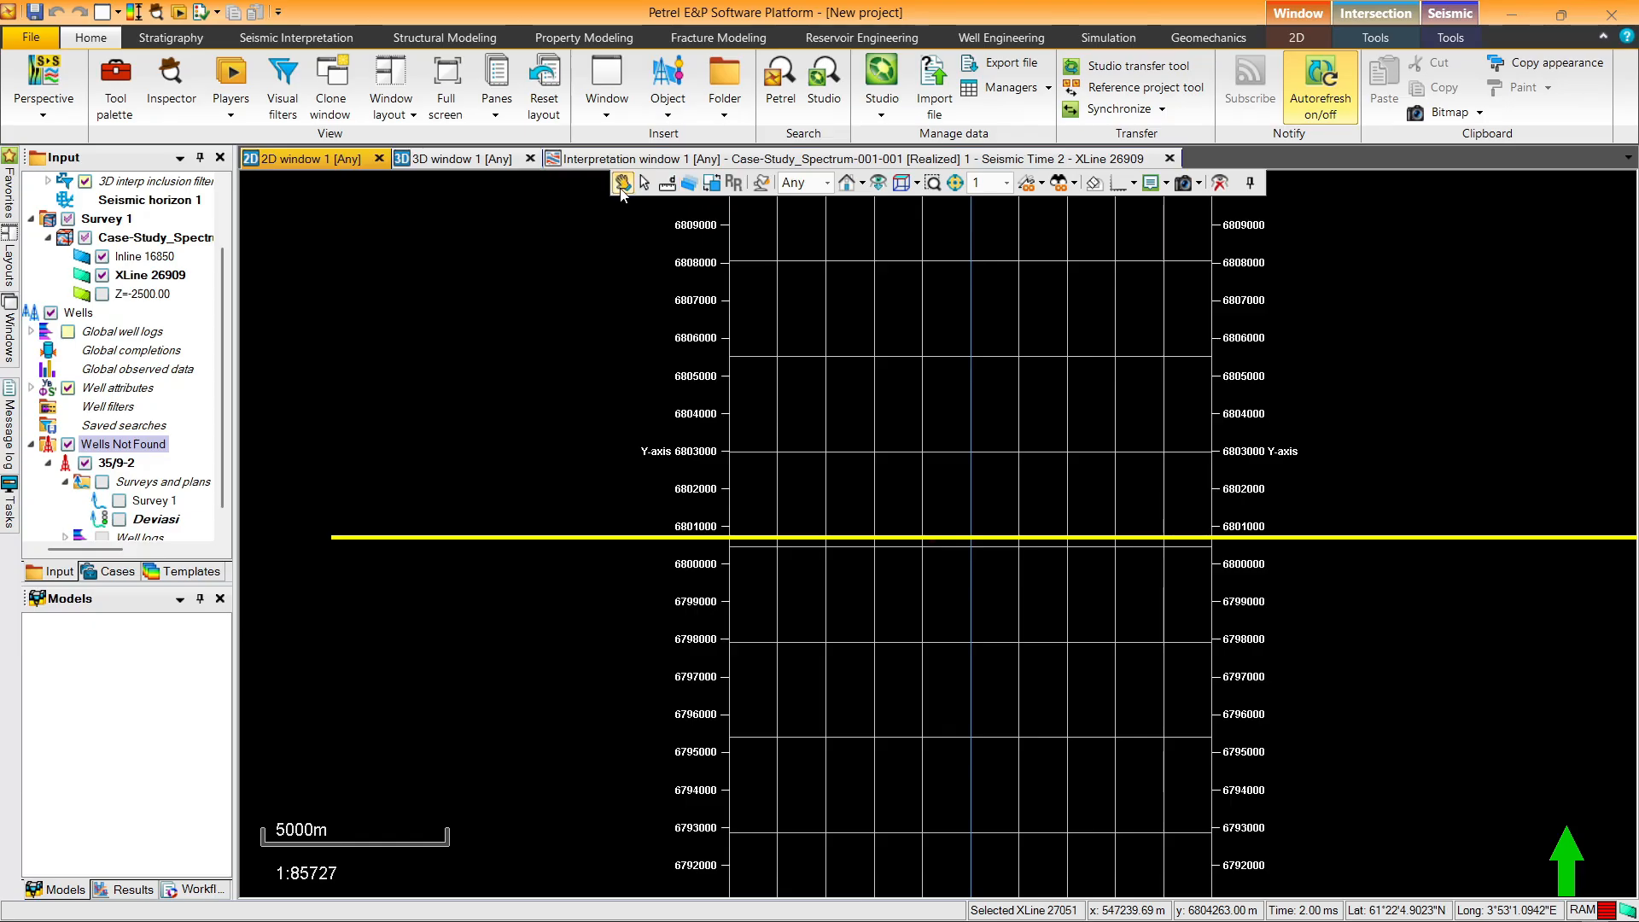
Step: Reposition the crossline intersection over well 35/9-2 in the 2D window, at XLine 26908
{"action": "scroll", "coordinate": [888, 572], "scroll_direction": "up", "scroll_amount": 5}
{"action": "scroll", "coordinate": [914, 614], "scroll_direction": "up", "scroll_amount": 5}
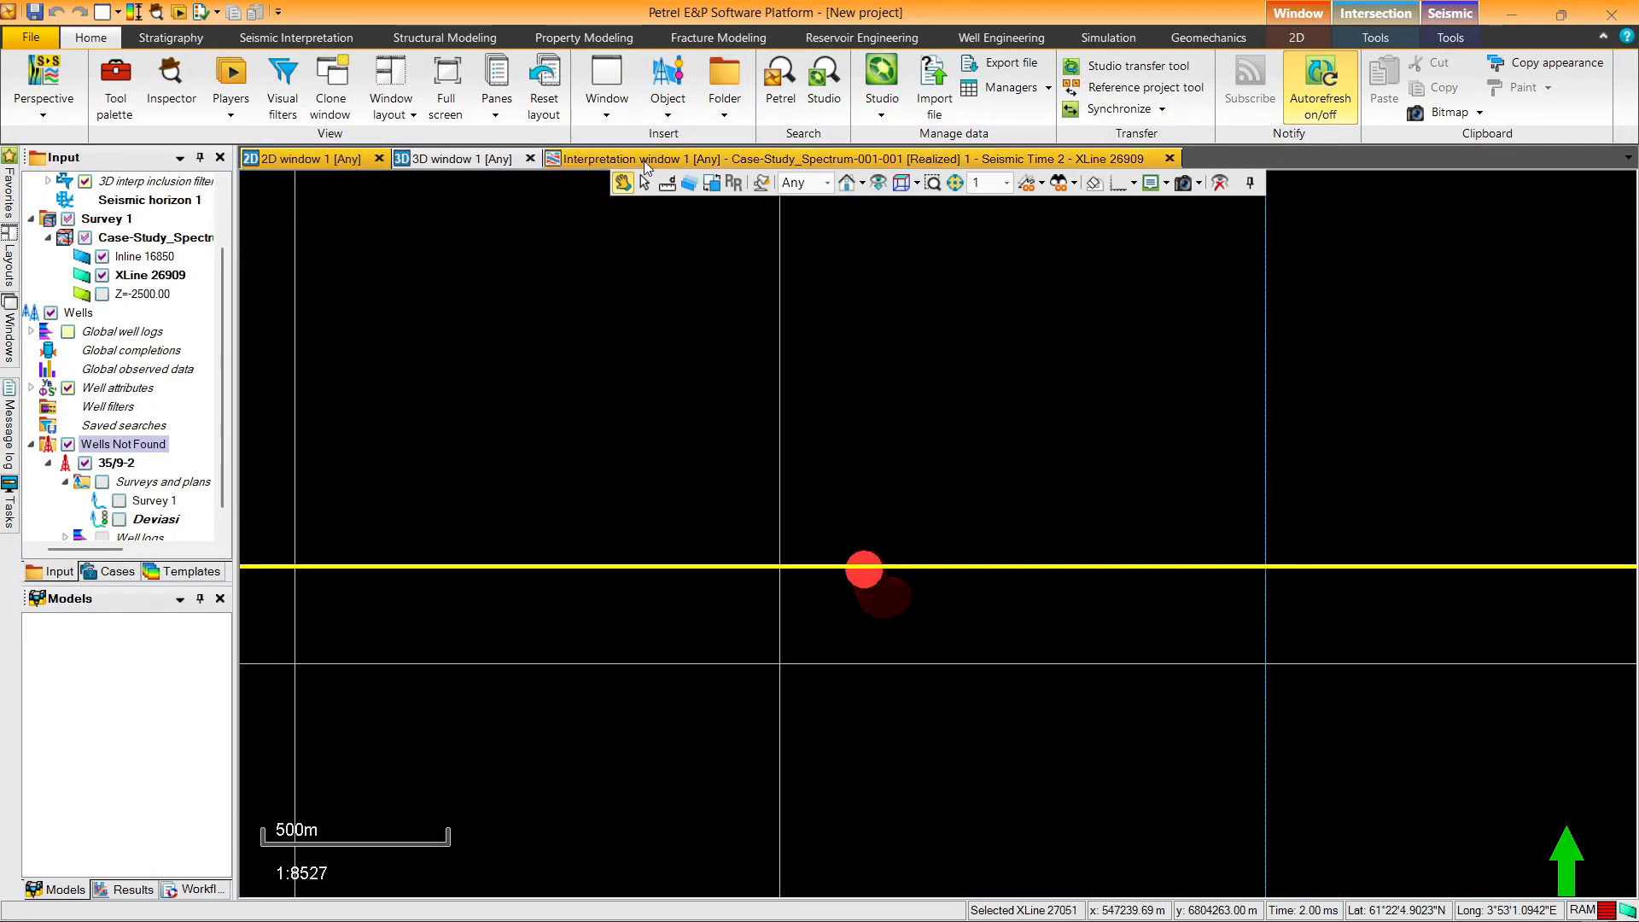
{"action": "left_click", "coordinate": [688, 182]}
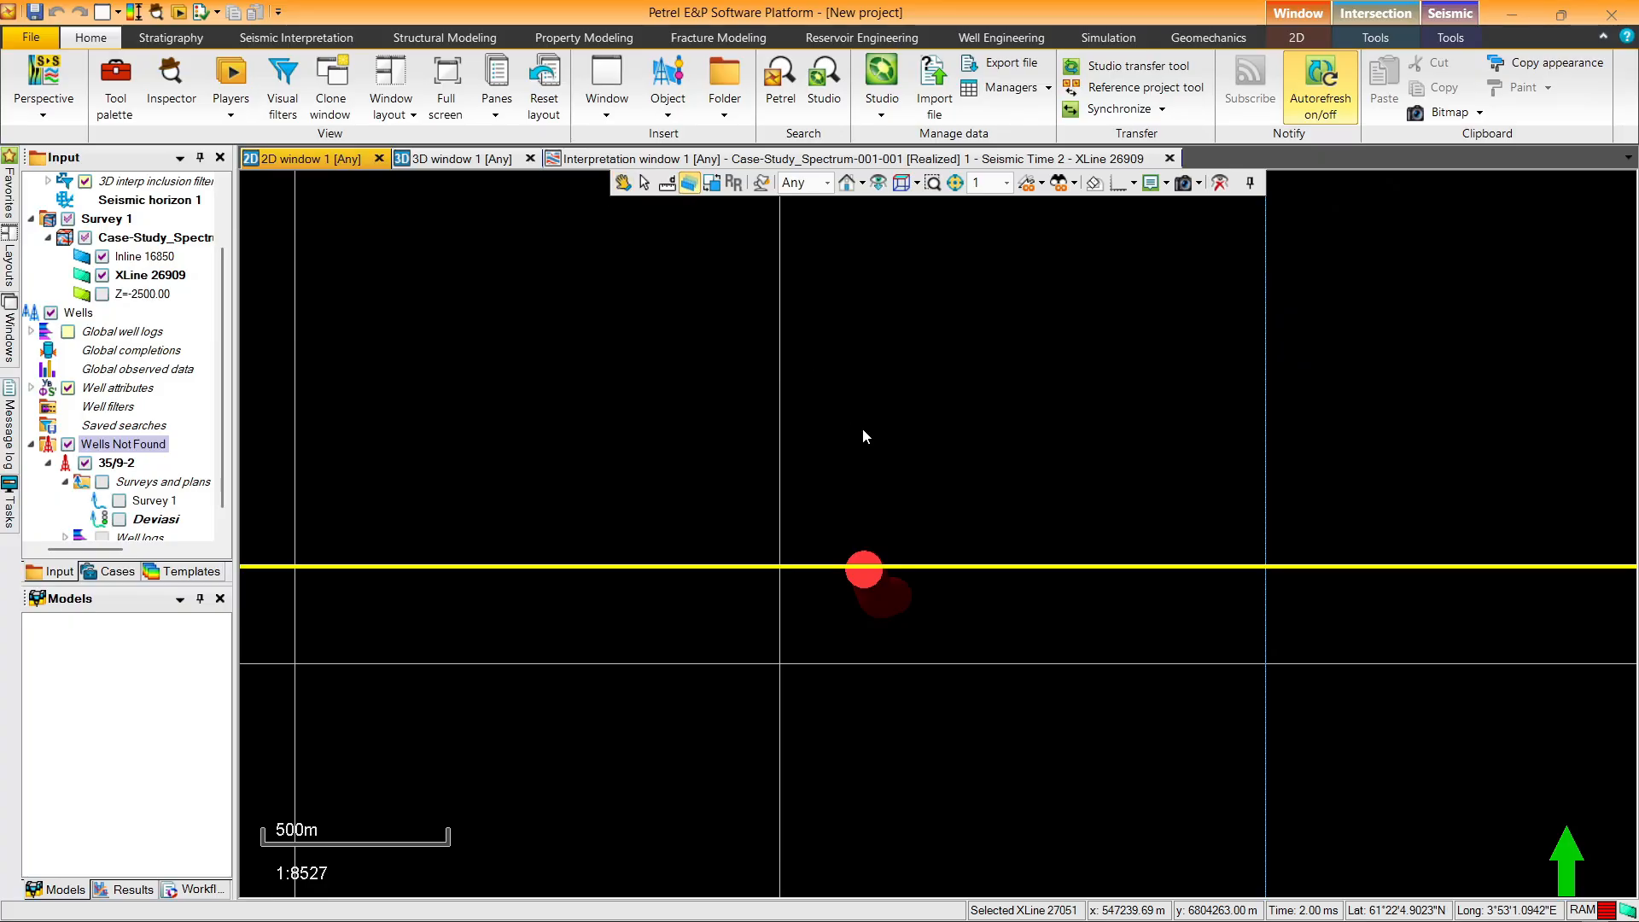
{"action": "left_click", "coordinate": [942, 575]}
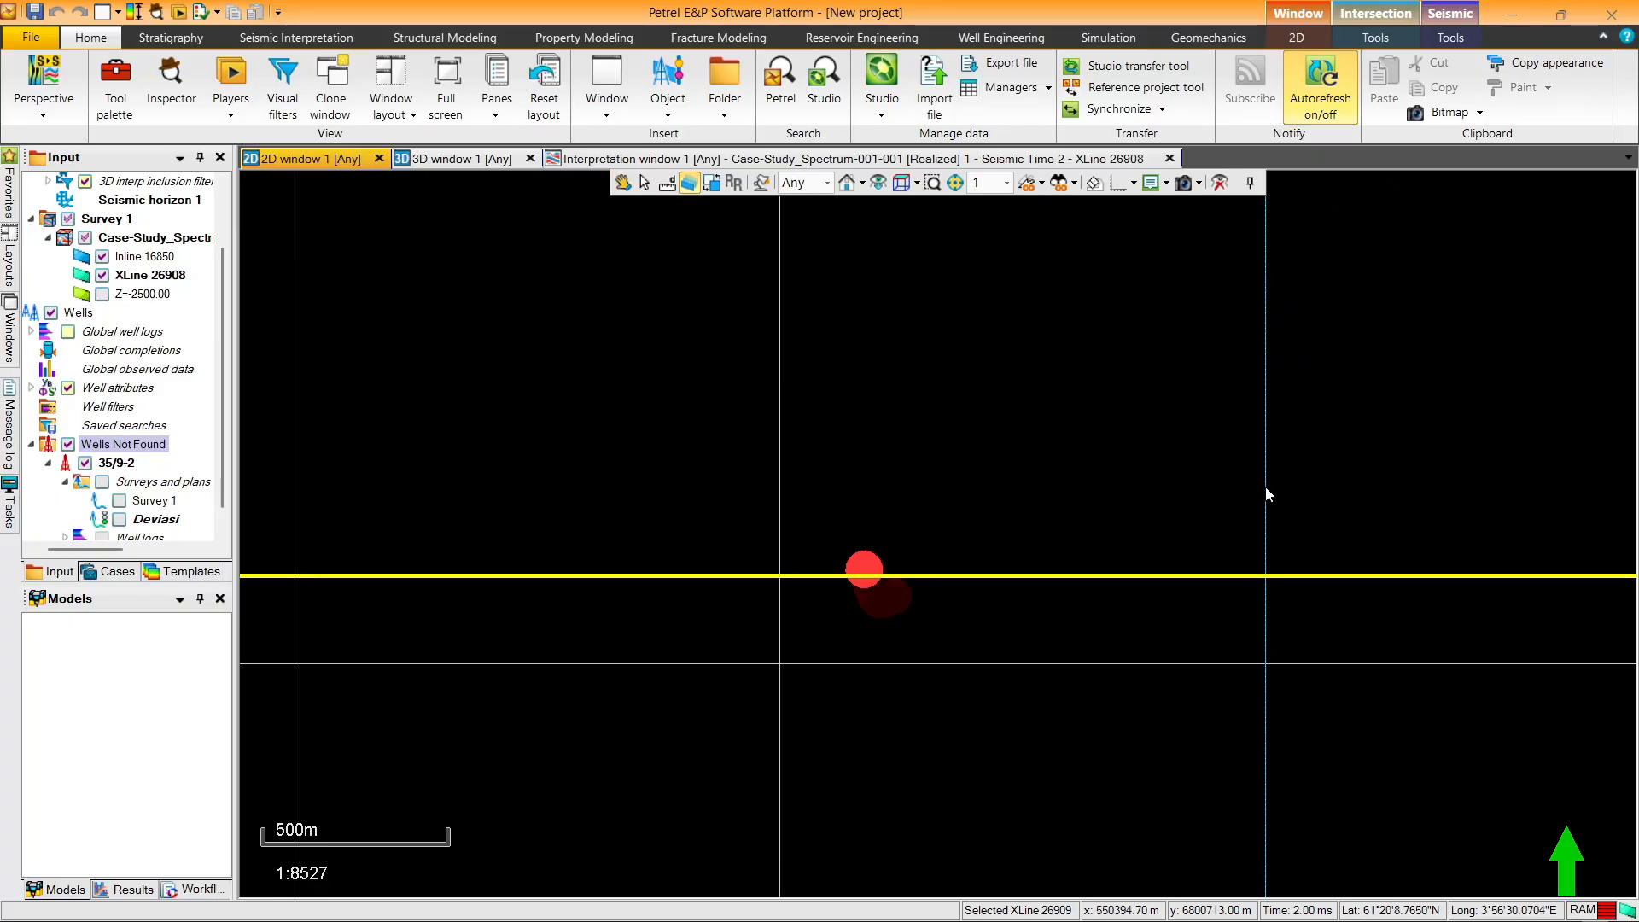
Step: Move the inline intersection in the 2D window onto well 35/9-2, at Inline 16809
{"action": "left_click_drag", "start_coordinate": [1267, 493], "coordinate": [870, 477]}
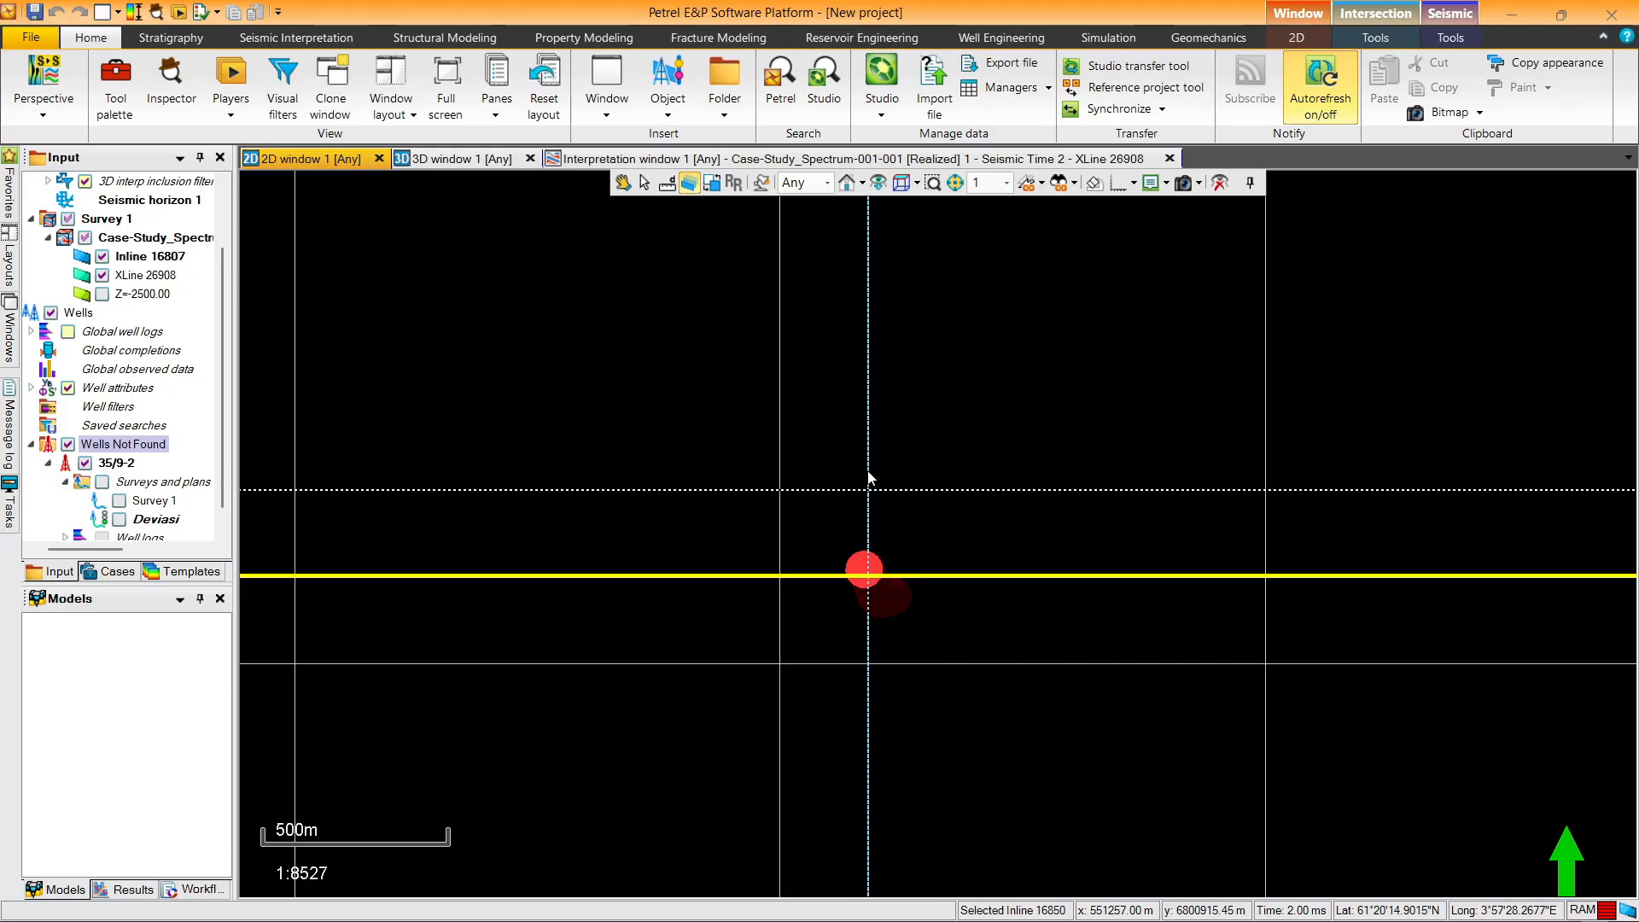
{"action": "key", "text": "Page_Down"}
{"action": "key", "text": "Page_Down"}
{"action": "key", "text": "Page_Down"}
{"action": "key", "text": "Page_Down"}
{"action": "key", "text": "Page_Up"}
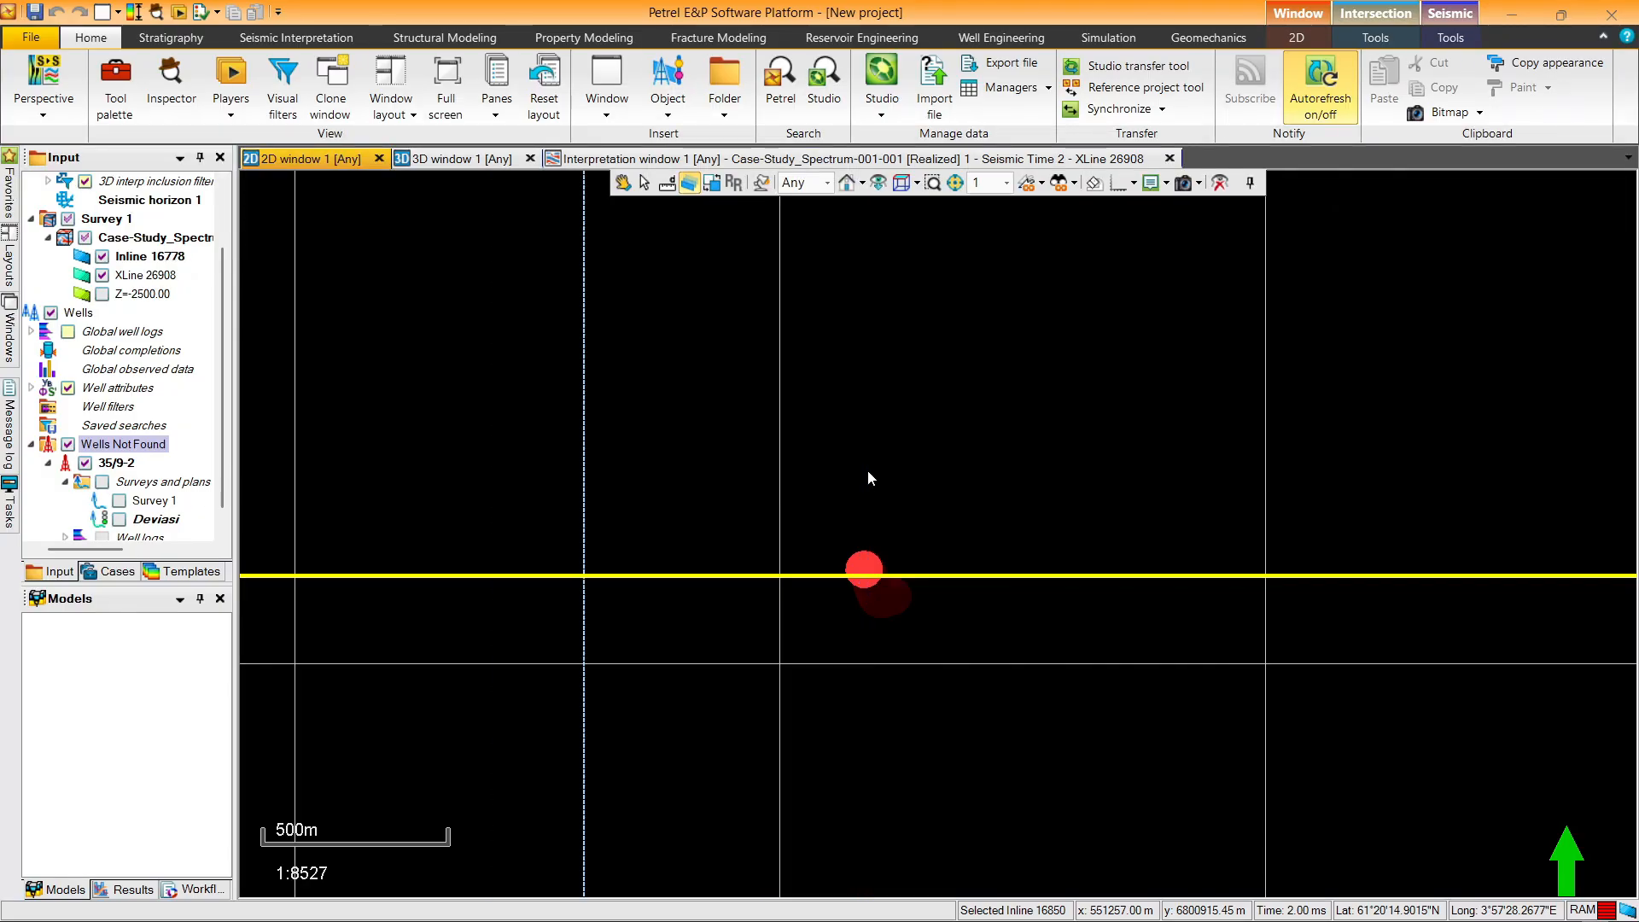
{"action": "key", "text": "Page_Up"}
{"action": "key", "text": "Page_Up"}
{"action": "key", "text": "Page_Down"}
{"action": "key", "text": "Page_Up"}
{"action": "key", "text": "Page_Up"}
{"action": "key", "text": "Page_Up"}
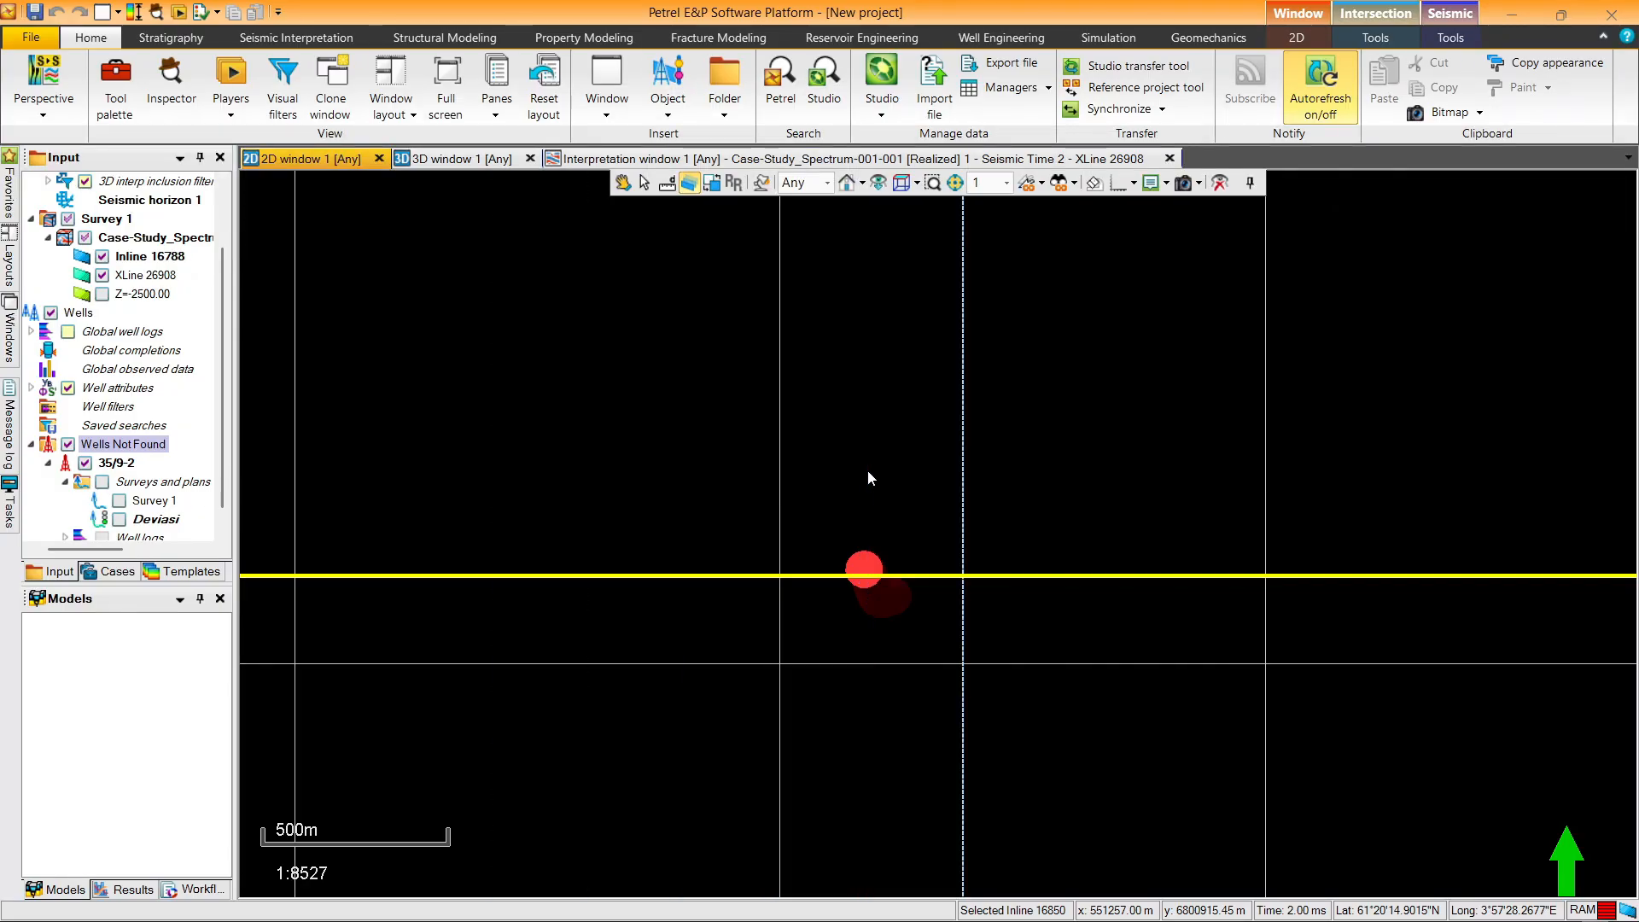
{"action": "key", "text": "Page_Down"}
{"action": "left_click_drag", "start_coordinate": [870, 471], "coordinate": [879, 471]}
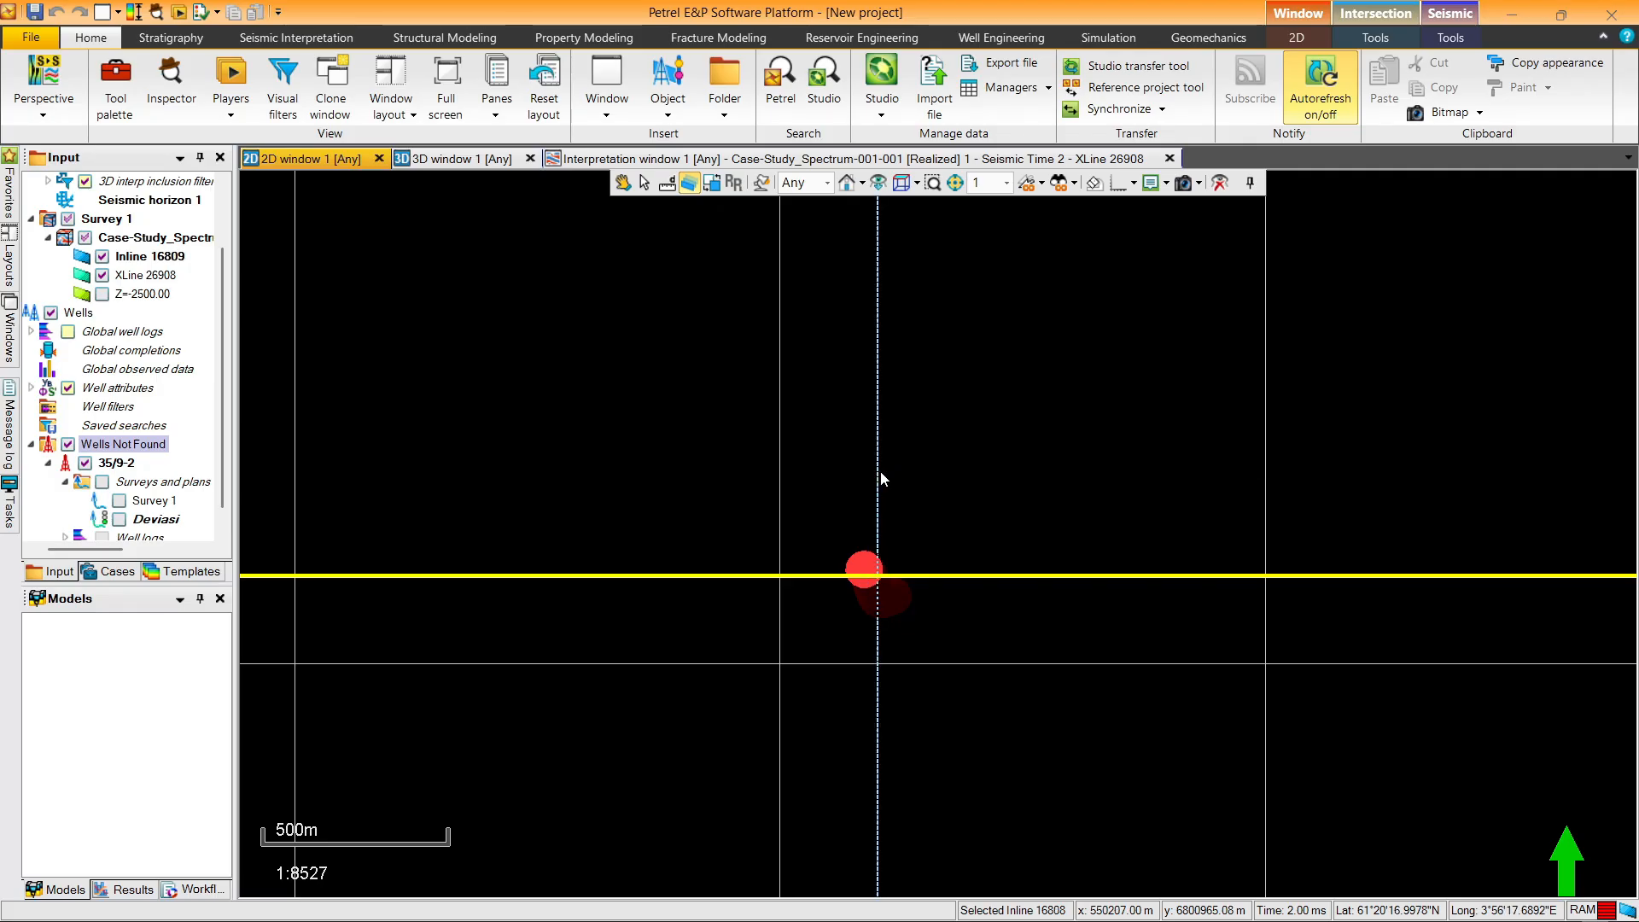
Step: Examine how the repositioned inline and crossline sections intersect at well 35/9-2 in the 3D window
{"action": "left_click", "coordinate": [622, 183]}
{"action": "scroll", "coordinate": [783, 384], "scroll_direction": "down", "scroll_amount": 6}
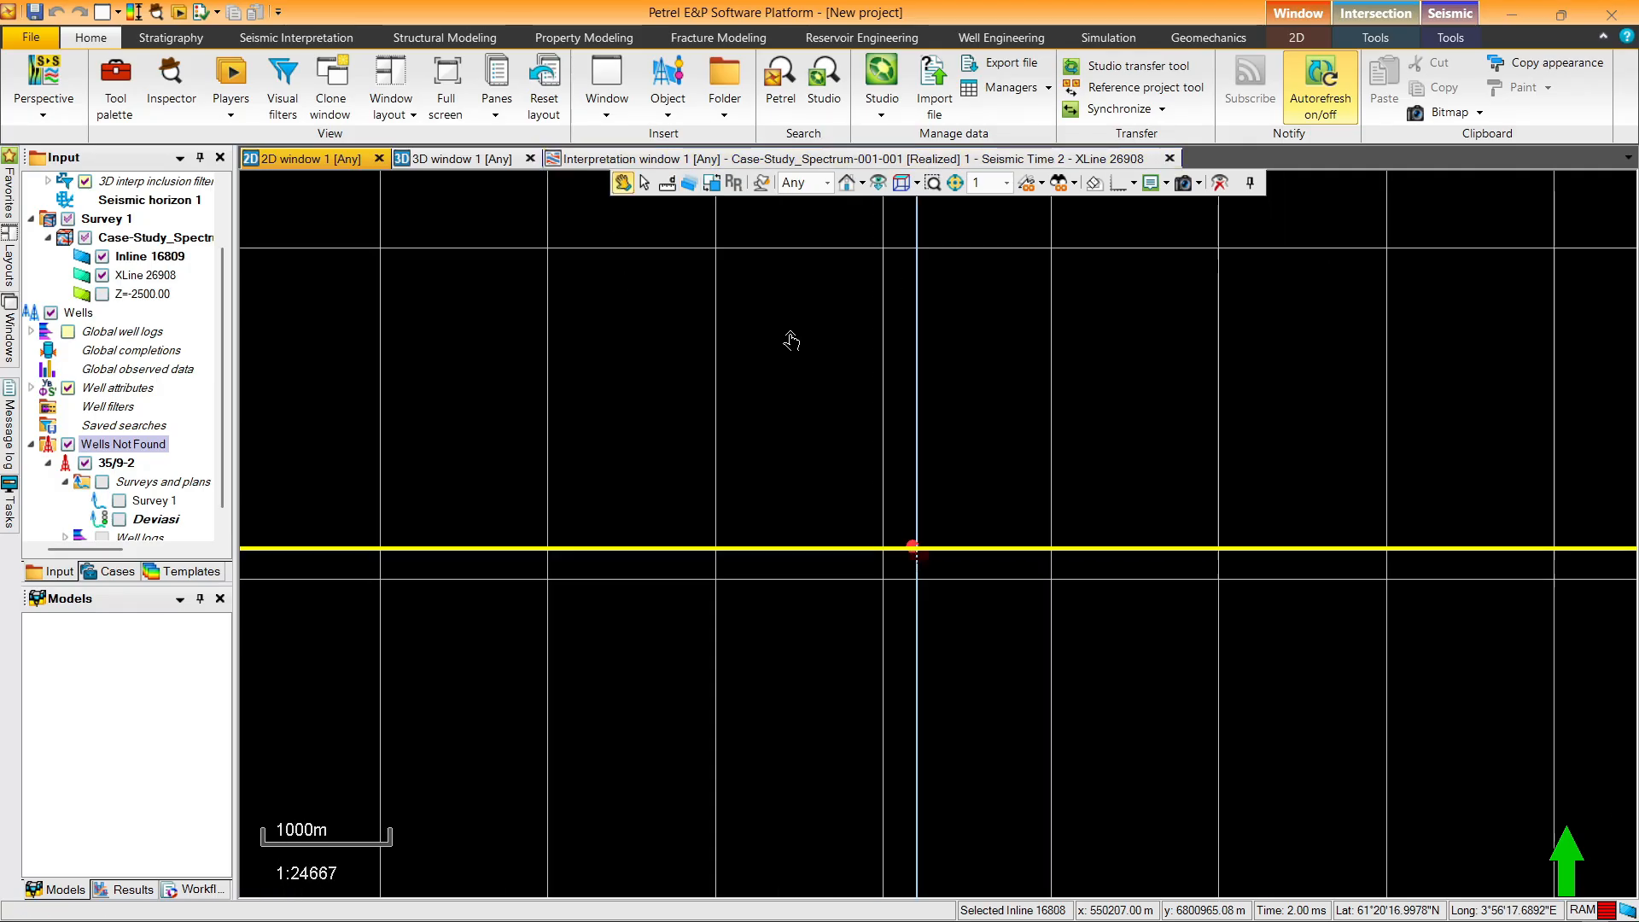
{"action": "left_click", "coordinate": [461, 159]}
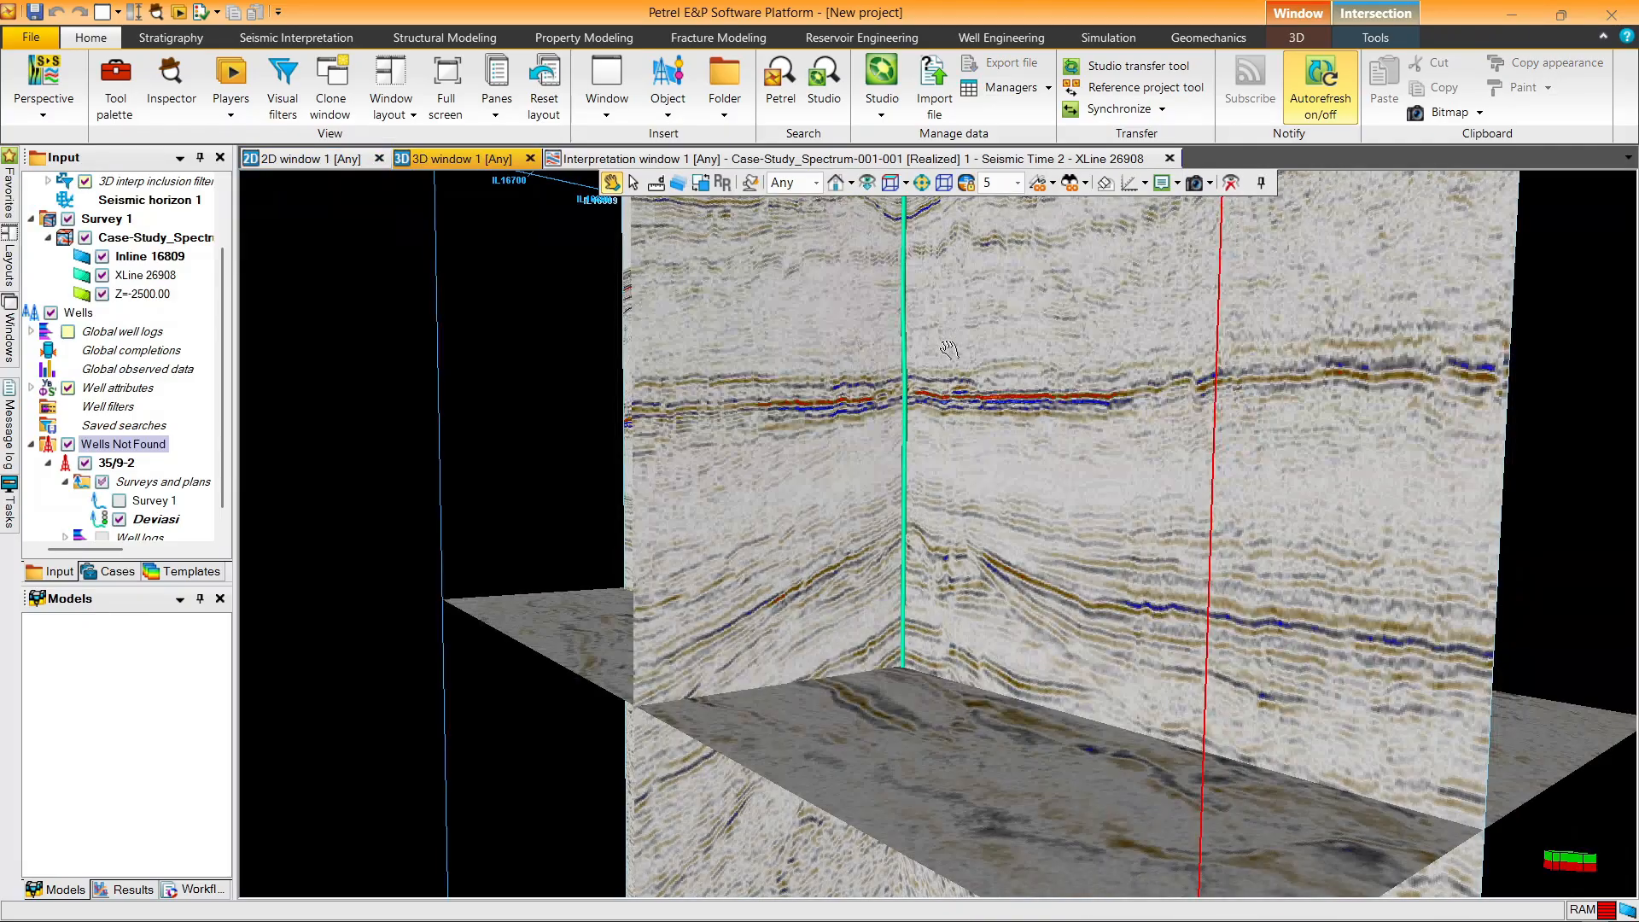
{"action": "scroll", "coordinate": [948, 522], "scroll_direction": "up", "scroll_amount": 3}
{"action": "left_click_drag", "start_coordinate": [948, 523], "coordinate": [854, 410]}
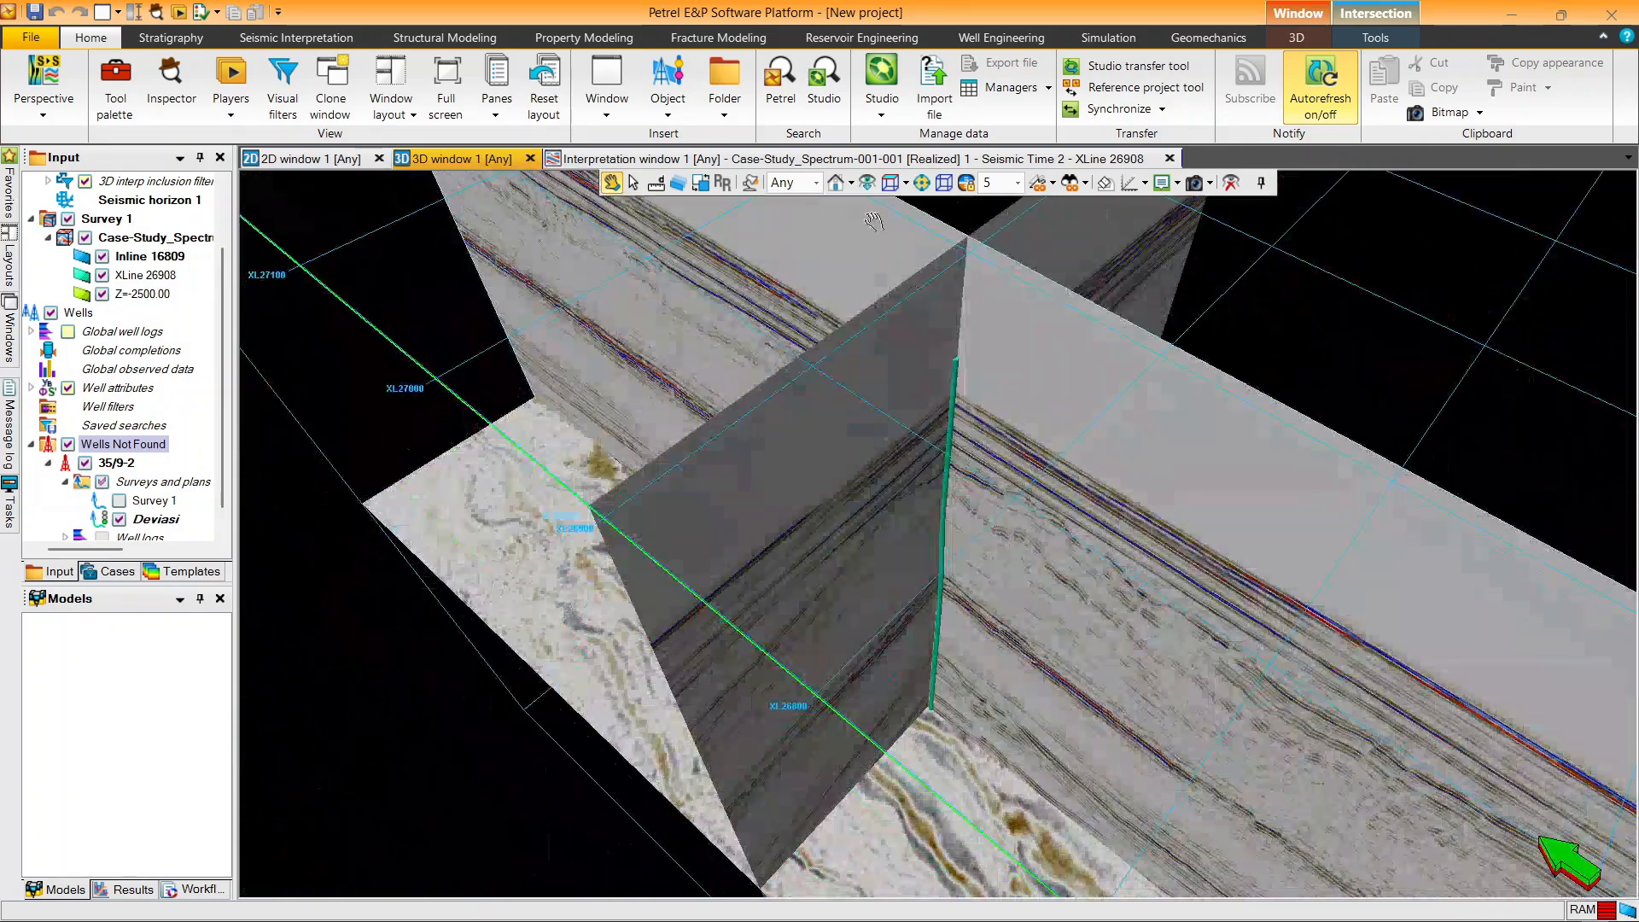
Step: Display the Wells Not Found folder over the XLine 26908 section in the interpretation window
{"action": "left_click", "coordinate": [862, 156]}
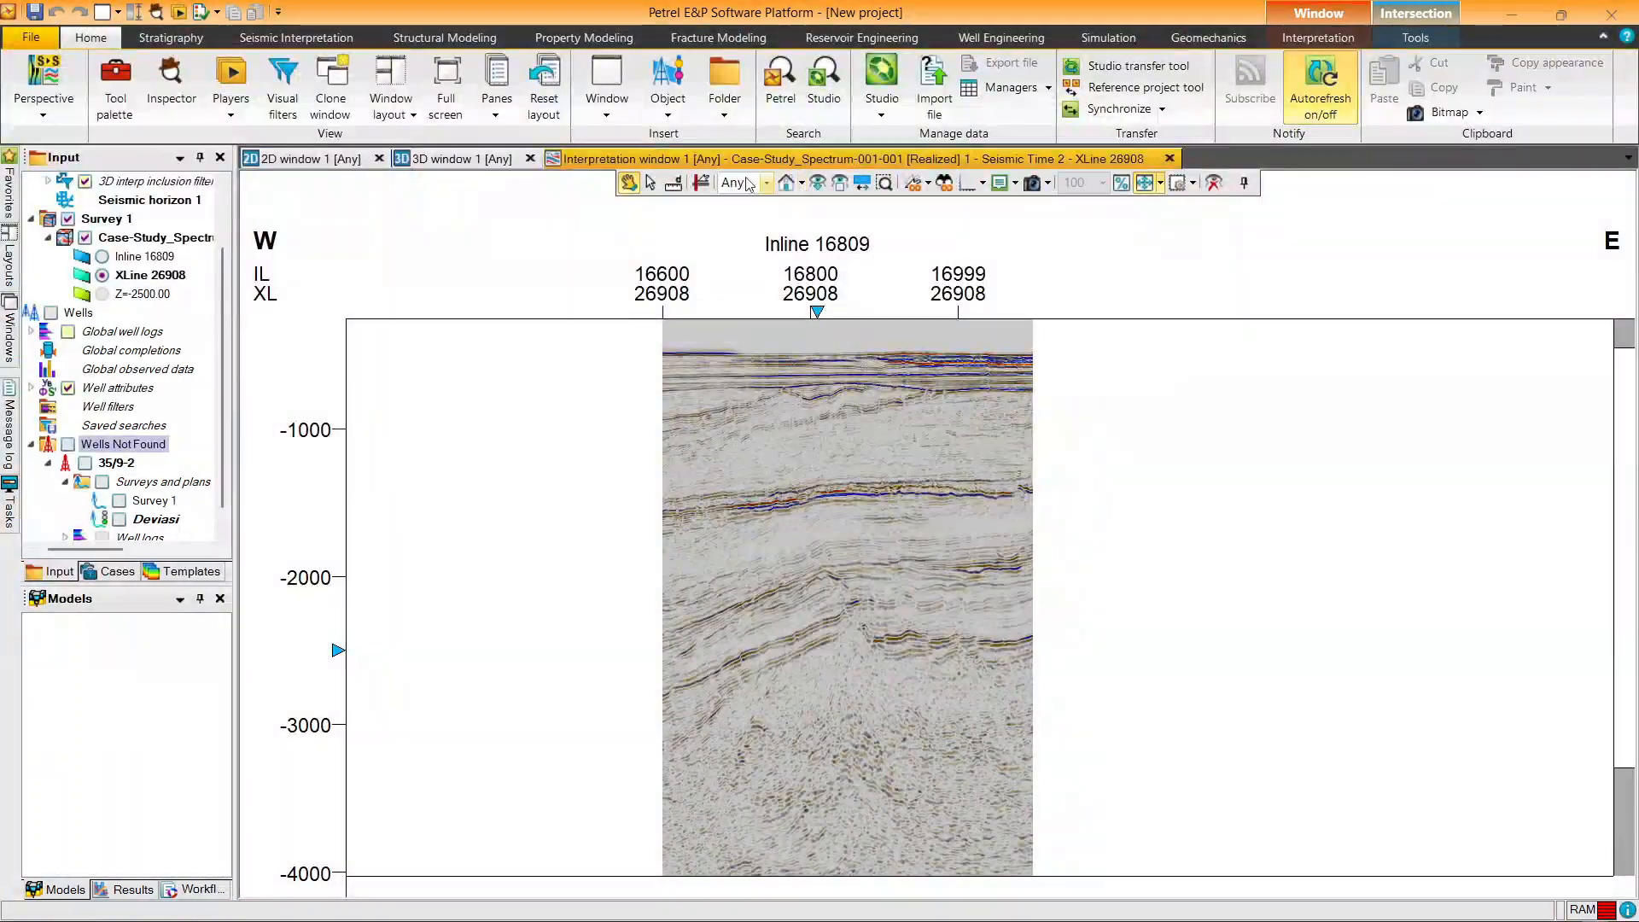
{"action": "left_click", "coordinate": [67, 444]}
{"action": "left_click_drag", "start_coordinate": [876, 404], "coordinate": [897, 452]}
{"action": "scroll", "coordinate": [893, 439], "scroll_direction": "up", "scroll_amount": 1}
{"action": "scroll", "coordinate": [893, 439], "scroll_direction": "down", "scroll_amount": 1}
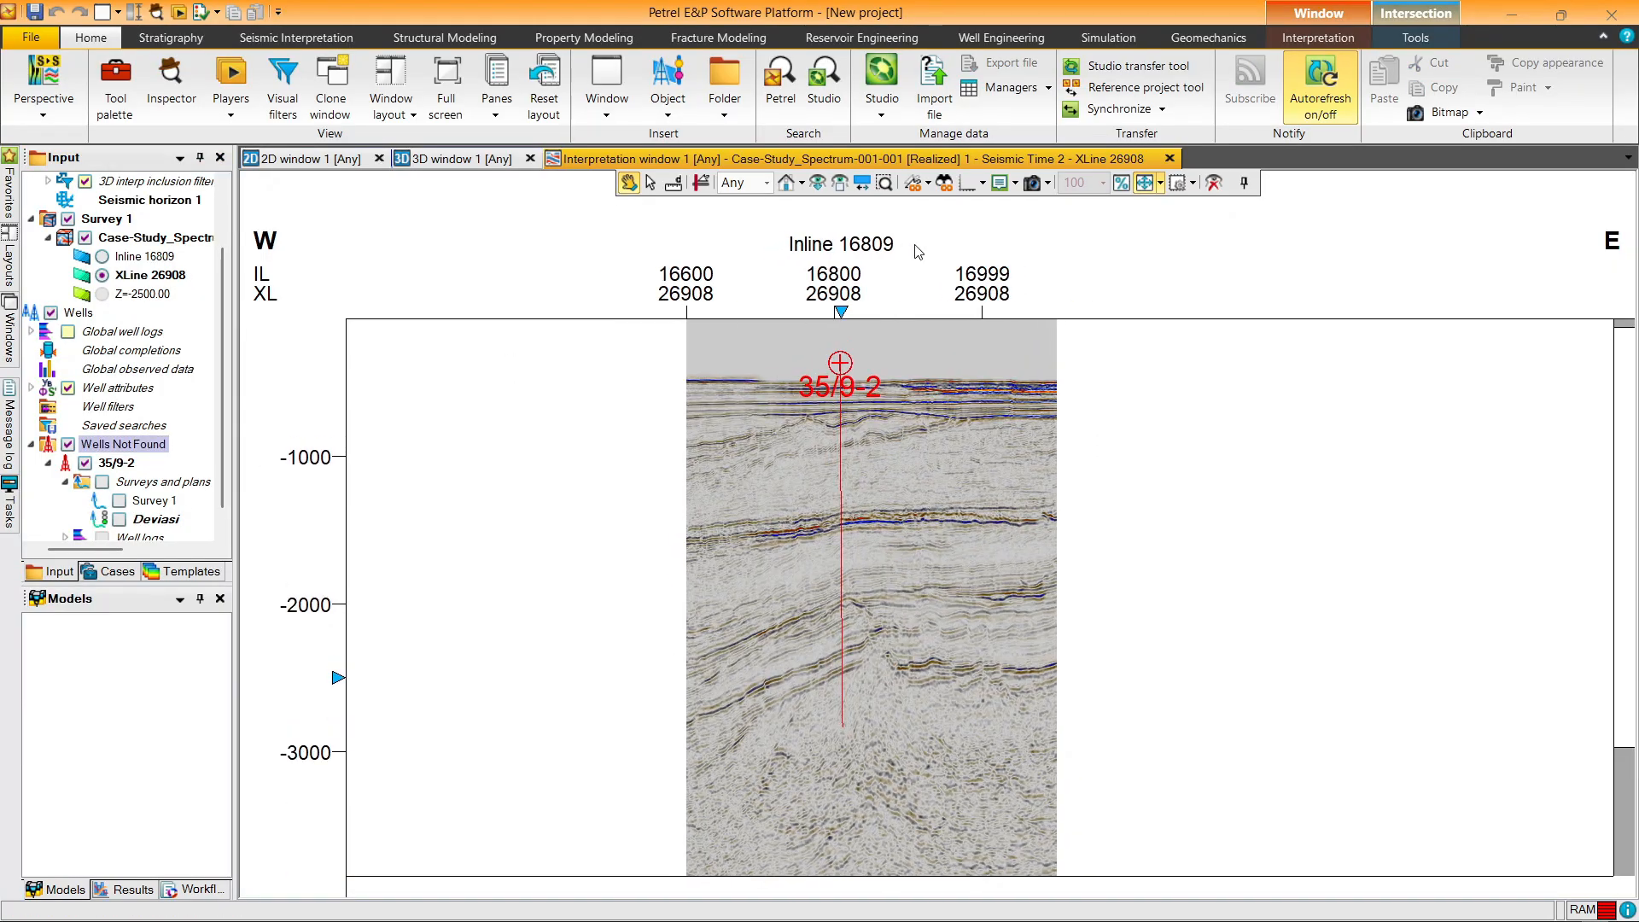
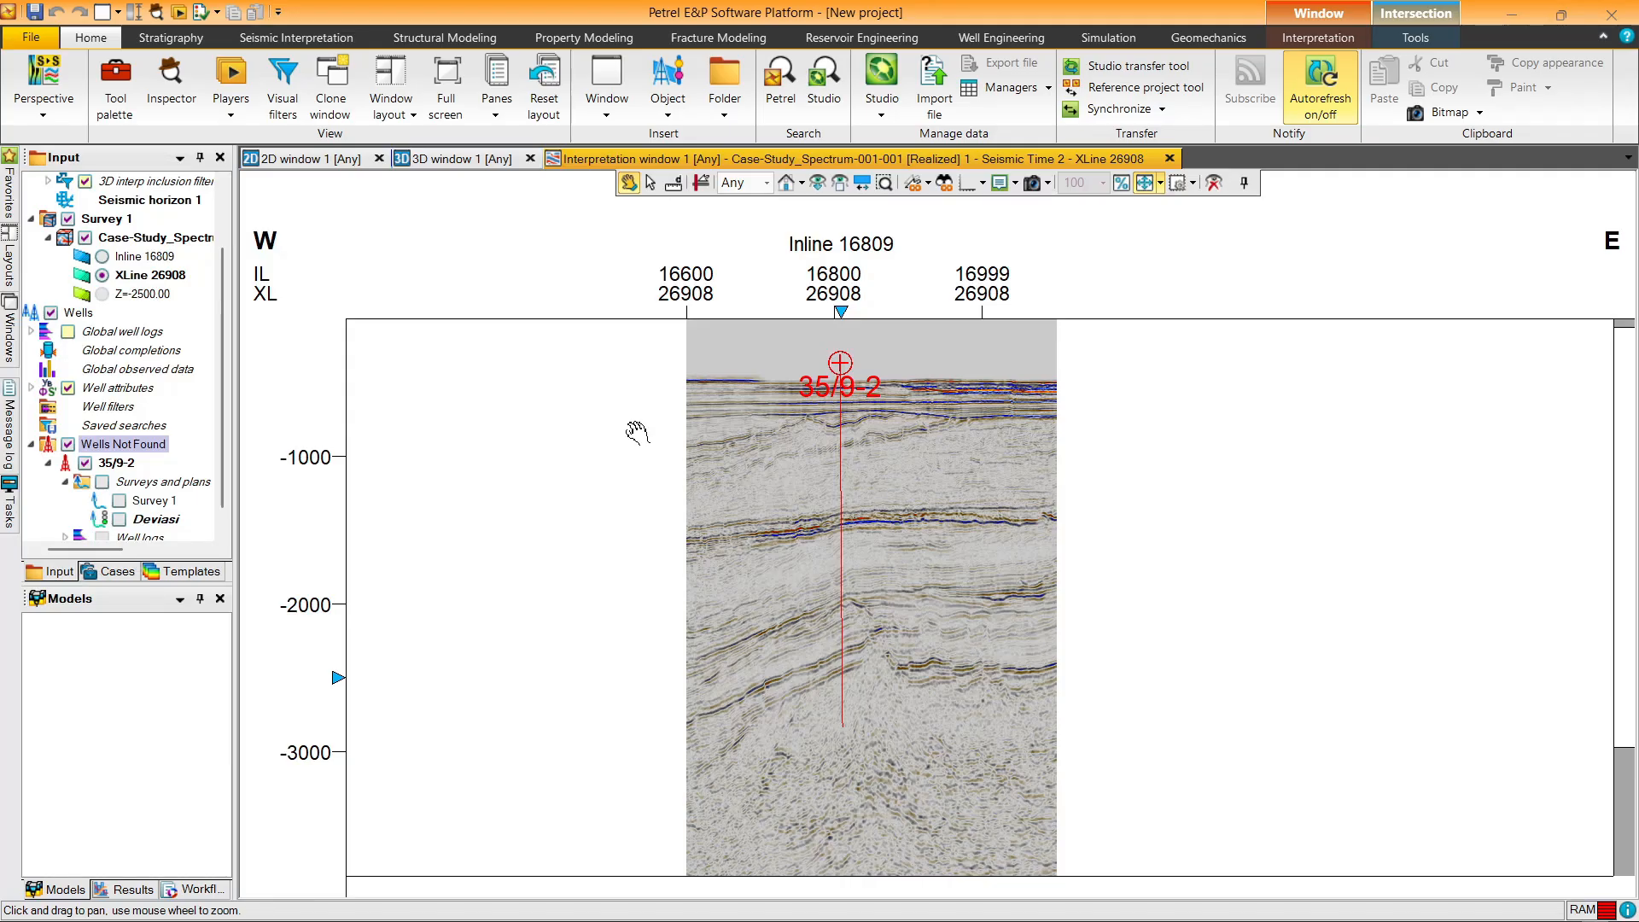
Step: Open 35_9_2_OWTIME.ASC for import into the Wells folder, using the Checkshots format (ASCII) file type
{"action": "left_click", "coordinate": [123, 467]}
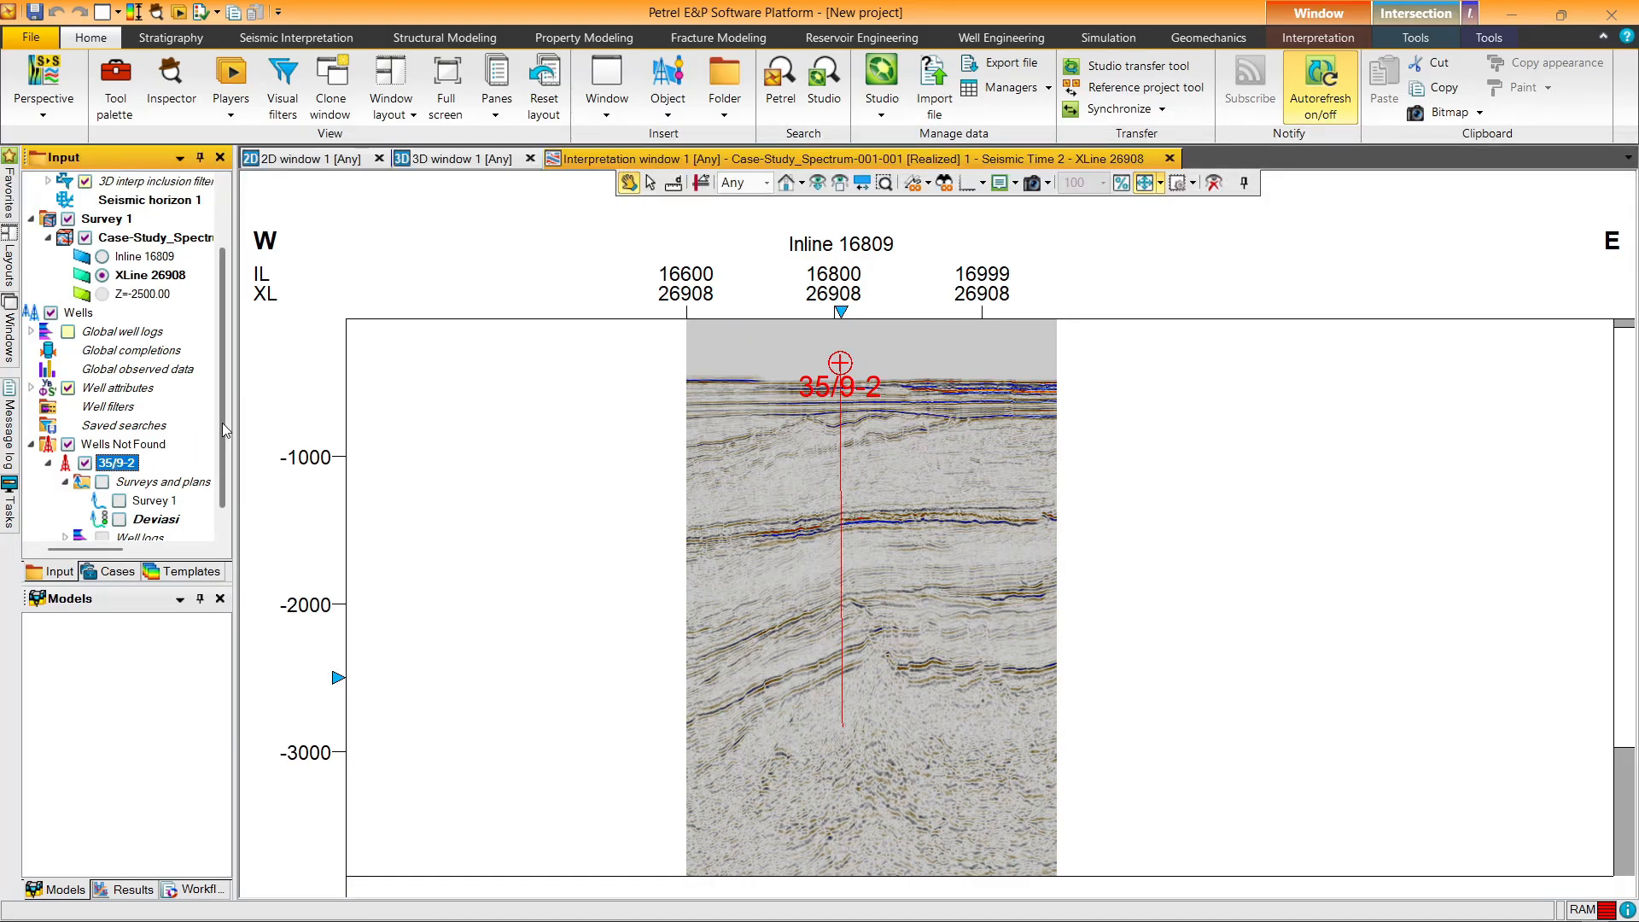
{"action": "scroll", "coordinate": [218, 430], "scroll_direction": "down", "scroll_amount": 1}
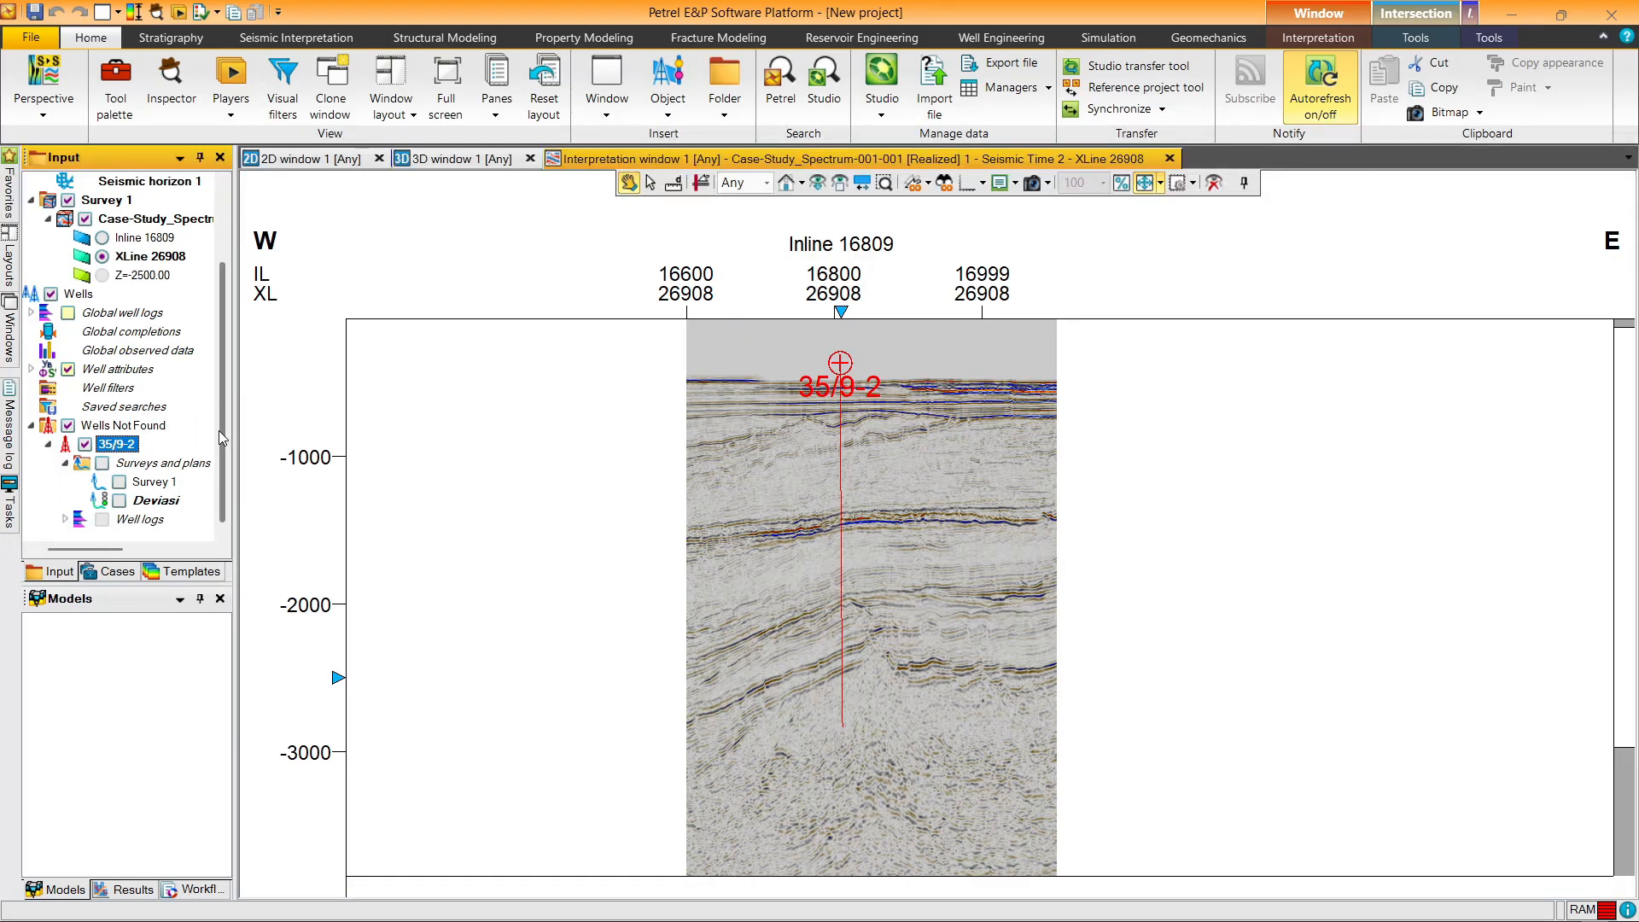
{"action": "right_click", "coordinate": [77, 295]}
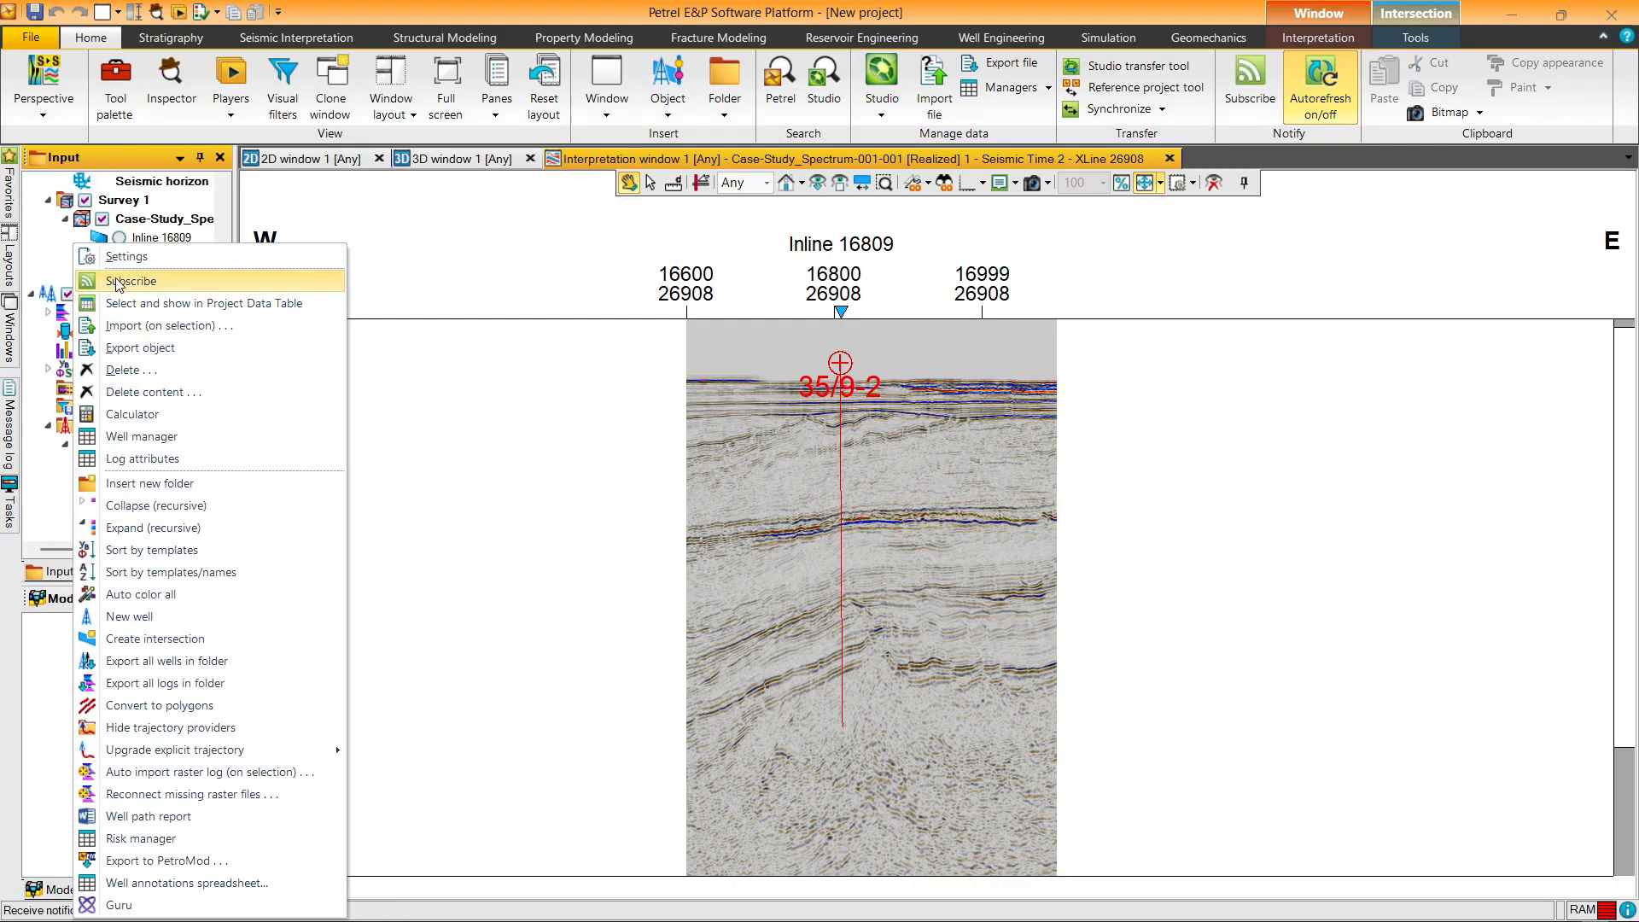
{"action": "left_click", "coordinate": [159, 327]}
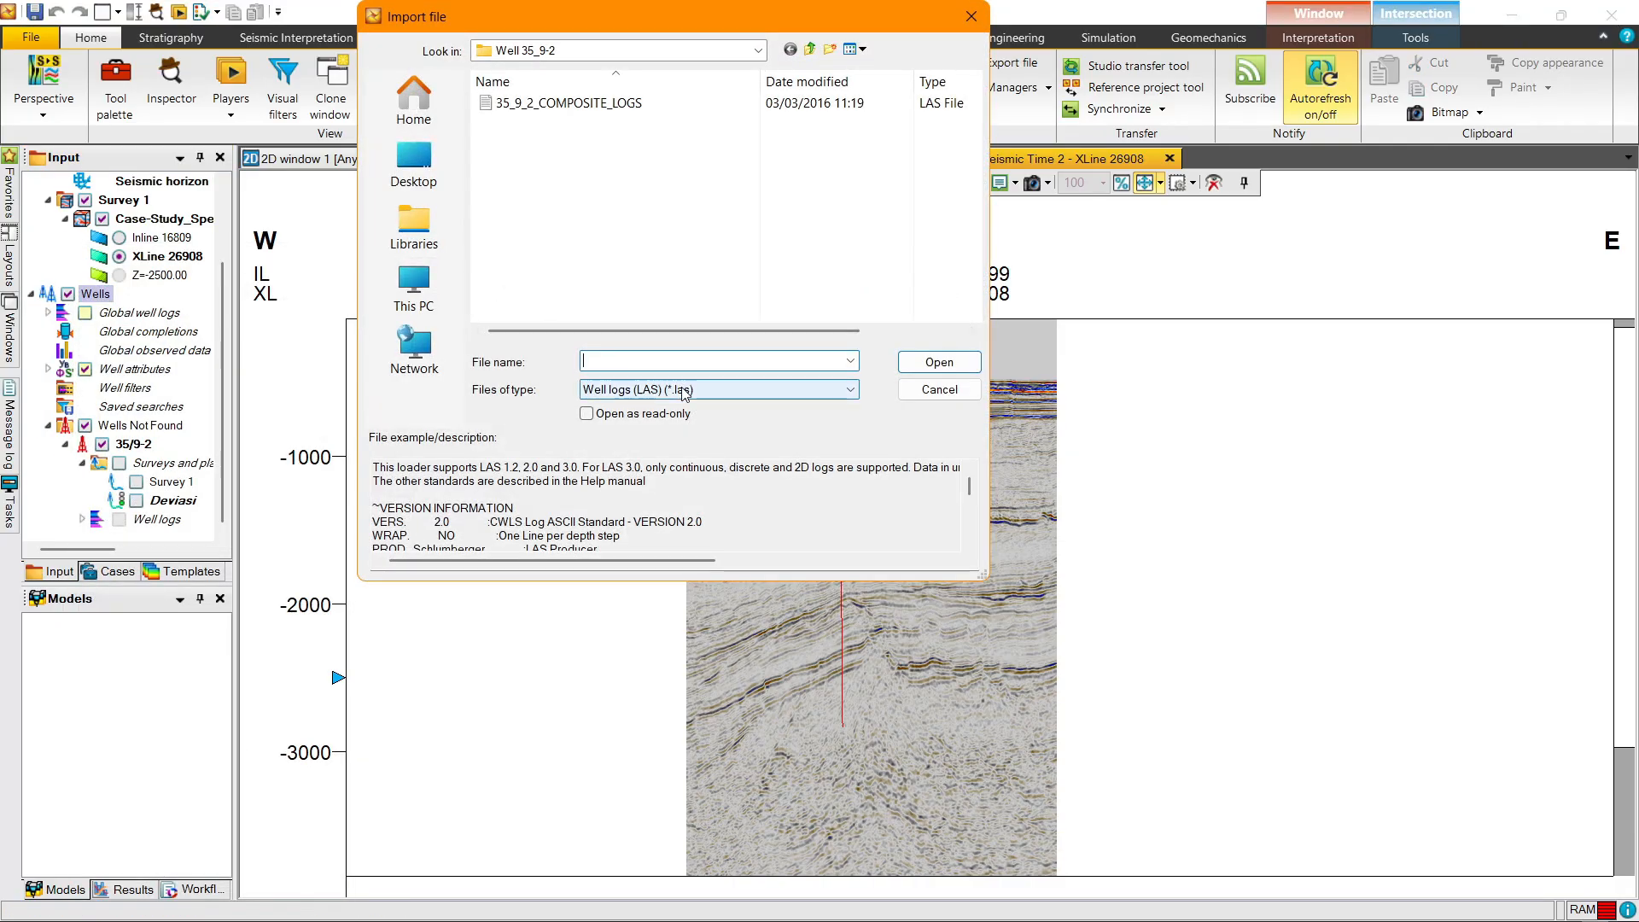
{"action": "left_click", "coordinate": [683, 391]}
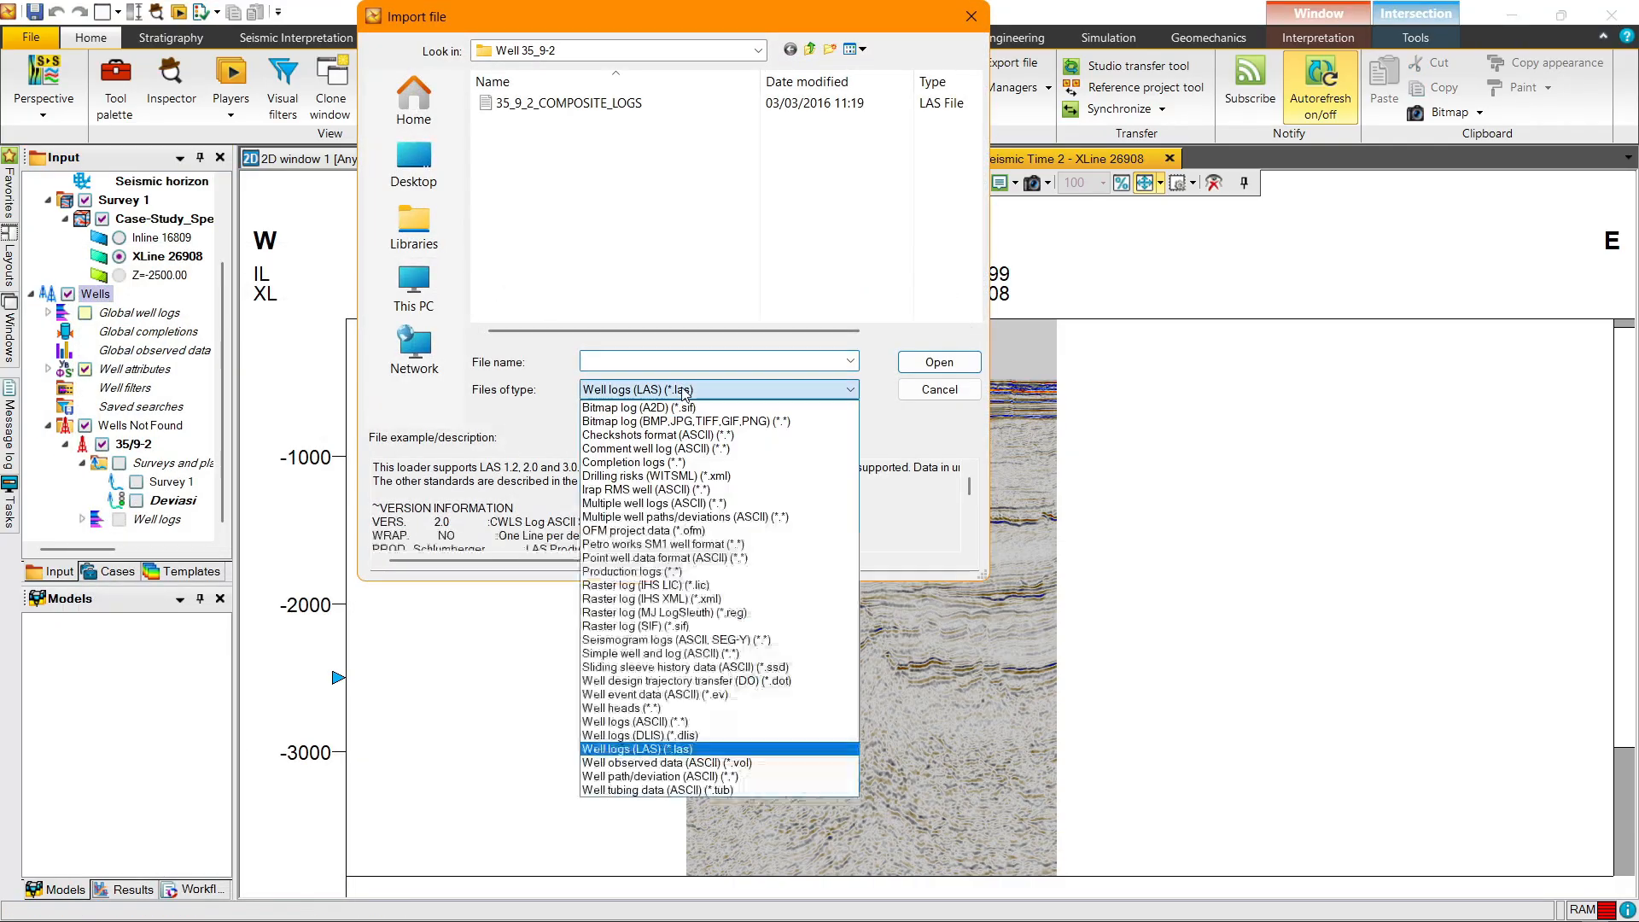
{"action": "left_click", "coordinate": [680, 435]}
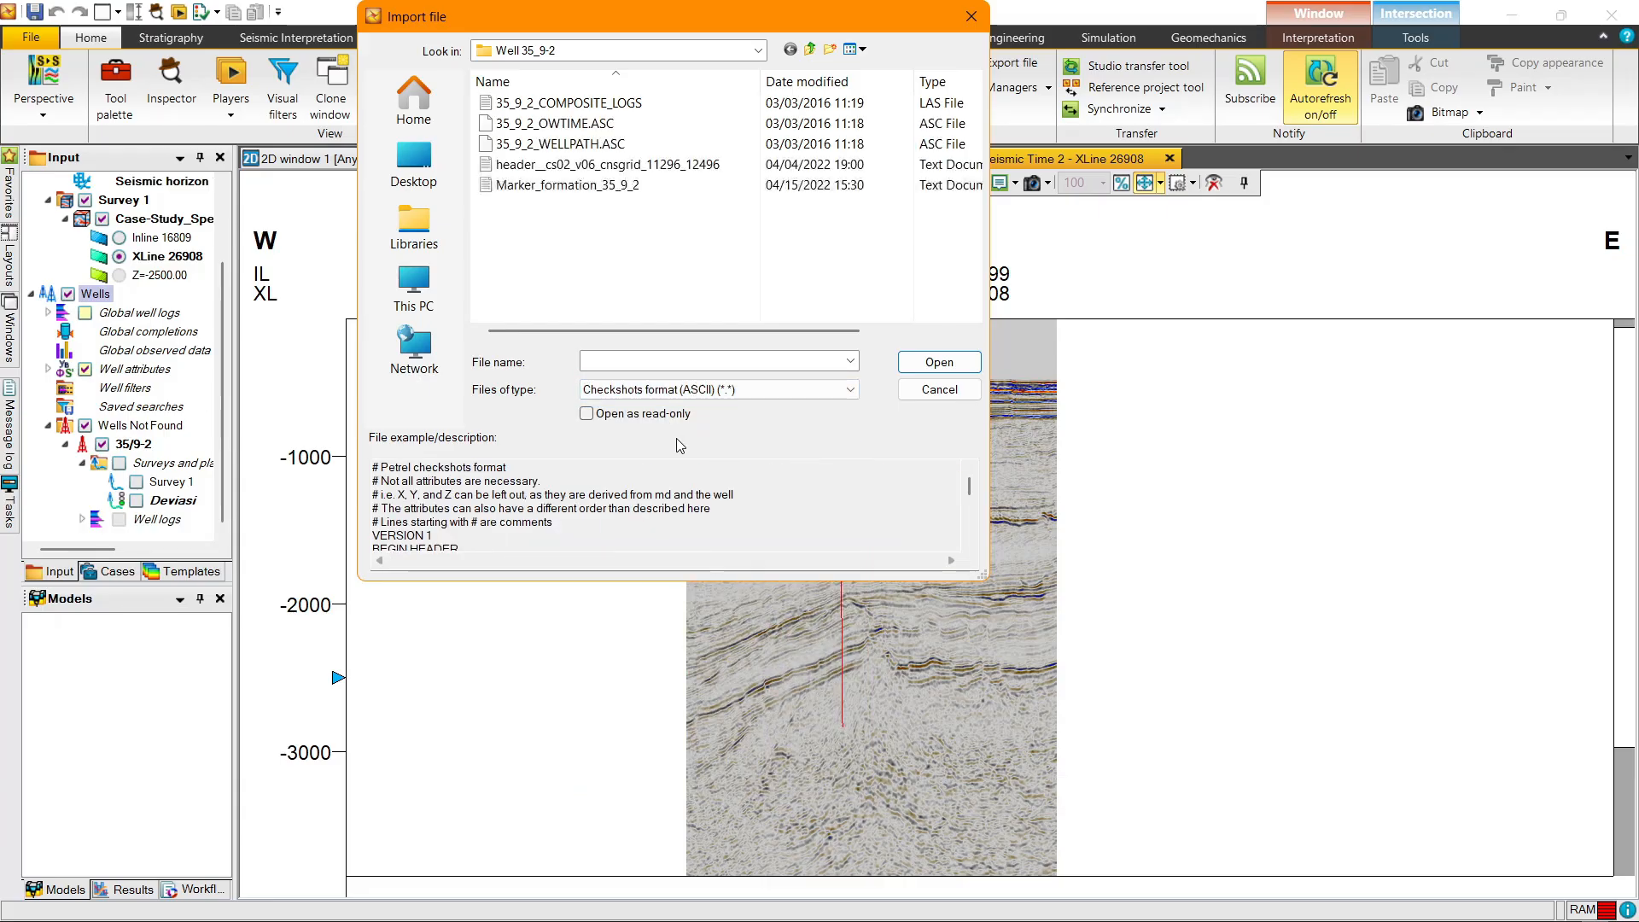
{"action": "left_click", "coordinate": [602, 126]}
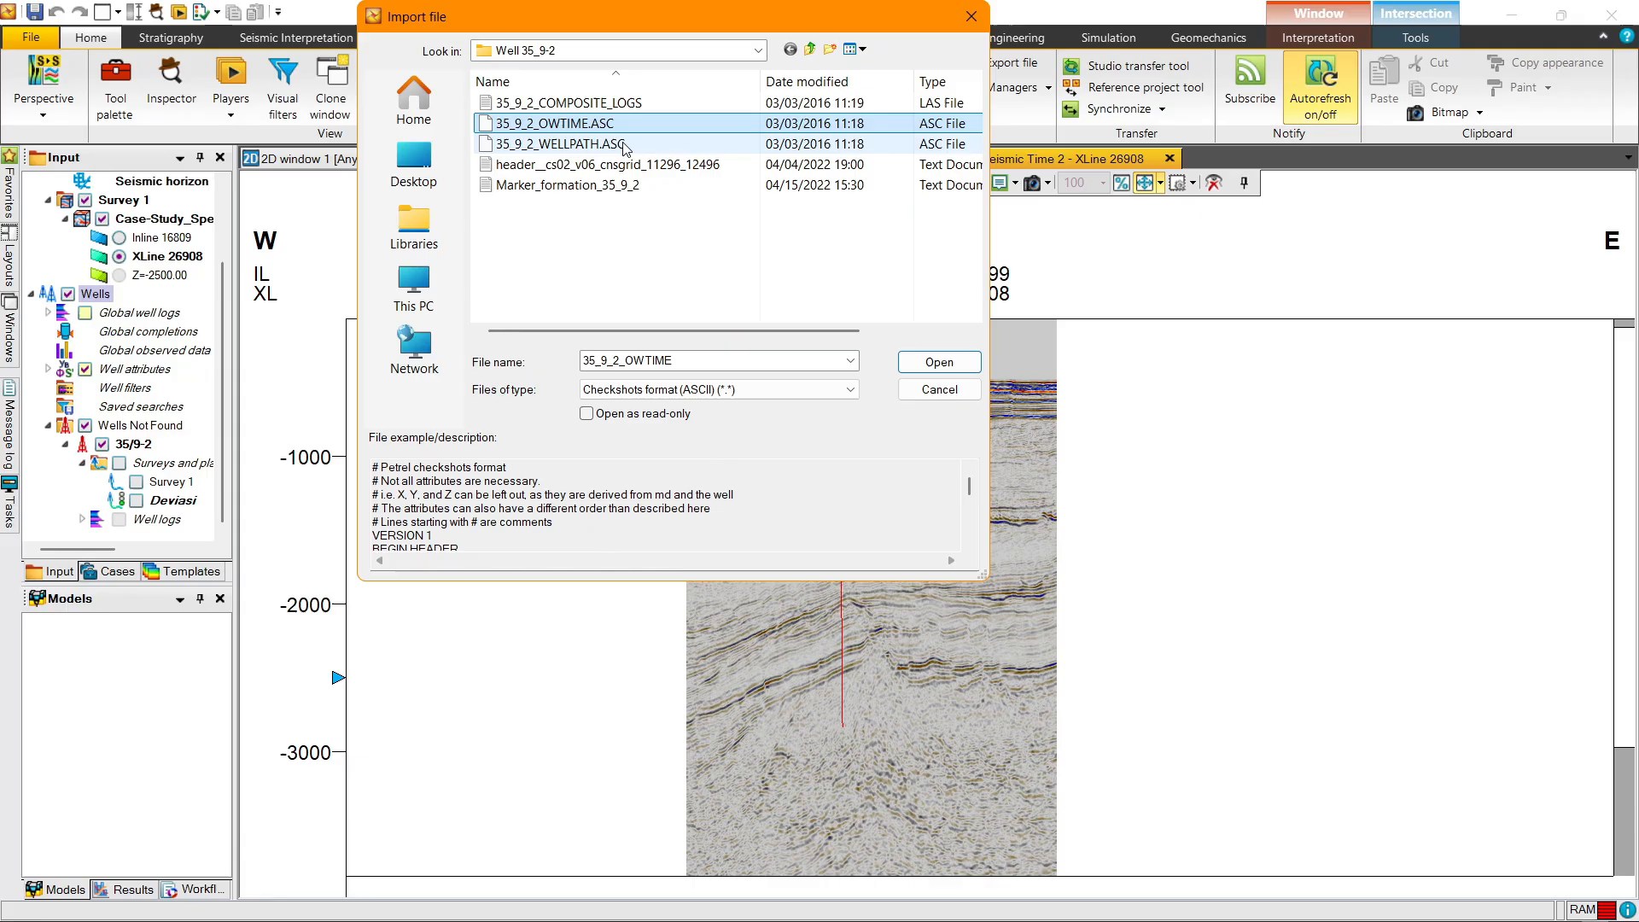
{"action": "left_click", "coordinate": [939, 363]}
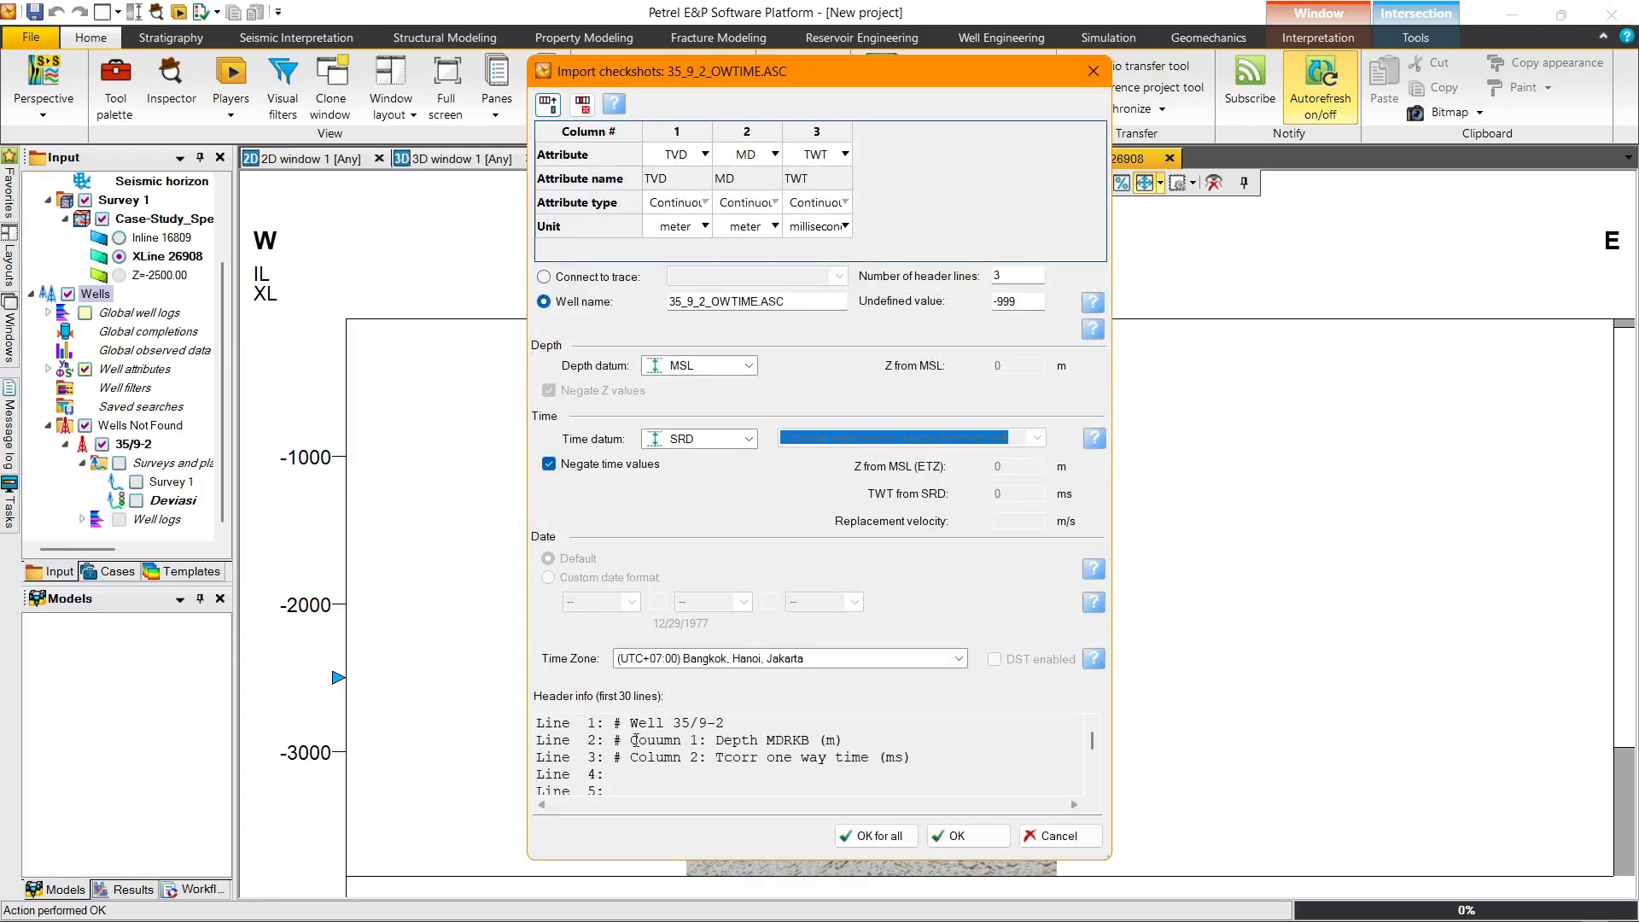
Step: Replace all default columns in the checkshot import settings with two new columns, matching the file header
{"action": "left_click_drag", "start_coordinate": [634, 740], "coordinate": [688, 766]}
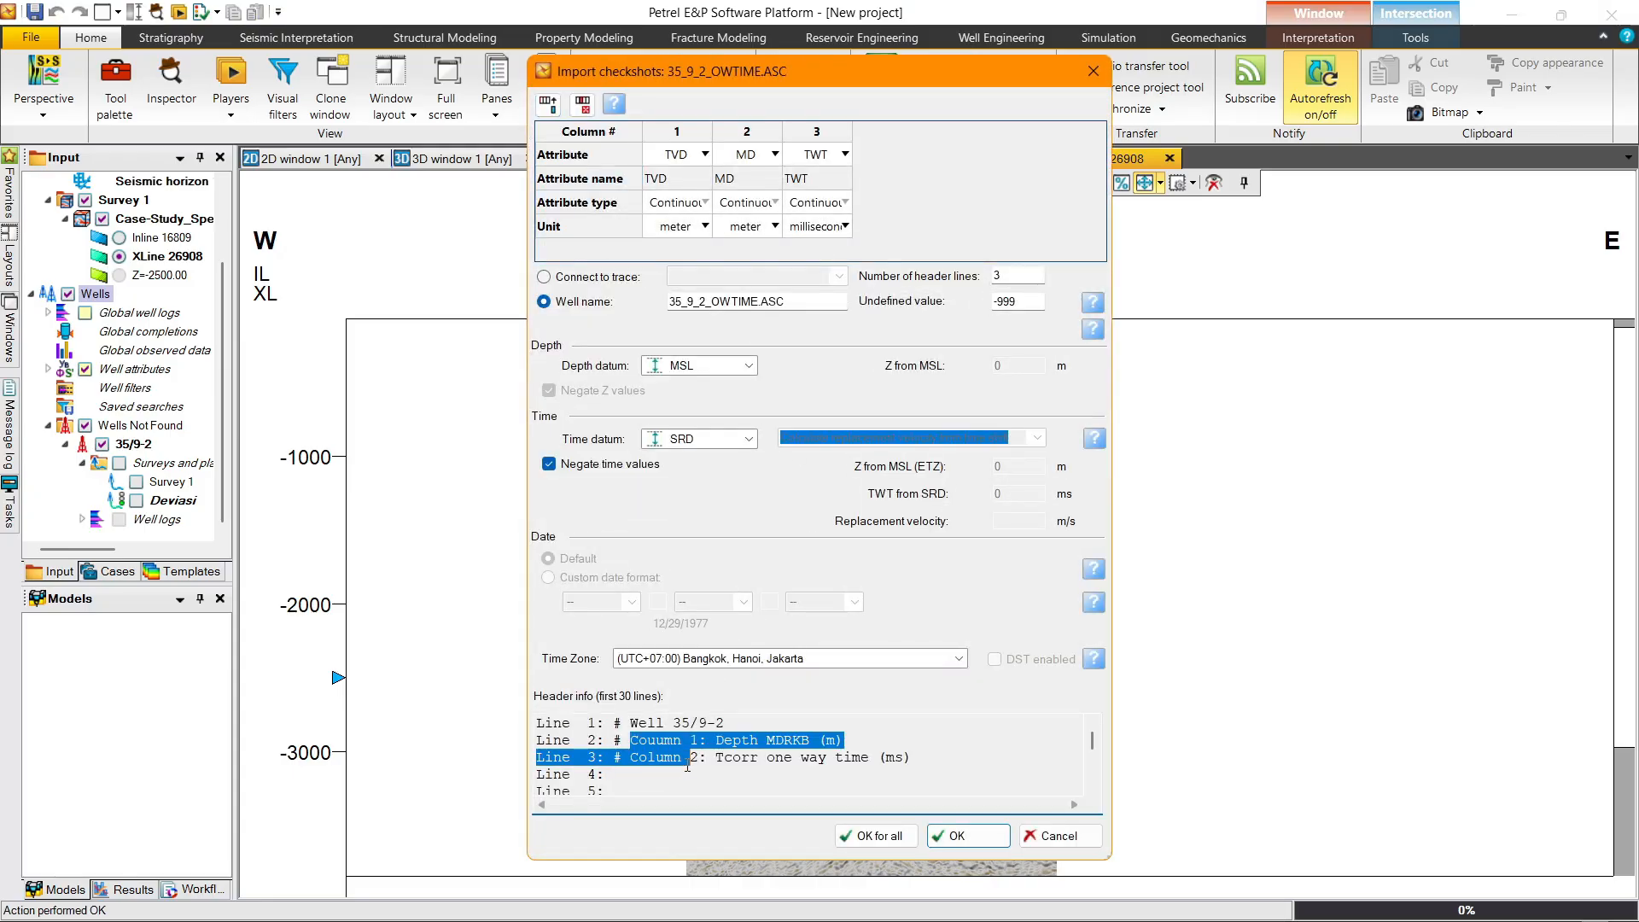
{"action": "left_click", "coordinate": [591, 134]}
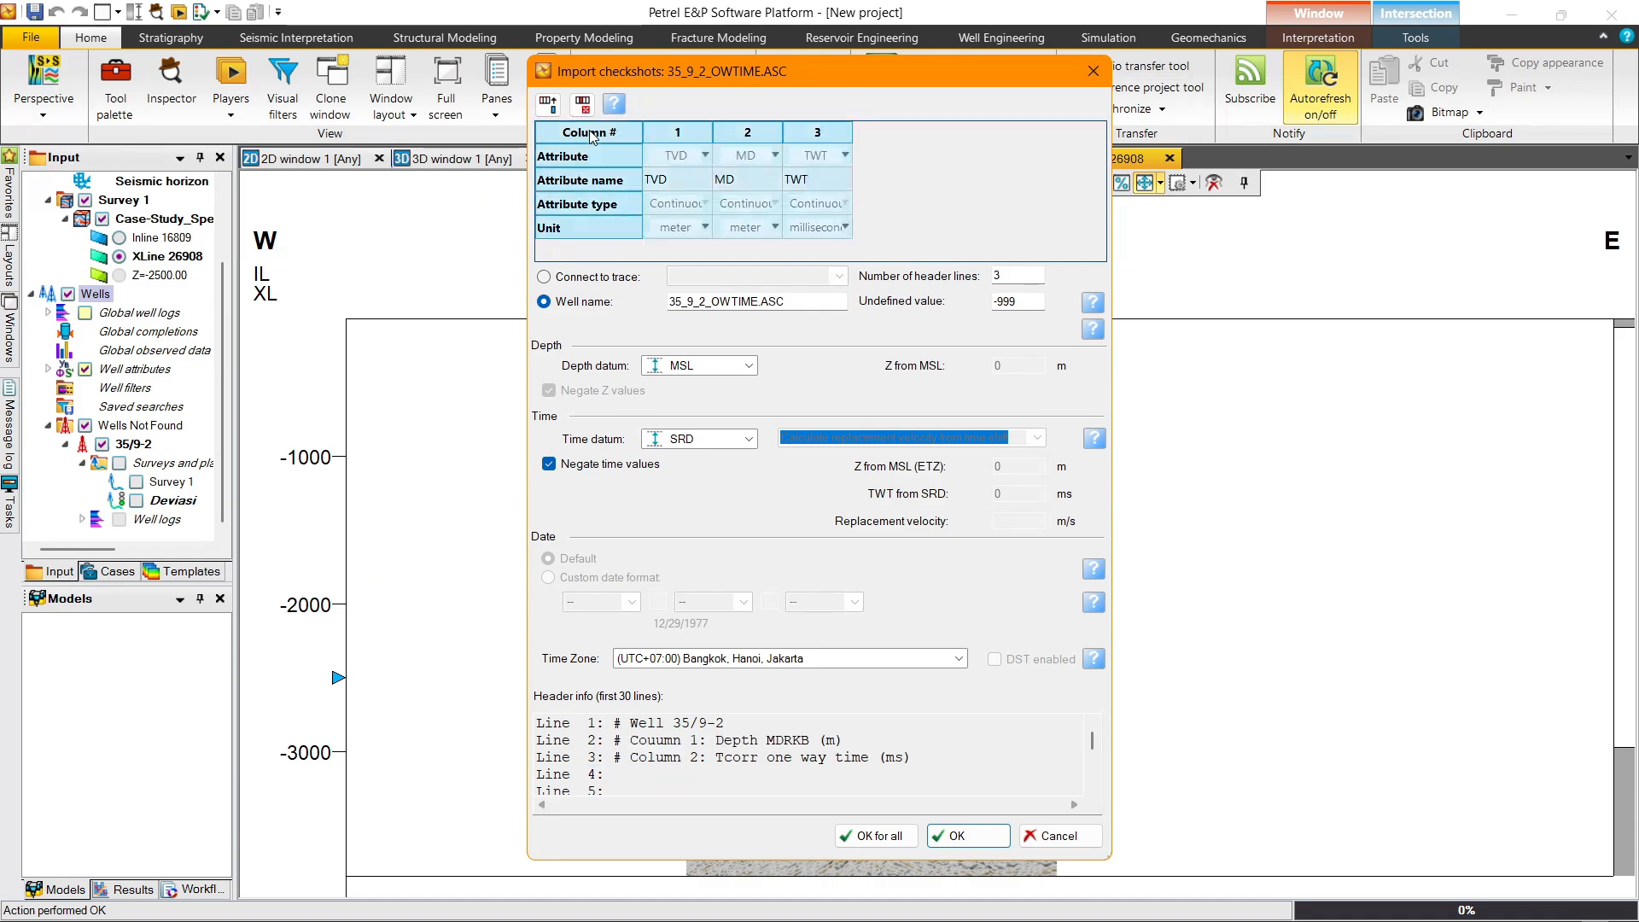
{"action": "left_click", "coordinate": [584, 103]}
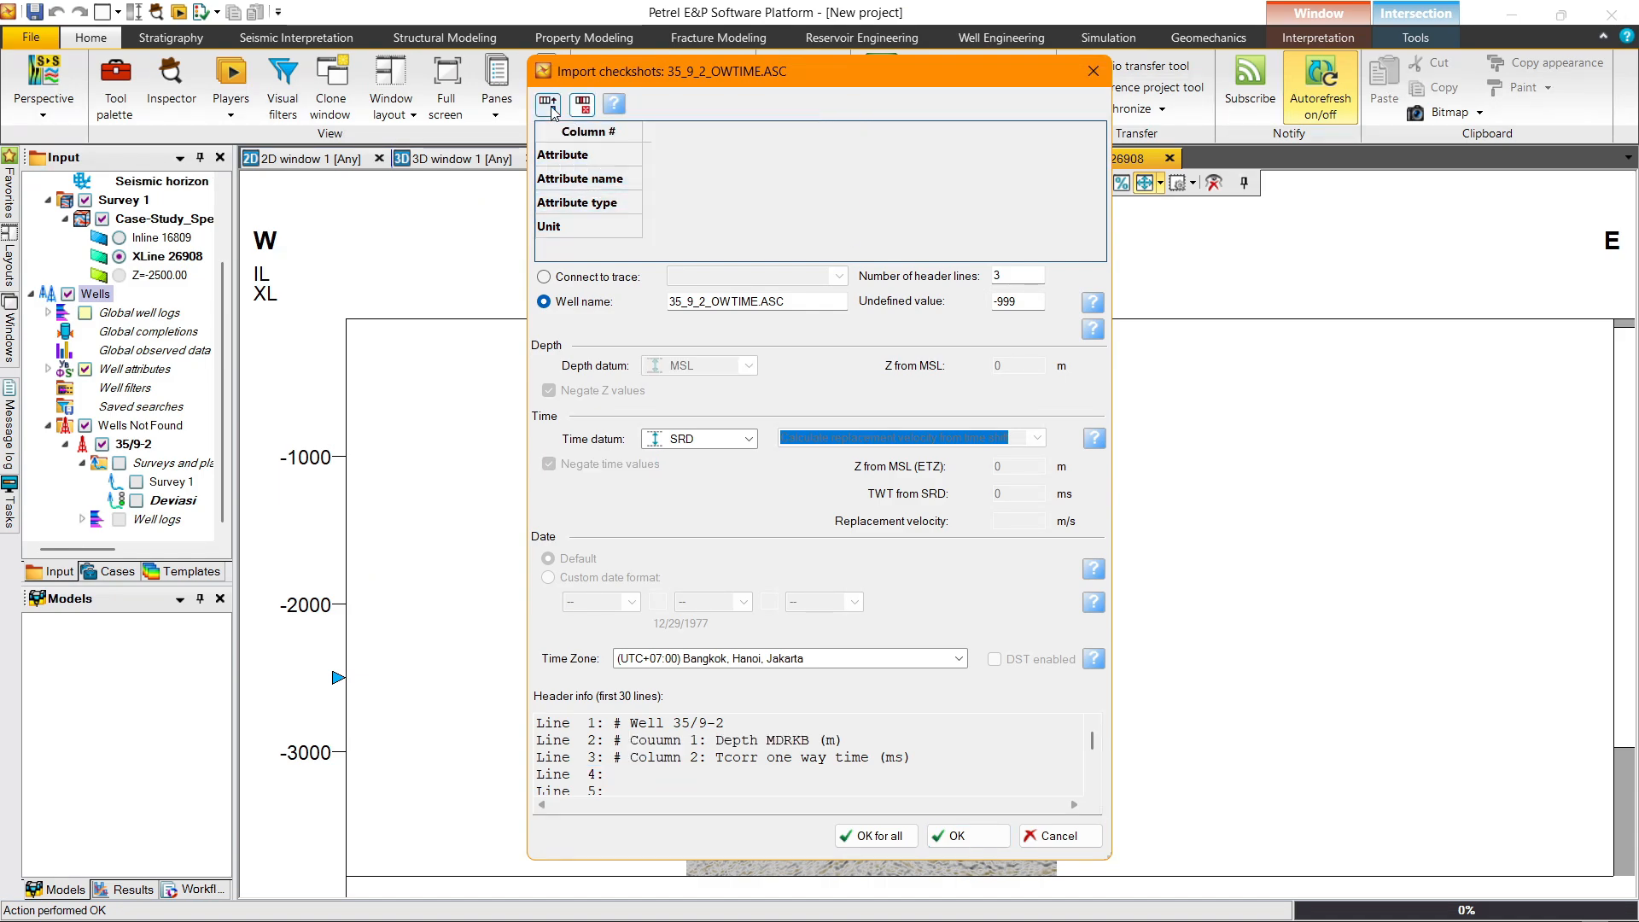
{"action": "left_click", "coordinate": [550, 105]}
{"action": "left_click", "coordinate": [551, 105]}
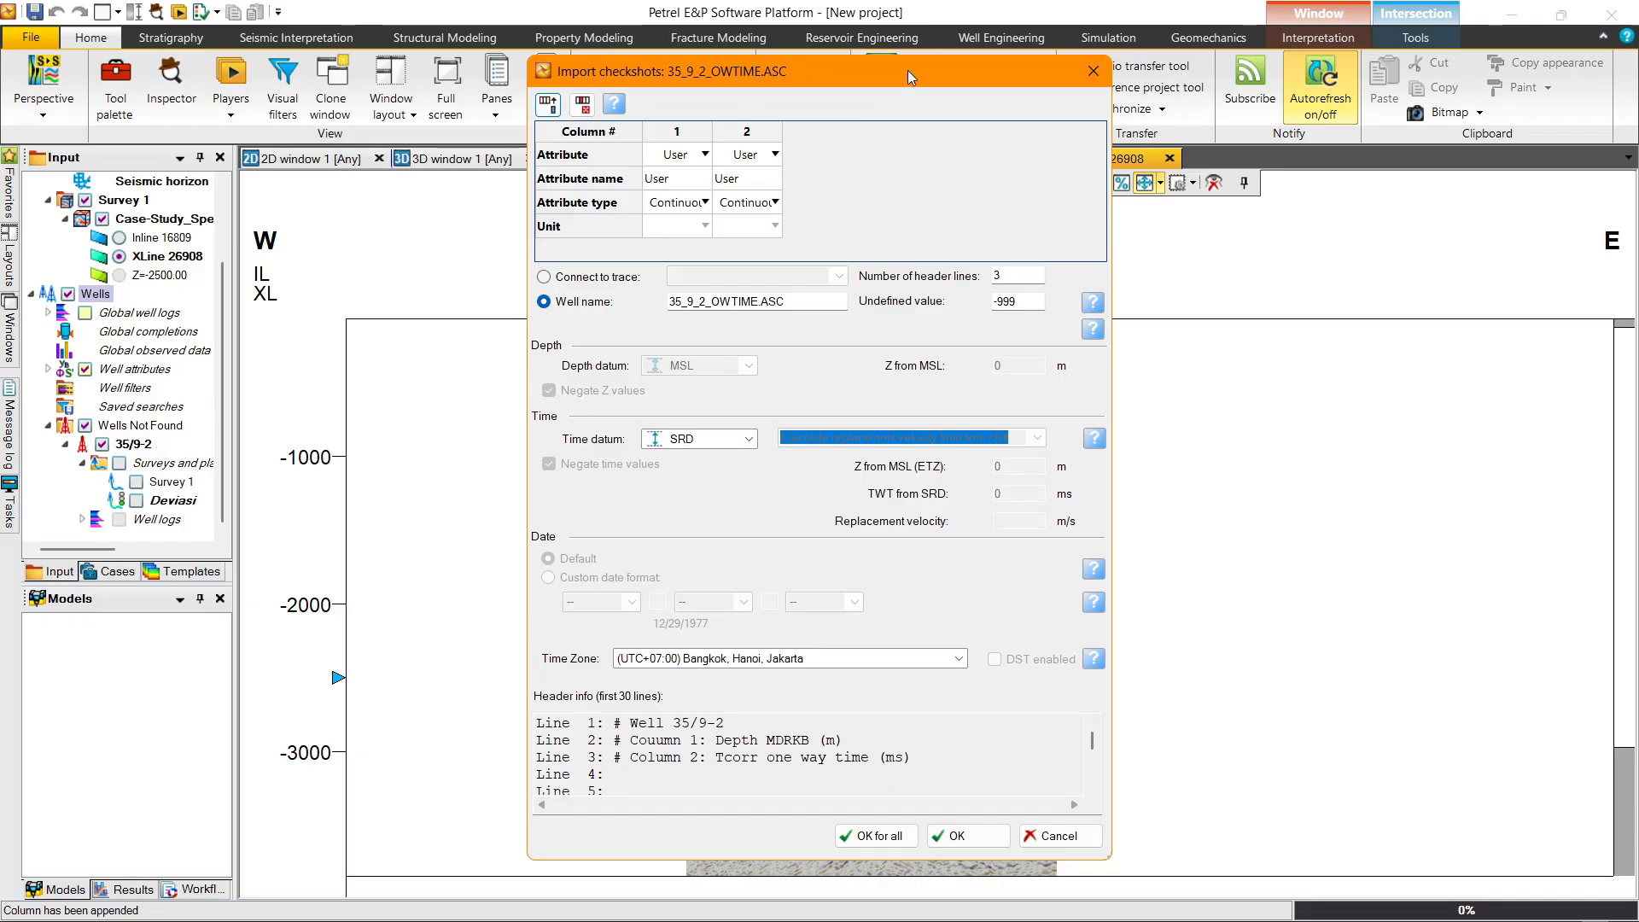
{"action": "left_click_drag", "start_coordinate": [764, 79], "coordinate": [927, 73]}
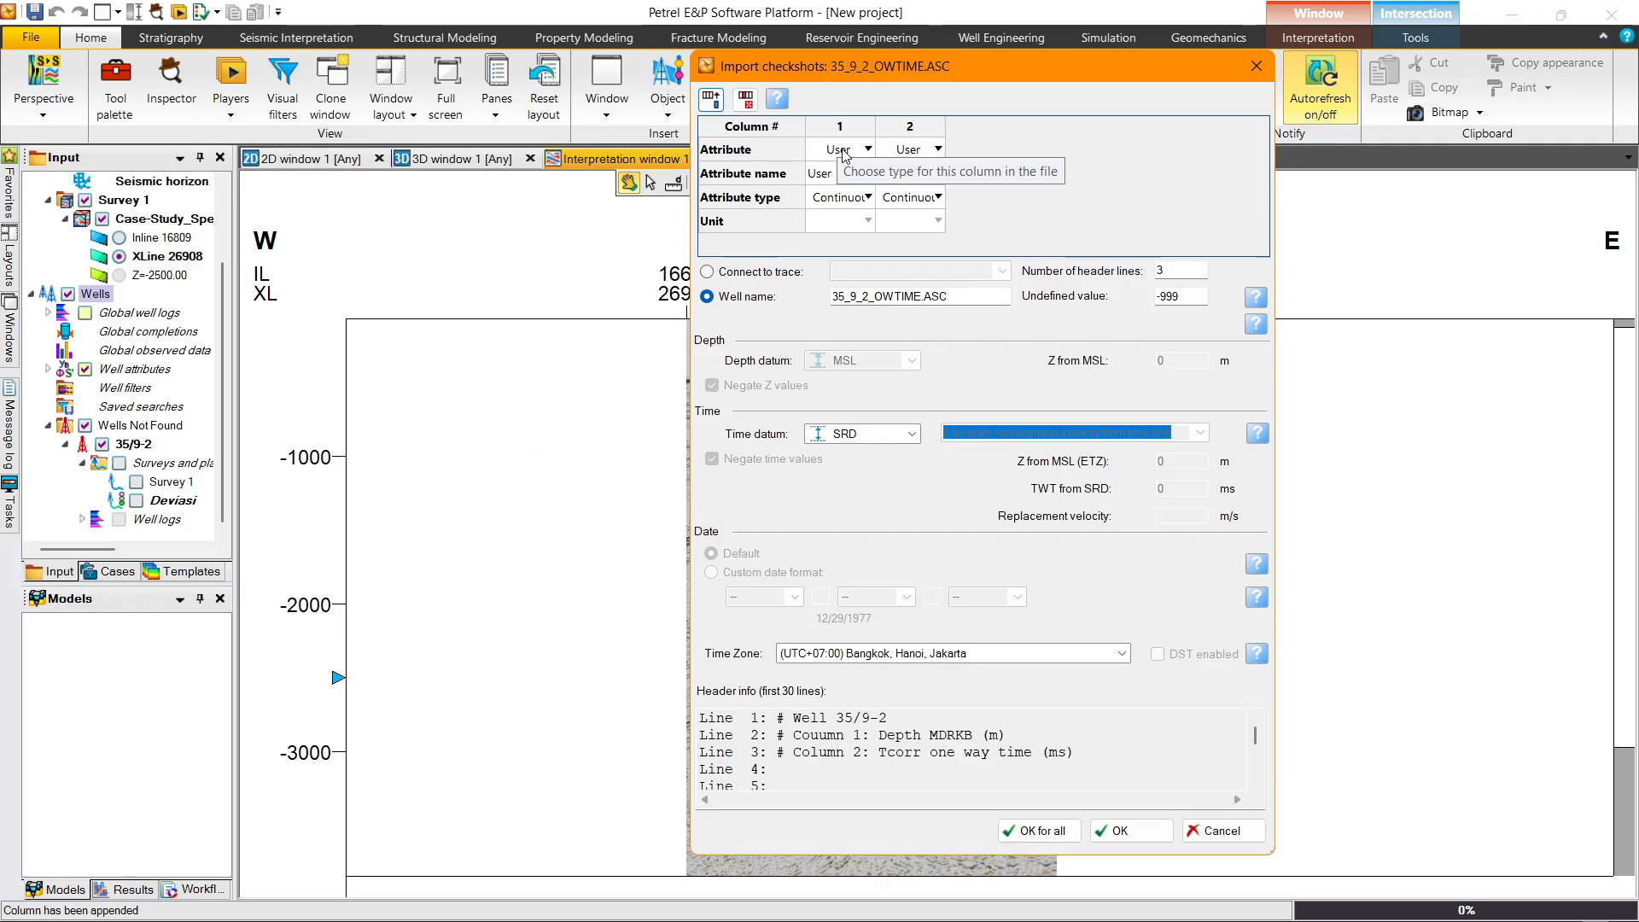
Step: Assign the MD attribute to checkshot column 1 and the OWT attribute to column 2
{"action": "left_click", "coordinate": [843, 150]}
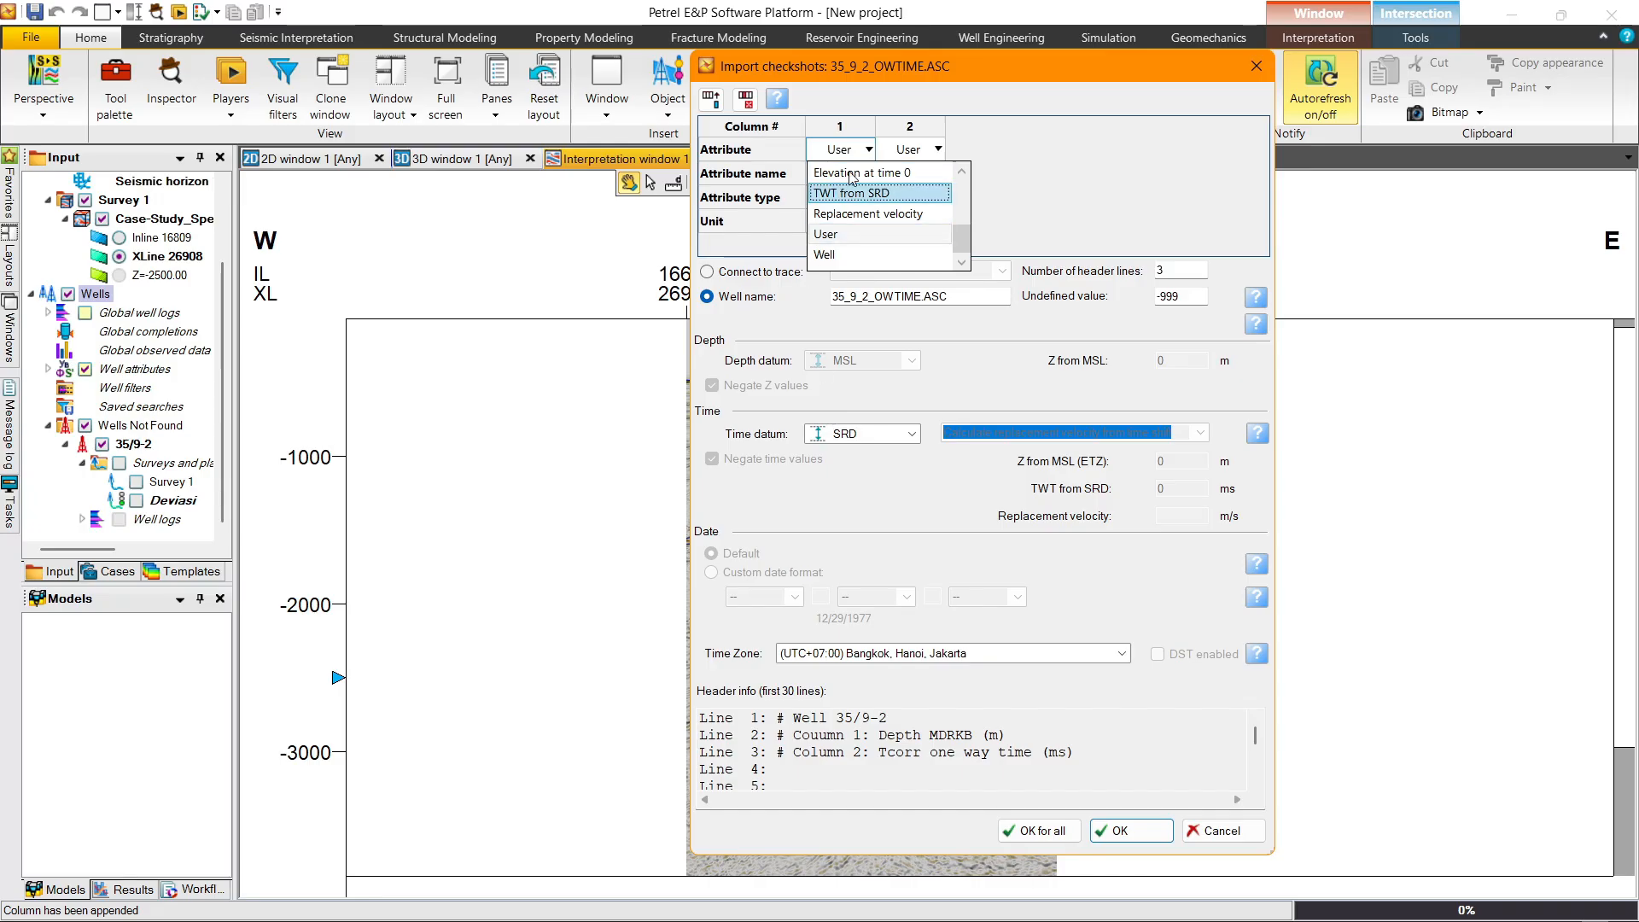
{"action": "left_click", "coordinate": [975, 247]}
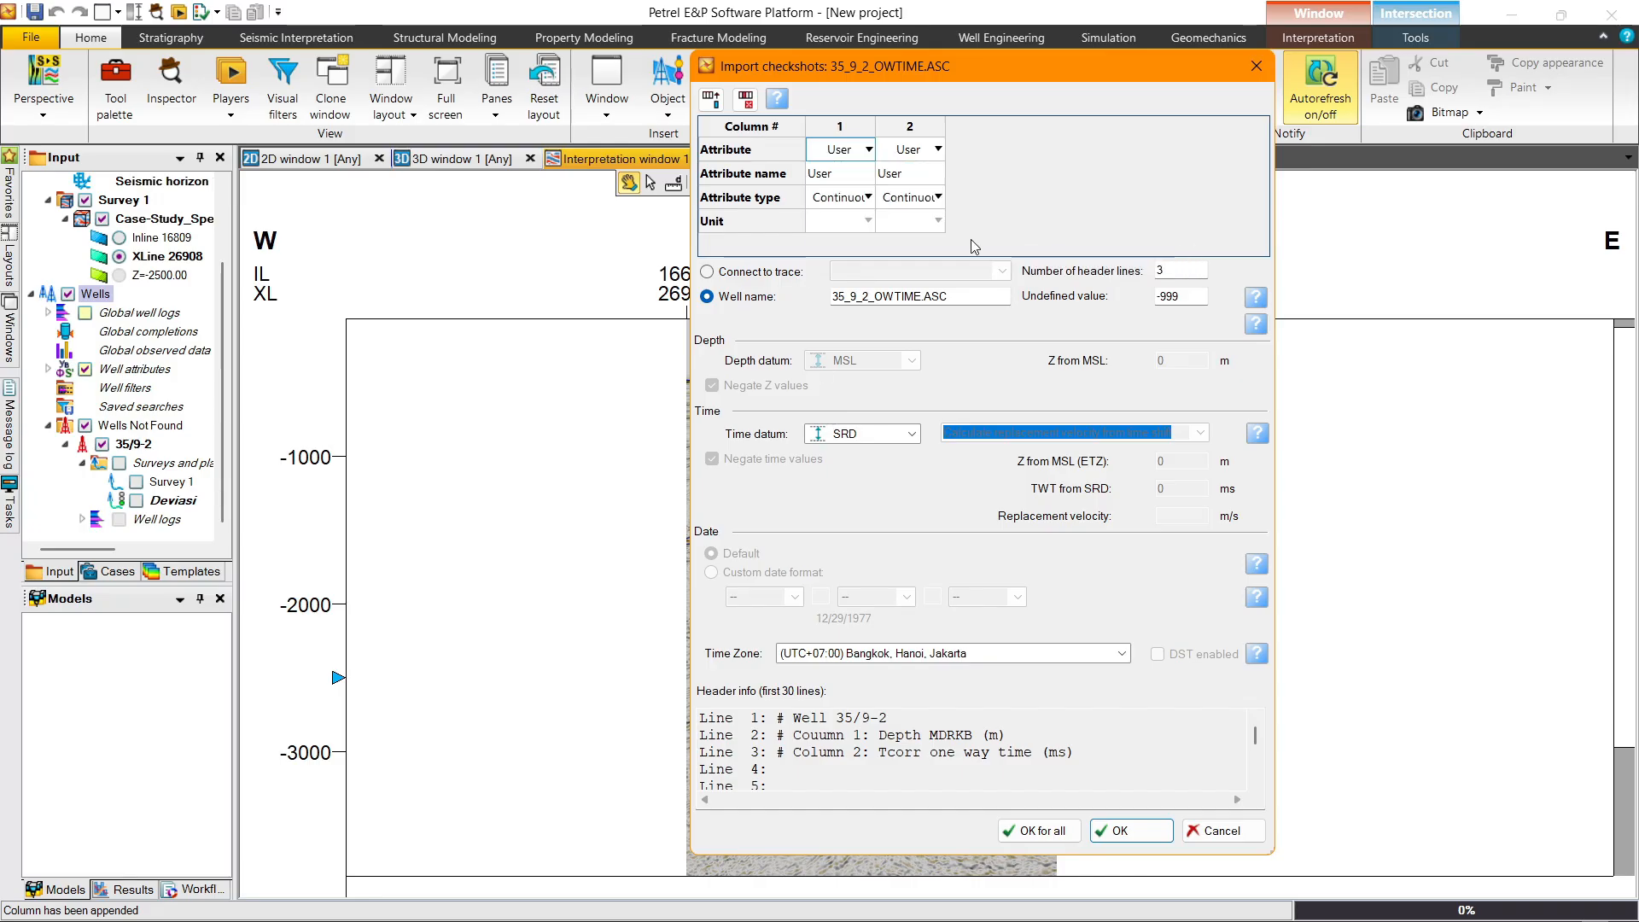
{"action": "left_click", "coordinate": [867, 151]}
{"action": "scroll", "coordinate": [965, 213], "scroll_direction": "down", "scroll_amount": 2}
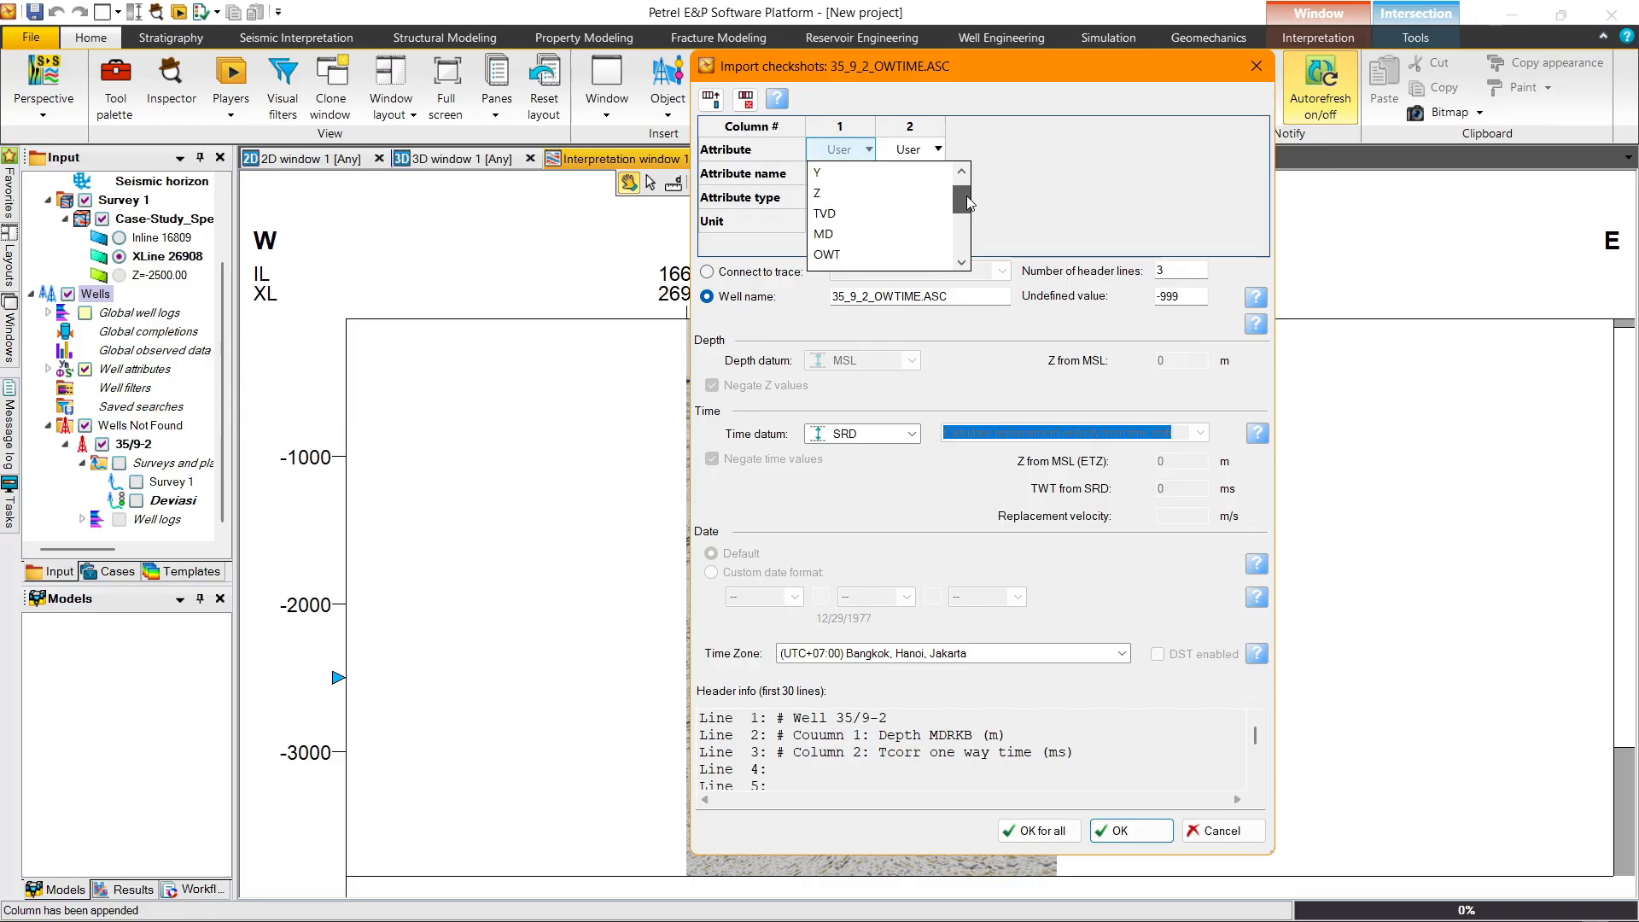
{"action": "scroll", "coordinate": [966, 217], "scroll_direction": "down", "scroll_amount": 1}
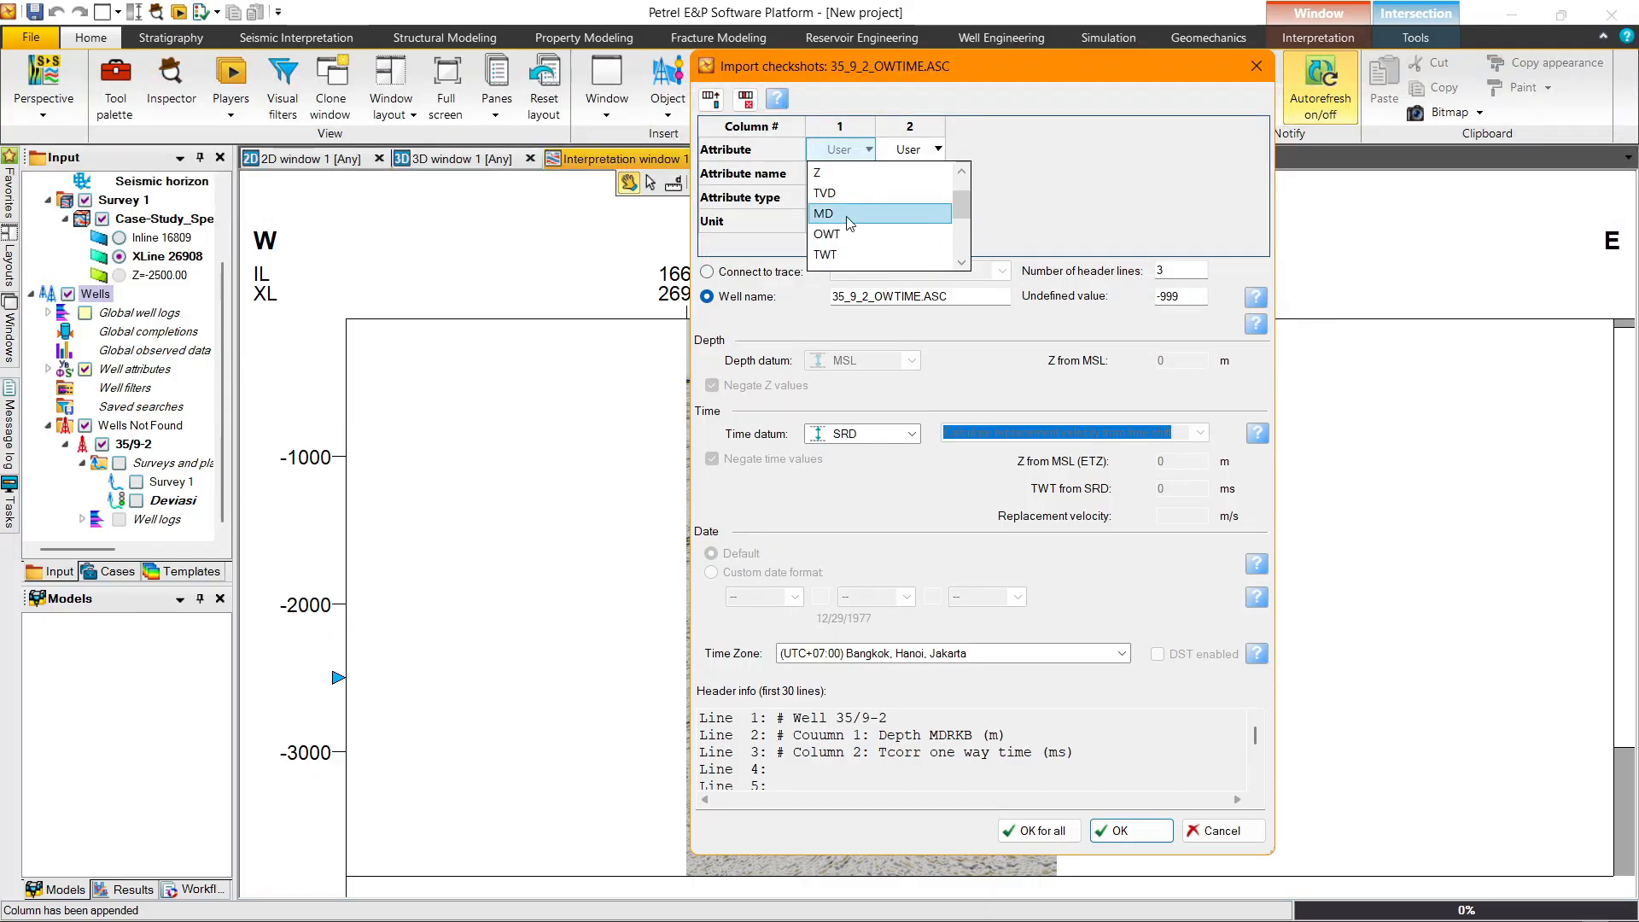
{"action": "left_click", "coordinate": [850, 215]}
{"action": "left_click", "coordinate": [898, 152]}
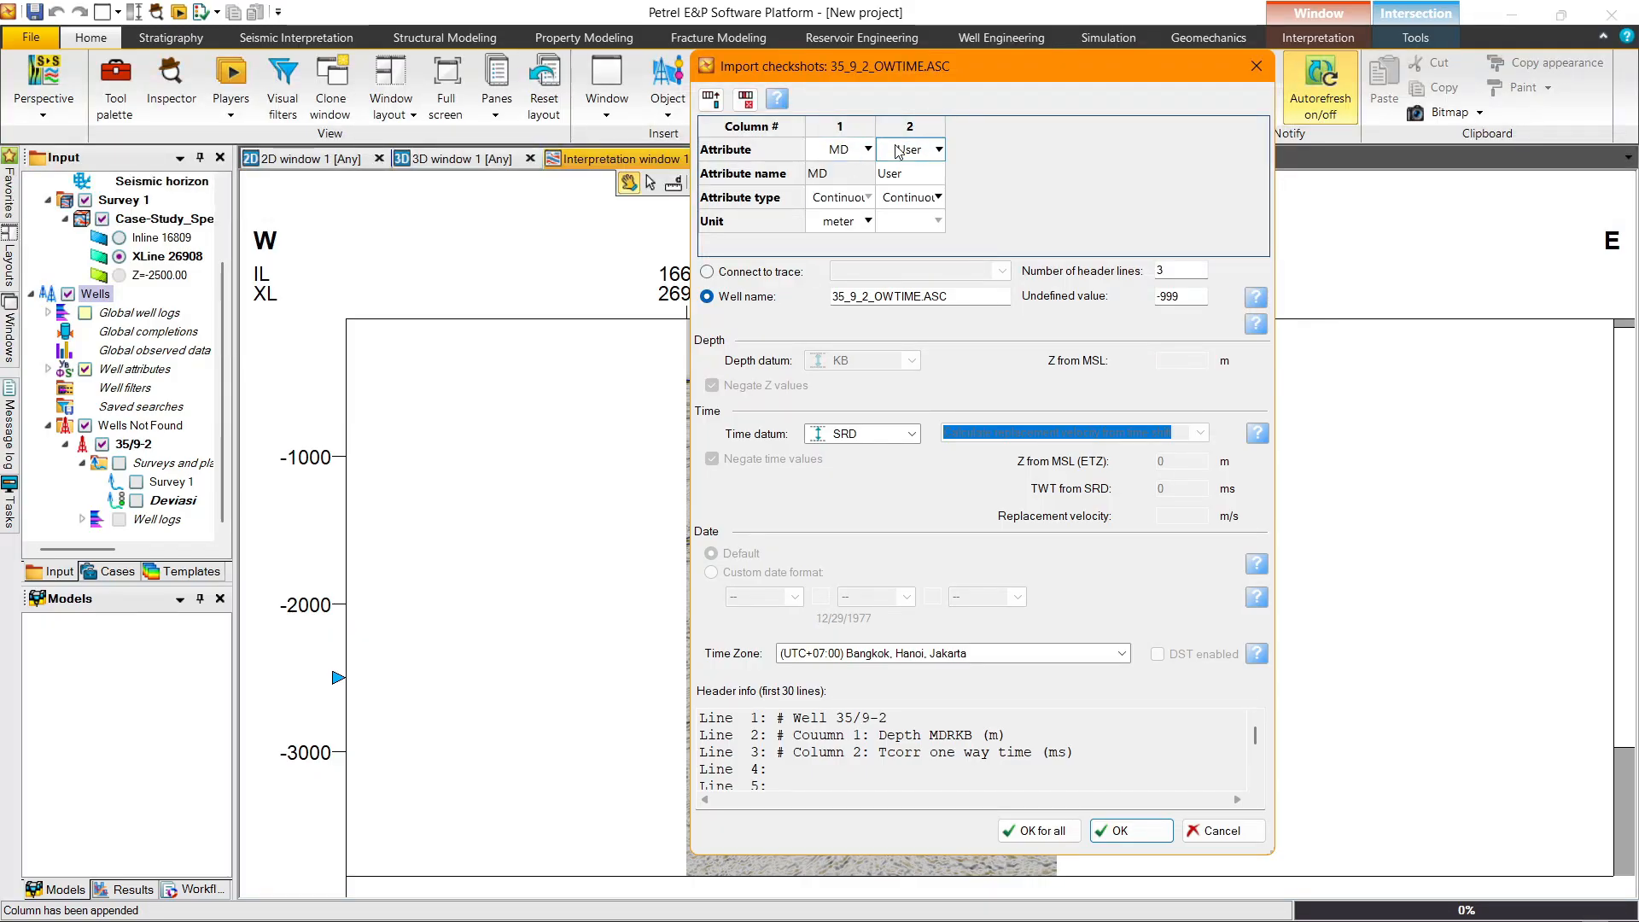
{"action": "left_click", "coordinate": [898, 152]}
{"action": "scroll", "coordinate": [900, 154], "scroll_direction": "up", "scroll_amount": 3}
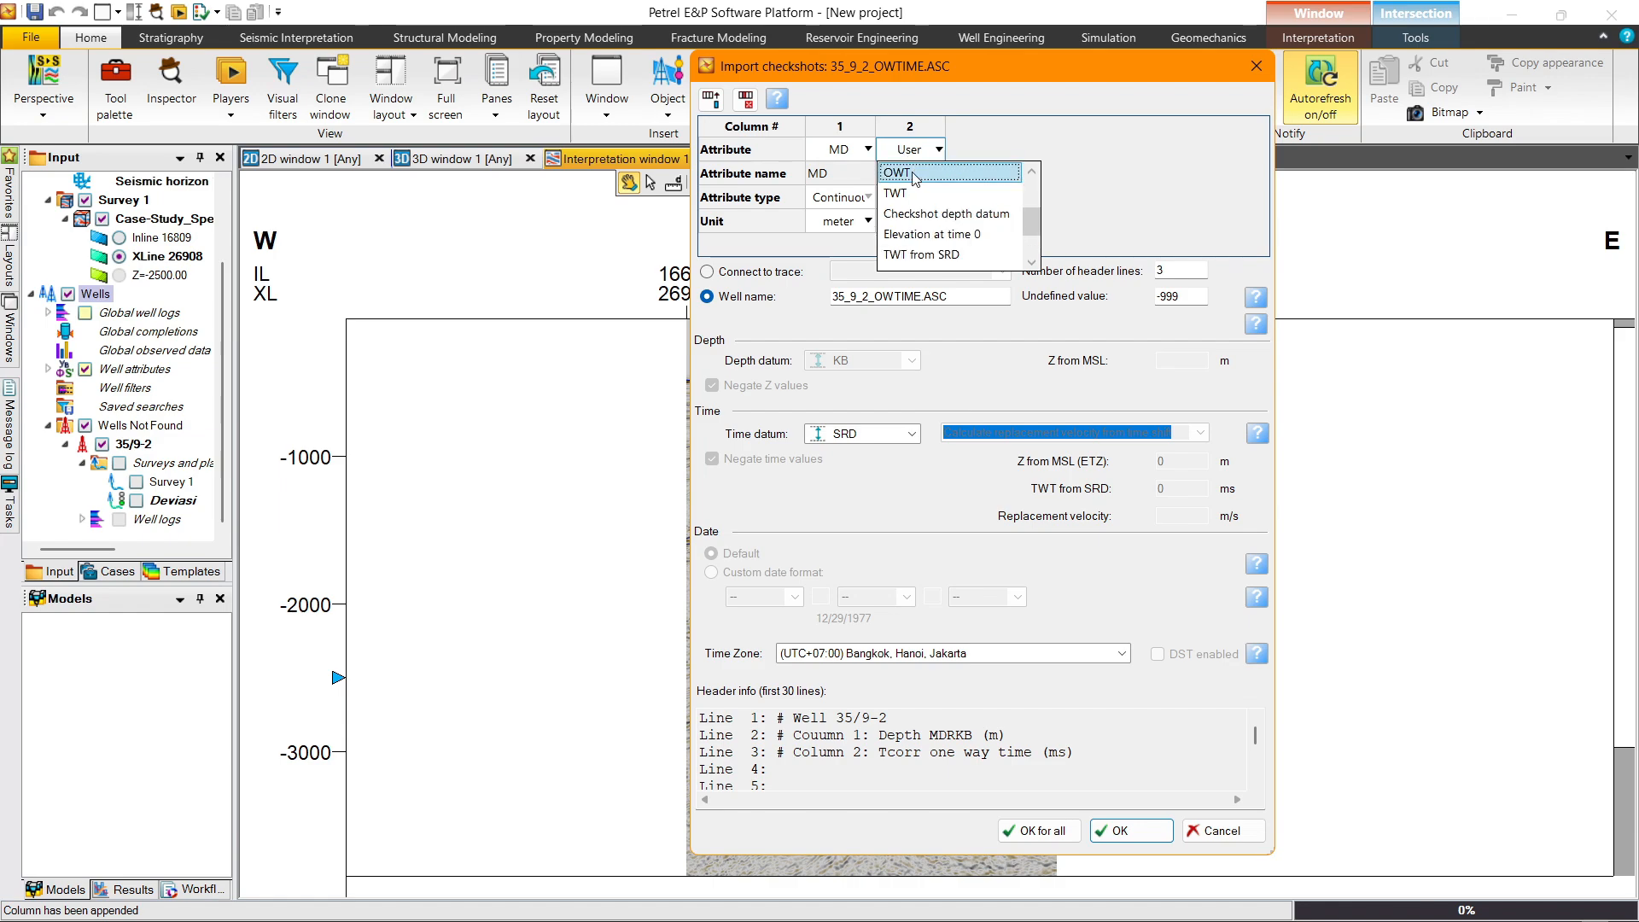
{"action": "left_click", "coordinate": [913, 174]}
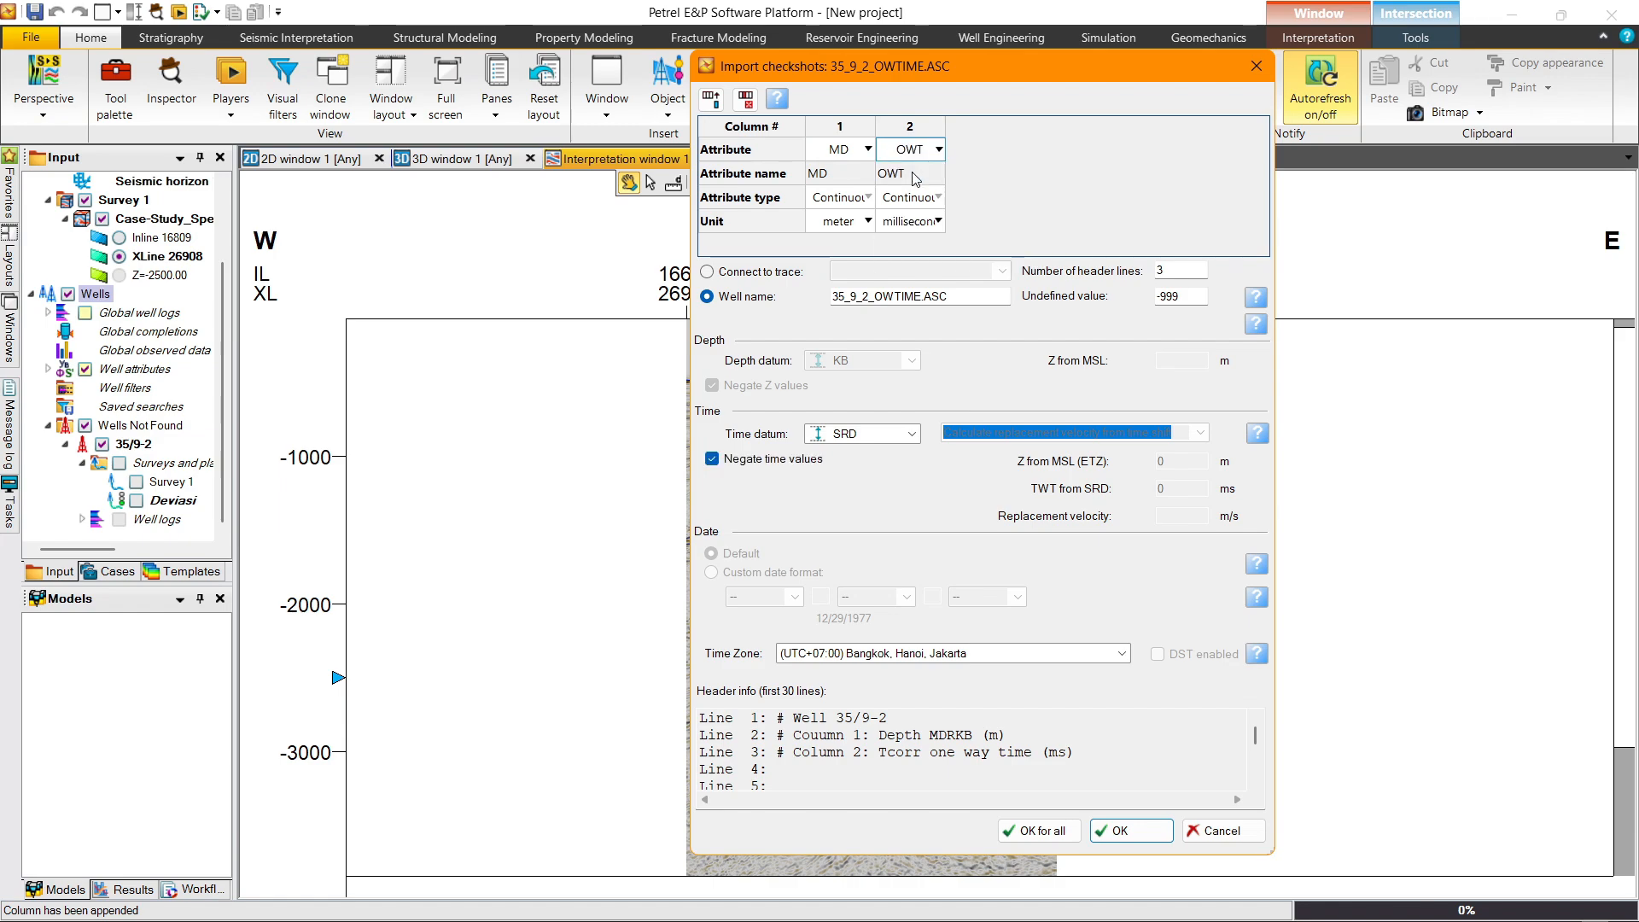
Step: Connect the checkshot import to well 35/9-2 and set the number of header lines to 8
{"action": "left_click", "coordinate": [787, 273]}
{"action": "left_click", "coordinate": [1173, 270]}
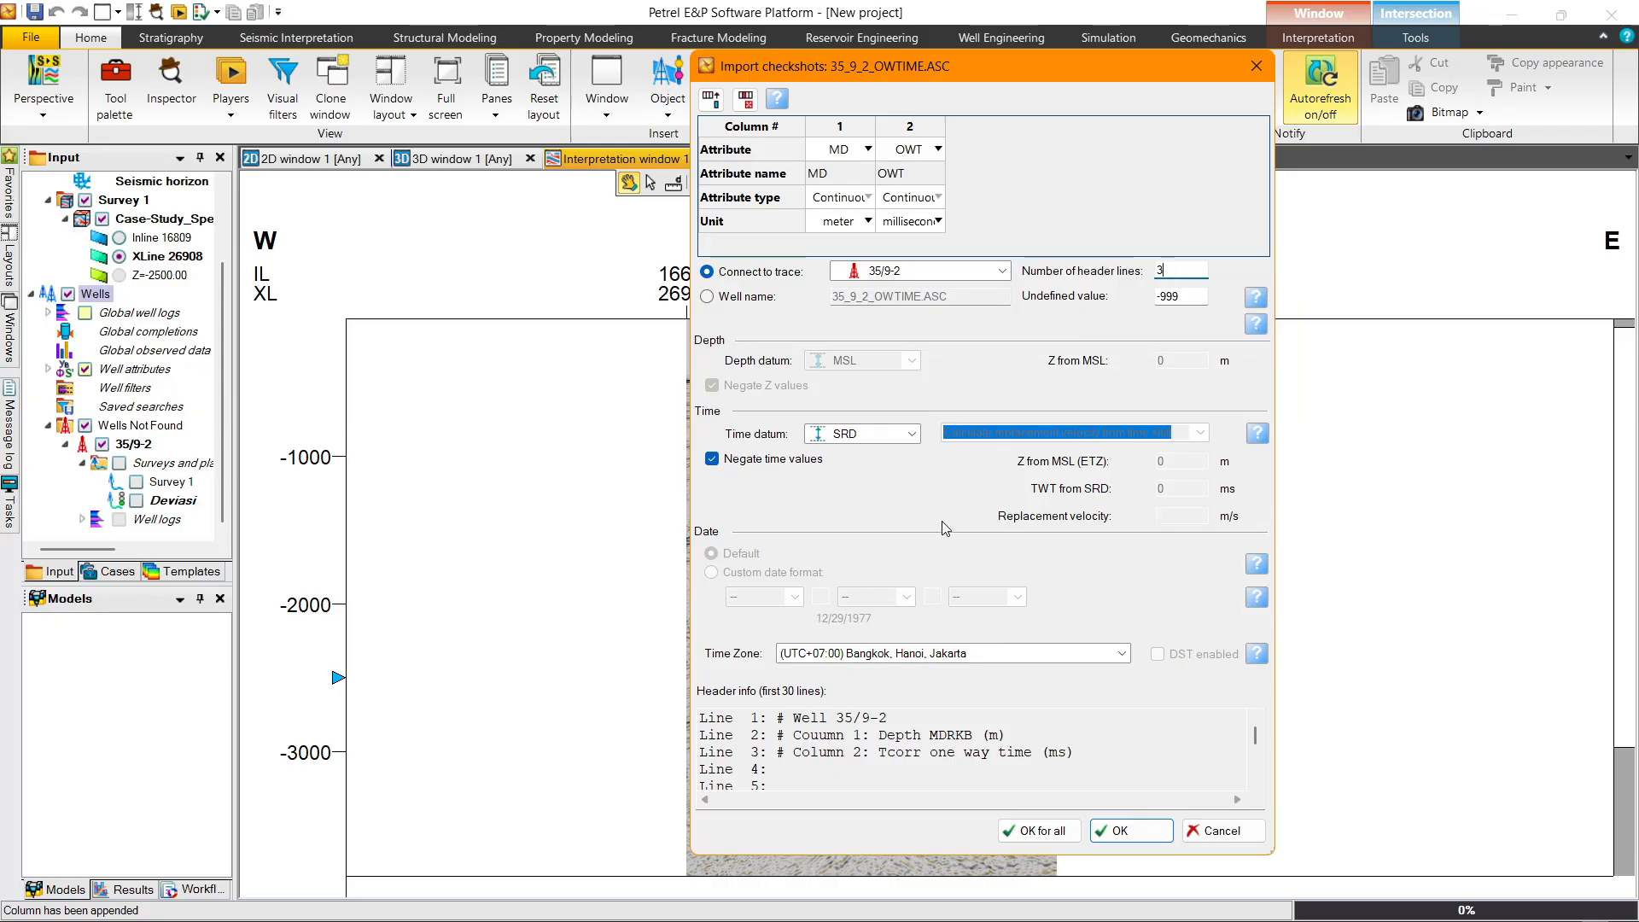
{"action": "left_click_drag", "start_coordinate": [1259, 744], "coordinate": [1260, 751]}
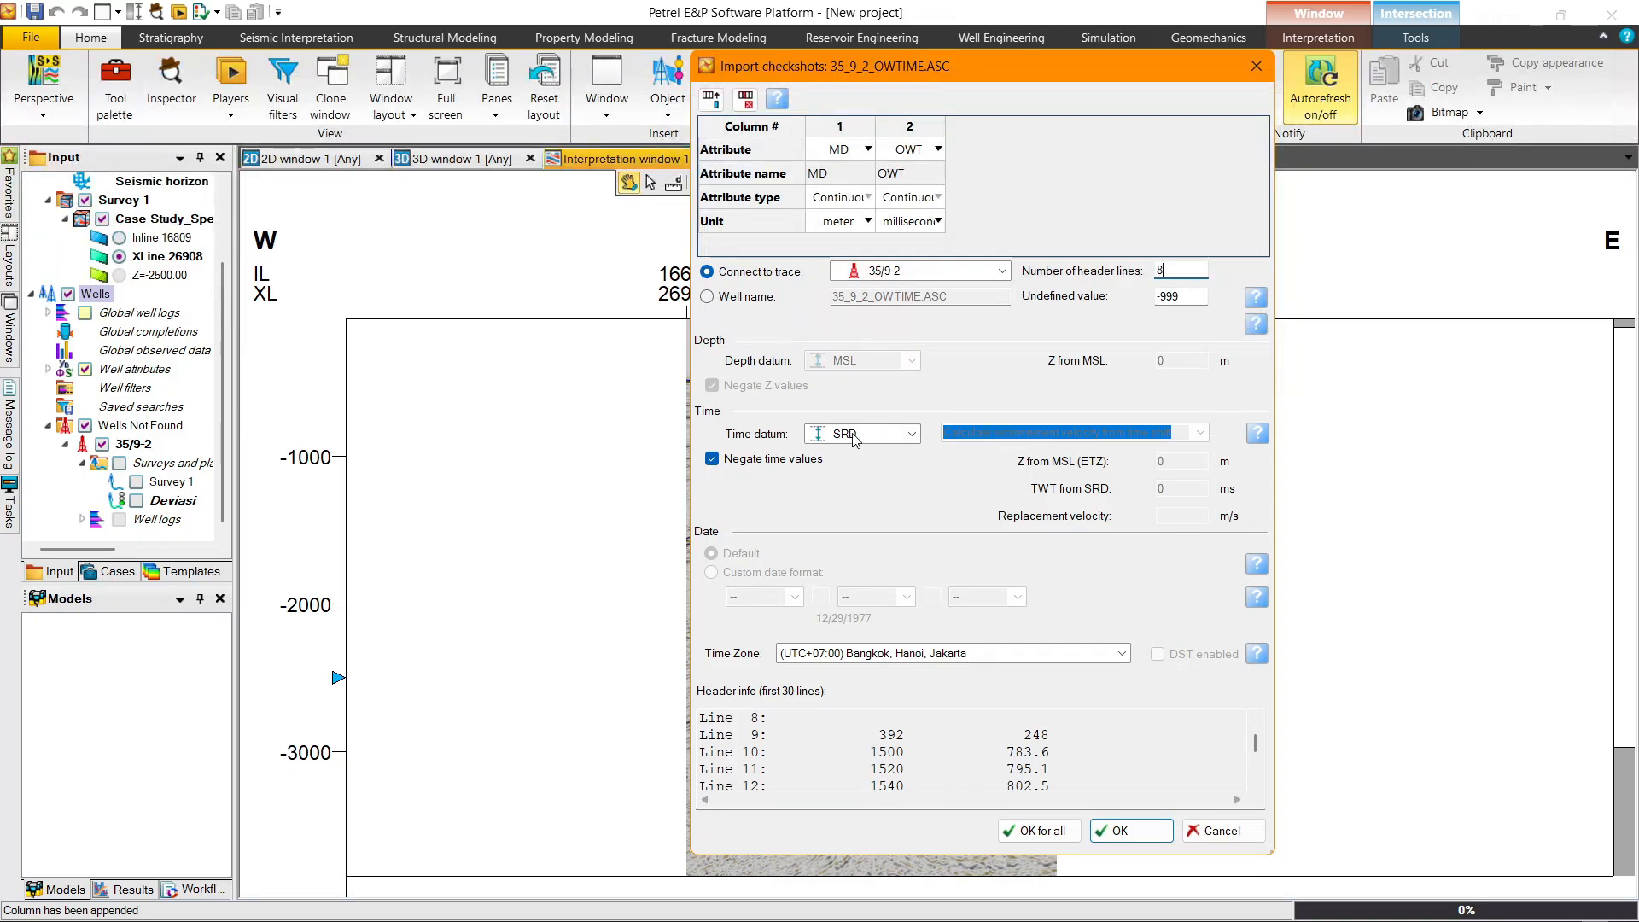
Step: Complete the checkshot import with the current settings for all files and check for it among the global well logs
{"action": "left_click", "coordinate": [1048, 830]}
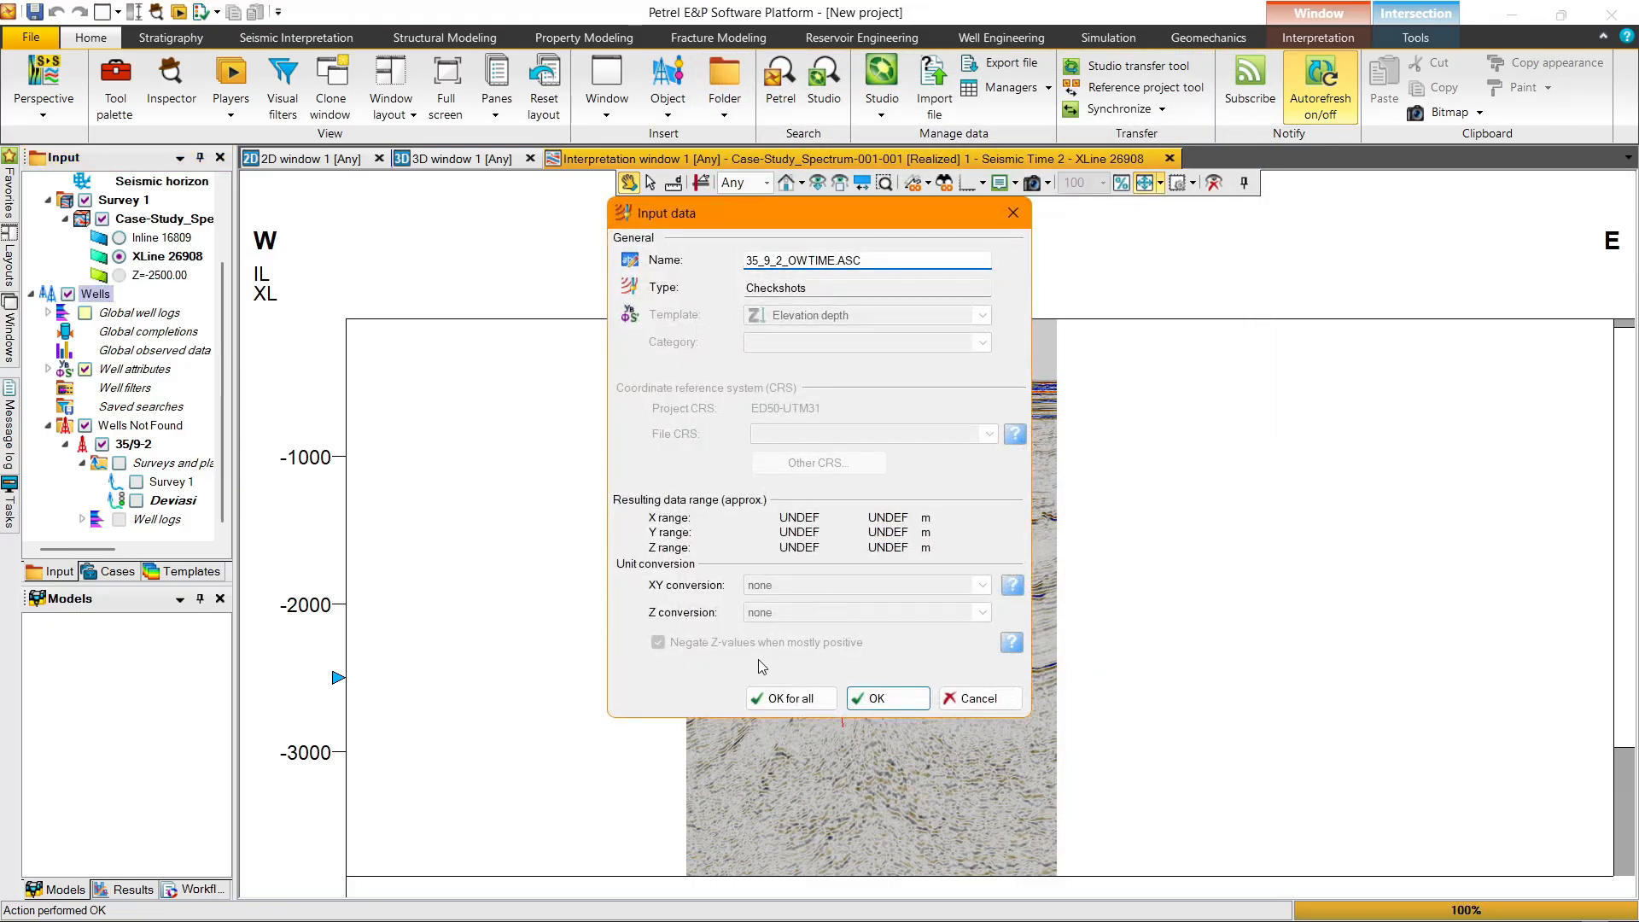
{"action": "left_click", "coordinate": [785, 698]}
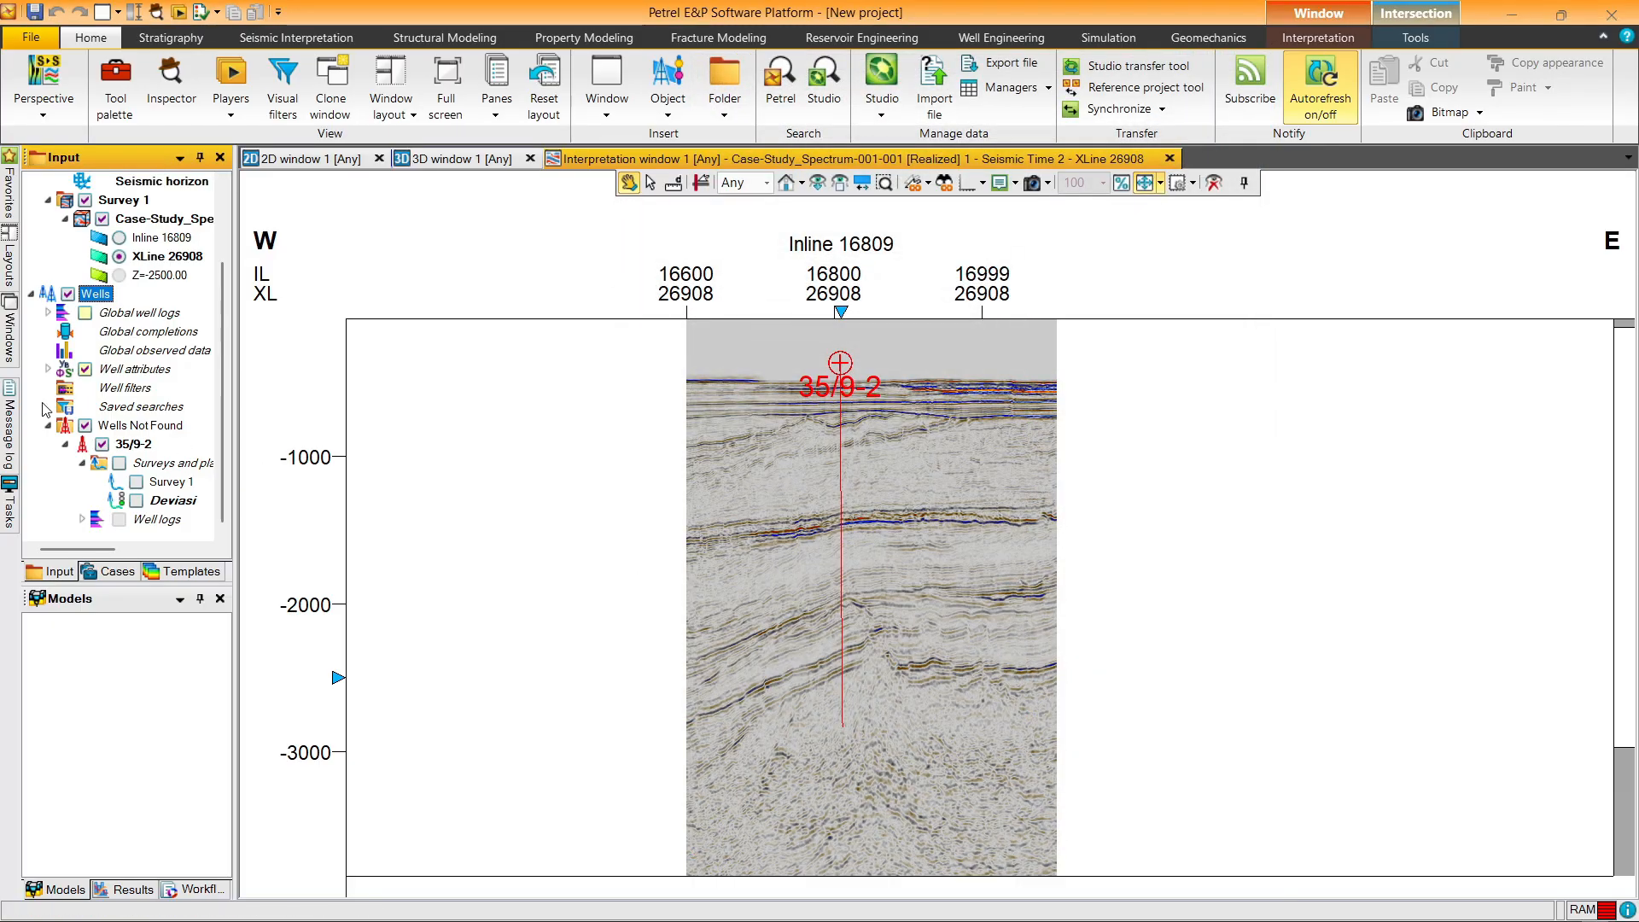
{"action": "left_click", "coordinate": [48, 314]}
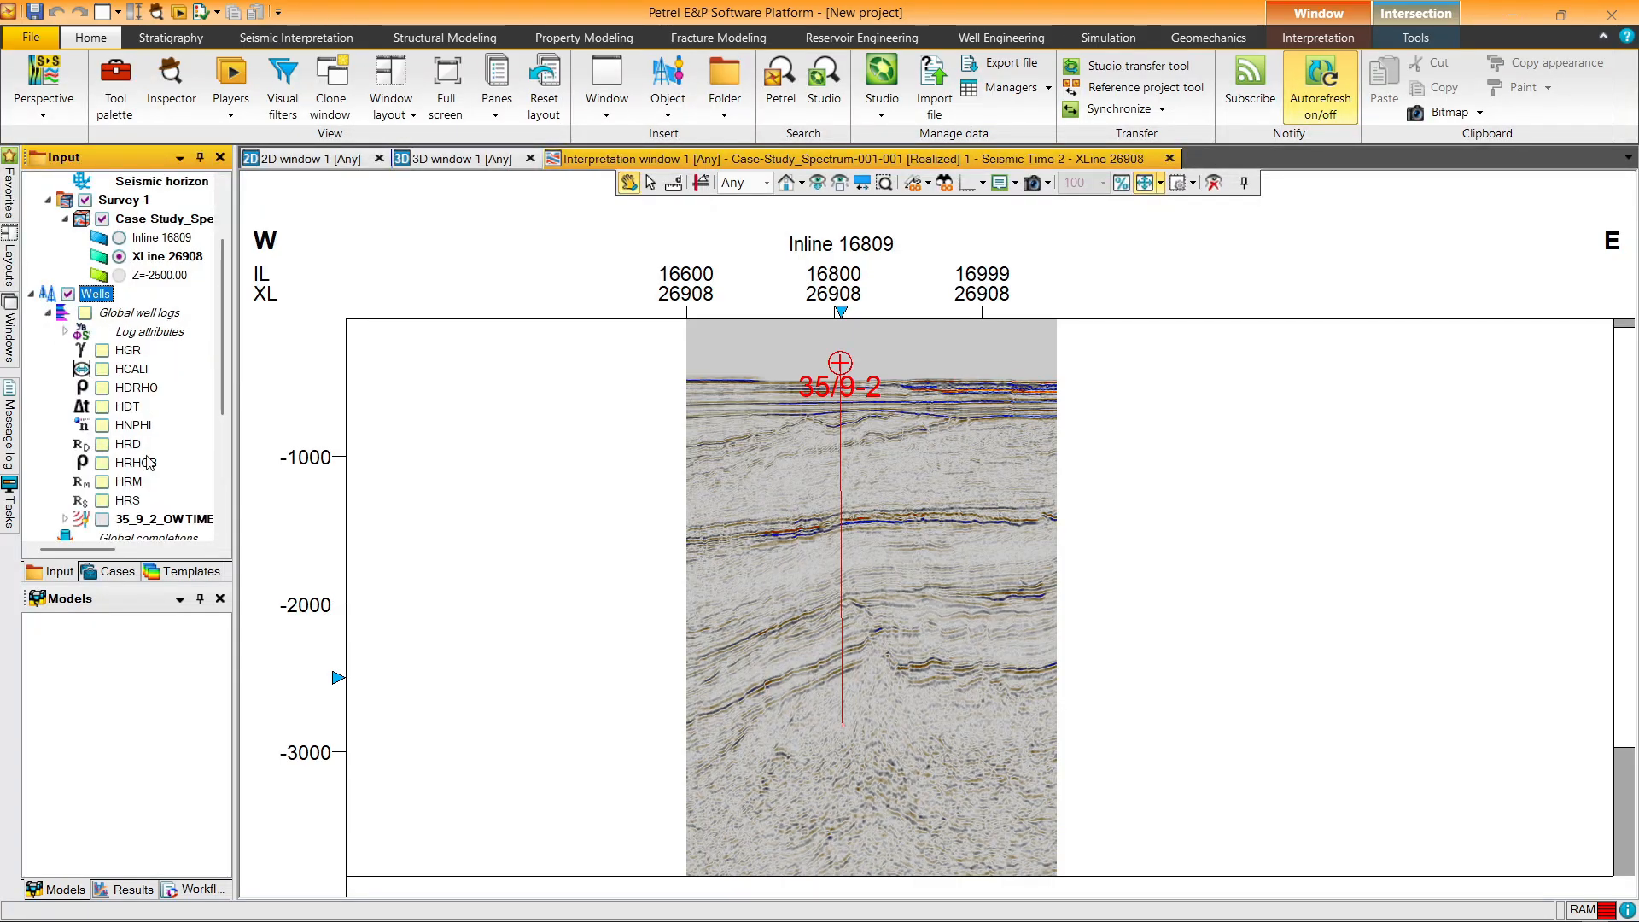
{"action": "scroll", "coordinate": [139, 511], "scroll_direction": "down", "scroll_amount": 1}
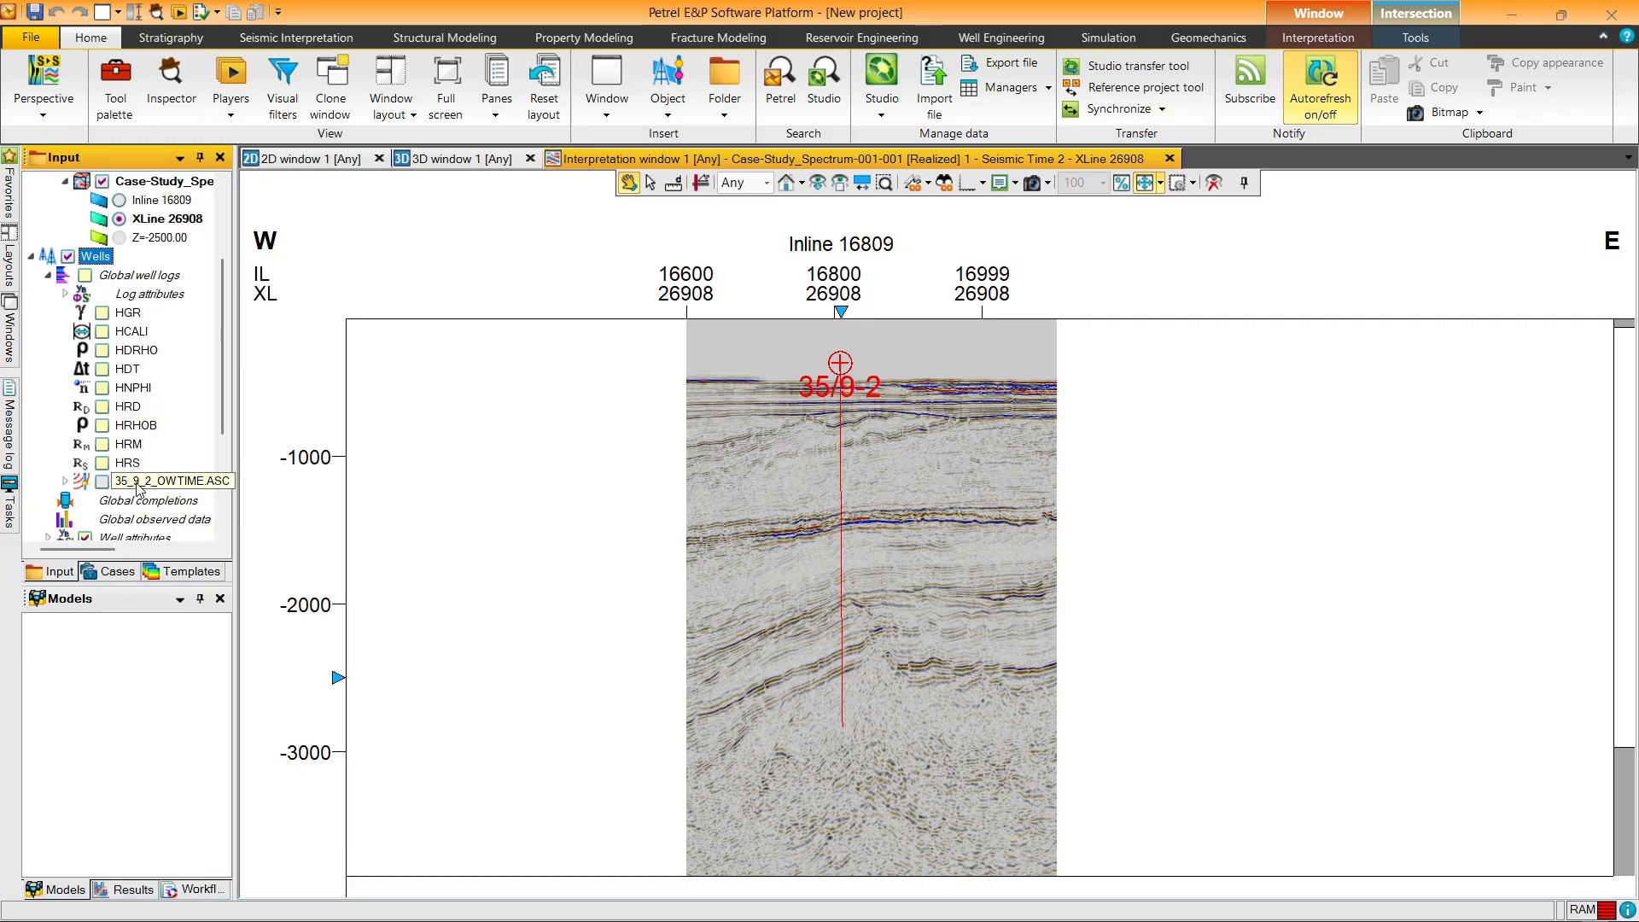
{"action": "scroll", "coordinate": [139, 488], "scroll_direction": "down", "scroll_amount": 1}
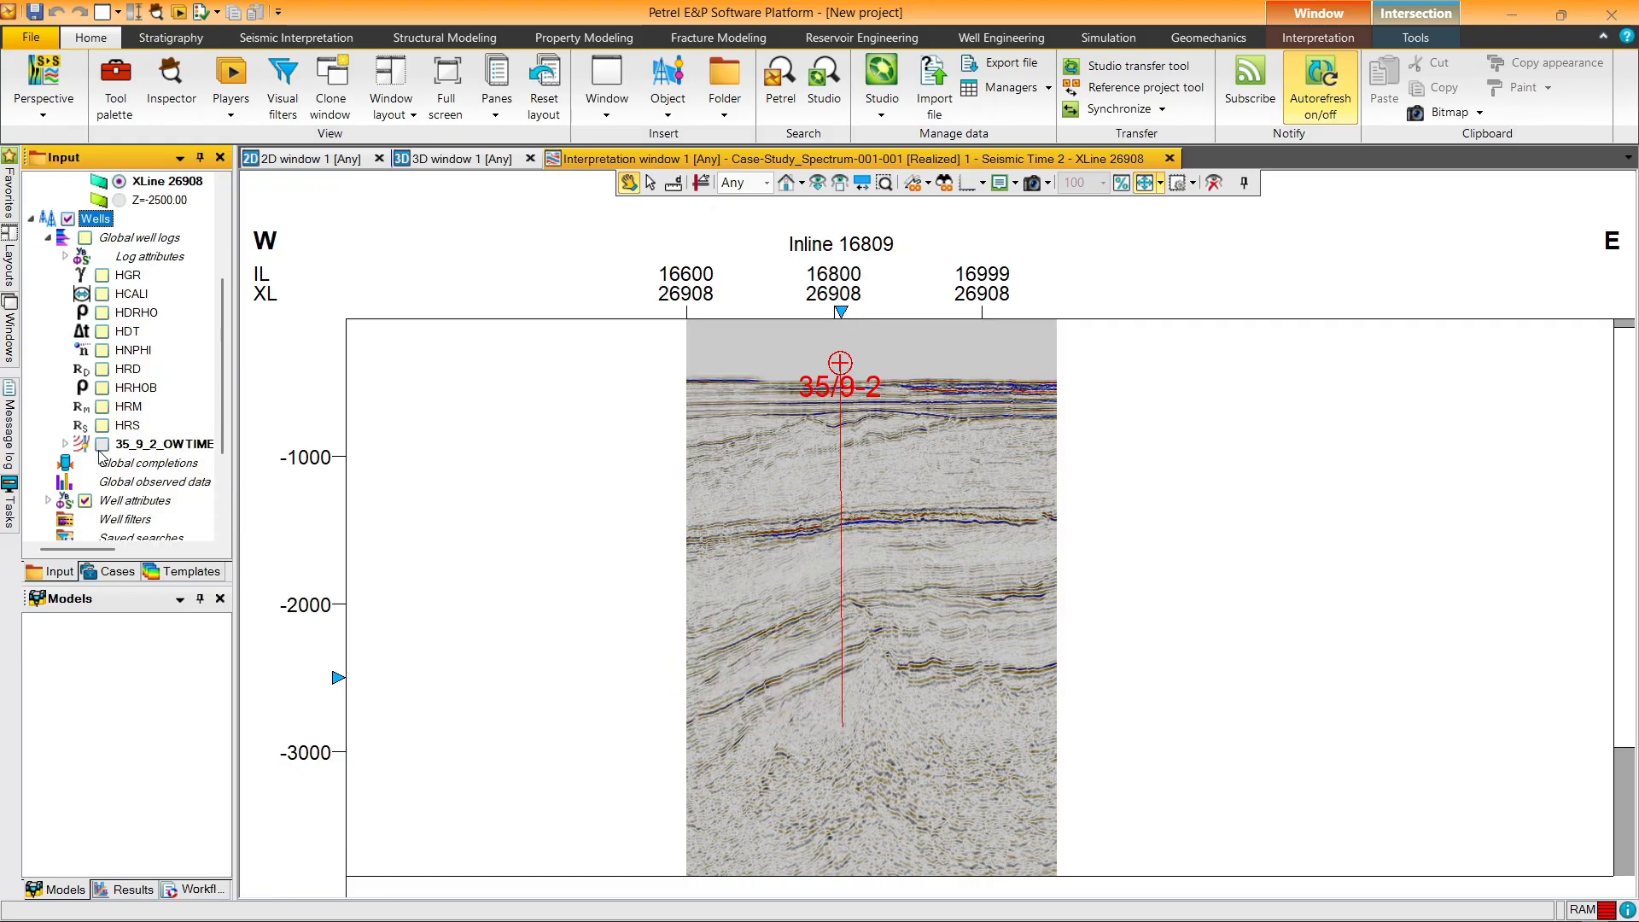
{"action": "left_click", "coordinate": [47, 238]}
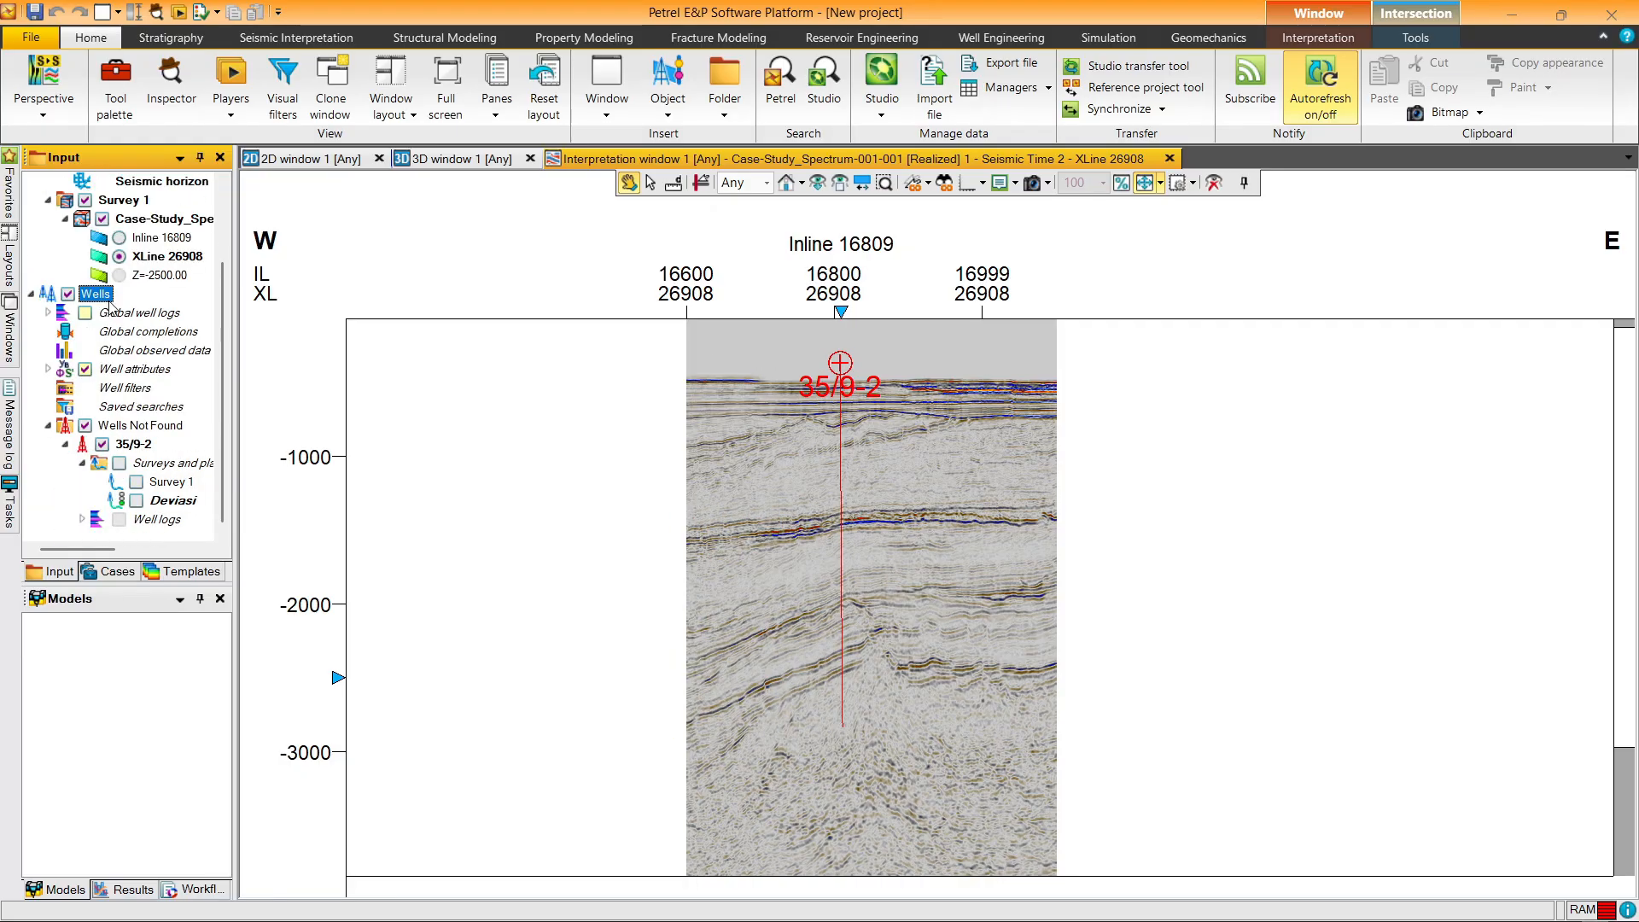
Step: Create the time-depth relationship for well 35/9-2 using 35_9_2_OWTIME.ASC as its velocity function
{"action": "double_click", "coordinate": [137, 444]}
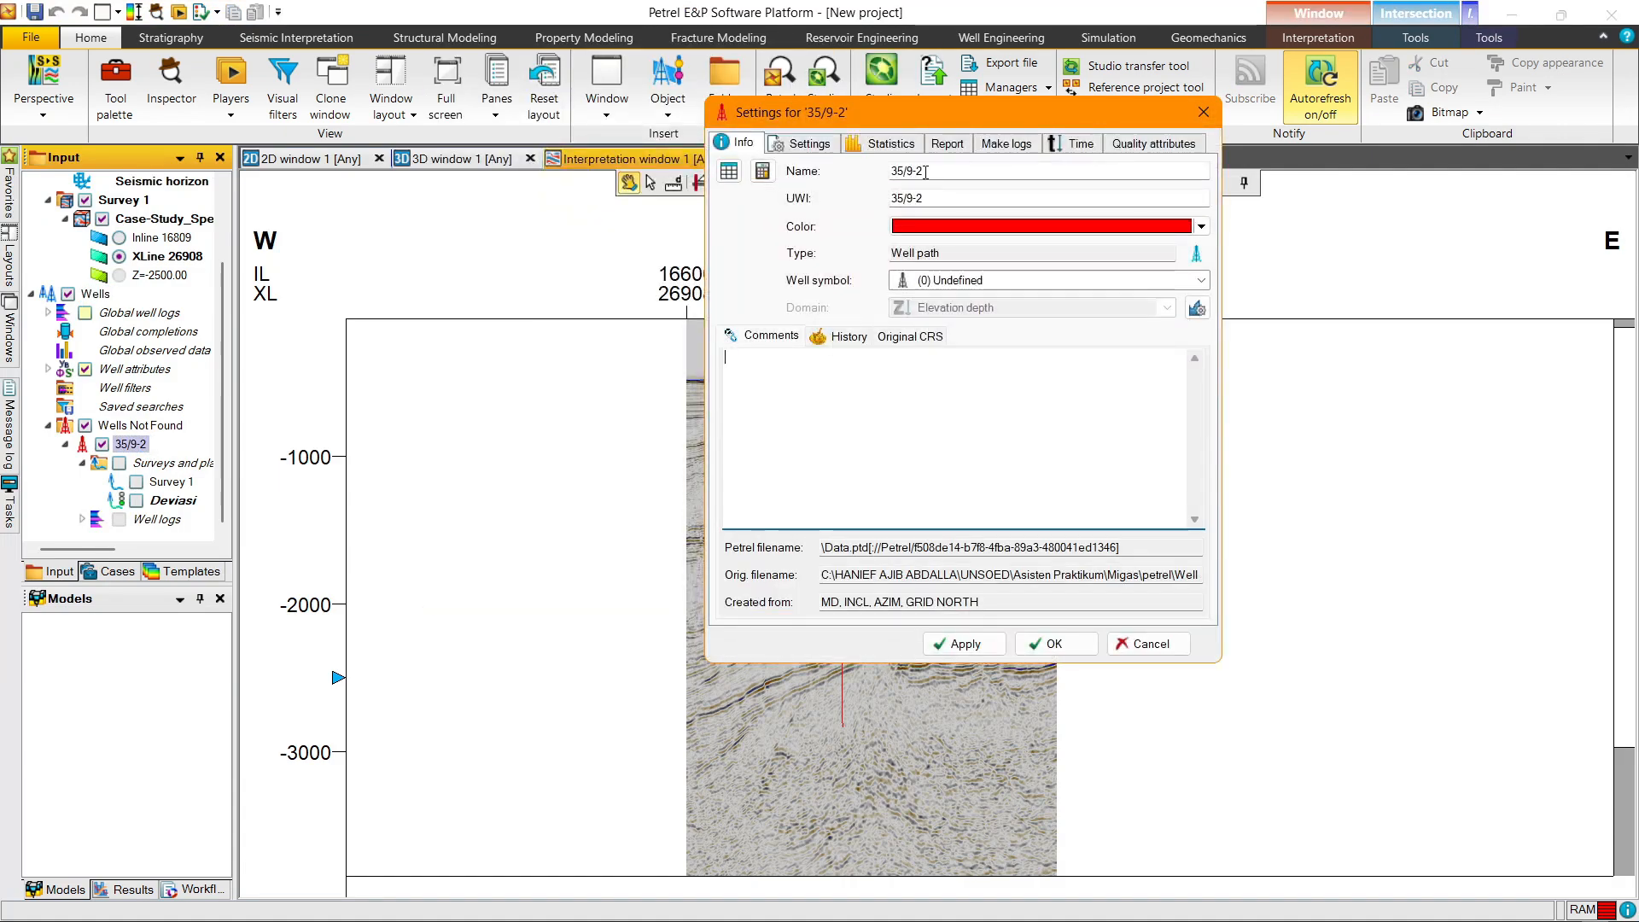
{"action": "left_click", "coordinate": [1080, 144]}
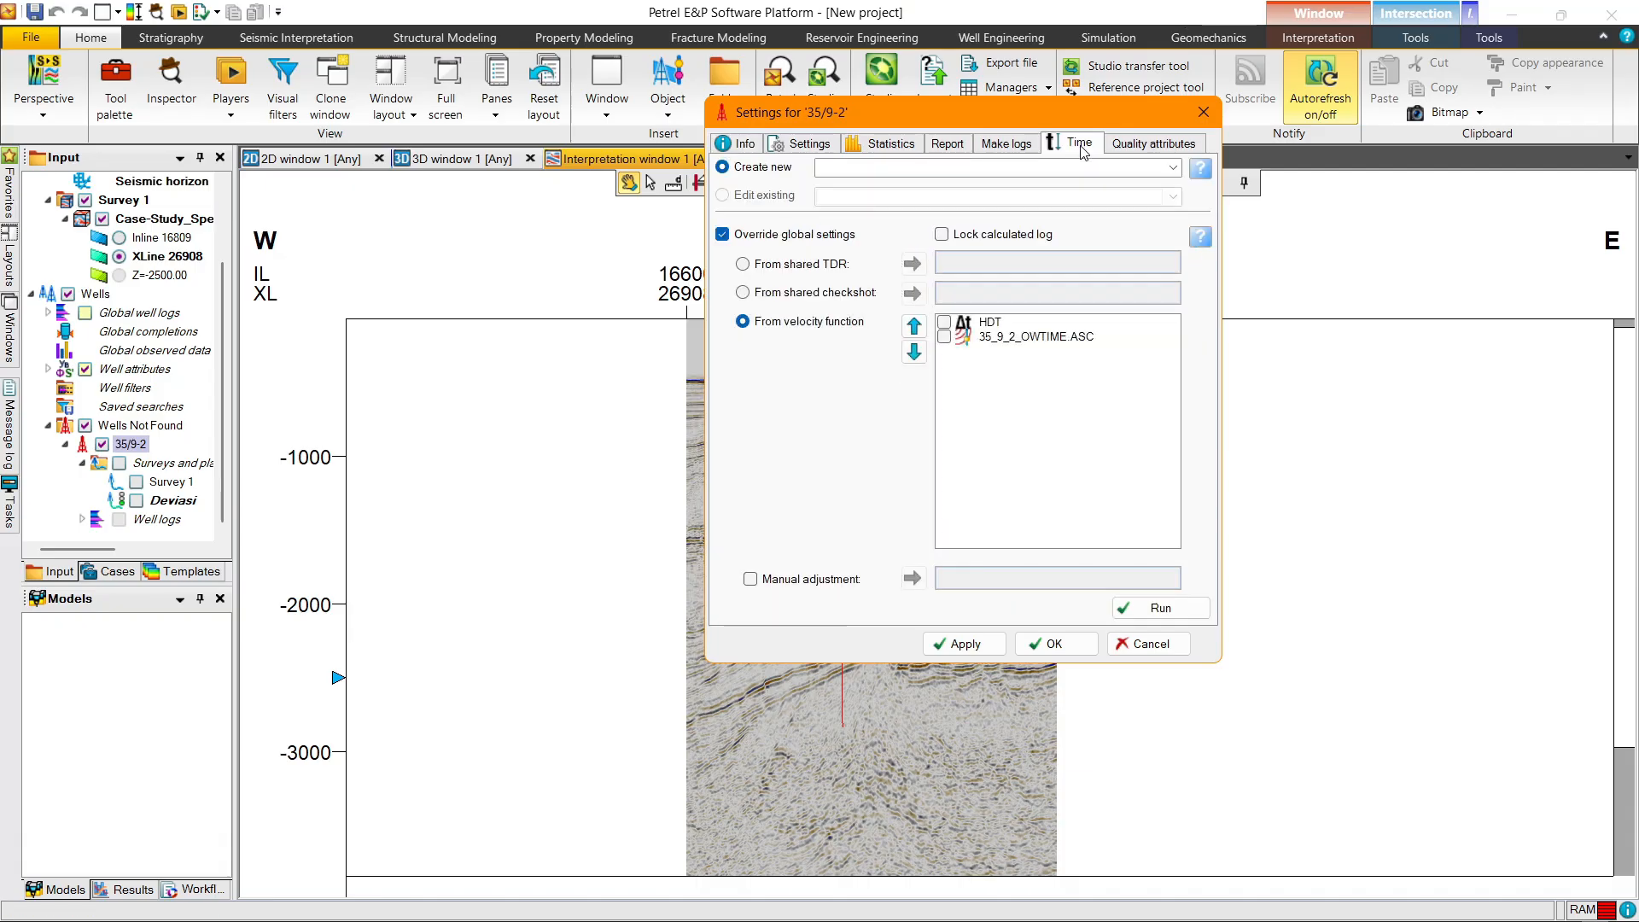
{"action": "left_click", "coordinate": [1005, 338]}
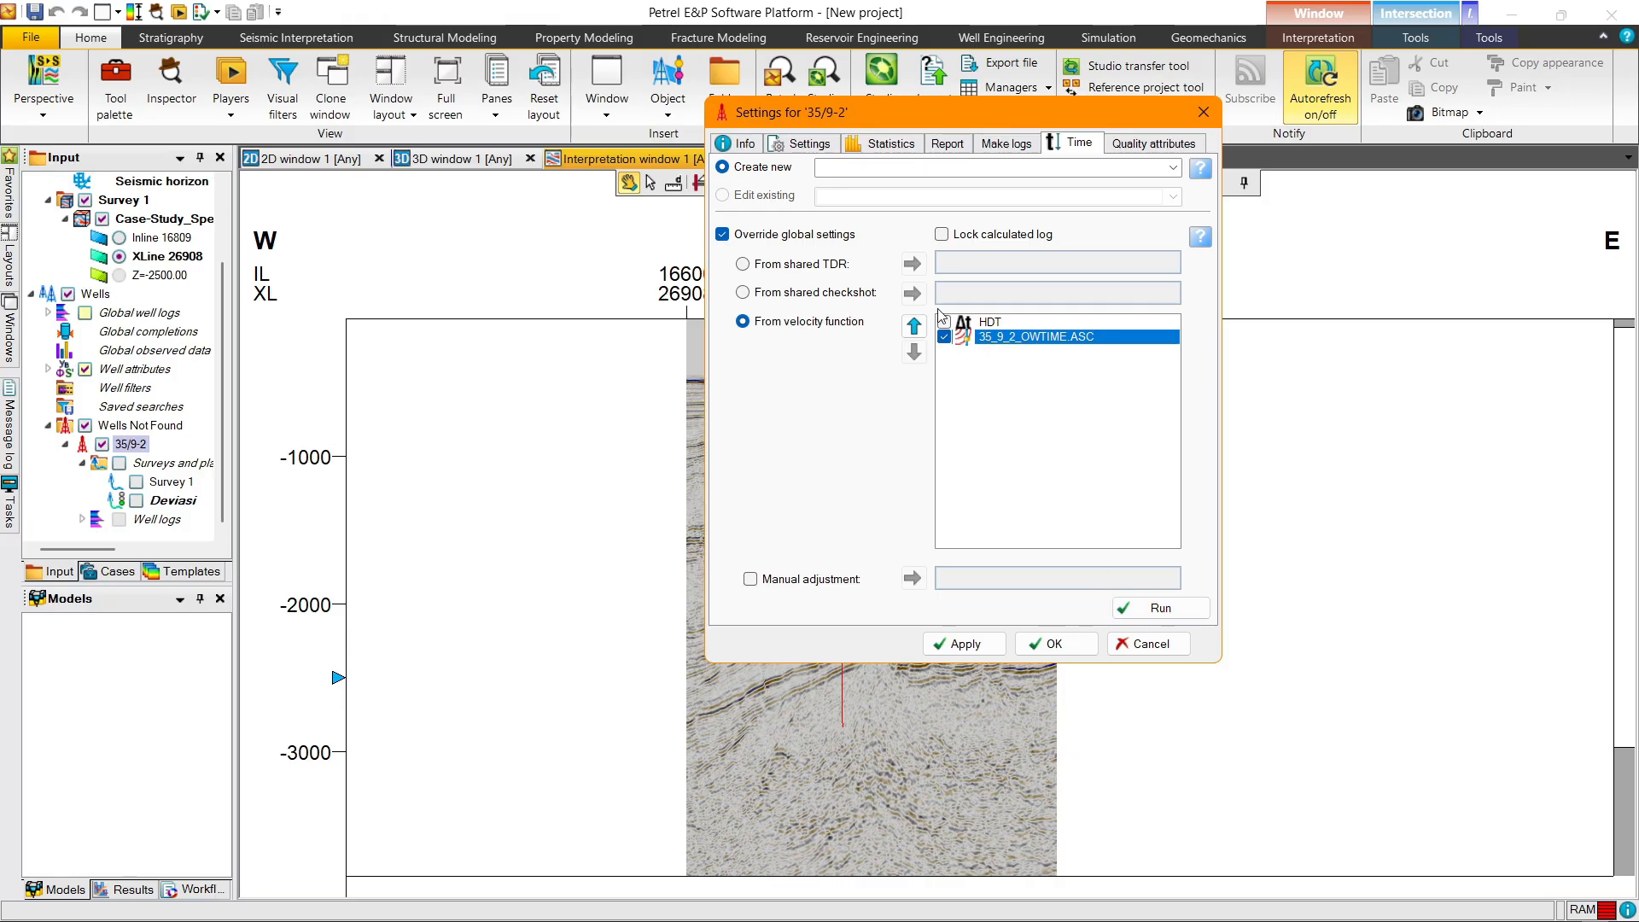
{"action": "left_click", "coordinate": [1144, 608]}
{"action": "left_click", "coordinate": [1055, 644]}
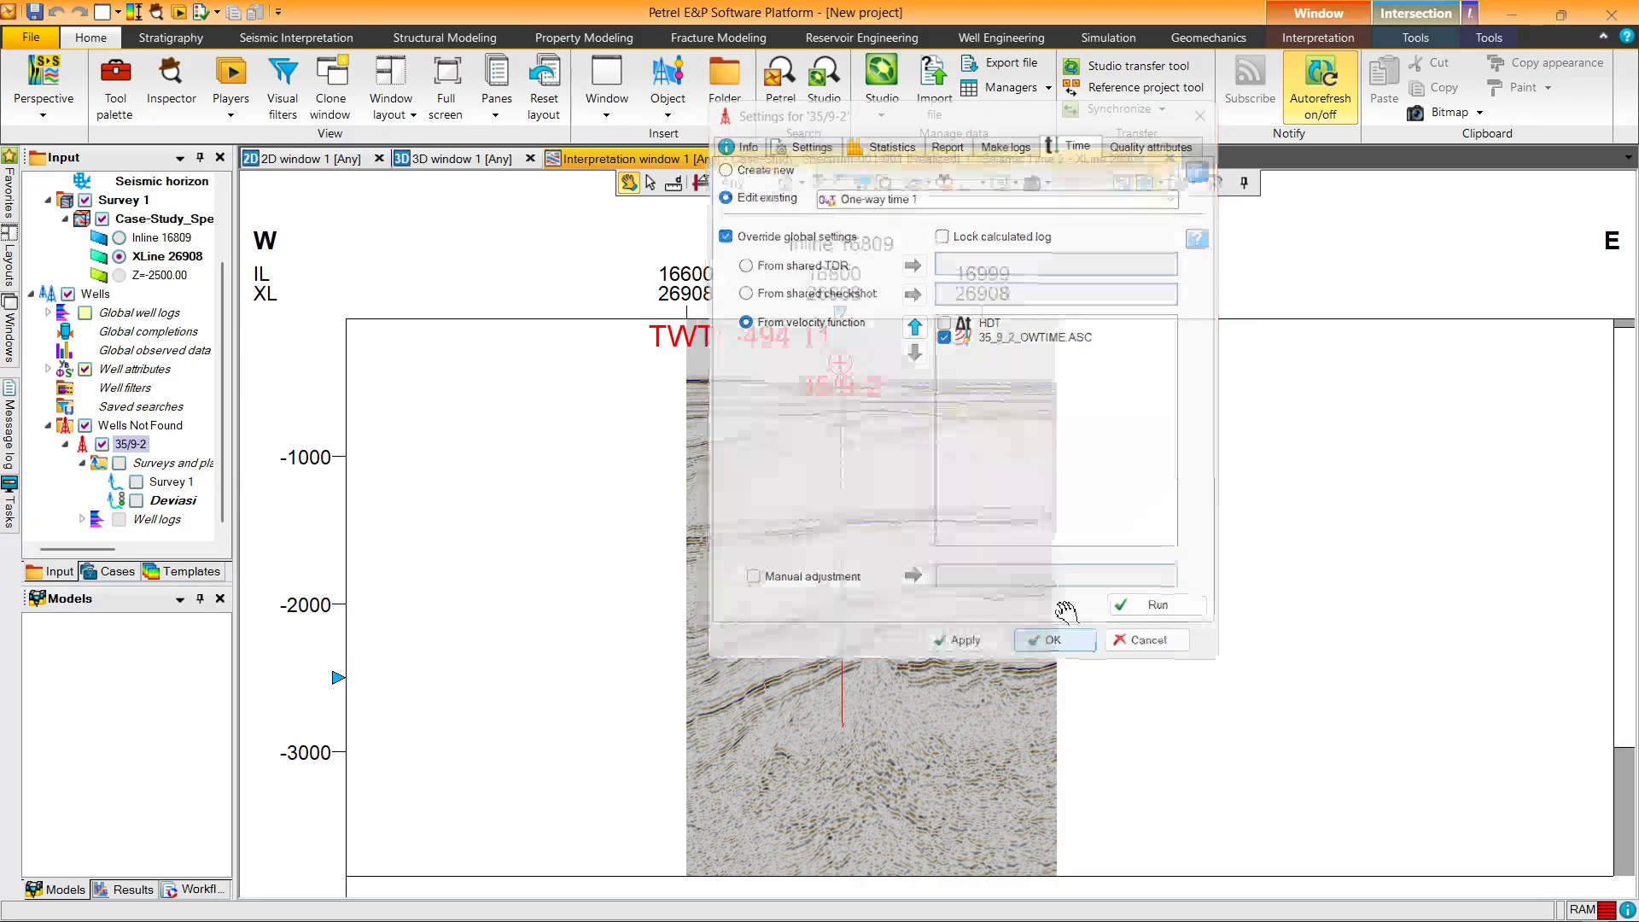
Step: Set the interpretation window's domain to TWT and display the Deviasi survey on the seismic section
{"action": "left_click", "coordinate": [766, 183]}
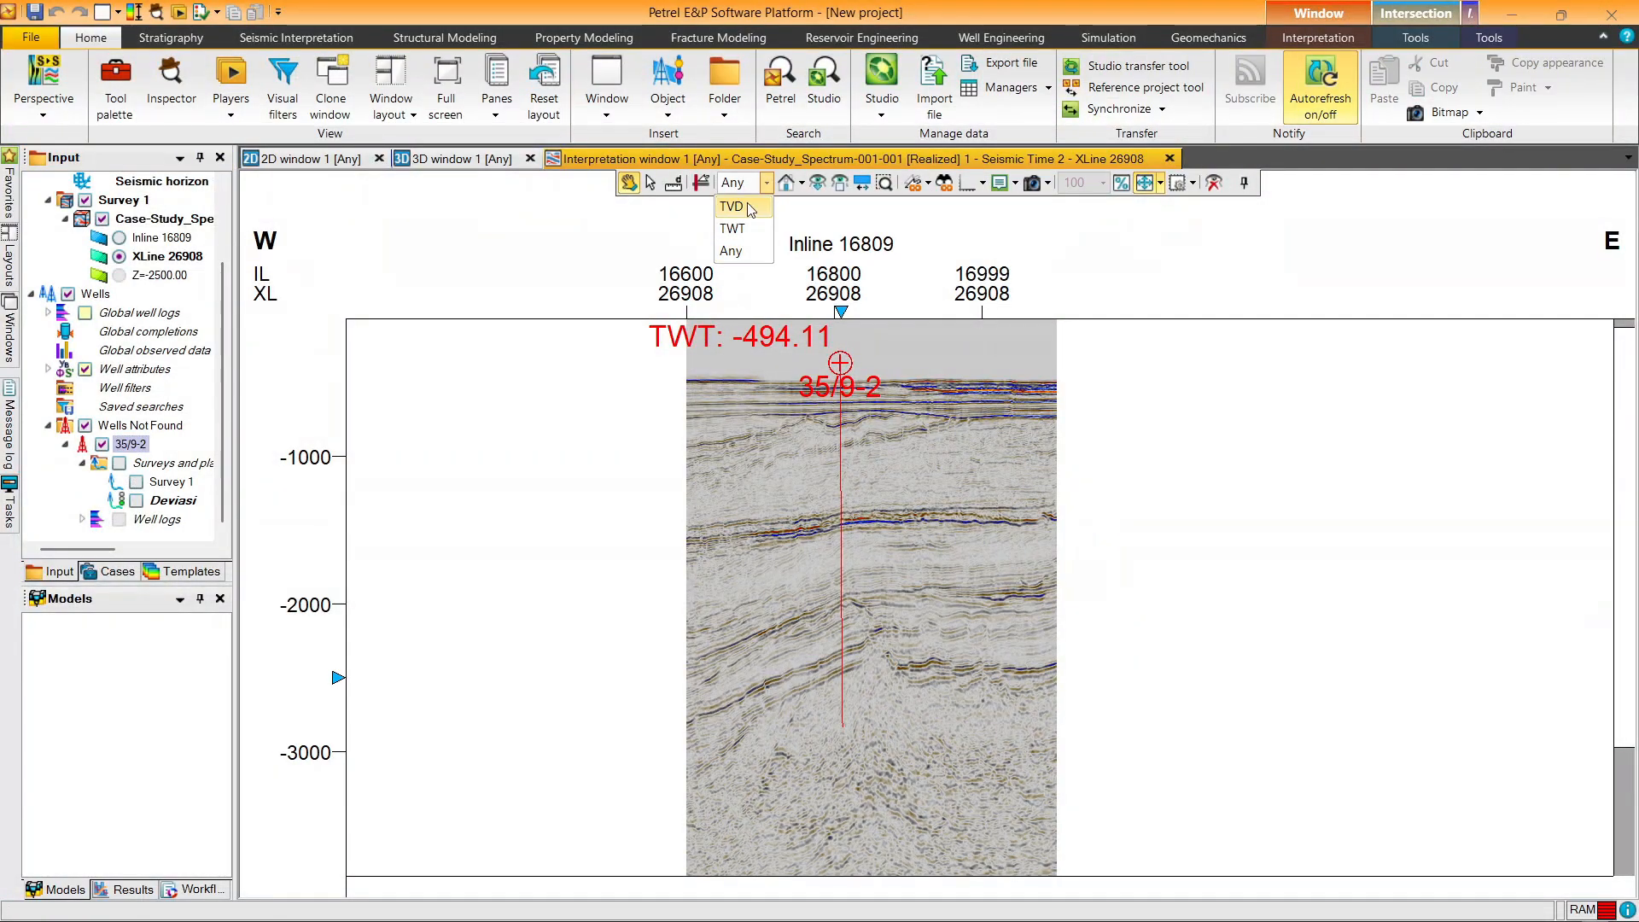
{"action": "left_click", "coordinate": [736, 229]}
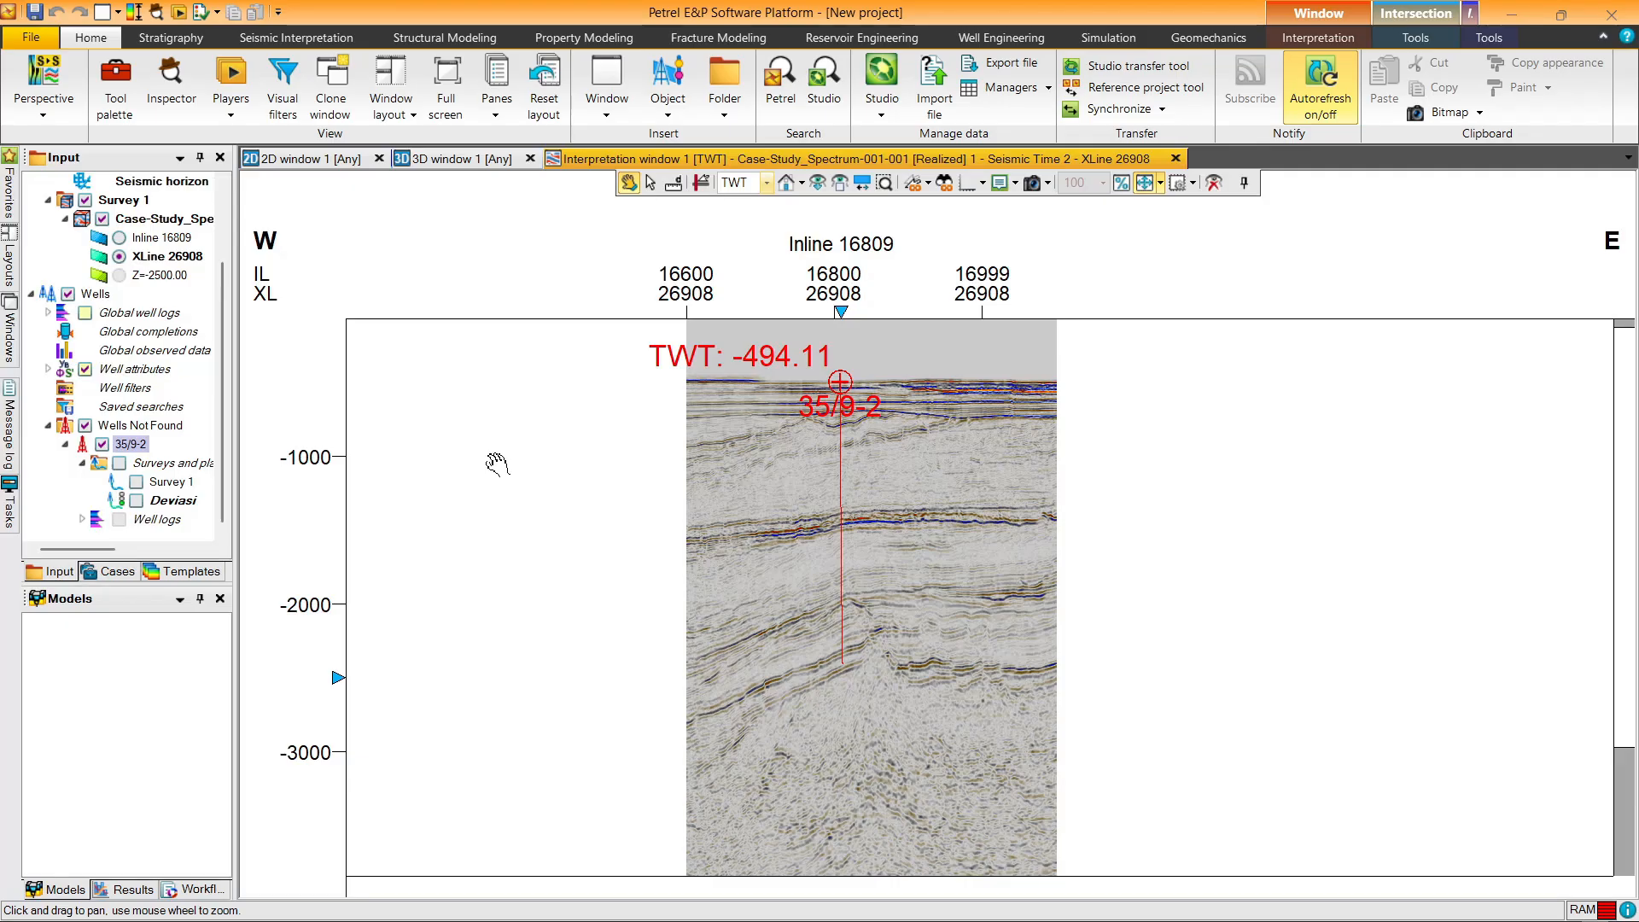
{"action": "left_click", "coordinate": [135, 501]}
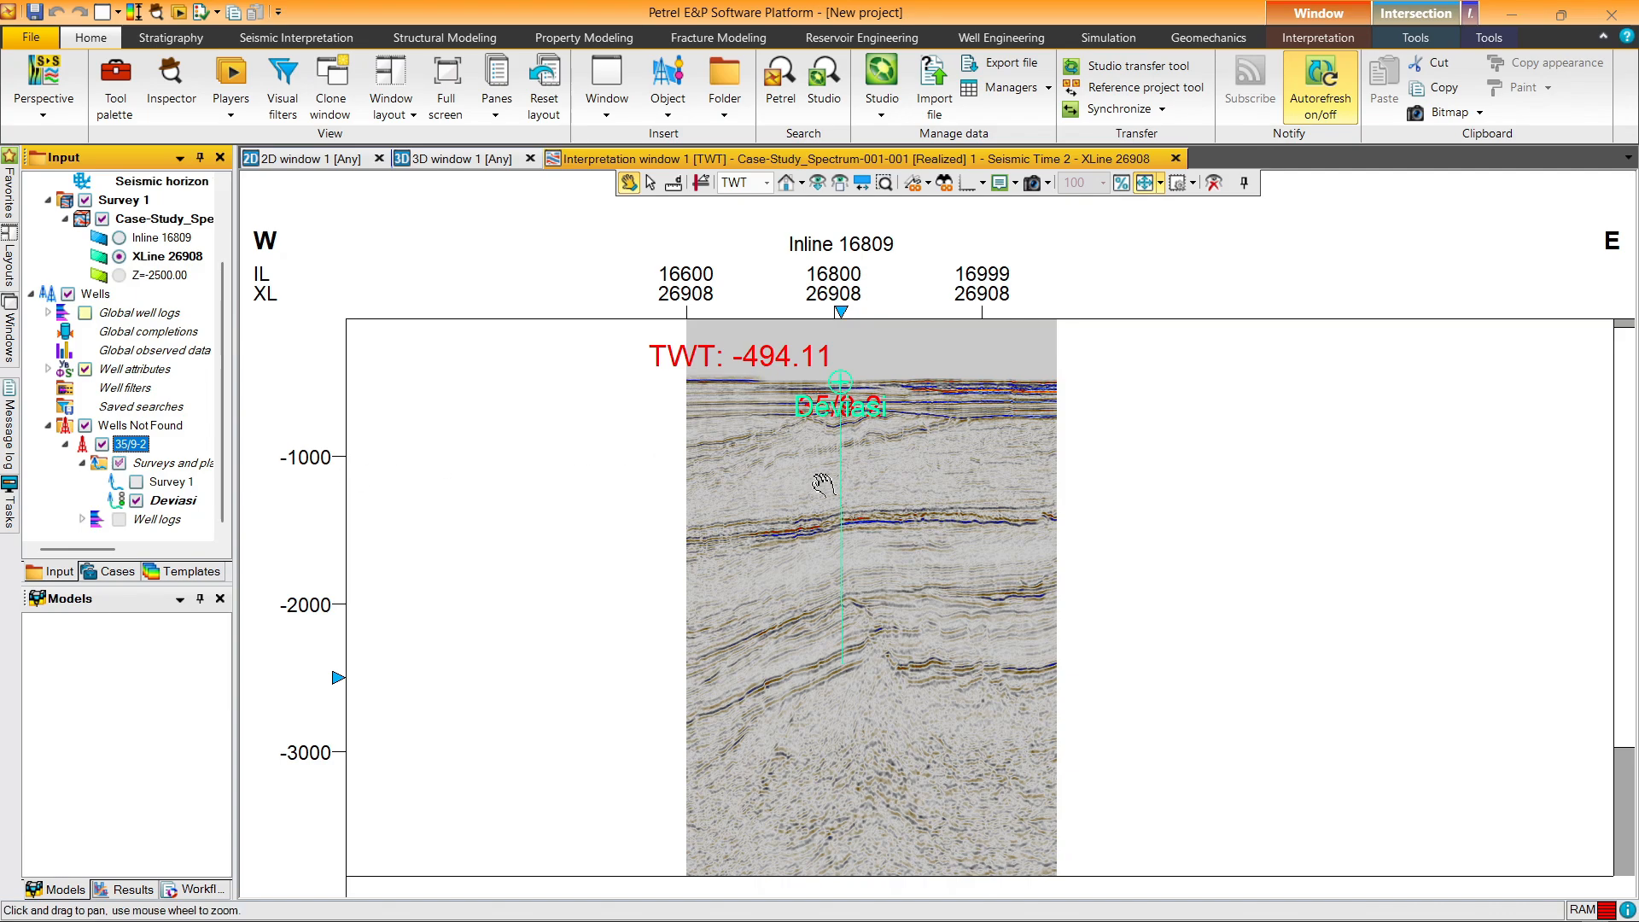
{"action": "scroll", "coordinate": [822, 484], "scroll_direction": "up", "scroll_amount": 3}
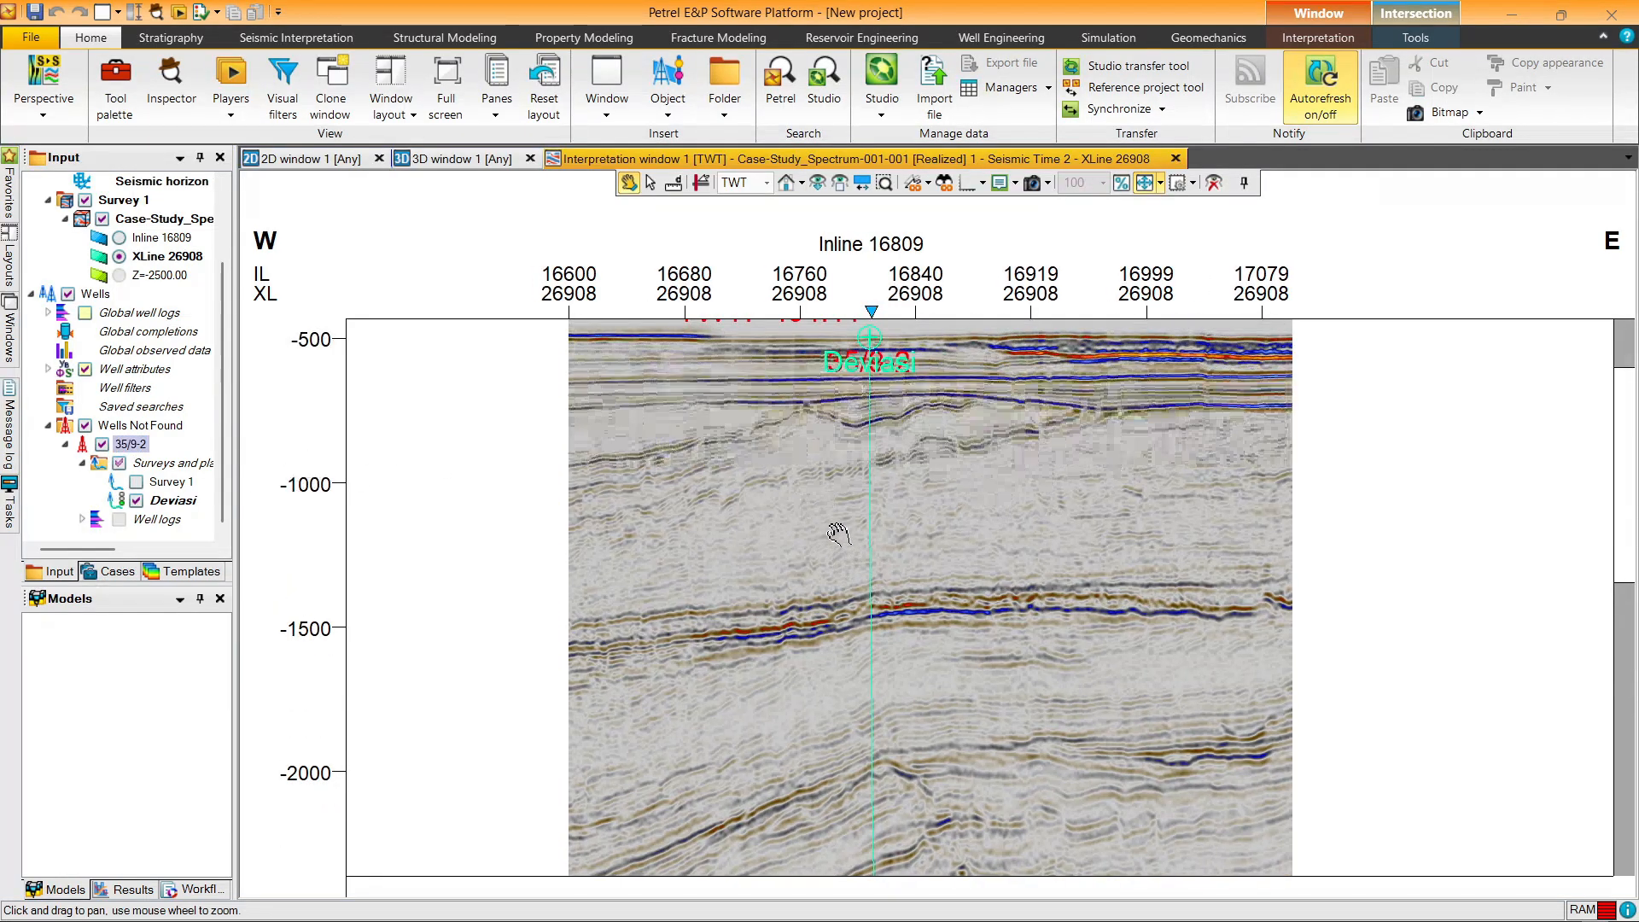
{"action": "scroll", "coordinate": [838, 533], "scroll_direction": "down", "scroll_amount": 2}
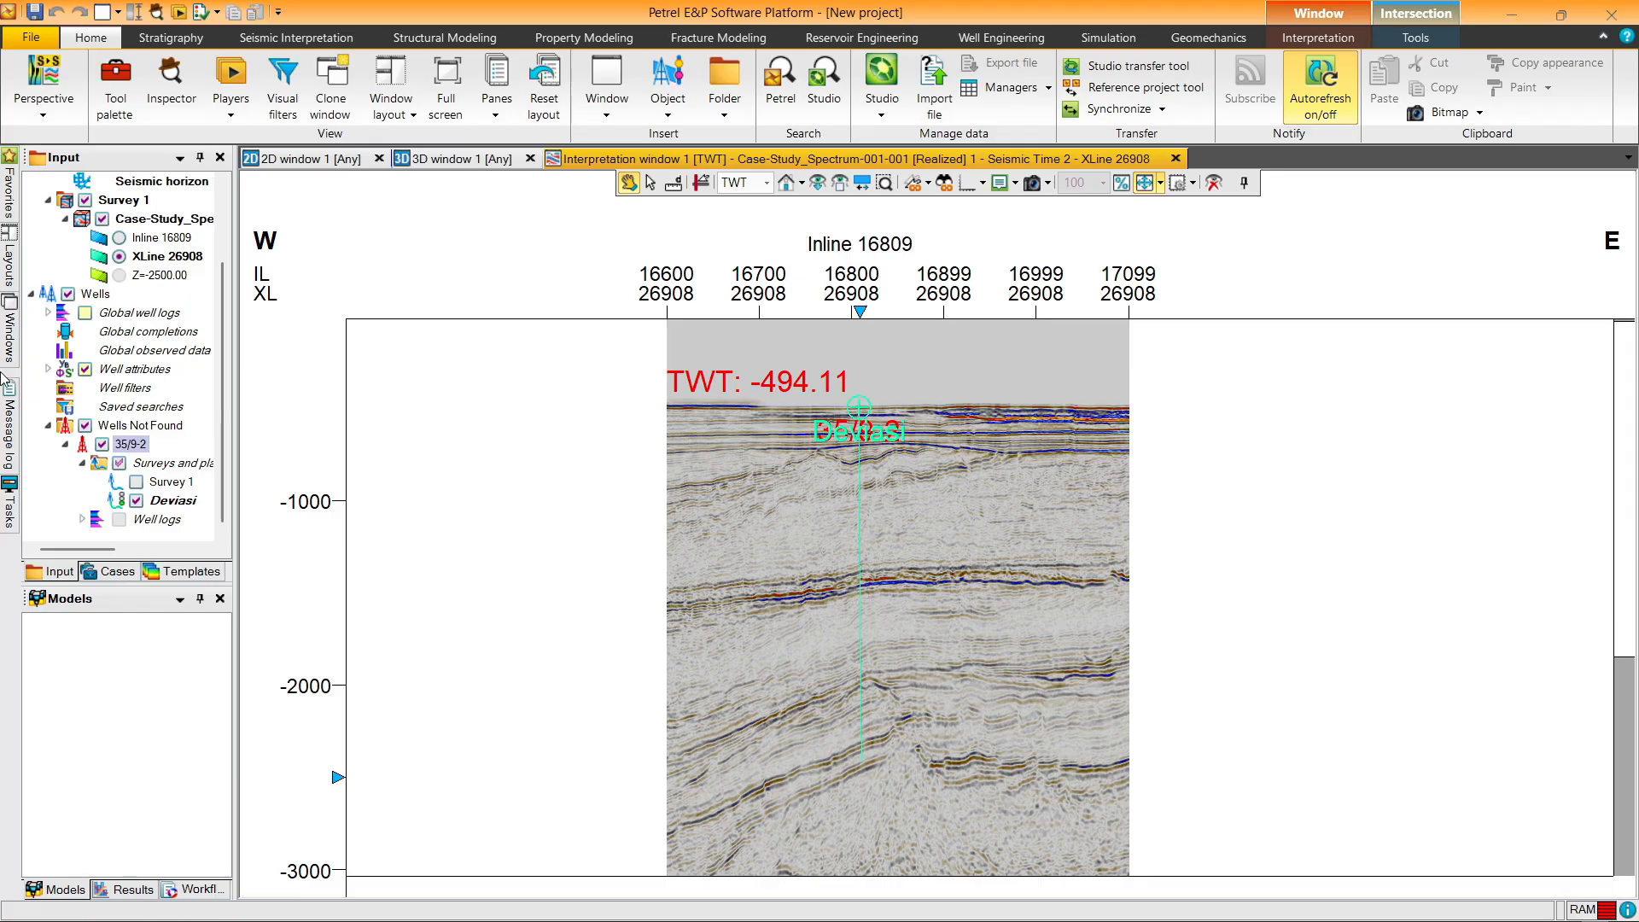
Step: Collapse the Wells Not Found folder, then insert a new well tops folder and expand it
{"action": "left_click", "coordinate": [49, 425]}
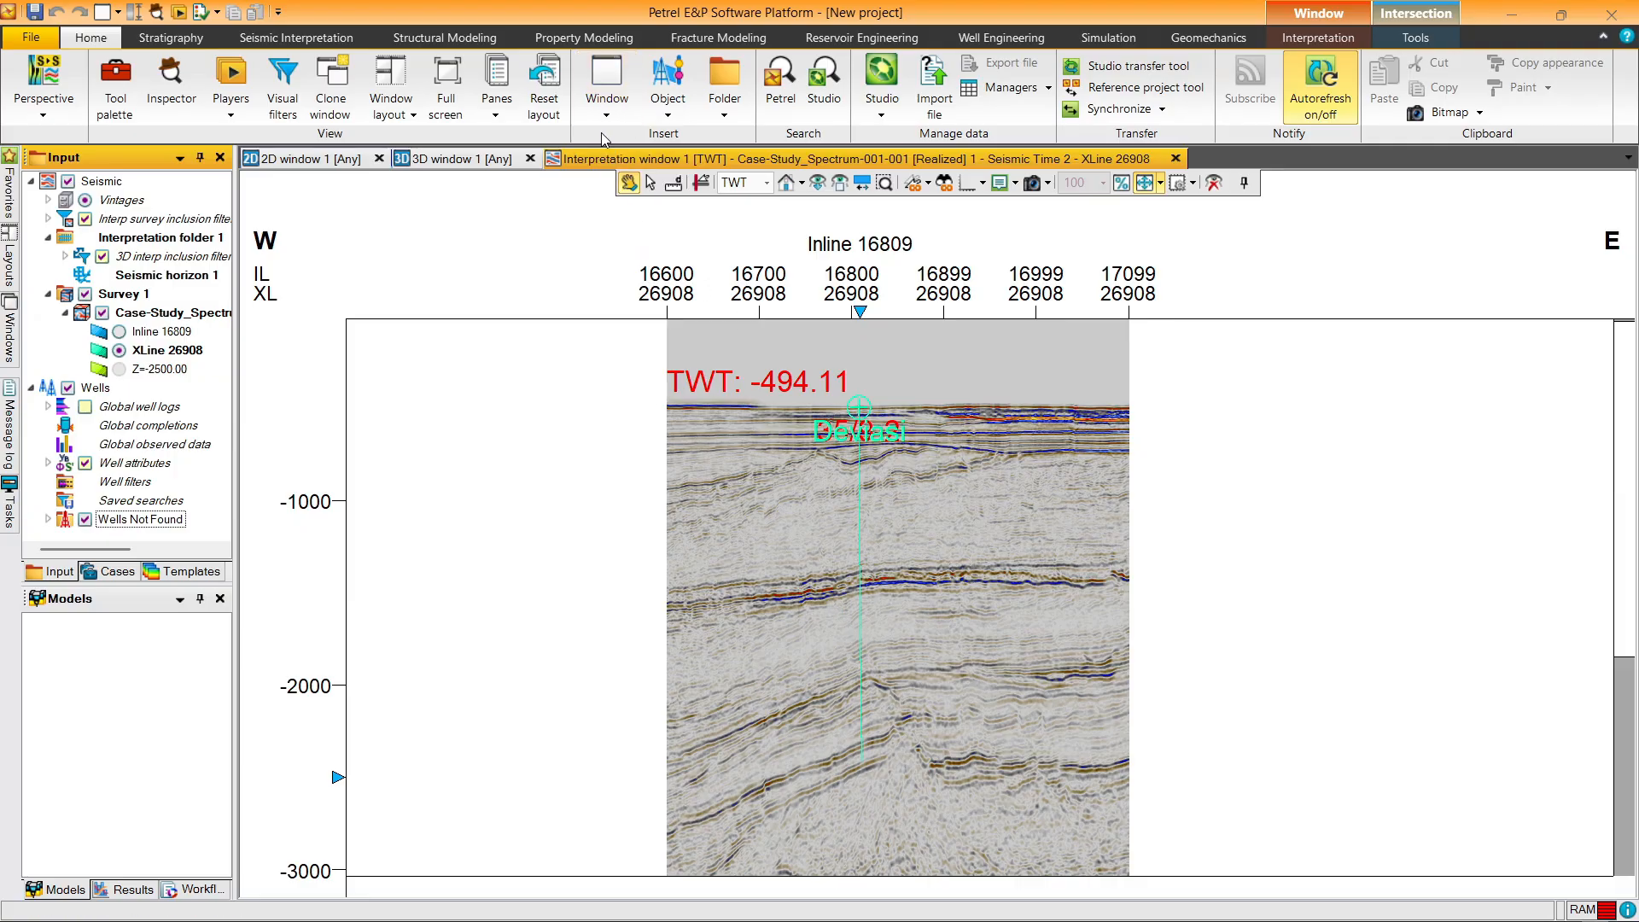
{"action": "left_click", "coordinate": [722, 120]}
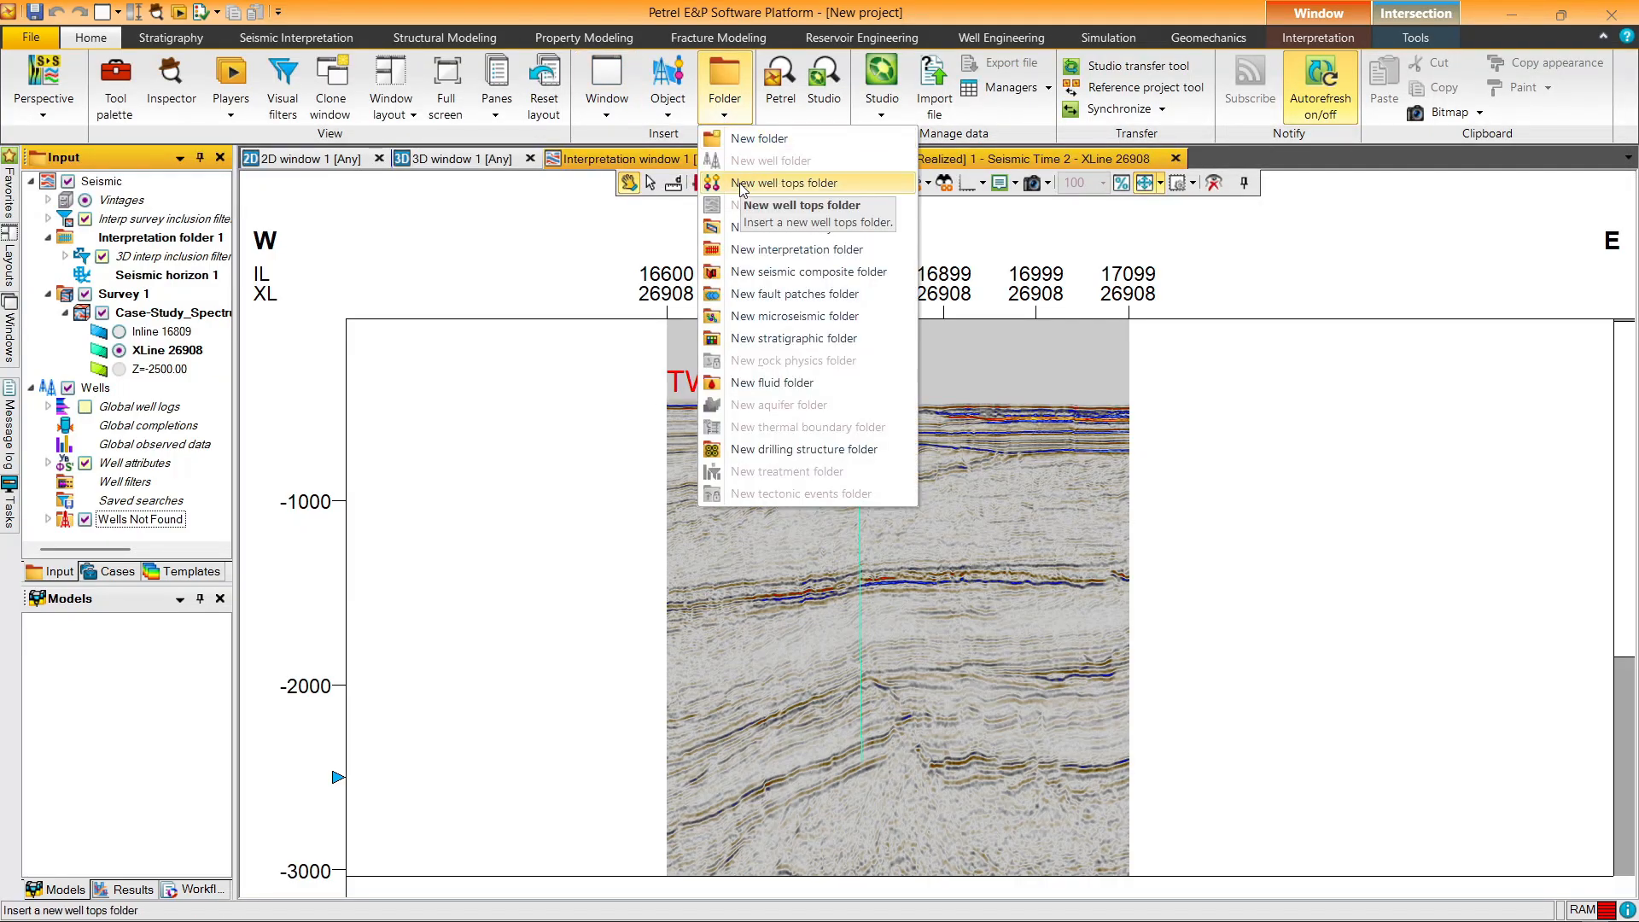
{"action": "left_click", "coordinate": [730, 184]}
{"action": "scroll", "coordinate": [117, 478], "scroll_direction": "down", "scroll_amount": 1}
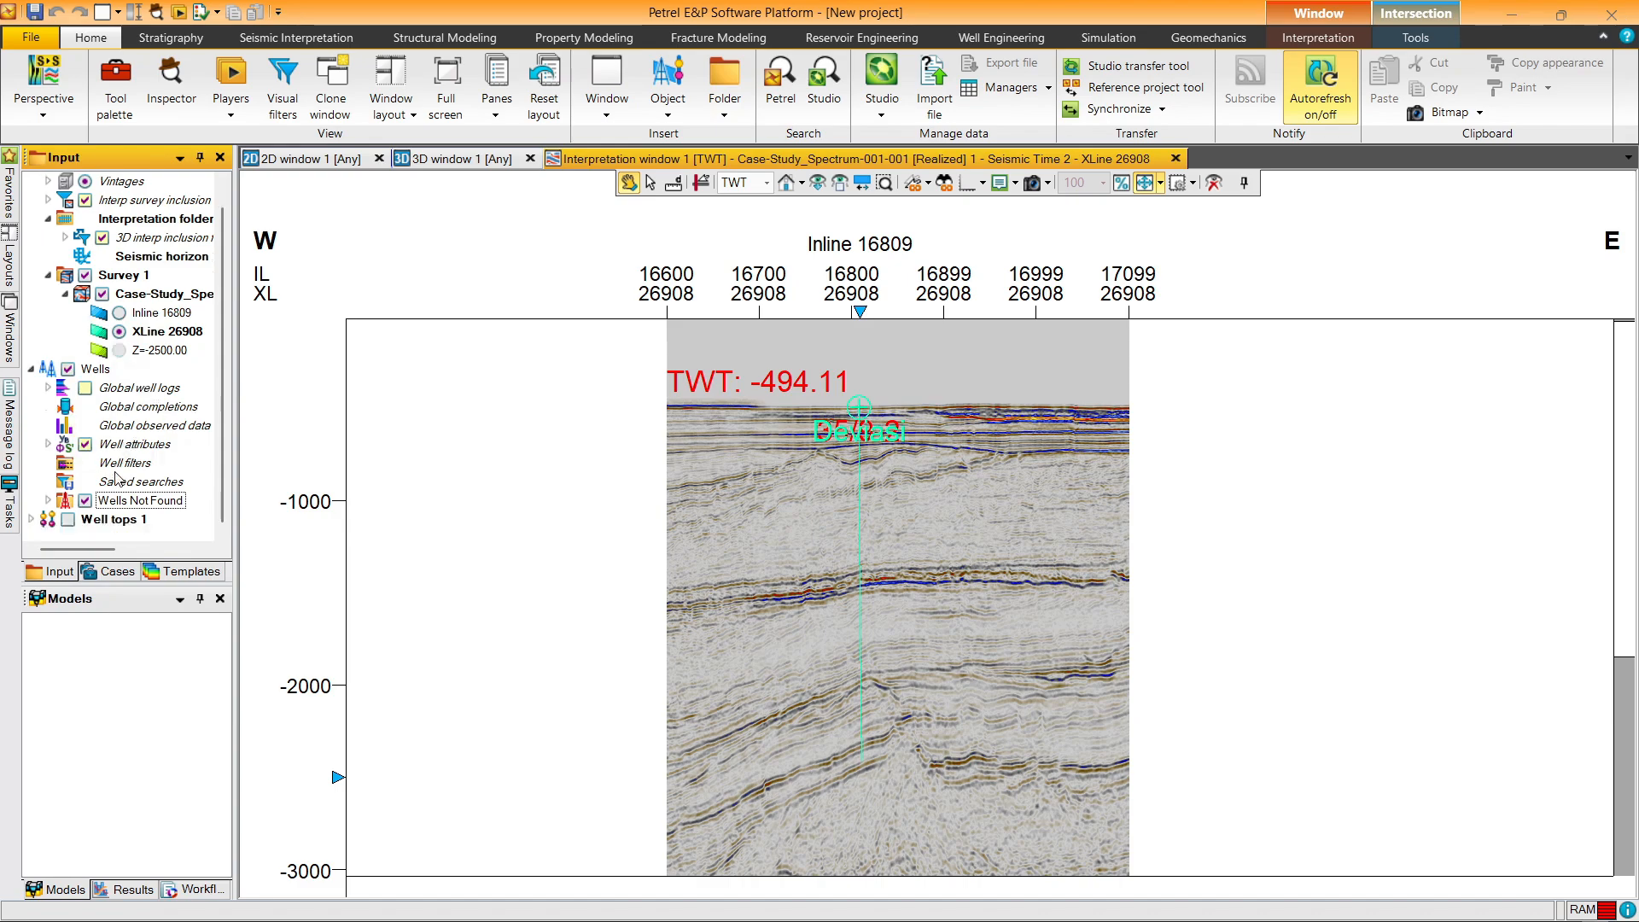
{"action": "left_click", "coordinate": [32, 520]}
Step: Open Marker_formation_35_9_2 for import into the Well tops 1 folder, using the Petrel well tops (ASCII) file type
{"action": "right_click", "coordinate": [117, 405]}
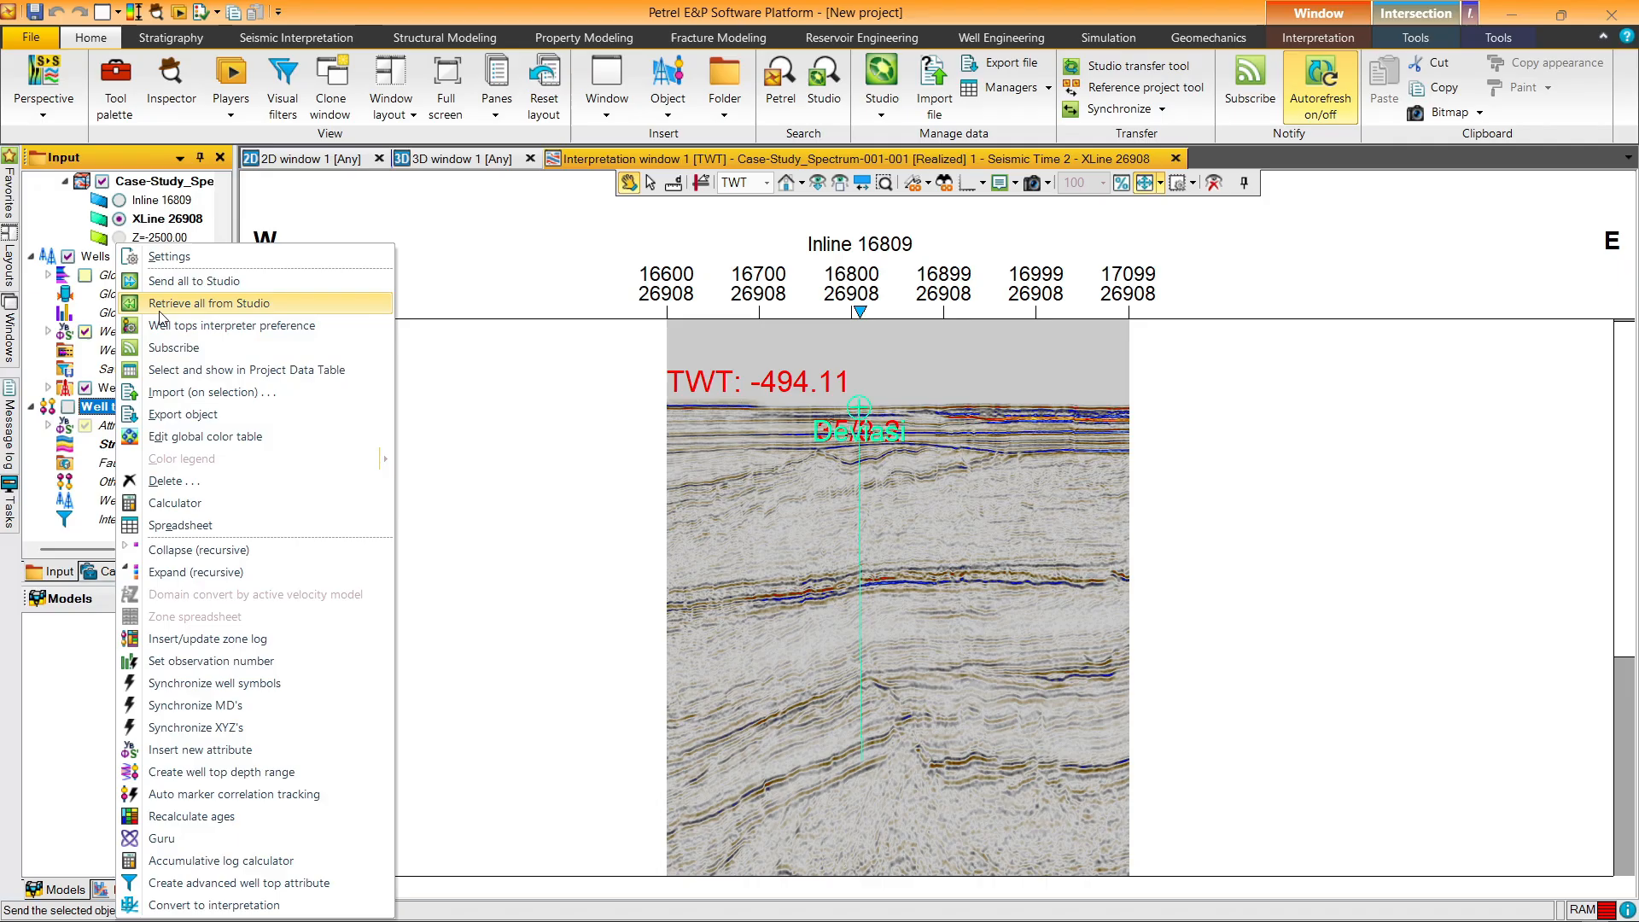
{"action": "left_click", "coordinate": [164, 392]}
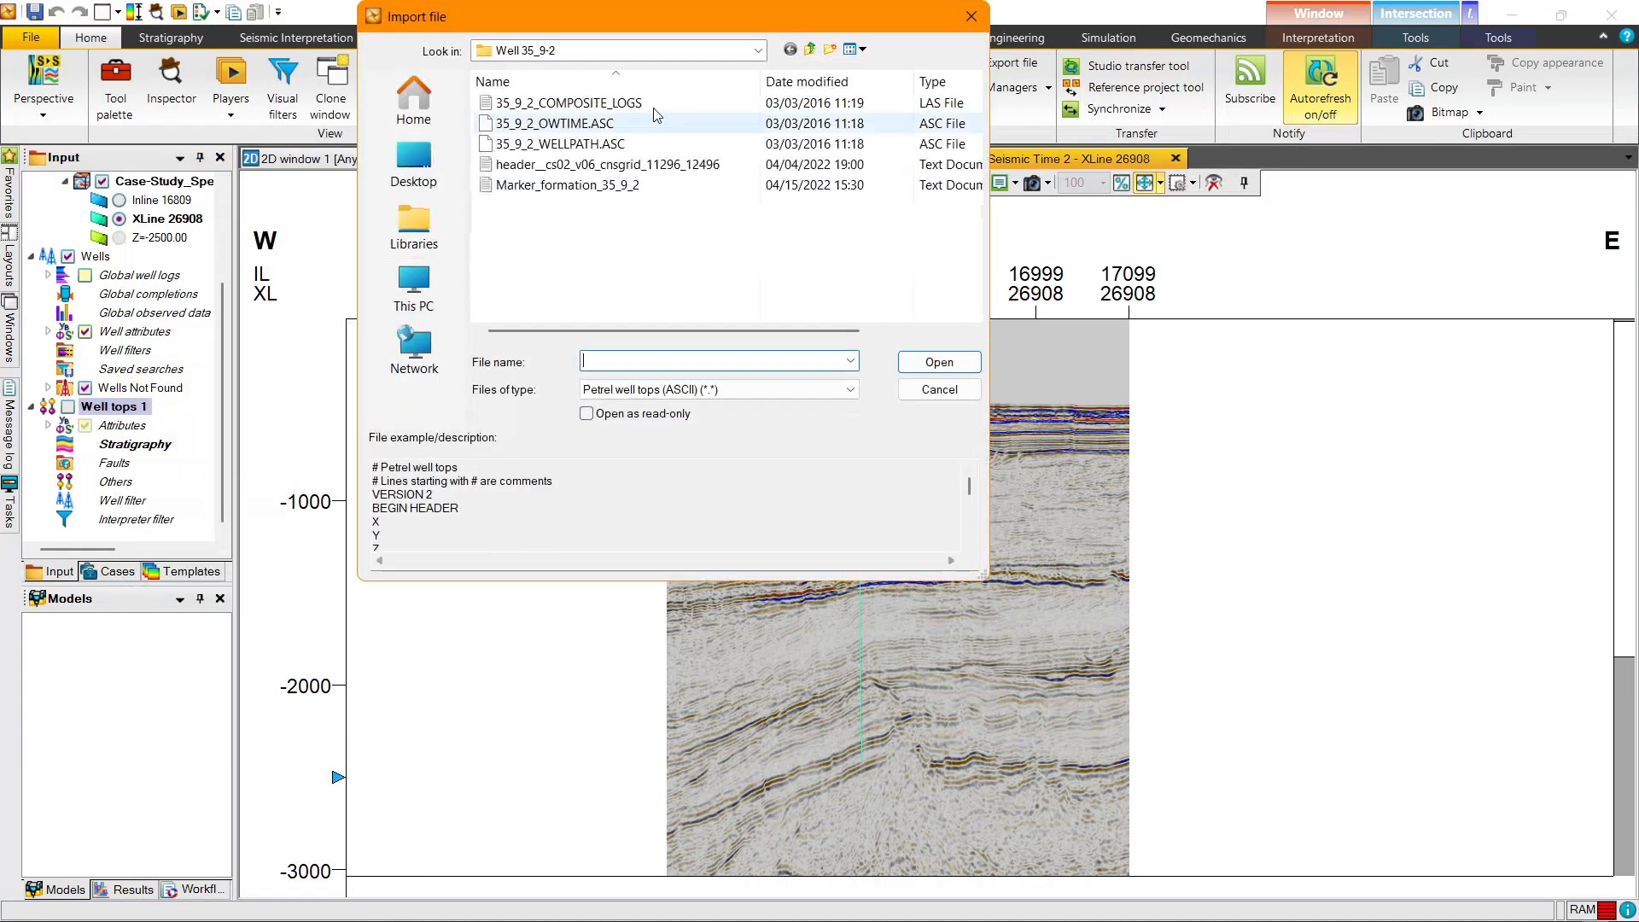
{"action": "left_click", "coordinate": [671, 390]}
{"action": "left_click", "coordinate": [672, 389]}
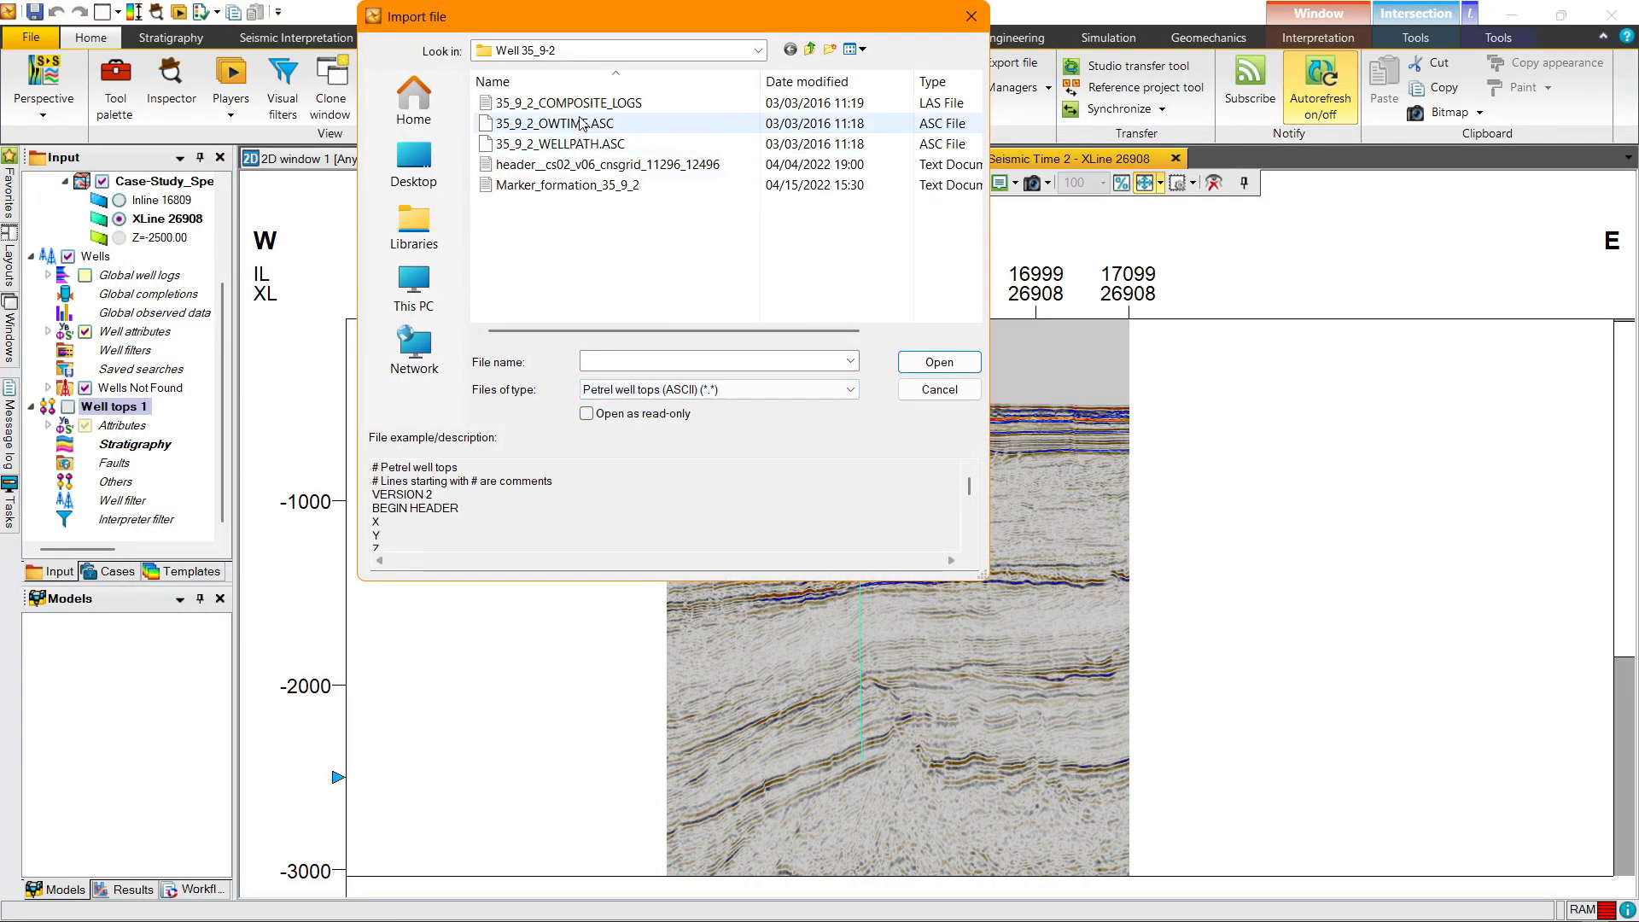
{"action": "left_click", "coordinate": [576, 186]}
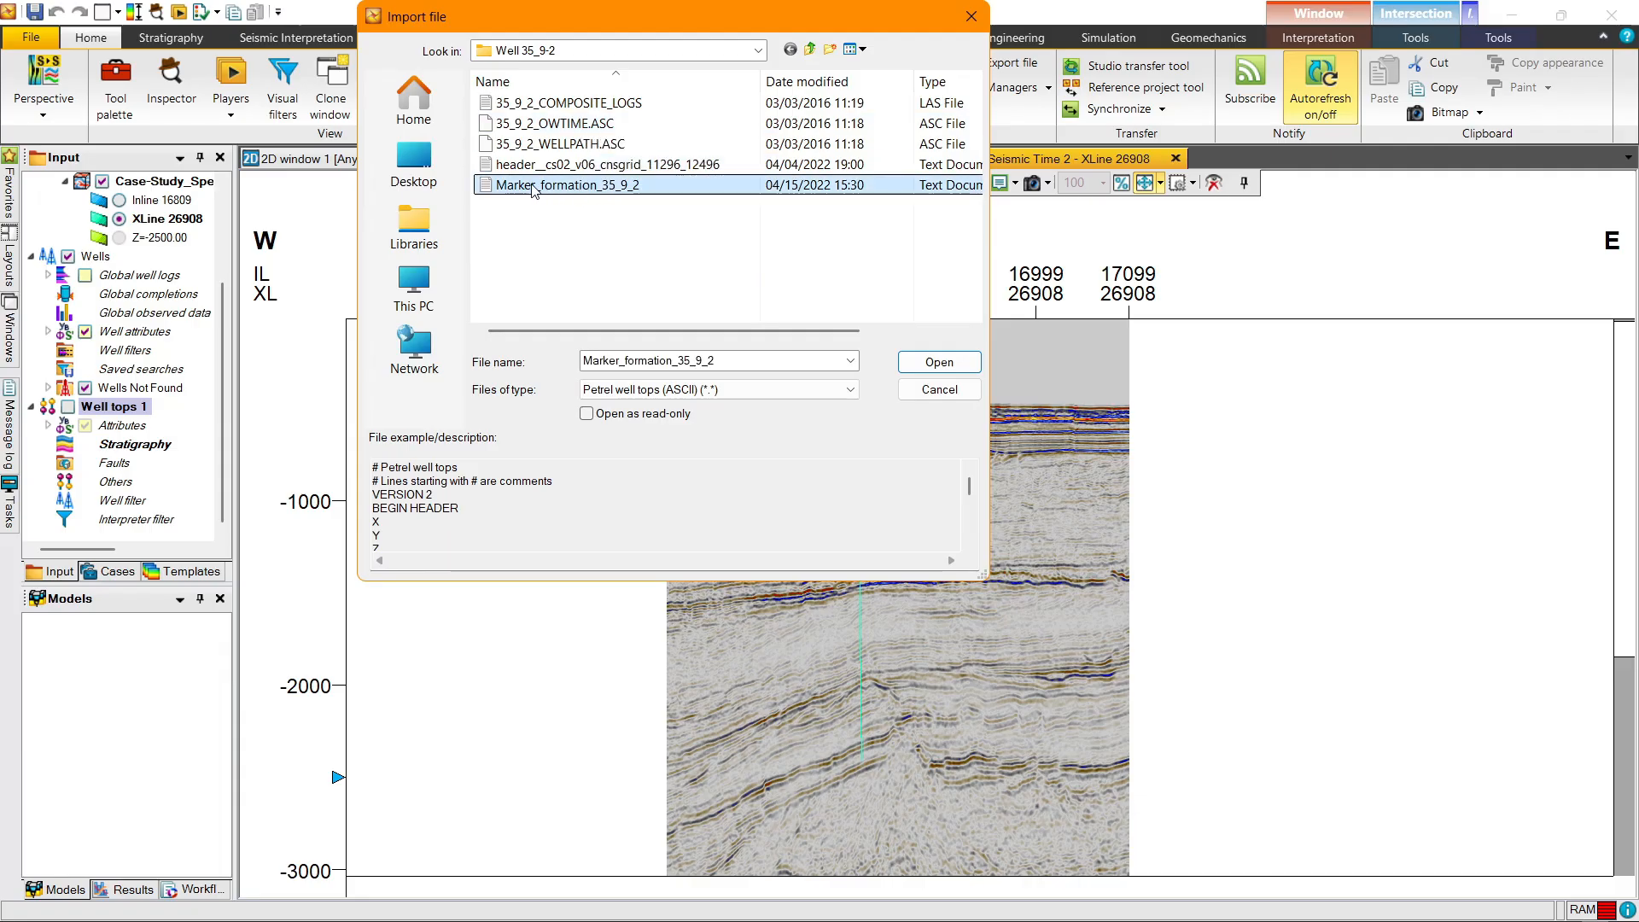
{"action": "left_click", "coordinate": [940, 362]}
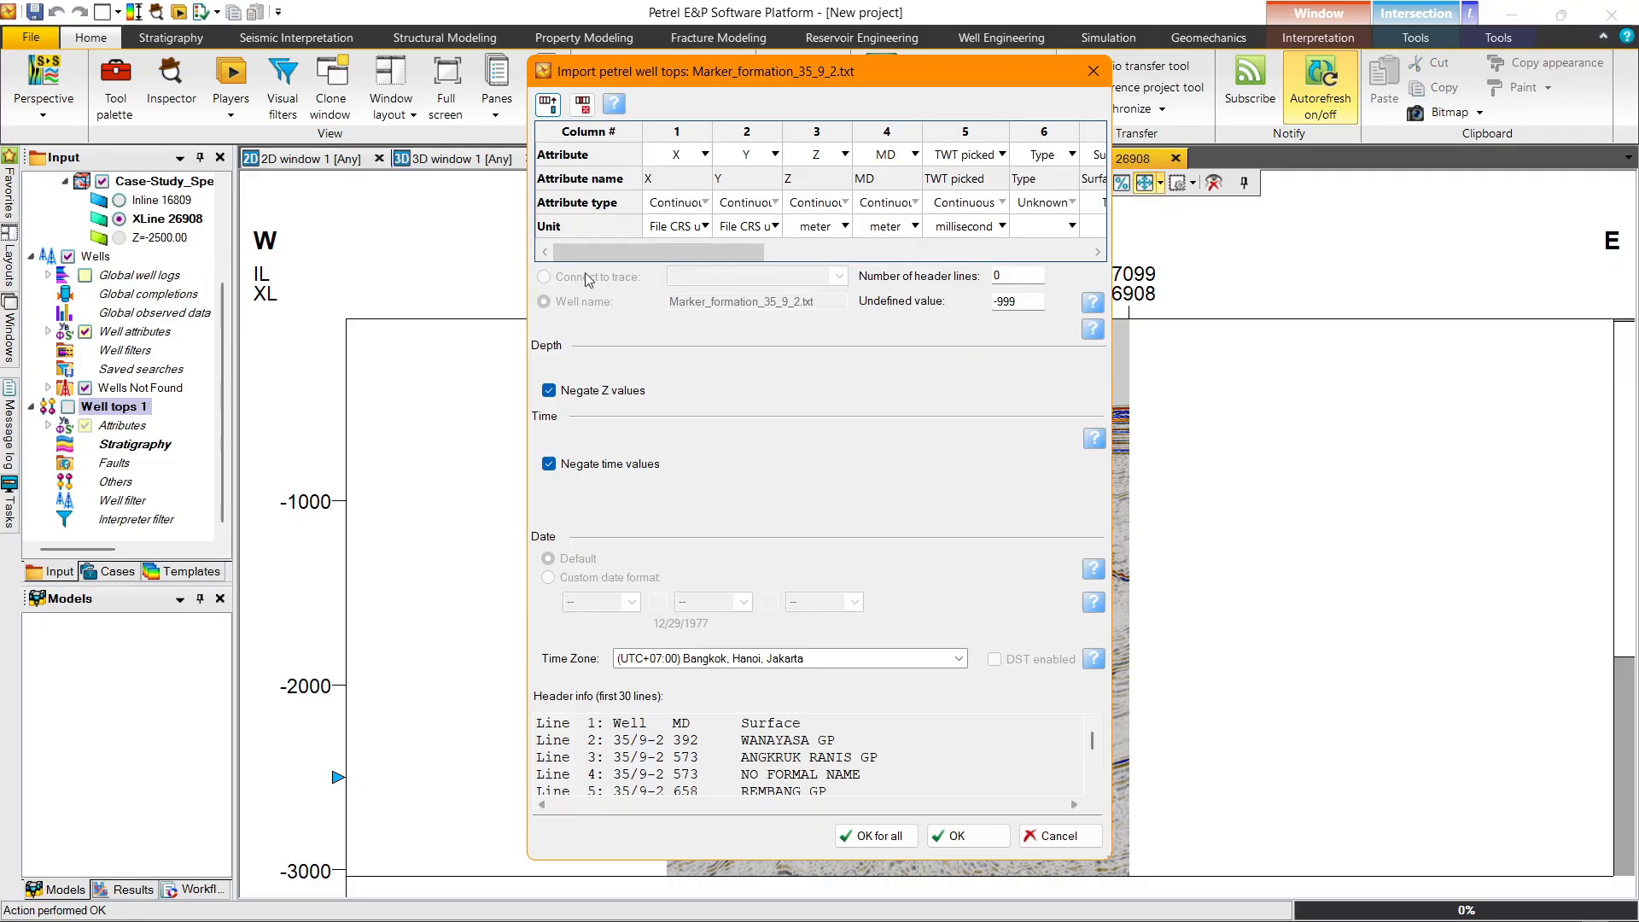
Step: Replace all default columns in the well tops import settings with three new columns, matching the file header
{"action": "left_click", "coordinate": [548, 103]}
{"action": "left_click", "coordinate": [555, 134]}
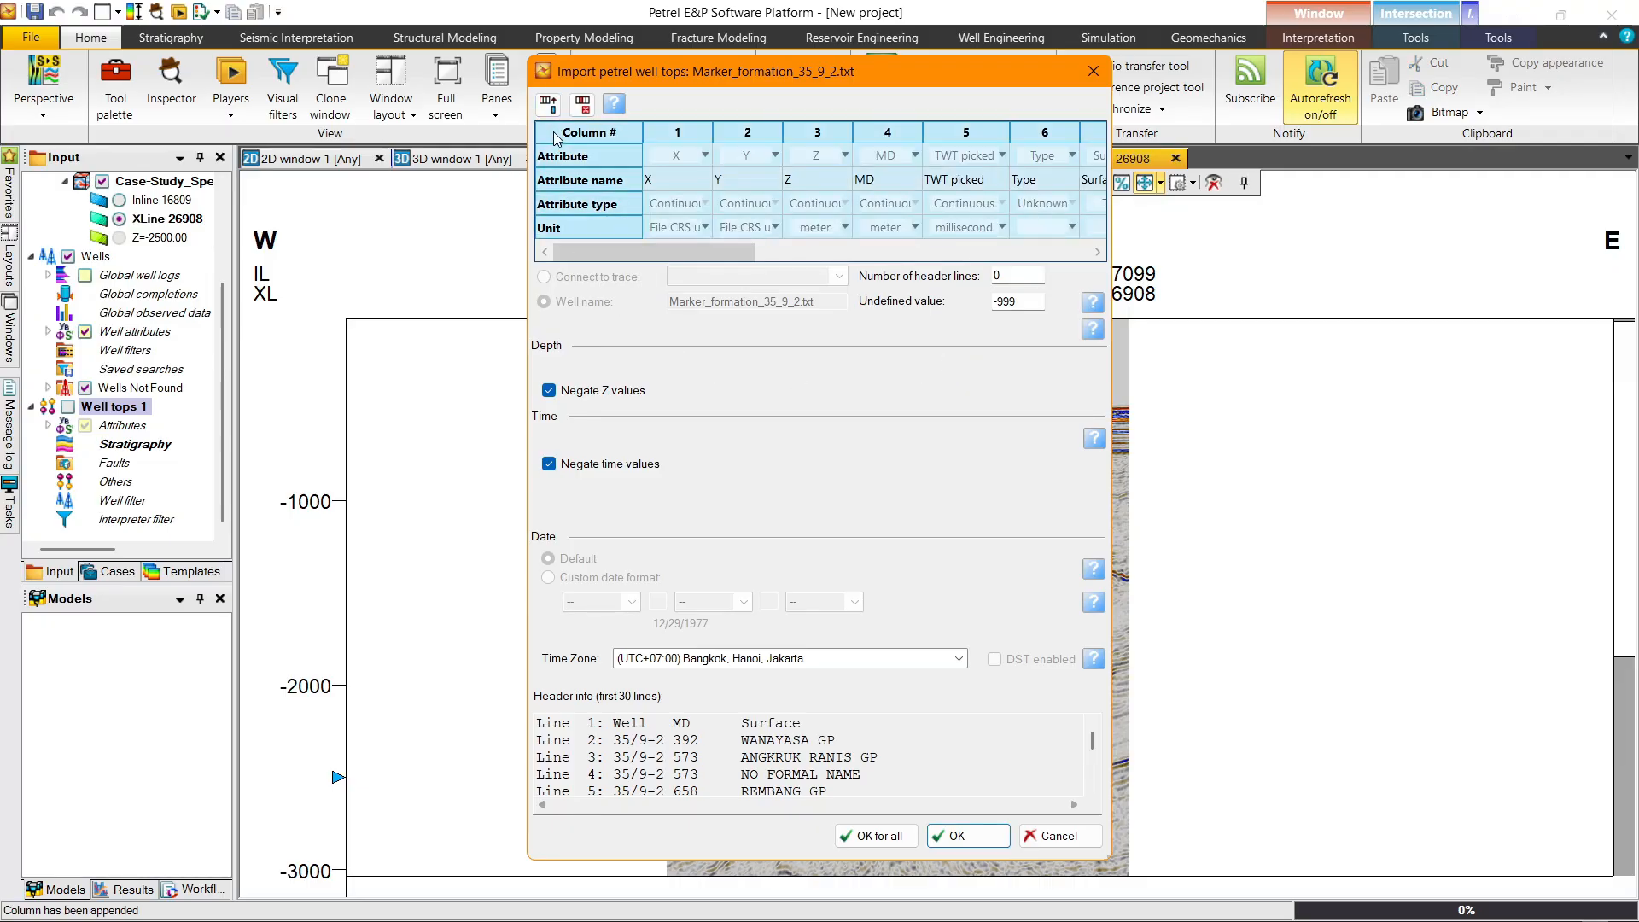
{"action": "left_click", "coordinate": [583, 103]}
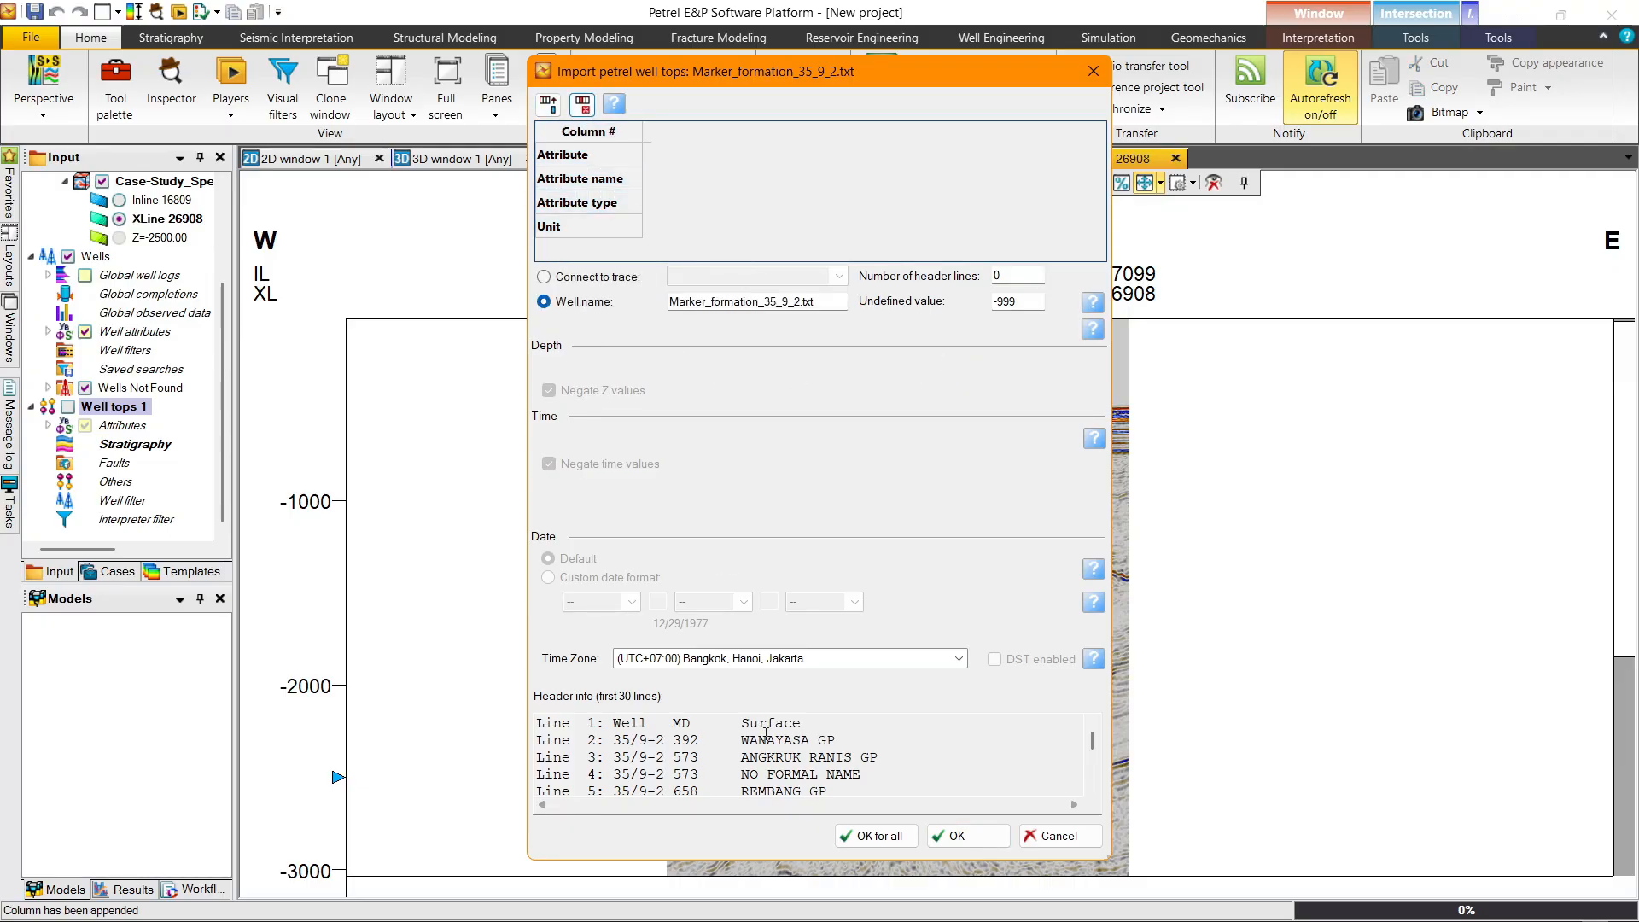
{"action": "left_click", "coordinate": [649, 722]}
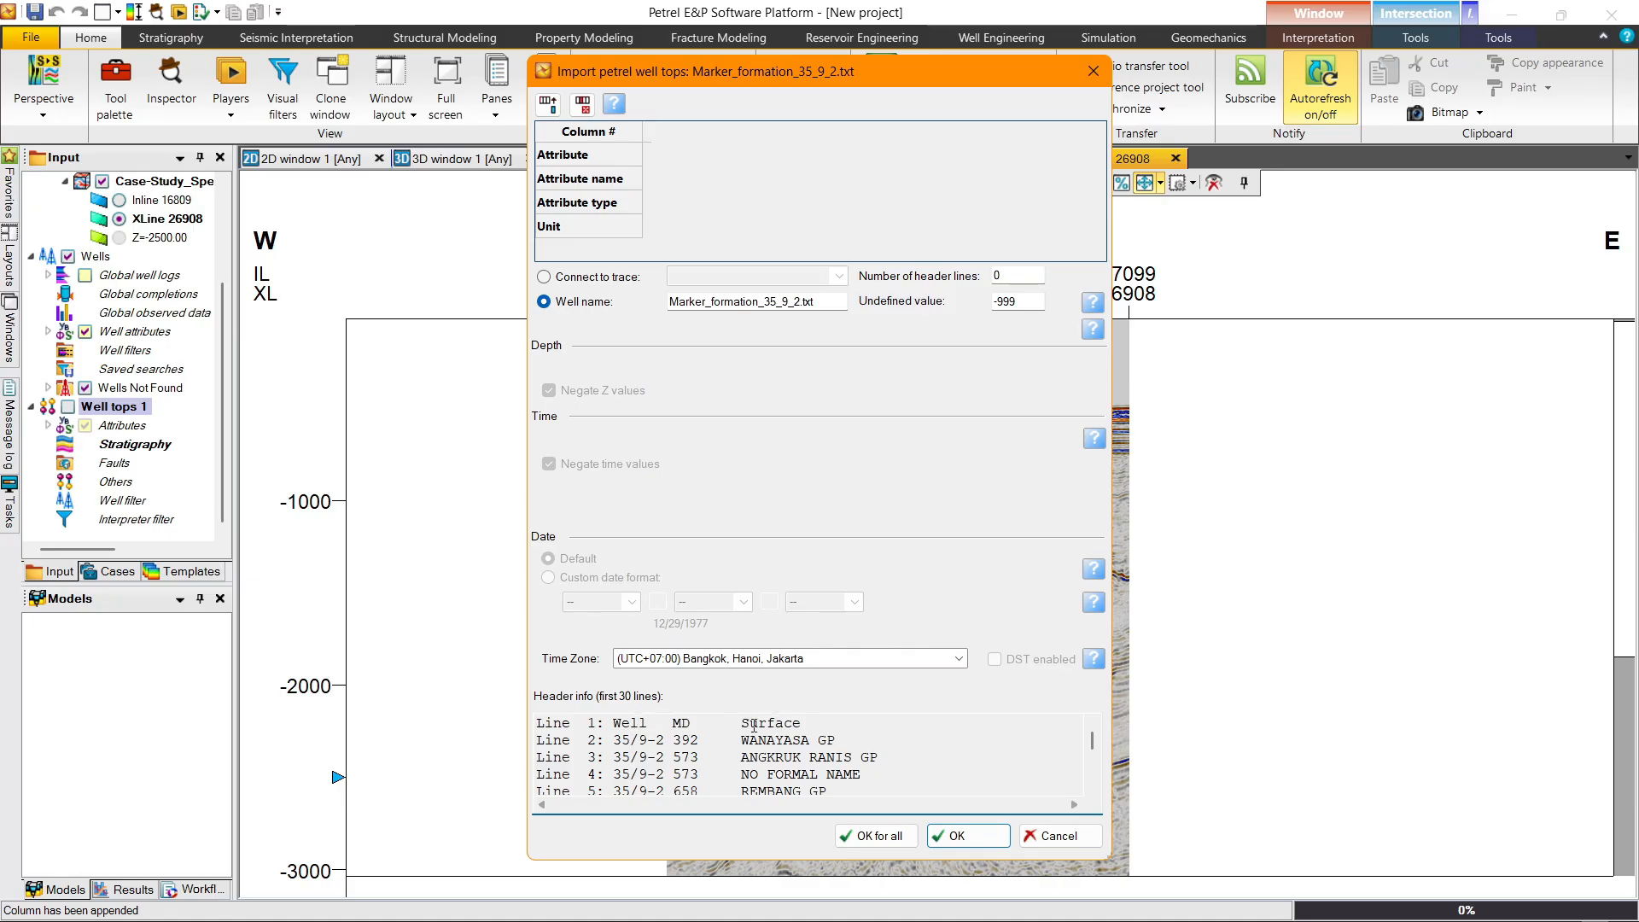
{"action": "left_click", "coordinate": [548, 103]}
{"action": "left_click", "coordinate": [548, 103]}
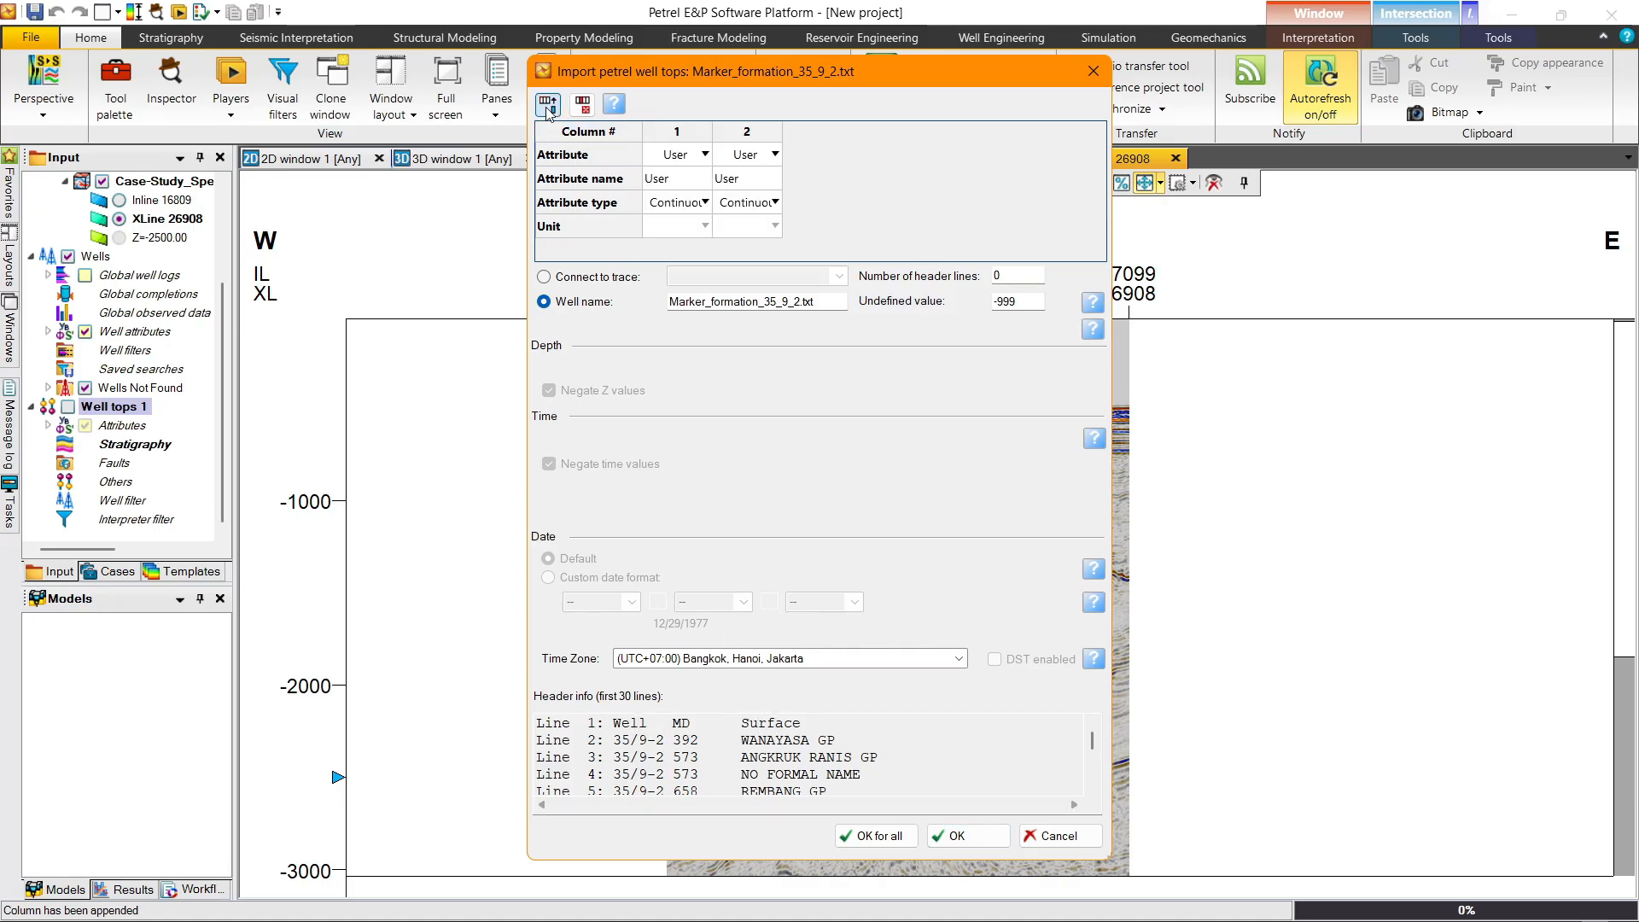
{"action": "left_click", "coordinate": [548, 103]}
Step: Assign the Well attribute to well tops column 1, MD to column 2 and Surface to column 3
{"action": "left_click", "coordinate": [682, 160]}
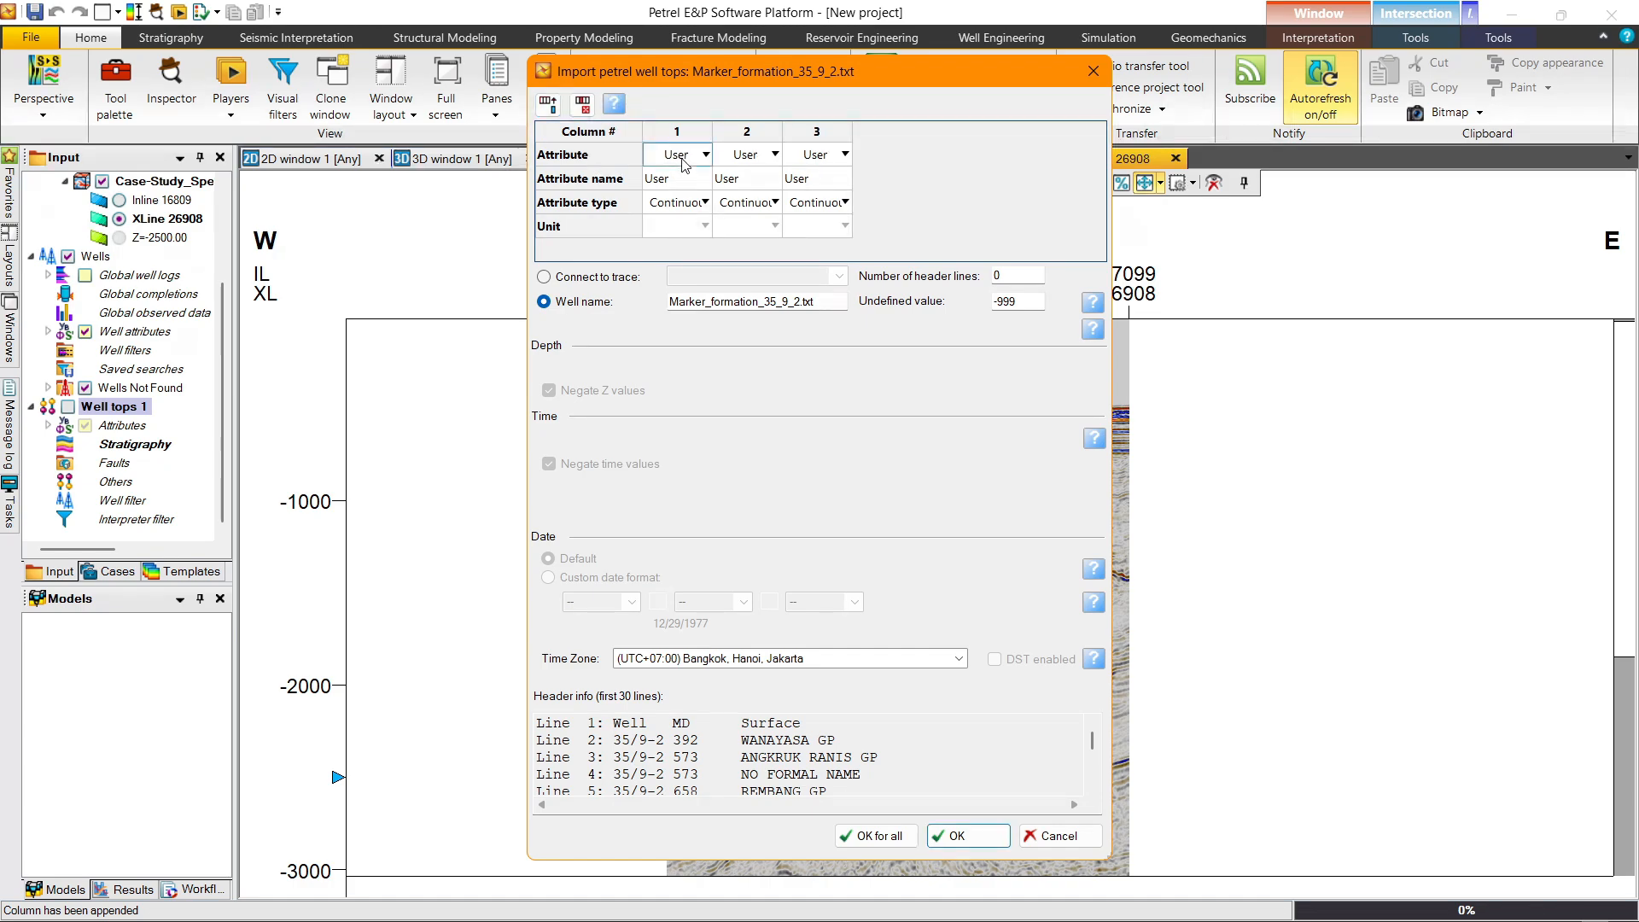
{"action": "left_click", "coordinate": [682, 161]}
{"action": "scroll", "coordinate": [742, 179], "scroll_direction": "up", "scroll_amount": 1}
{"action": "left_click", "coordinate": [748, 170]}
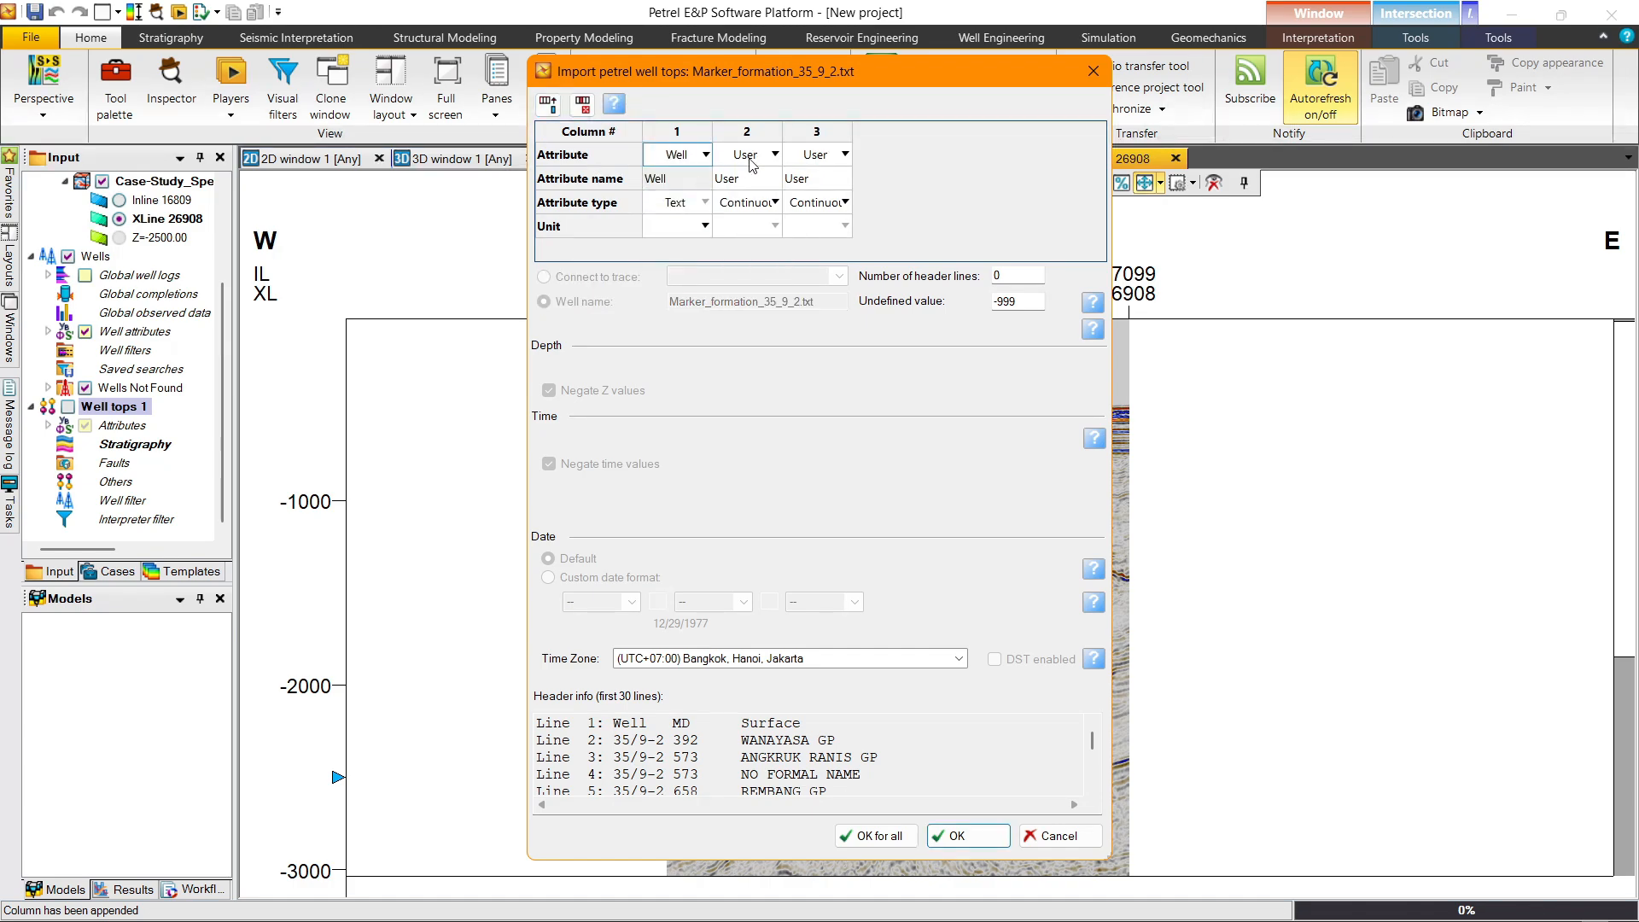
{"action": "left_click", "coordinate": [752, 165]}
{"action": "left_click", "coordinate": [755, 171]}
{"action": "scroll", "coordinate": [756, 175], "scroll_direction": "up", "scroll_amount": 1}
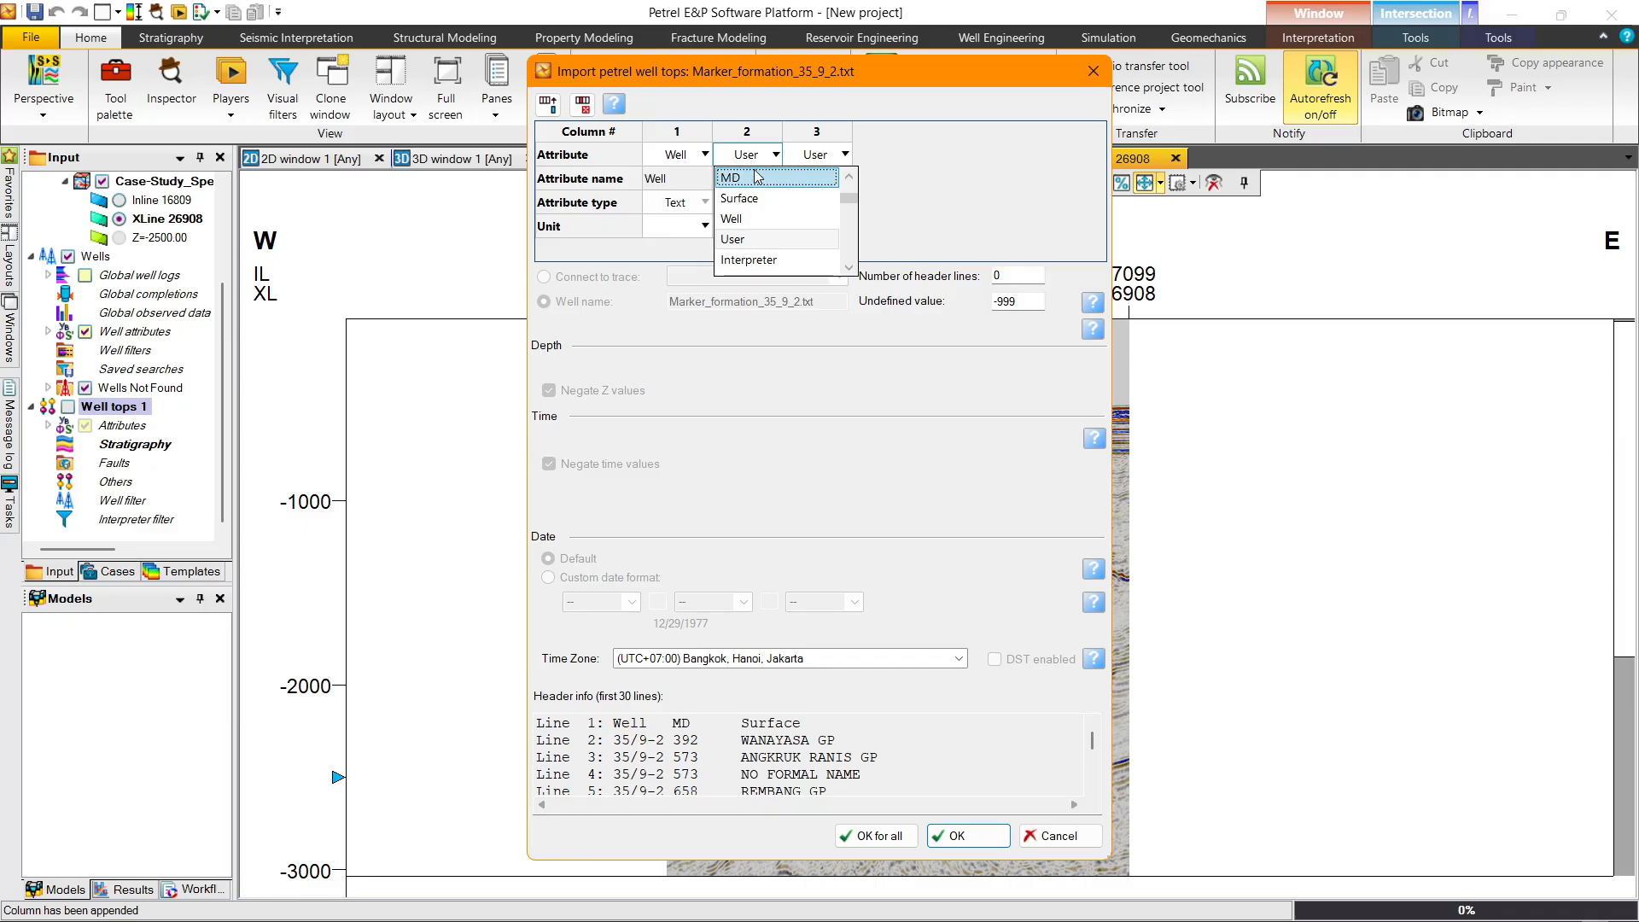
{"action": "left_click", "coordinate": [755, 176]}
{"action": "left_click", "coordinate": [813, 160]}
{"action": "left_click", "coordinate": [813, 160]}
{"action": "left_click", "coordinate": [811, 176]}
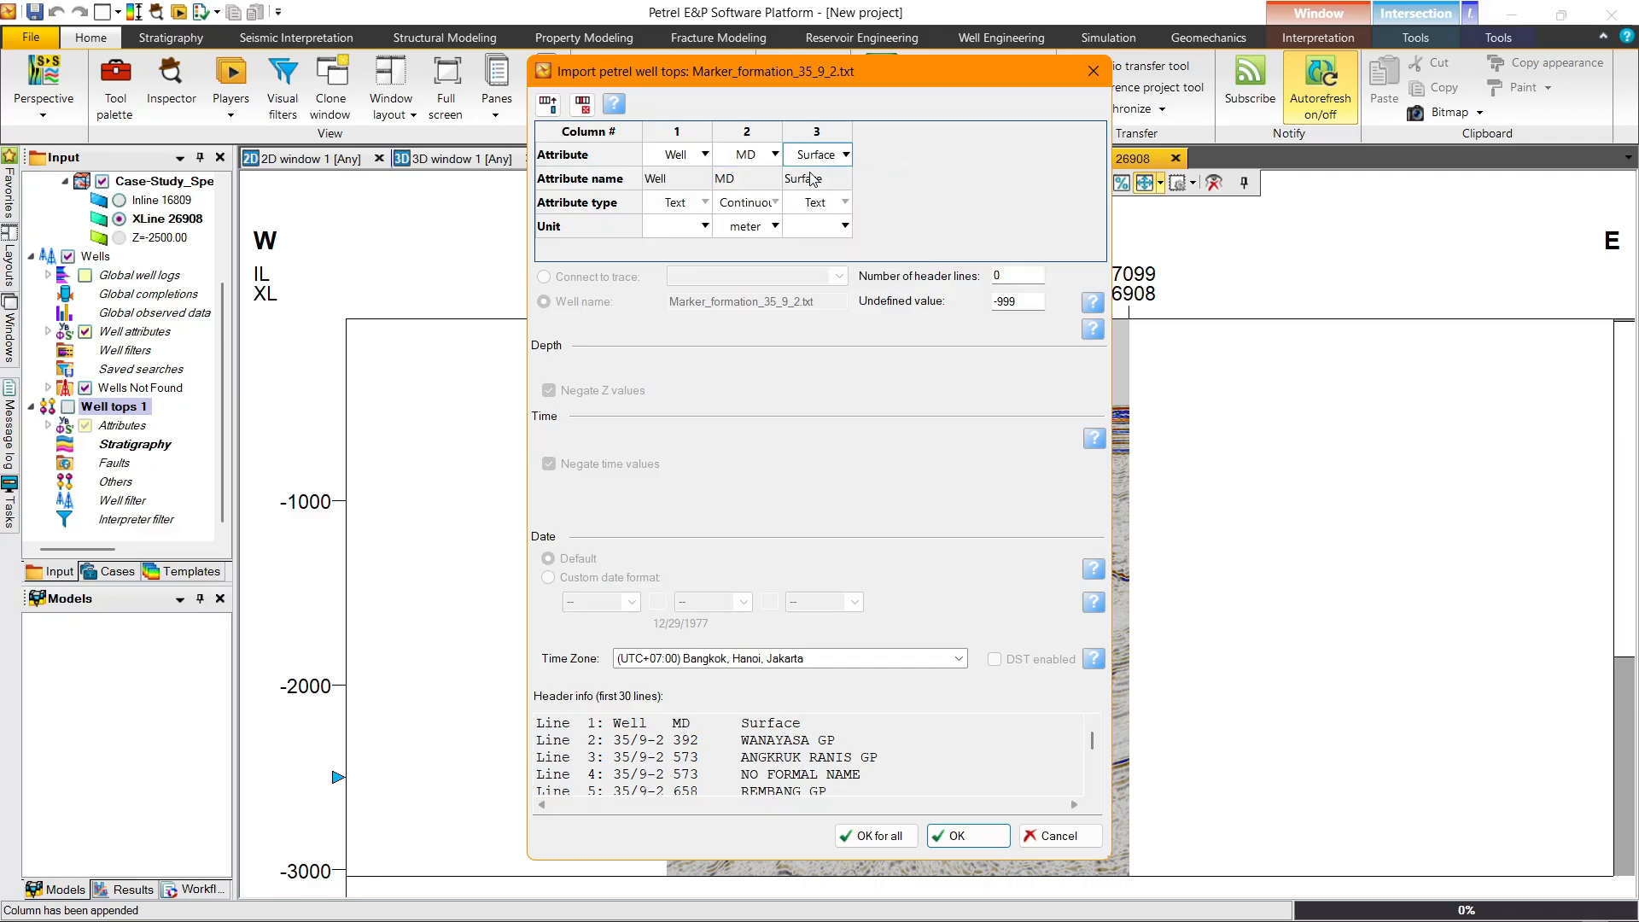
Step: Set the number of header lines to 1 and complete the import of the formation markers into Well tops 1
{"action": "left_click", "coordinate": [1012, 274]}
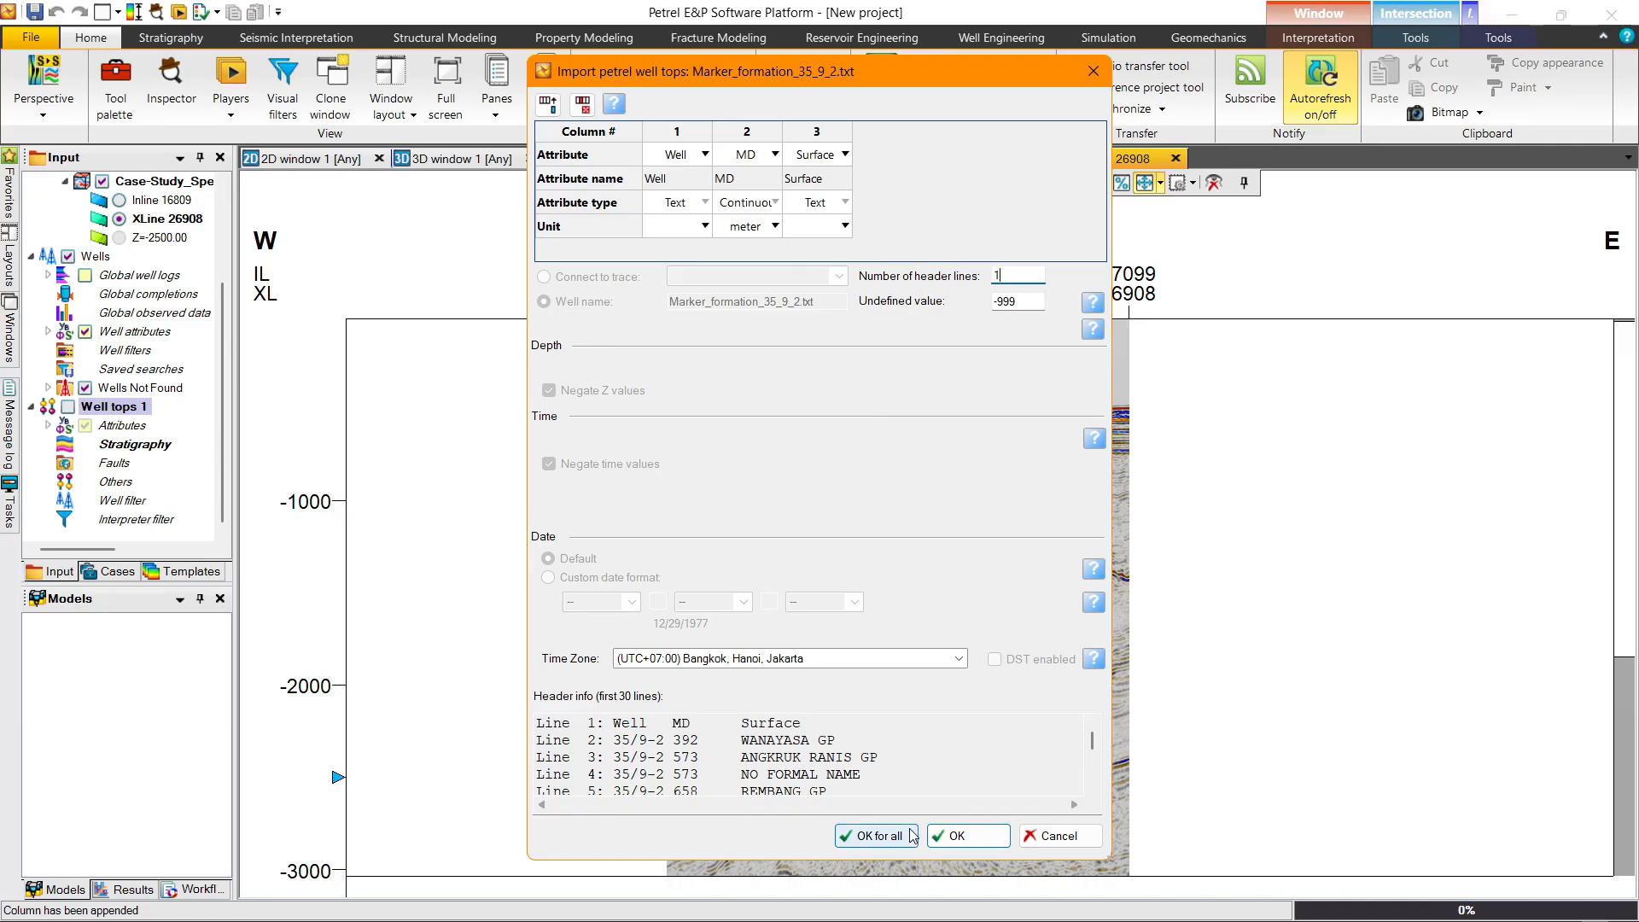
{"action": "left_click", "coordinate": [880, 836]}
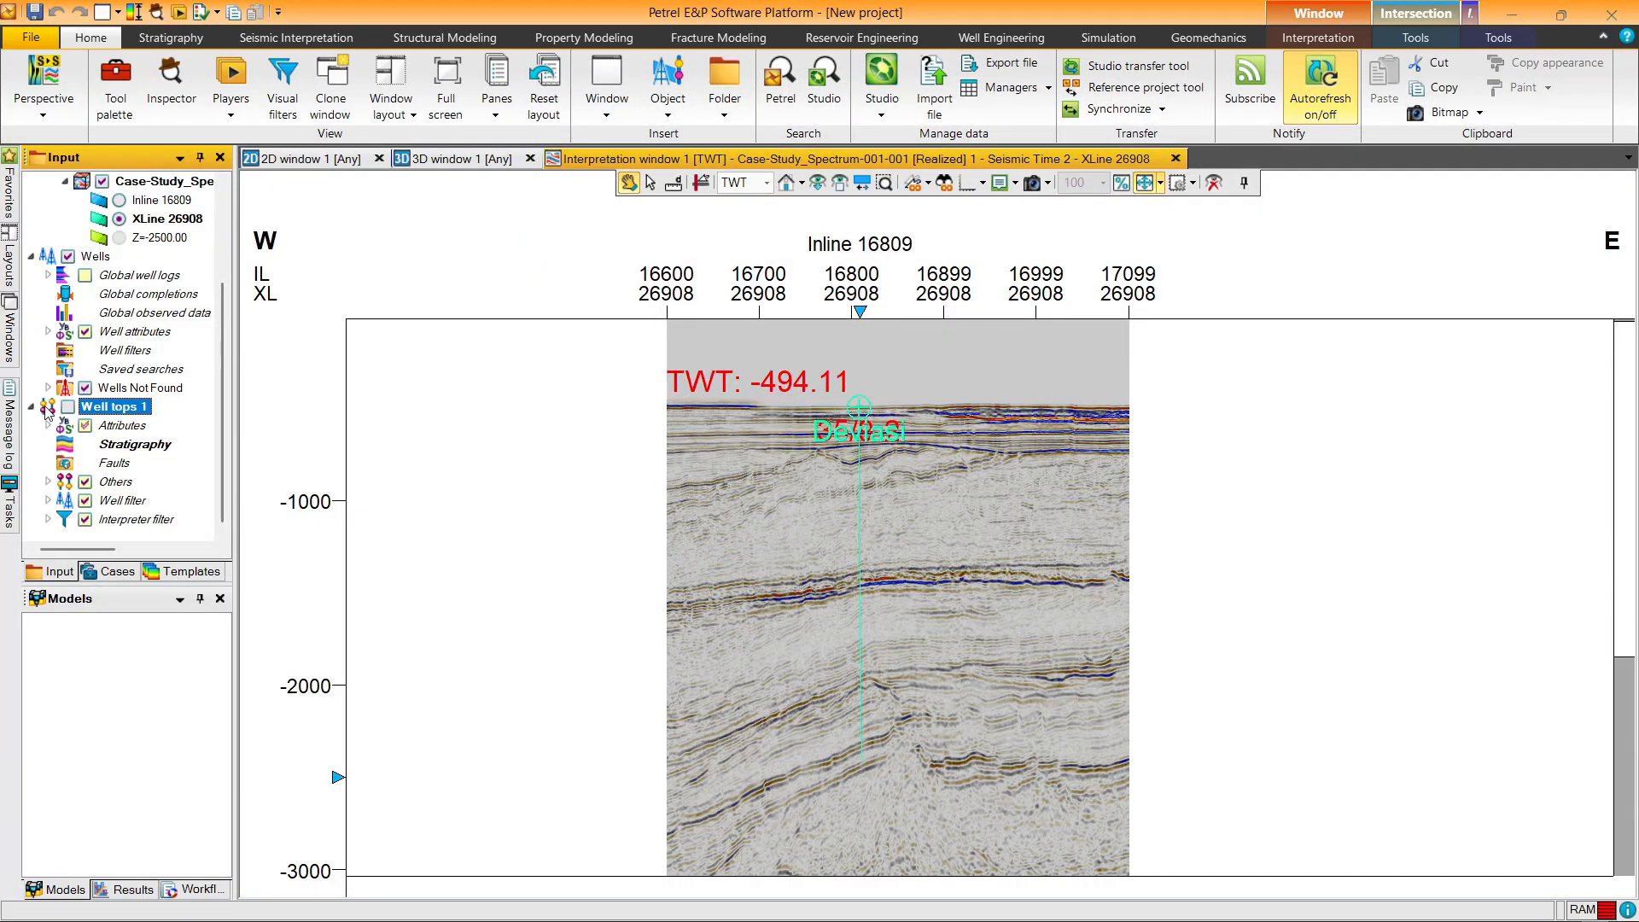
{"action": "left_click", "coordinate": [34, 407]}
{"action": "left_click", "coordinate": [33, 520]}
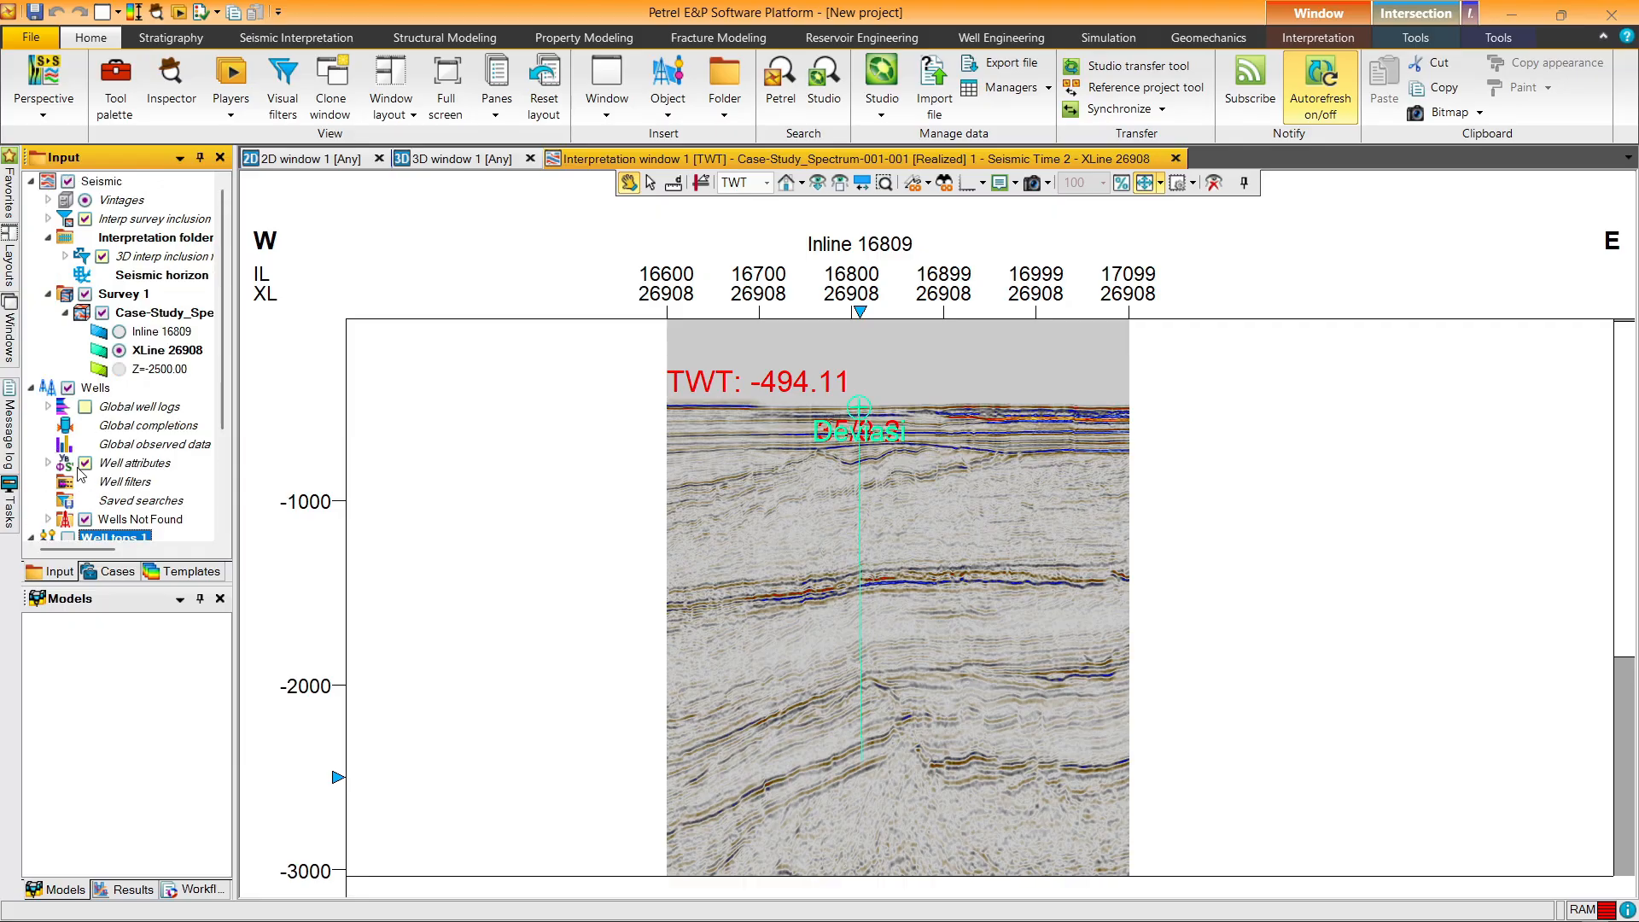
{"action": "left_click_drag", "start_coordinate": [777, 438], "coordinate": [828, 431]}
{"action": "scroll", "coordinate": [831, 431], "scroll_direction": "up", "scroll_amount": 3}
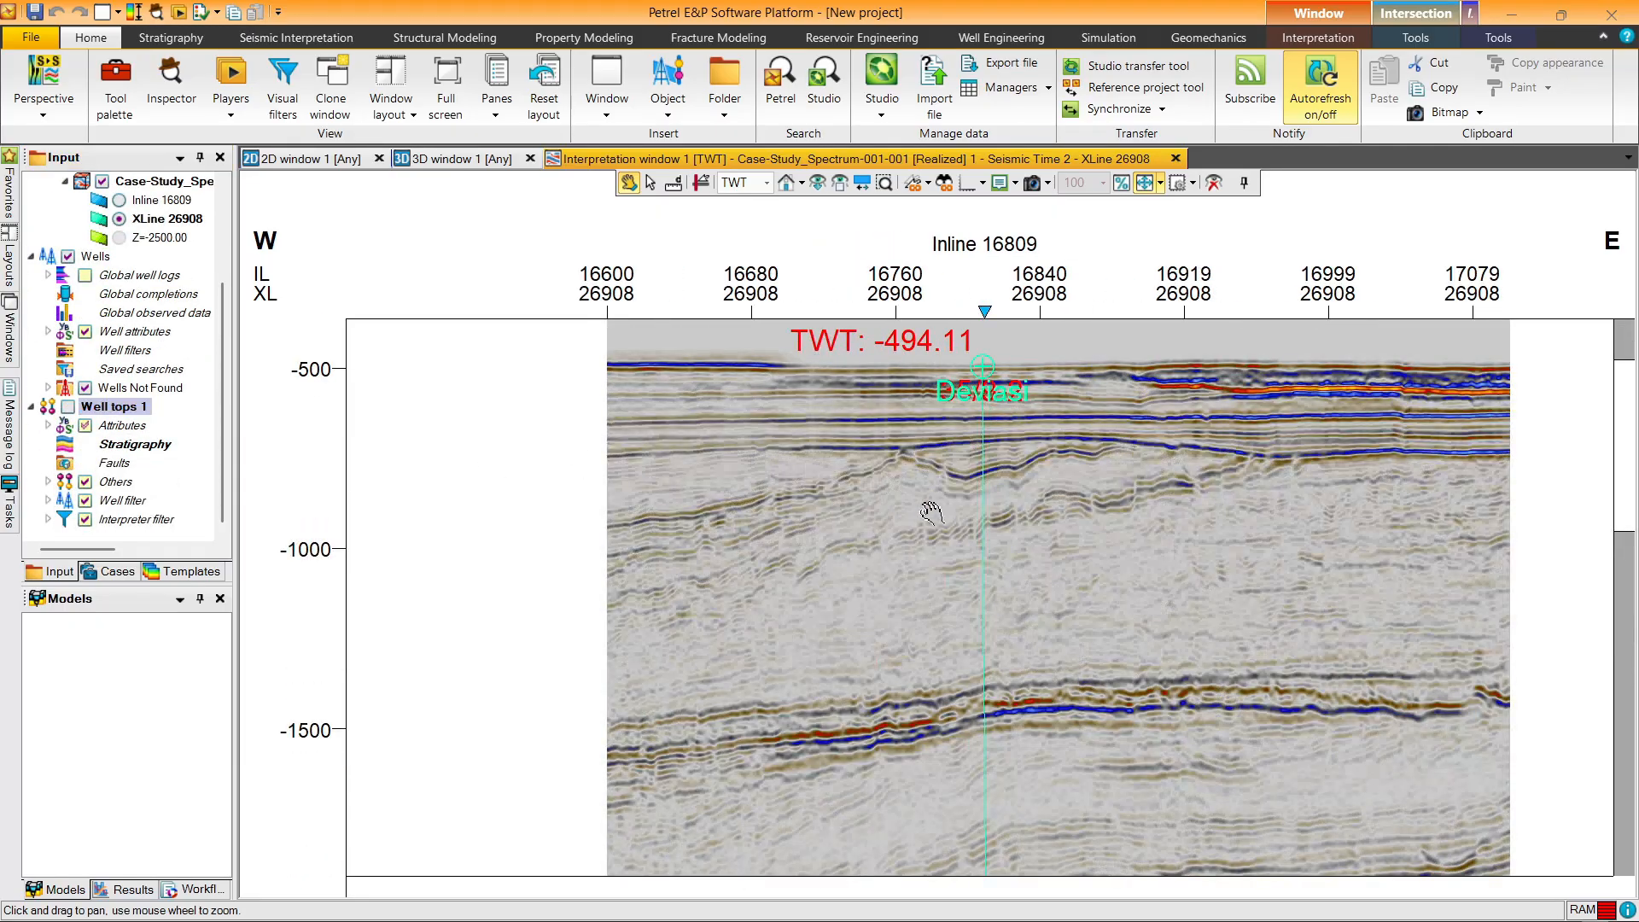
Step: Turn off the MD attribute of Well tops 1 and display the well tops on the XLine 26908 interpretation view
{"action": "left_click_drag", "start_coordinate": [962, 584], "coordinate": [940, 517]}
{"action": "scroll", "coordinate": [940, 518], "scroll_direction": "down", "scroll_amount": 1}
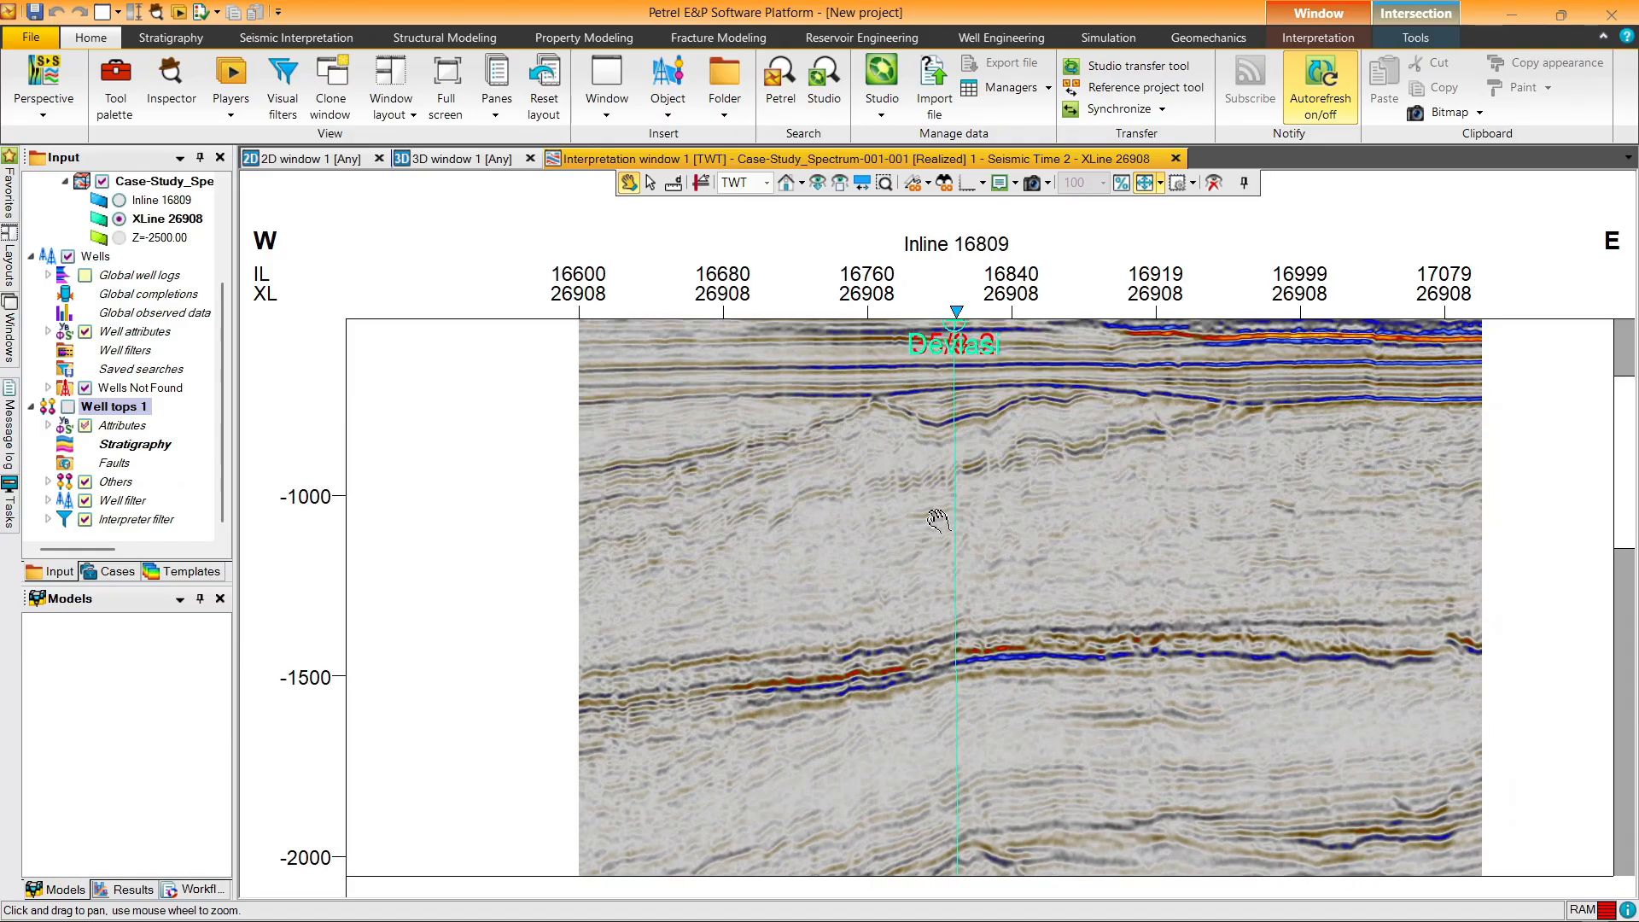
{"action": "left_click_drag", "start_coordinate": [969, 734], "coordinate": [915, 559]}
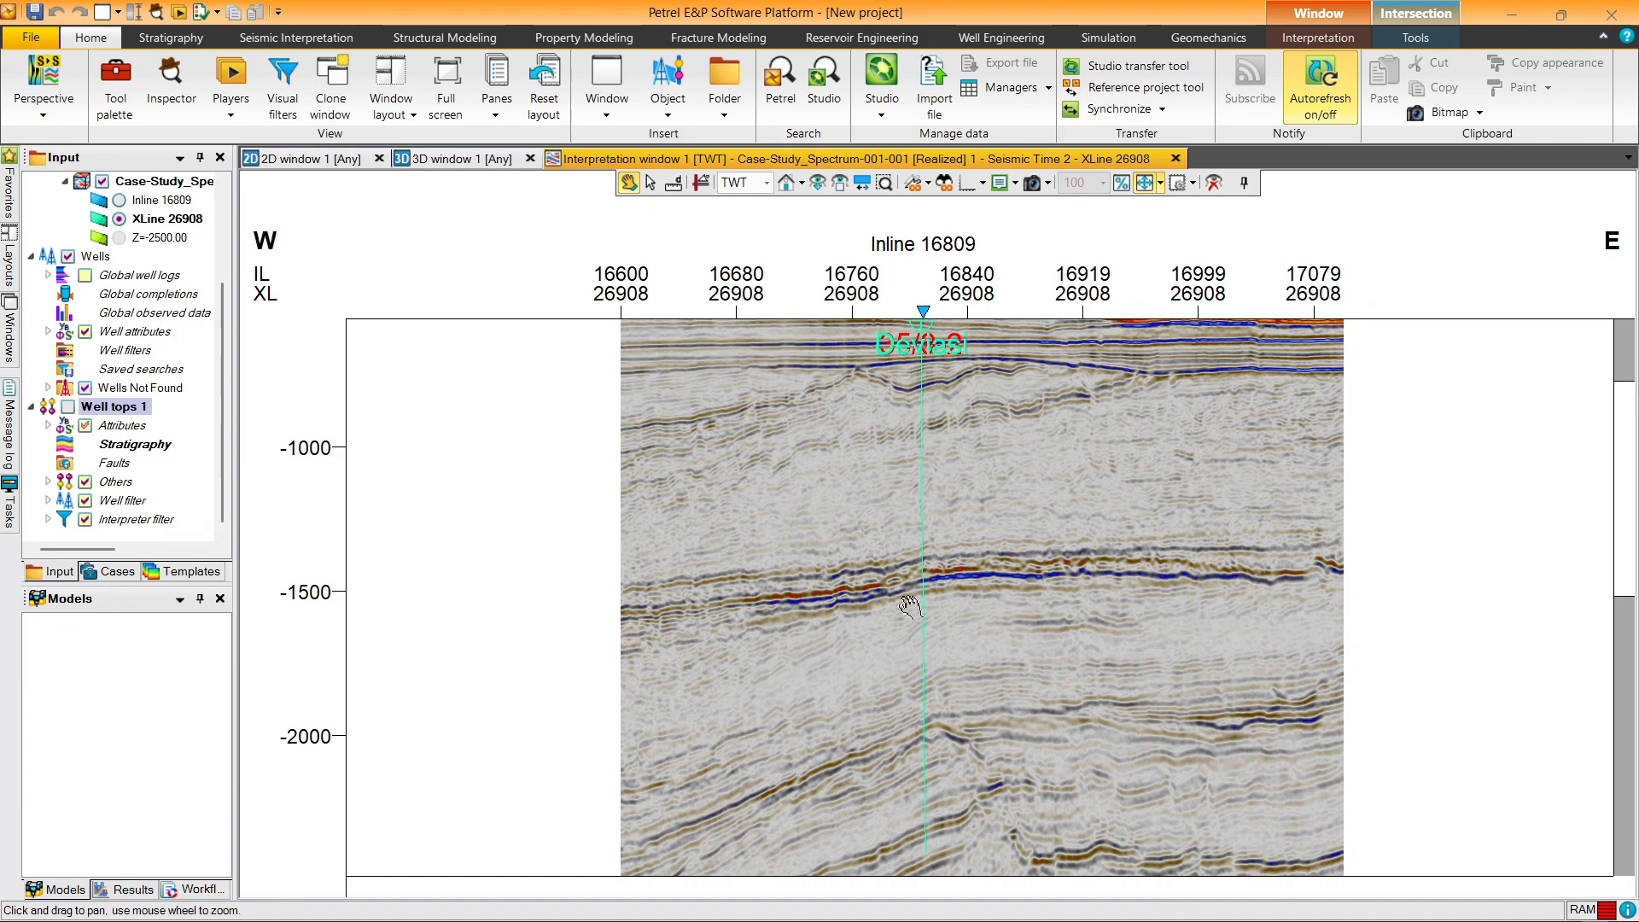
{"action": "left_click", "coordinate": [33, 408]}
{"action": "left_click", "coordinate": [33, 519]}
{"action": "scroll", "coordinate": [79, 452], "scroll_direction": "down", "scroll_amount": 1}
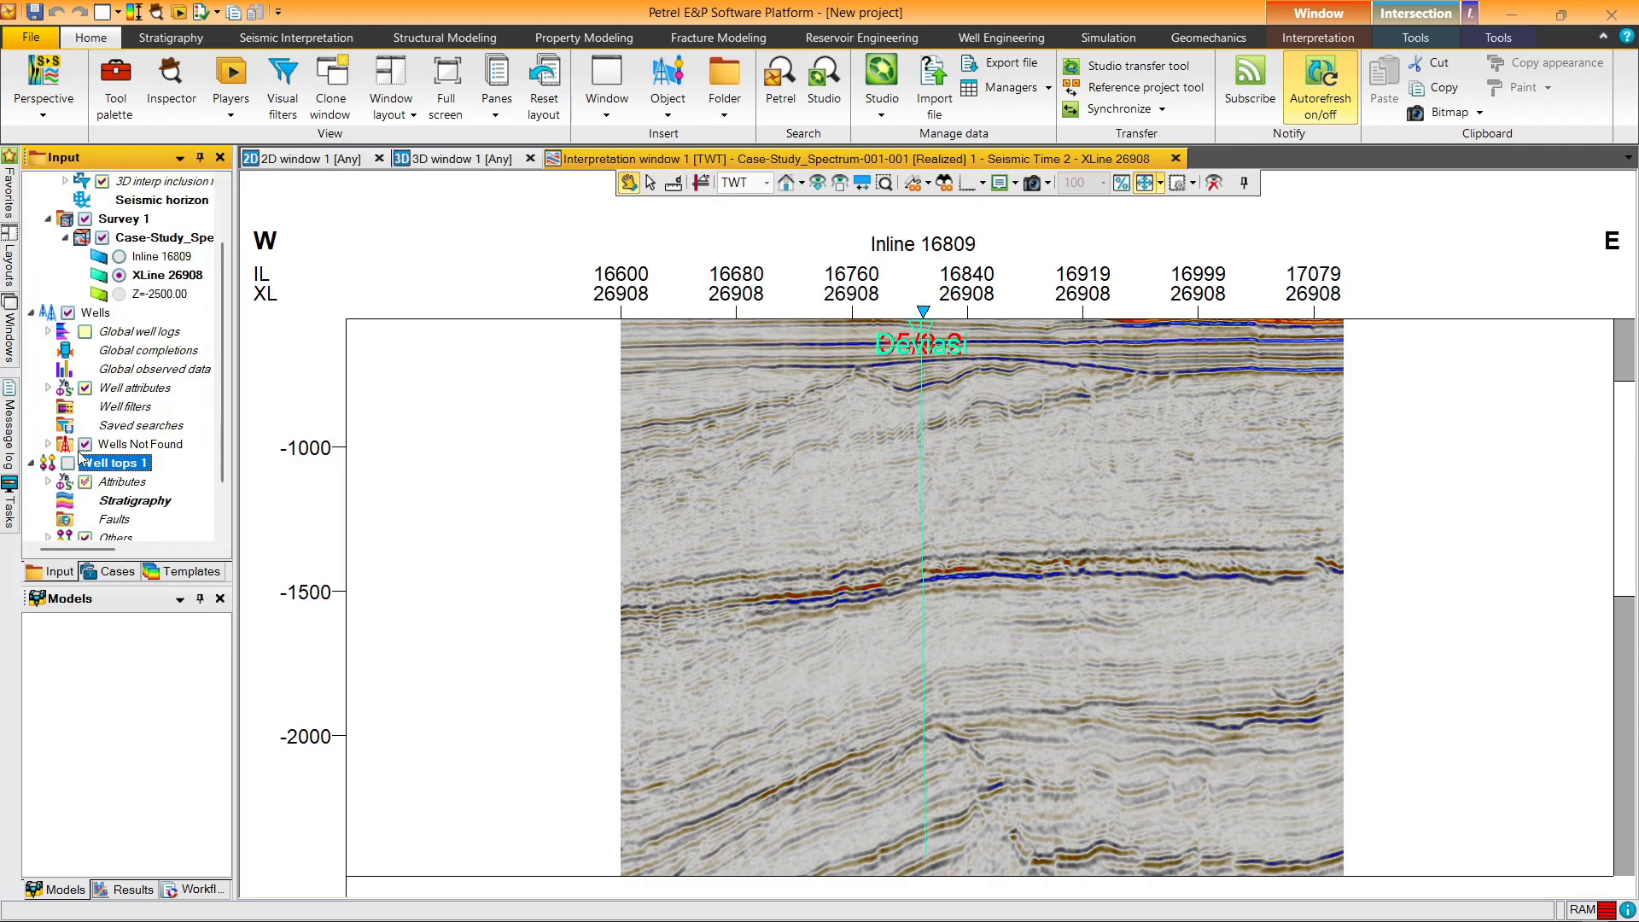
{"action": "scroll", "coordinate": [83, 460], "scroll_direction": "down", "scroll_amount": 1}
{"action": "left_click", "coordinate": [48, 425]}
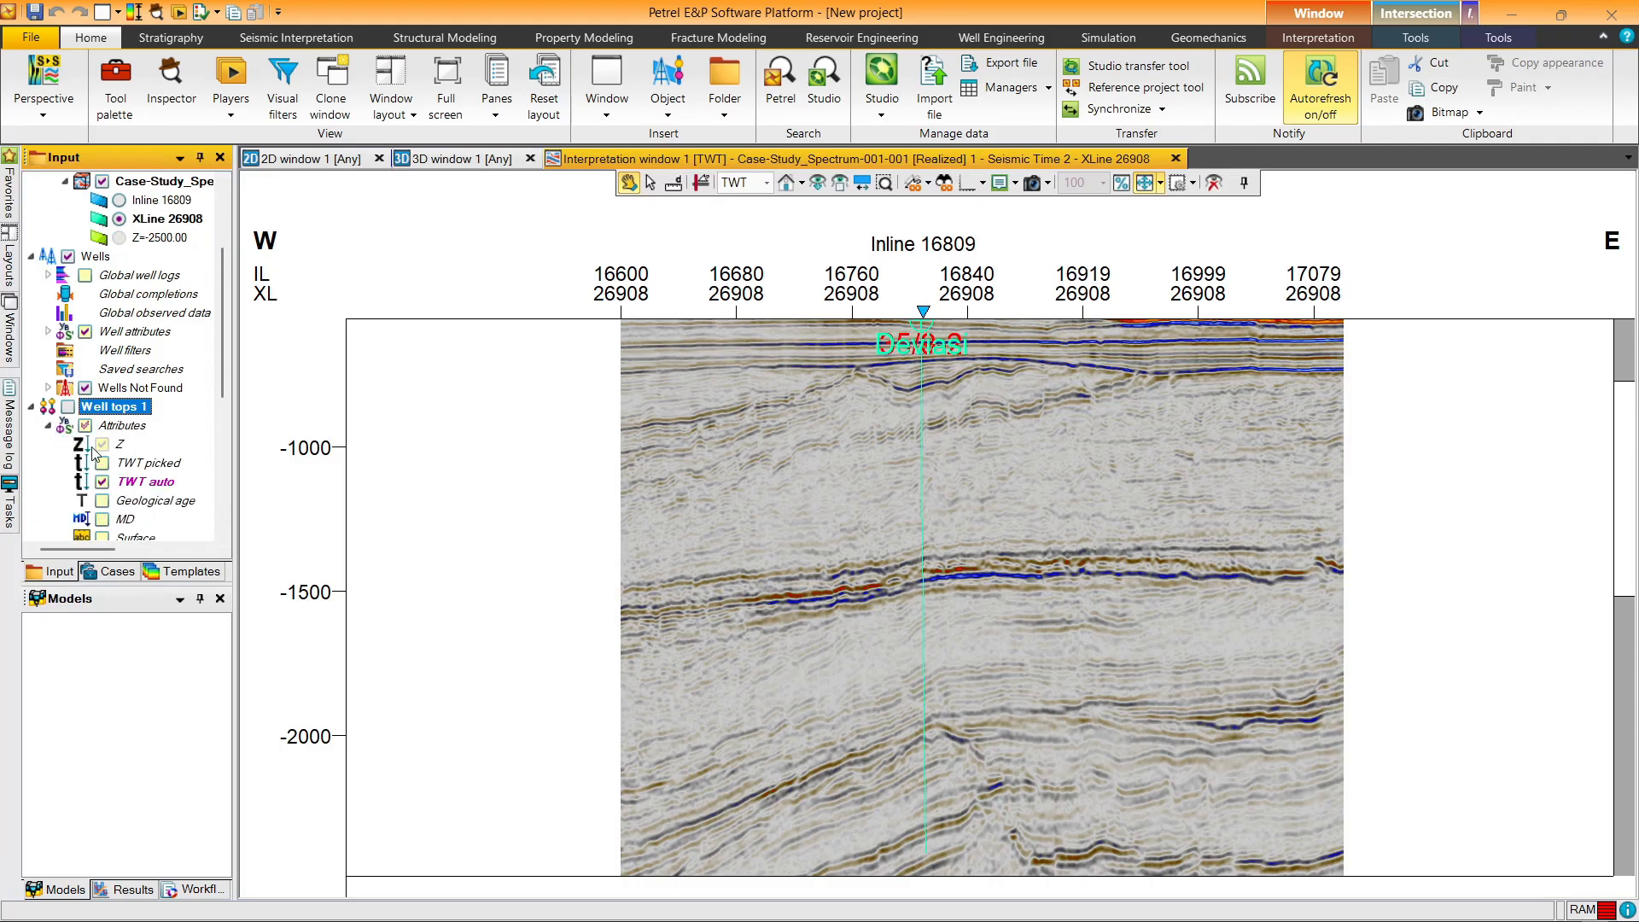
{"action": "scroll", "coordinate": [95, 466], "scroll_direction": "down", "scroll_amount": 1}
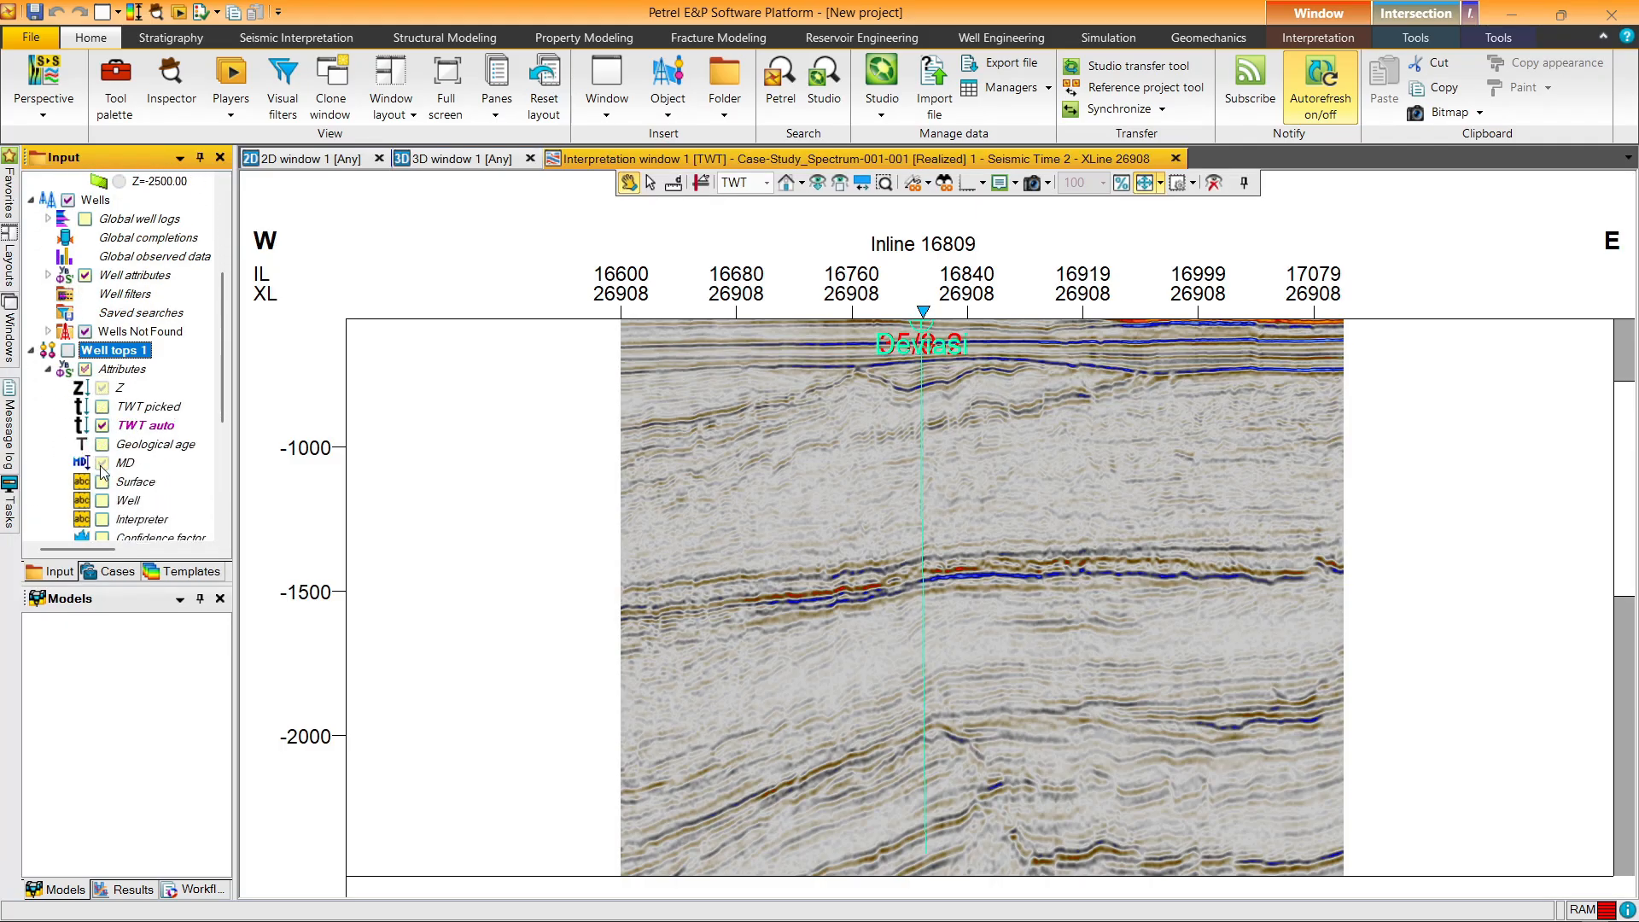
{"action": "left_click", "coordinate": [100, 467]}
{"action": "left_click", "coordinate": [67, 350]}
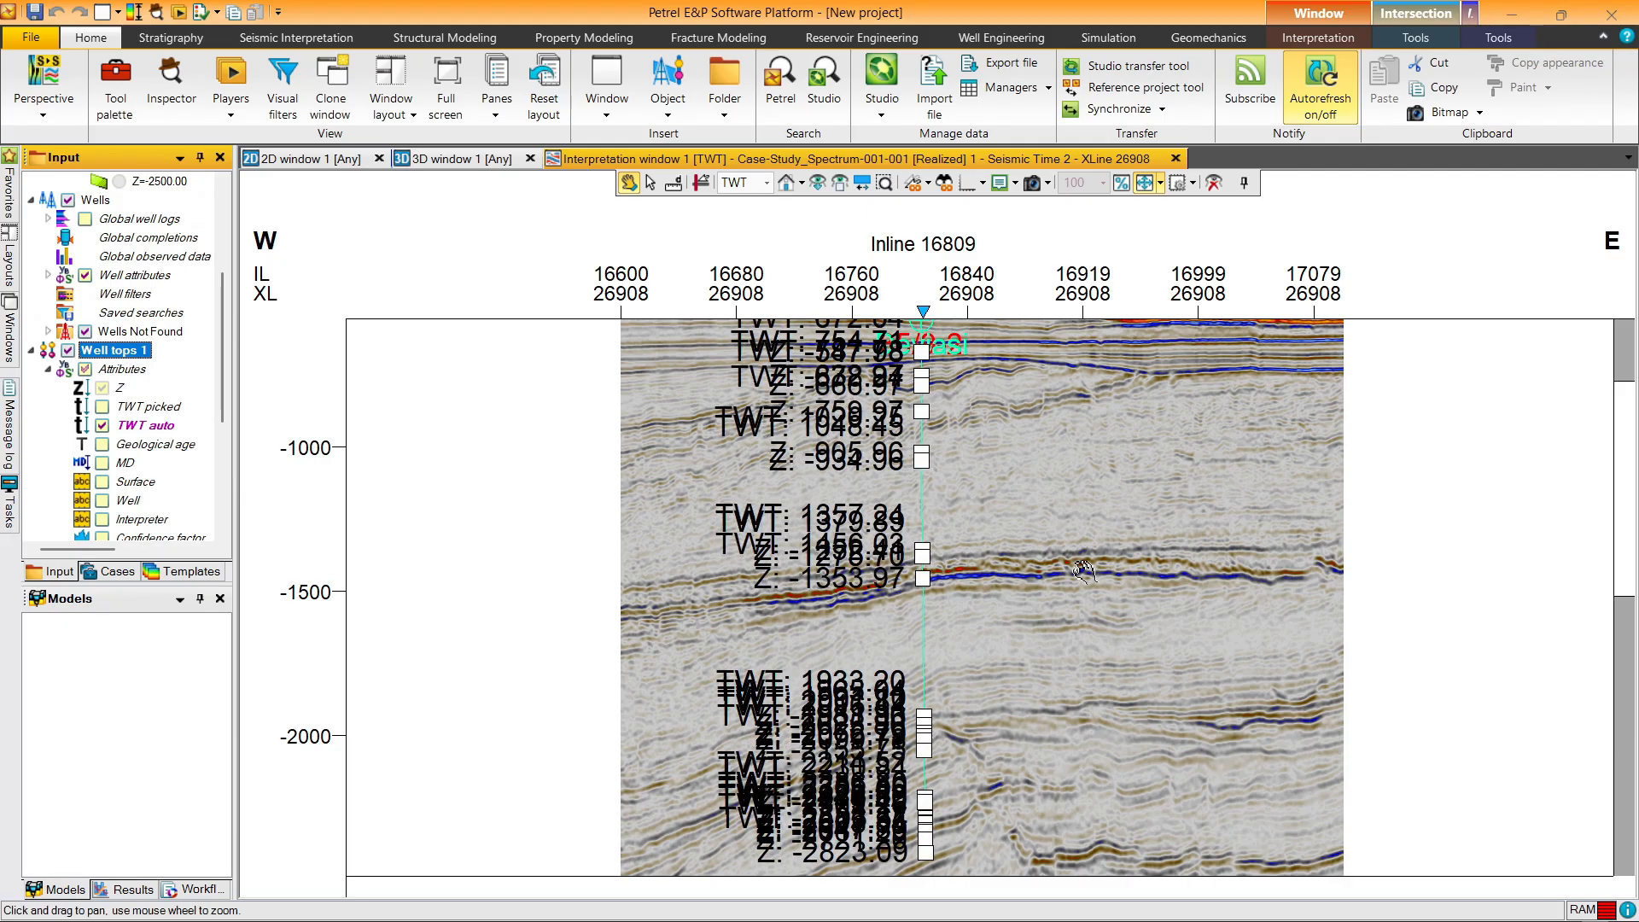
Step: Label the well tops with their Surface names and hide the TWT auto values
{"action": "left_click_drag", "start_coordinate": [847, 300], "coordinate": [821, 410]}
{"action": "scroll", "coordinate": [822, 410], "scroll_direction": "up", "scroll_amount": 5}
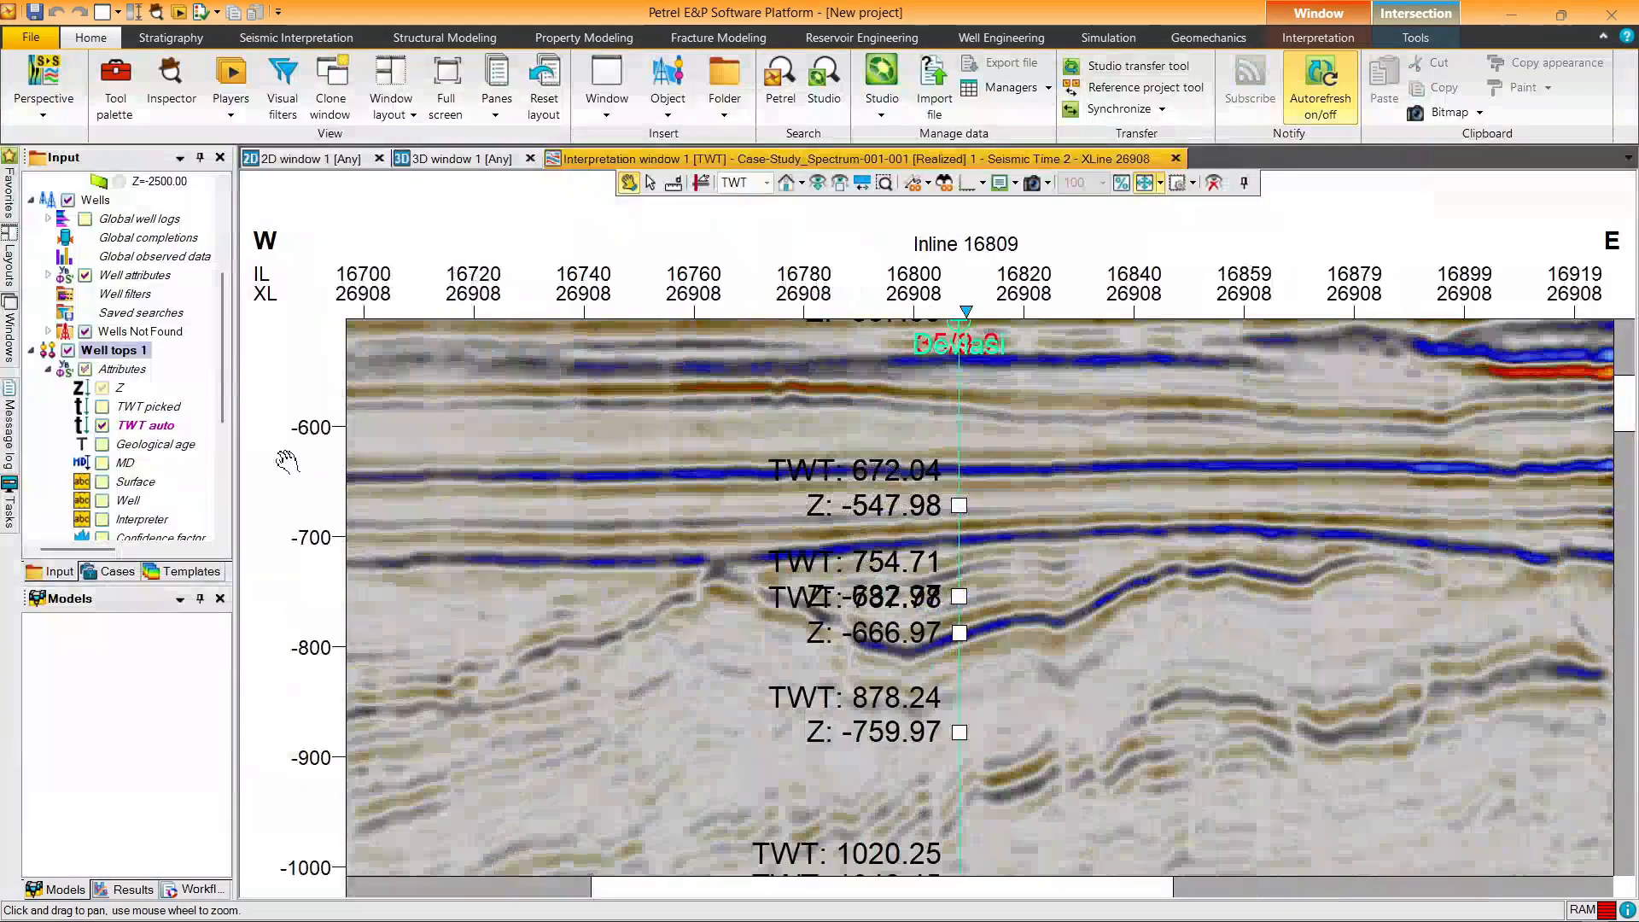
{"action": "left_click", "coordinate": [103, 482]}
{"action": "scroll", "coordinate": [822, 474], "scroll_direction": "down", "scroll_amount": 3}
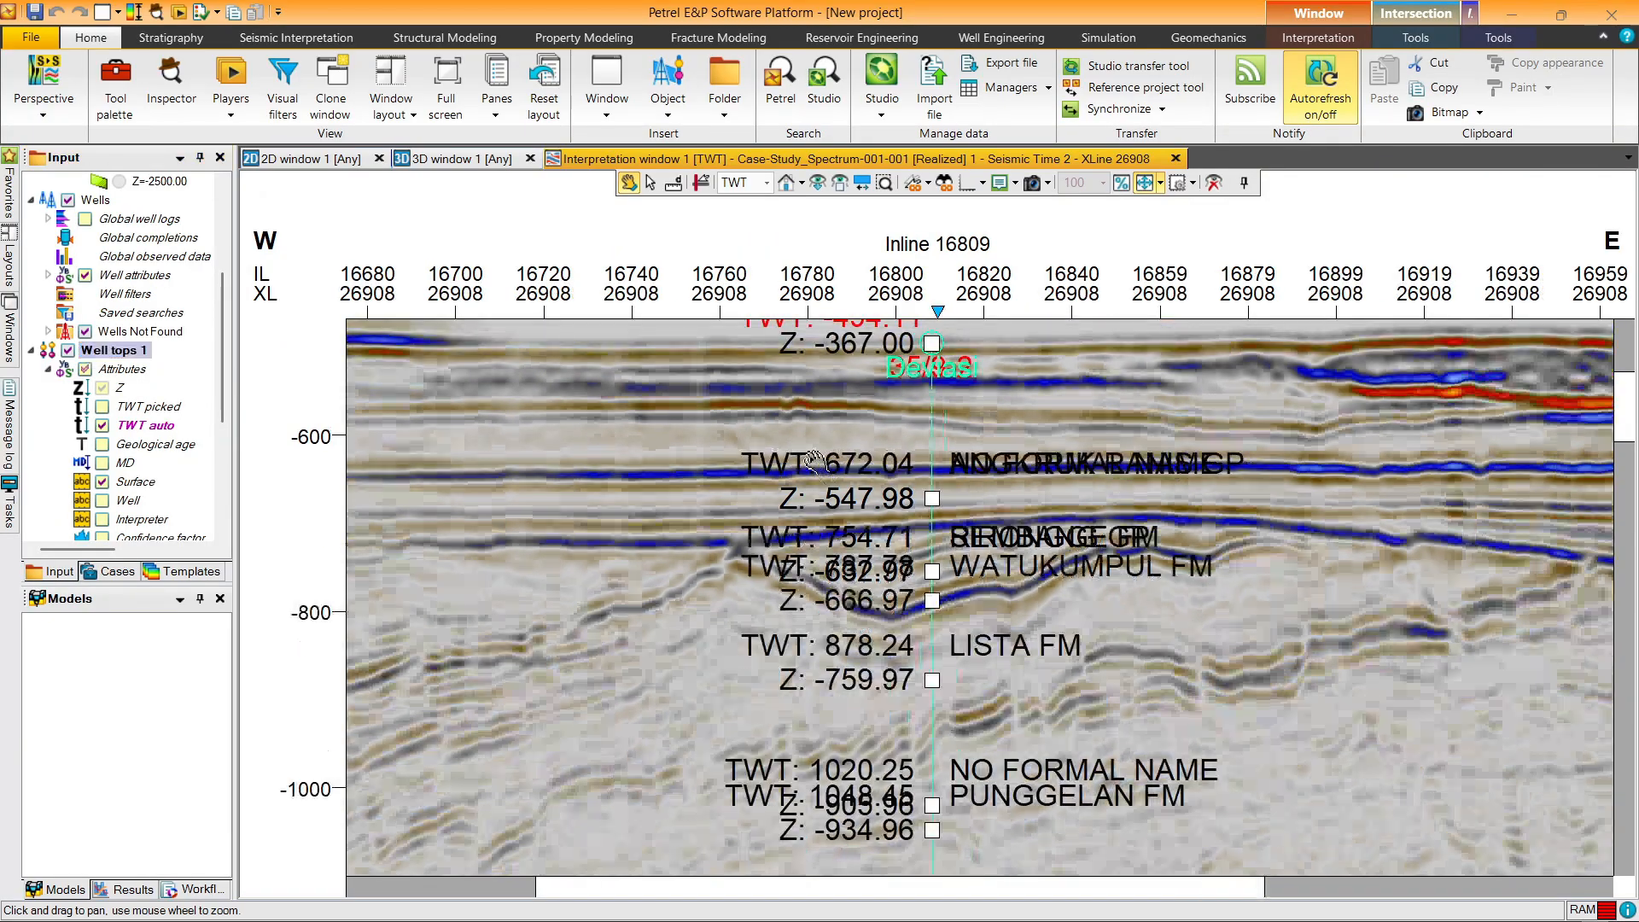
{"action": "left_click", "coordinate": [102, 425]}
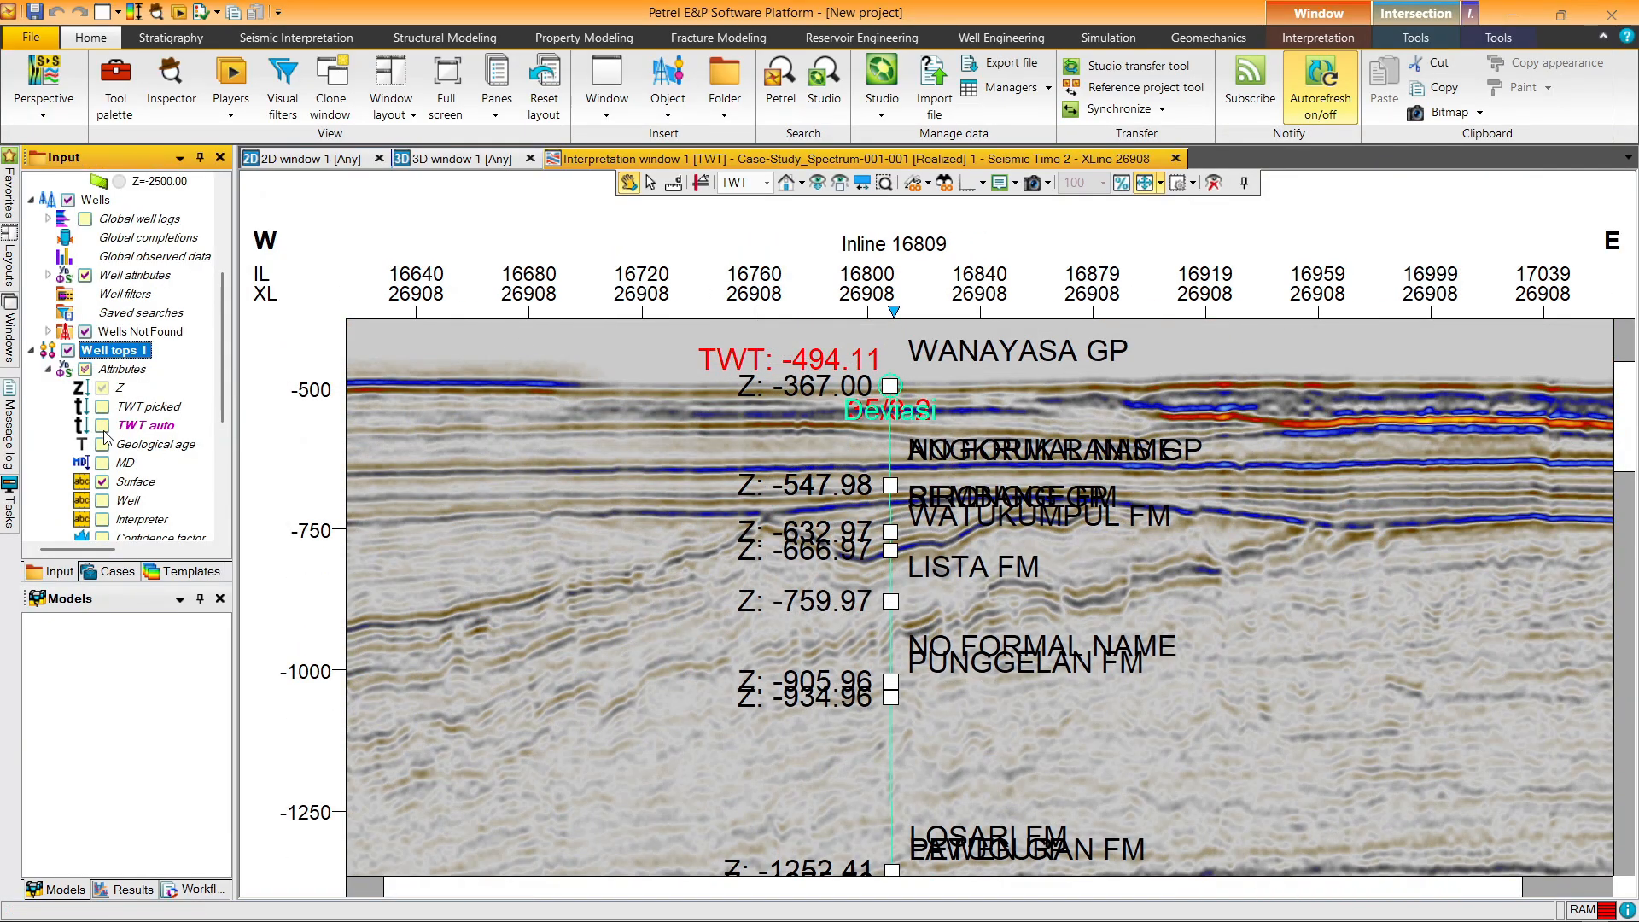
{"action": "scroll", "coordinate": [103, 435], "scroll_direction": "down", "scroll_amount": 2}
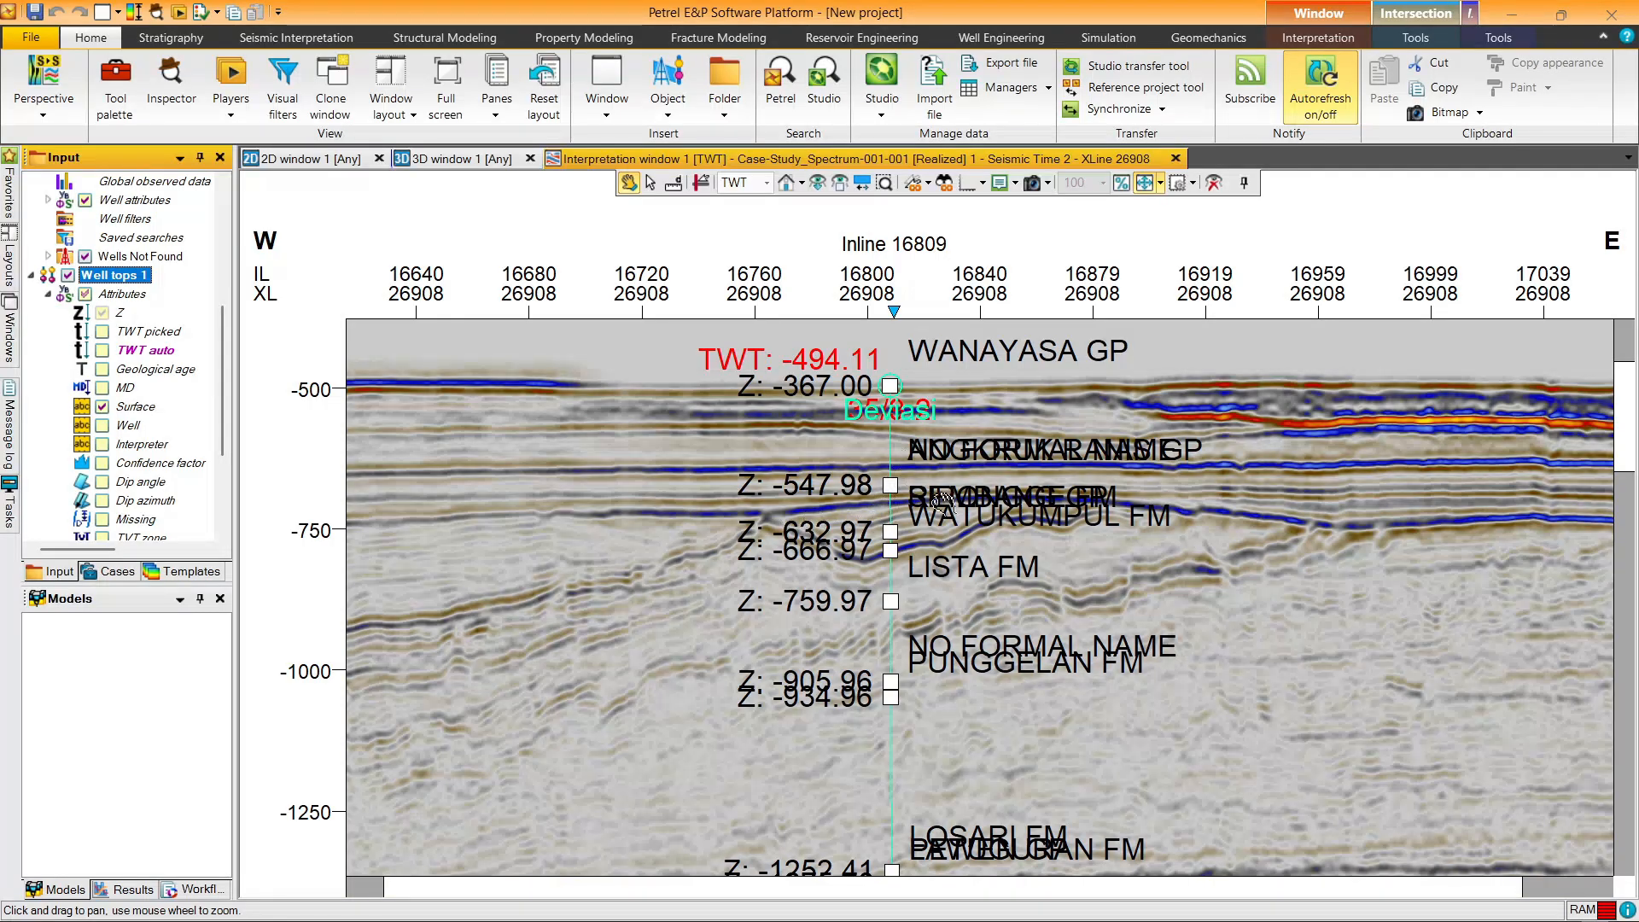
Step: Examine the formation markers along the well against the seismic reflectors from the shallowest top to the basement
{"action": "left_click_drag", "start_coordinate": [900, 514], "coordinate": [902, 469]}
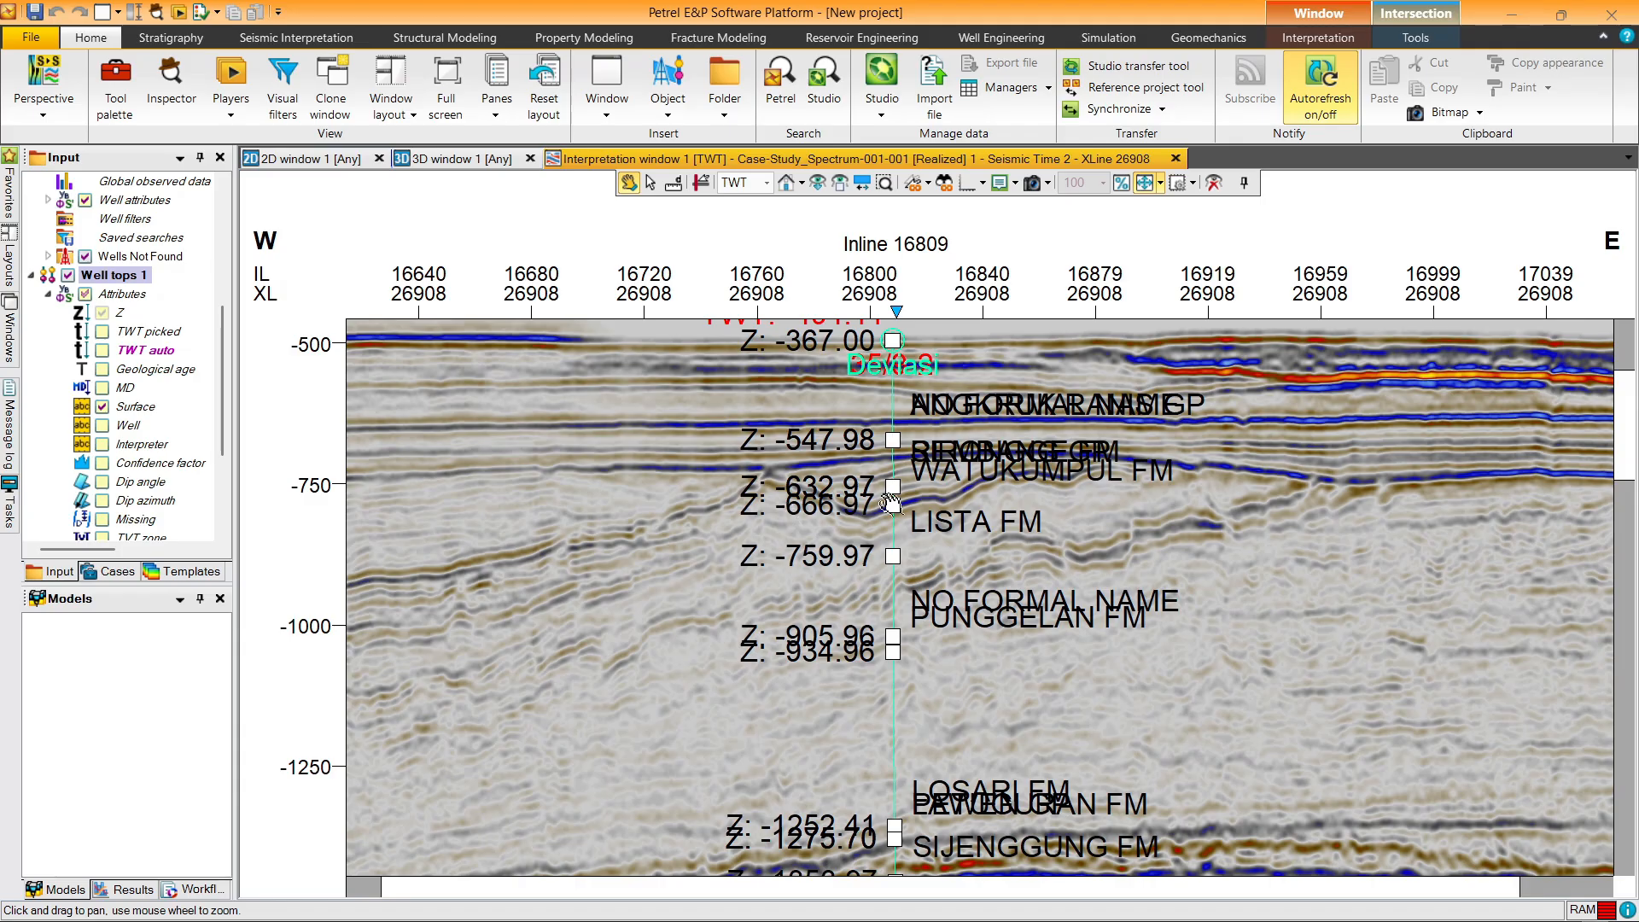
{"action": "scroll", "coordinate": [888, 538], "scroll_direction": "up", "scroll_amount": 4}
{"action": "left_click_drag", "start_coordinate": [836, 644], "coordinate": [832, 463]}
{"action": "mouse_move", "coordinate": [841, 710]}
{"action": "left_mouse_down"}
{"action": "mouse_move", "coordinate": [844, 544]}
{"action": "mouse_move", "coordinate": [860, 587]}
{"action": "left_mouse_up"}
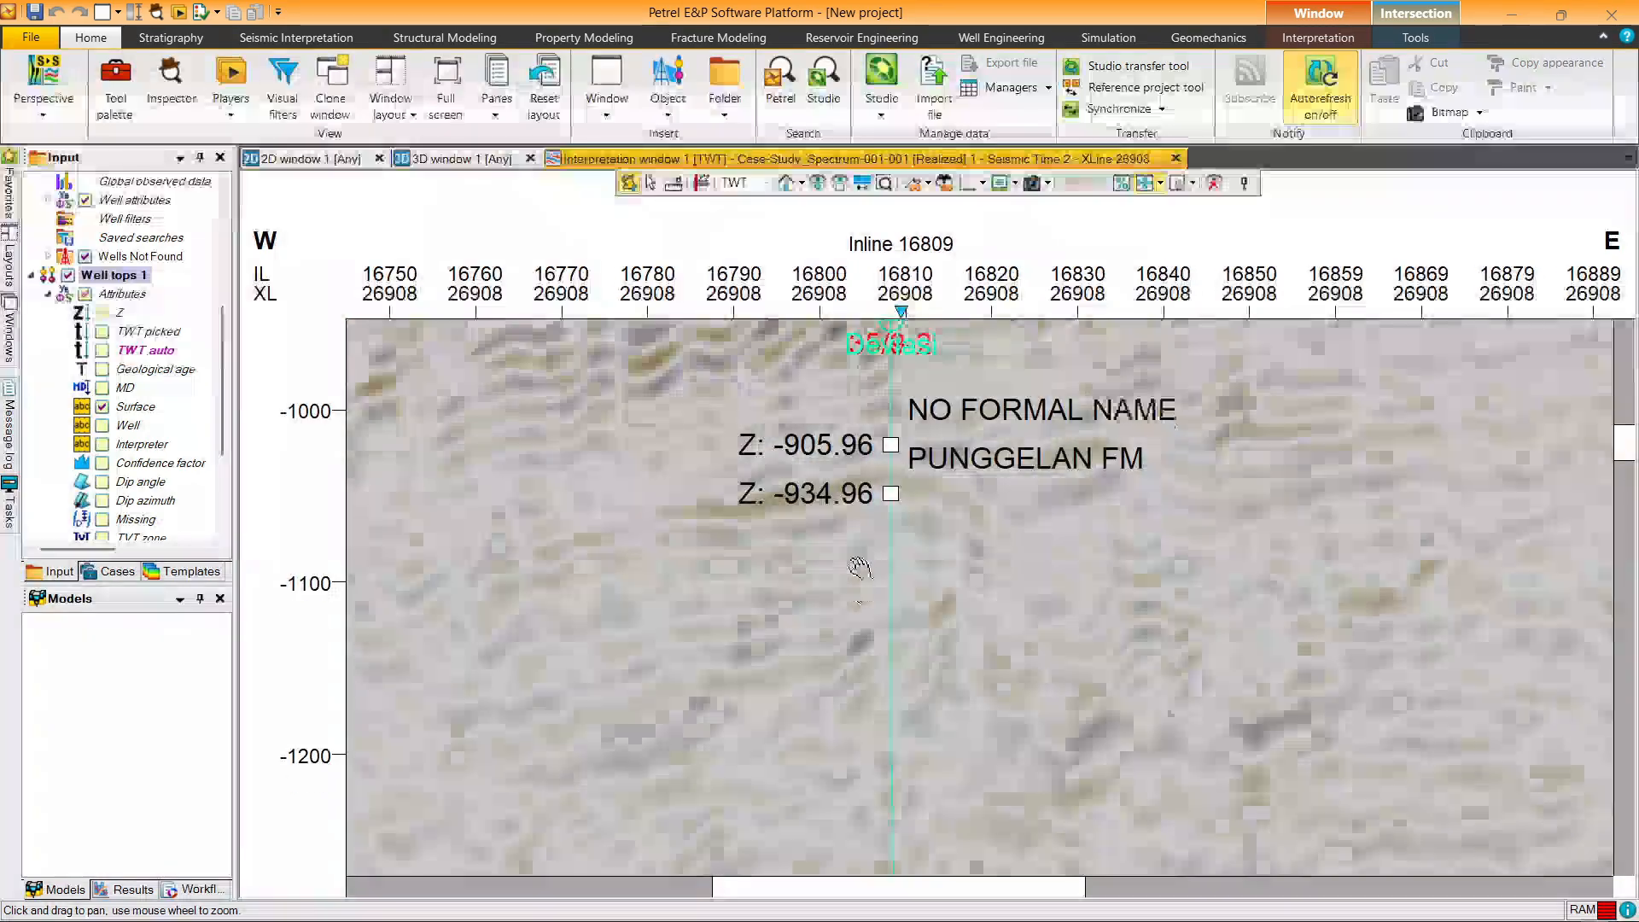
{"action": "scroll", "coordinate": [860, 572], "scroll_direction": "down", "scroll_amount": 2}
{"action": "left_click_drag", "start_coordinate": [912, 709], "coordinate": [929, 419]}
{"action": "scroll", "coordinate": [928, 418], "scroll_direction": "down", "scroll_amount": 1}
{"action": "left_click_drag", "start_coordinate": [912, 686], "coordinate": [947, 446]}
{"action": "mouse_move", "coordinate": [942, 708]}
{"action": "left_mouse_down"}
{"action": "mouse_move", "coordinate": [944, 533]}
{"action": "mouse_move", "coordinate": [935, 662]}
{"action": "left_mouse_up"}
{"action": "scroll", "coordinate": [940, 540], "scroll_direction": "down", "scroll_amount": 2}
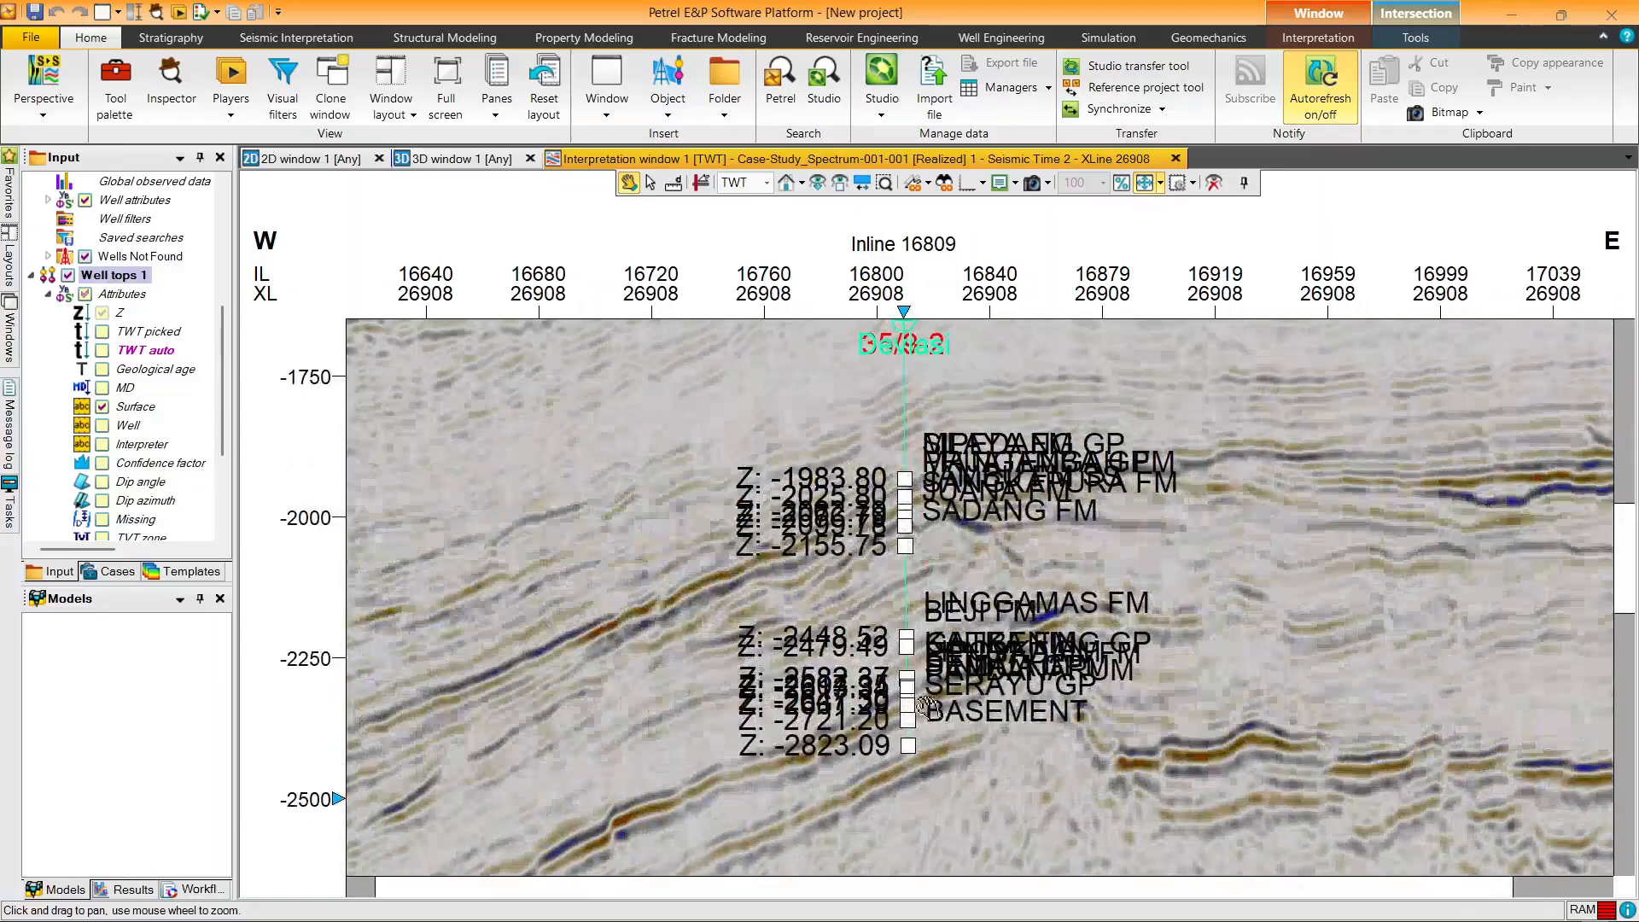
{"action": "left_click_drag", "start_coordinate": [912, 436], "coordinate": [914, 617]}
{"action": "scroll", "coordinate": [907, 483], "scroll_direction": "up", "scroll_amount": 1}
{"action": "scroll", "coordinate": [908, 480], "scroll_direction": "down", "scroll_amount": 3}
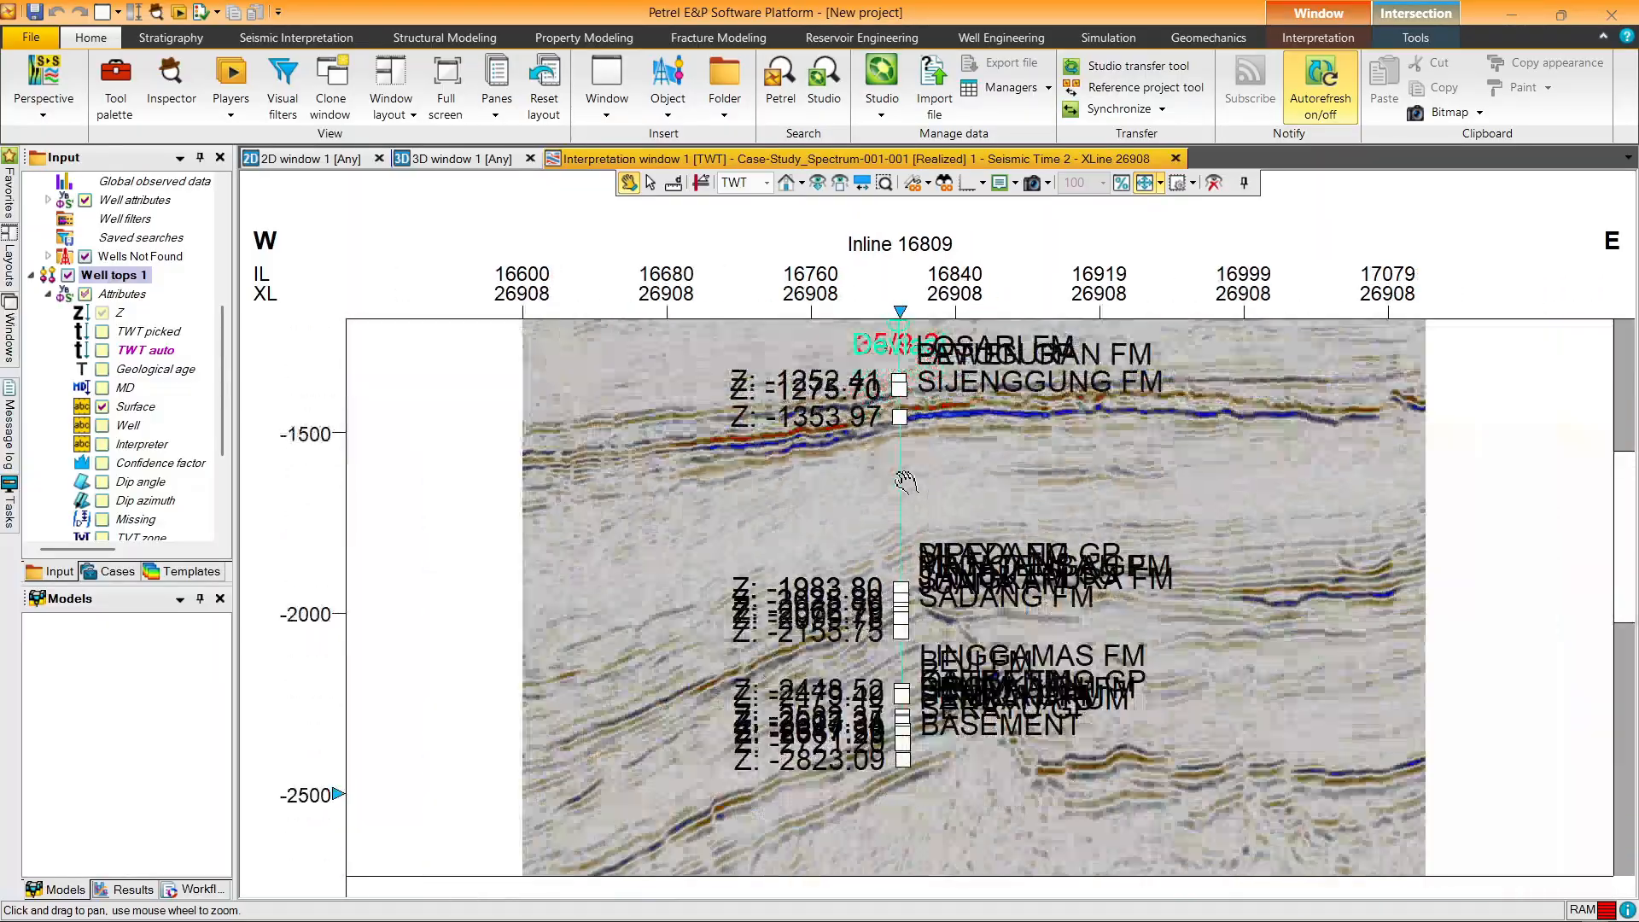
{"action": "left_click_drag", "start_coordinate": [907, 479], "coordinate": [904, 683]}
{"action": "scroll", "coordinate": [893, 525], "scroll_direction": "down", "scroll_amount": 3}
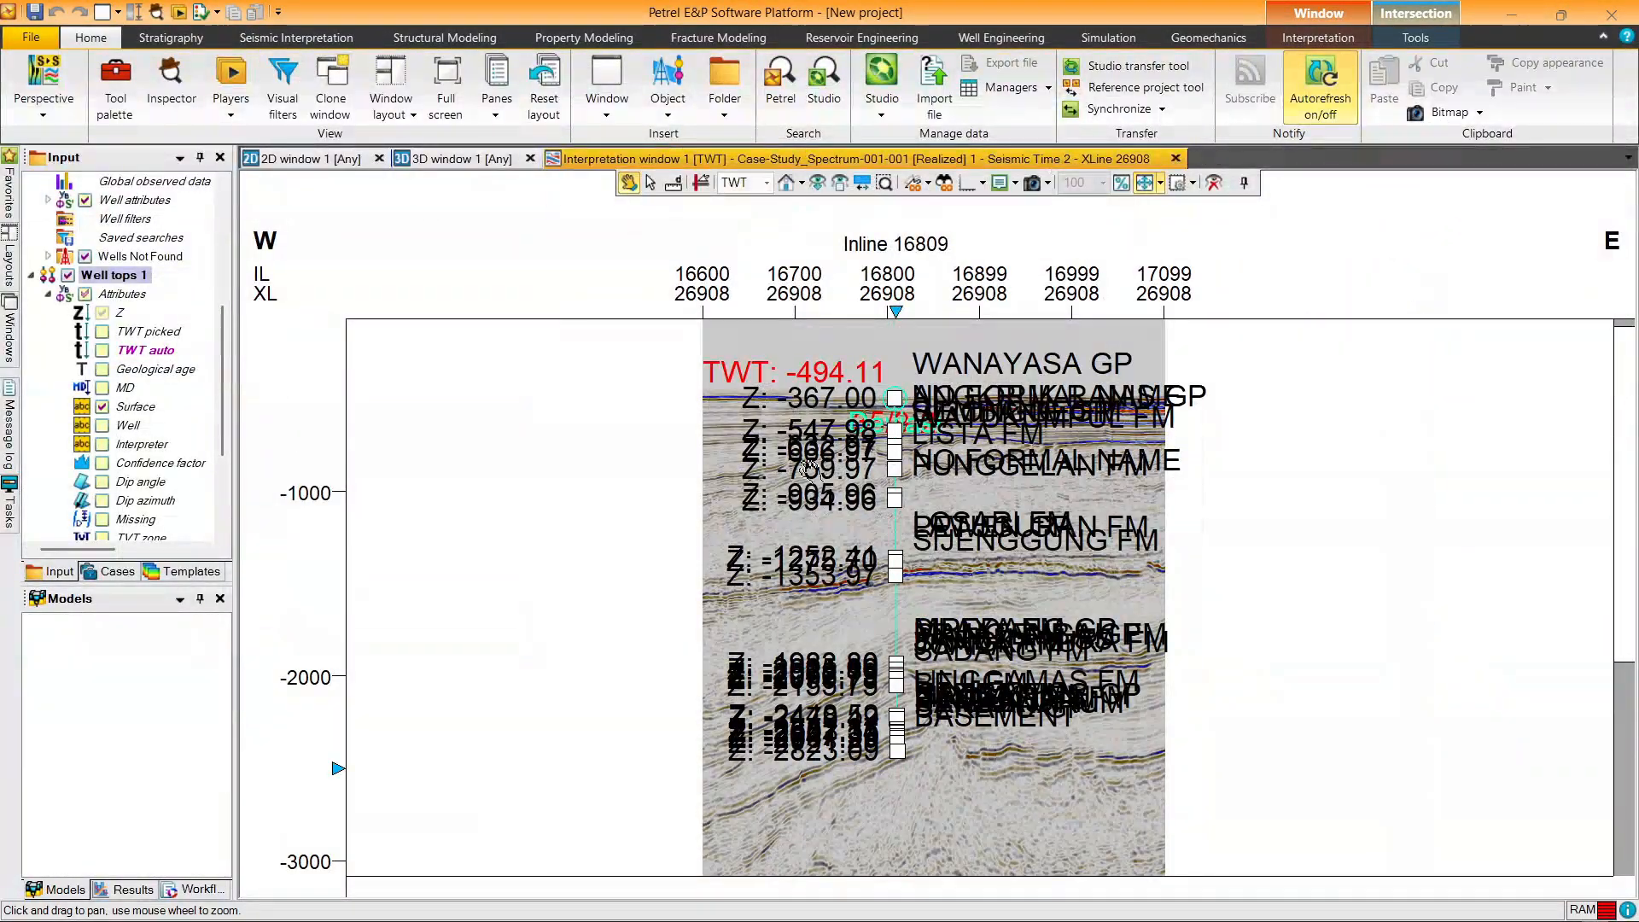
Step: Expand the Others folder of Well tops 1 and hide all of its formation markers
{"action": "mouse_move", "coordinate": [225, 356]}
{"action": "left_mouse_down"}
{"action": "mouse_move", "coordinate": [221, 406]}
{"action": "mouse_move", "coordinate": [224, 336]}
{"action": "left_mouse_up"}
{"action": "scroll", "coordinate": [128, 410], "scroll_direction": "down", "scroll_amount": 4}
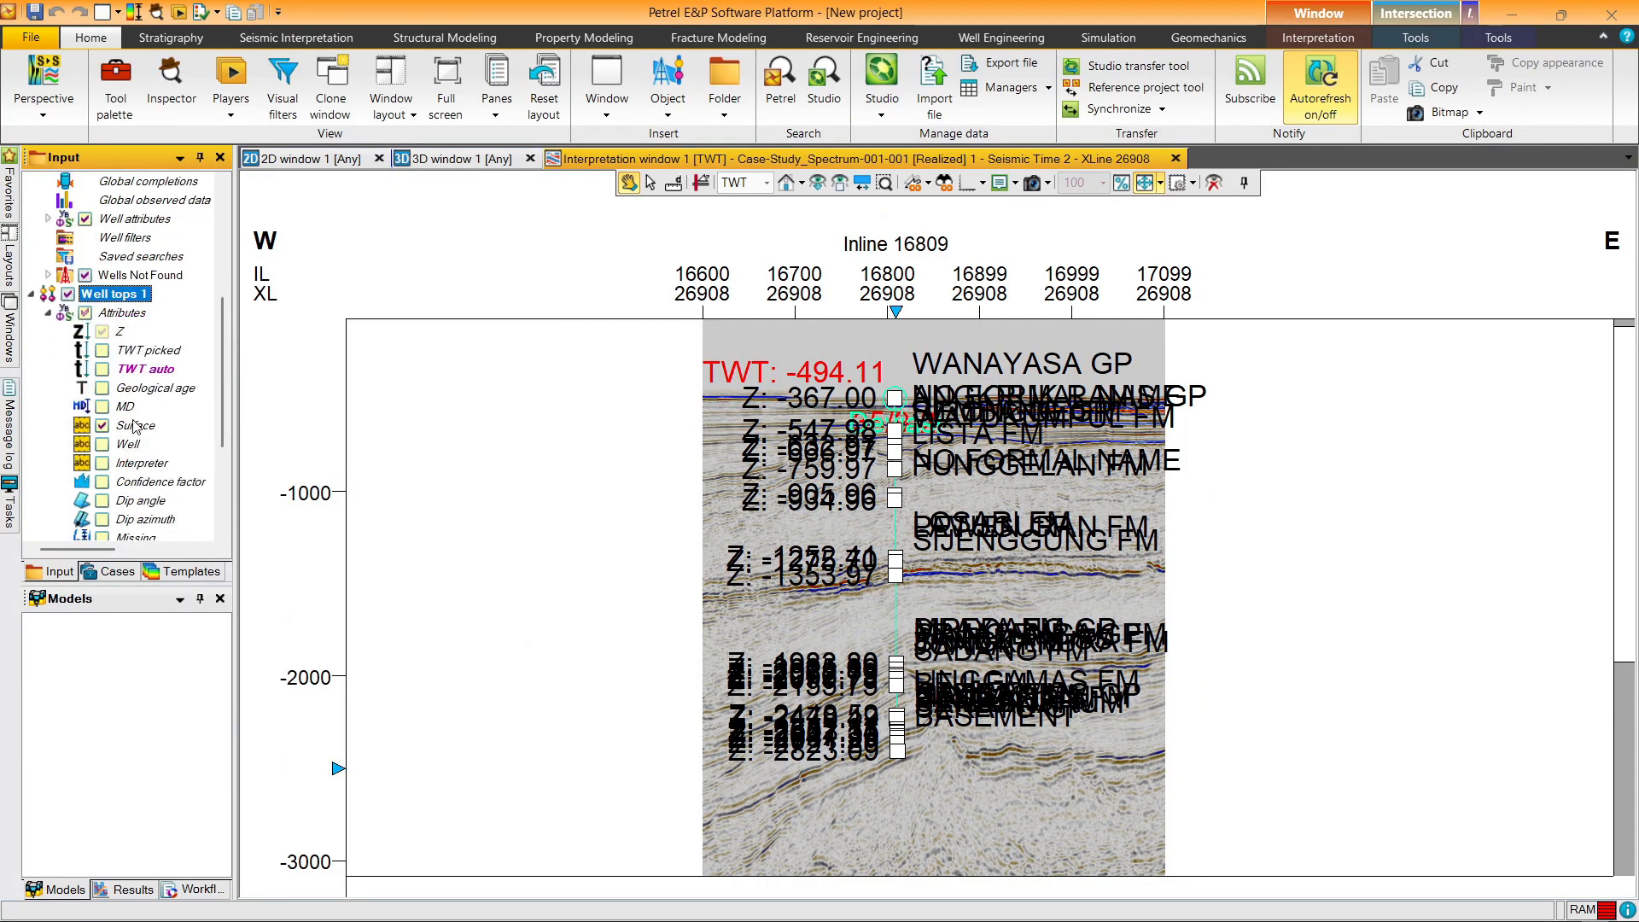
{"action": "left_click", "coordinate": [48, 482]}
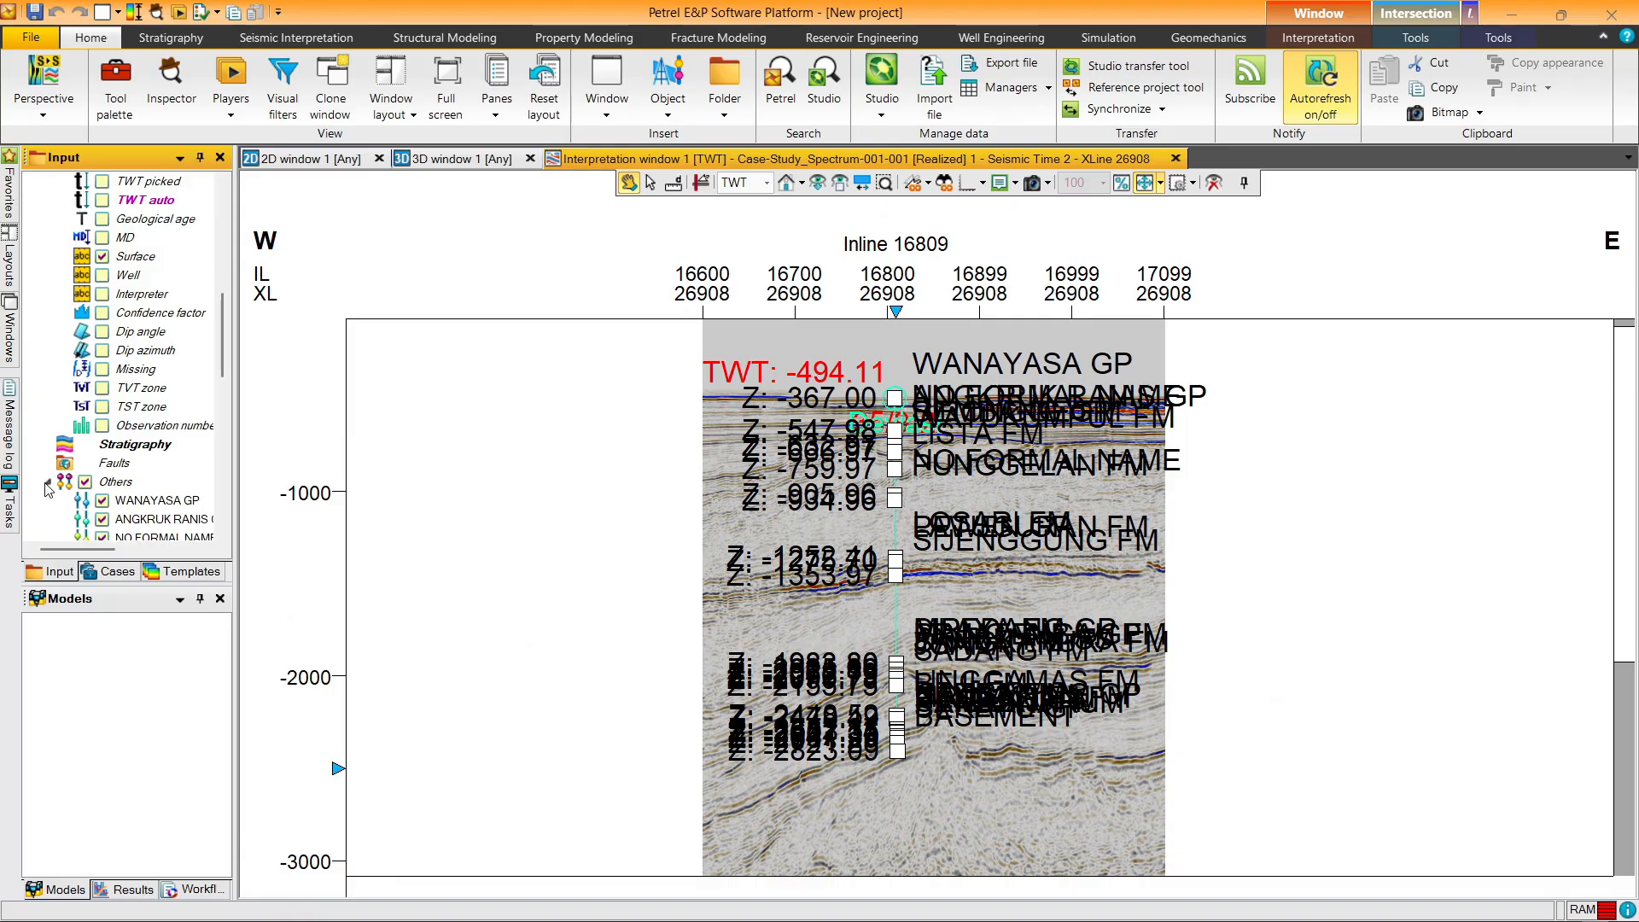
{"action": "scroll", "coordinate": [103, 469], "scroll_direction": "down", "scroll_amount": 1}
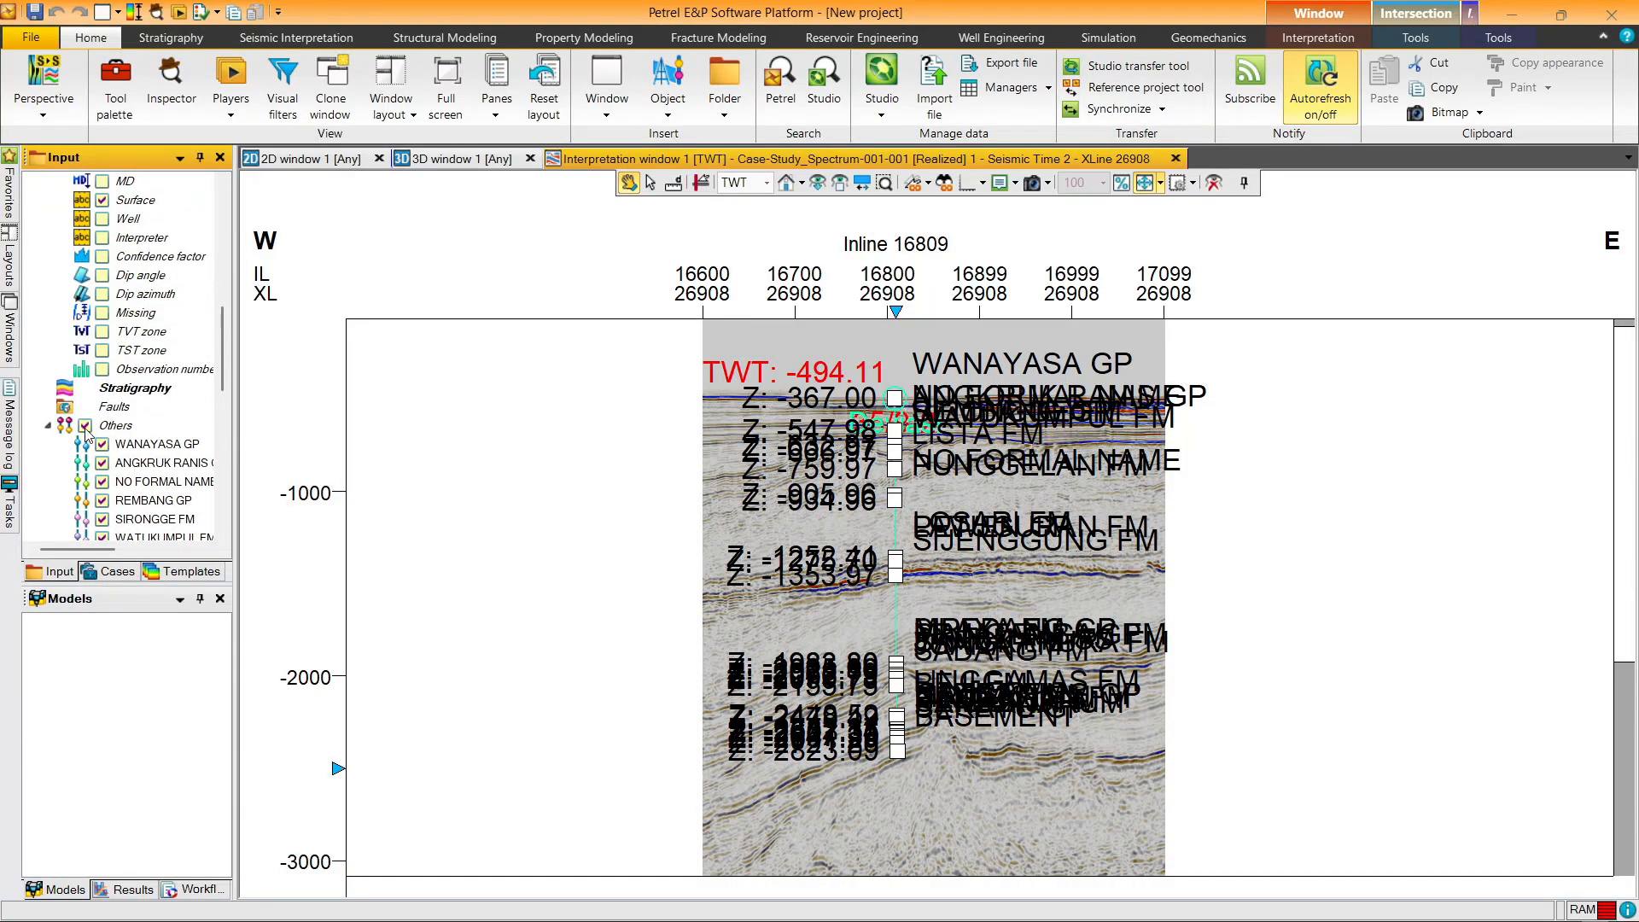
{"action": "left_click", "coordinate": [85, 426]}
{"action": "left_click", "coordinate": [85, 425]}
{"action": "left_click", "coordinate": [84, 425]}
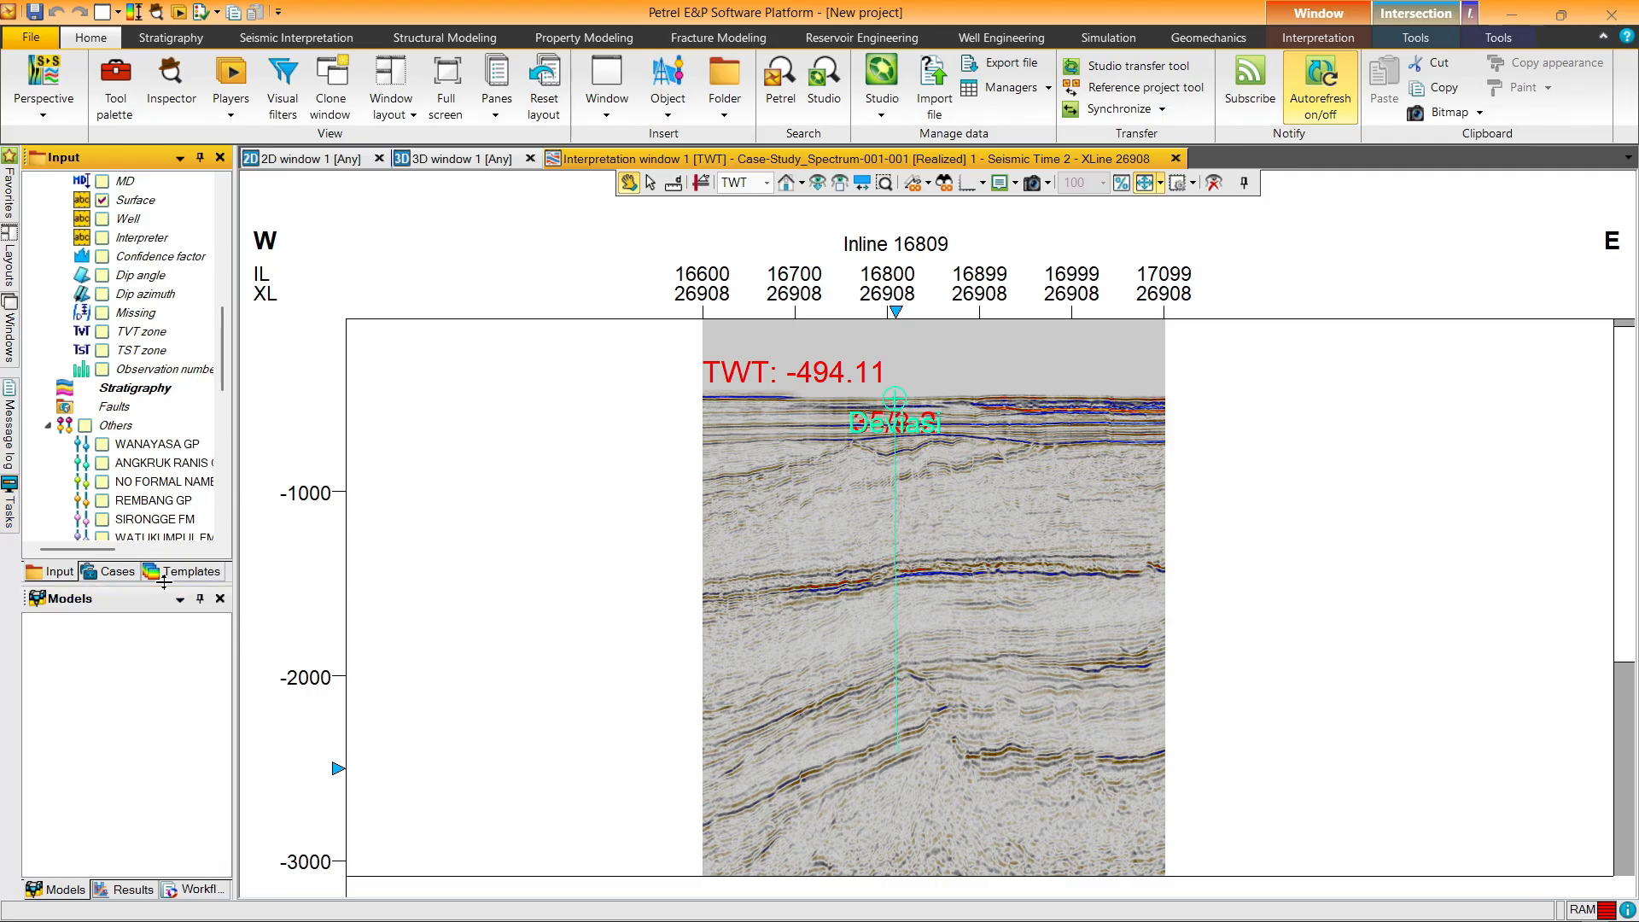
Step: Display only the WANAYASA GP, WATUKUMPUL FM, LOSARI FM, SIJENGGUNG FM, MLAYA FM and BASEMENT tops on the seismic section
{"action": "left_click", "coordinate": [102, 444]}
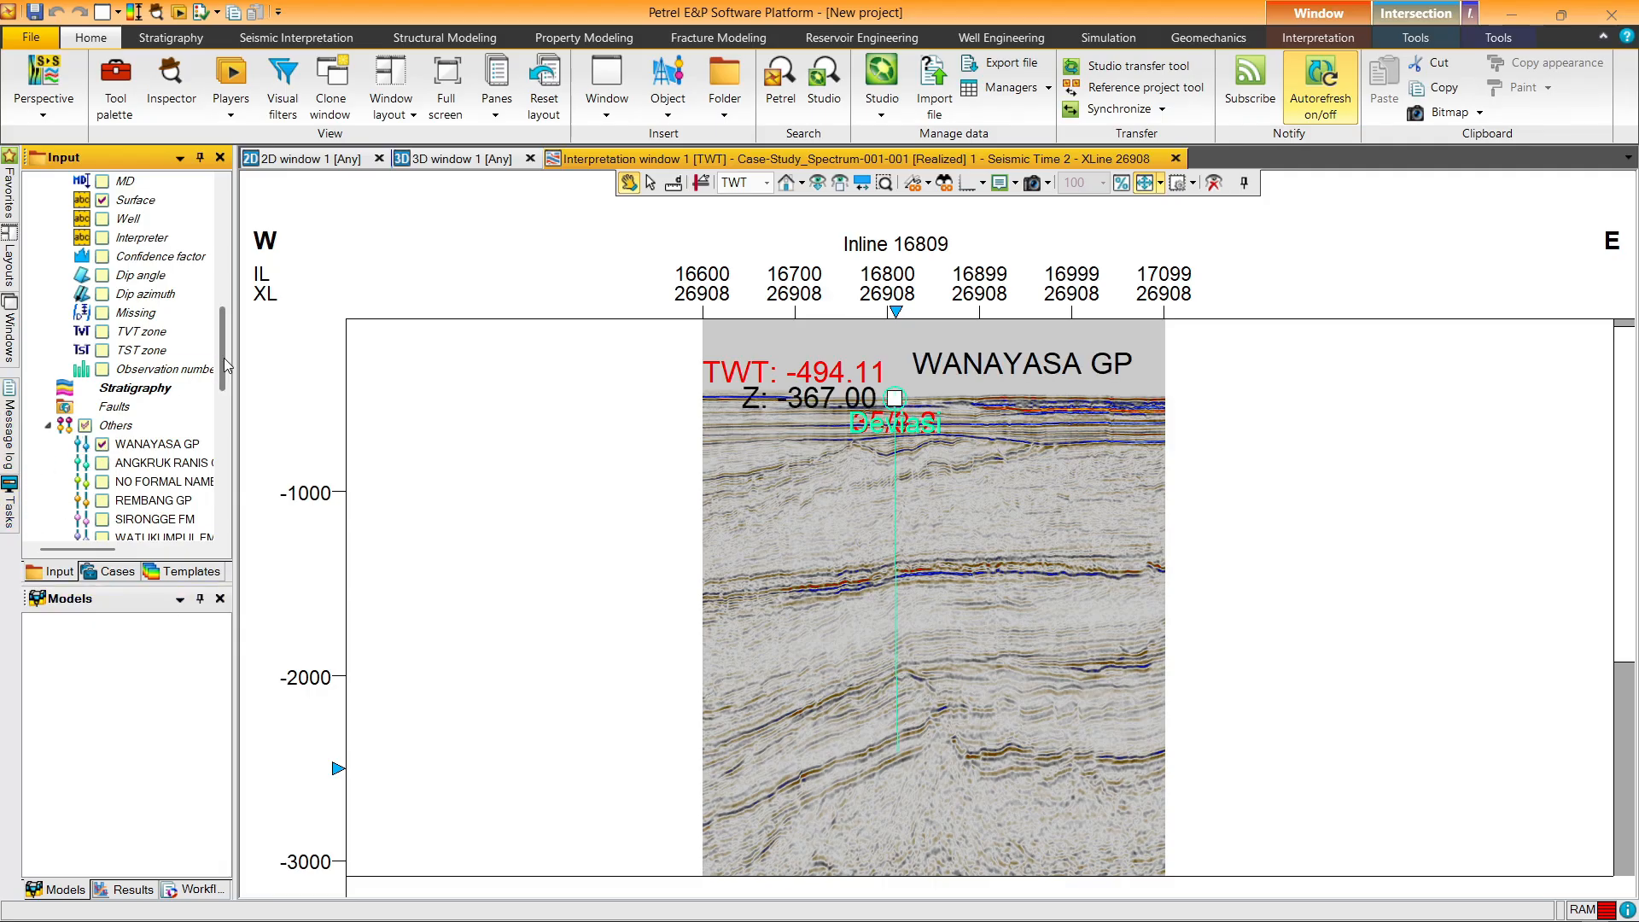
{"action": "left_click_drag", "start_coordinate": [224, 357], "coordinate": [218, 404]}
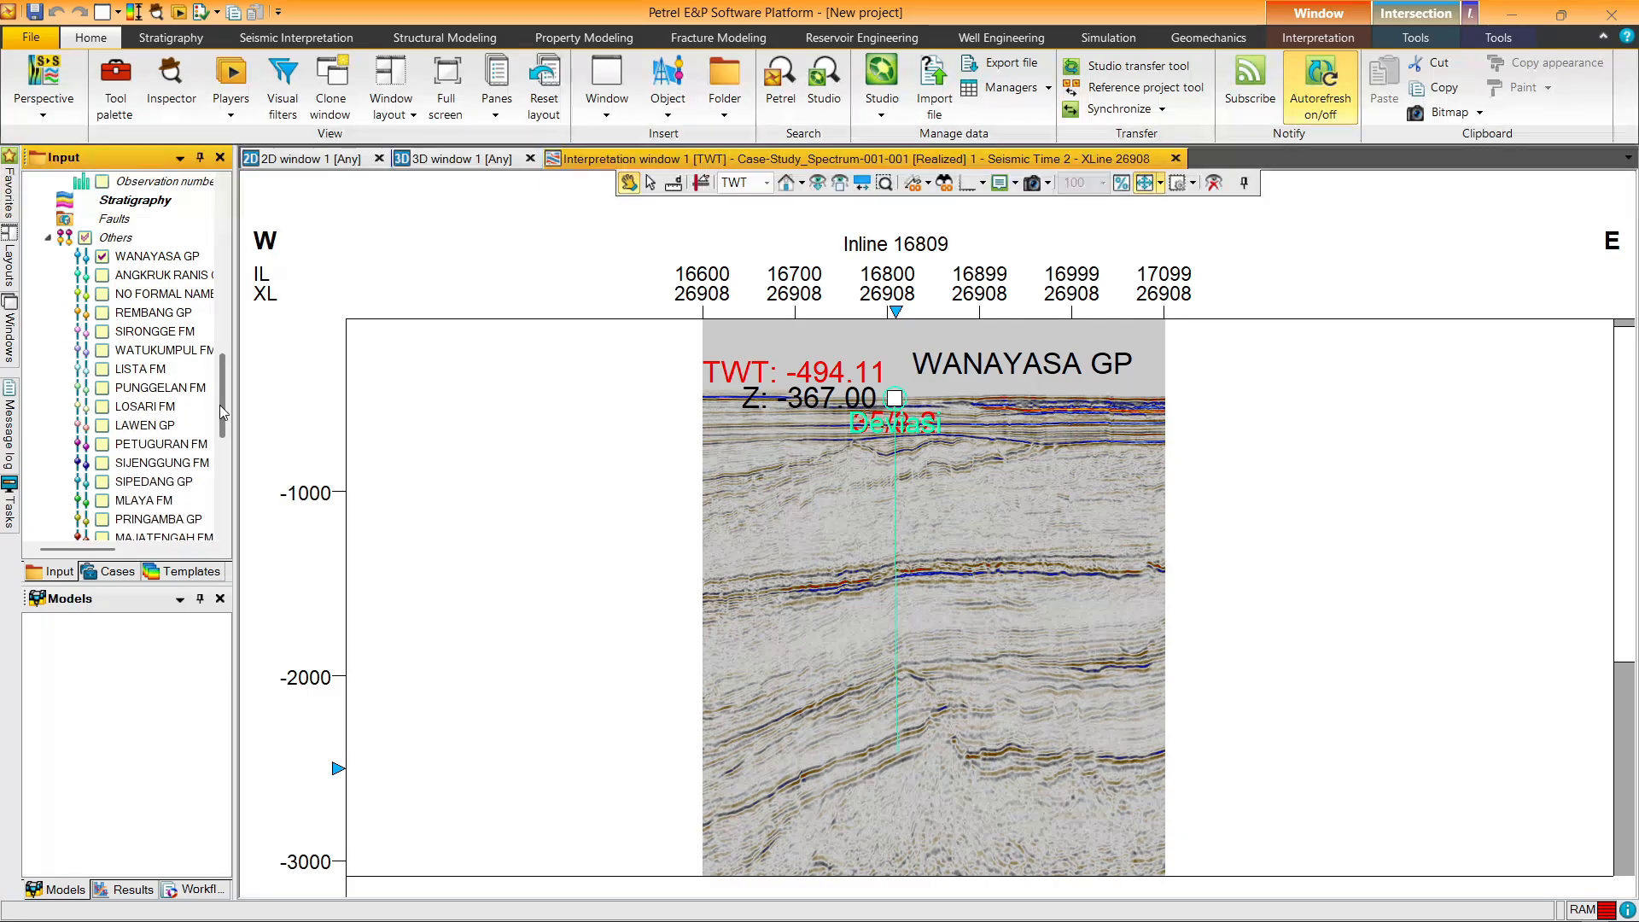
{"action": "left_click", "coordinate": [101, 350]}
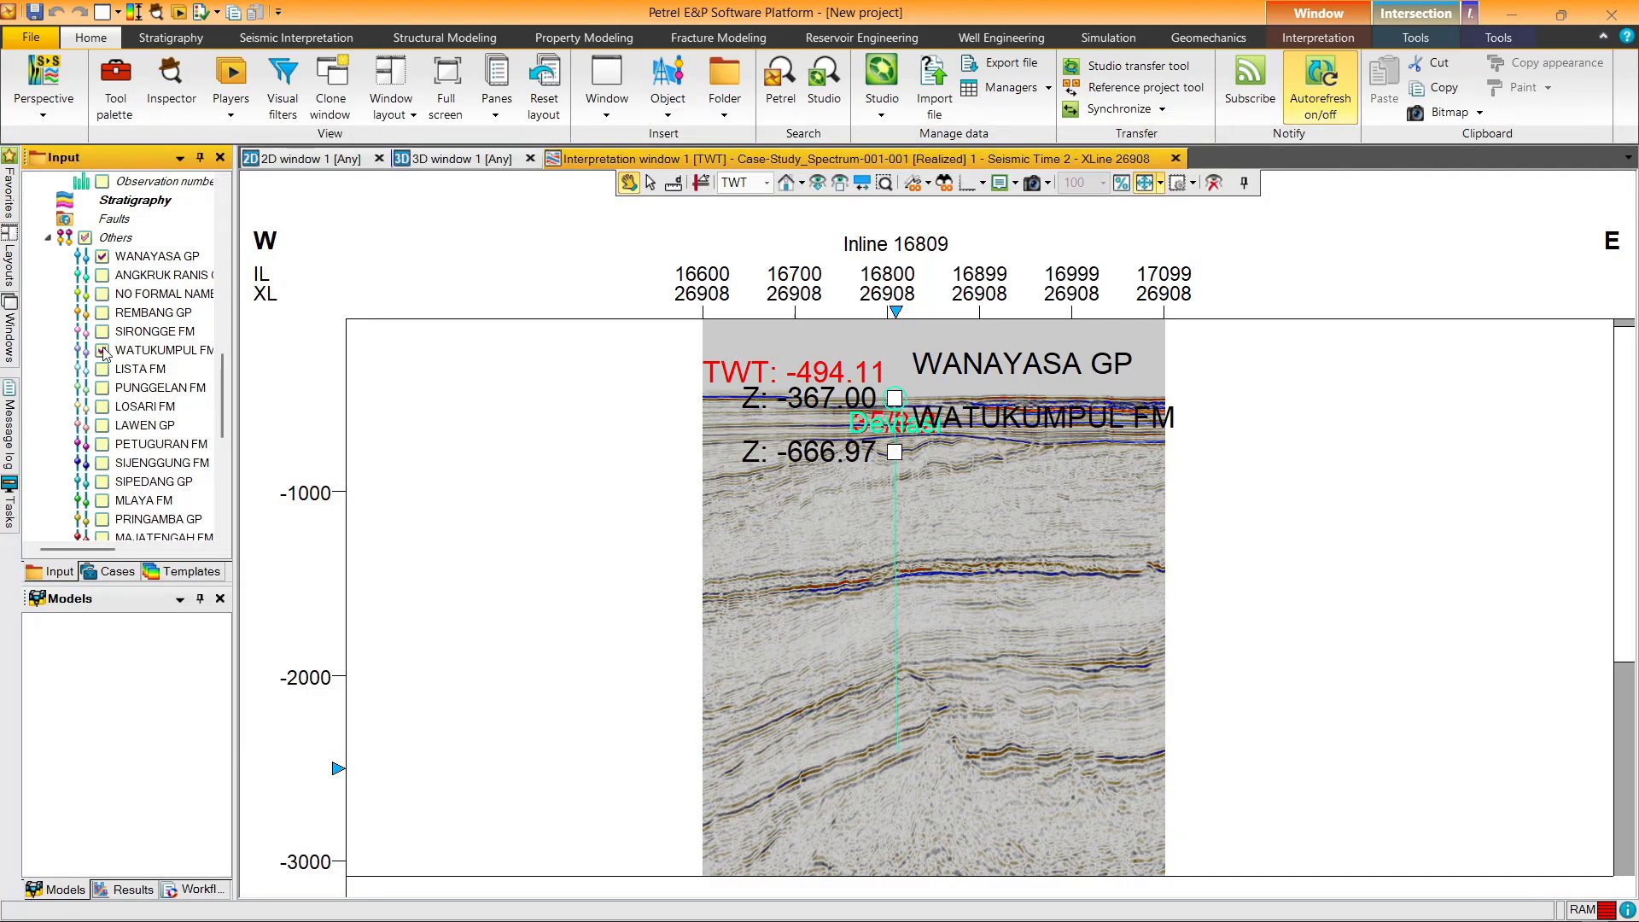
{"action": "left_click", "coordinate": [101, 406]}
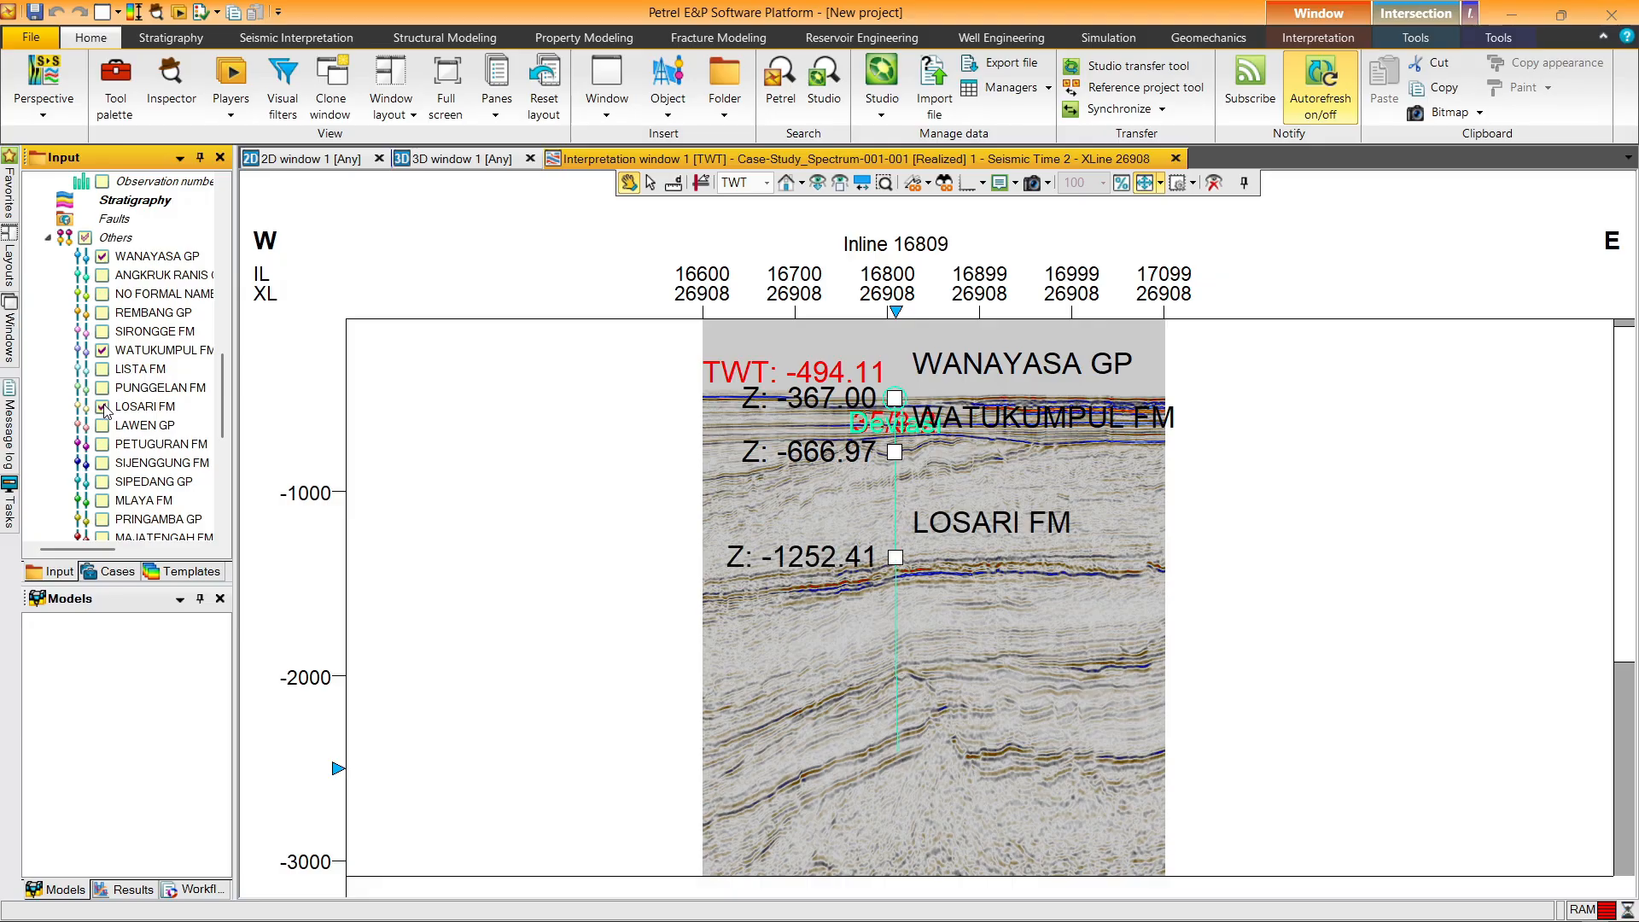
{"action": "left_click", "coordinate": [101, 463]}
{"action": "left_click_drag", "start_coordinate": [228, 419], "coordinate": [220, 524]}
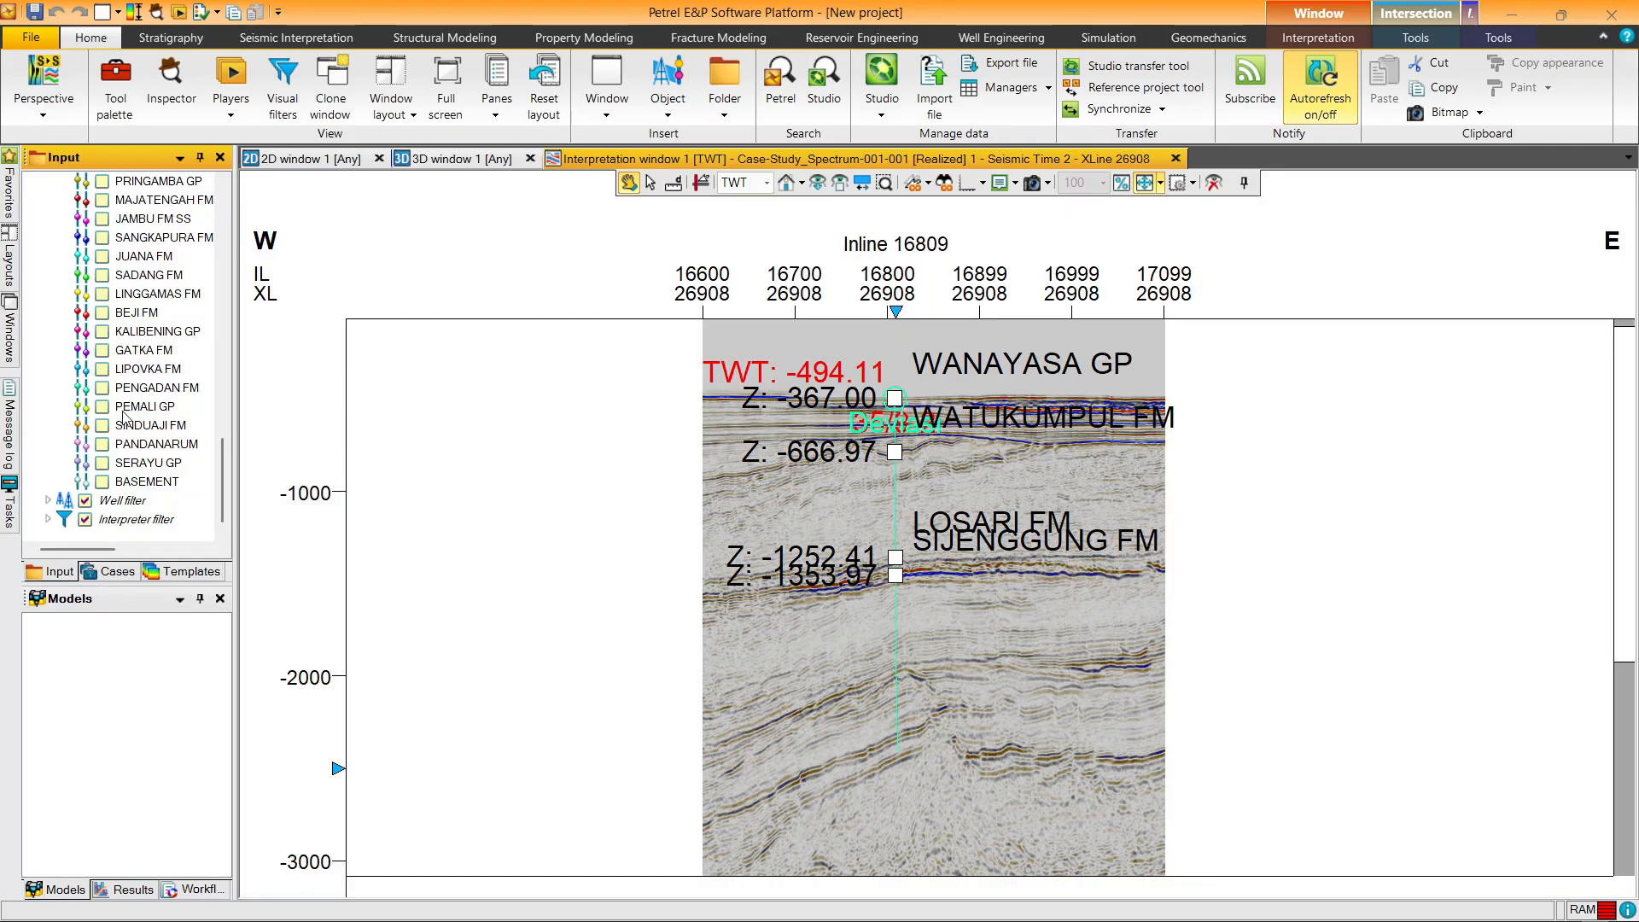
{"action": "left_click", "coordinate": [102, 482]}
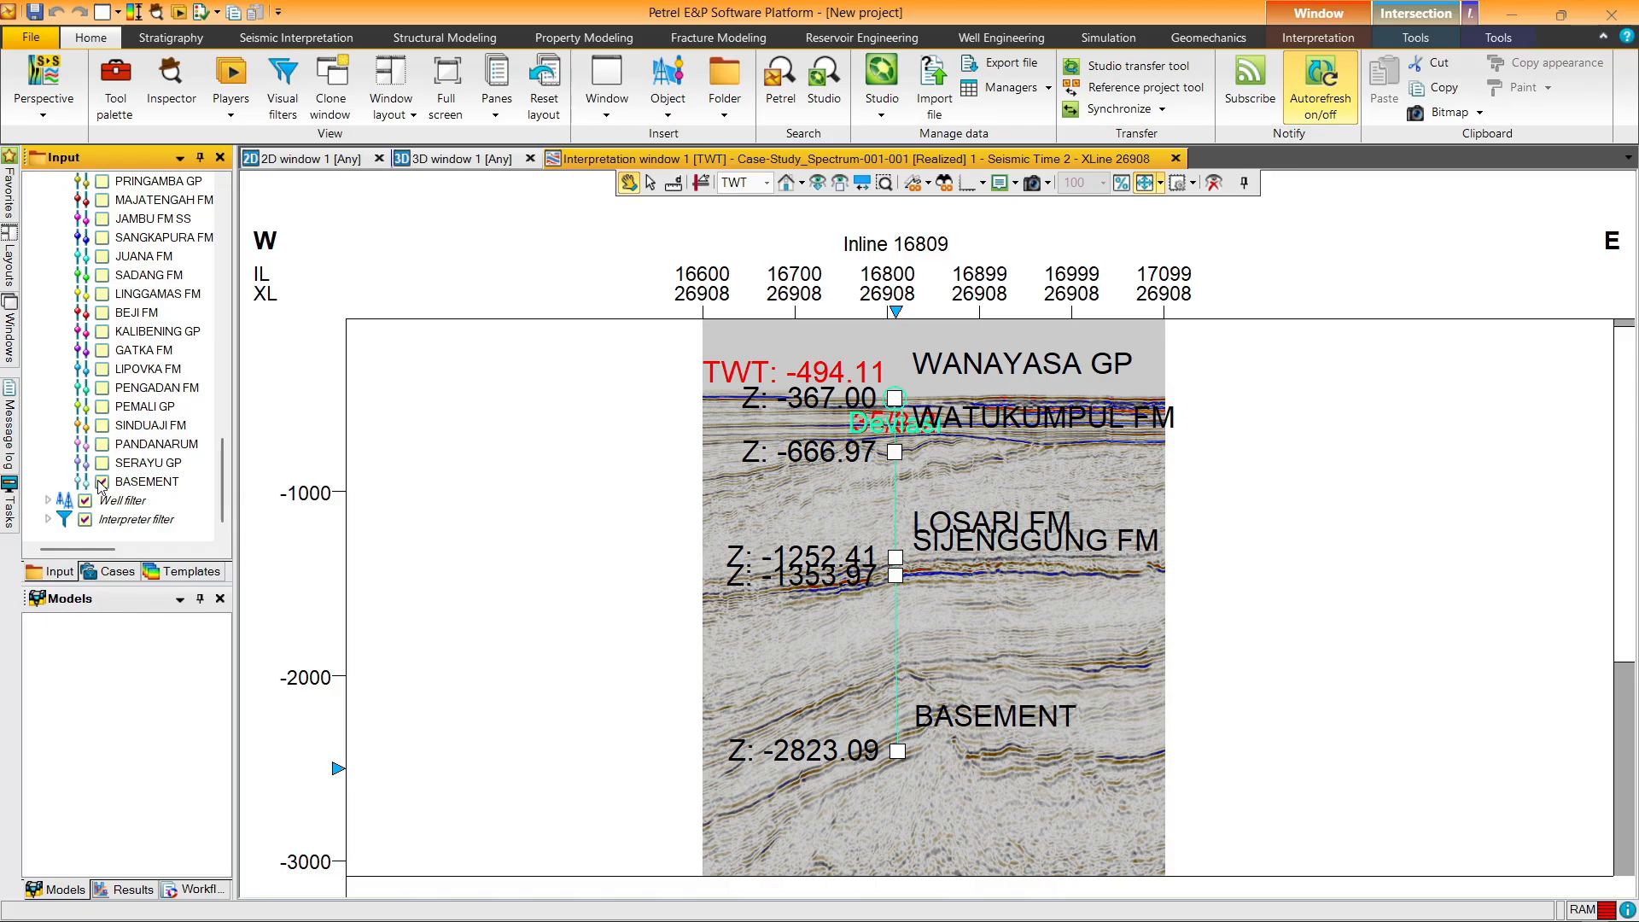
{"action": "scroll", "coordinate": [120, 340], "scroll_direction": "up", "scroll_amount": 1}
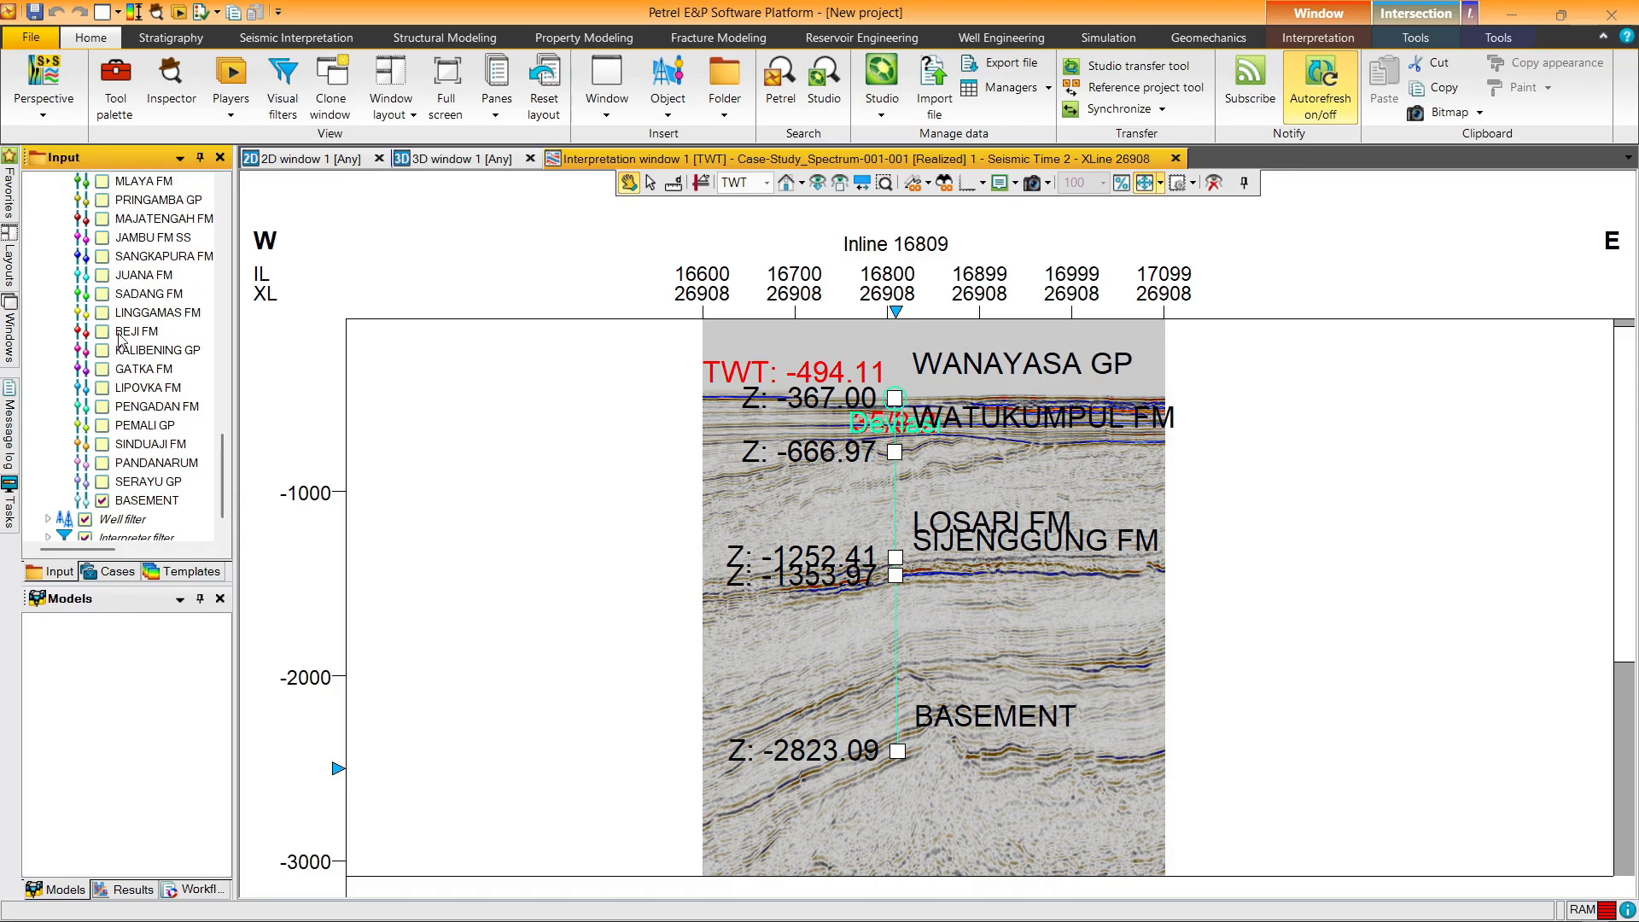
{"action": "left_click", "coordinate": [102, 182]}
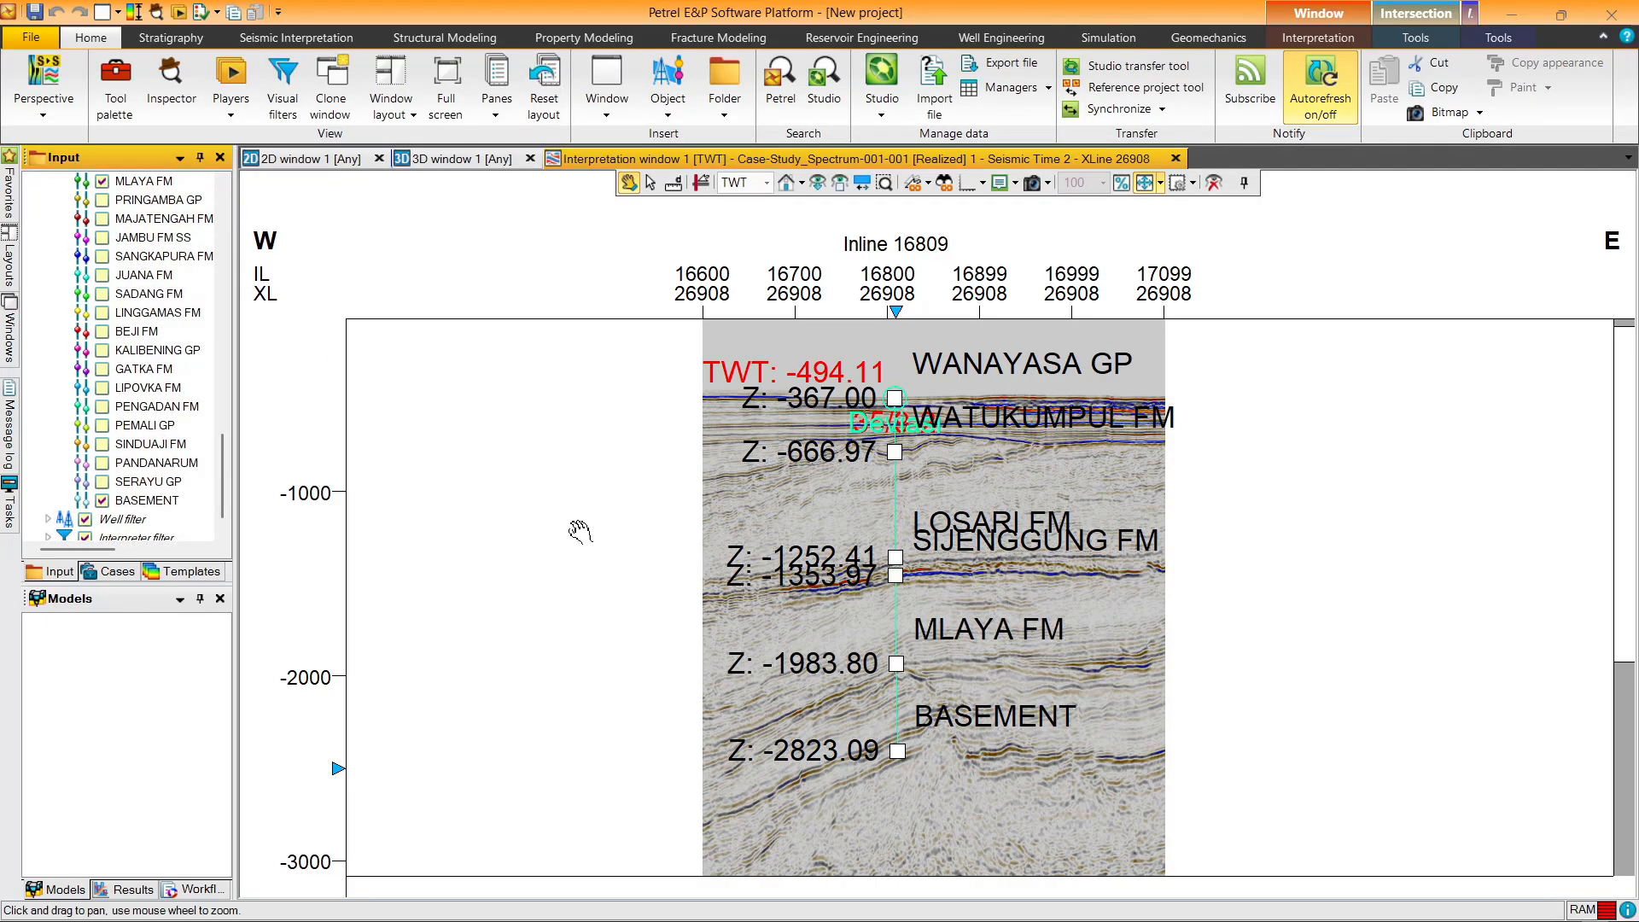
{"action": "left_click_drag", "start_coordinate": [894, 592], "coordinate": [902, 567]}
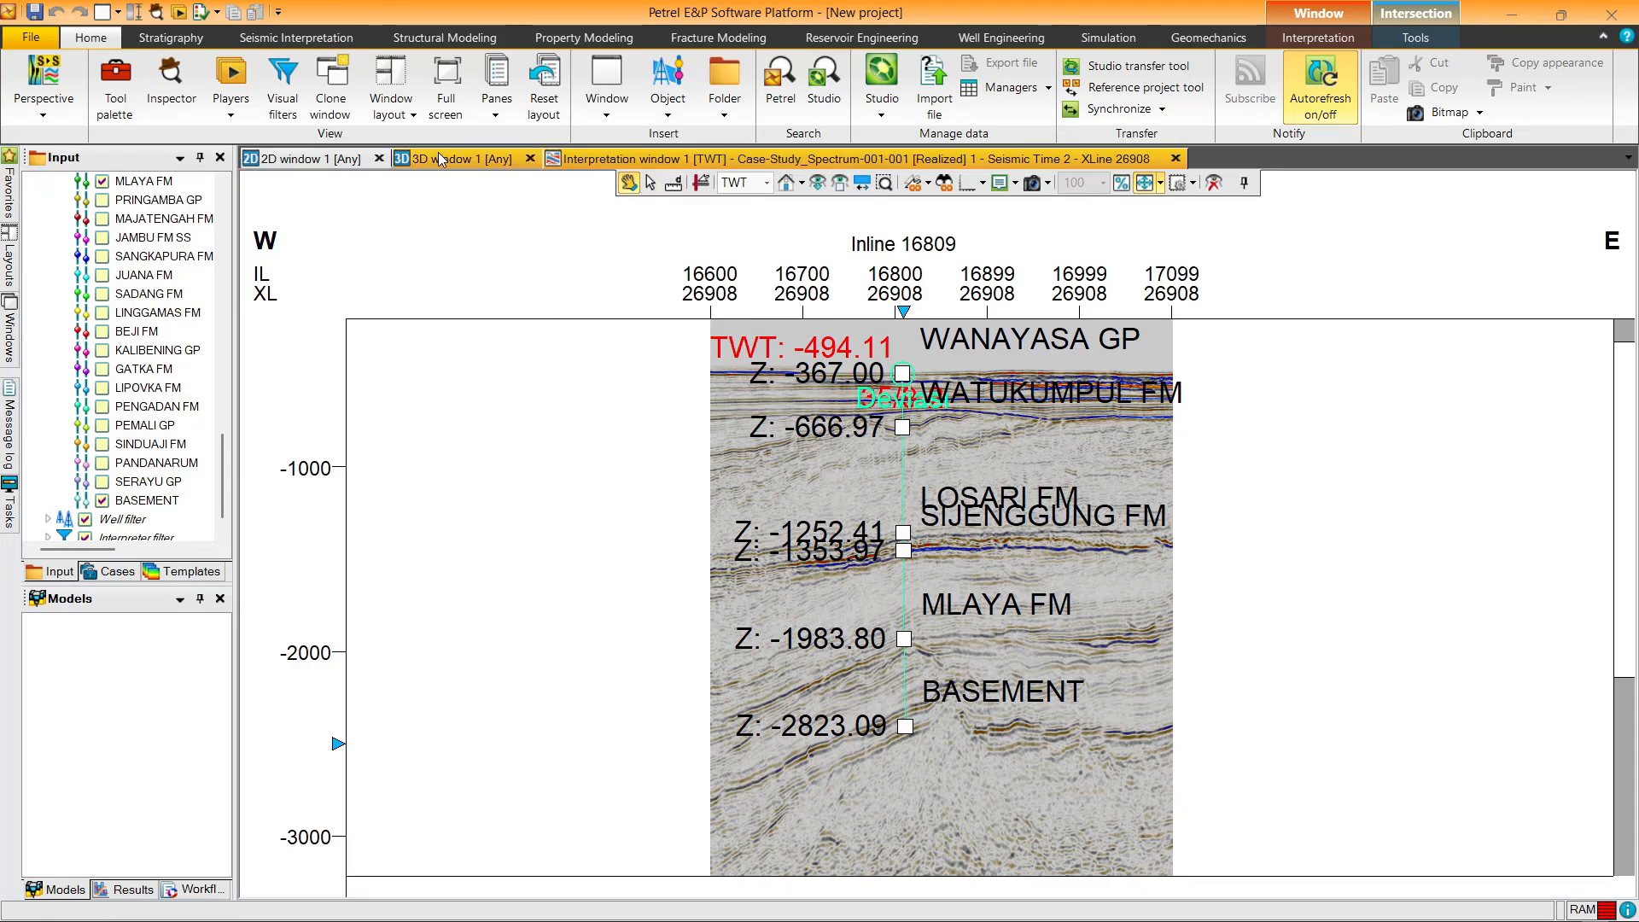
Step: Create a well section window with new cross section X-section 1 and new template Well section template 2
{"action": "left_click", "coordinate": [611, 119]}
{"action": "left_click", "coordinate": [611, 119]}
{"action": "left_click", "coordinate": [612, 120]}
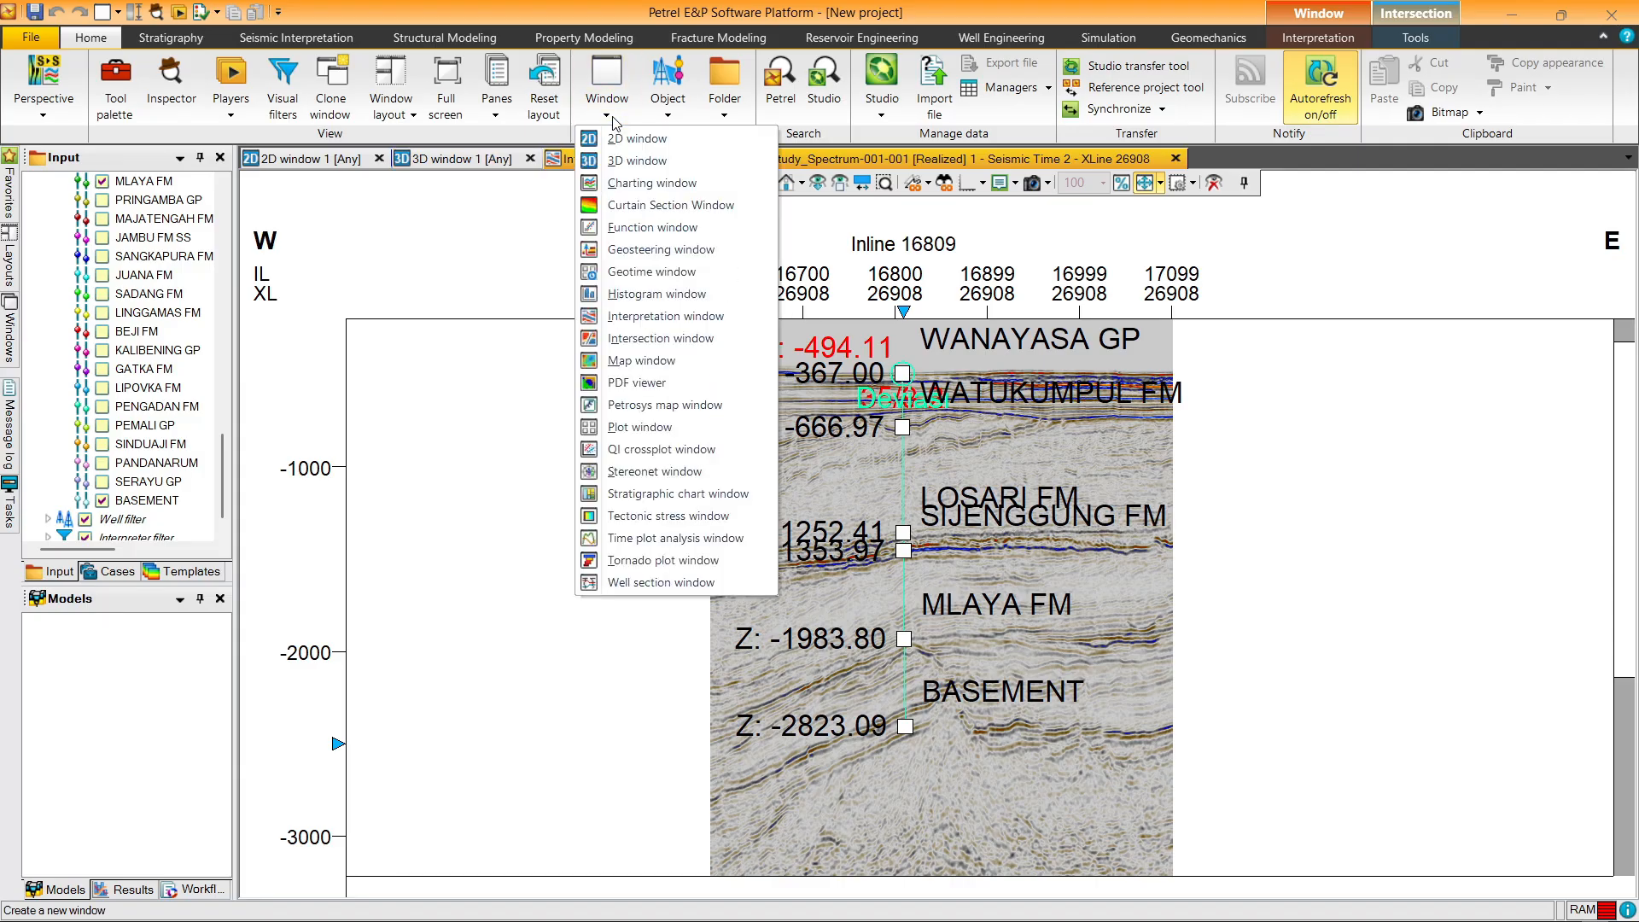
{"action": "left_click", "coordinate": [674, 582]}
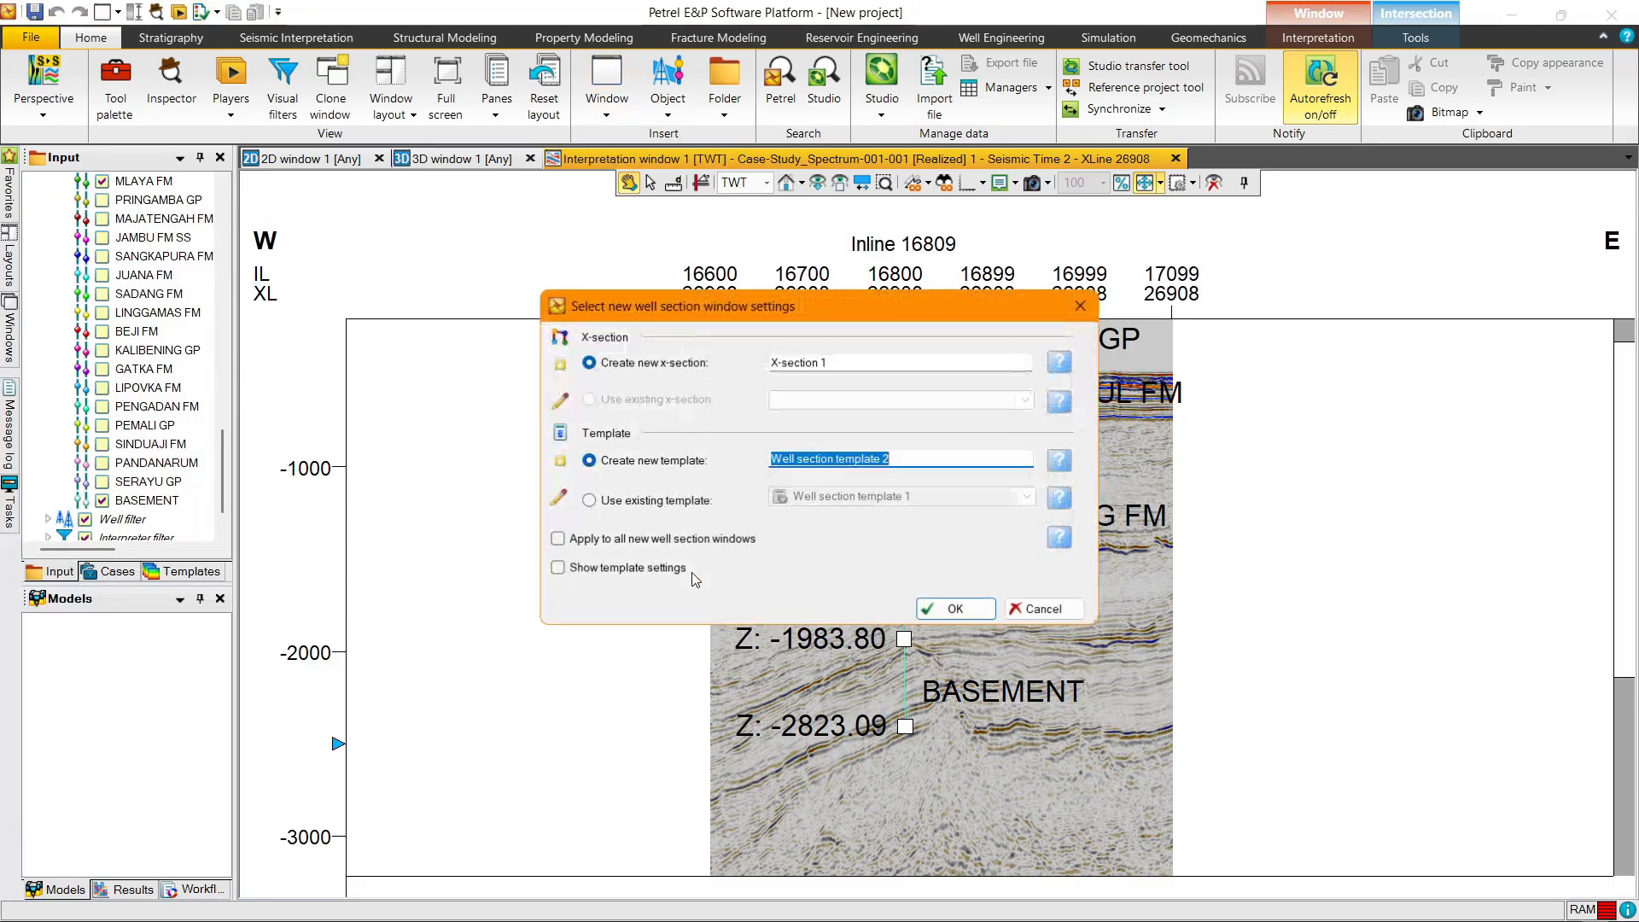
{"action": "left_click", "coordinate": [956, 609]}
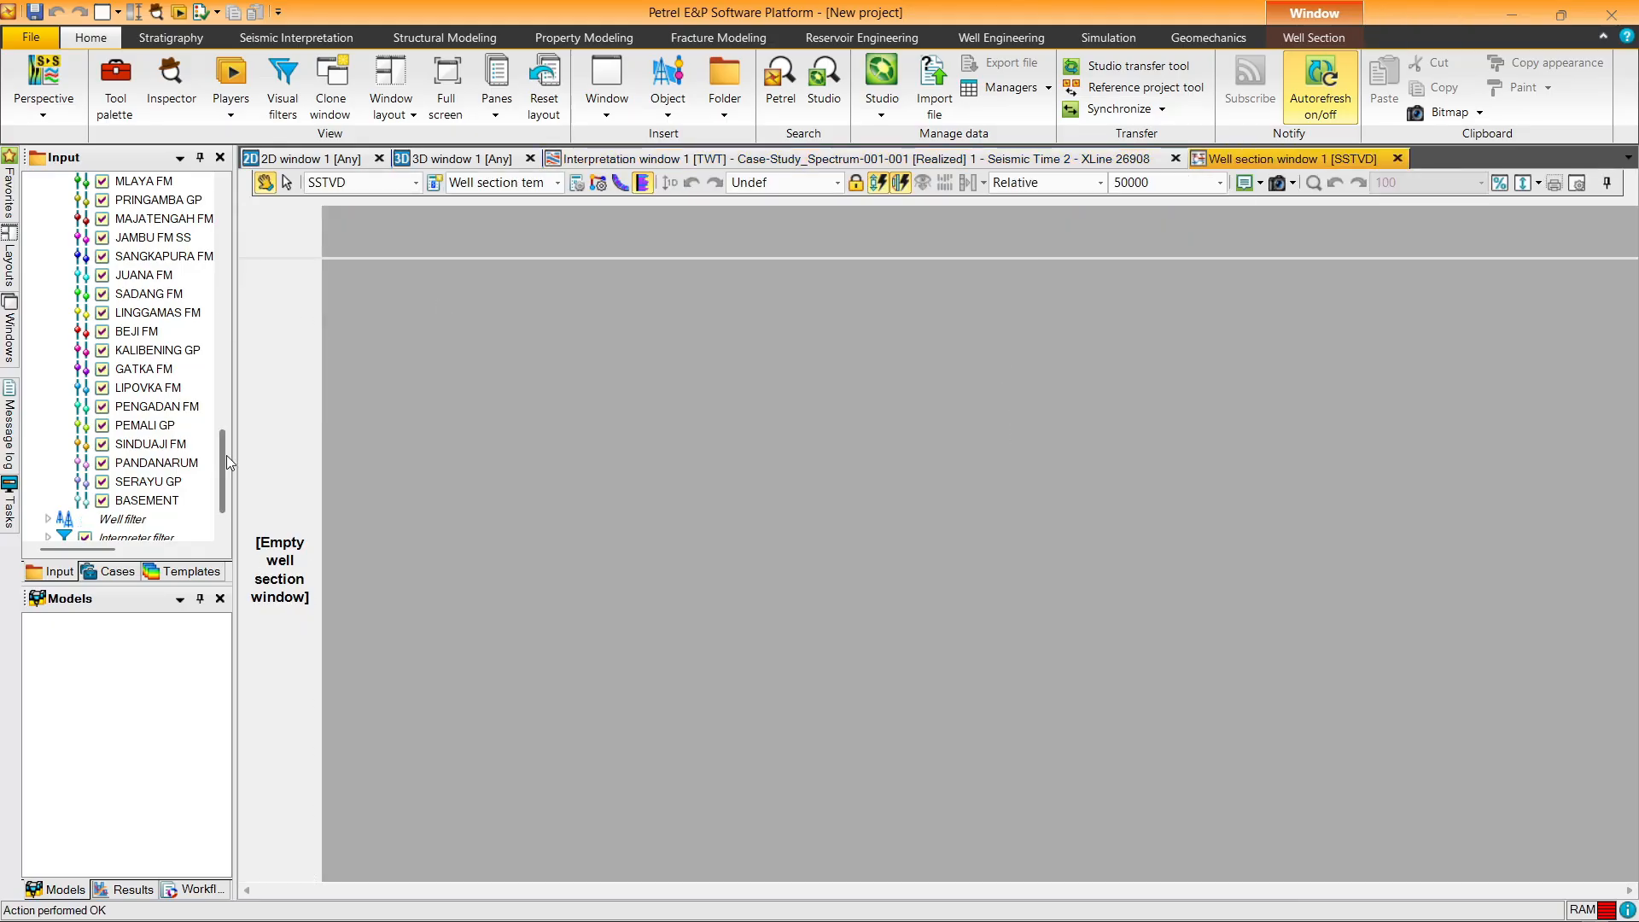
Step: Collapse the Well tops 1 folder, and display well 35/9-2 from the Wells Not Found folder in the well section
{"action": "scroll", "coordinate": [218, 413], "scroll_direction": "up", "scroll_amount": 6}
{"action": "left_click", "coordinate": [48, 275]}
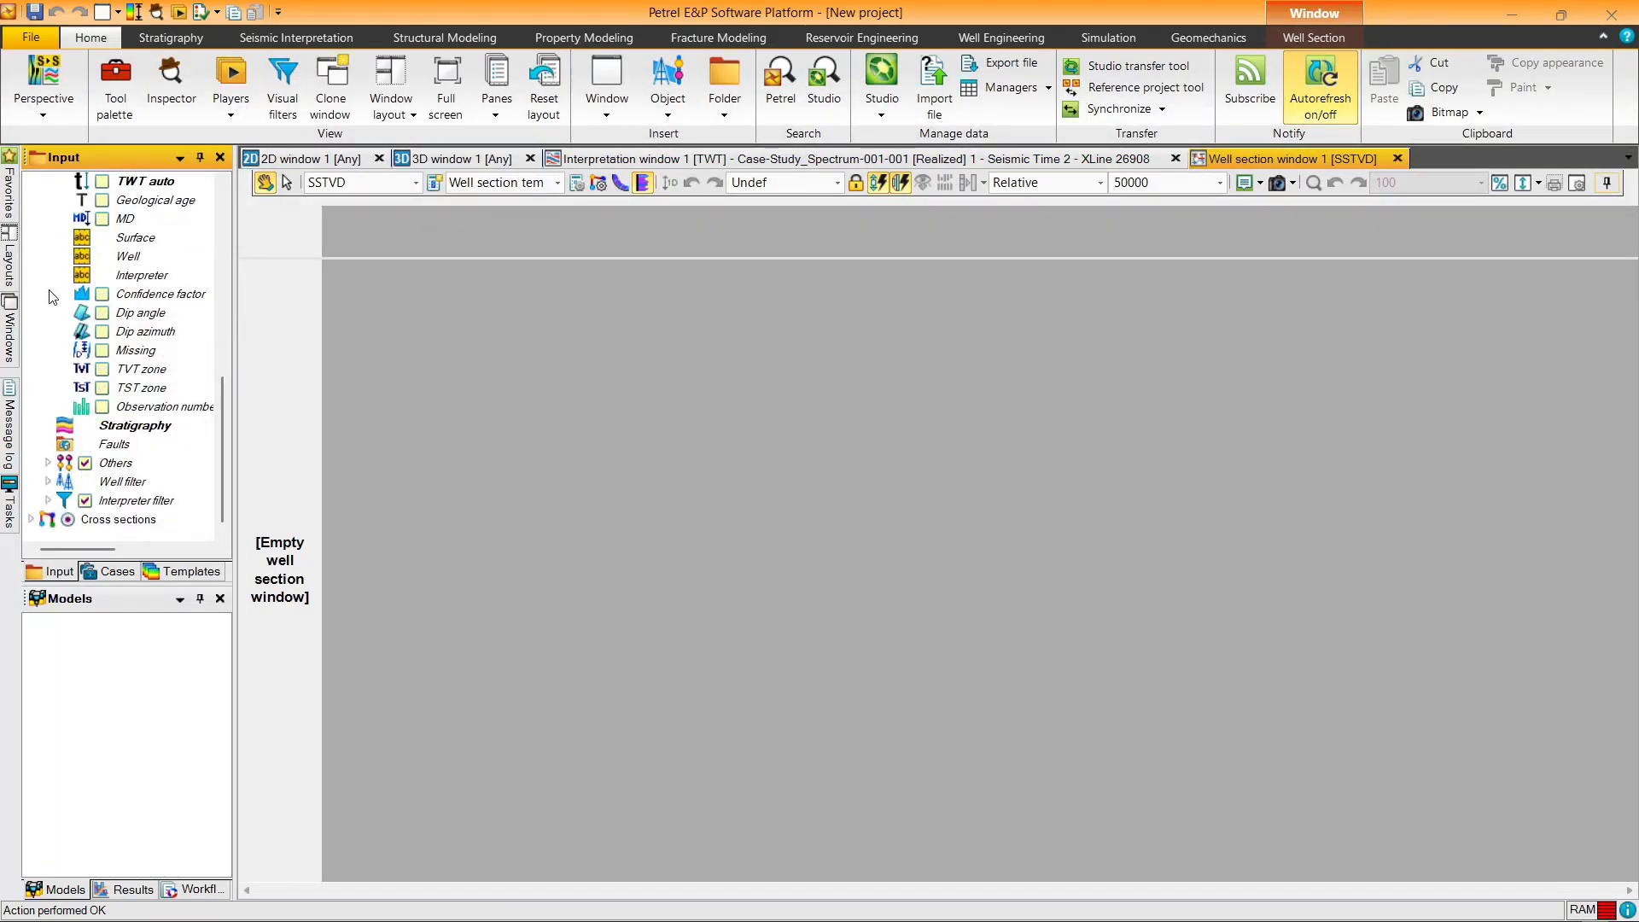
{"action": "scroll", "coordinate": [45, 282], "scroll_direction": "up", "scroll_amount": 5}
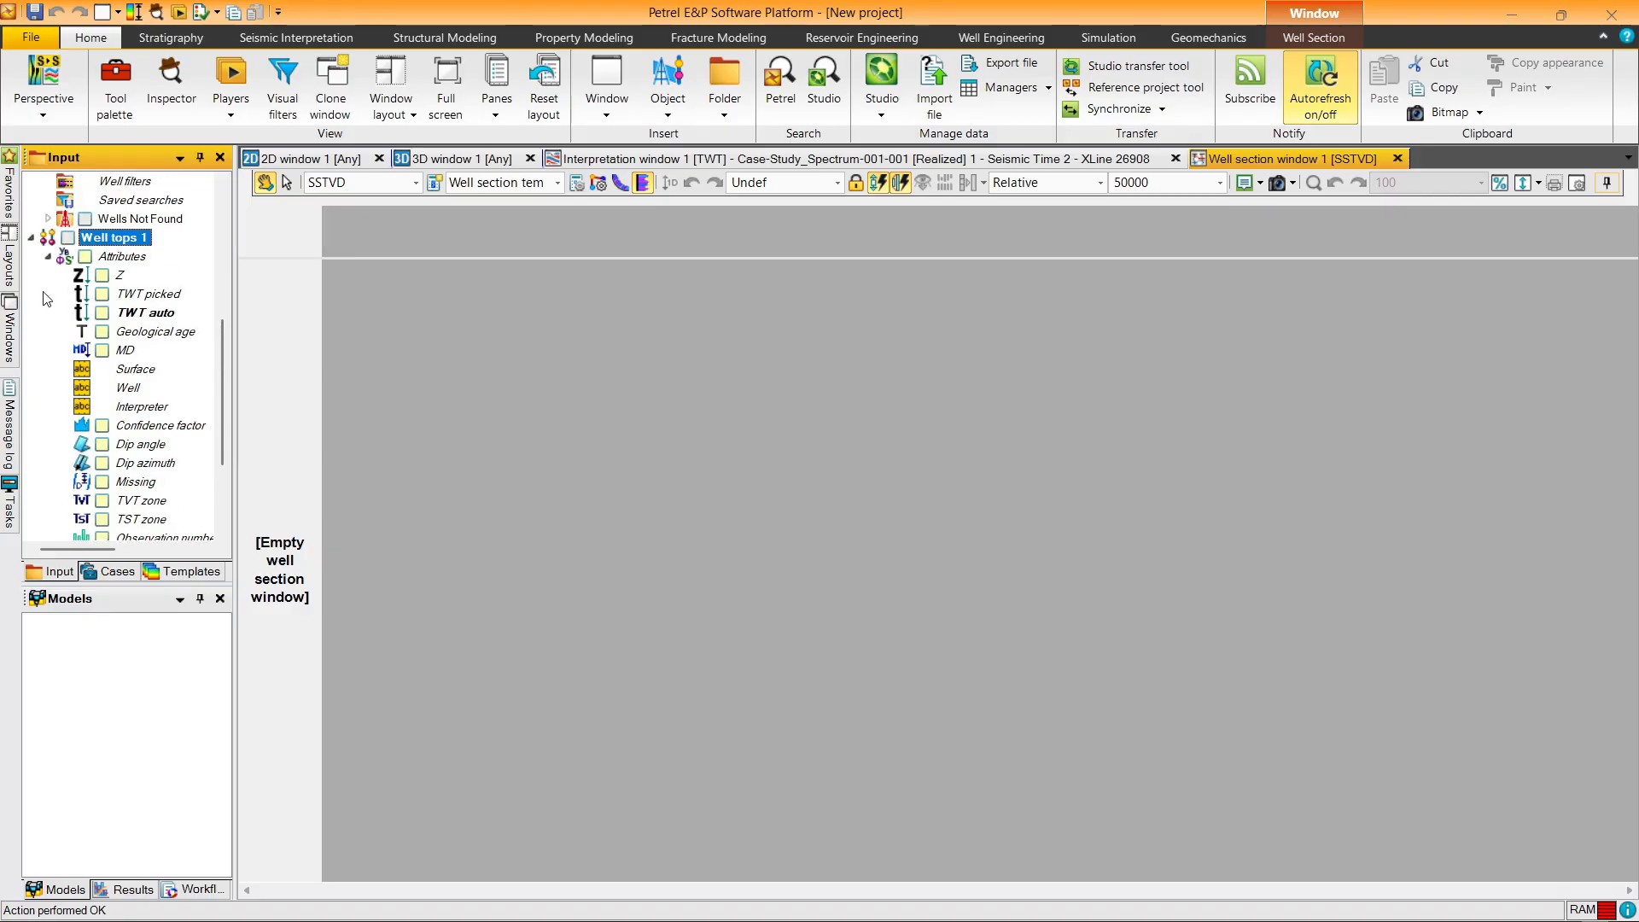
{"action": "left_click", "coordinate": [31, 257]}
{"action": "scroll", "coordinate": [72, 364], "scroll_direction": "up", "scroll_amount": 2}
{"action": "scroll", "coordinate": [83, 435], "scroll_direction": "down", "scroll_amount": 1}
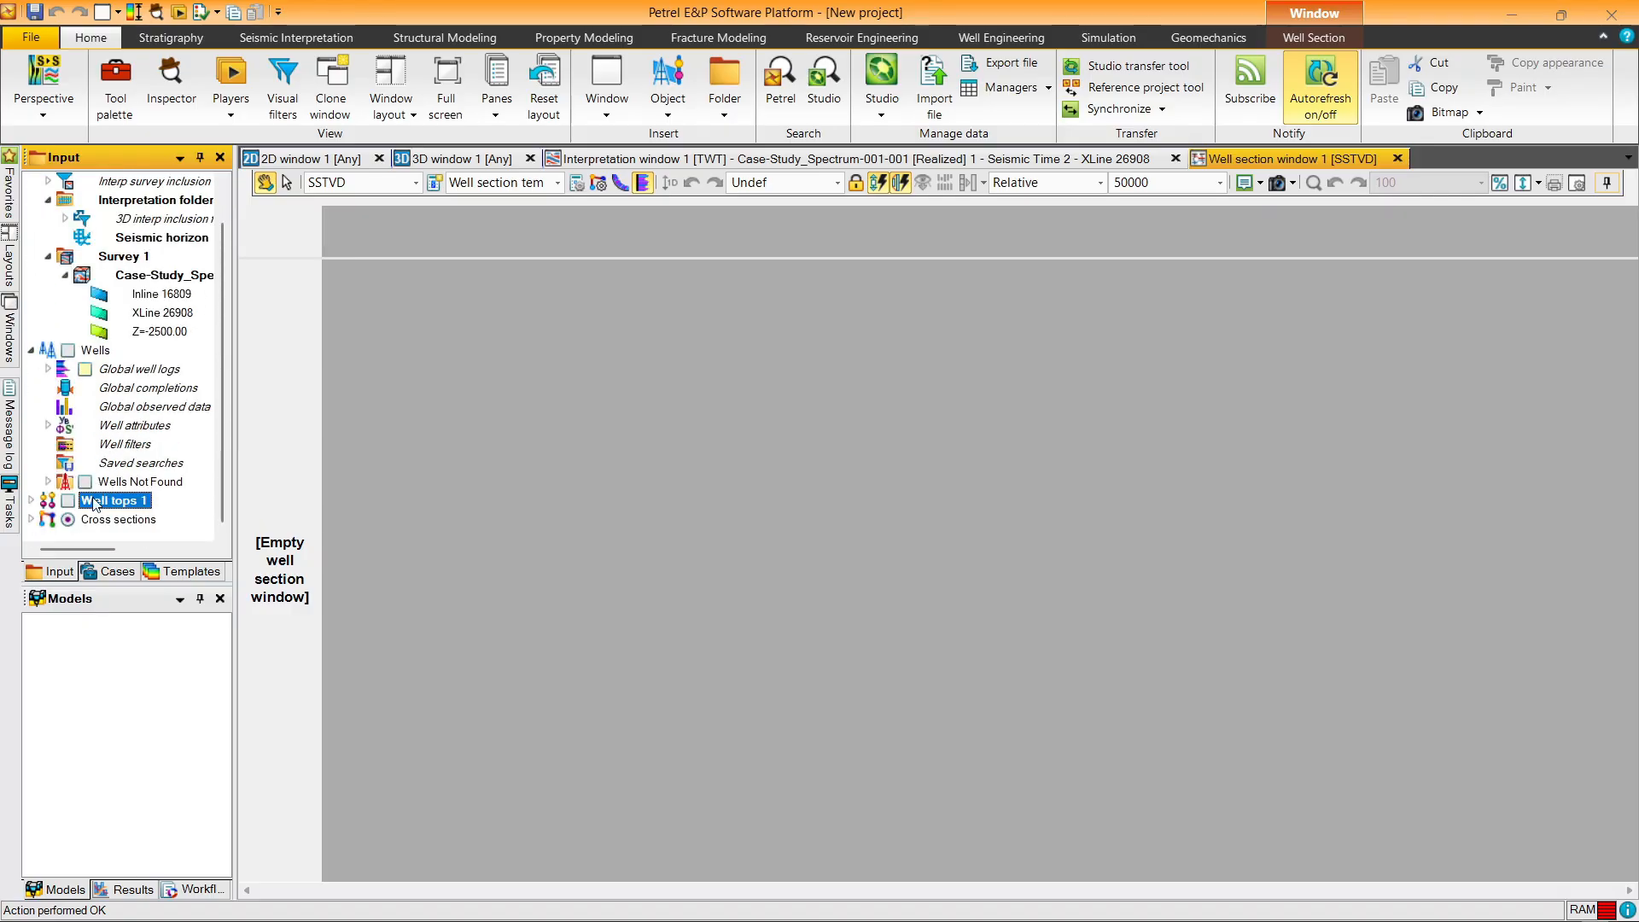
{"action": "left_click", "coordinate": [48, 481]}
{"action": "scroll", "coordinate": [94, 470], "scroll_direction": "up", "scroll_amount": 2}
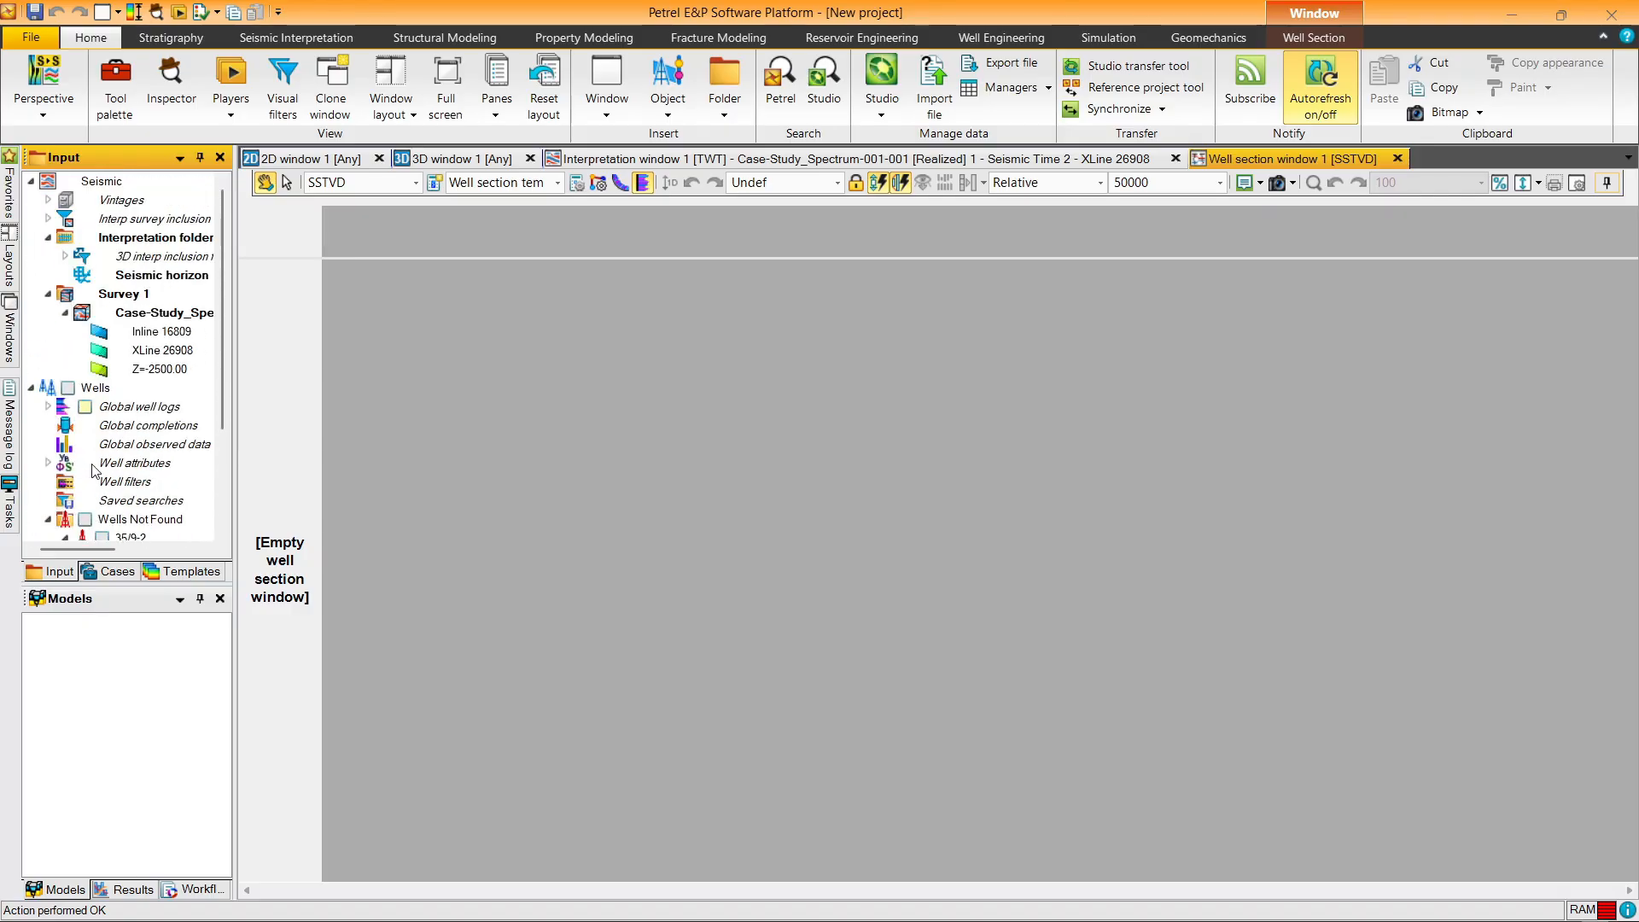
{"action": "scroll", "coordinate": [94, 444], "scroll_direction": "down", "scroll_amount": 2}
{"action": "left_click", "coordinate": [102, 500]}
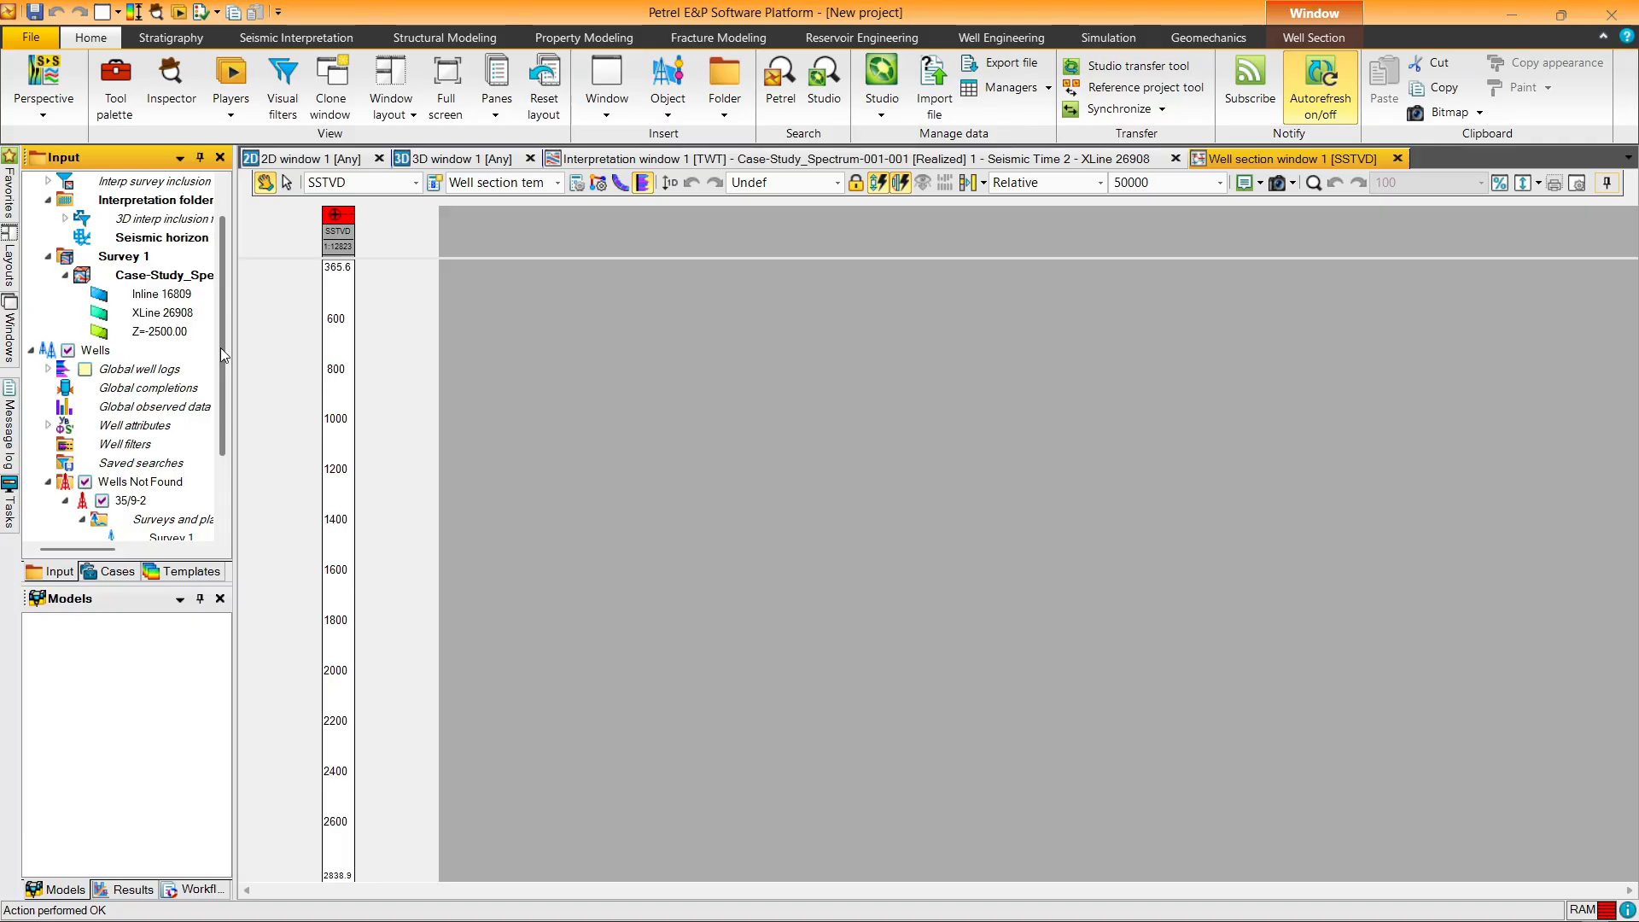
Step: Display the global well logs HGR, HCALI, HRHOB, HNPHI, HDT, HRD, HRM and HRS for the well
{"action": "scroll", "coordinate": [220, 347], "scroll_direction": "up", "scroll_amount": 1}
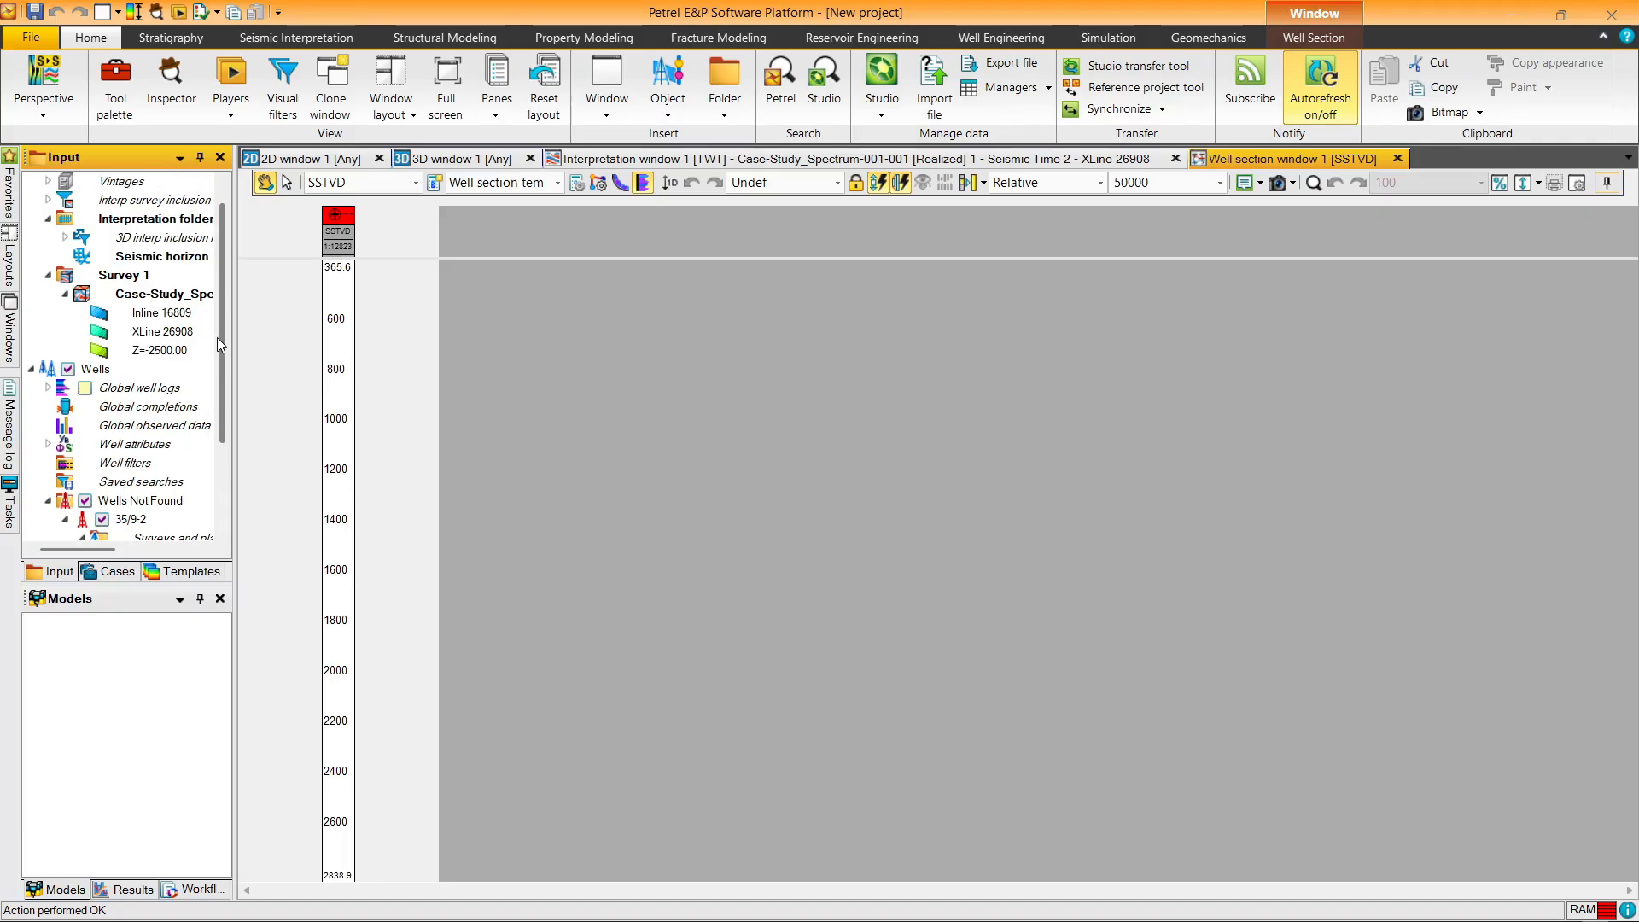
{"action": "left_click", "coordinate": [48, 388]}
{"action": "scroll", "coordinate": [106, 442], "scroll_direction": "down", "scroll_amount": 1}
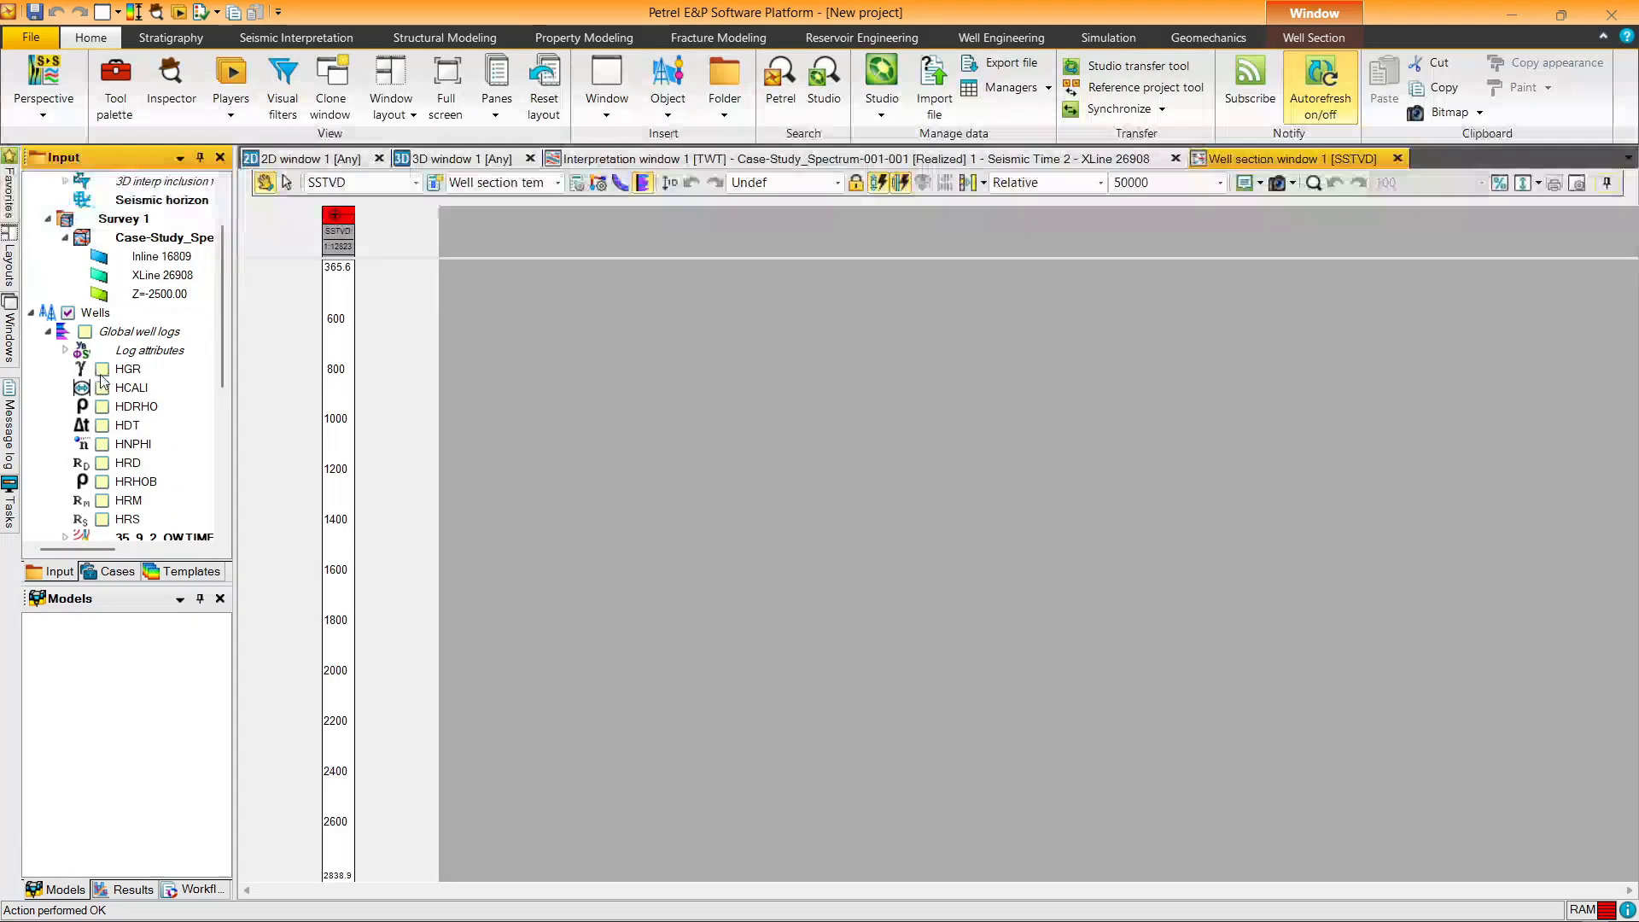
{"action": "left_click", "coordinate": [102, 369]}
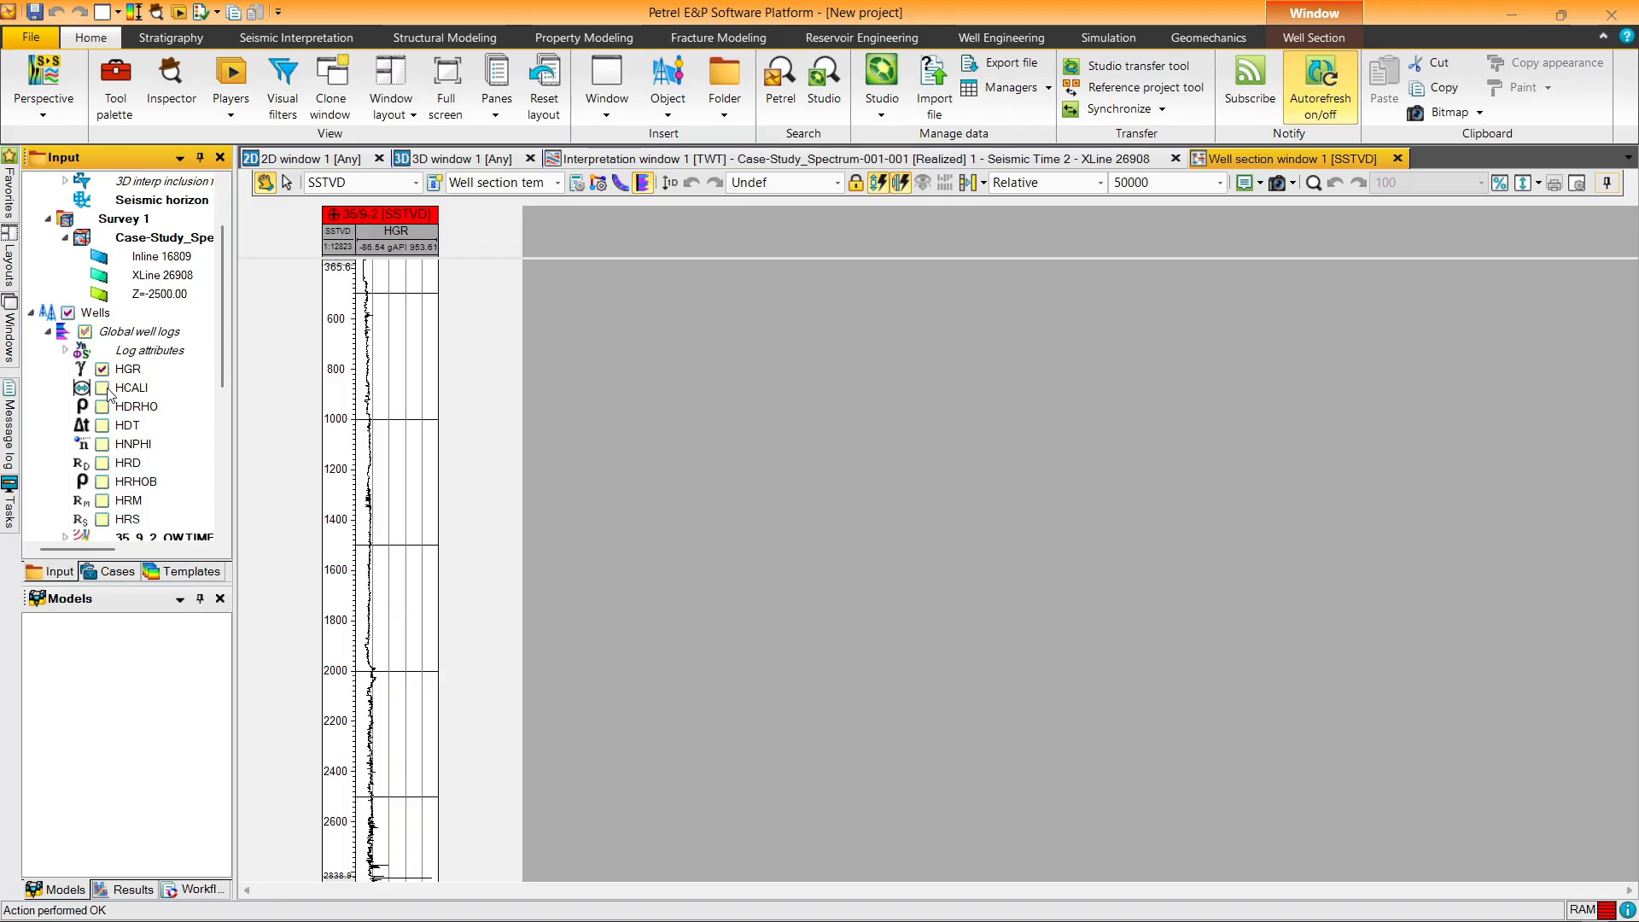
{"action": "left_click", "coordinate": [102, 388]}
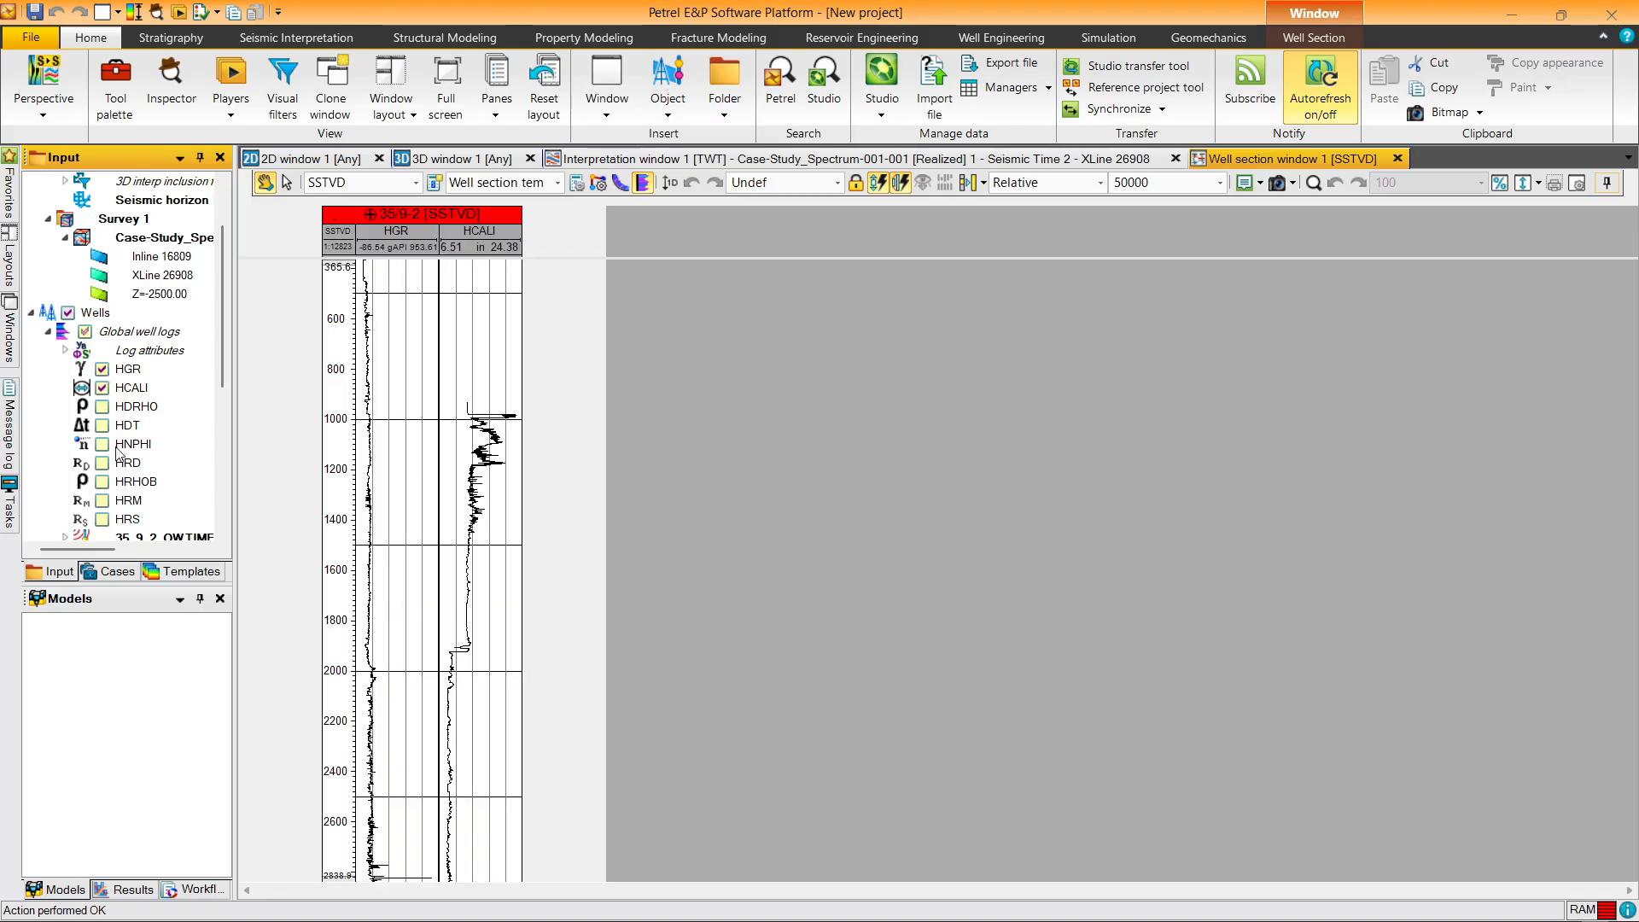
{"action": "left_click", "coordinate": [103, 481]}
{"action": "left_click", "coordinate": [102, 444]}
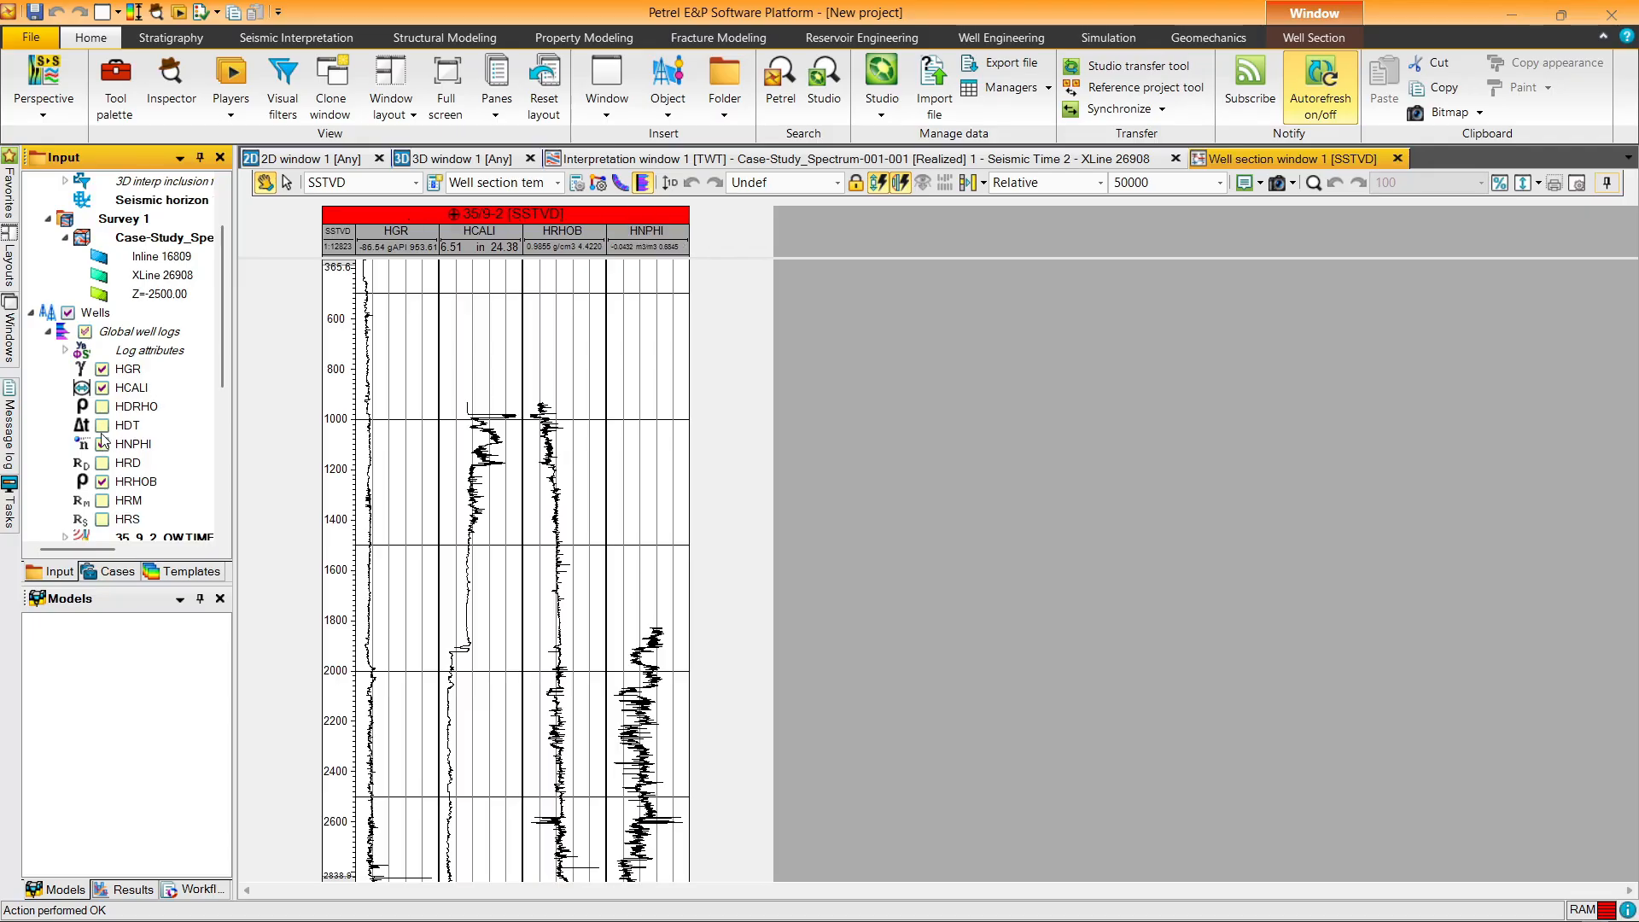
{"action": "left_click", "coordinate": [102, 425]}
{"action": "left_click", "coordinate": [102, 464]}
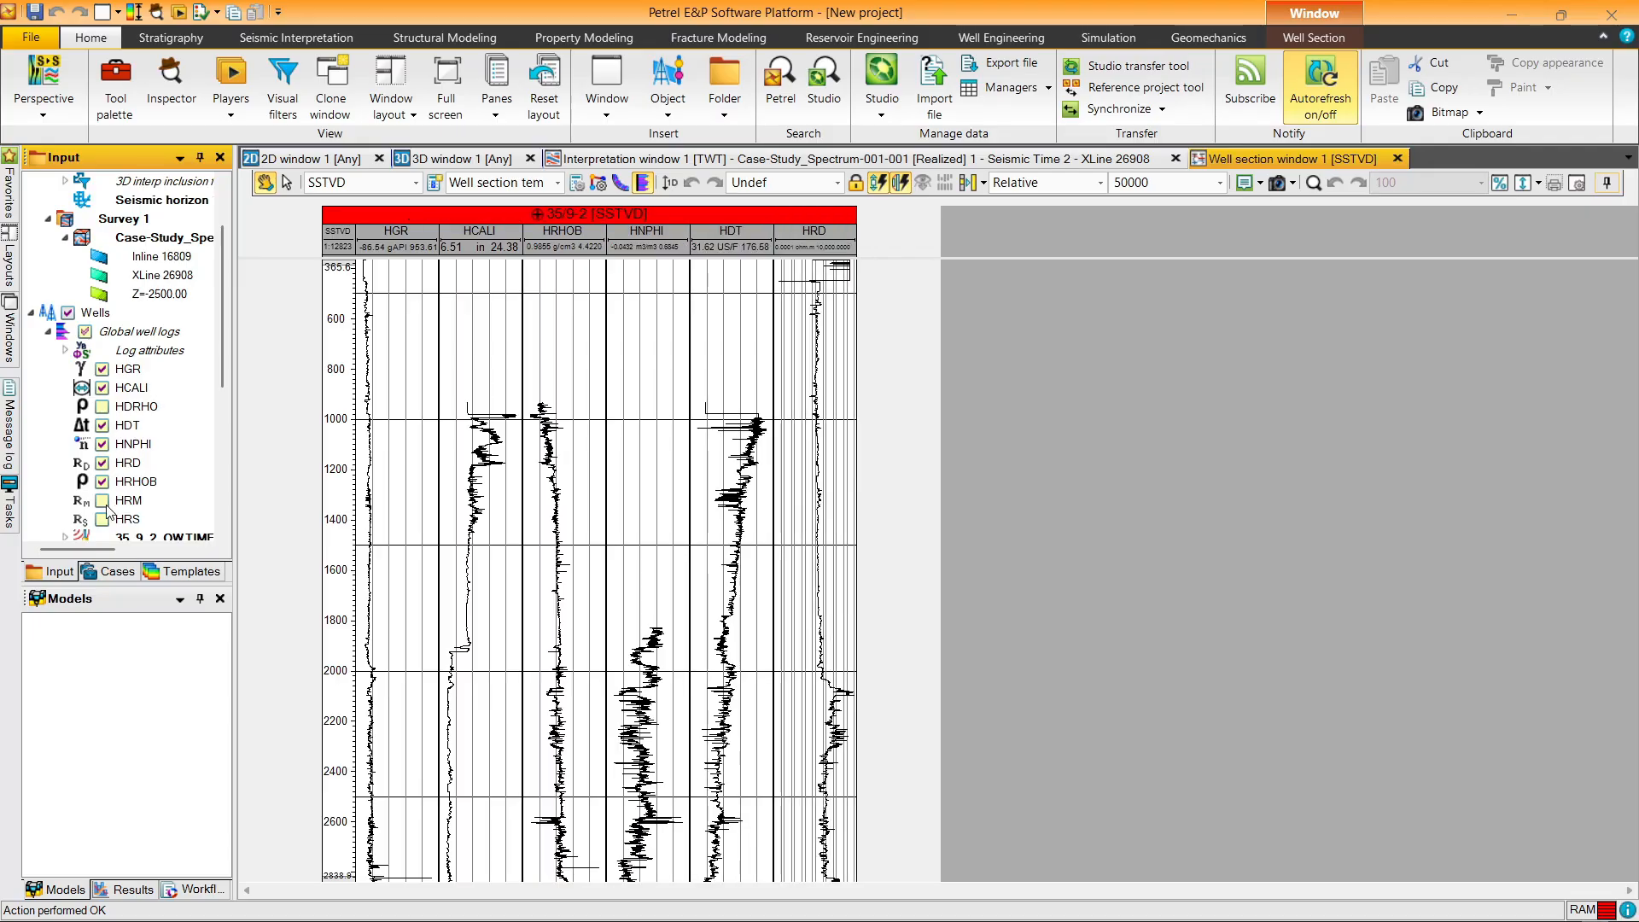
{"action": "left_click", "coordinate": [103, 501]}
{"action": "left_click", "coordinate": [102, 520]}
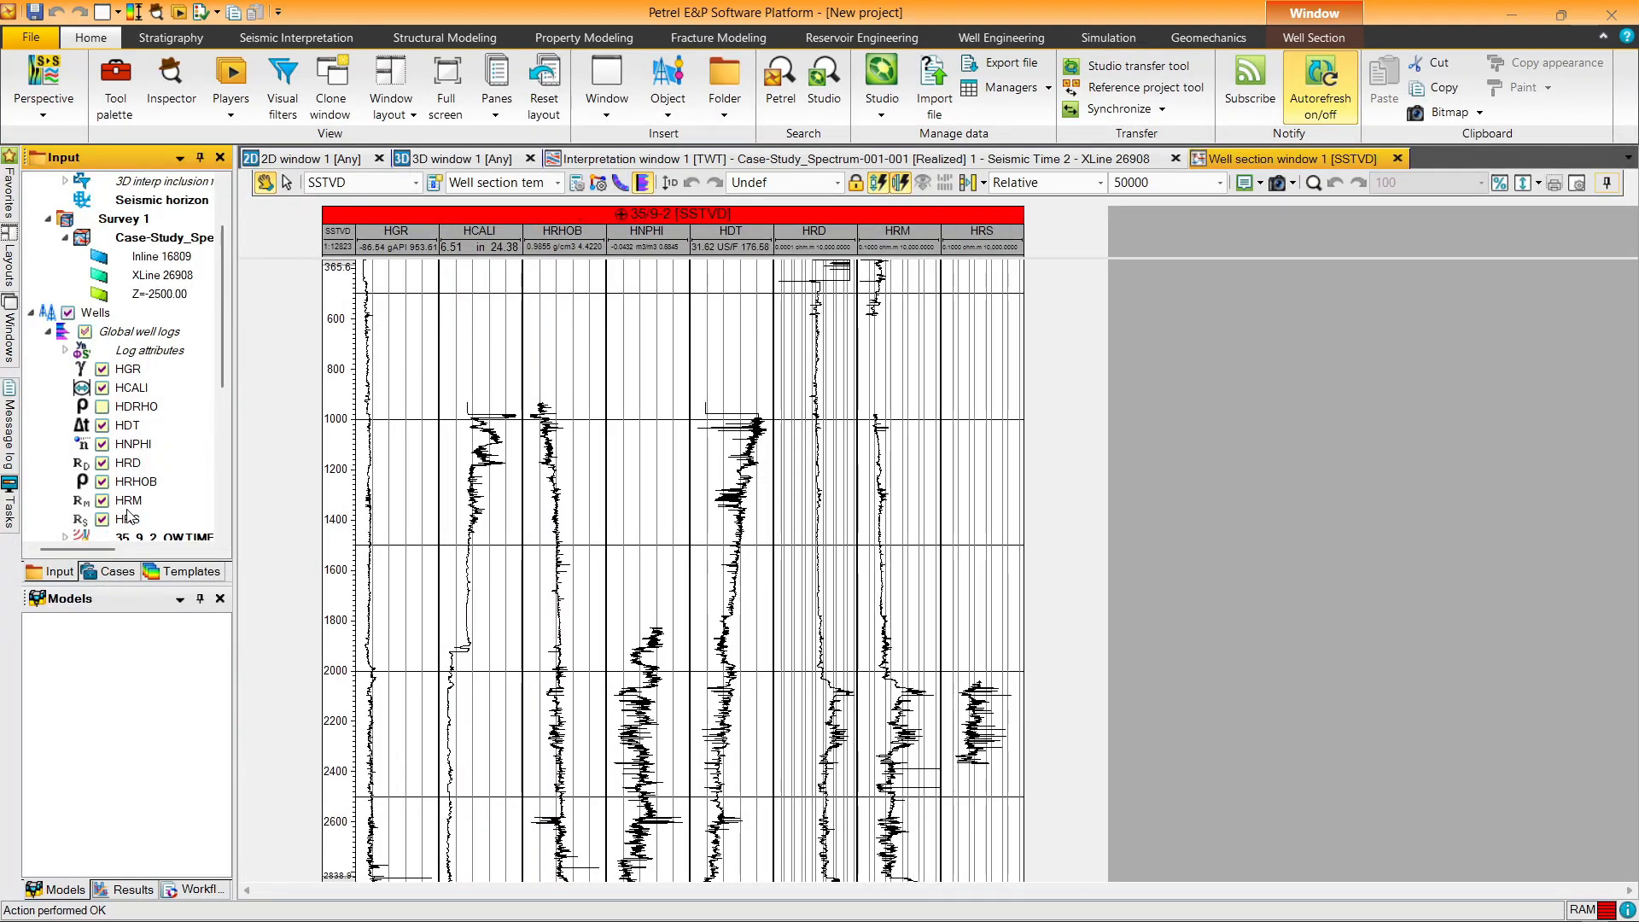
Step: In the settings of Well section template 2, move HCALI into the HGR track and HNPHI into the HRHOB track
{"action": "left_click", "coordinate": [576, 196]}
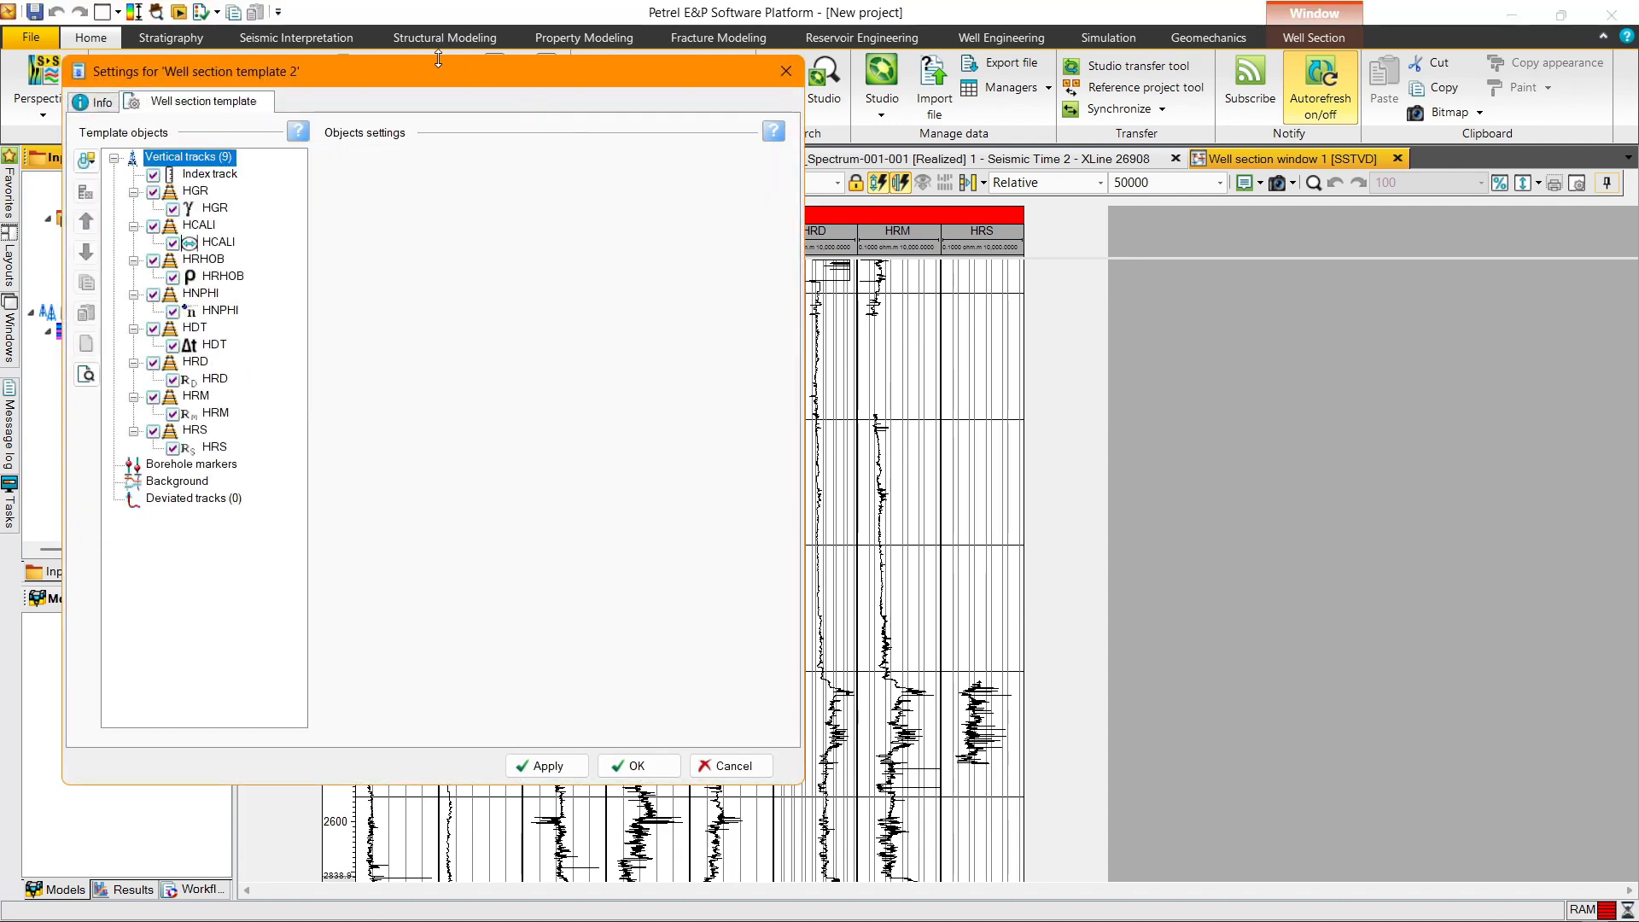
{"action": "left_click_drag", "start_coordinate": [167, 68], "coordinate": [1119, 135]}
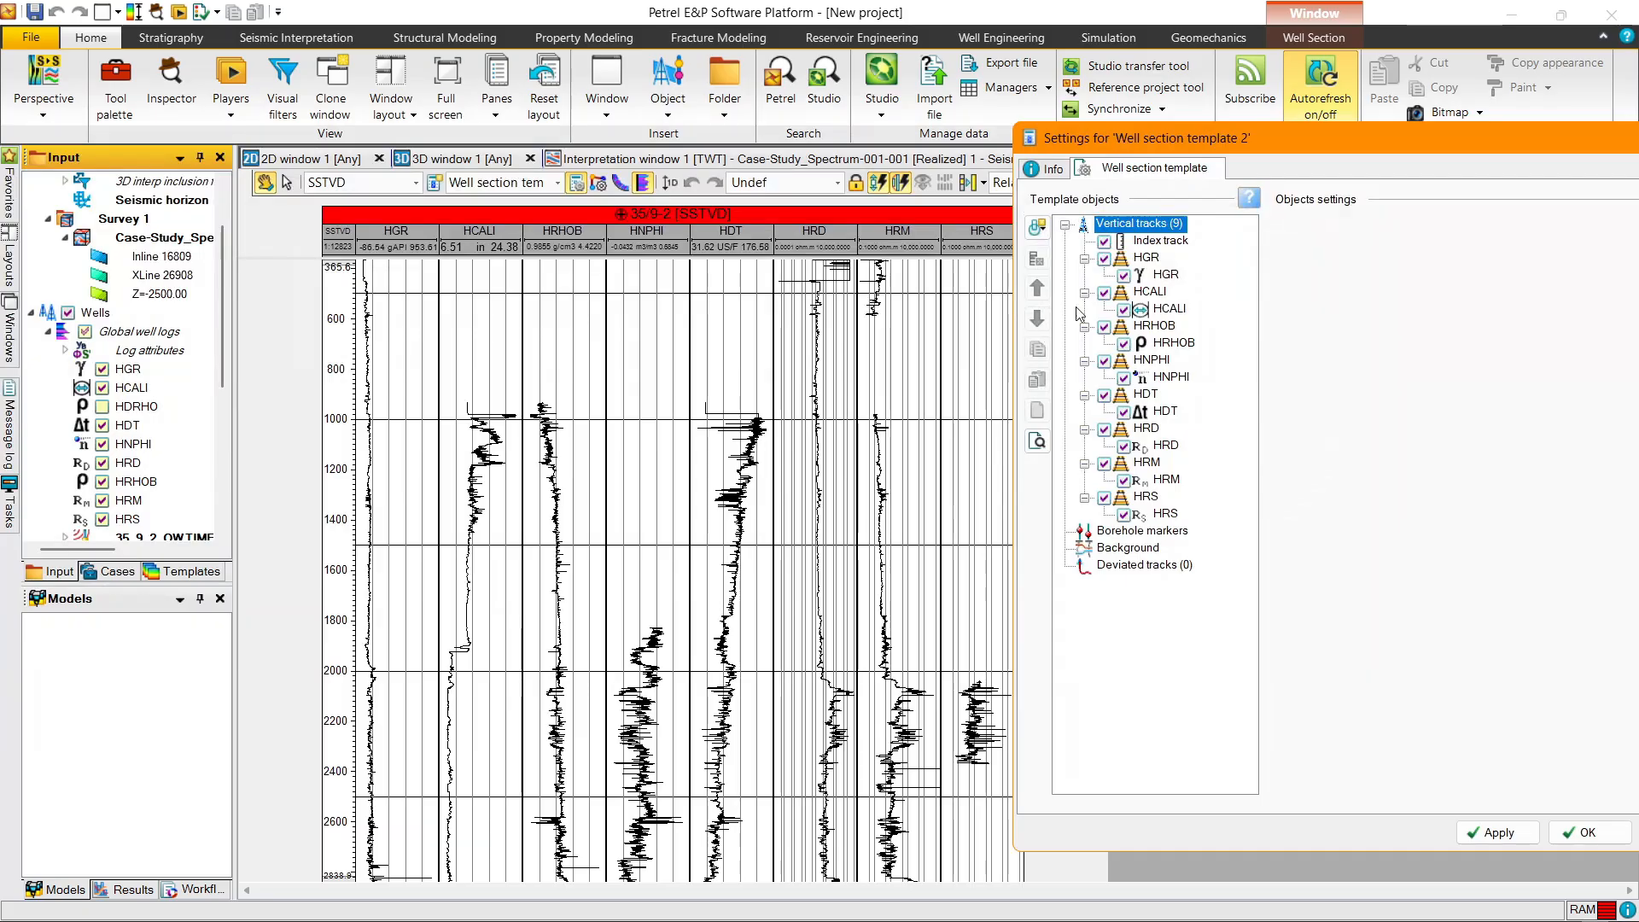
{"action": "left_click", "coordinate": [1168, 309]}
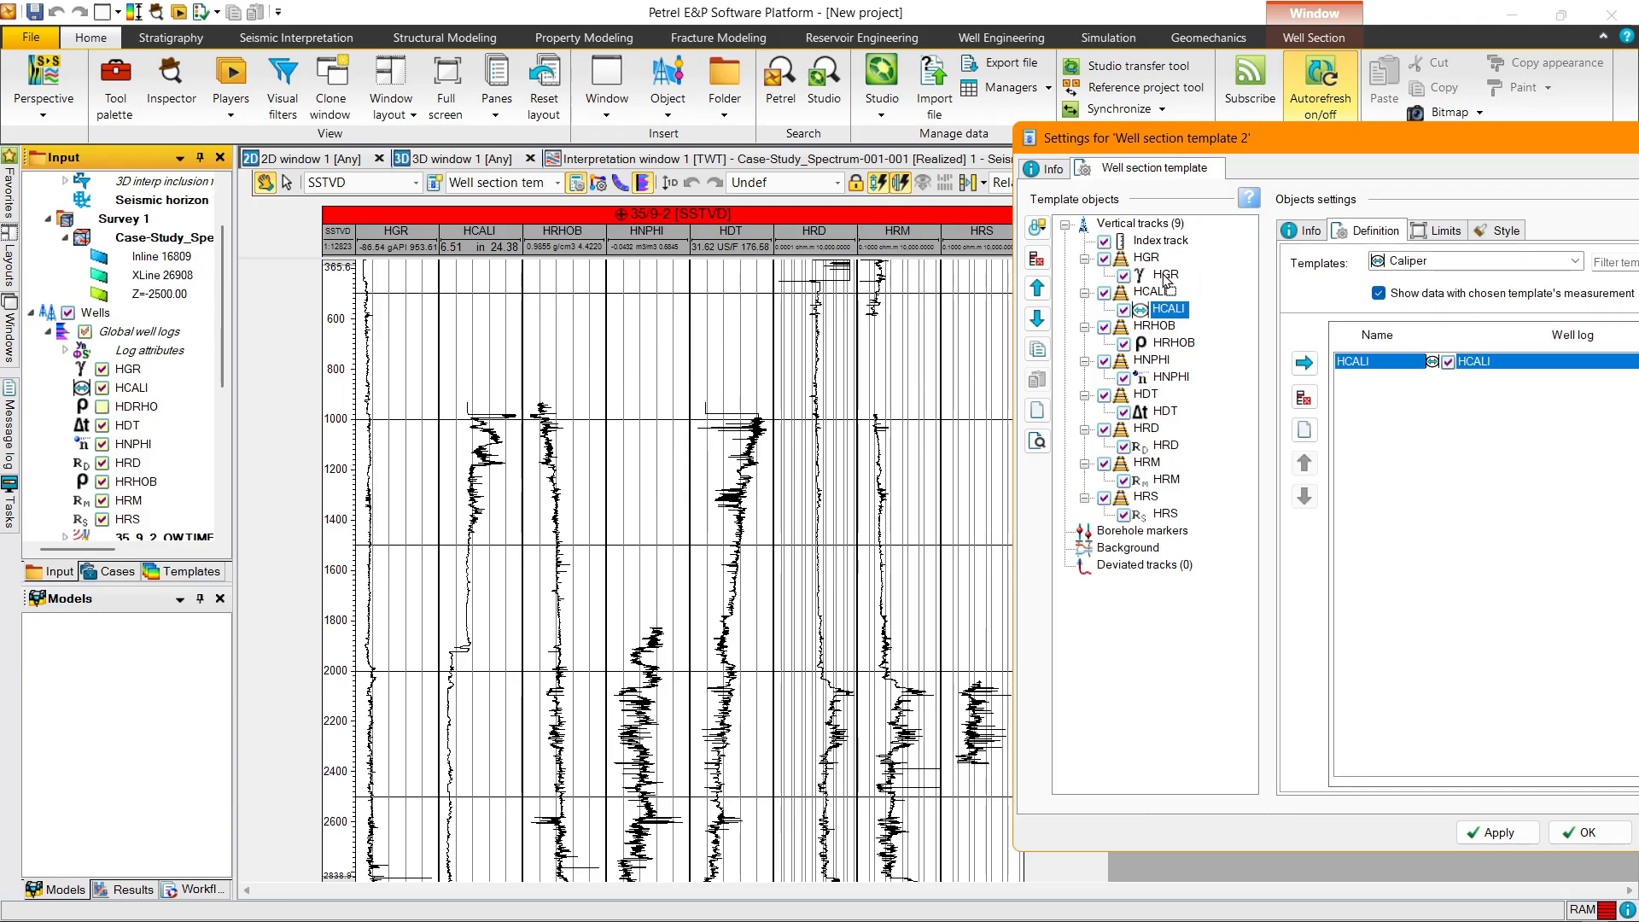
{"action": "left_click_drag", "start_coordinate": [1168, 280], "coordinate": [1167, 279]}
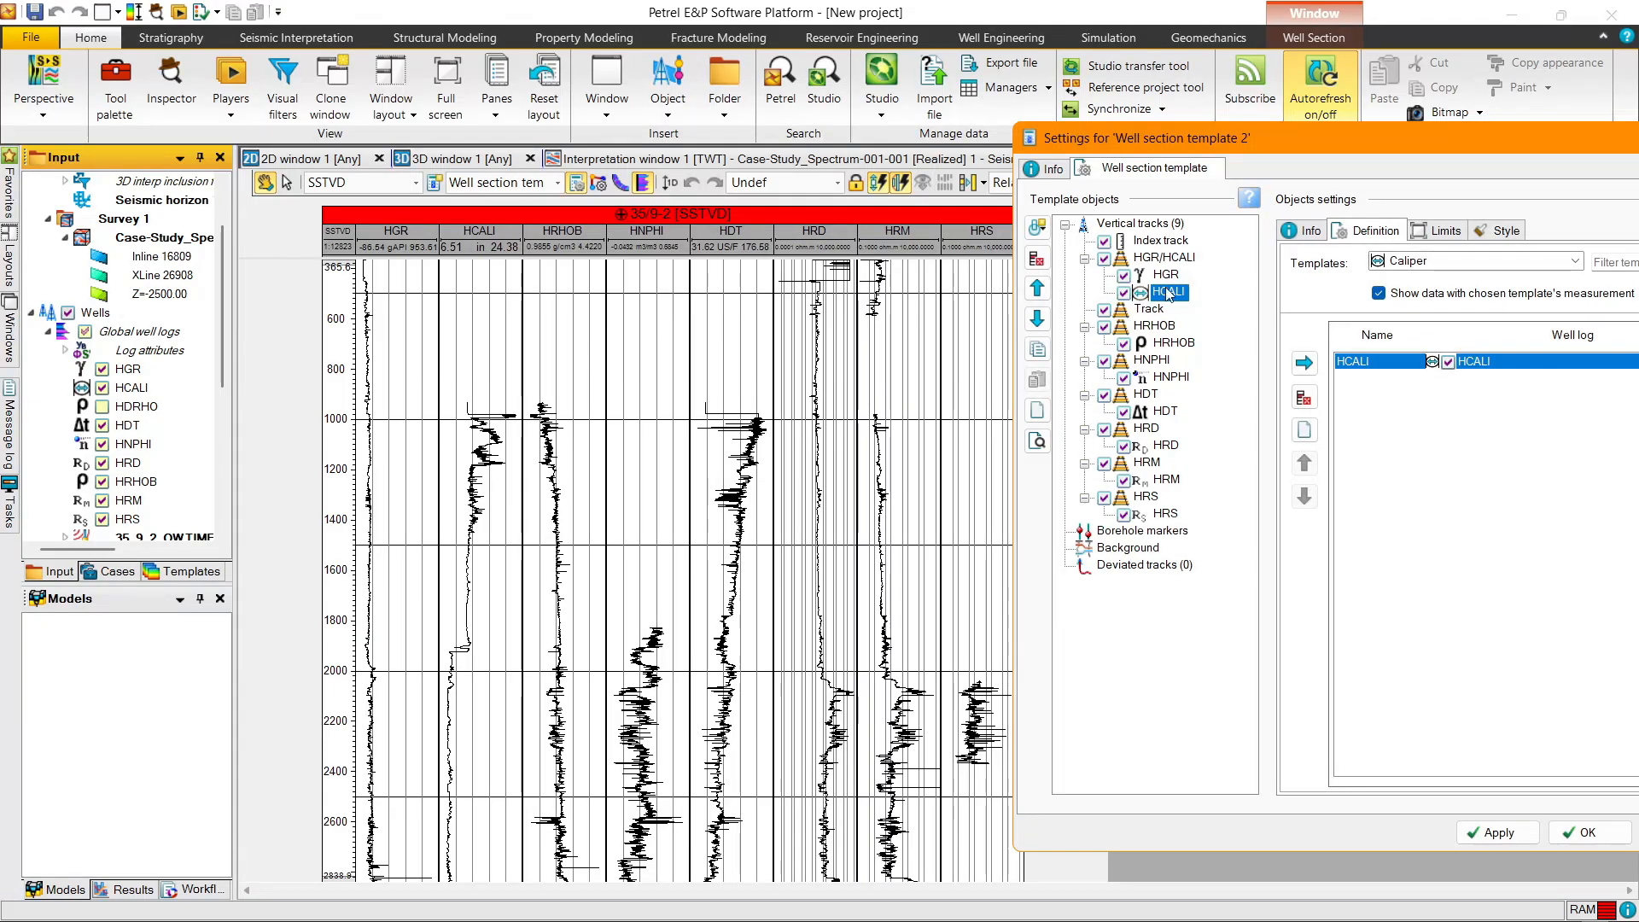
{"action": "left_click", "coordinate": [1171, 378]}
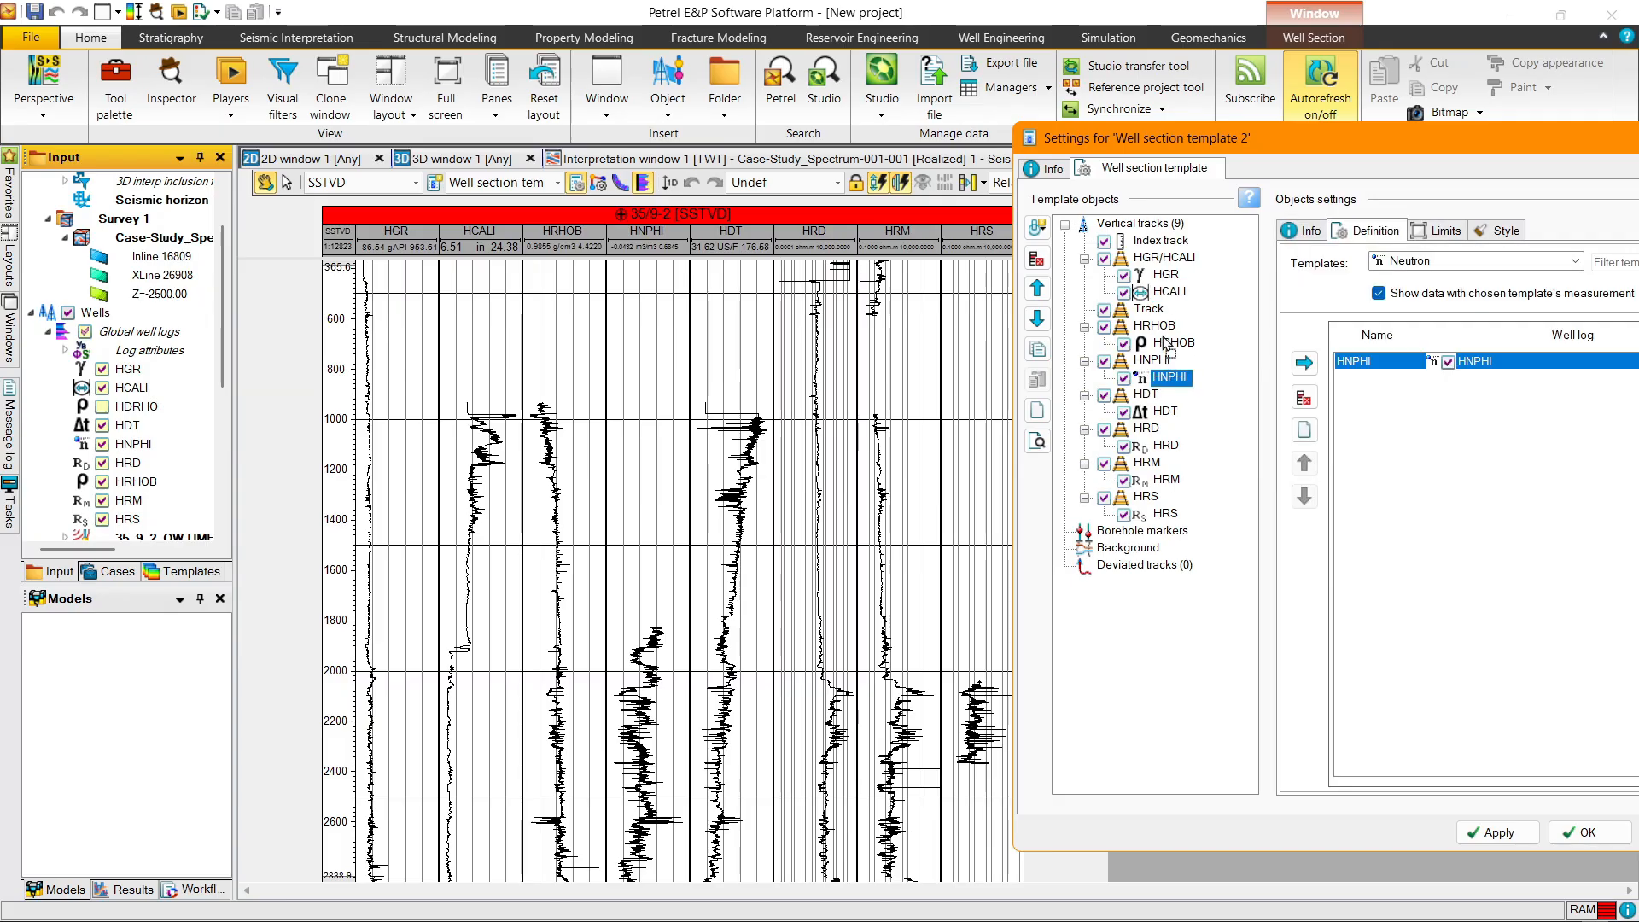
{"action": "left_click_drag", "start_coordinate": [1164, 343], "coordinate": [1172, 347]}
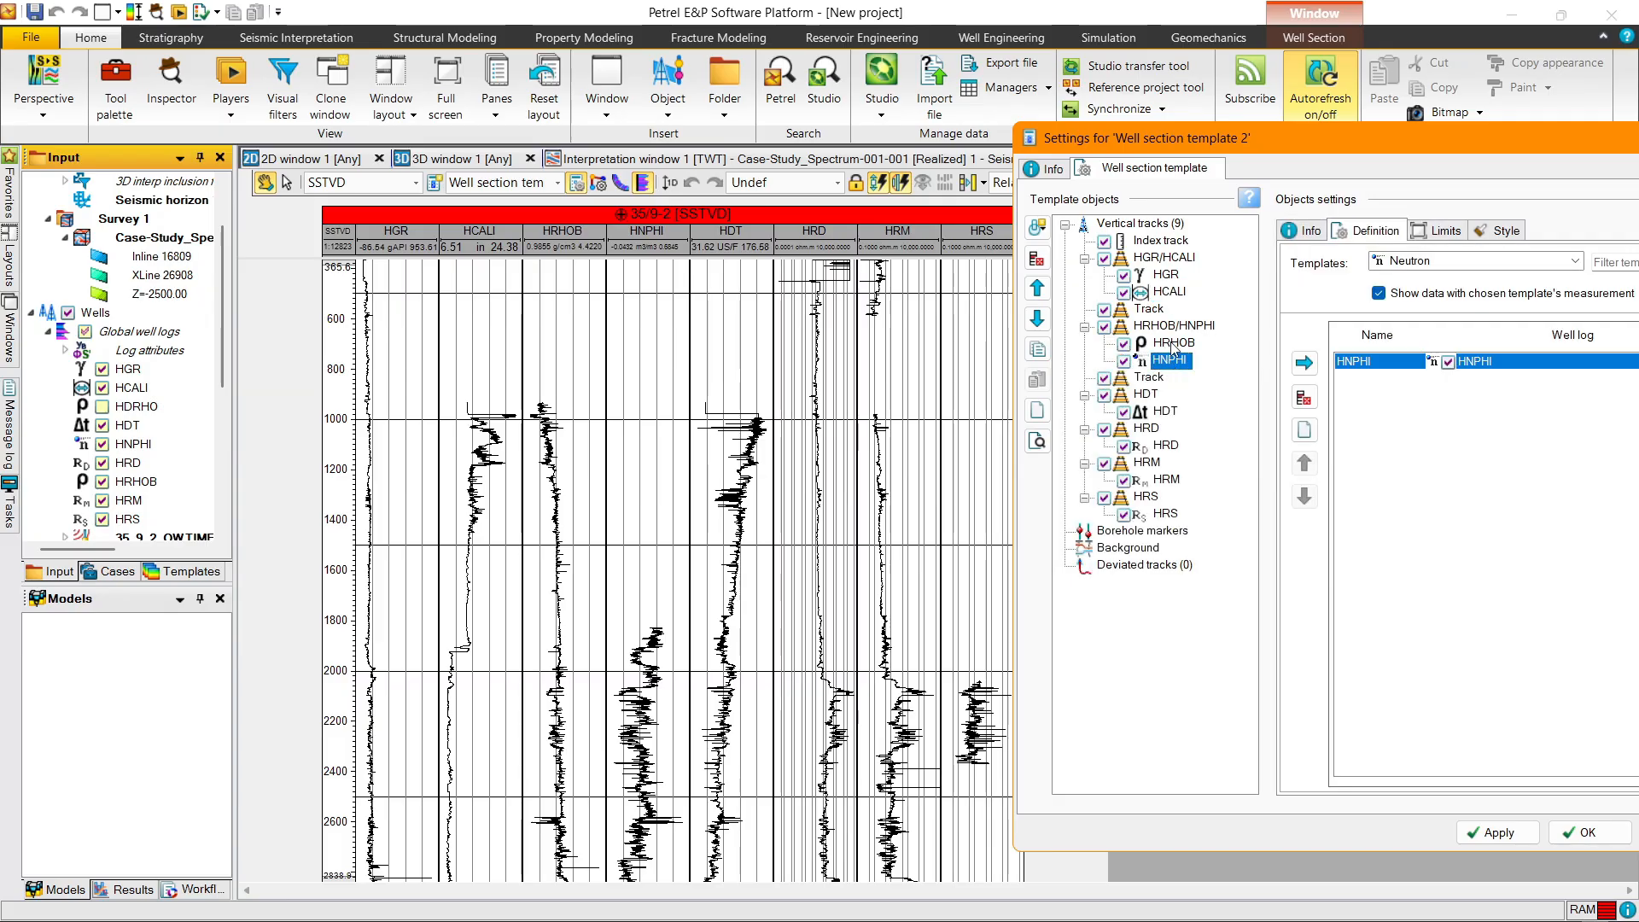
Step: Group the HRD and HRS resistivity logs with HRM in one track and apply the template changes
{"action": "left_click", "coordinate": [1163, 445]}
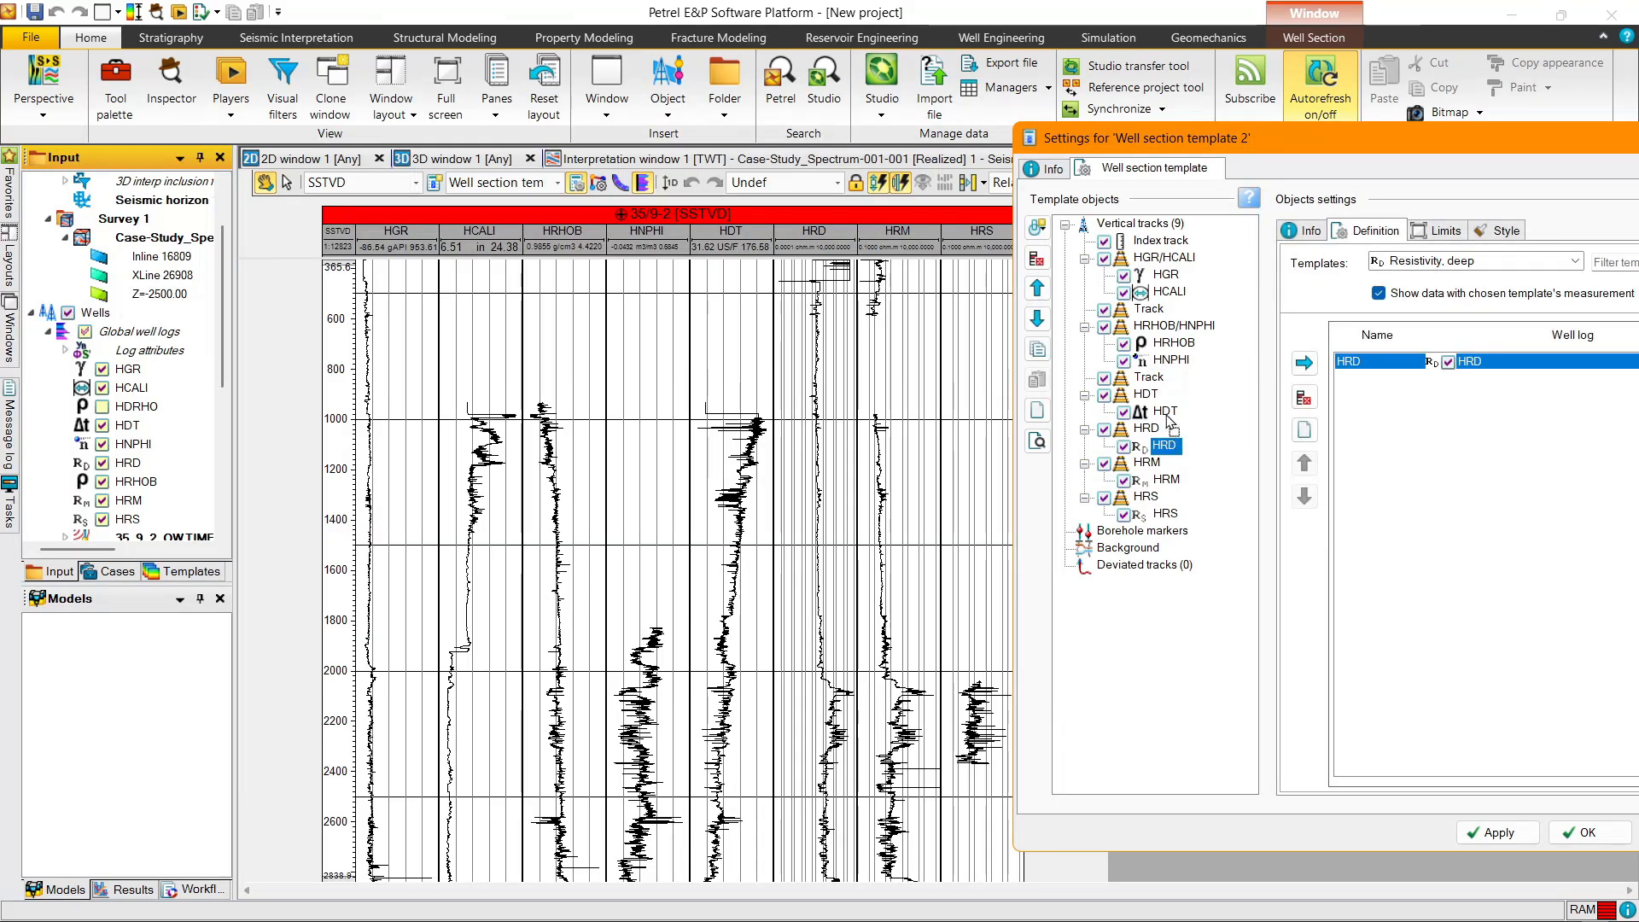
{"action": "left_click_drag", "start_coordinate": [1169, 419], "coordinate": [1171, 424]}
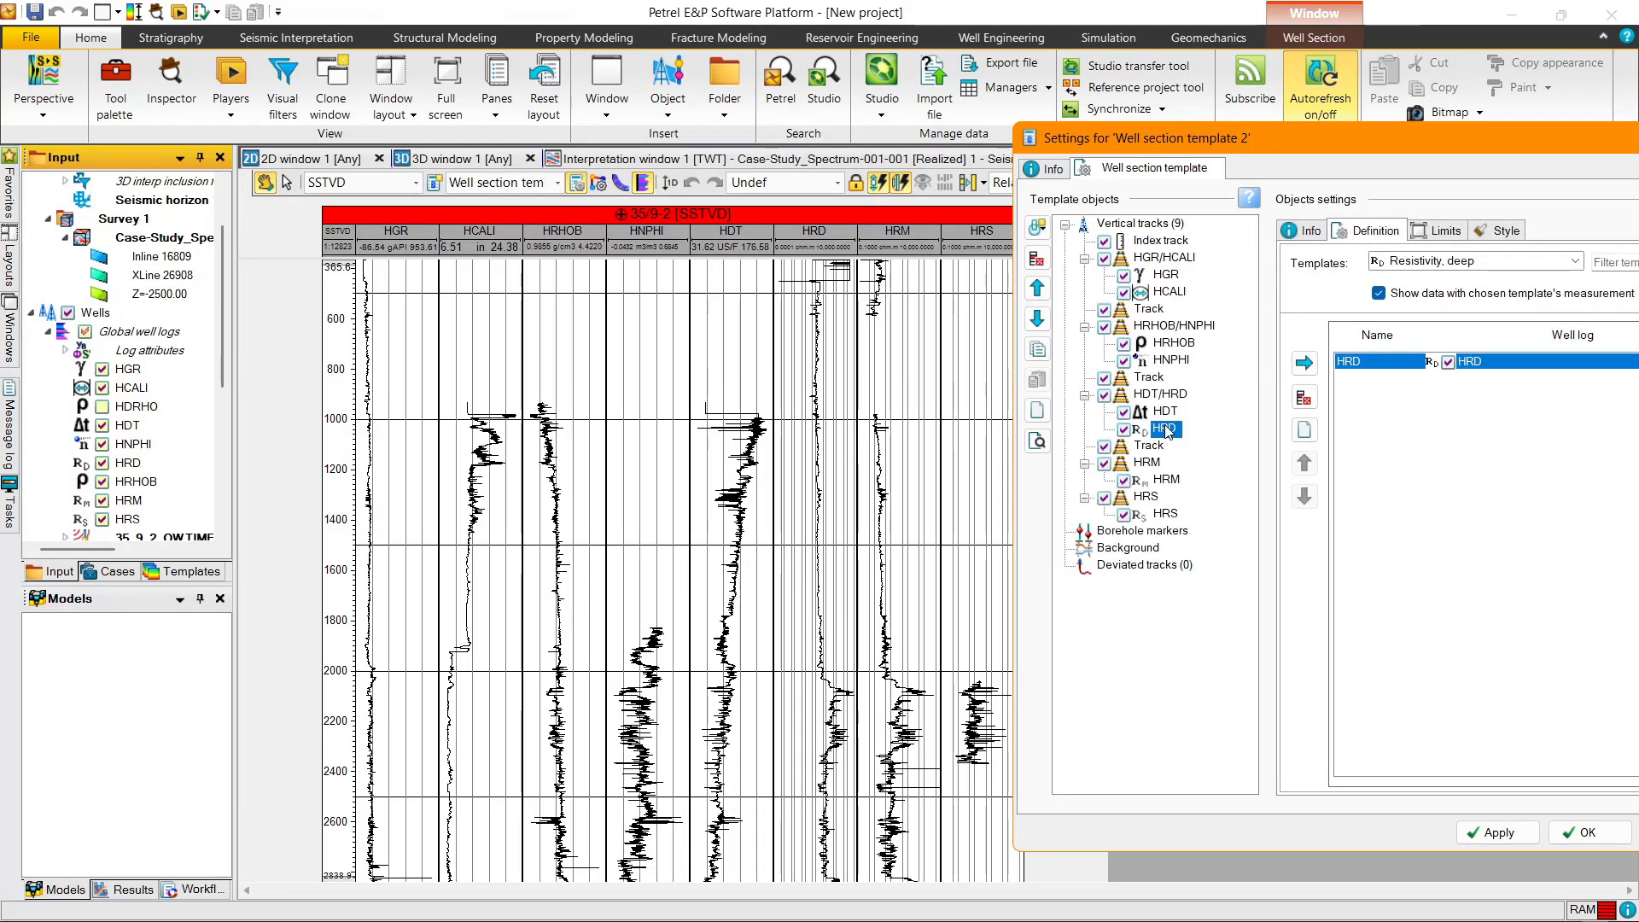
{"action": "left_click_drag", "start_coordinate": [1167, 483], "coordinate": [1166, 485]}
{"action": "left_click", "coordinate": [1166, 514]}
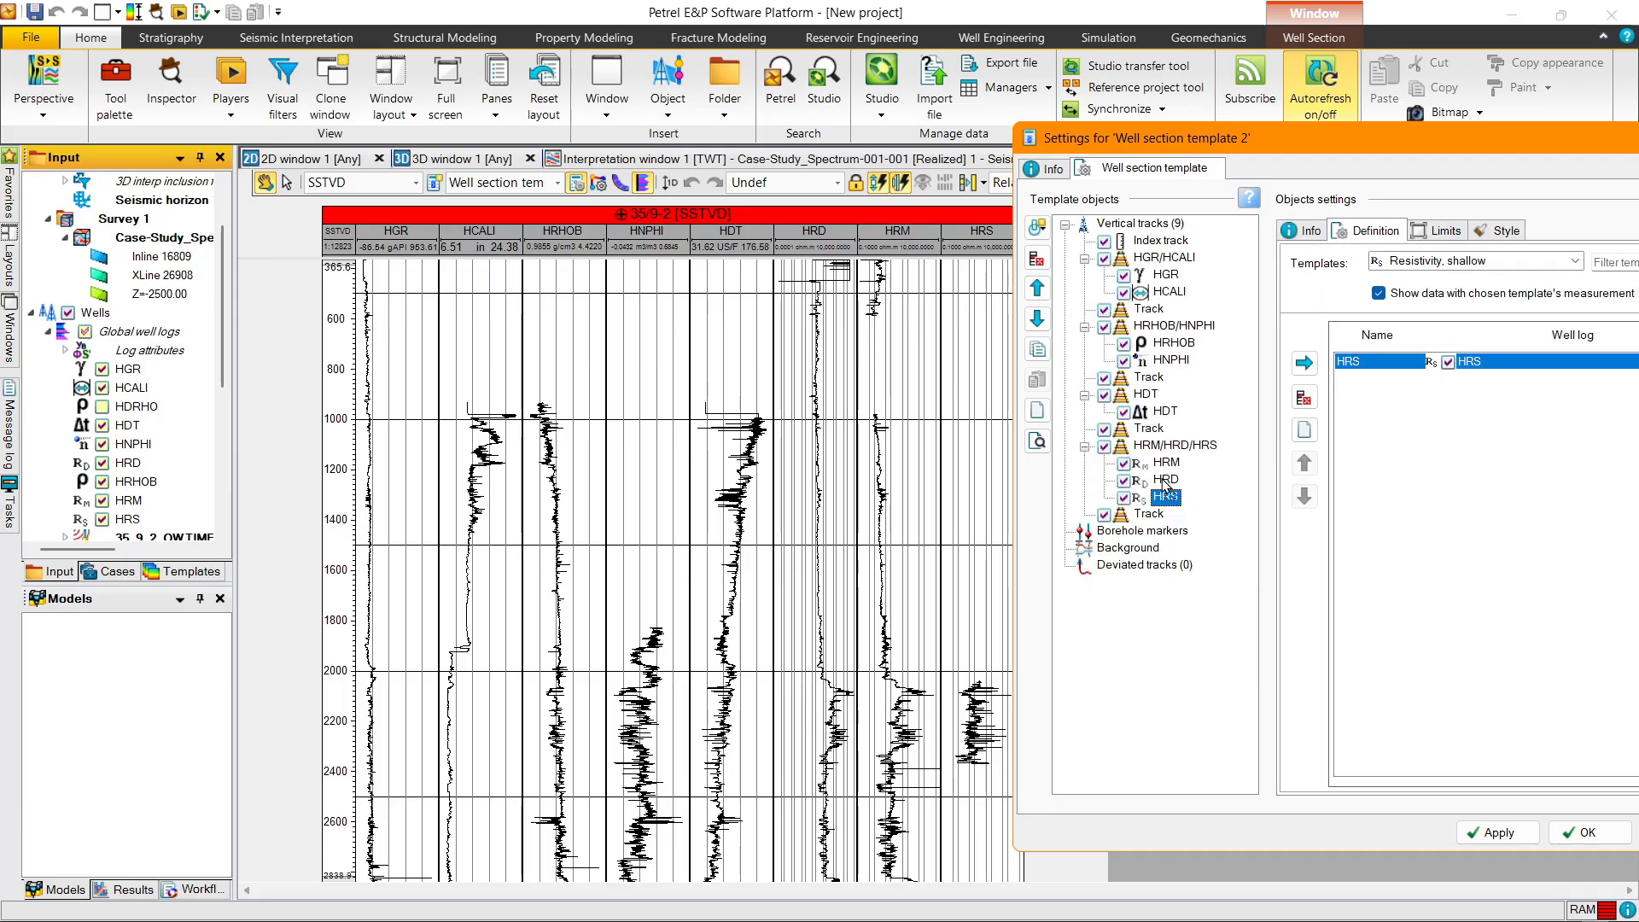
{"action": "left_click", "coordinate": [1470, 828]}
{"action": "scroll", "coordinate": [547, 521], "scroll_direction": "down", "scroll_amount": 4}
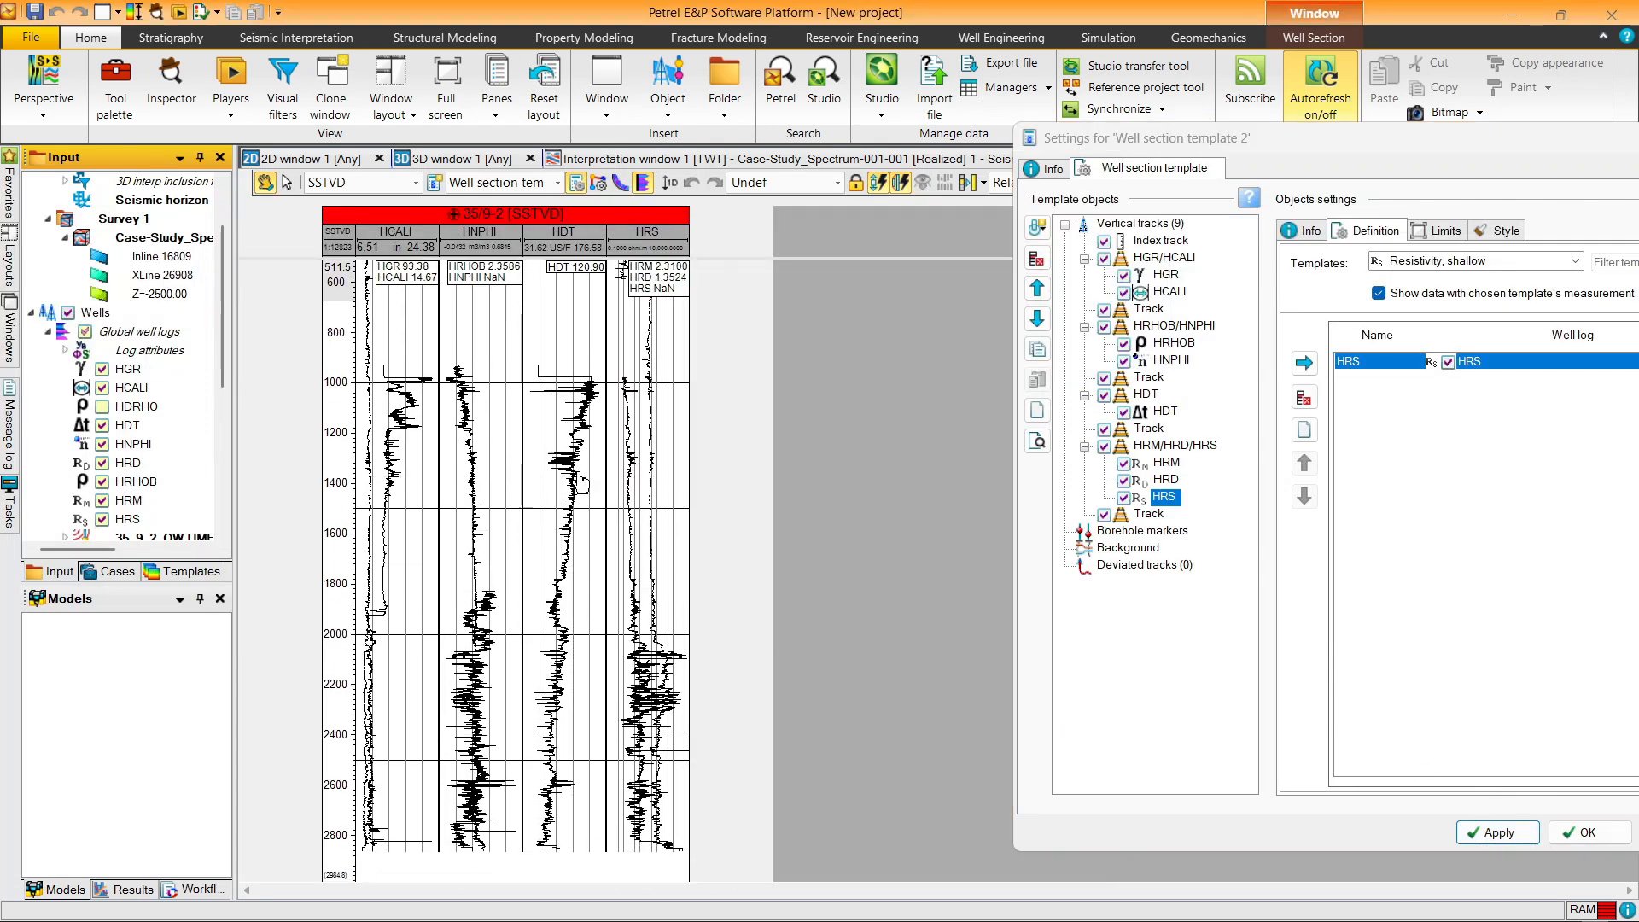
{"action": "left_click_drag", "start_coordinate": [609, 494], "coordinate": [611, 494]}
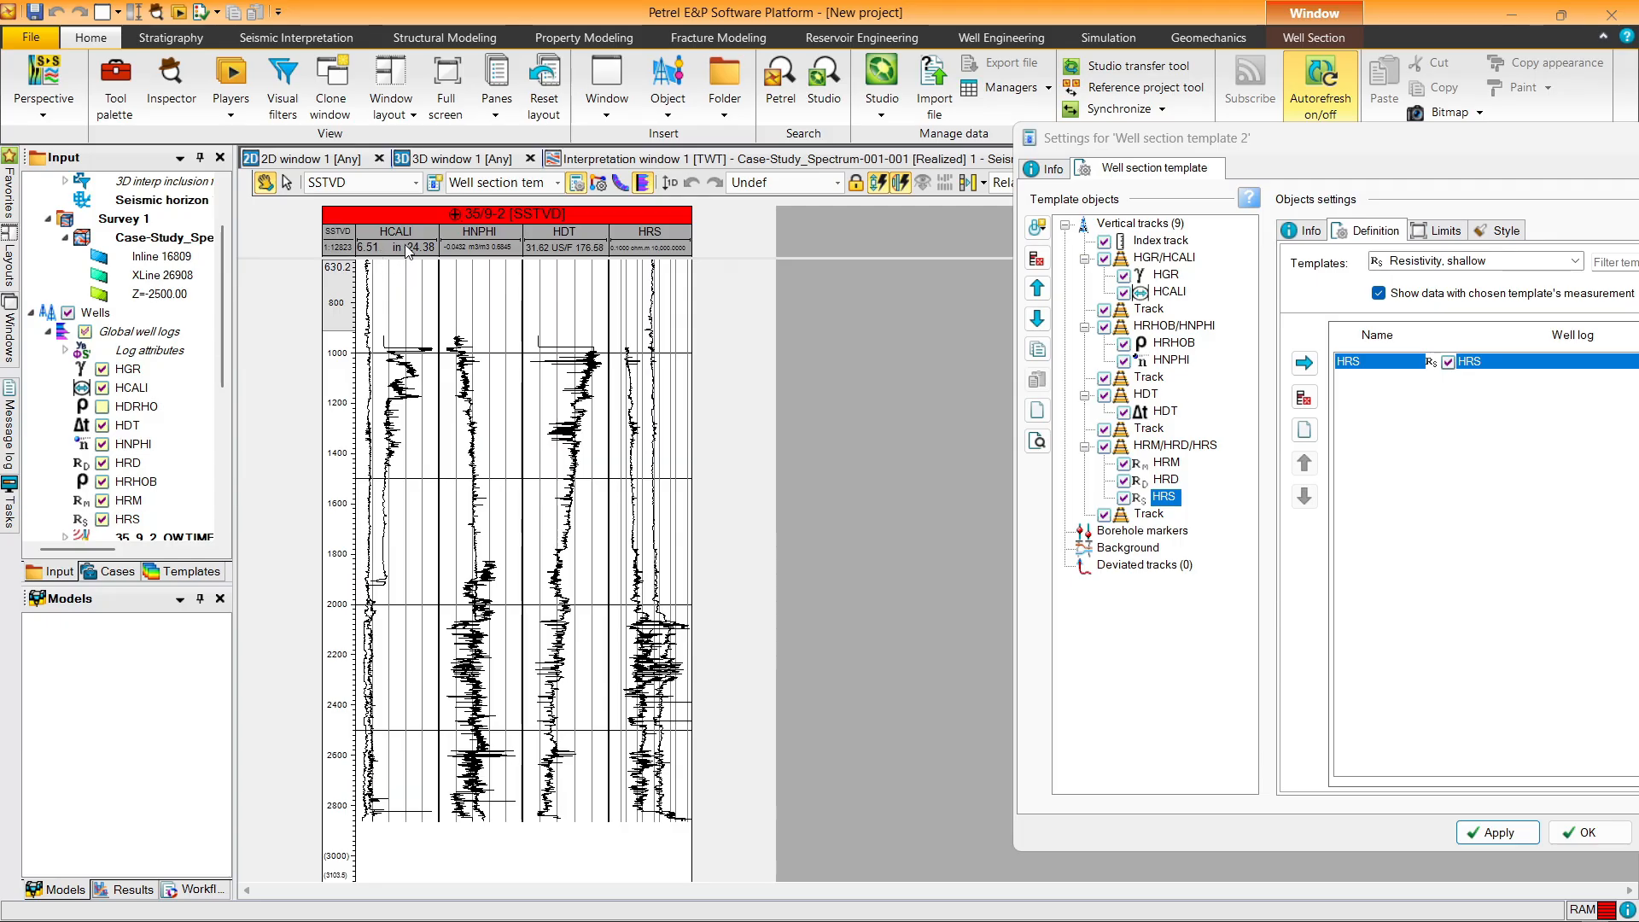
Step: Limit the HGR curve to a minimum of 0 and a maximum of 200, and apply it
{"action": "left_click", "coordinate": [1166, 276]}
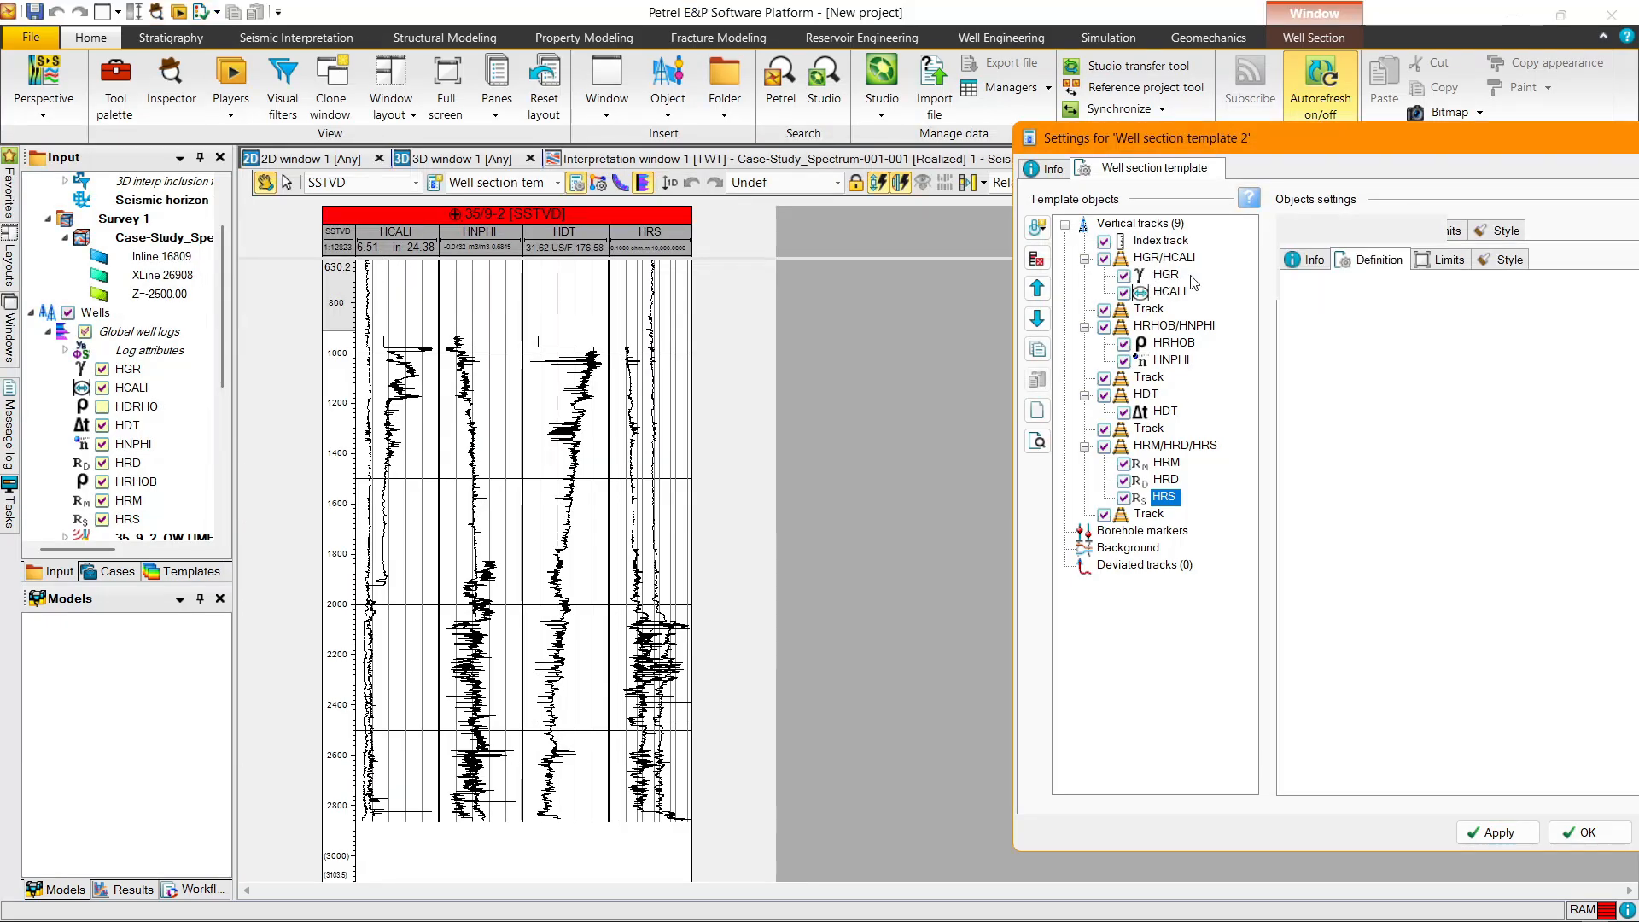
{"action": "left_click", "coordinate": [1121, 139]}
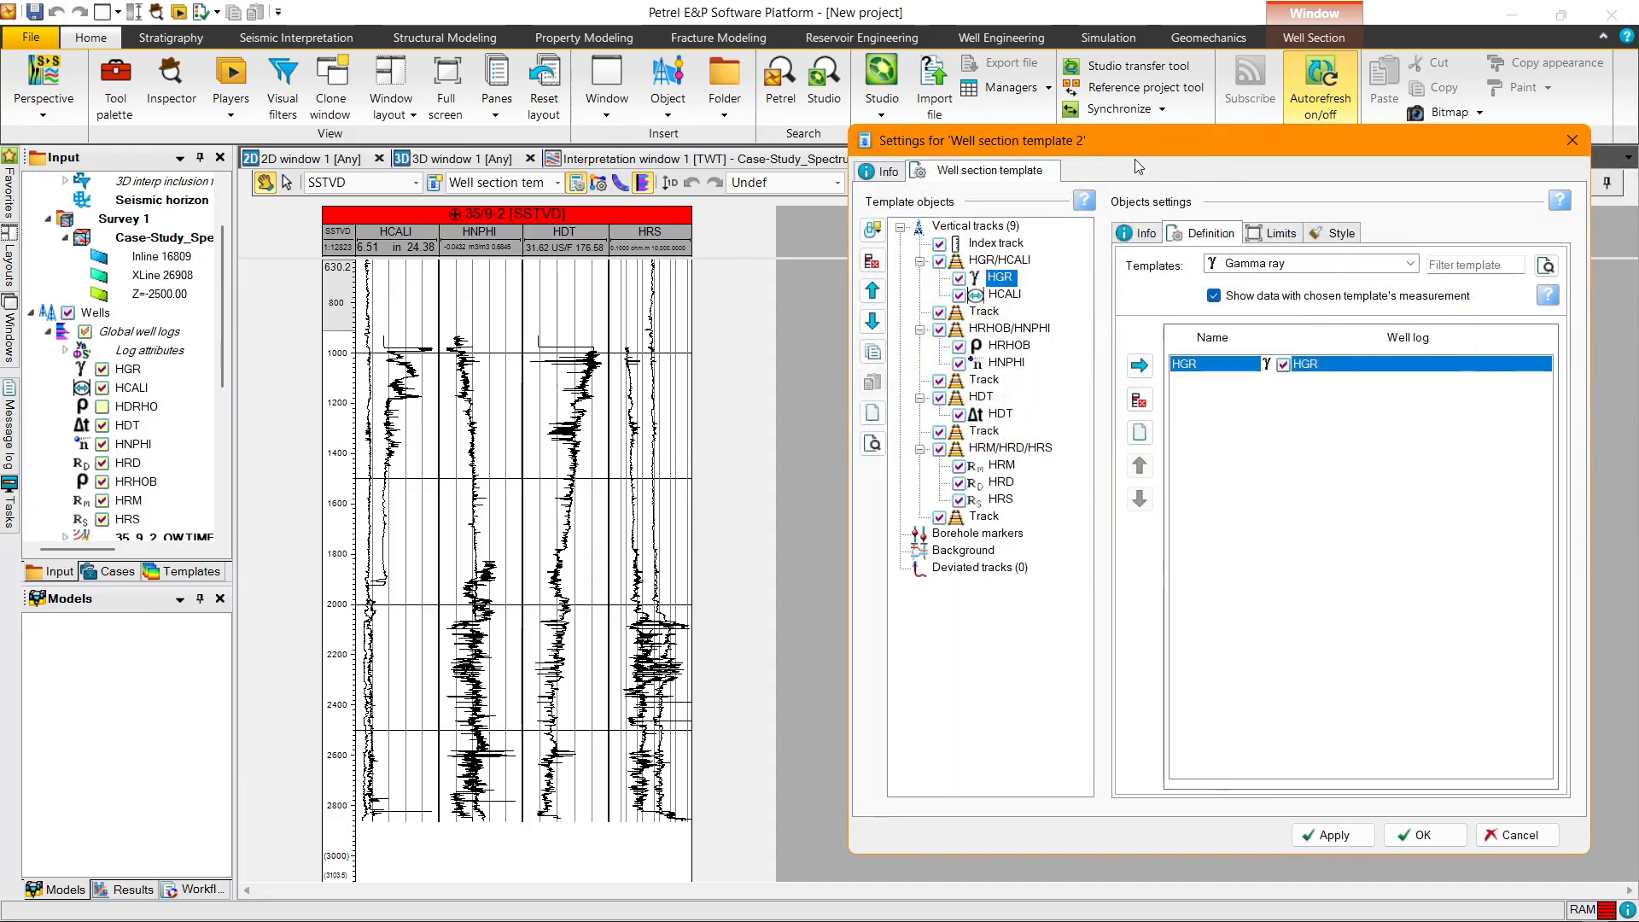
{"action": "left_click", "coordinate": [1274, 233]}
{"action": "left_click", "coordinate": [1185, 270]}
{"action": "left_click", "coordinate": [1184, 293]}
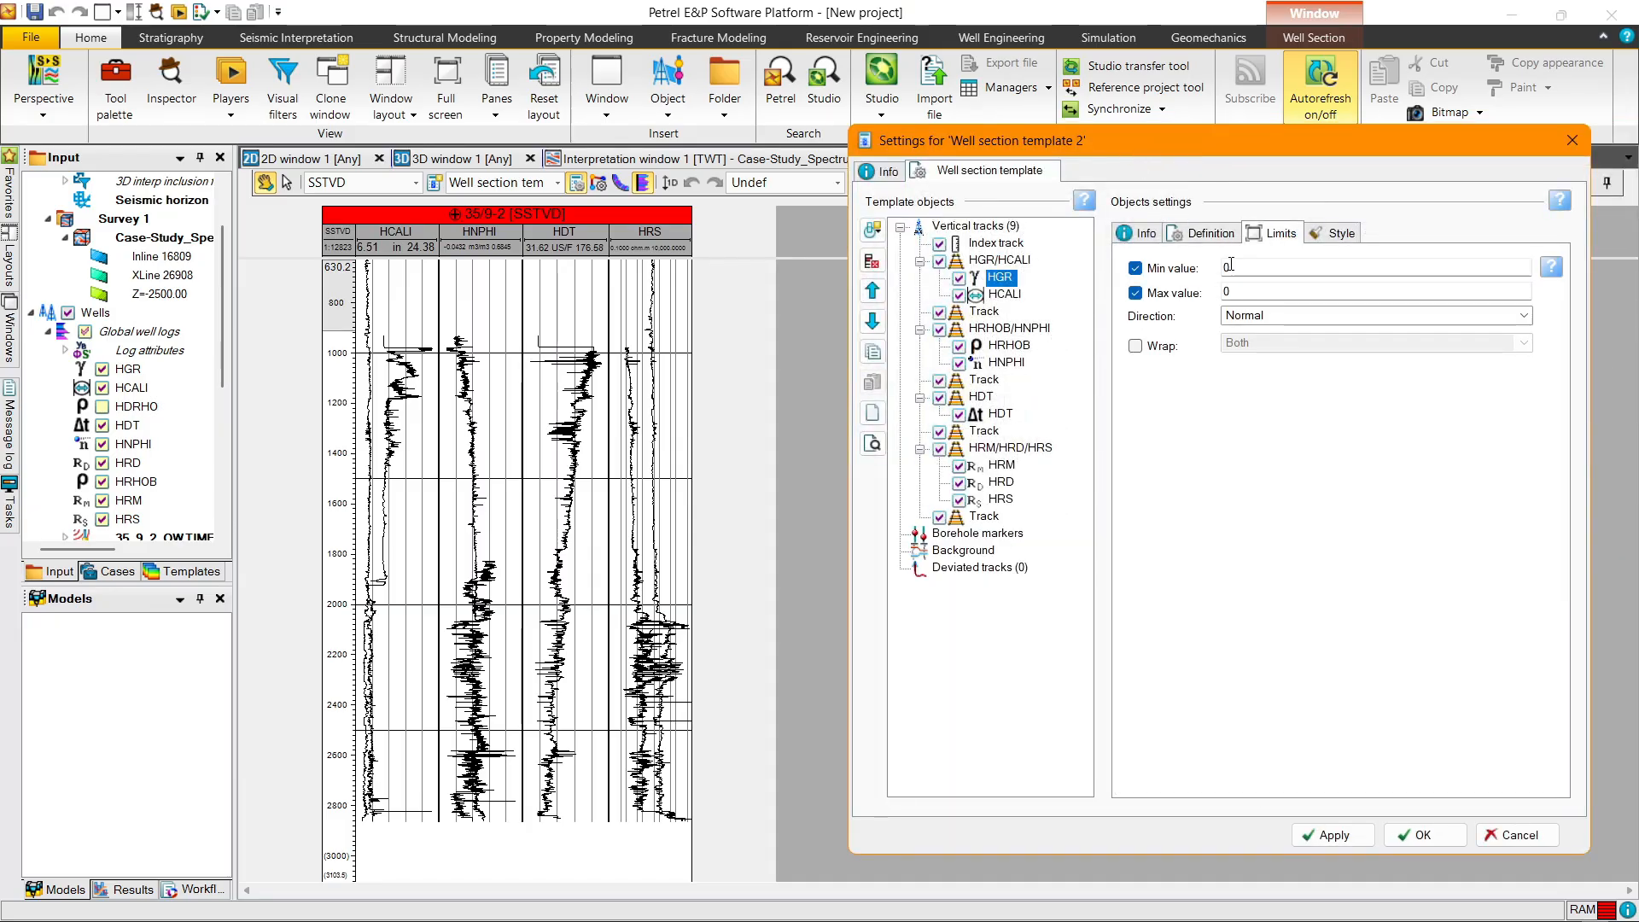
{"action": "double_click", "coordinate": [1233, 295]}
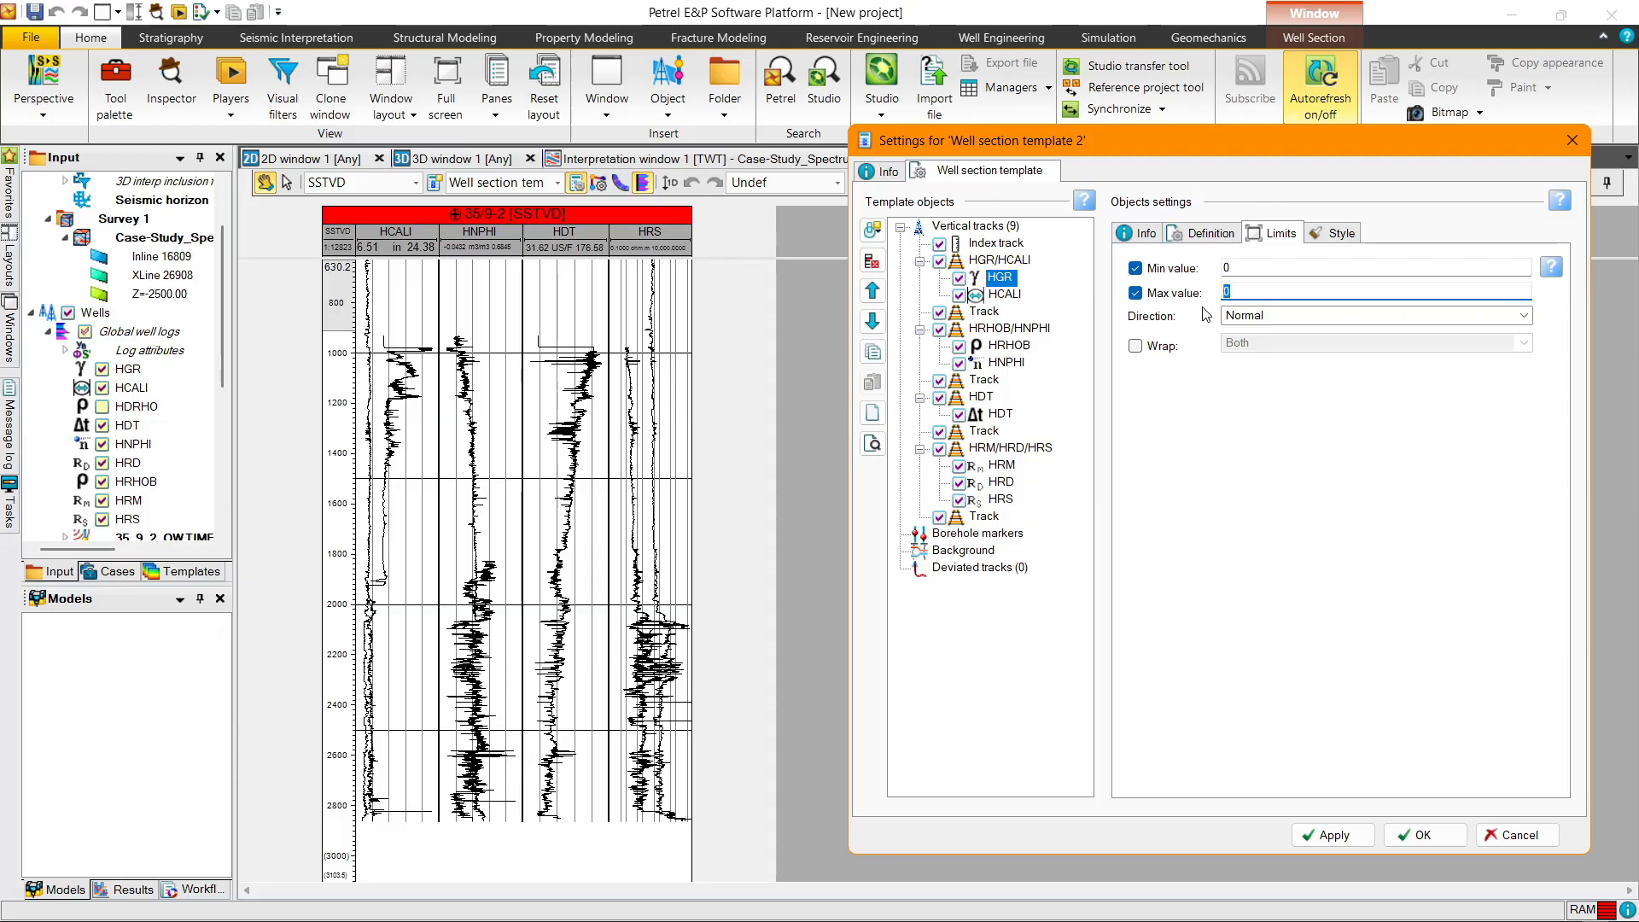
{"action": "type", "text": "200"}
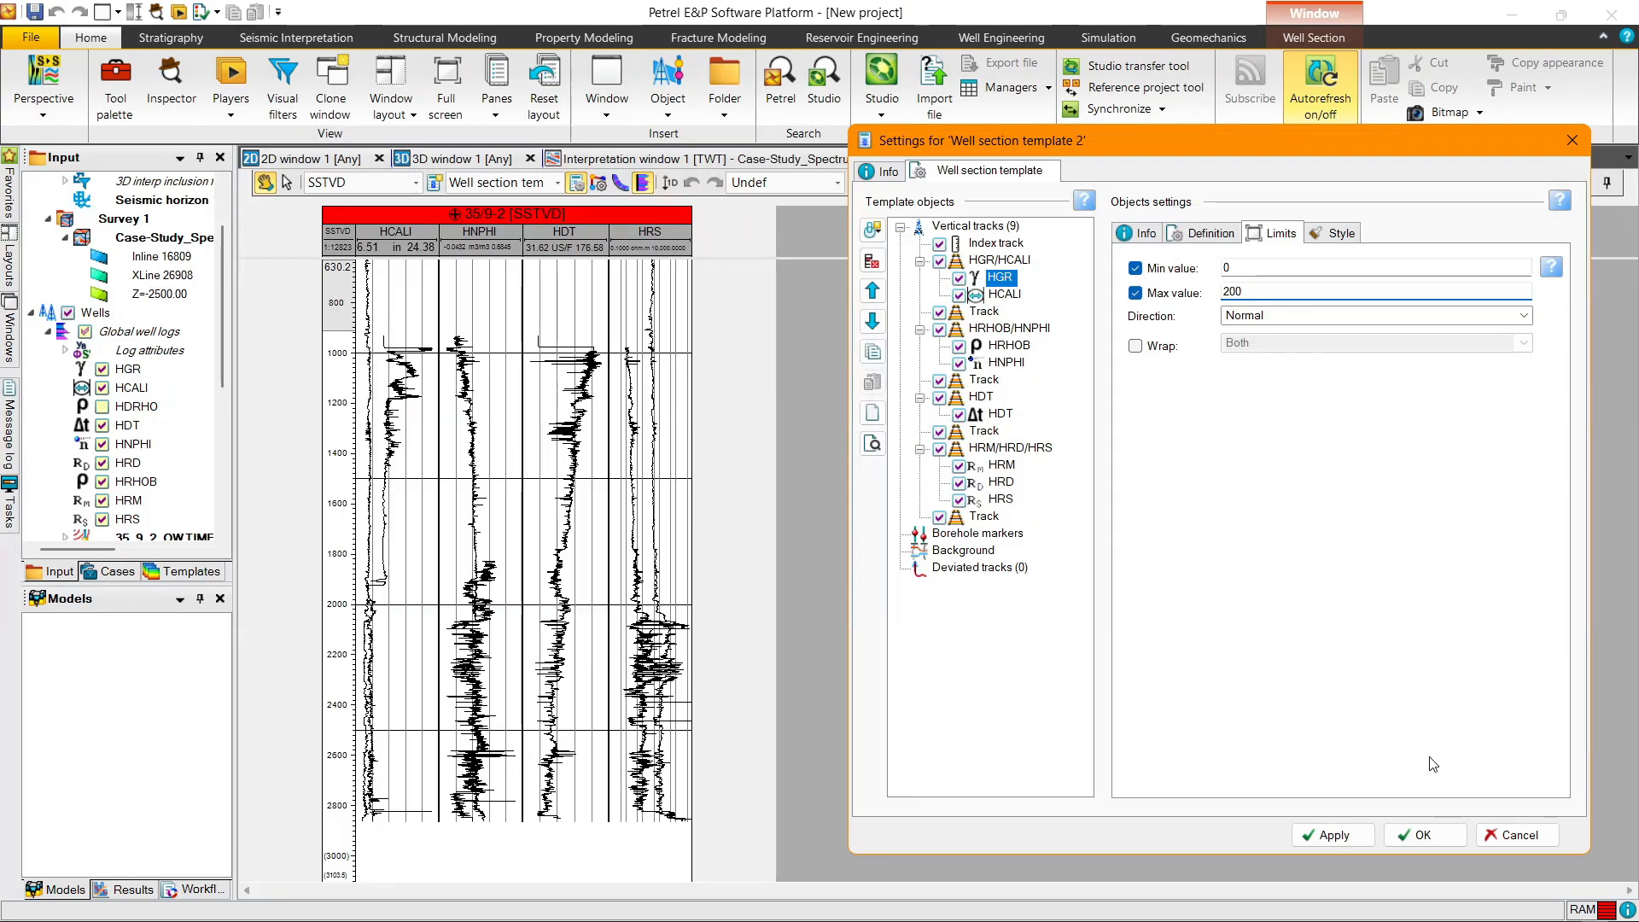
{"action": "left_click", "coordinate": [1333, 835]}
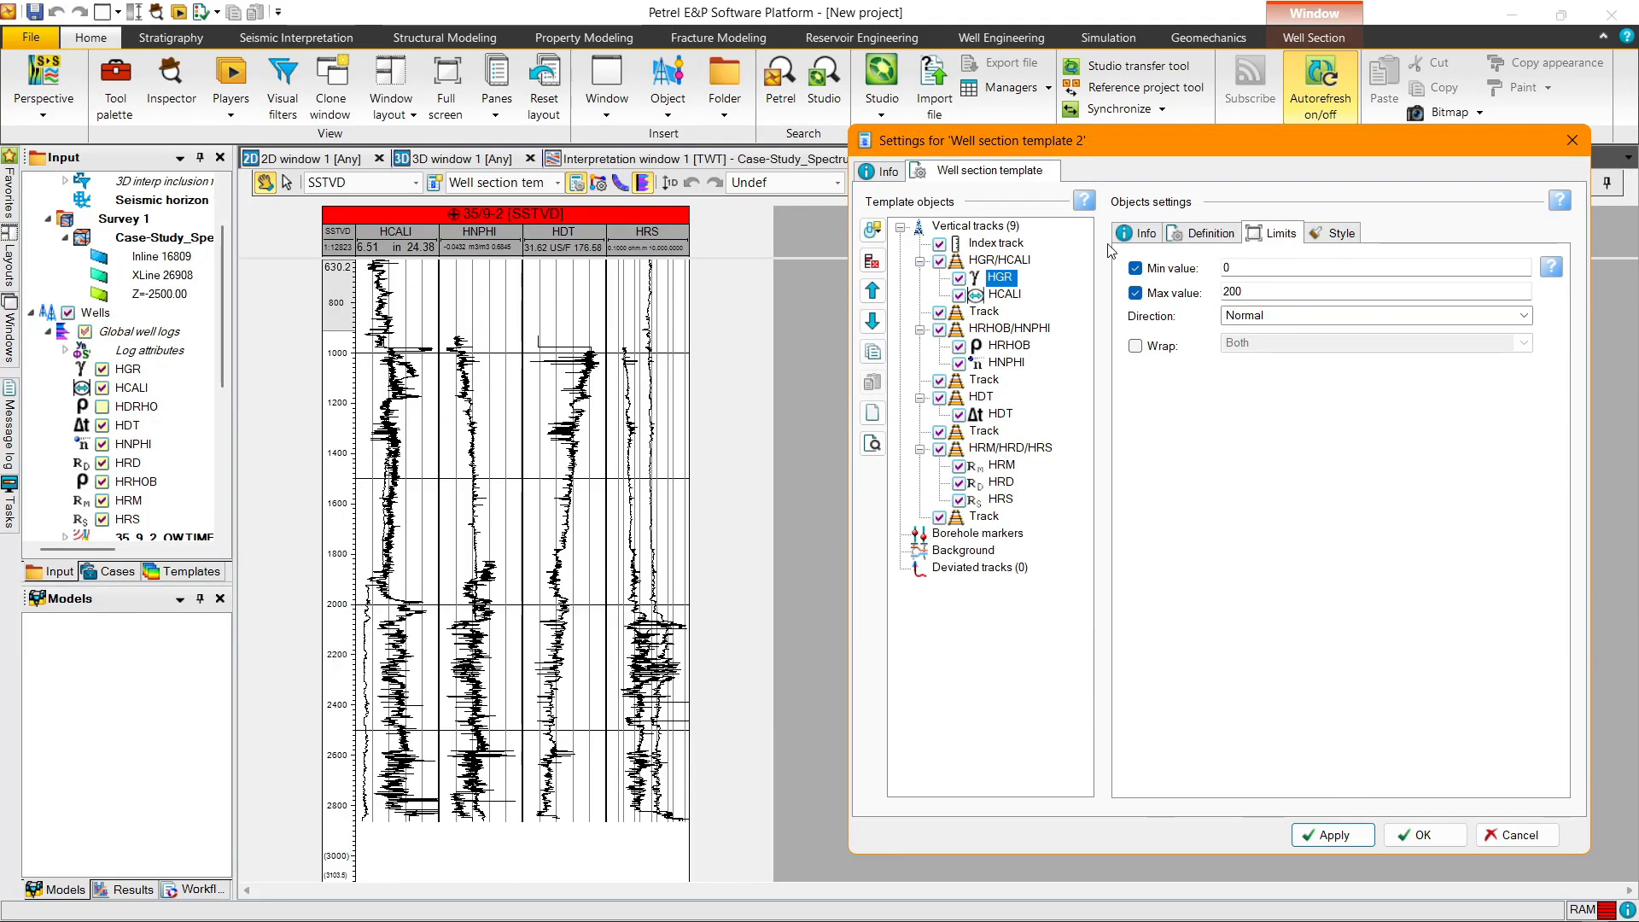
Step: Set the HGR curve's line color to Selected with bright green
{"action": "left_click", "coordinate": [1341, 239]}
{"action": "left_click", "coordinate": [1379, 291]}
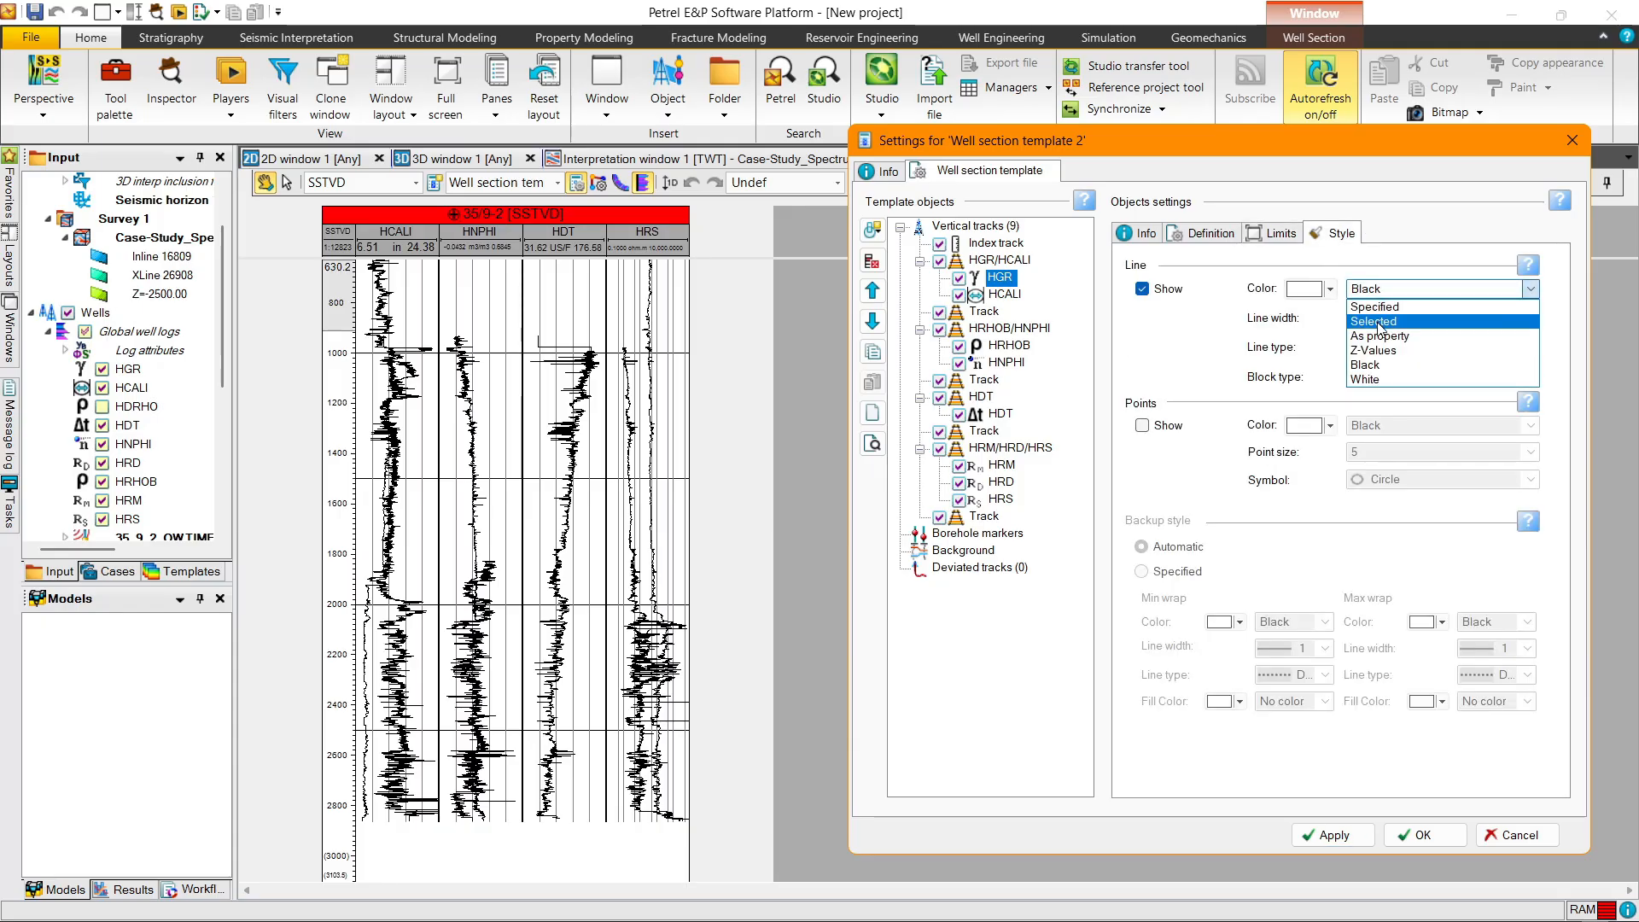
{"action": "left_click", "coordinate": [1379, 327]}
{"action": "left_click", "coordinate": [1306, 288]}
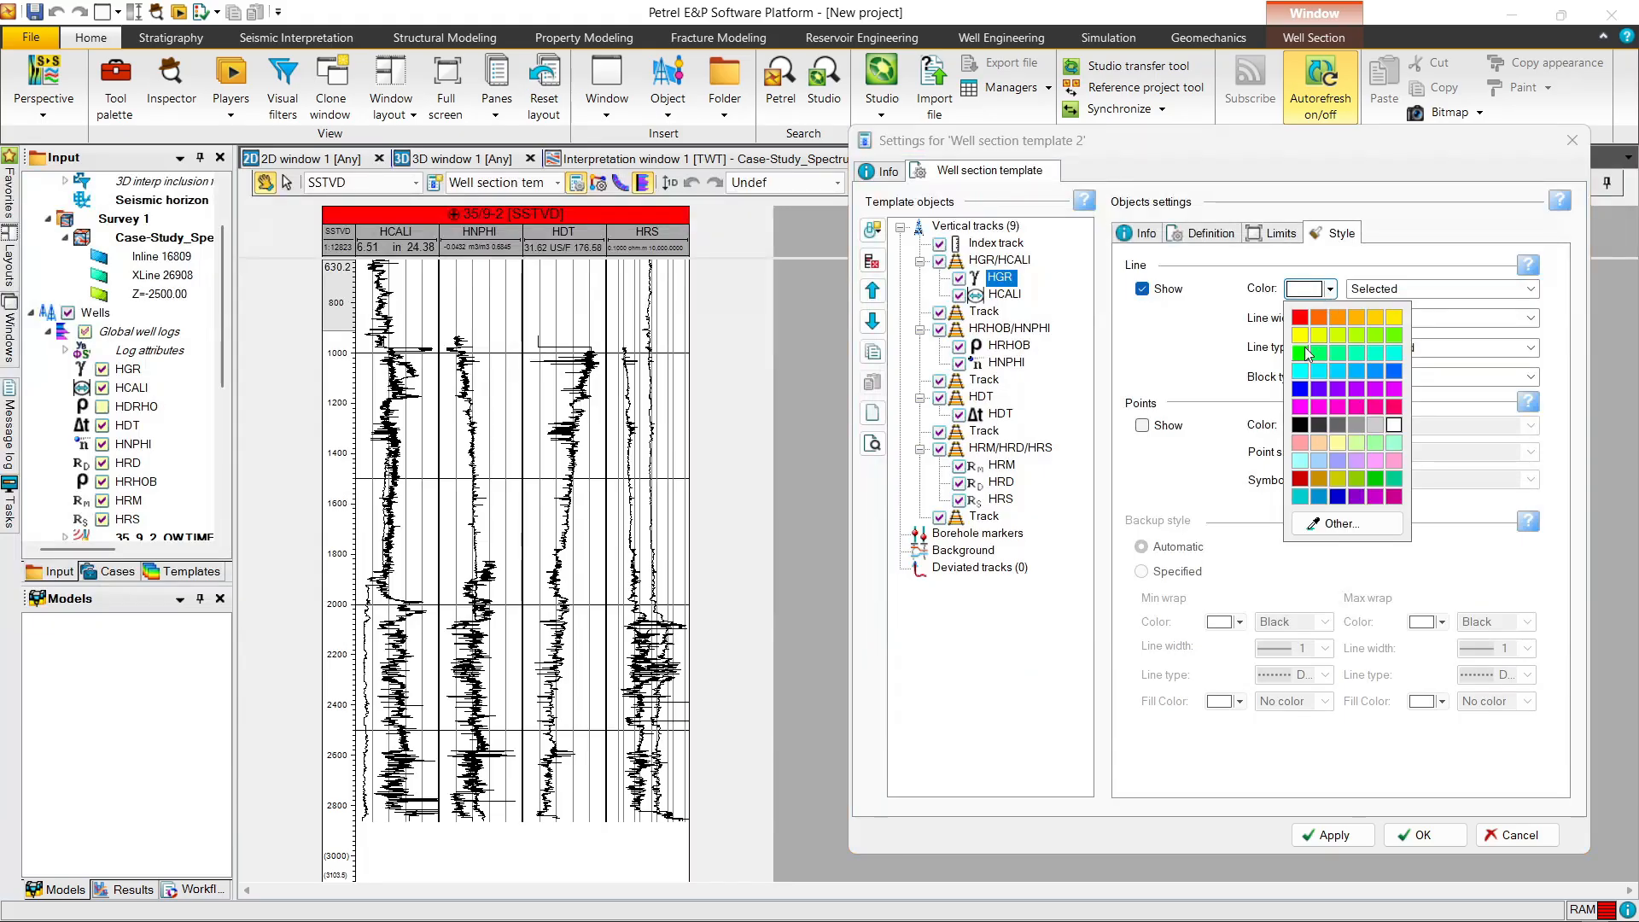
{"action": "left_click", "coordinate": [1304, 347]}
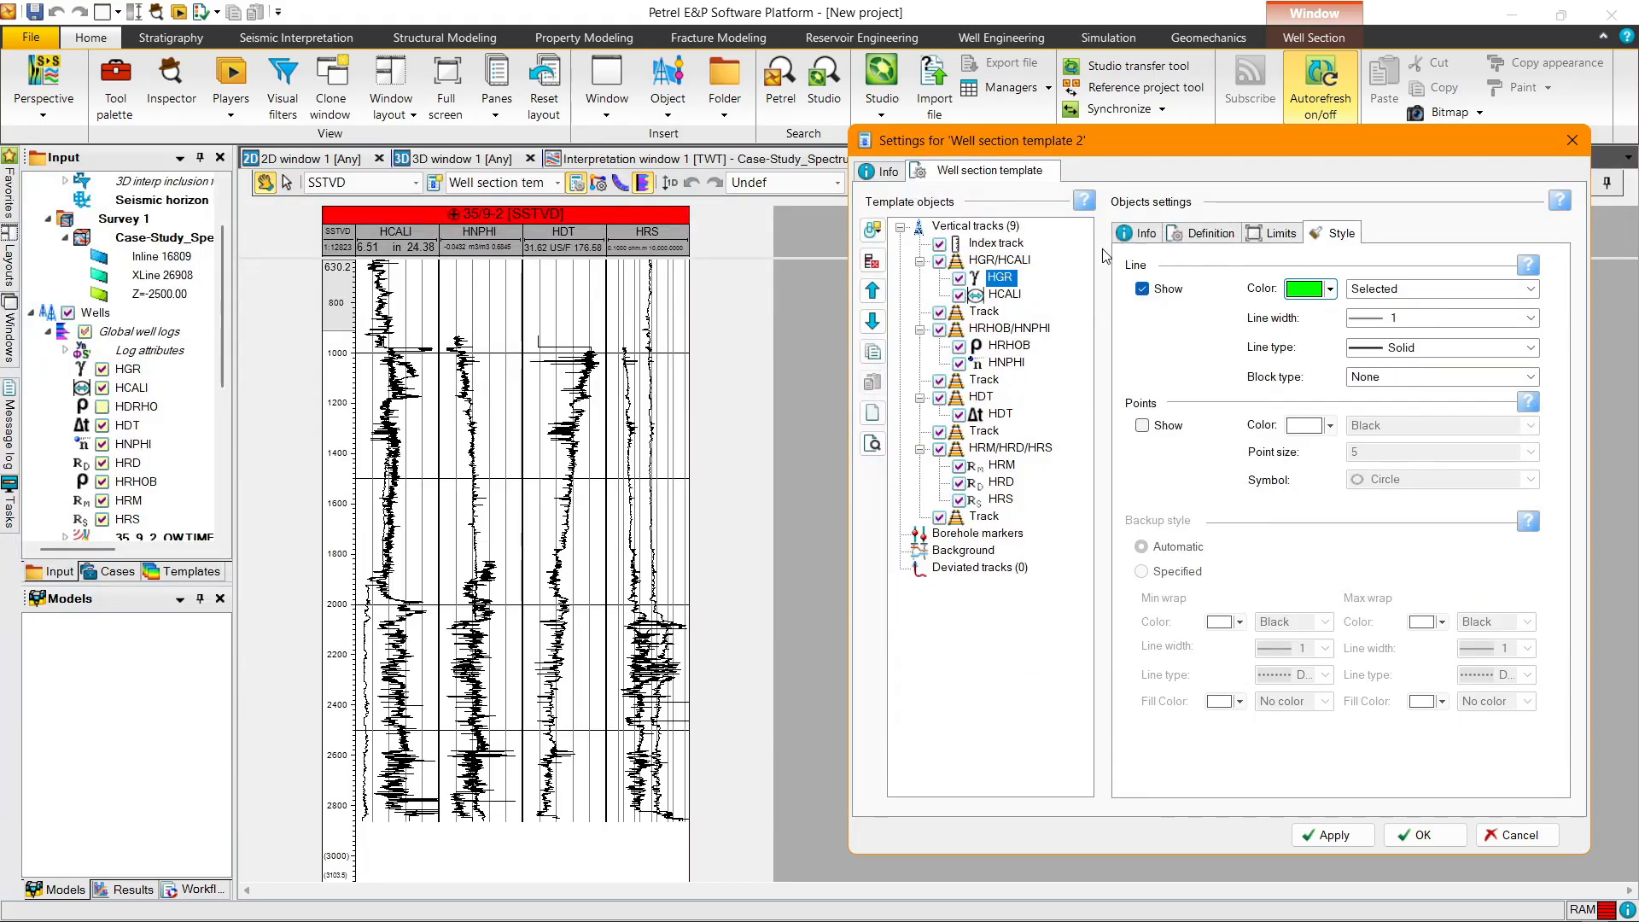
Step: Set the HCALI curve's line color to Selected with red and apply the template changes
{"action": "left_click", "coordinate": [1004, 295]}
{"action": "left_click", "coordinate": [1275, 234]}
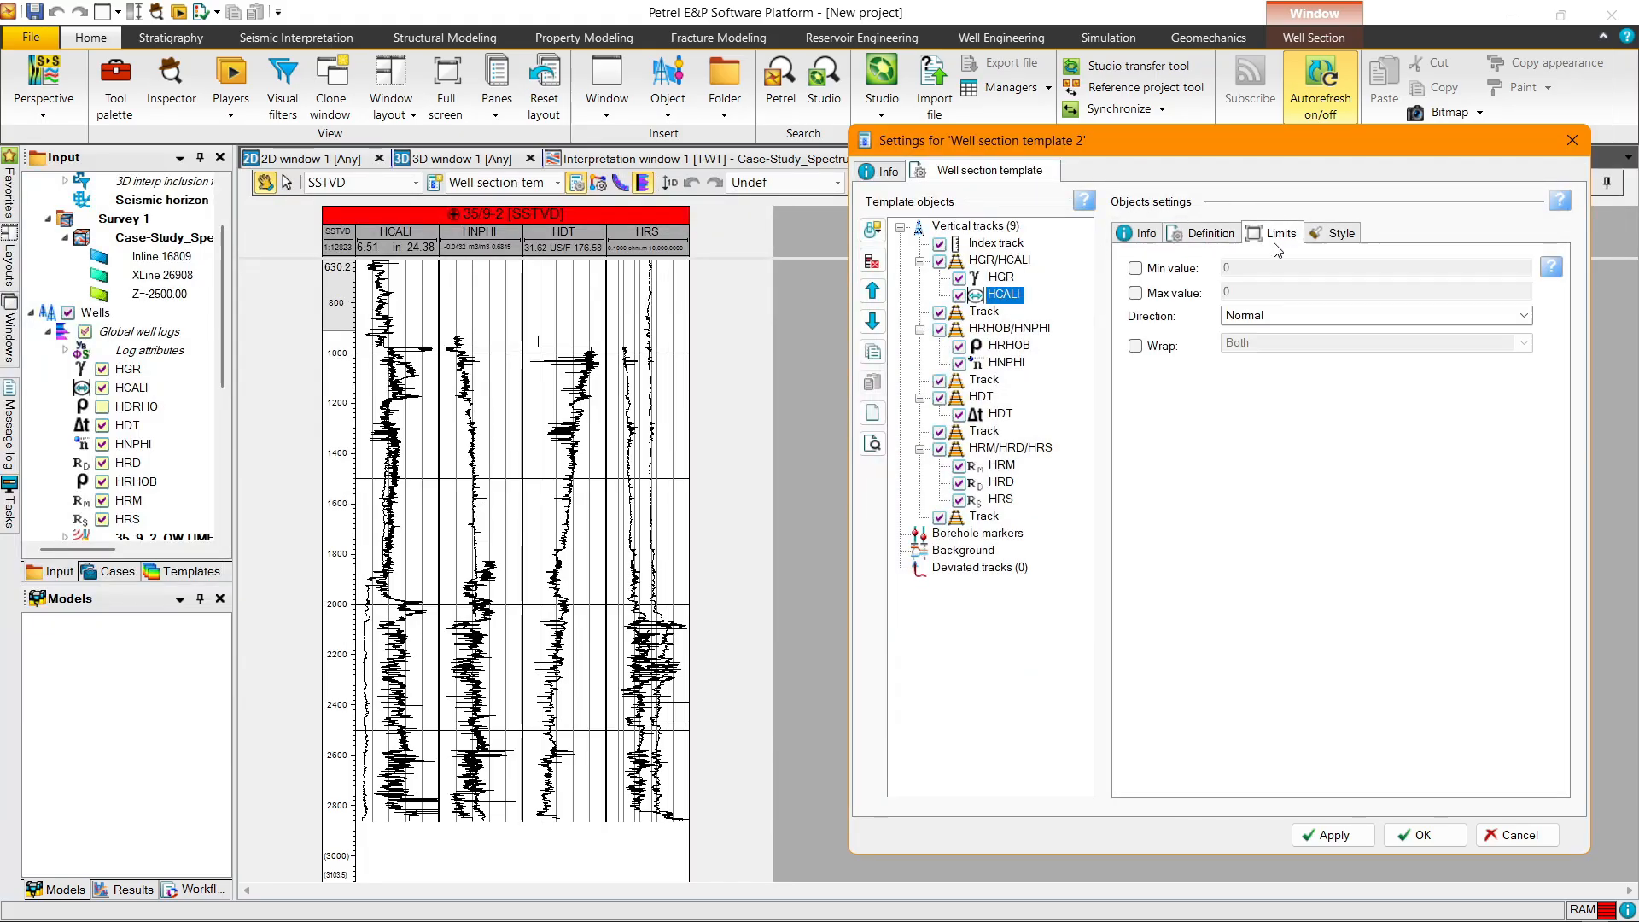
{"action": "left_click", "coordinate": [1333, 234]}
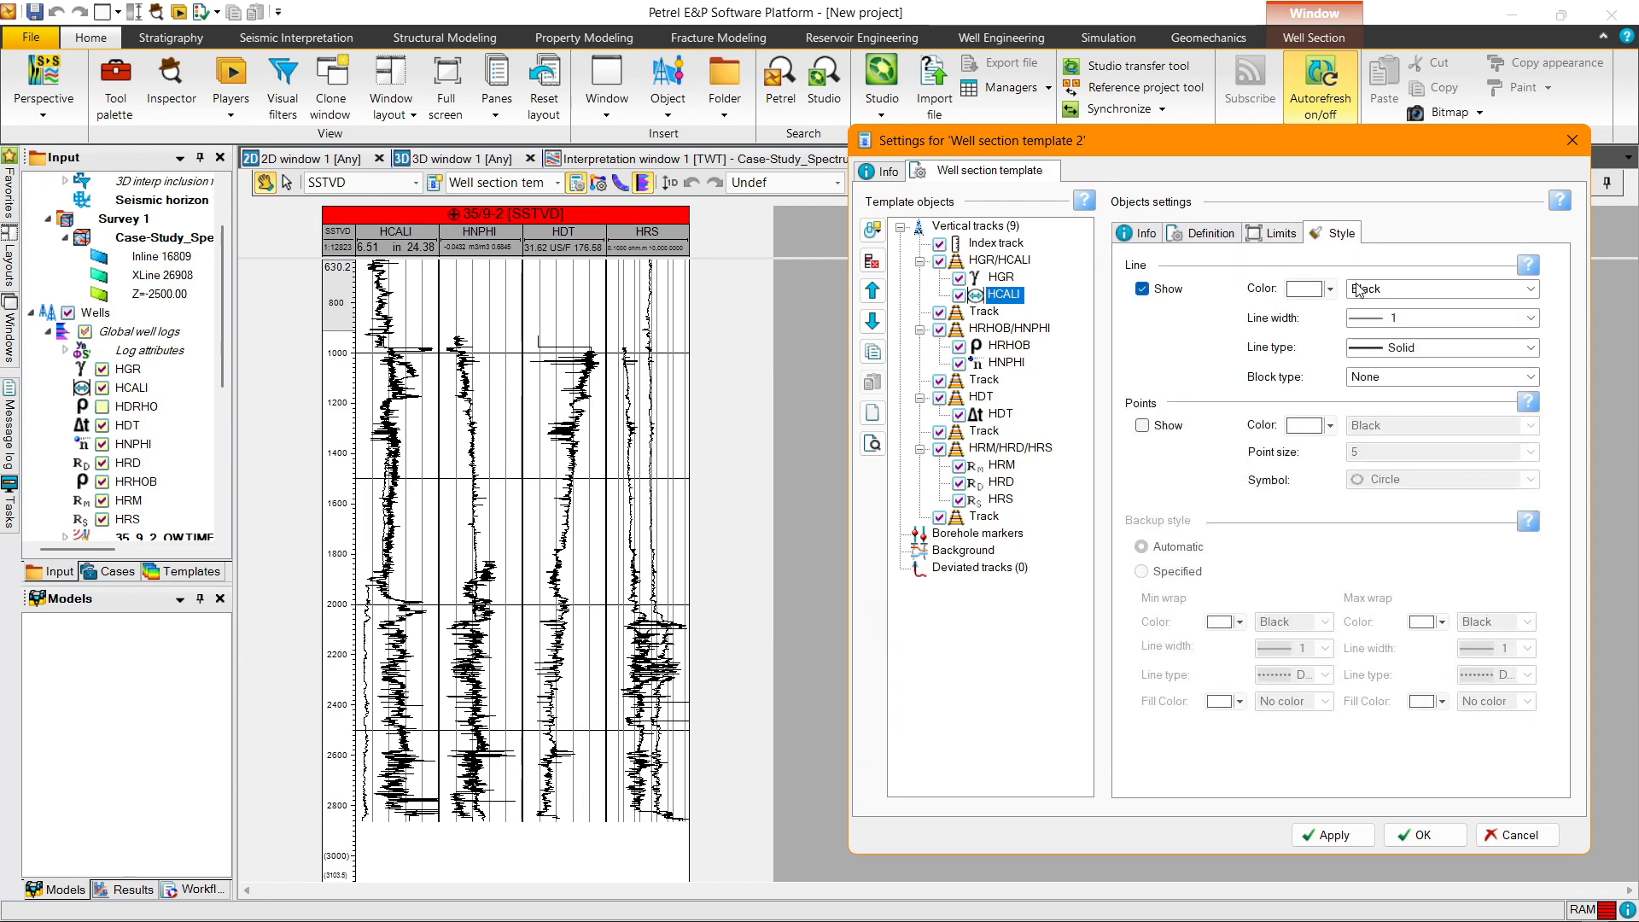
{"action": "left_click", "coordinate": [1359, 291]}
{"action": "left_click", "coordinate": [1370, 323]}
{"action": "left_click", "coordinate": [1306, 288]}
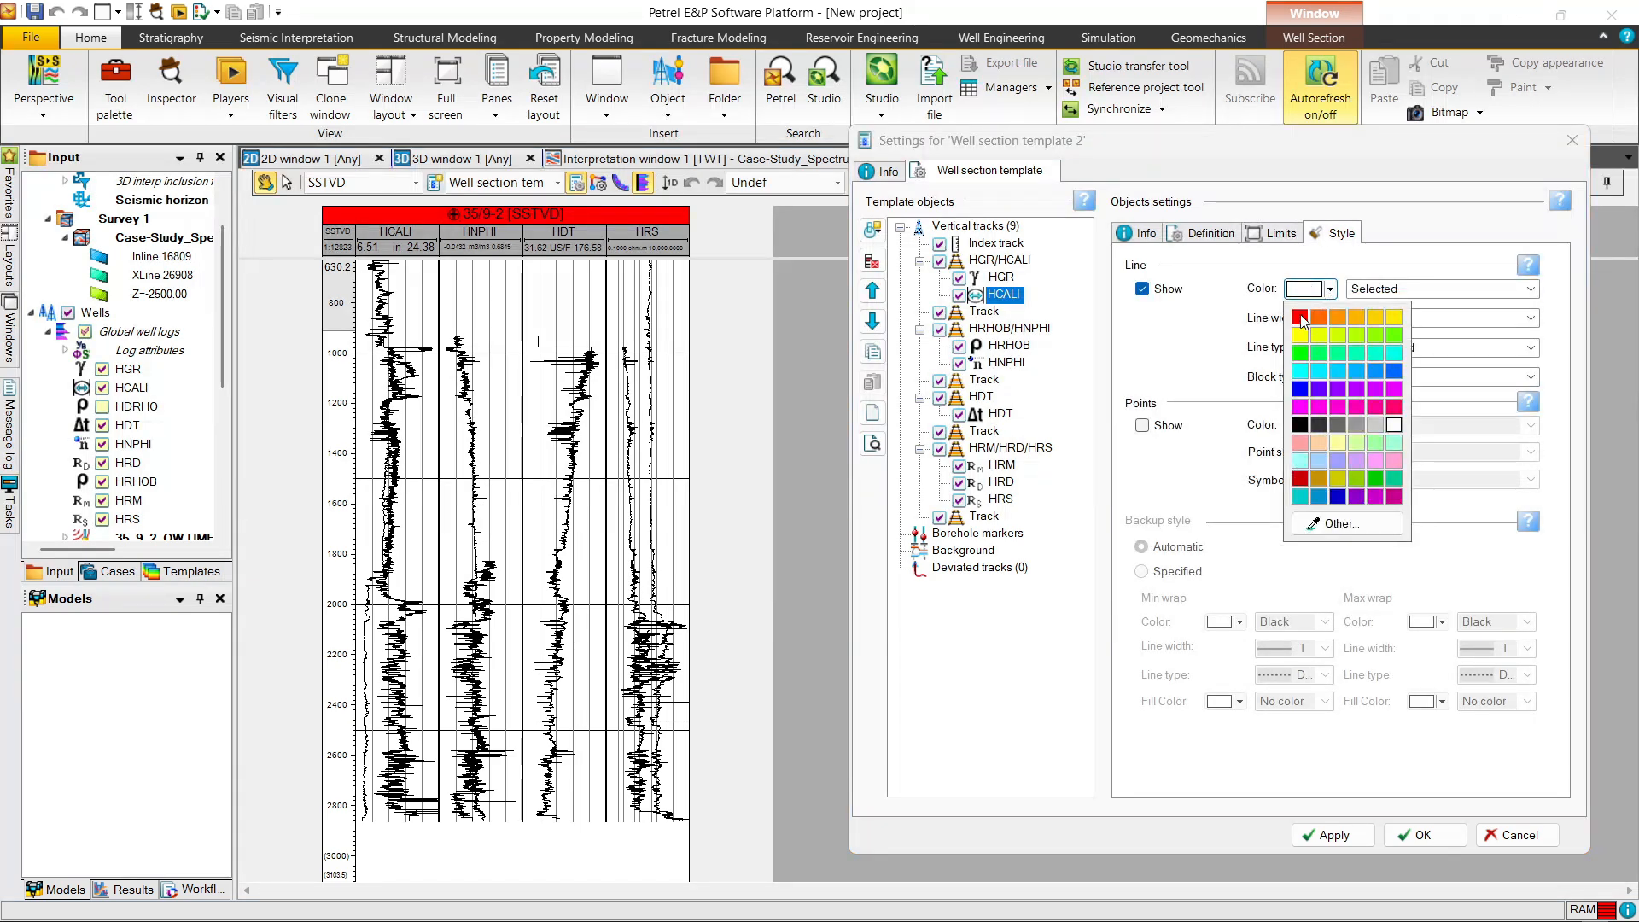
{"action": "left_click", "coordinate": [1300, 318]}
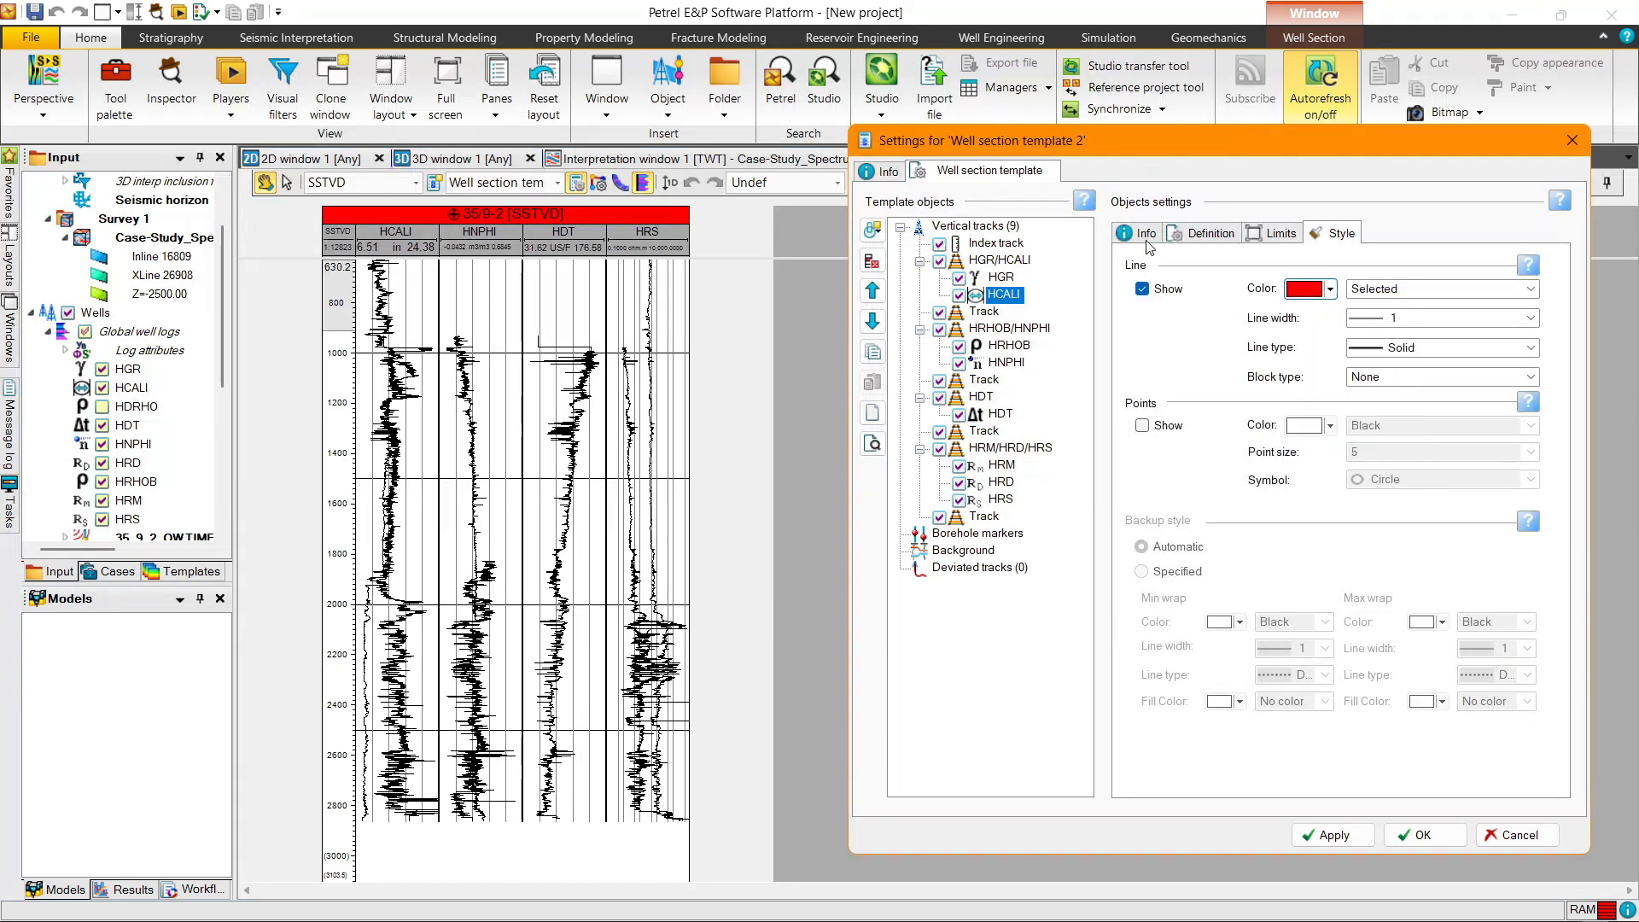
{"action": "left_click", "coordinate": [1334, 835]}
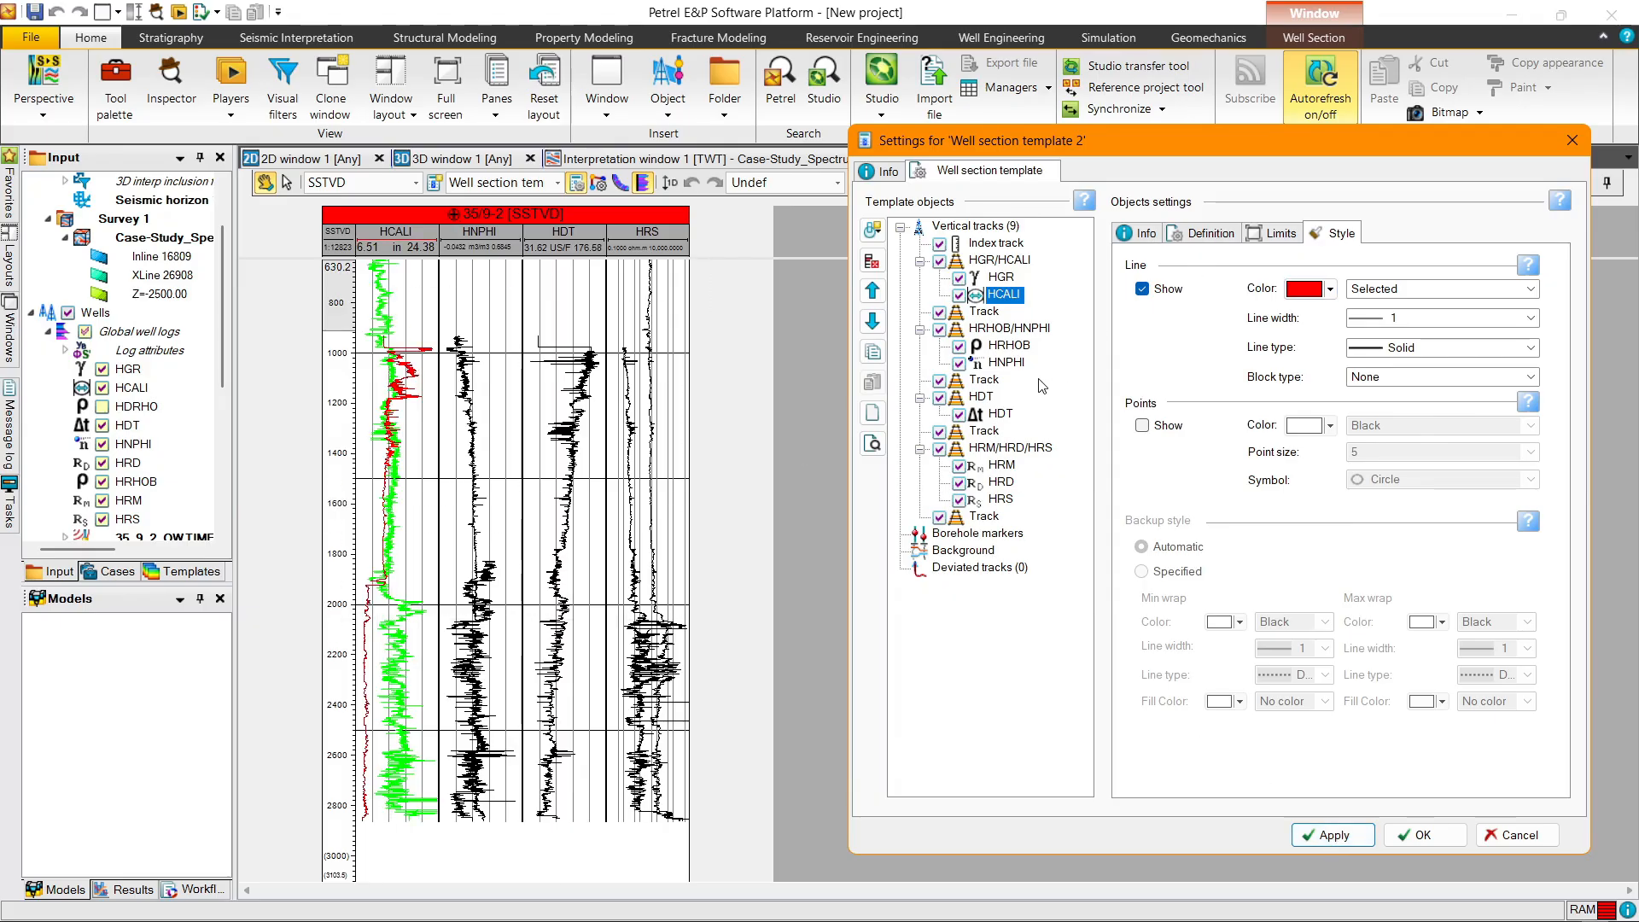
Step: Add a color fill to the HGR/HCALI track running from the HGR curve to the track edge
{"action": "left_click", "coordinate": [1144, 236]}
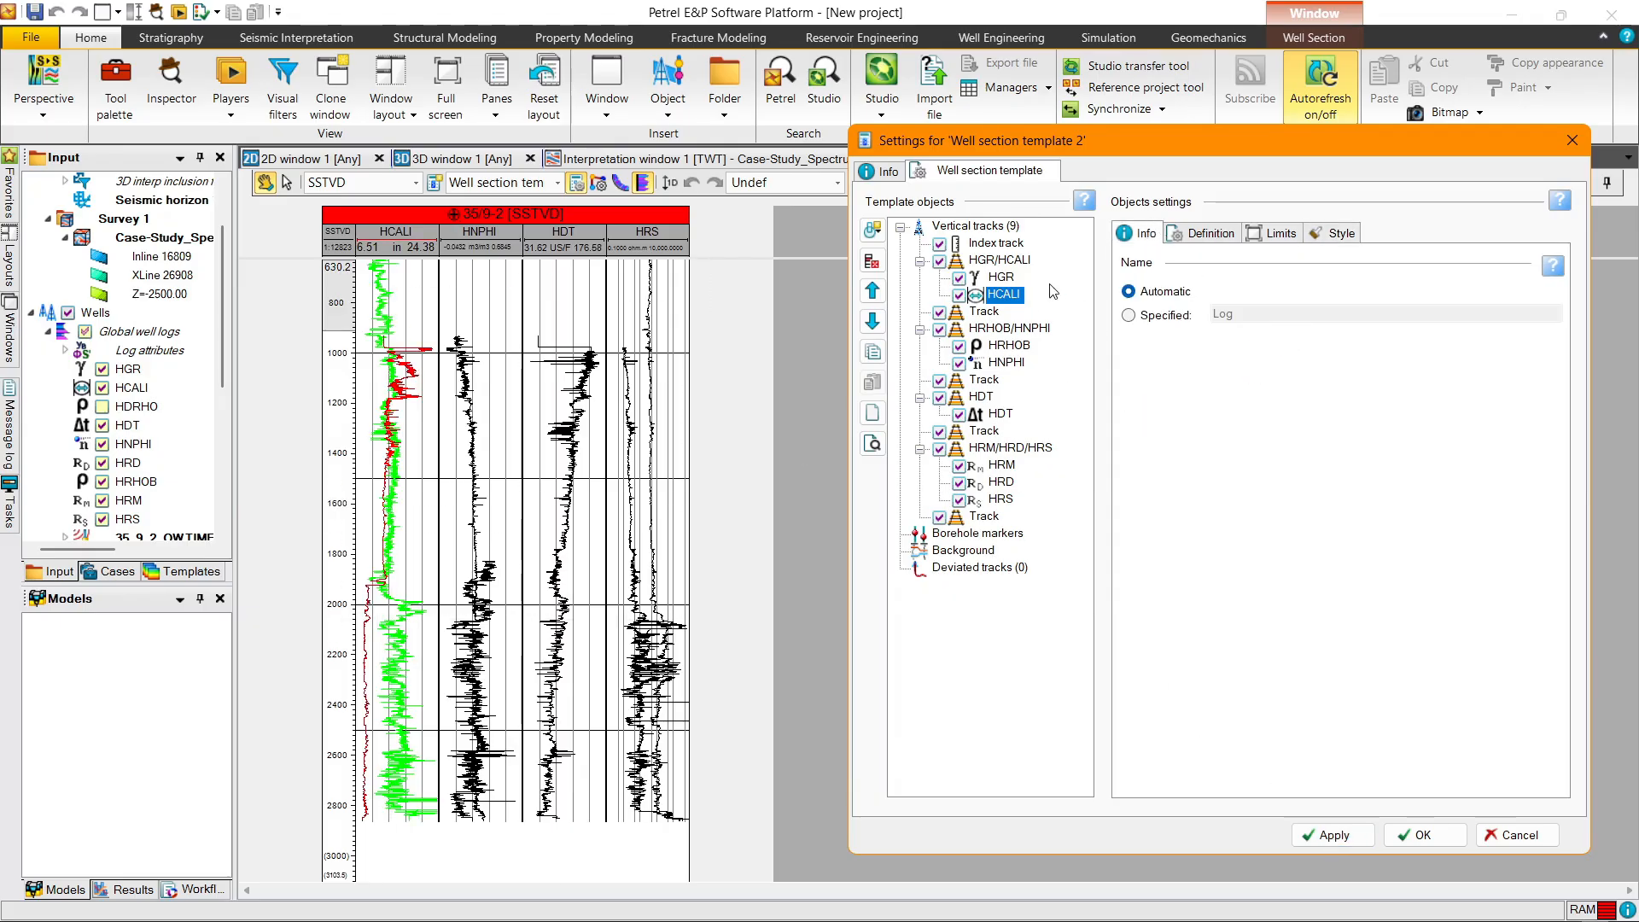
{"action": "left_click", "coordinate": [1035, 260]}
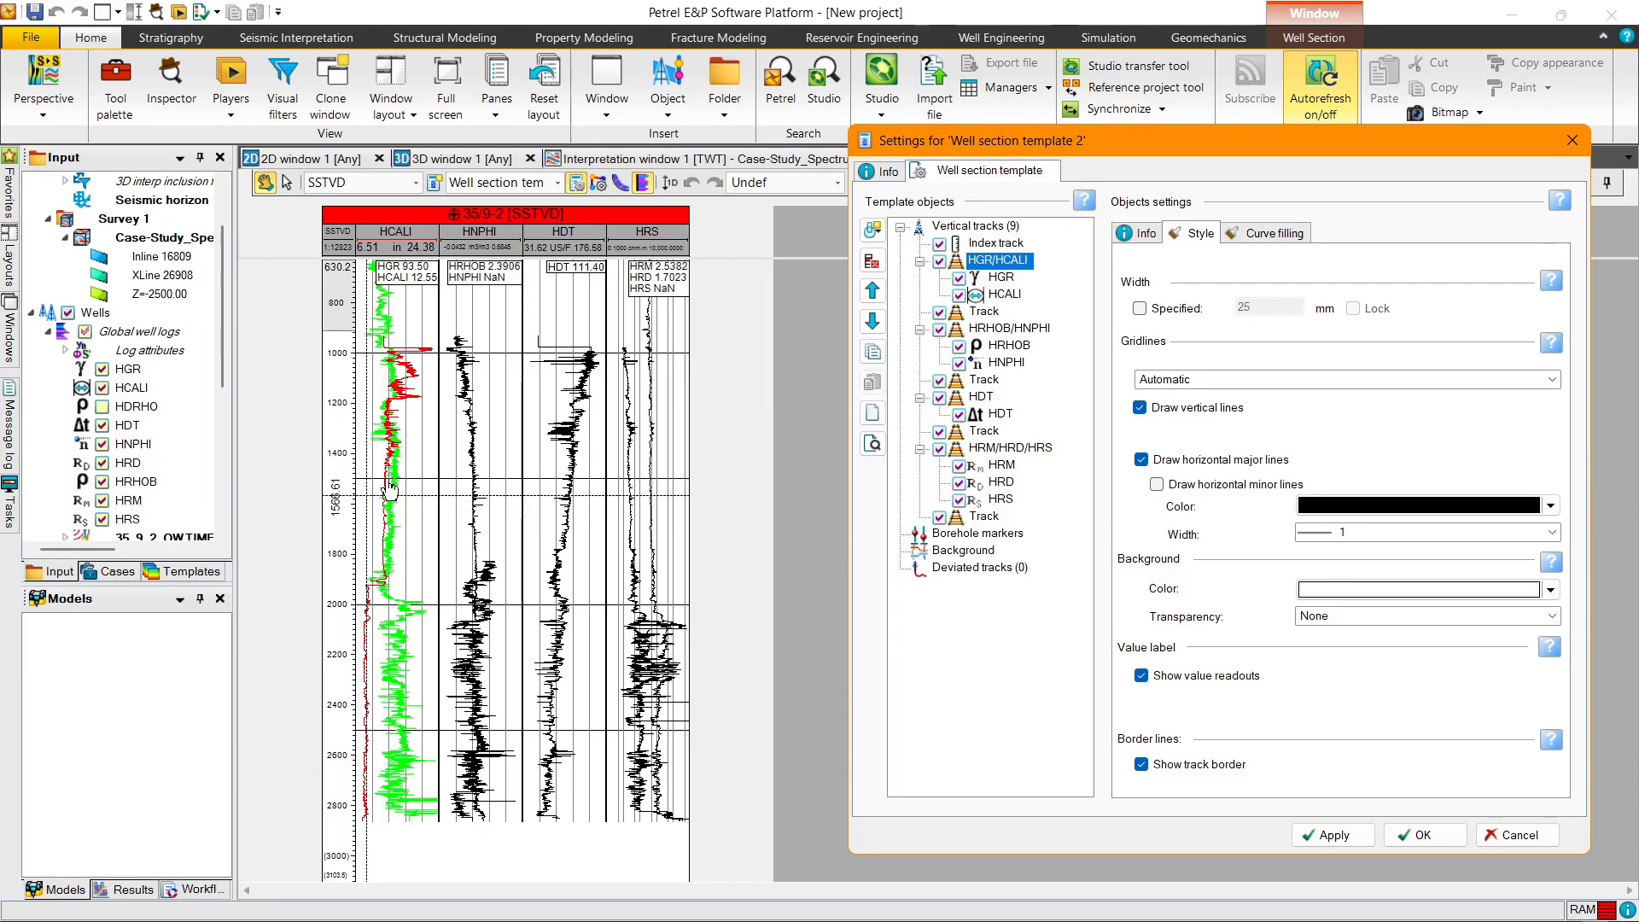
{"action": "left_click", "coordinate": [1277, 240]}
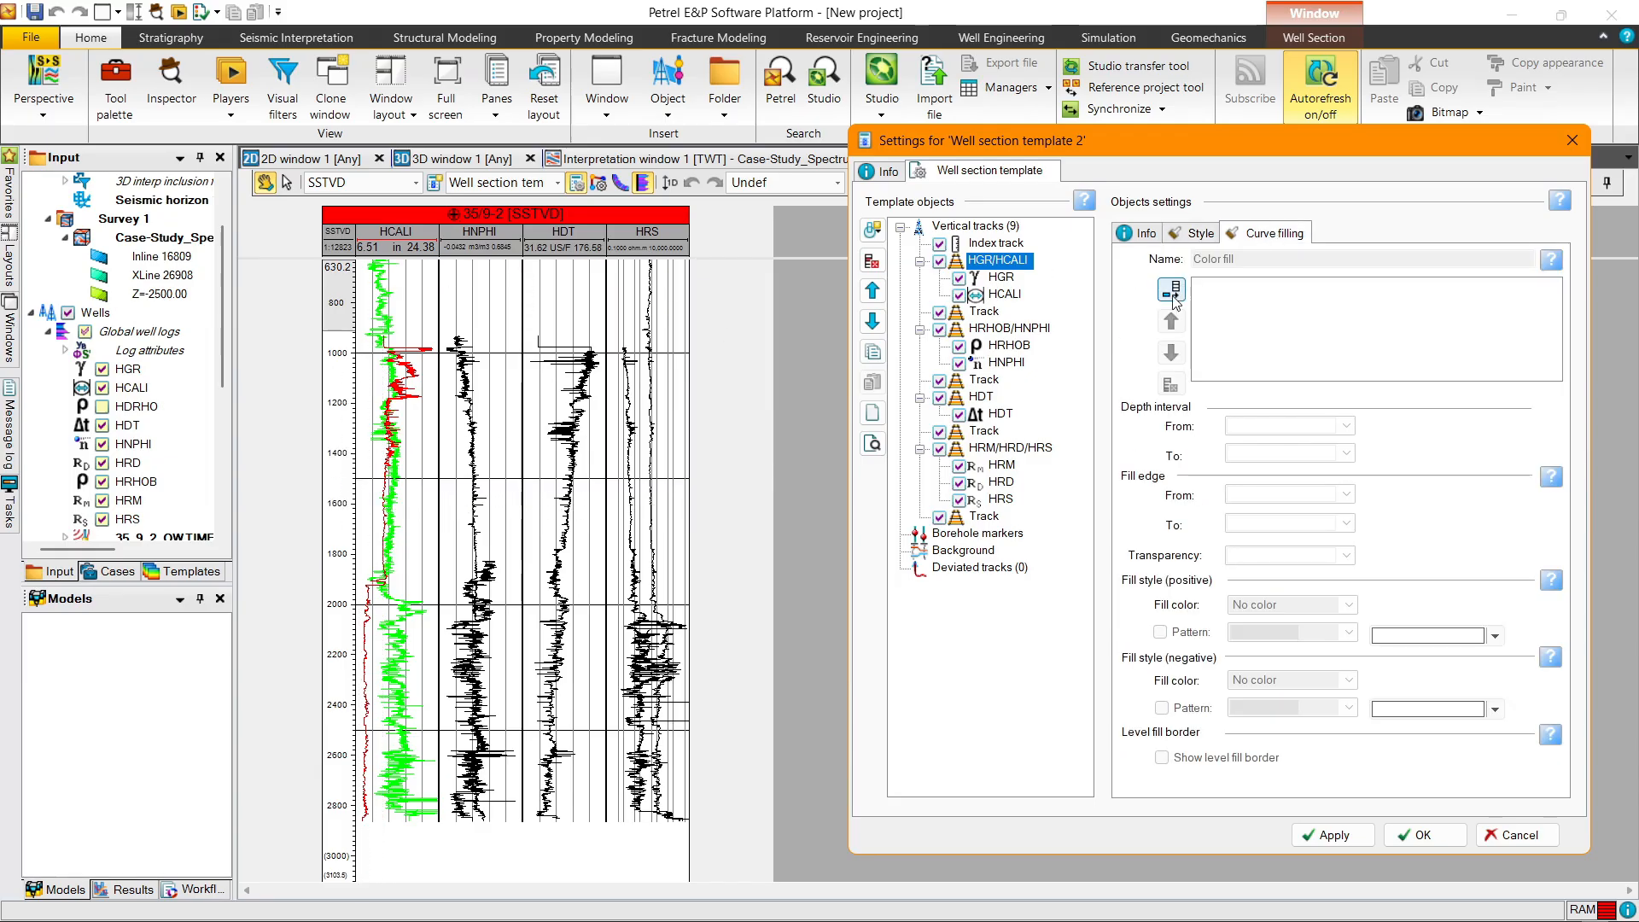
{"action": "left_click", "coordinate": [1173, 291]}
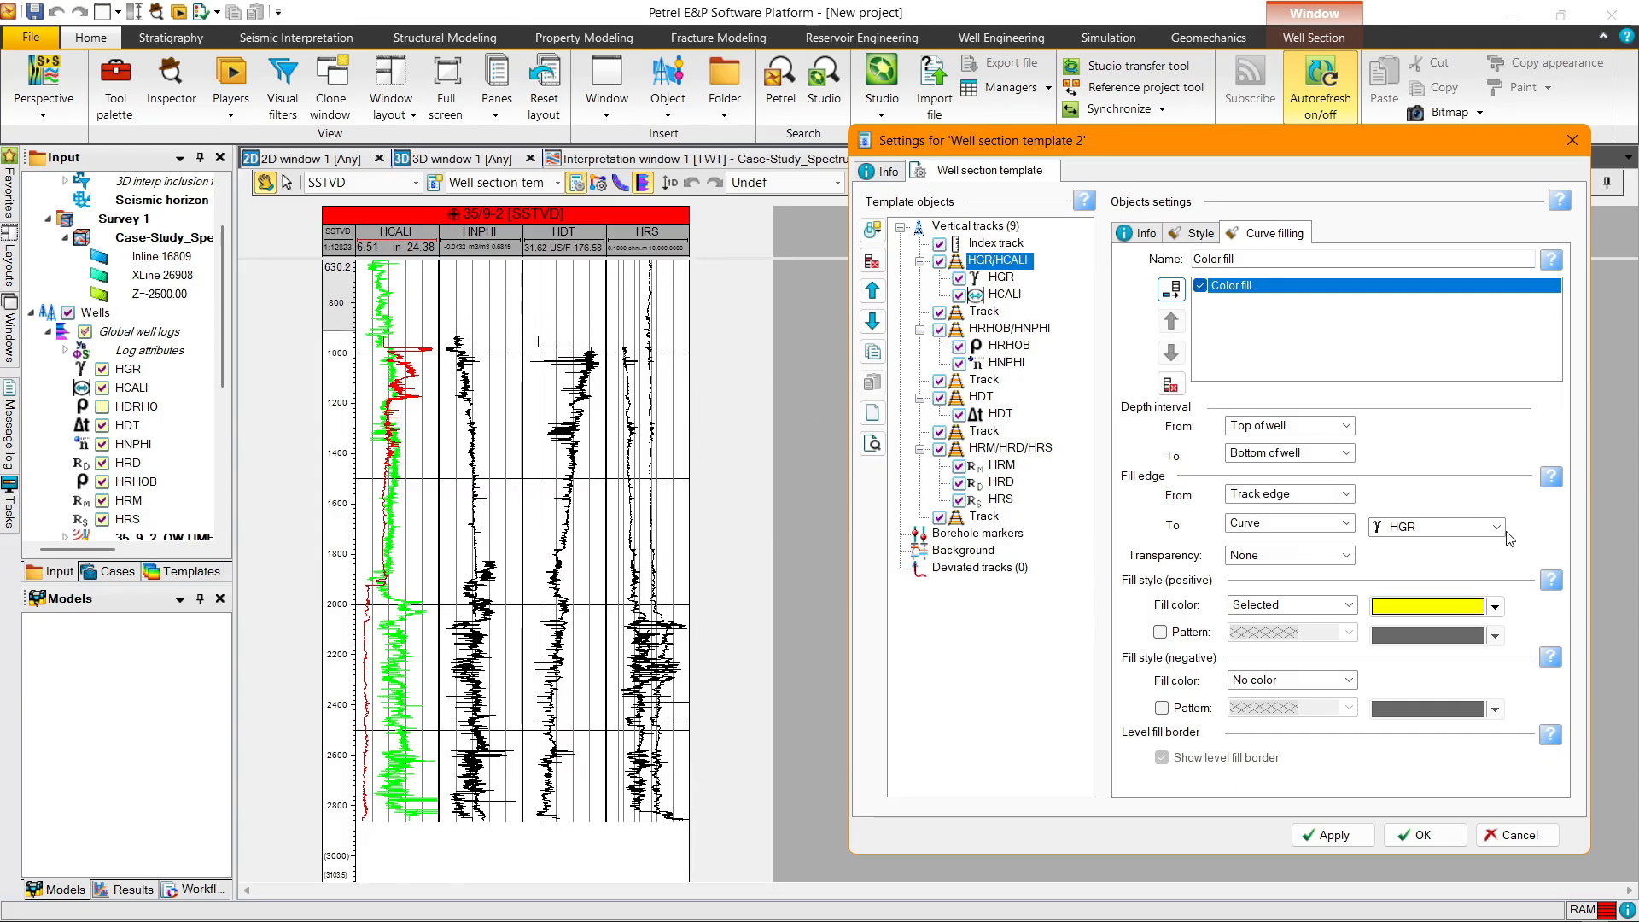
{"action": "left_click", "coordinate": [1286, 497]}
{"action": "left_click", "coordinate": [1285, 527]}
{"action": "left_click", "coordinate": [1285, 522]}
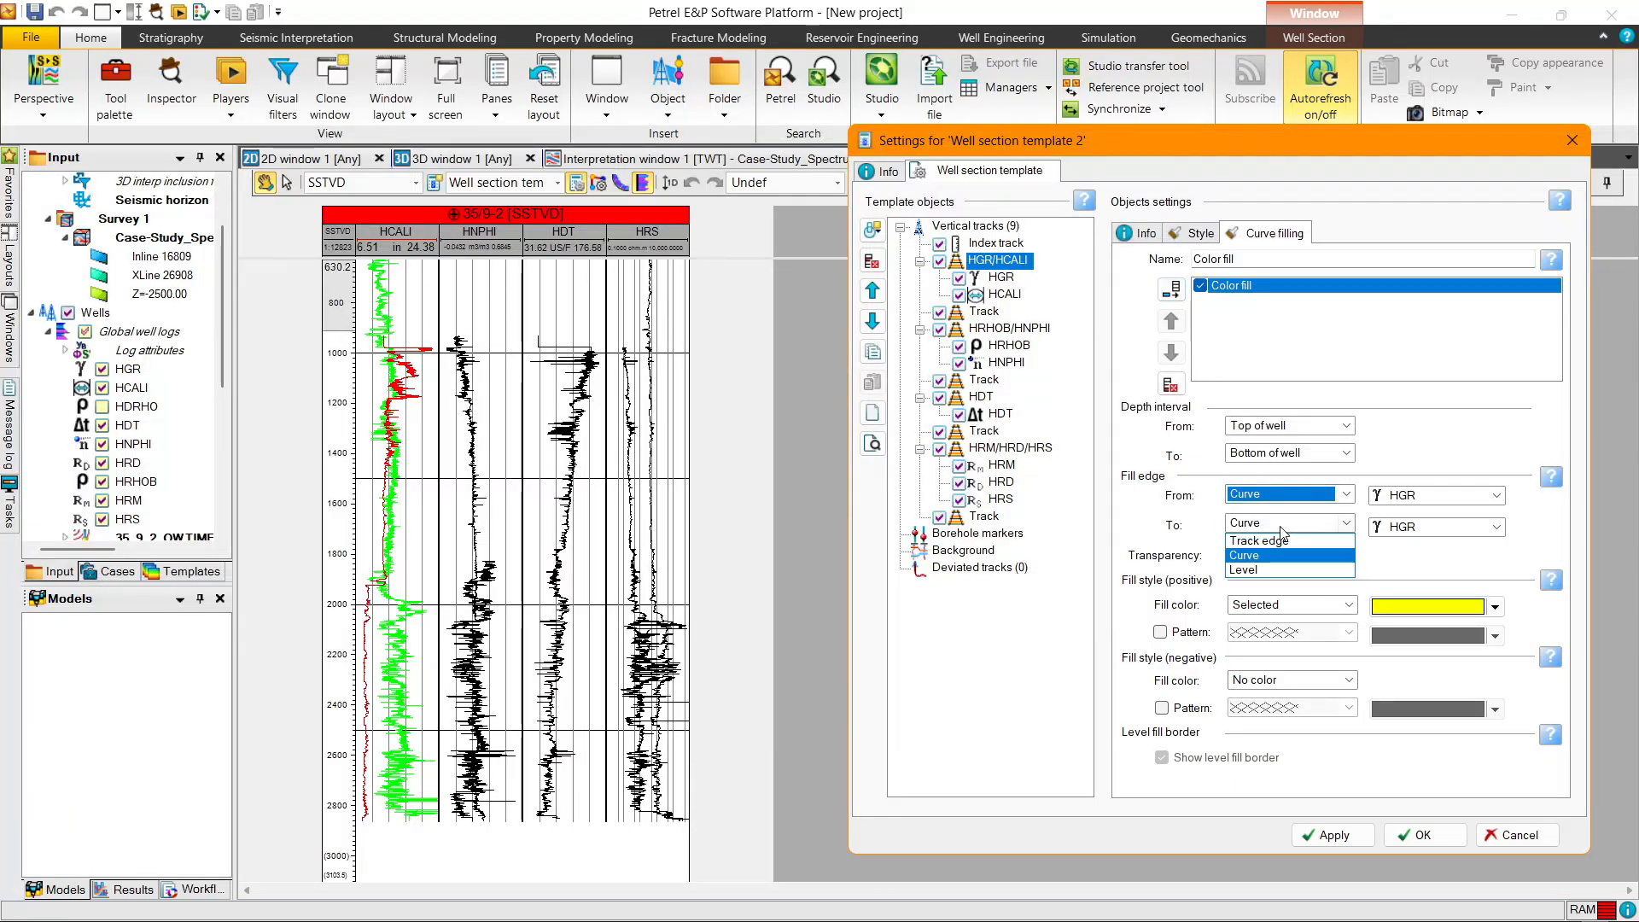
{"action": "left_click", "coordinate": [1278, 541]}
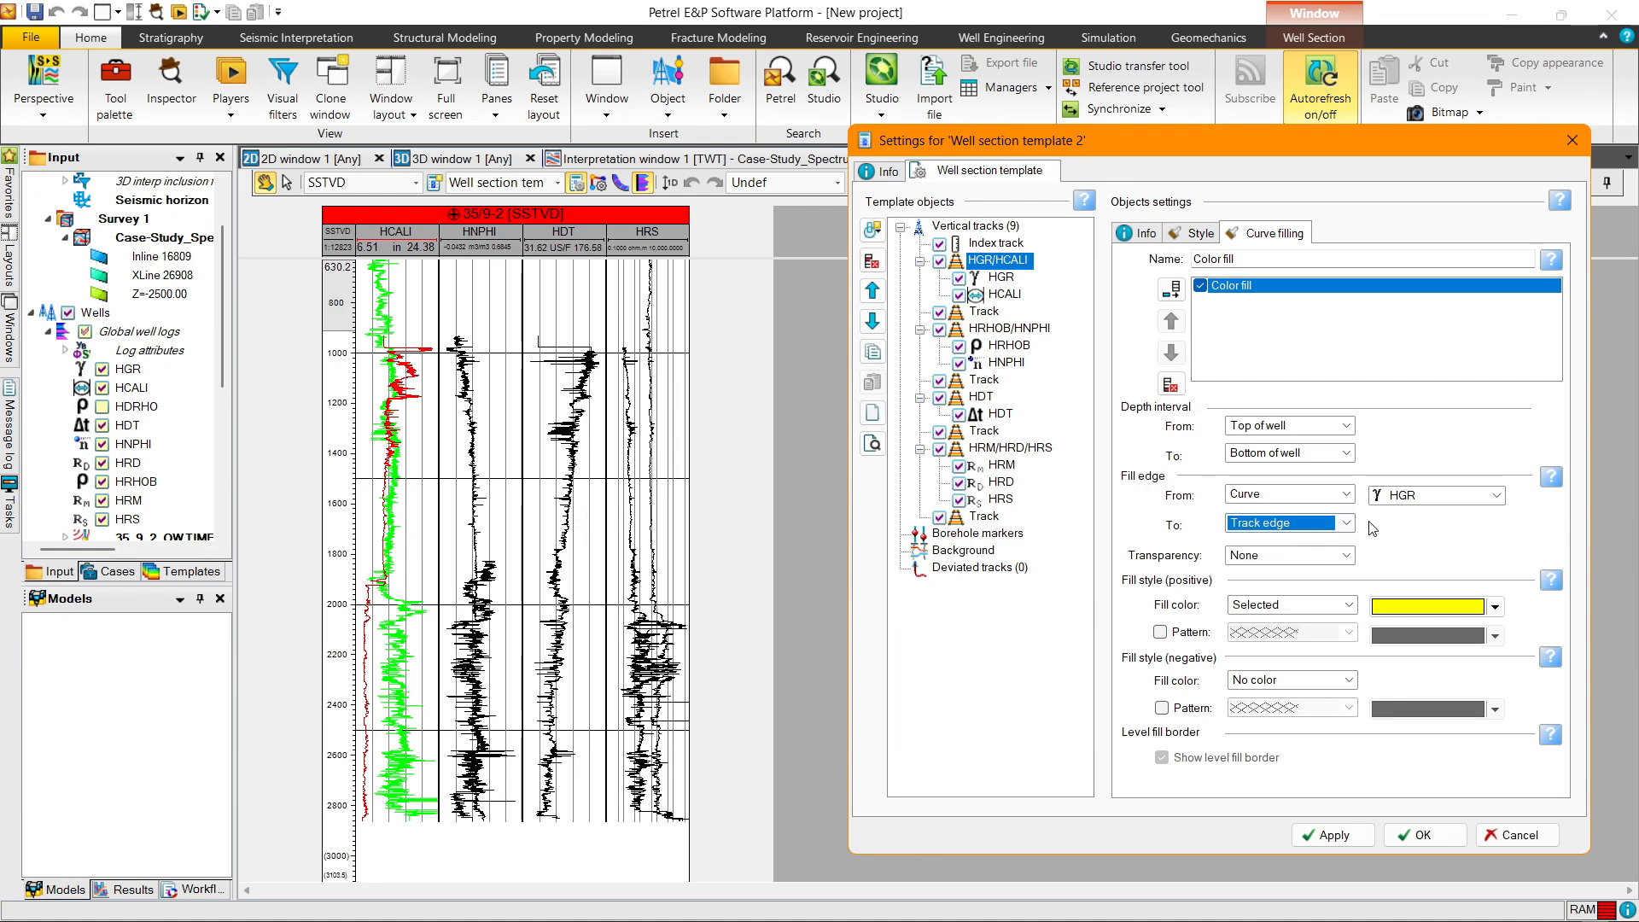
Step: Color the HGR/HCALI track's positive fill As property using HGR, and apply it to the well section
{"action": "left_click", "coordinate": [1329, 606]}
{"action": "left_click", "coordinate": [1312, 638]}
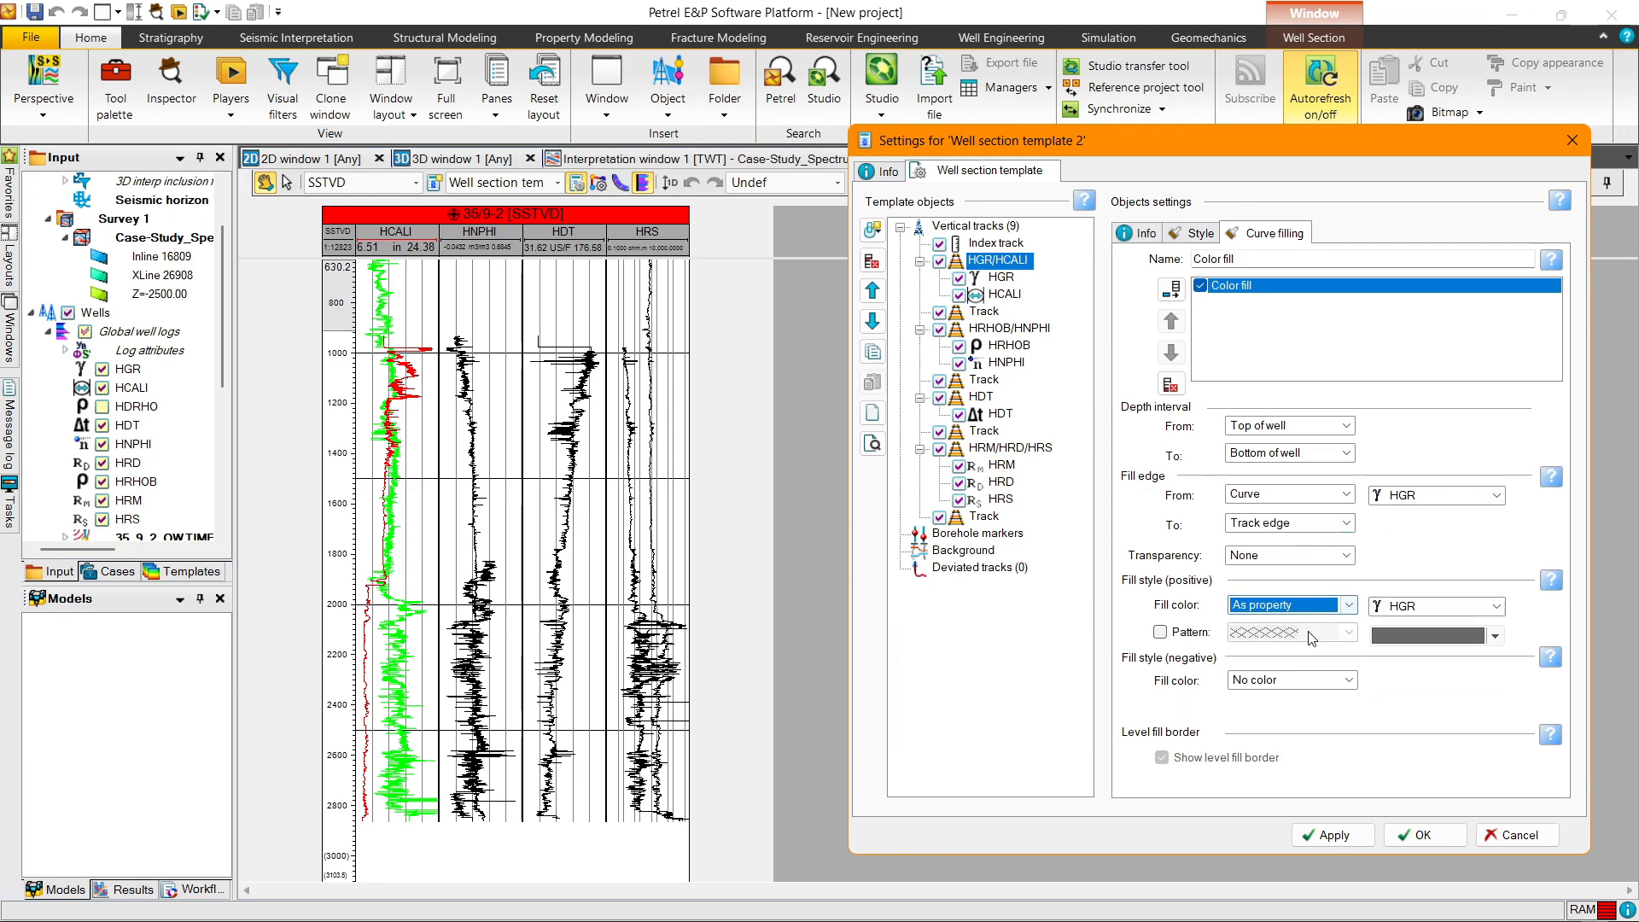
{"action": "left_click", "coordinate": [1333, 835]}
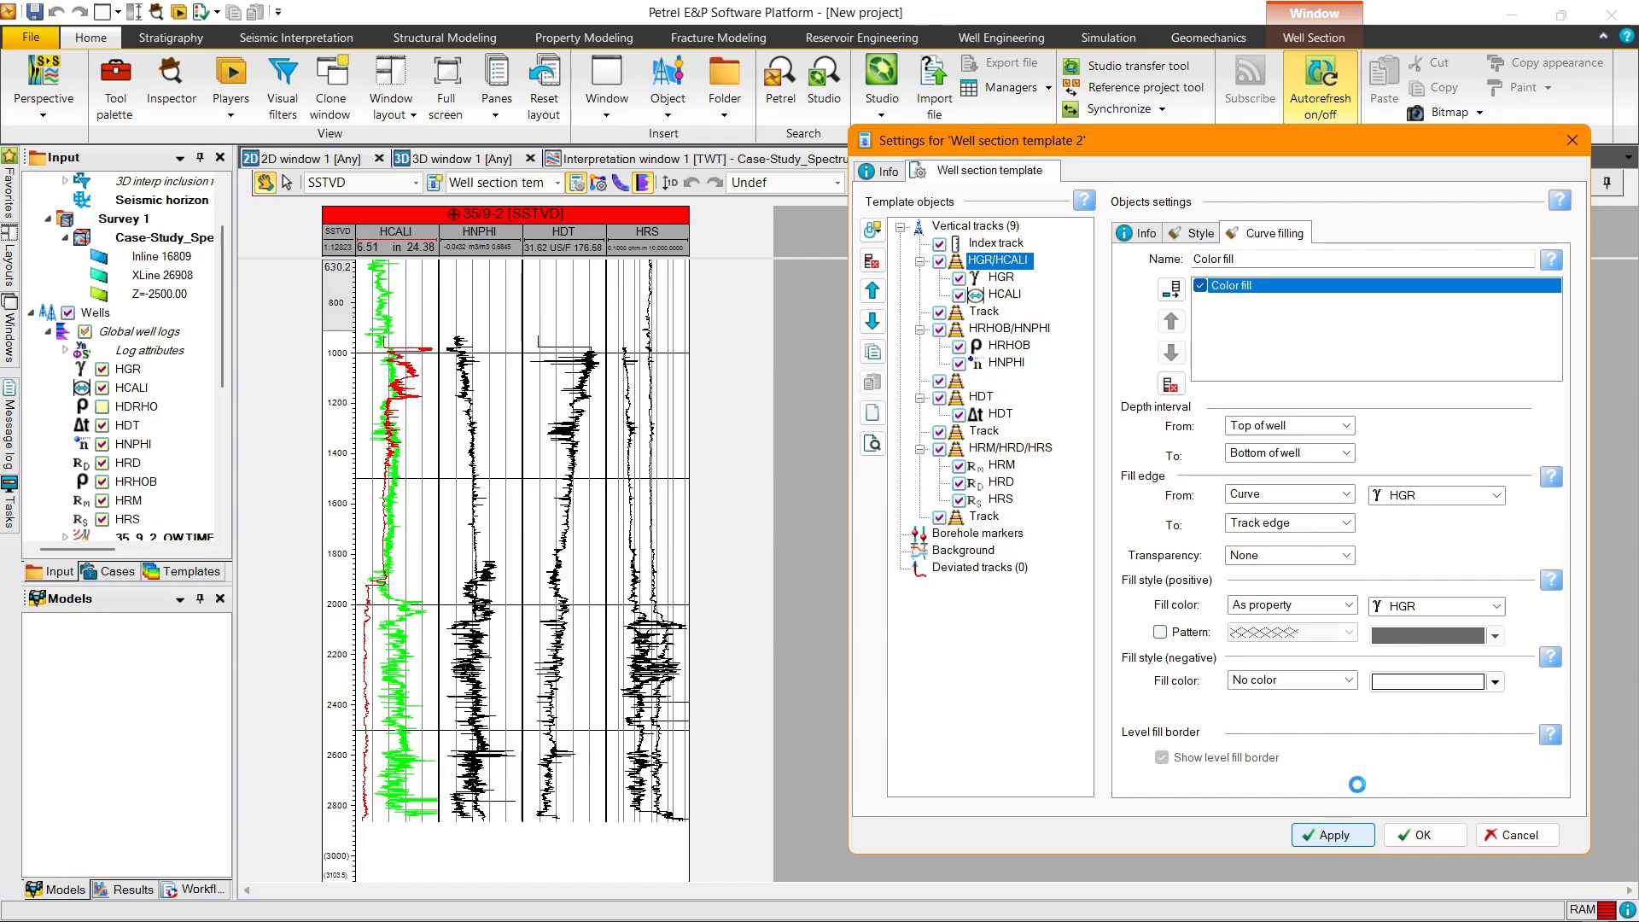
{"action": "left_click_drag", "start_coordinate": [483, 527], "coordinate": [484, 549]}
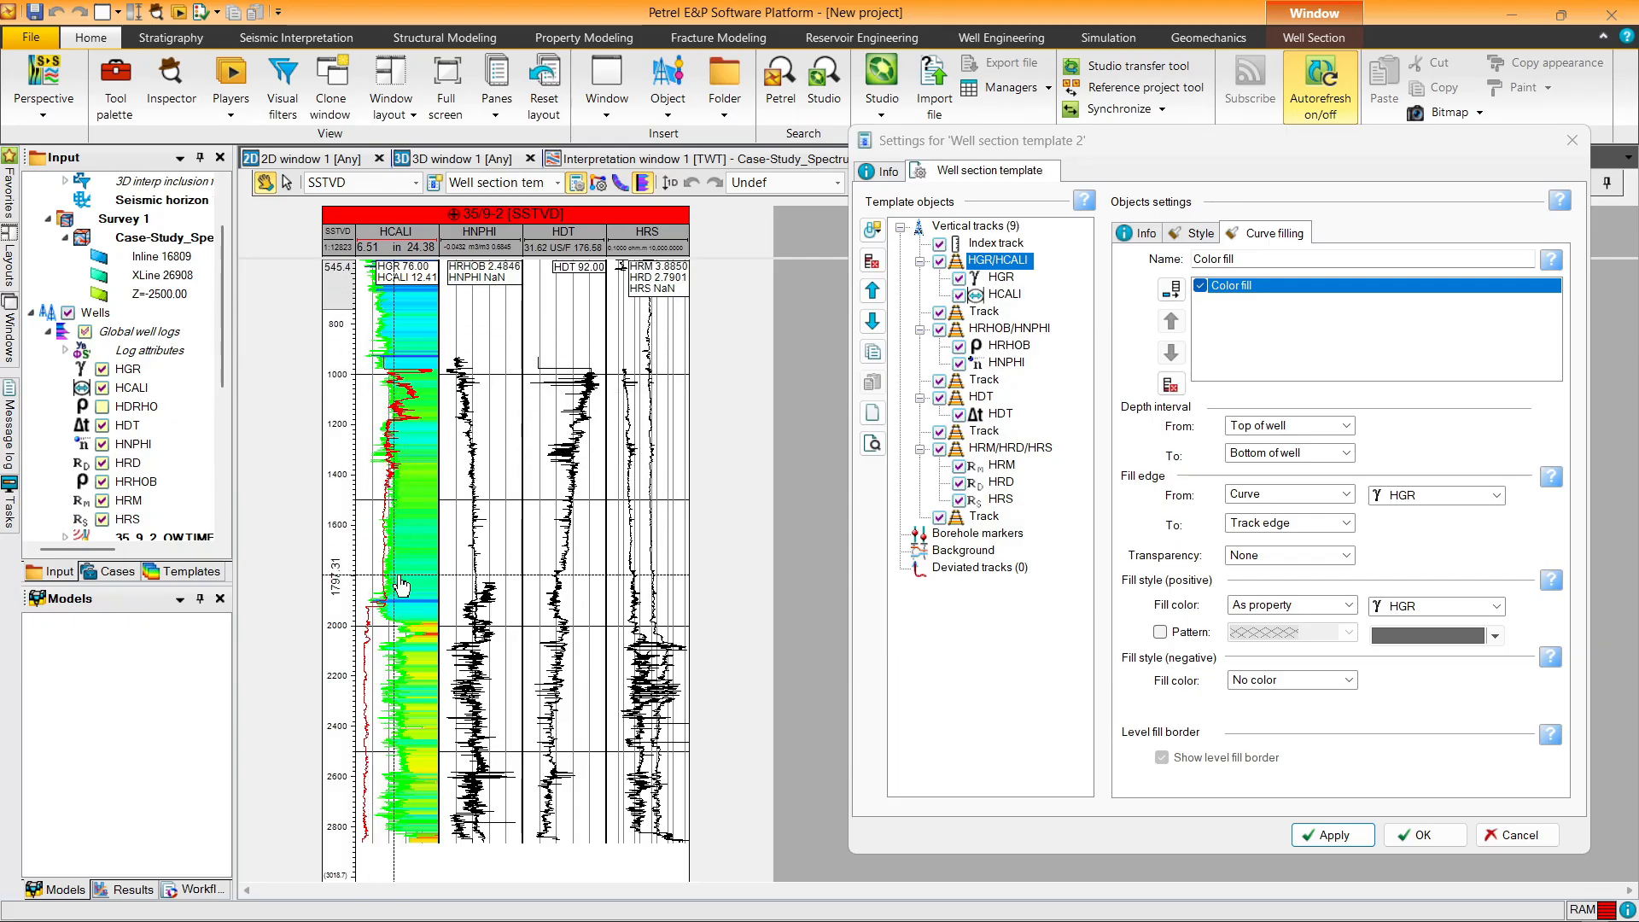
Step: Enable the minimum and maximum value limits for the HRHOB curve
{"action": "left_click", "coordinate": [1007, 345]}
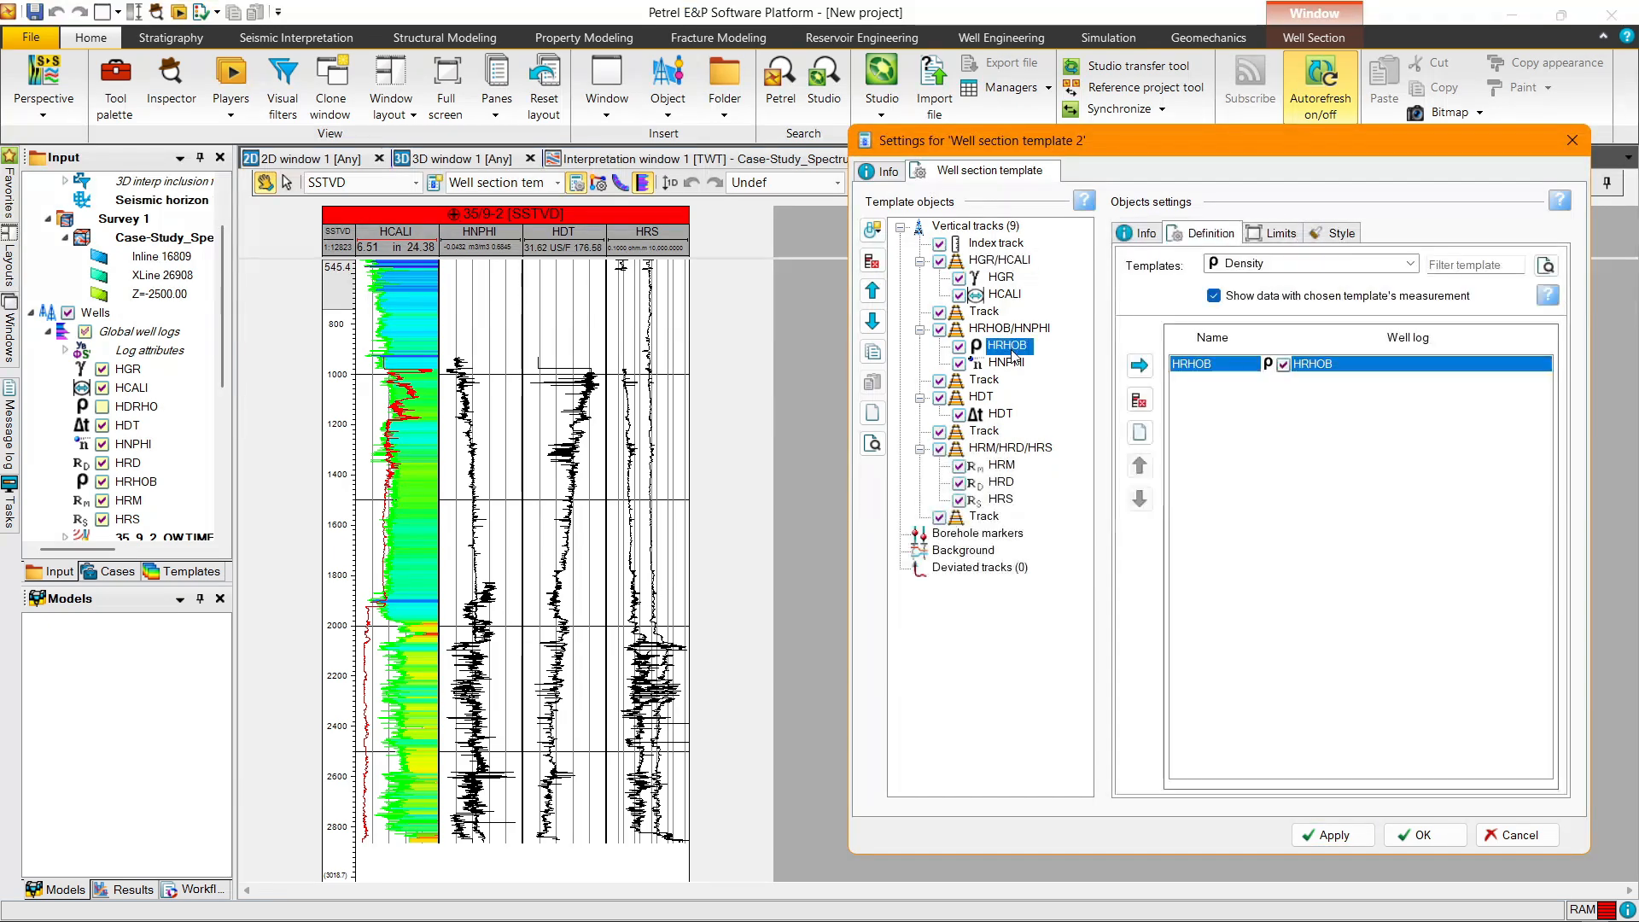
{"action": "left_click", "coordinate": [1277, 235]}
{"action": "left_click", "coordinate": [1191, 273]}
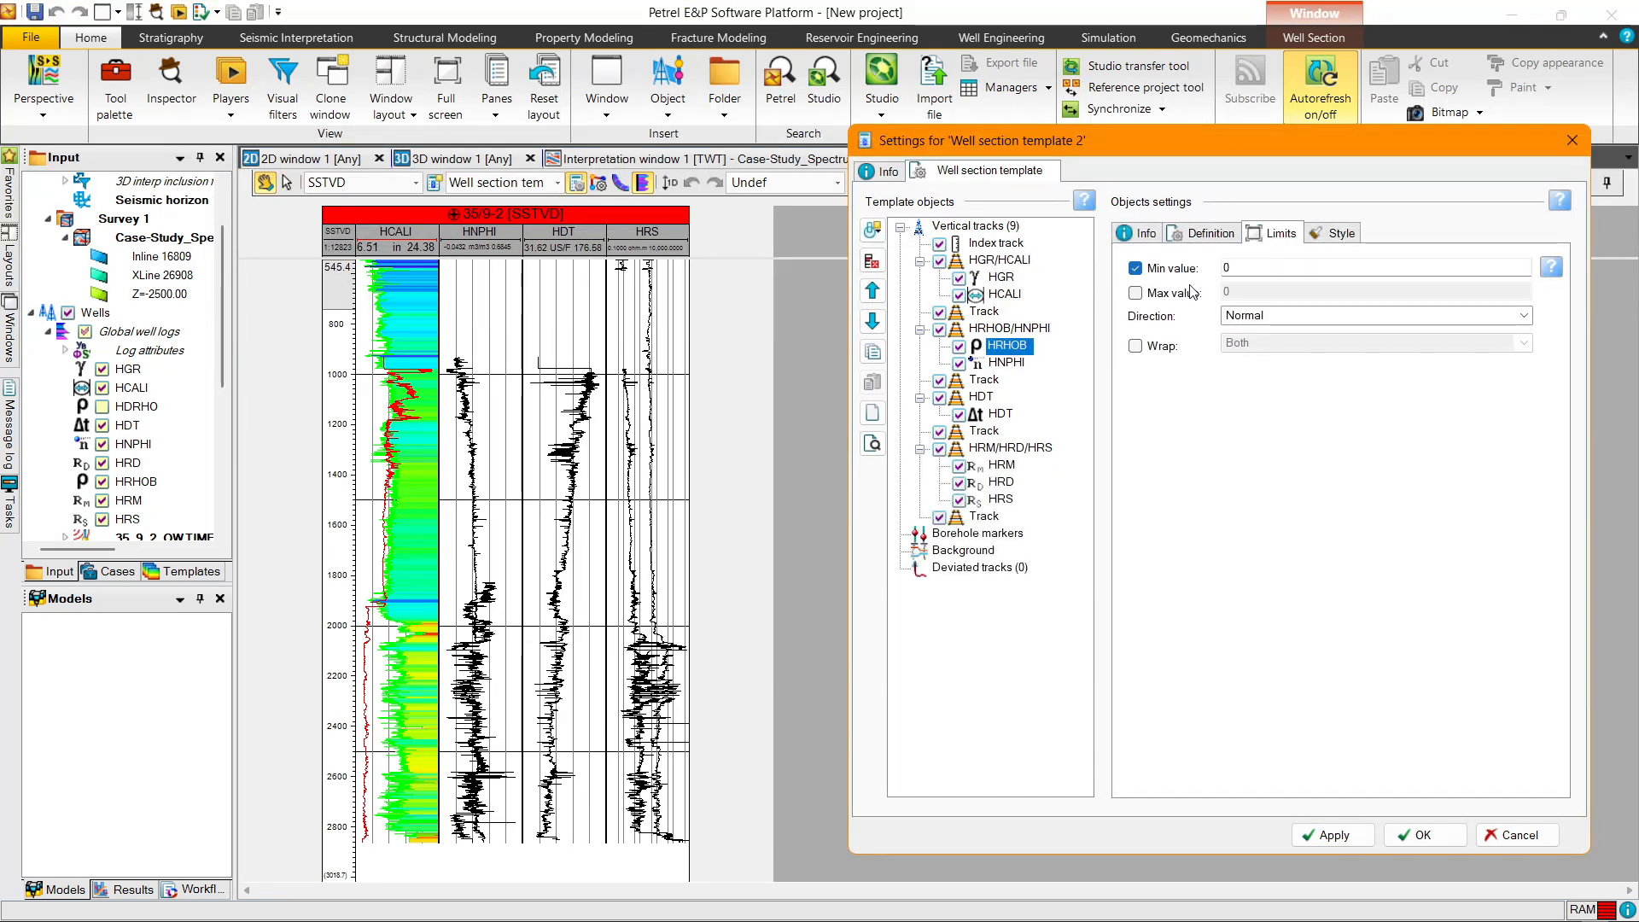
{"action": "left_click", "coordinate": [1191, 295]}
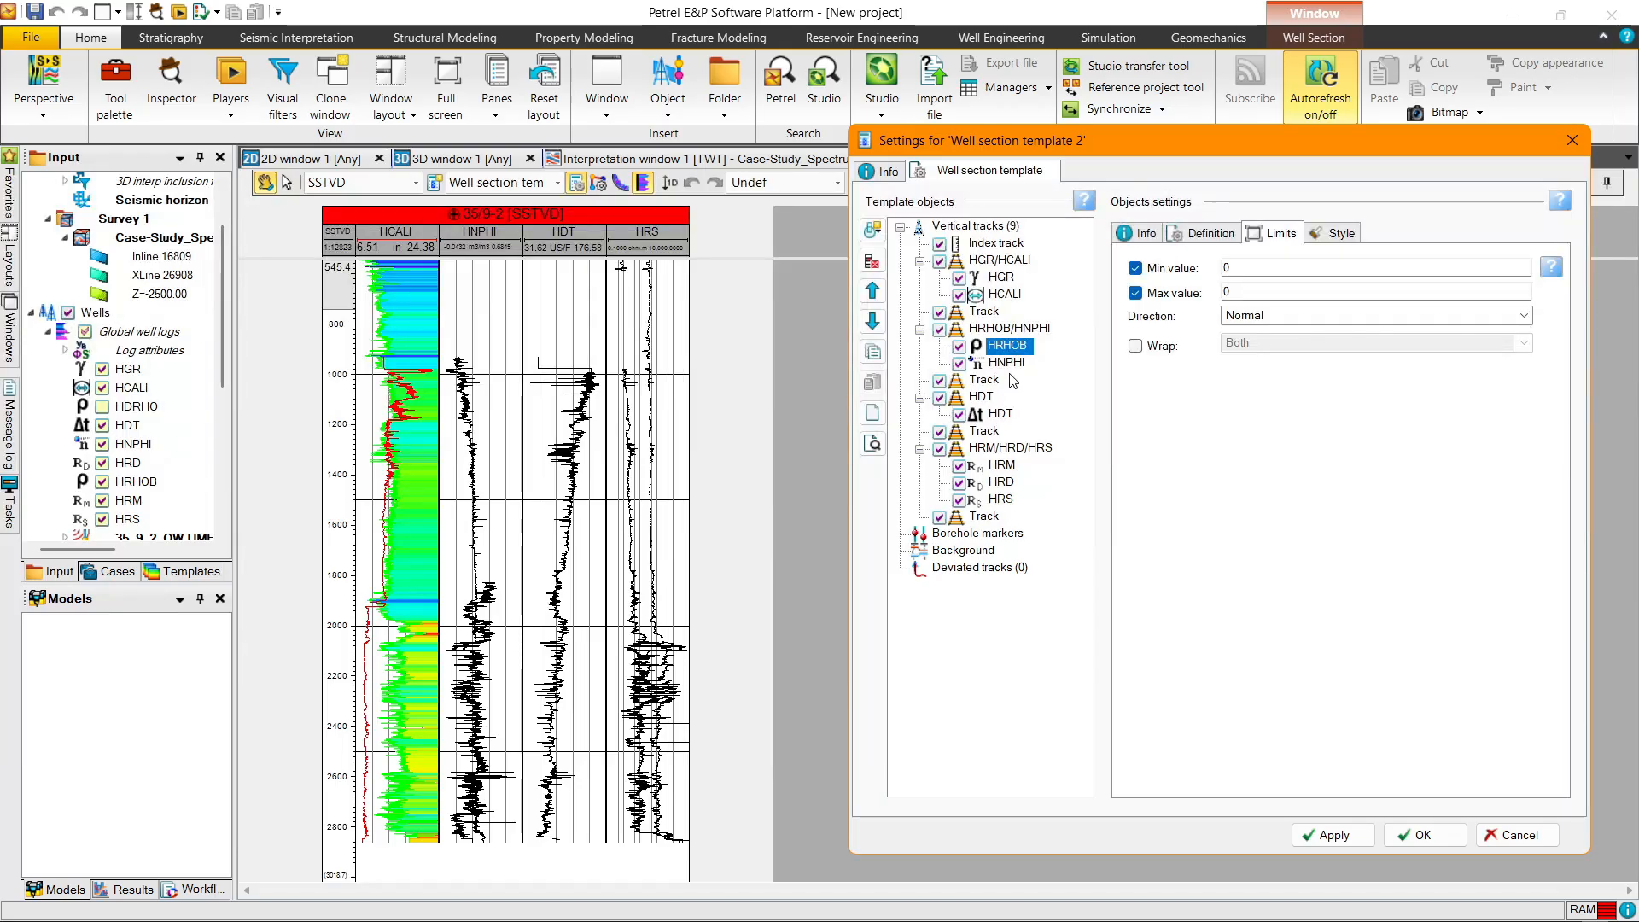
Step: Switch to the workflow notes in Notepad and look up the RHOB and NPHI limits under Visualization Well Logs
{"action": "key", "text": "alt+Tab"}
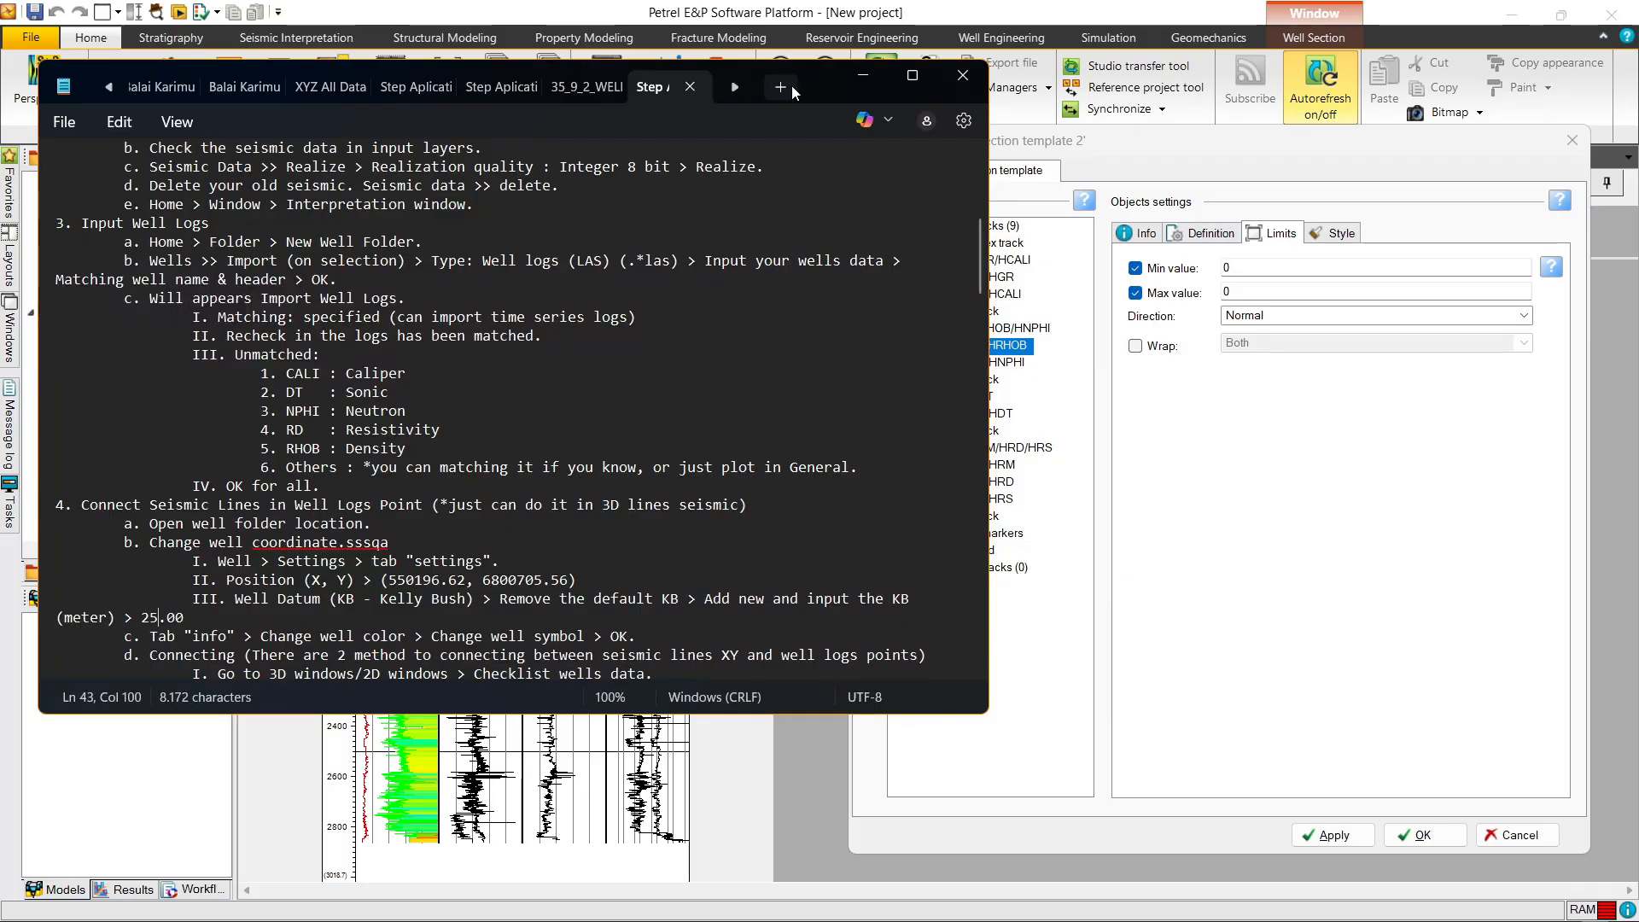
{"action": "mouse_move", "coordinate": [792, 85]}
{"action": "left_mouse_down"}
{"action": "mouse_move", "coordinate": [755, 82]}
{"action": "mouse_move", "coordinate": [809, 75]}
{"action": "left_mouse_up"}
{"action": "scroll", "coordinate": [478, 410], "scroll_direction": "down", "scroll_amount": 3}
{"action": "scroll", "coordinate": [549, 471], "scroll_direction": "down", "scroll_amount": 1}
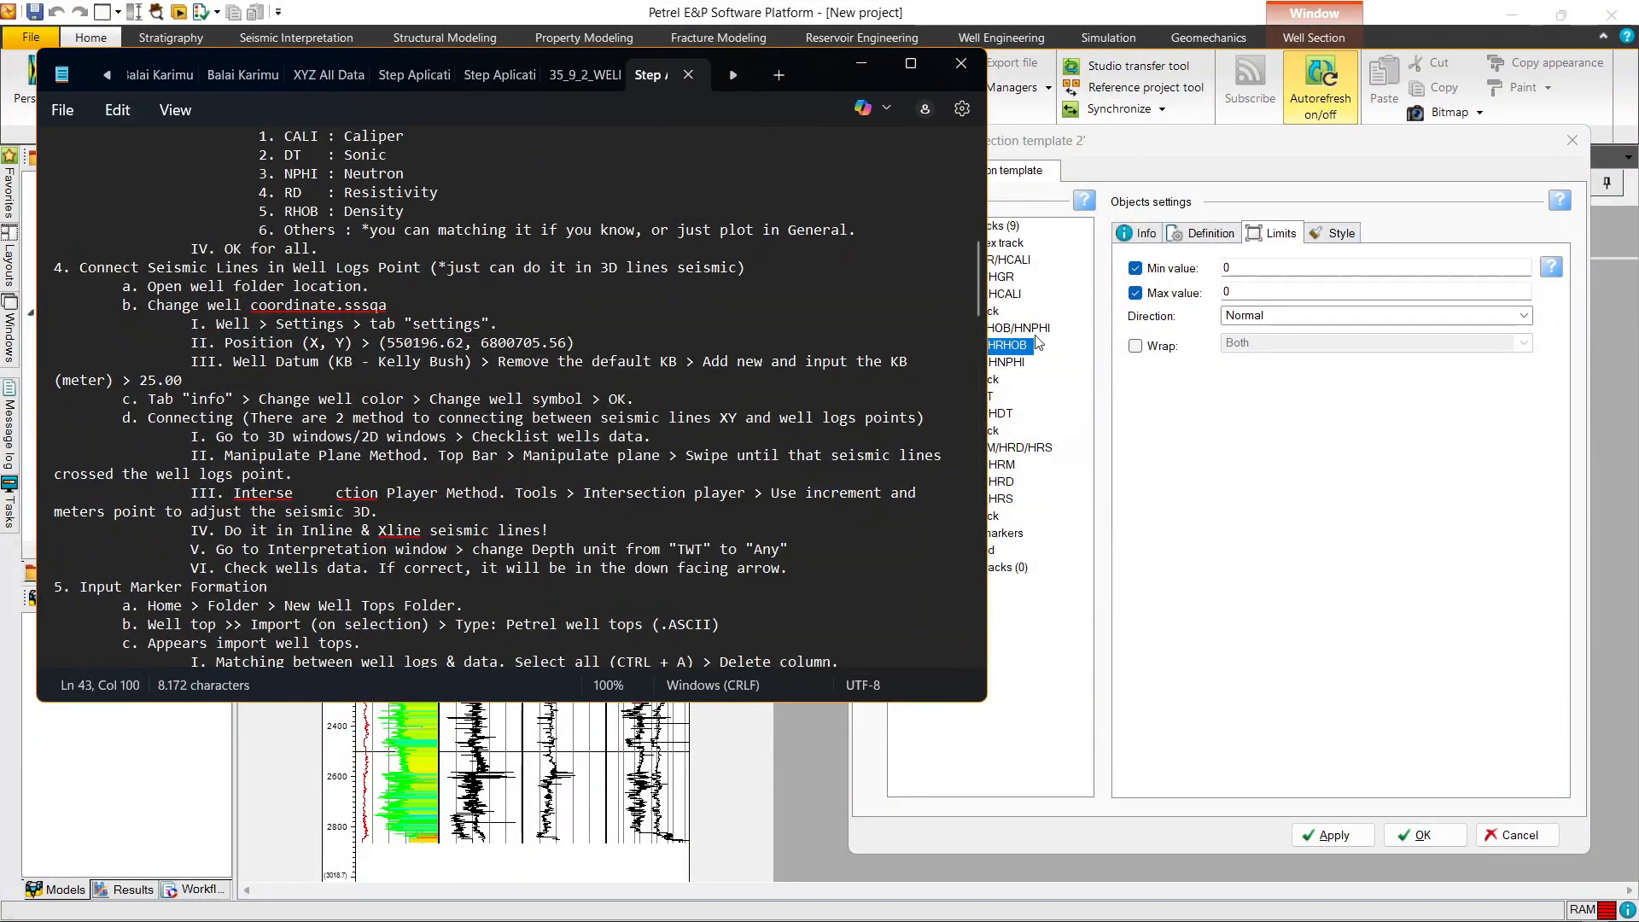
{"action": "scroll", "coordinate": [524, 483], "scroll_direction": "down", "scroll_amount": 2}
{"action": "scroll", "coordinate": [525, 483], "scroll_direction": "up", "scroll_amount": 3}
{"action": "scroll", "coordinate": [524, 484], "scroll_direction": "up", "scroll_amount": 9}
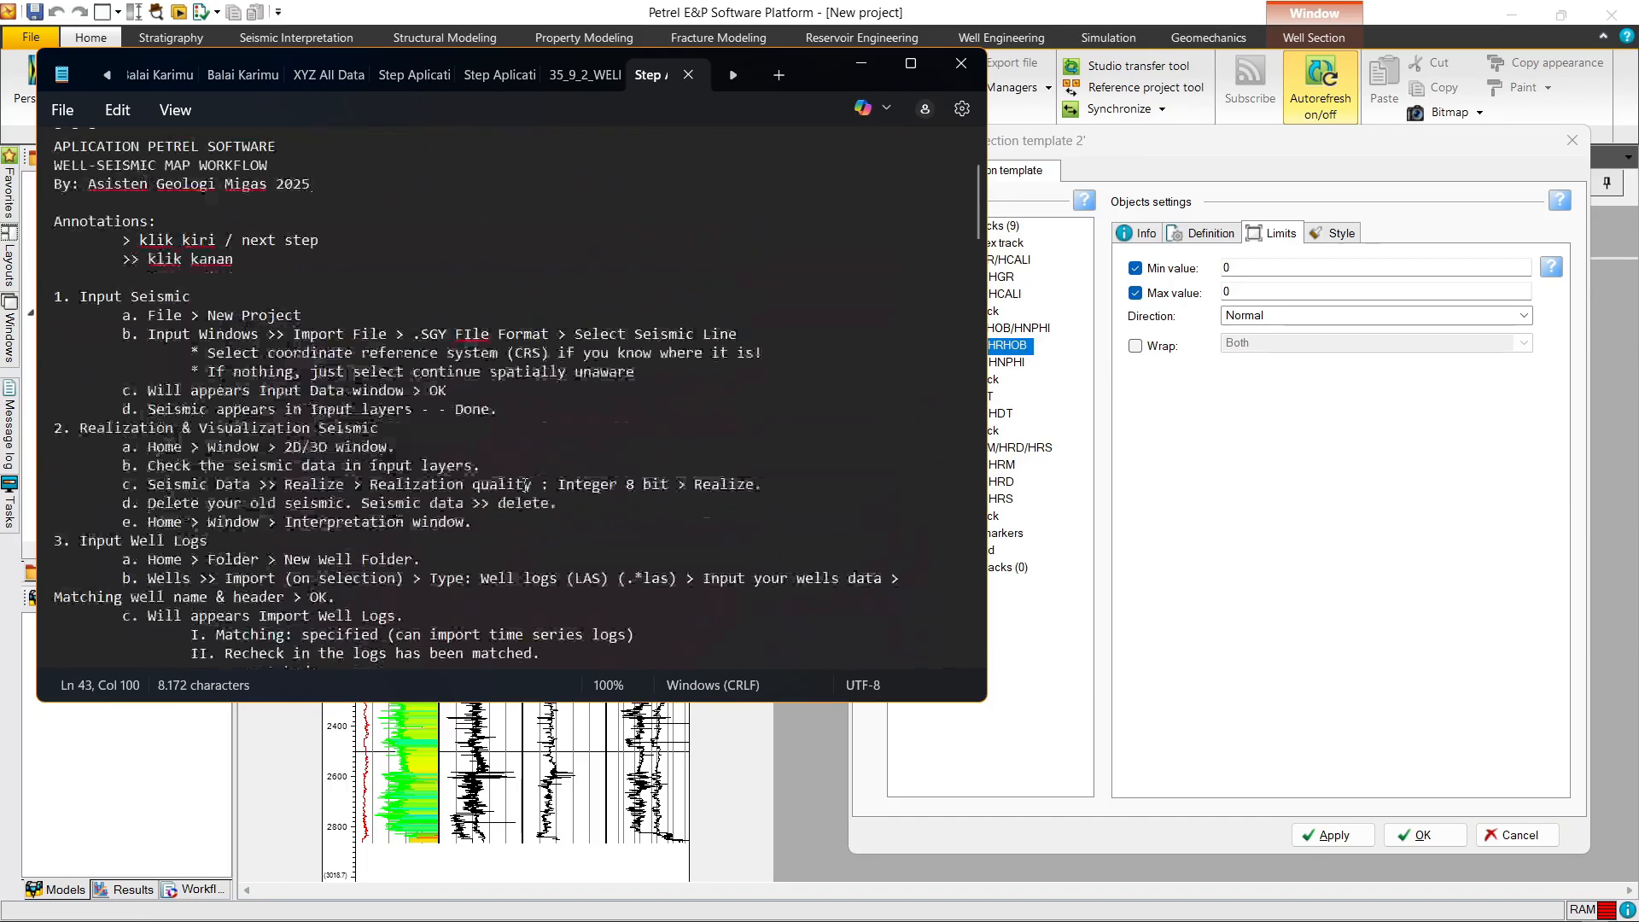
{"action": "scroll", "coordinate": [524, 483], "scroll_direction": "down", "scroll_amount": 18}
{"action": "scroll", "coordinate": [531, 482], "scroll_direction": "down", "scroll_amount": 1}
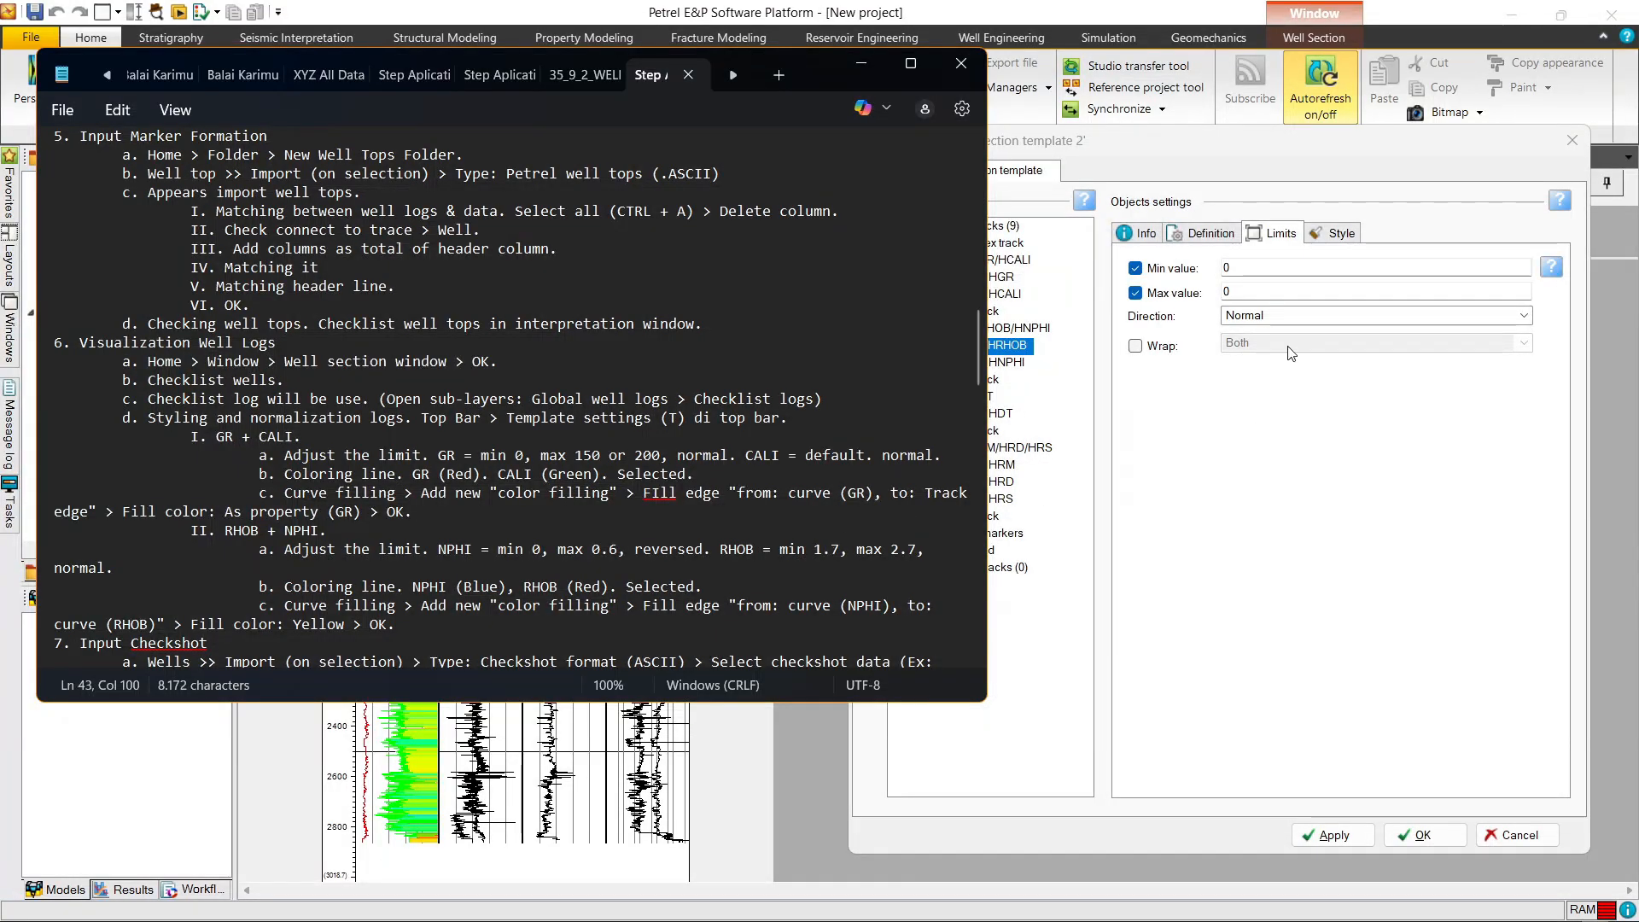
Step: Back in Petrel, limit the HRHOB curve to a minimum of 1.7 and a maximum of 2
{"action": "left_click", "coordinate": [1268, 269]}
{"action": "type", "text": "1.7"}
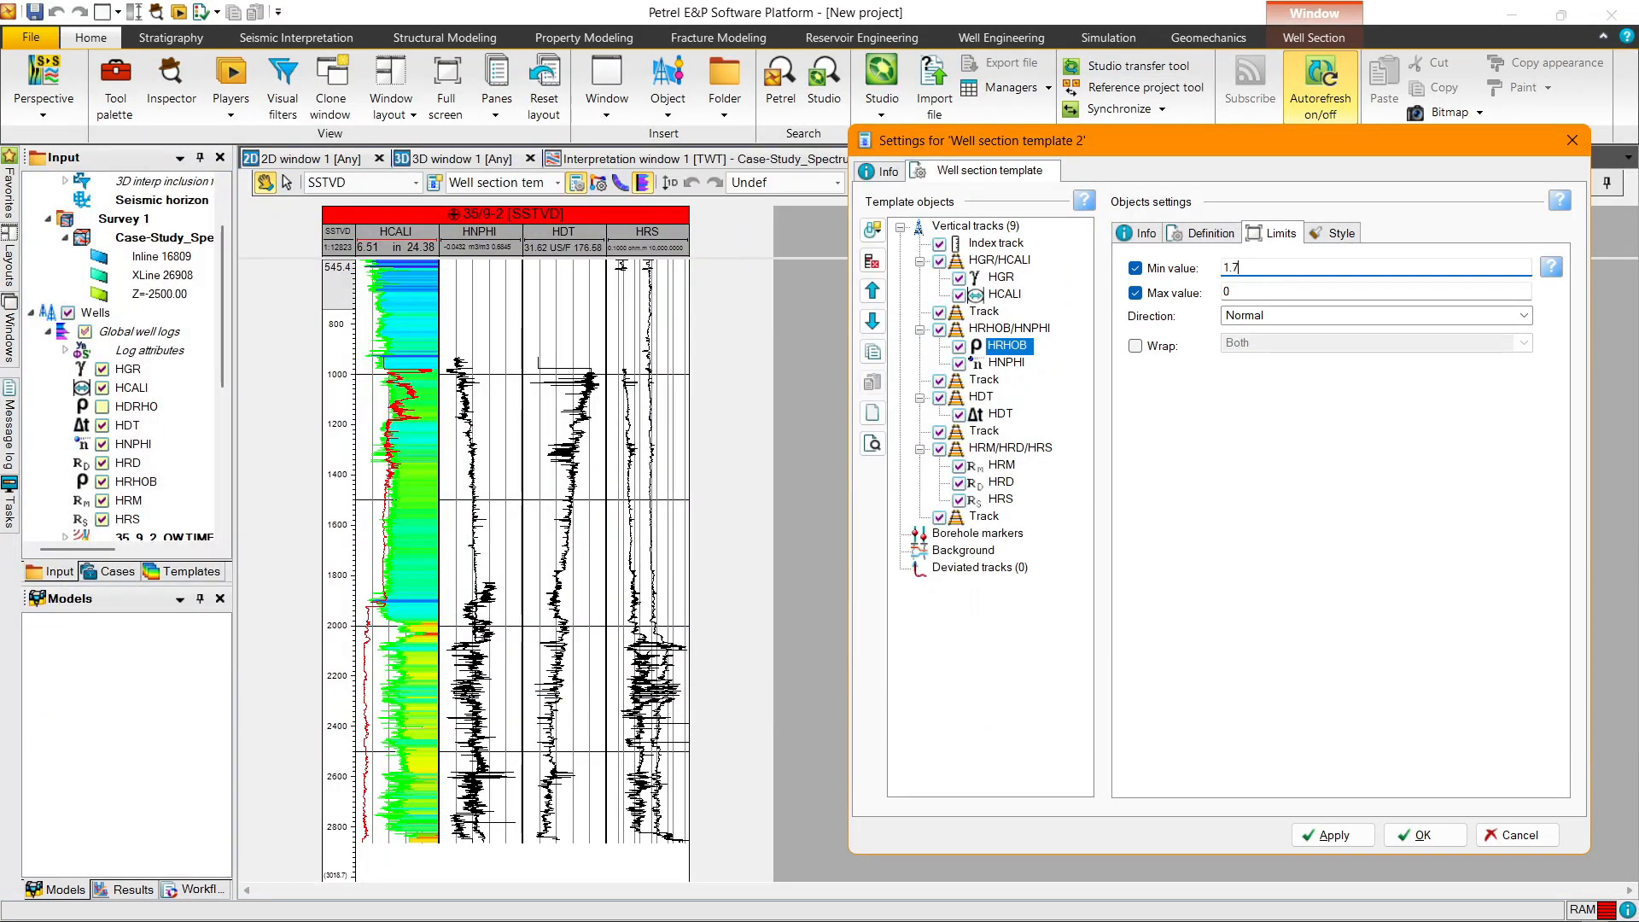
{"action": "key", "text": "Tab"}
{"action": "type", "text": "2"}
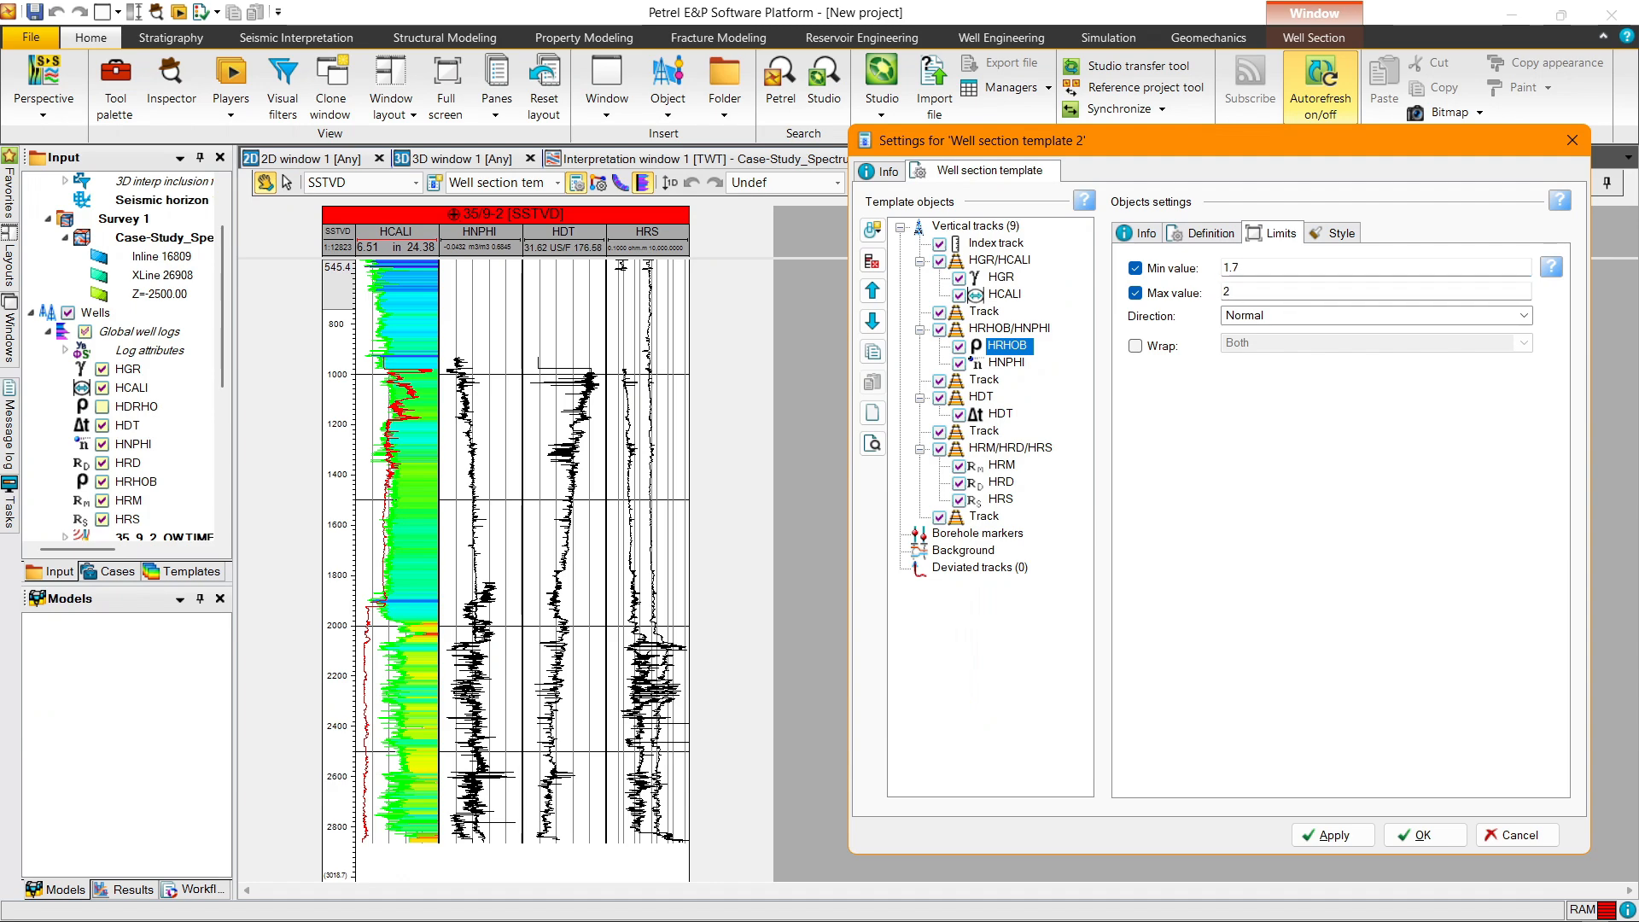
Step: Set the HRHOB curve's line color to Selected with orange
{"action": "left_click", "coordinate": [1334, 233]}
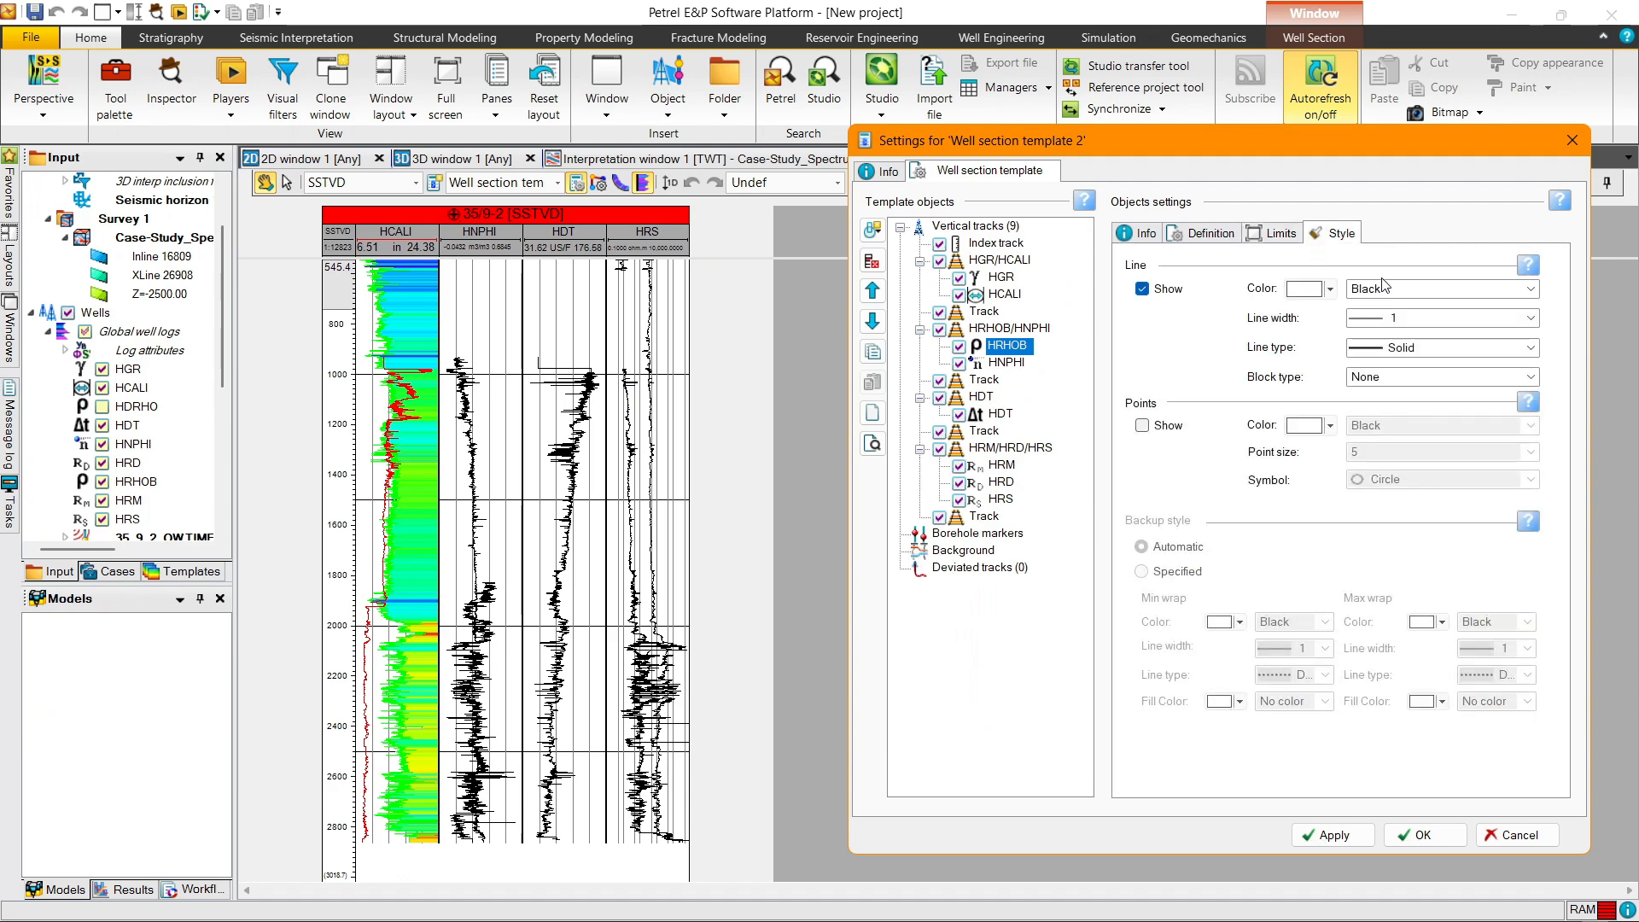
{"action": "left_click", "coordinate": [1385, 288]}
{"action": "left_click", "coordinate": [1390, 339]}
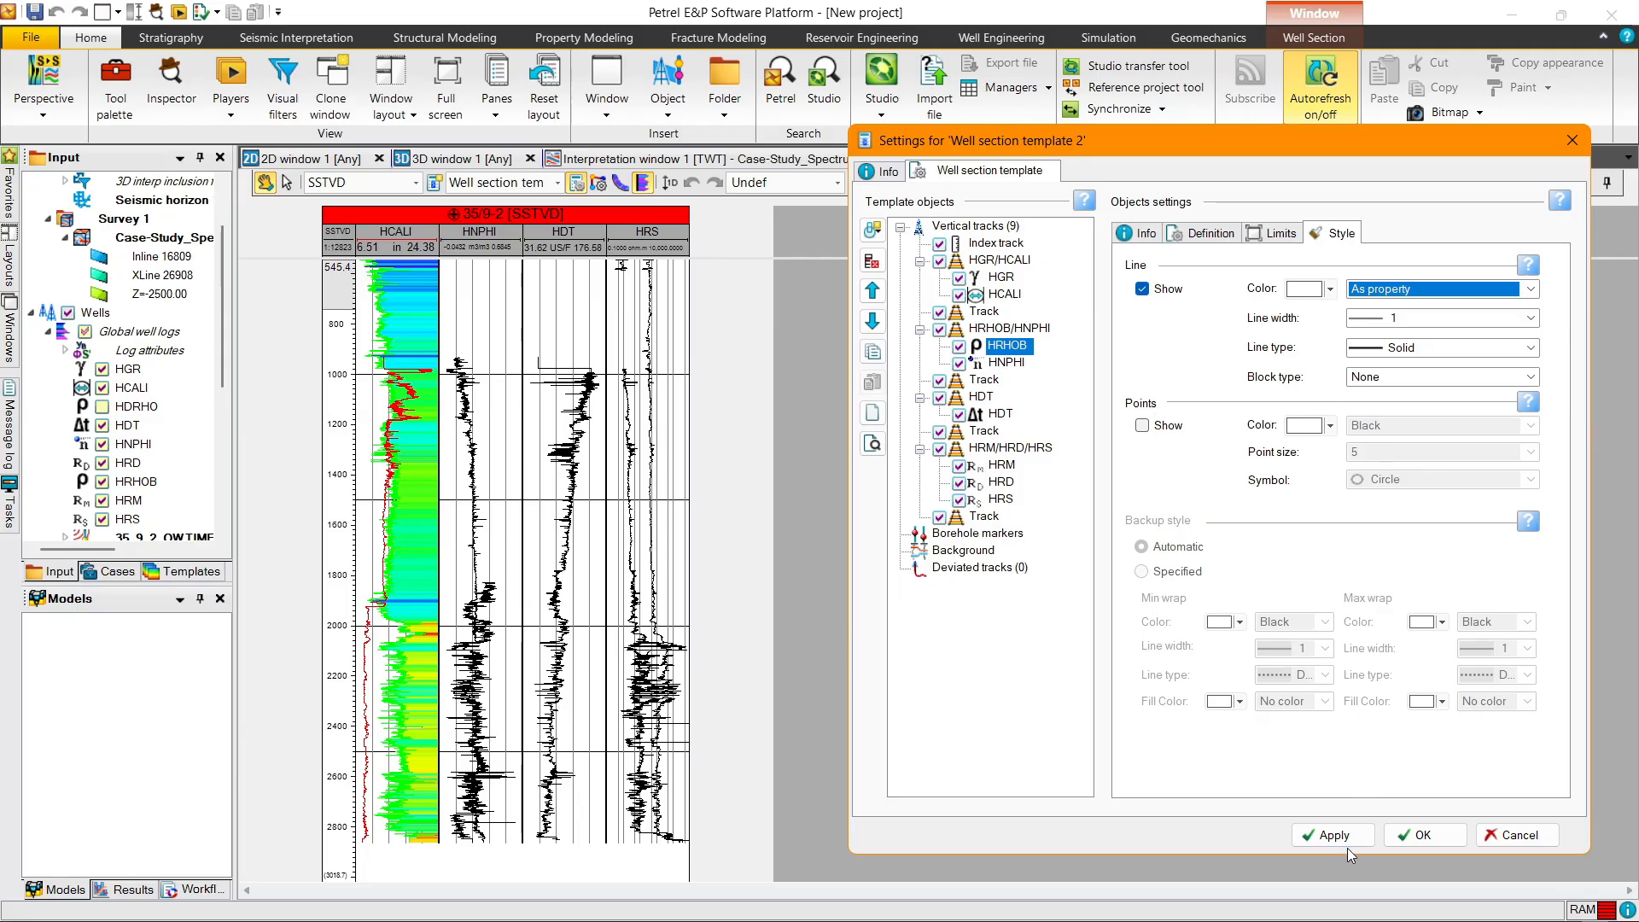
{"action": "left_click", "coordinate": [1341, 291]}
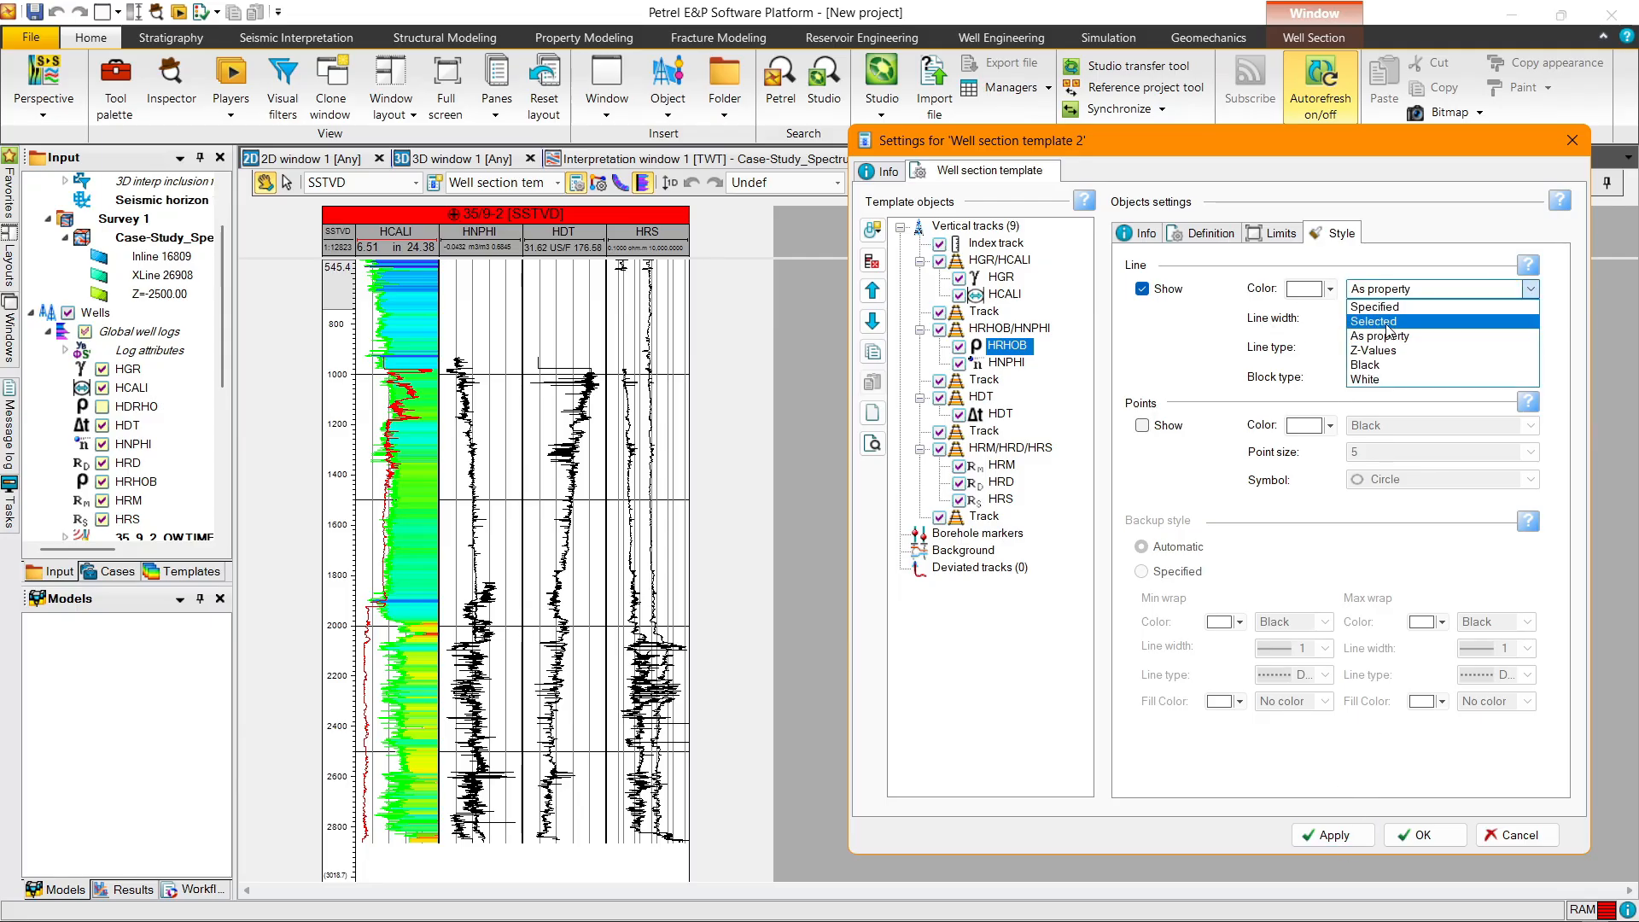
{"action": "left_click", "coordinate": [1334, 356]}
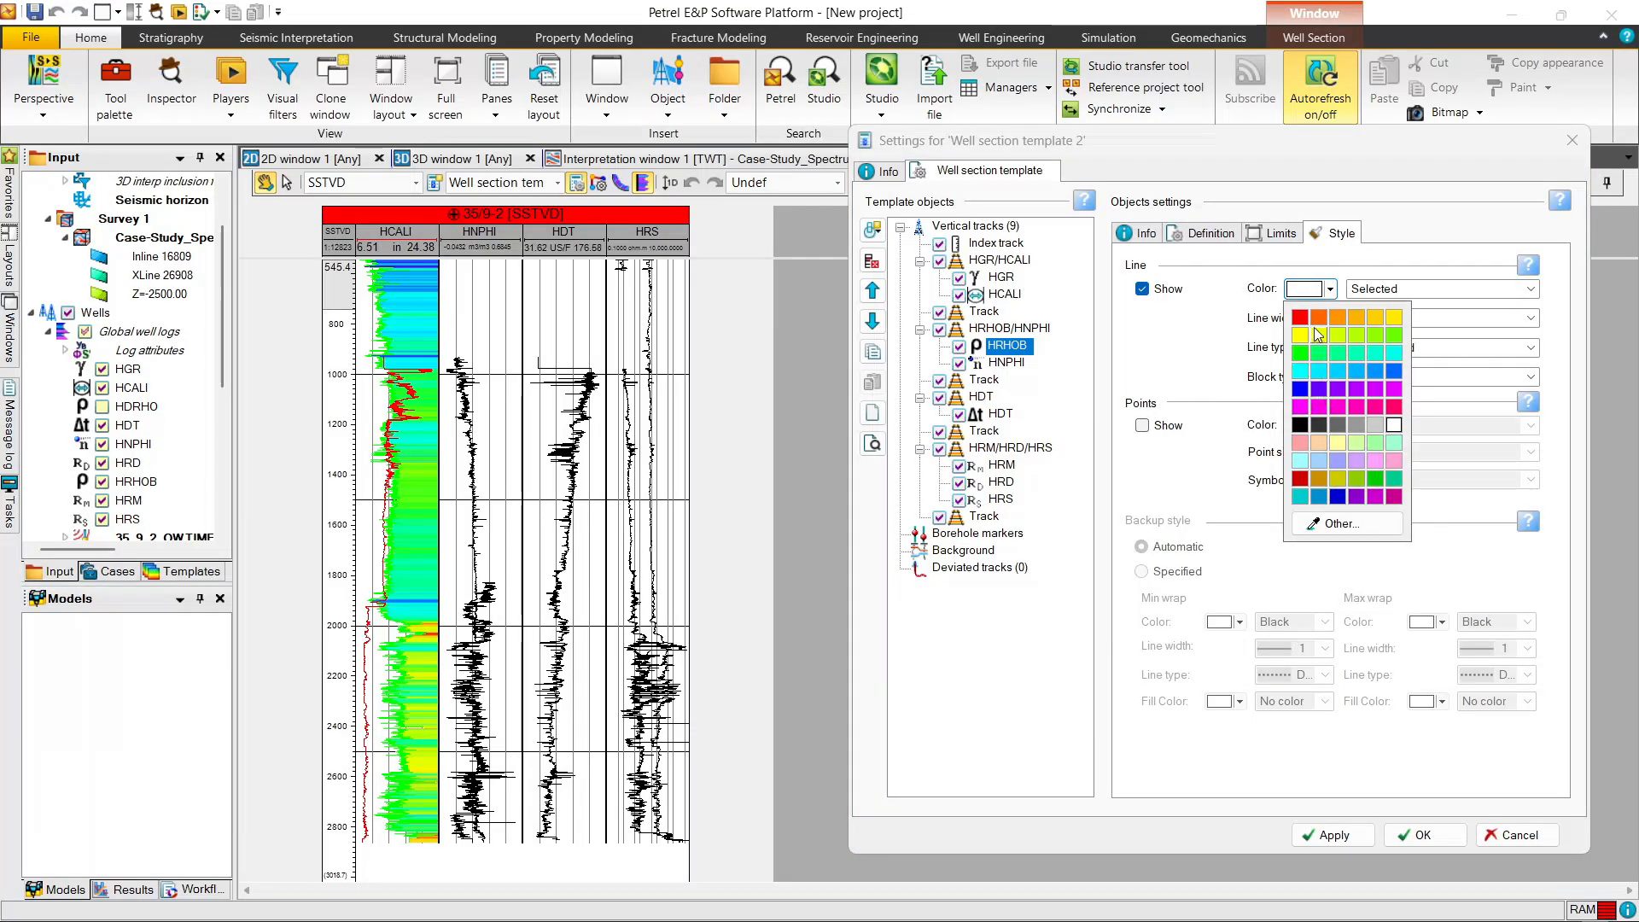
{"action": "left_click", "coordinate": [1318, 318]}
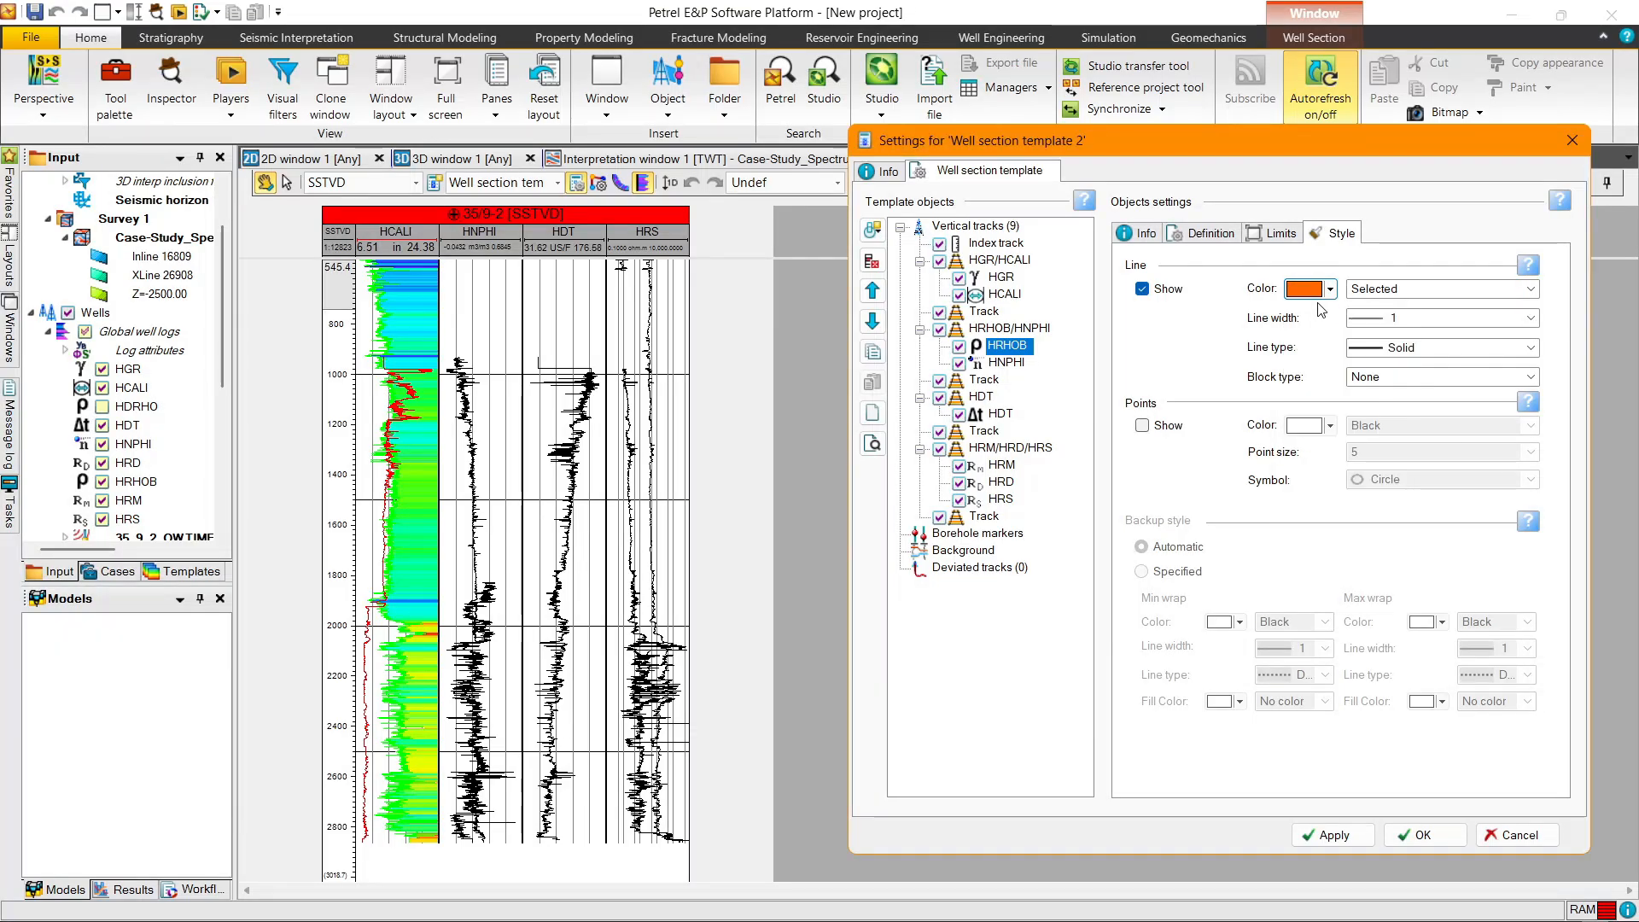
Step: Limit the HNPHI curve to a minimum of 0 and a maximum of 0.6 with Reverse direction, checking the workflow notes
{"action": "left_click", "coordinate": [1016, 362]}
{"action": "left_click", "coordinate": [1274, 233]}
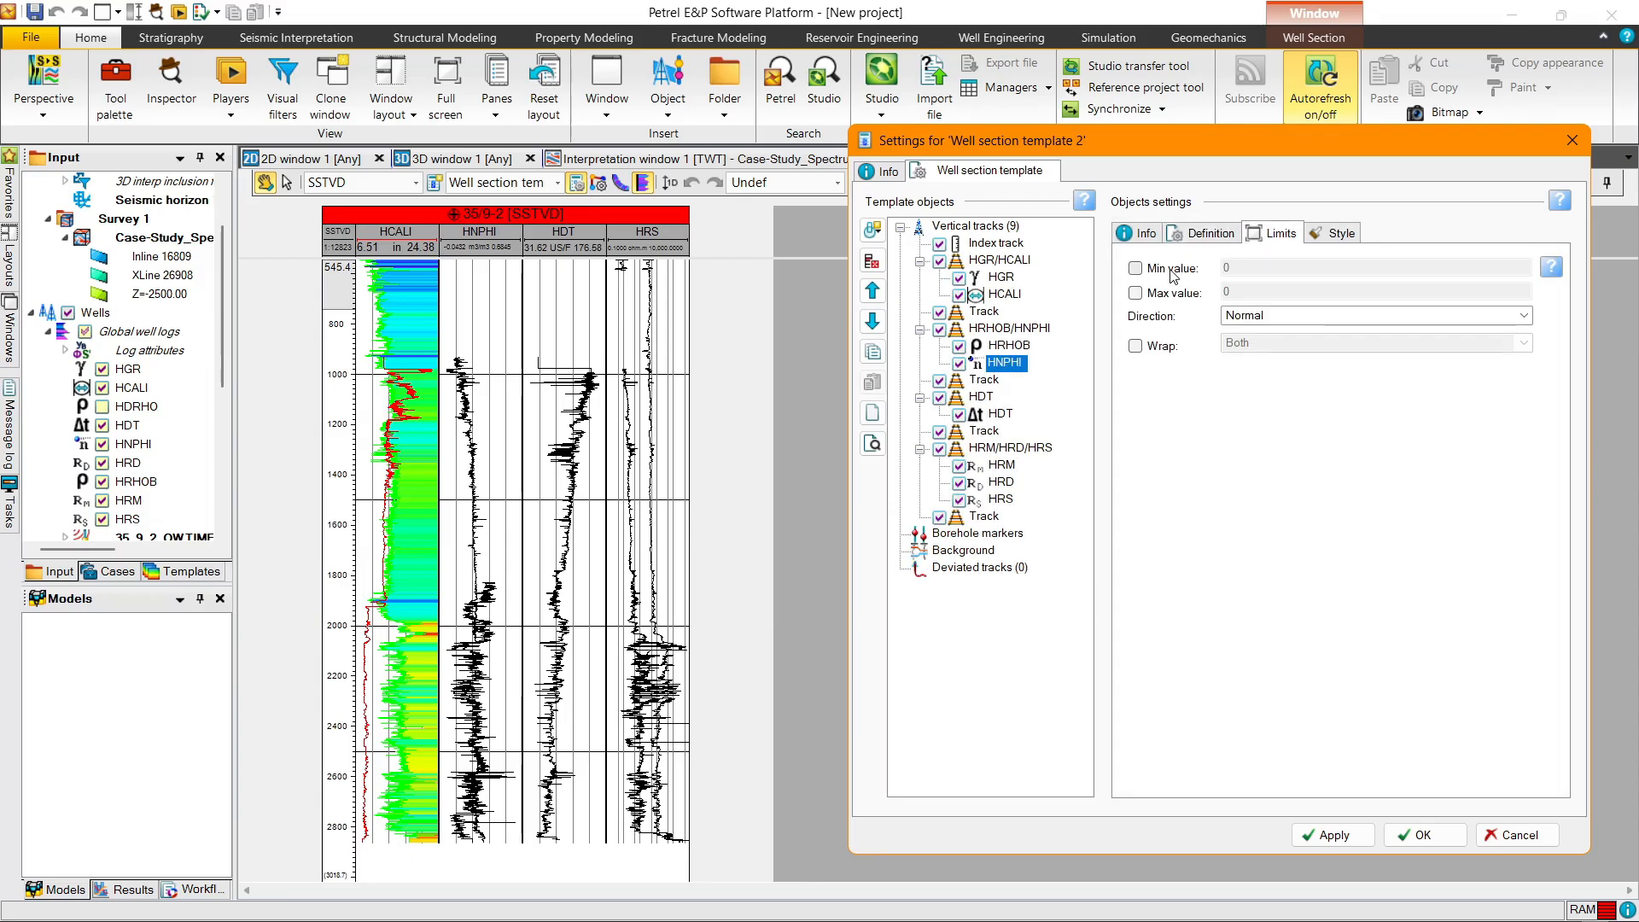
{"action": "left_click", "coordinate": [1177, 268]}
{"action": "left_click", "coordinate": [1183, 293]}
{"action": "key", "text": "alt+Tab"}
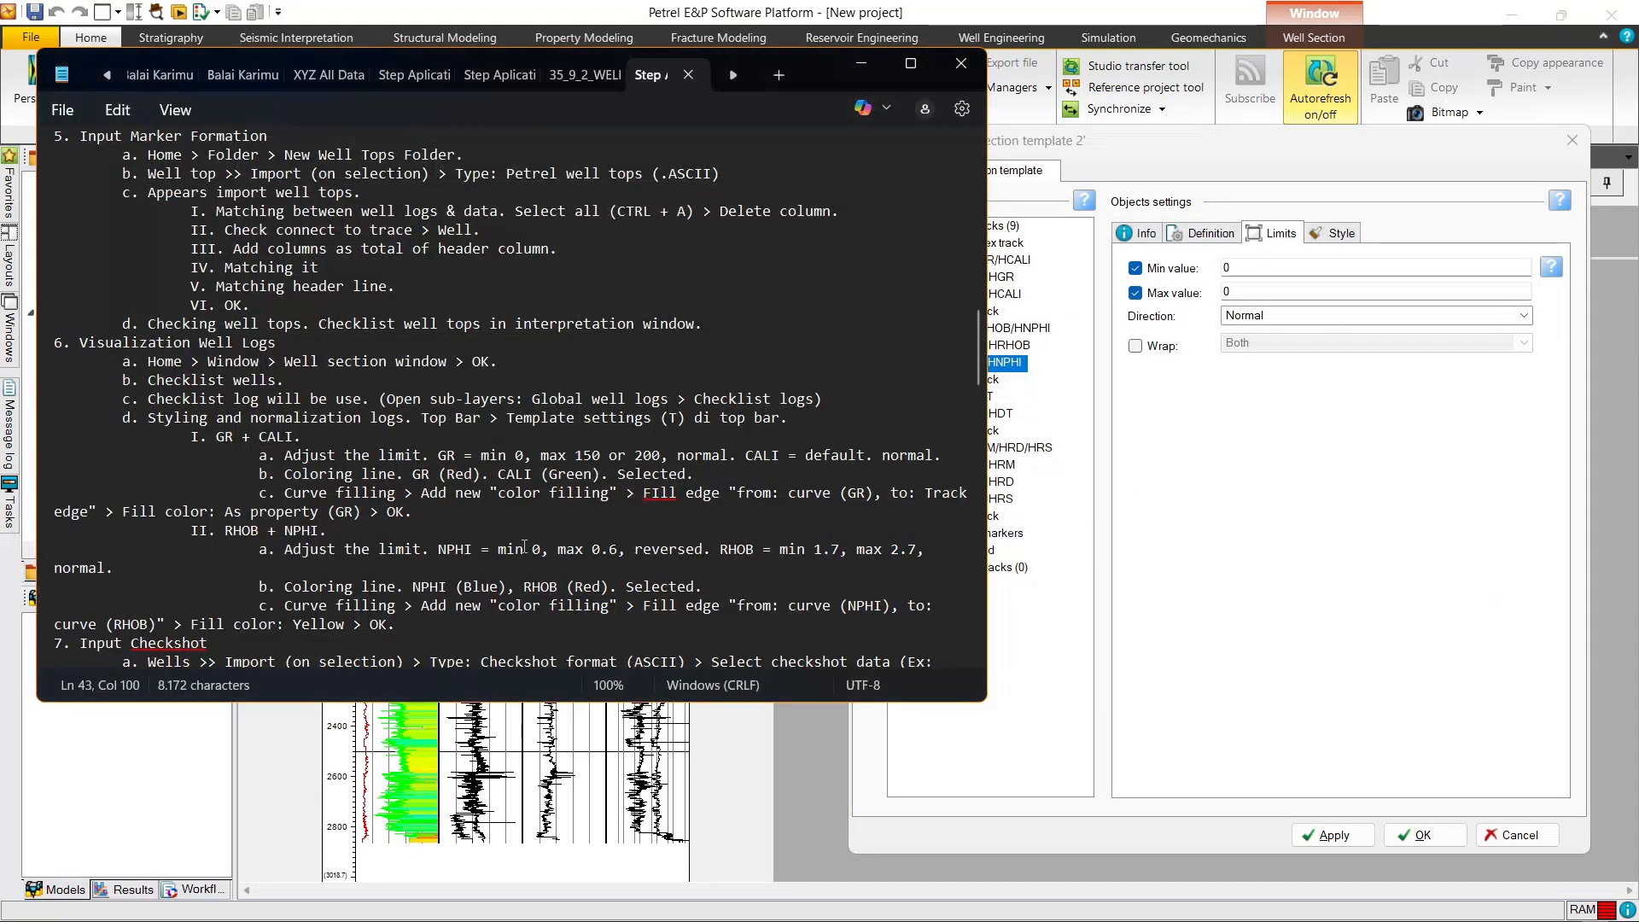
{"action": "key", "text": "alt+Tab"}
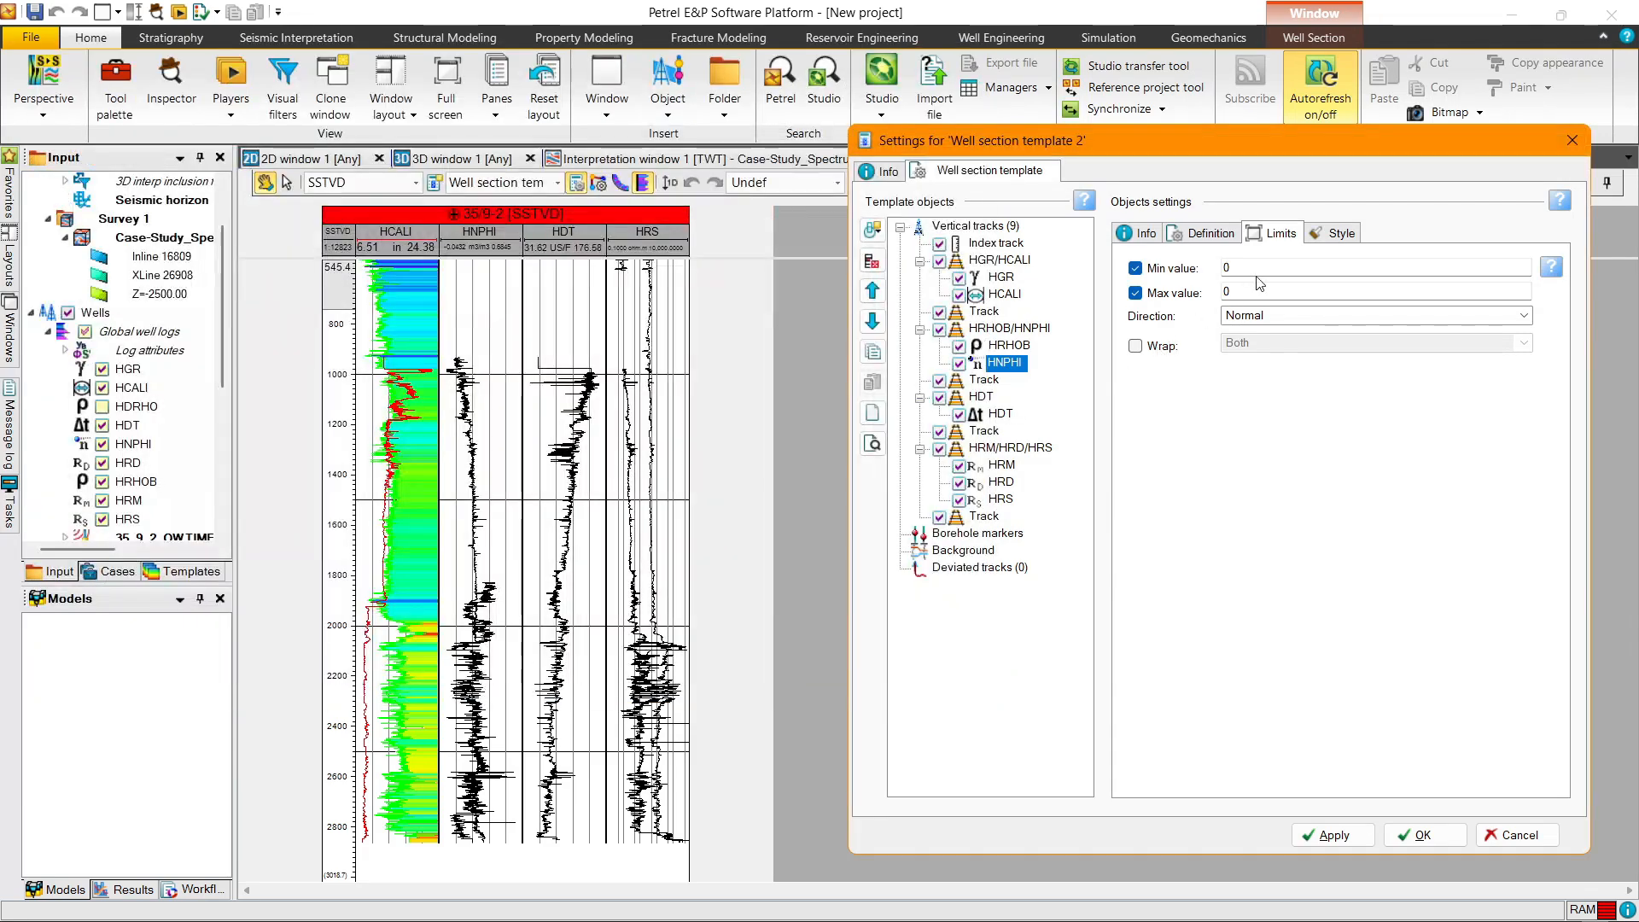
{"action": "left_click", "coordinate": [1258, 292]}
{"action": "type", "text": ".6"}
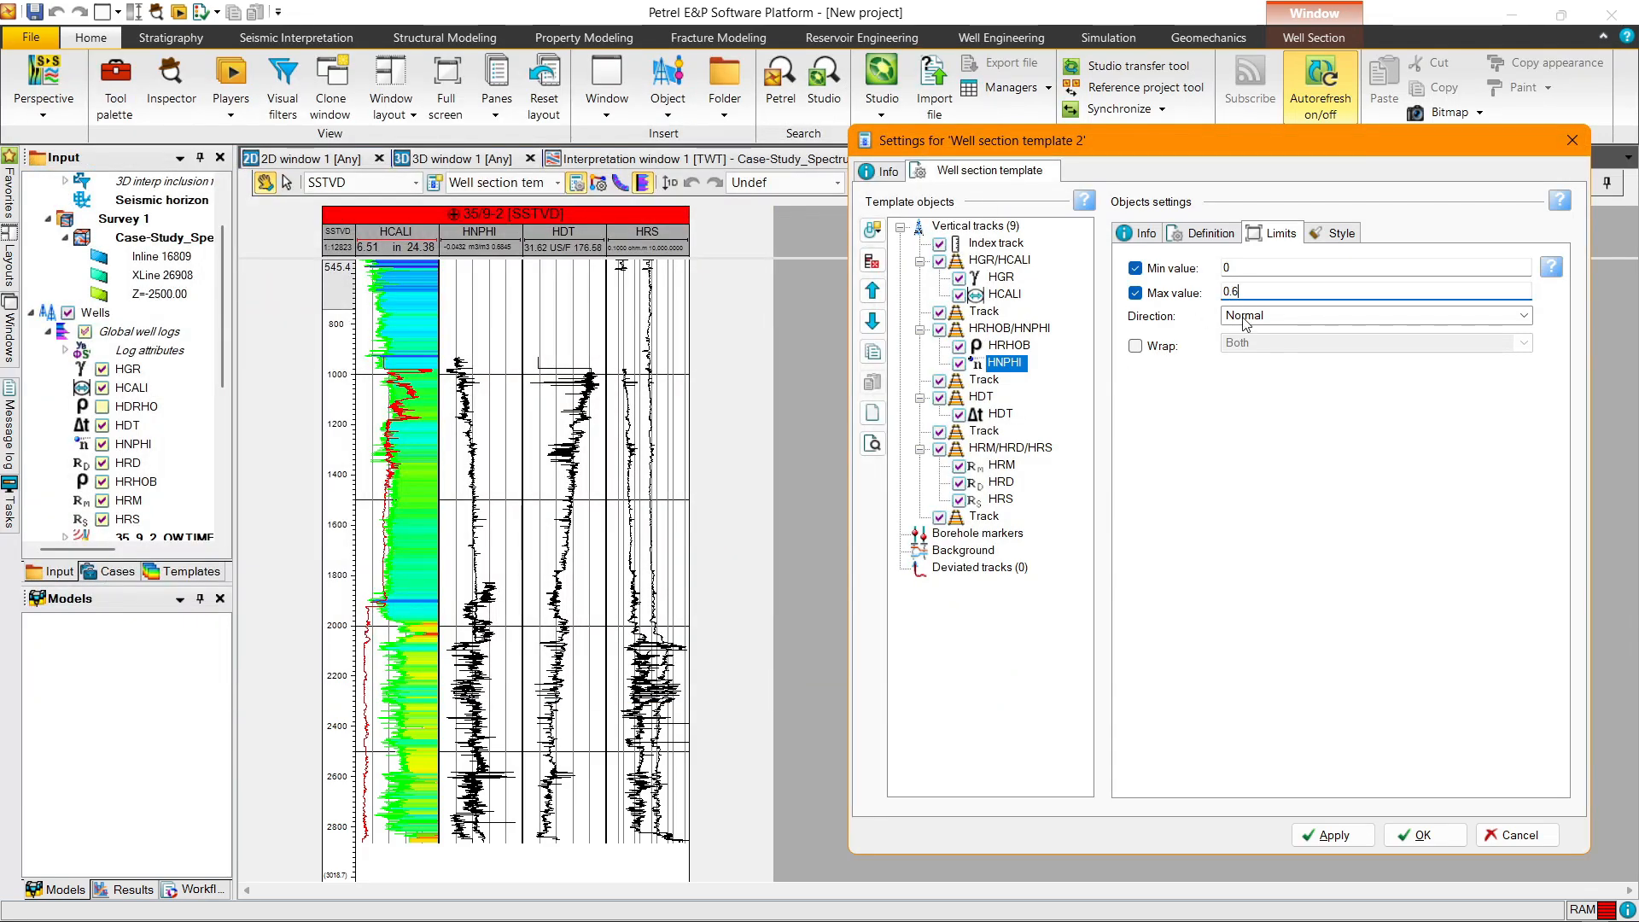
{"action": "left_click", "coordinate": [1246, 315]}
{"action": "left_click", "coordinate": [1248, 349]}
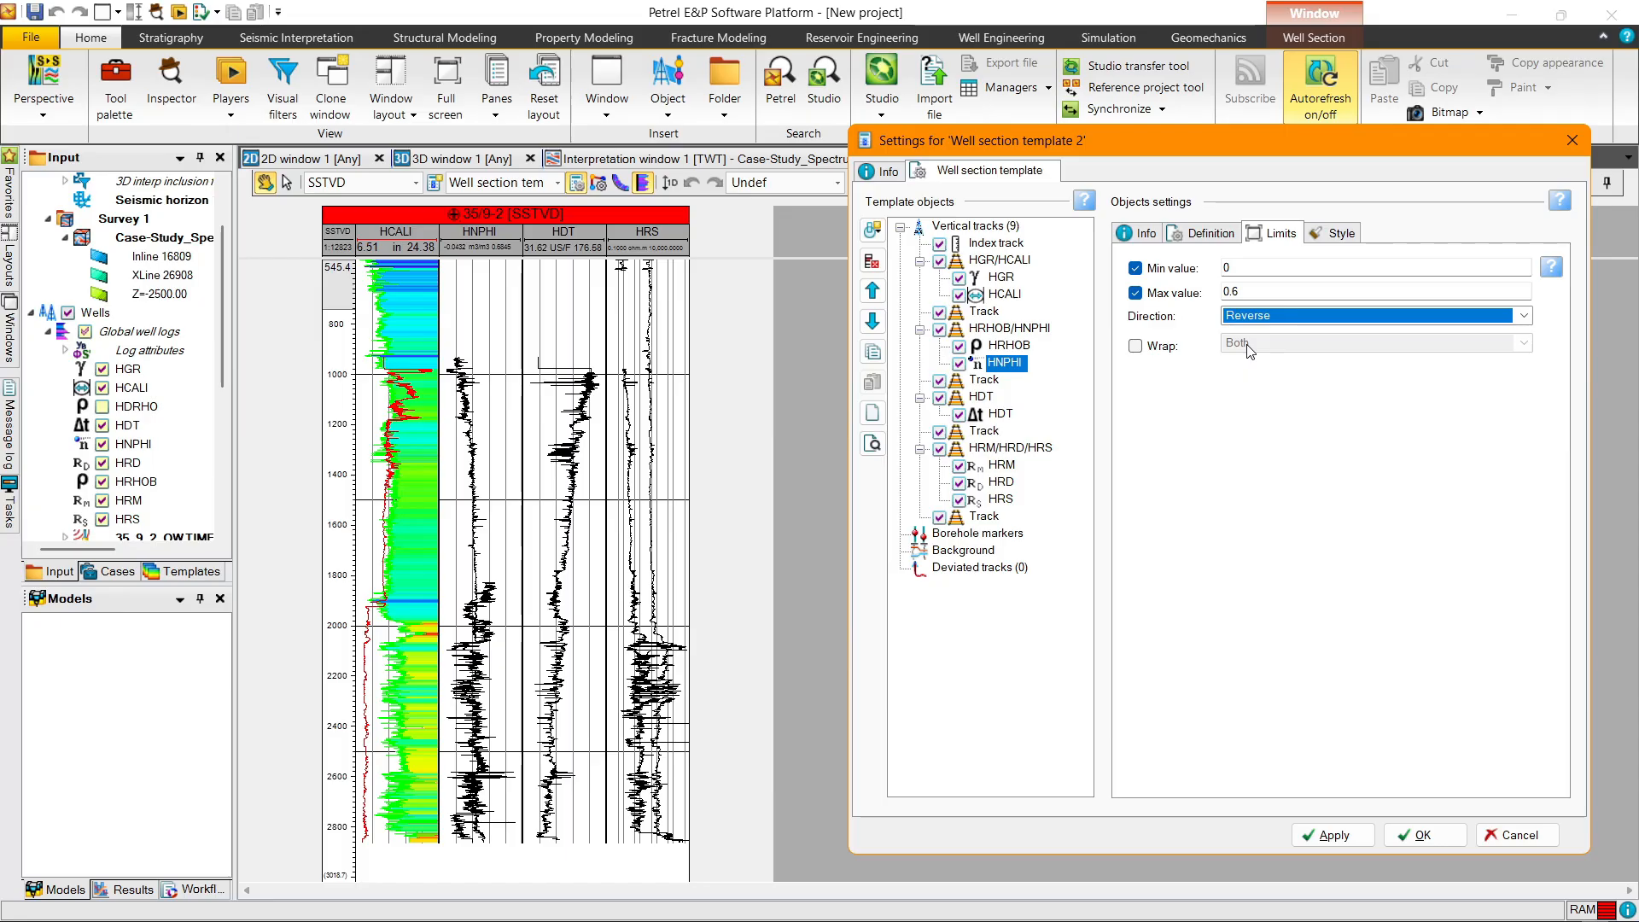
Step: Set the HNPHI curve's line color to Selected with blue
{"action": "left_click", "coordinate": [1317, 235]}
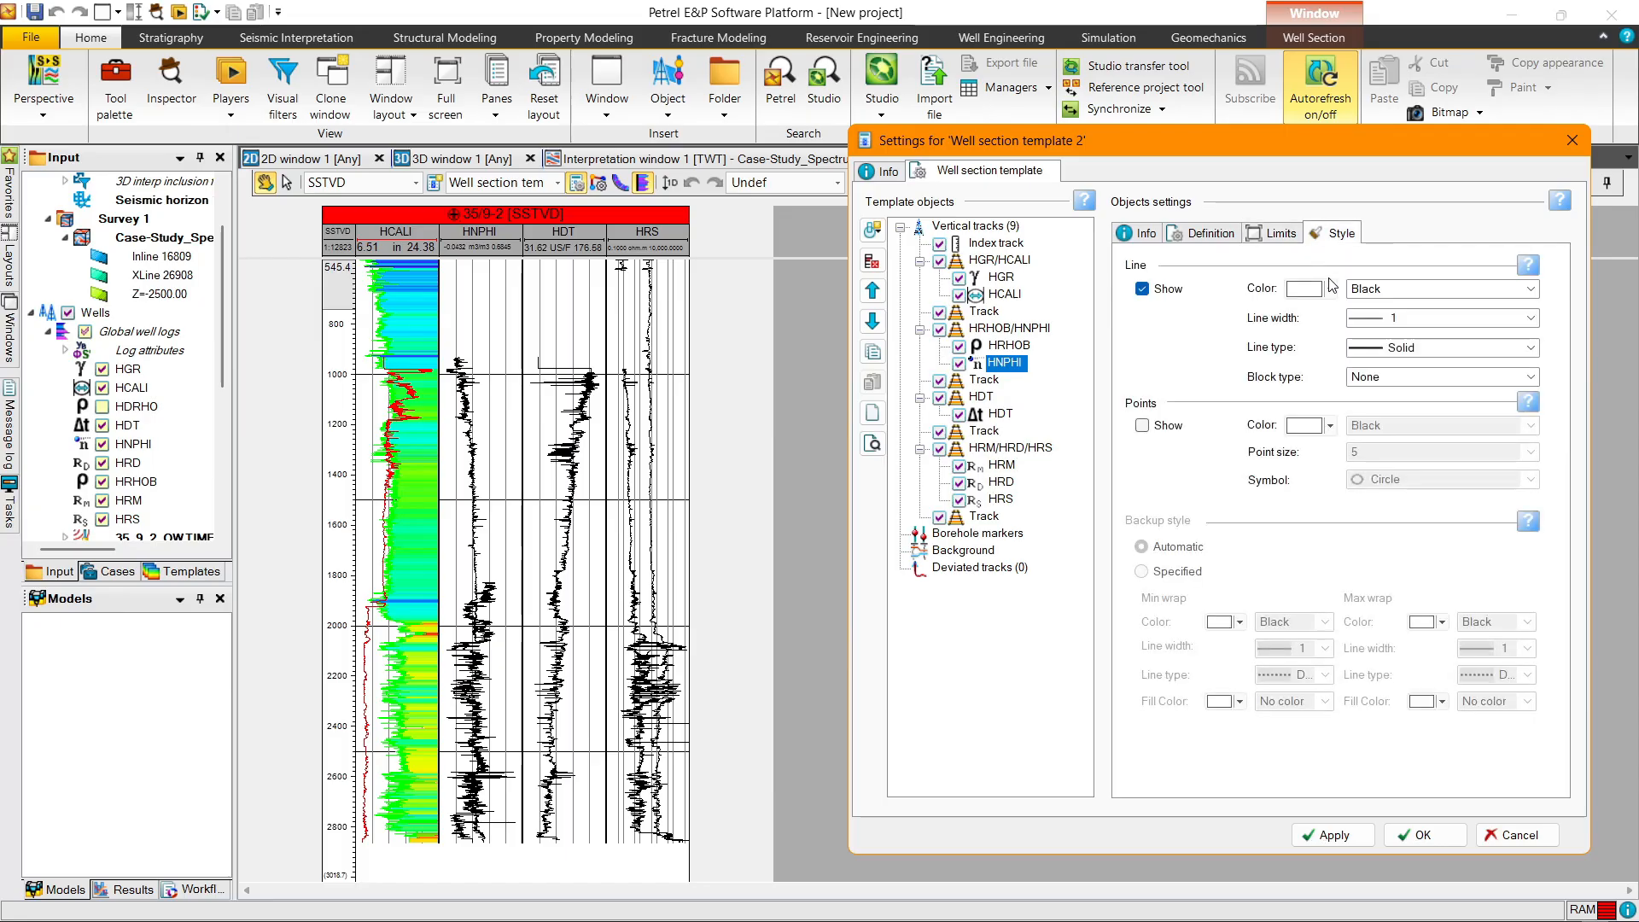
{"action": "left_click", "coordinate": [1368, 295]}
{"action": "left_click", "coordinate": [1371, 318]}
{"action": "left_click", "coordinate": [1311, 289]}
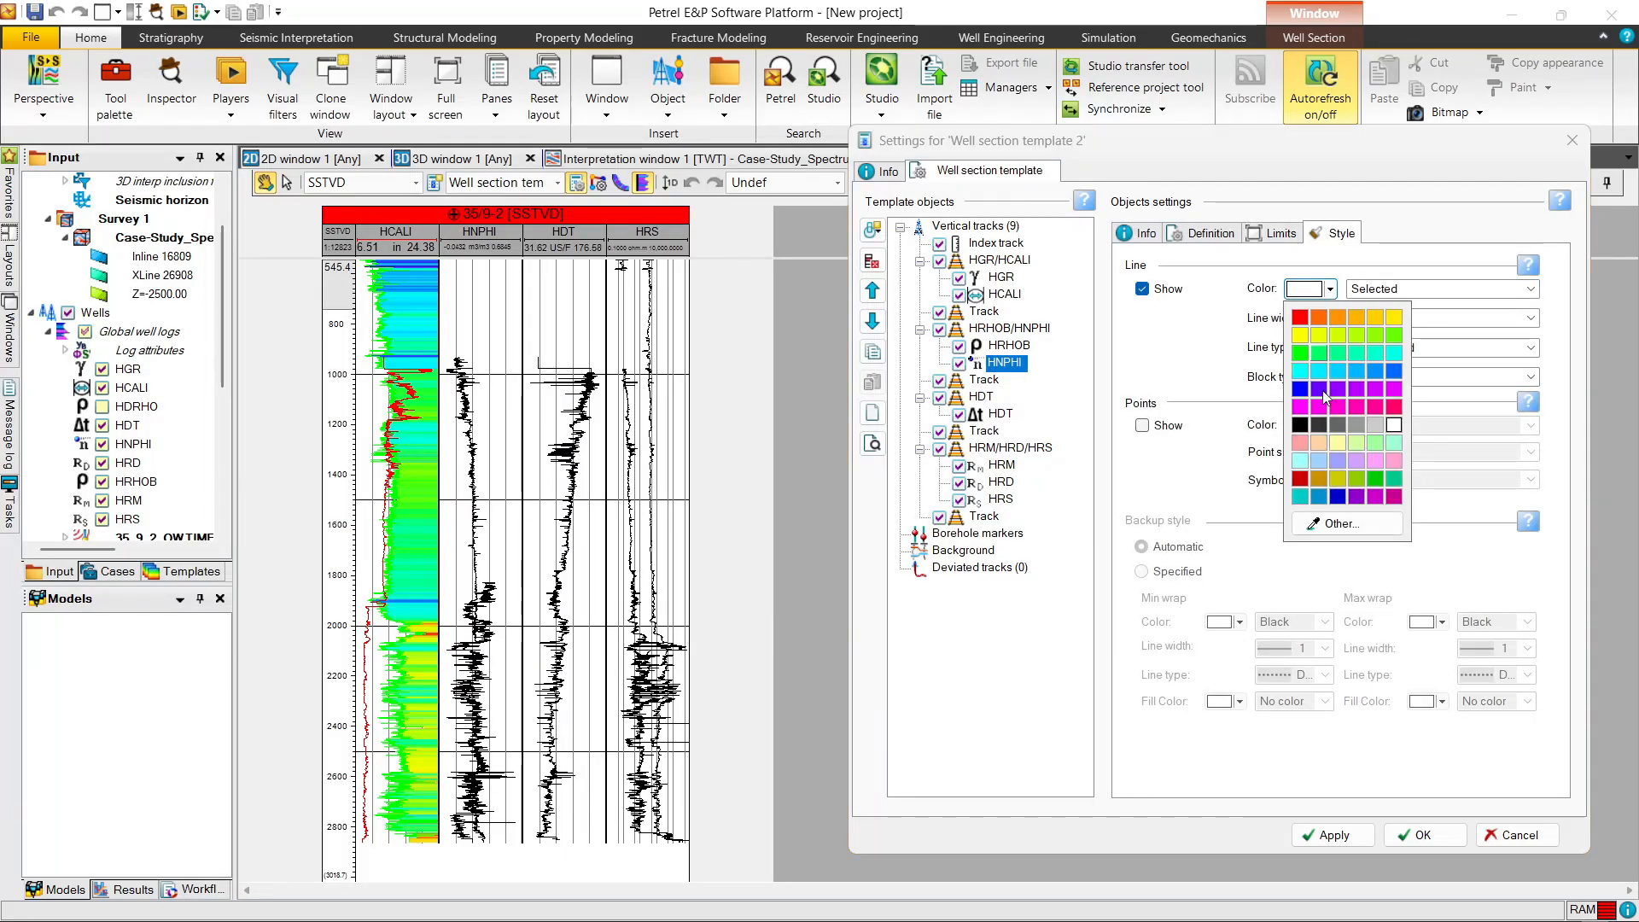
{"action": "left_click", "coordinate": [1301, 389]}
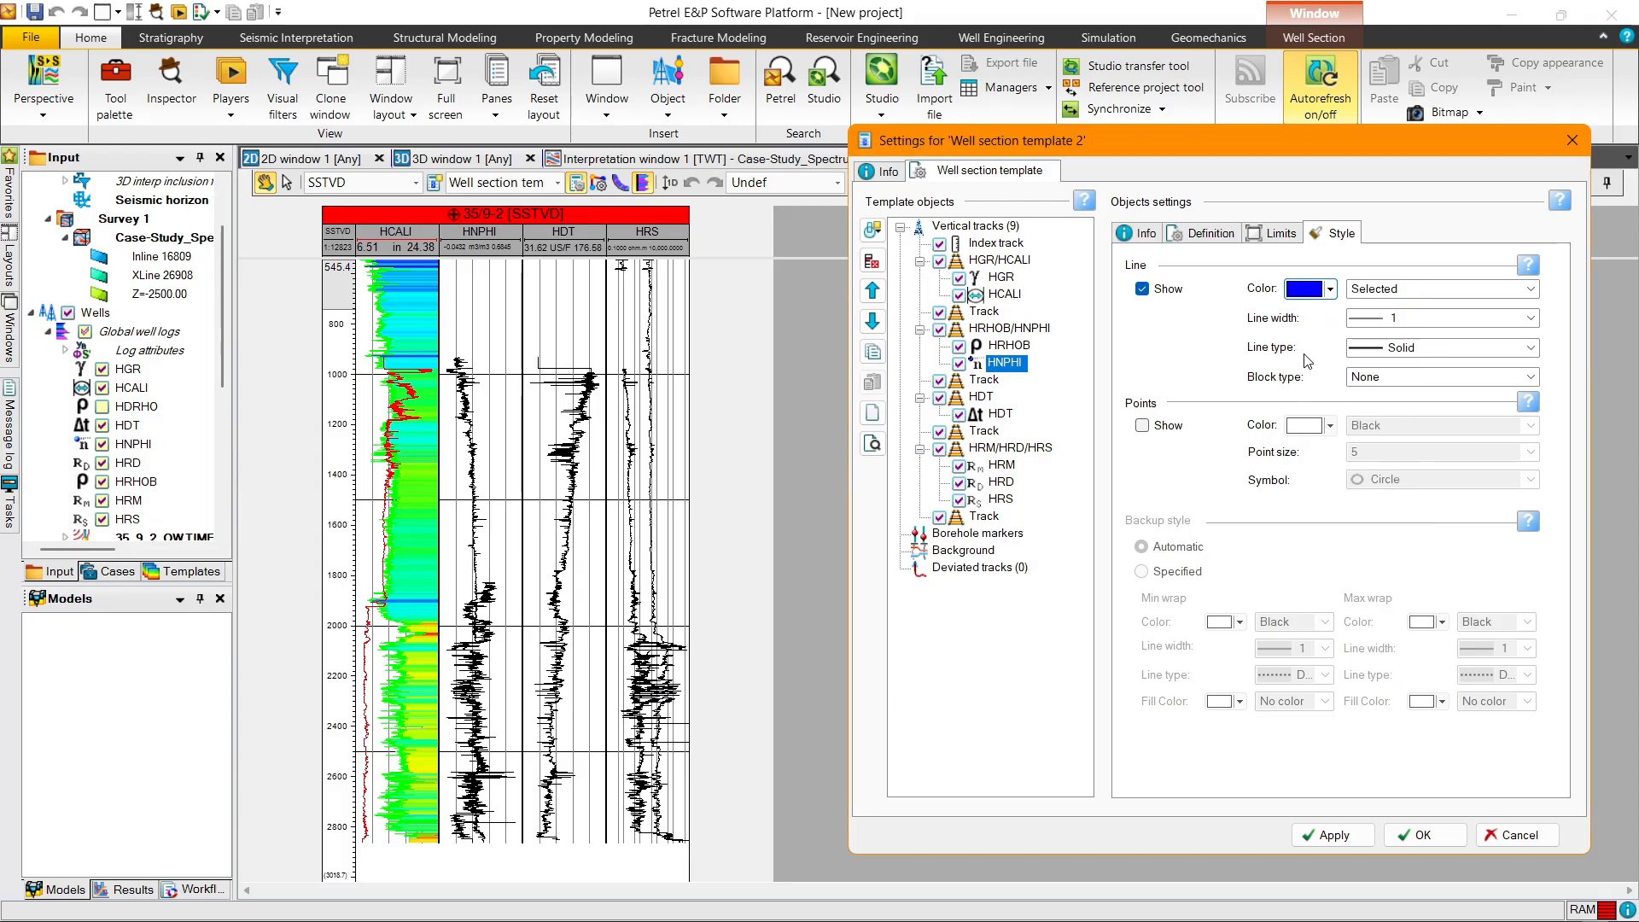
Step: Add a color fill to the HRHOB/HNPHI track between the HRHOB and HNPHI curves, with yellow as positive fill, and apply it
{"action": "left_click", "coordinate": [995, 329]}
{"action": "left_click", "coordinate": [1251, 242]}
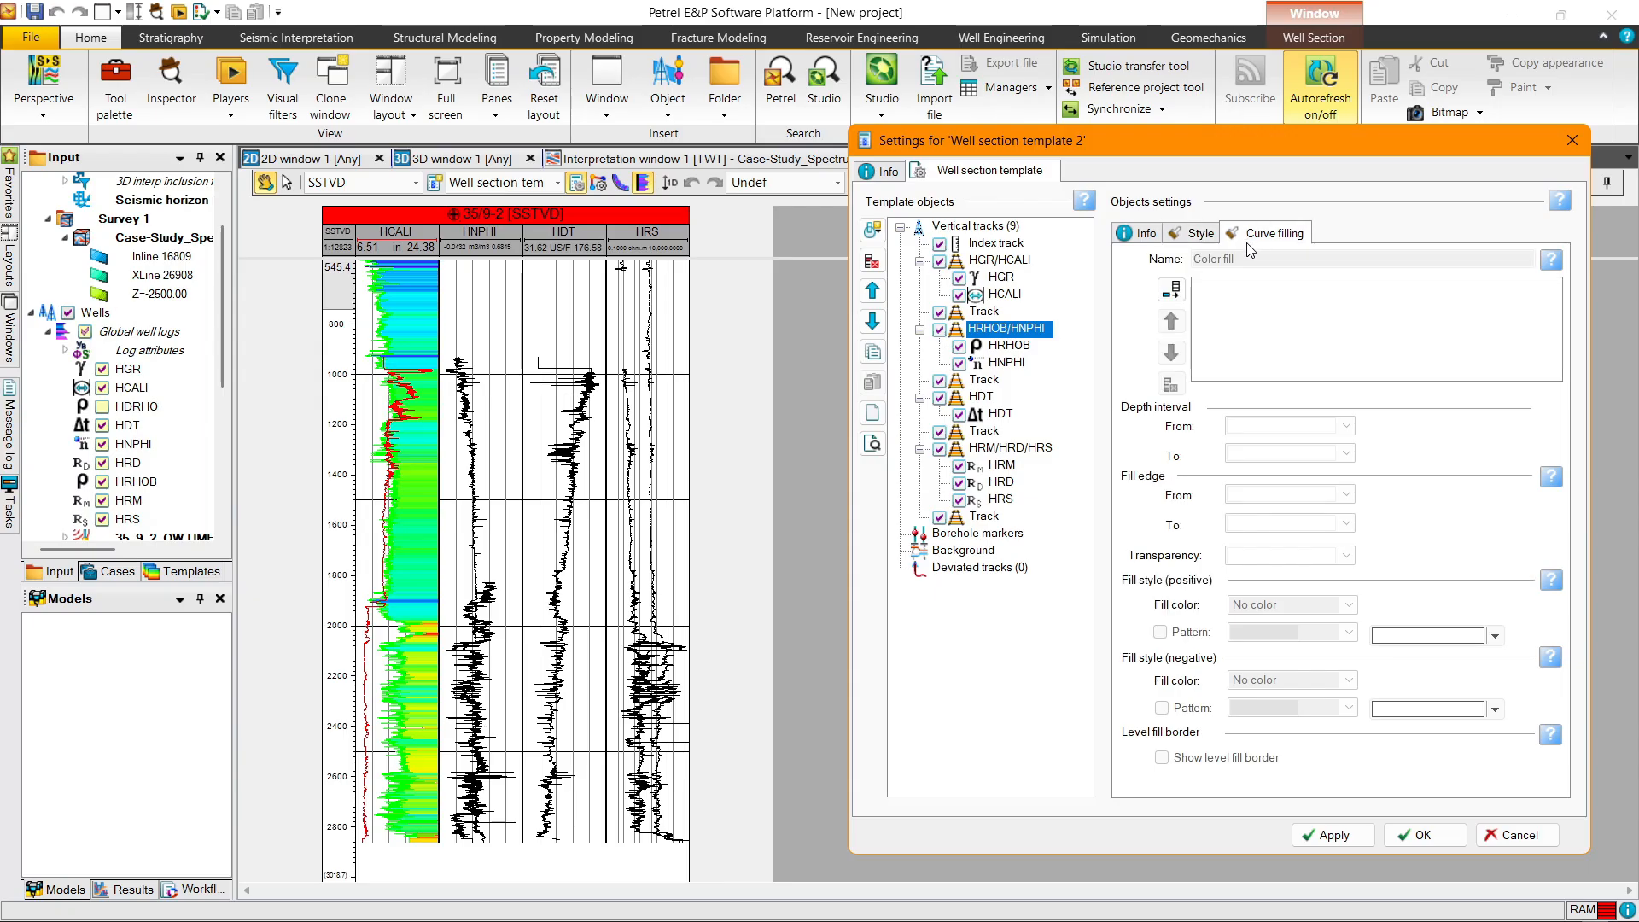
{"action": "left_click", "coordinate": [1170, 293]}
{"action": "left_click", "coordinate": [1307, 493]}
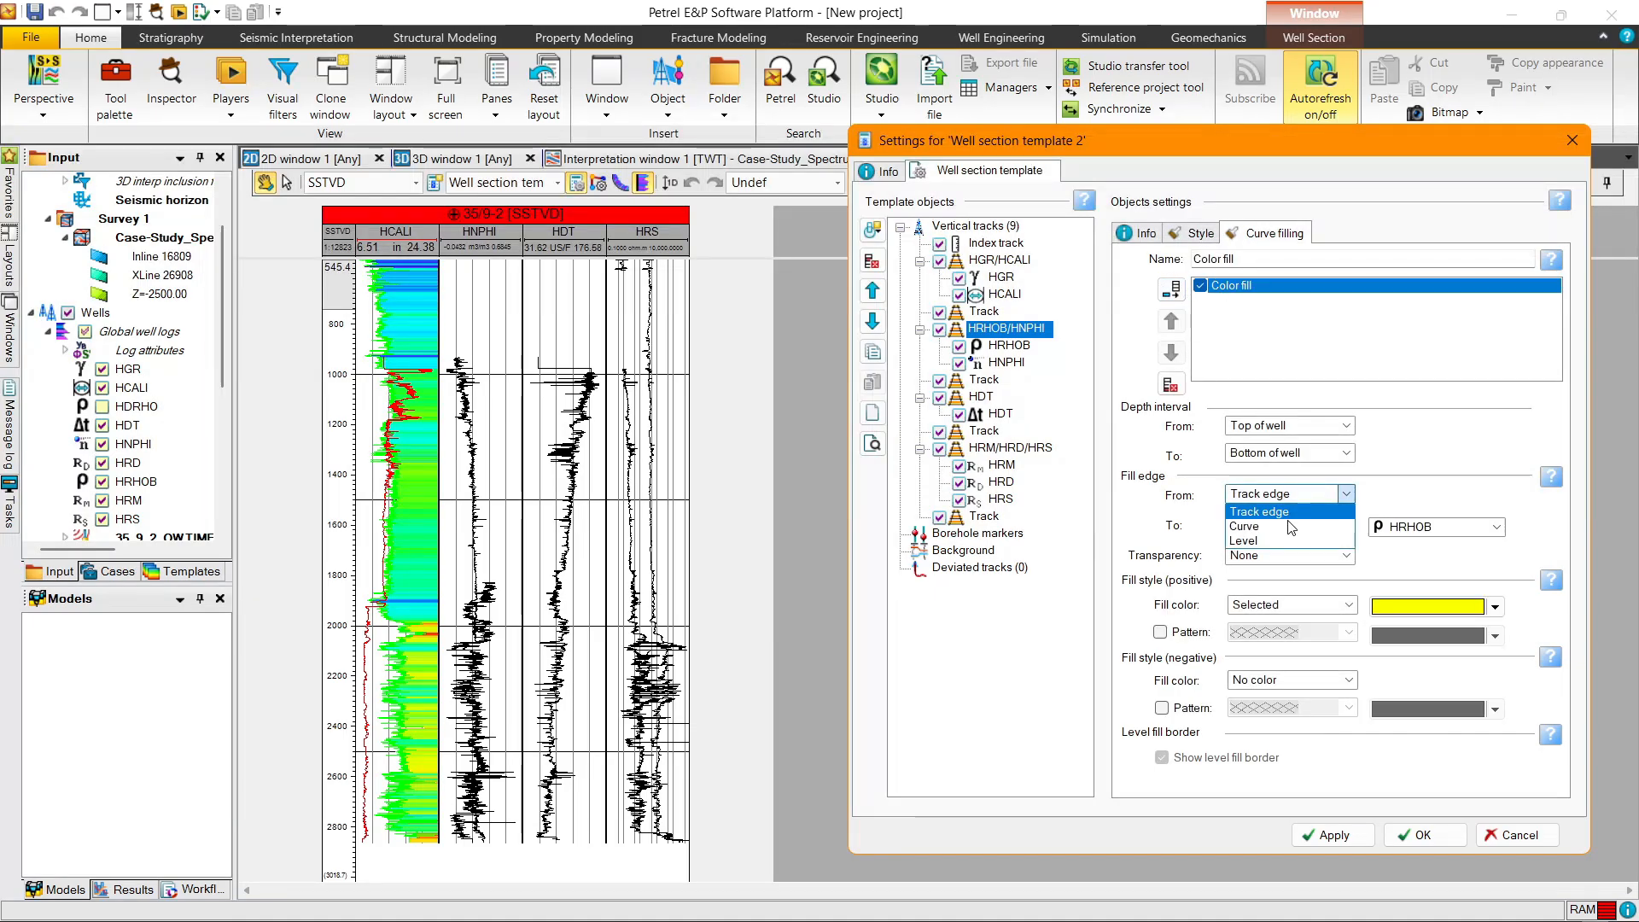
{"action": "left_click", "coordinate": [1290, 526]}
{"action": "left_click", "coordinate": [1304, 523]}
{"action": "left_click", "coordinate": [1281, 555]}
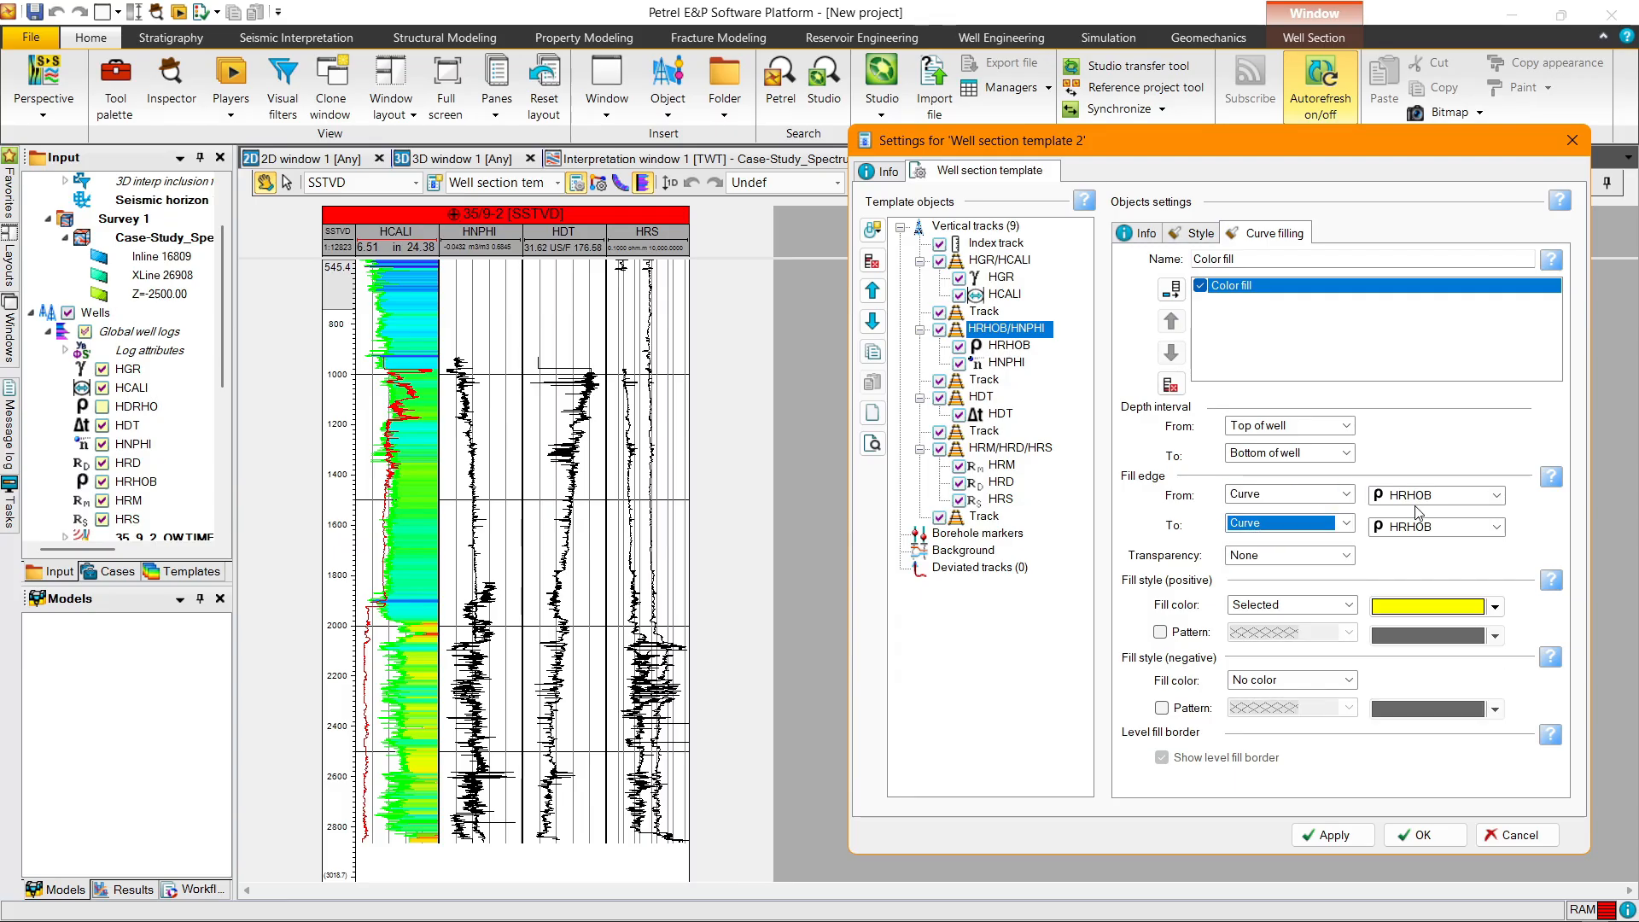
{"action": "left_click", "coordinate": [1435, 526]}
{"action": "left_click", "coordinate": [1435, 552]}
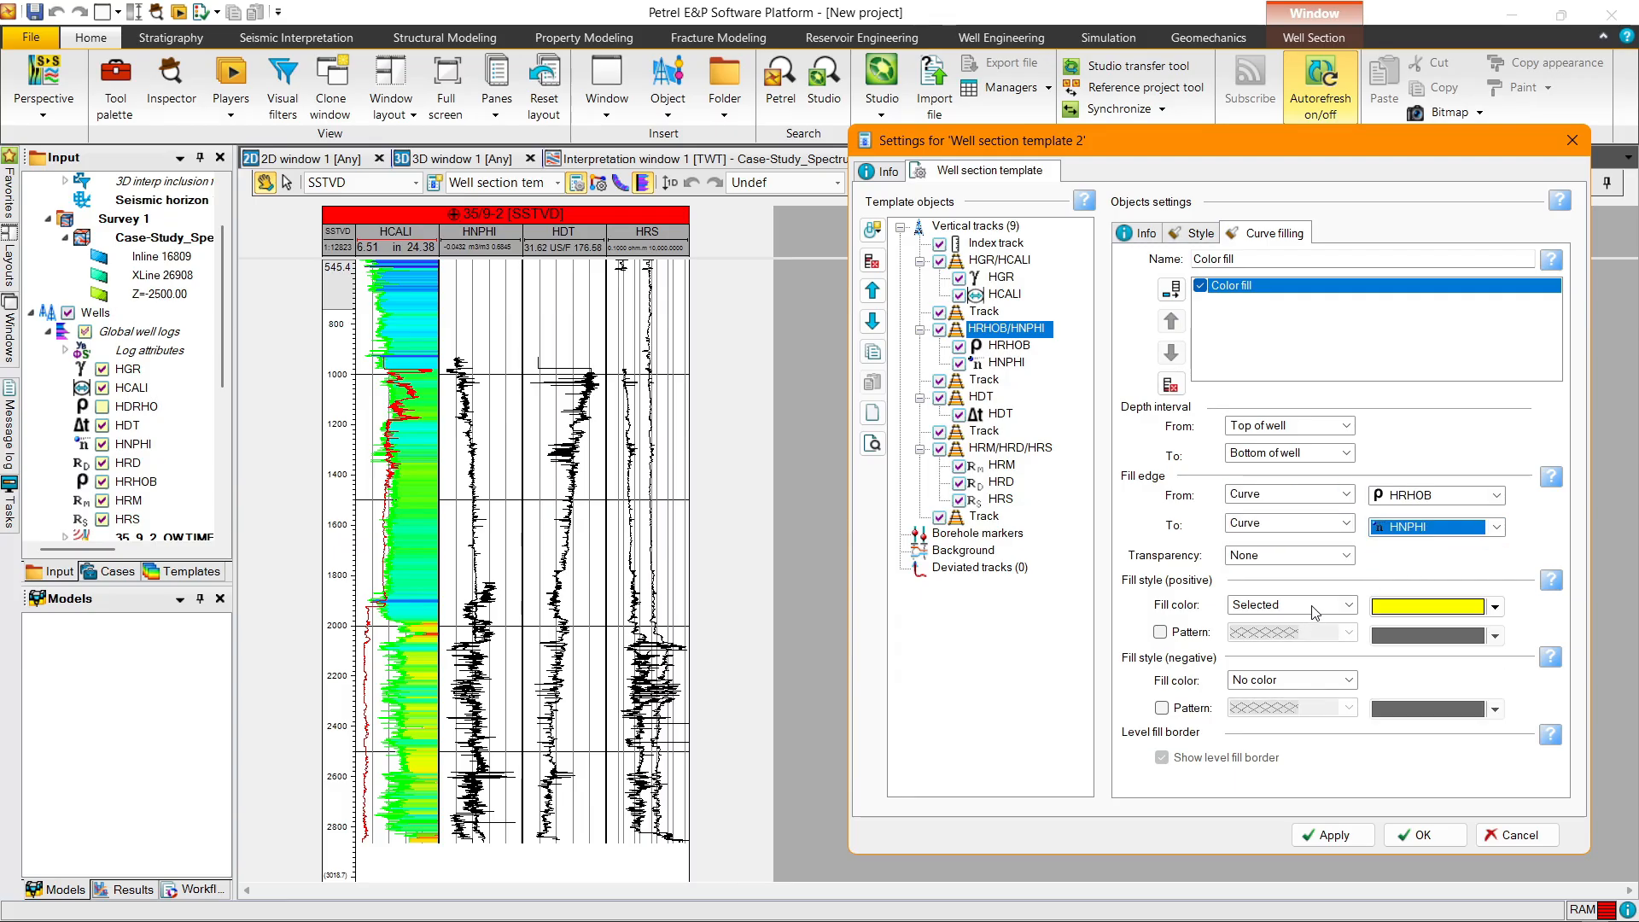
{"action": "left_click", "coordinate": [1386, 612]}
{"action": "left_click", "coordinate": [1384, 655]}
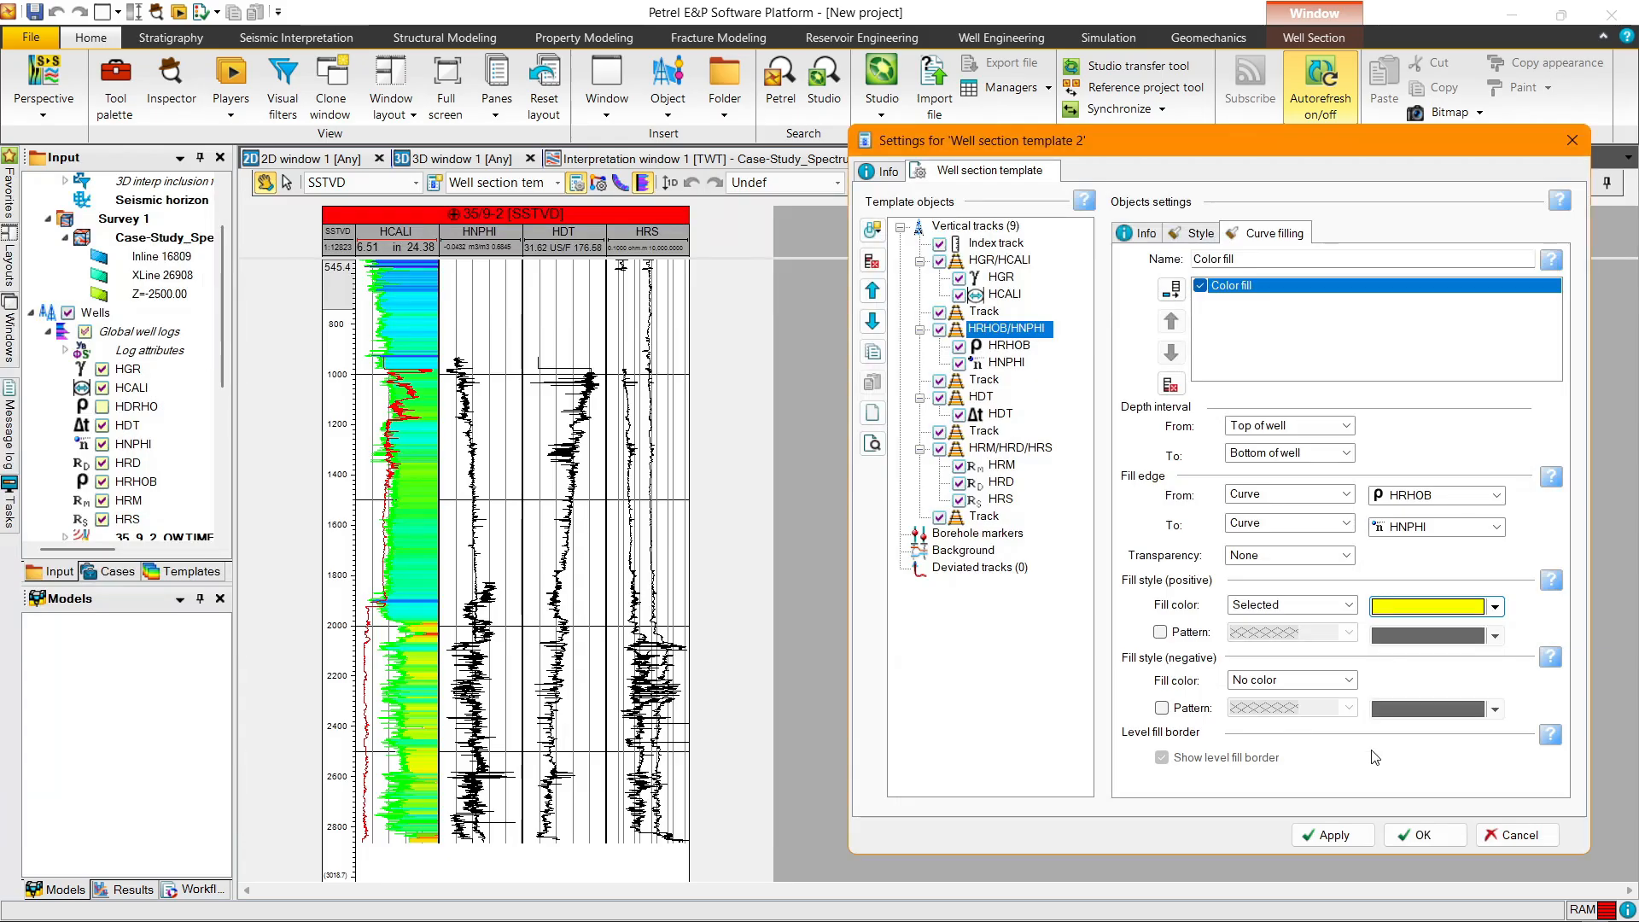
{"action": "left_click", "coordinate": [1308, 835]}
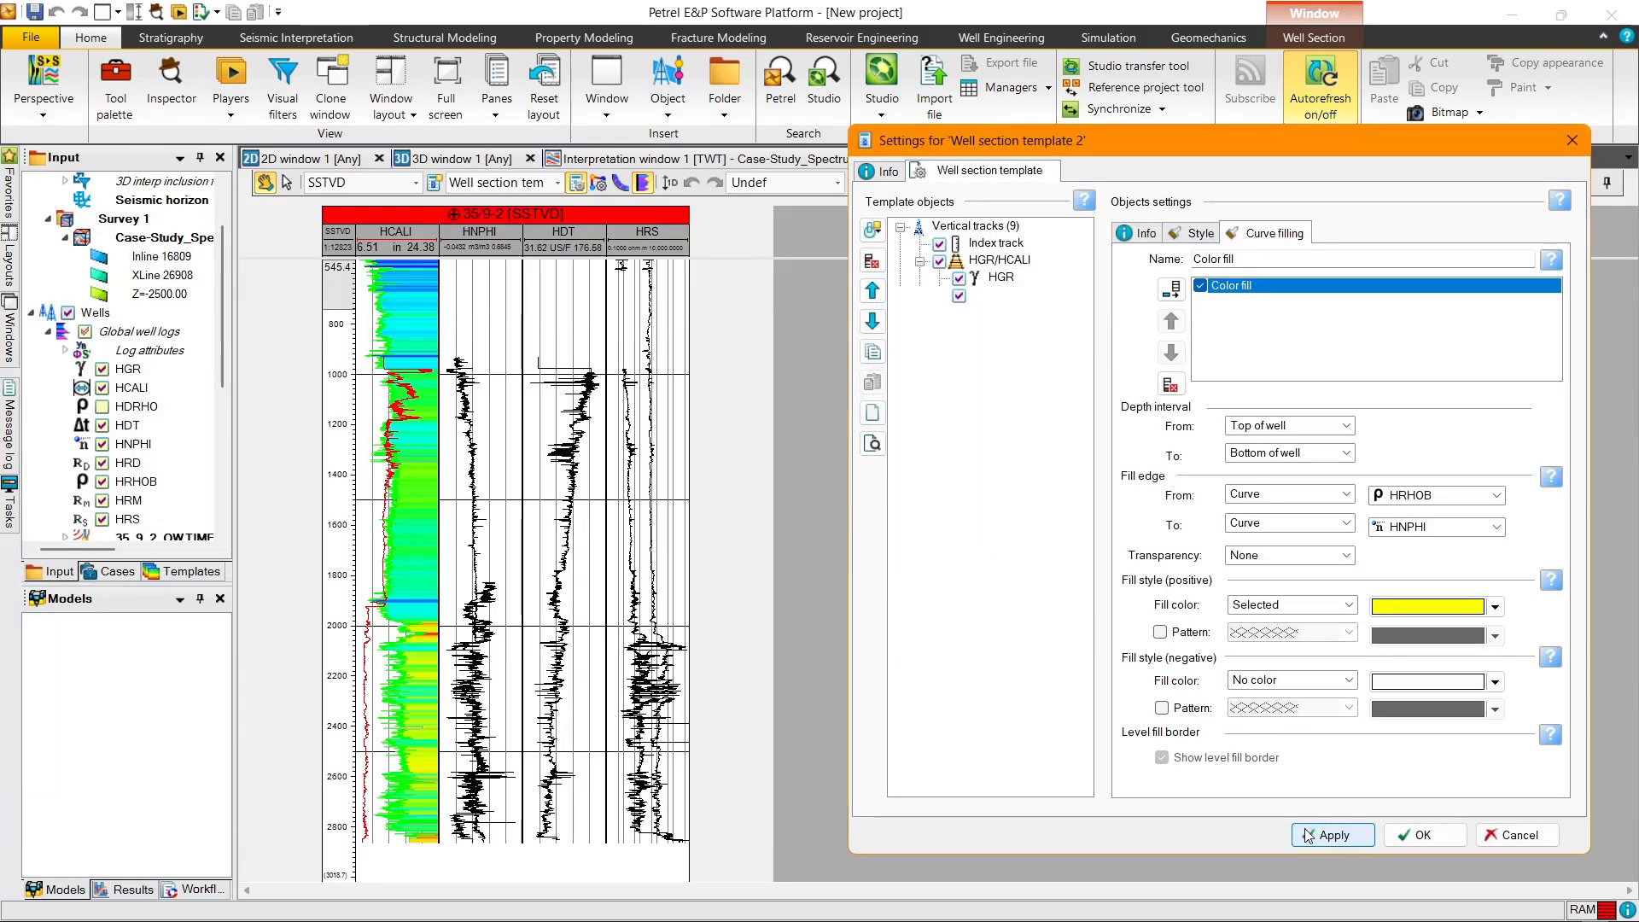
Step: Examine the yellow crossover zones between the HRHOB and HNPHI curves along the well section, especially around 2000 to 2600 m depth
{"action": "left_click", "coordinate": [541, 650]}
{"action": "scroll", "coordinate": [504, 632], "scroll_direction": "down", "scroll_amount": 3}
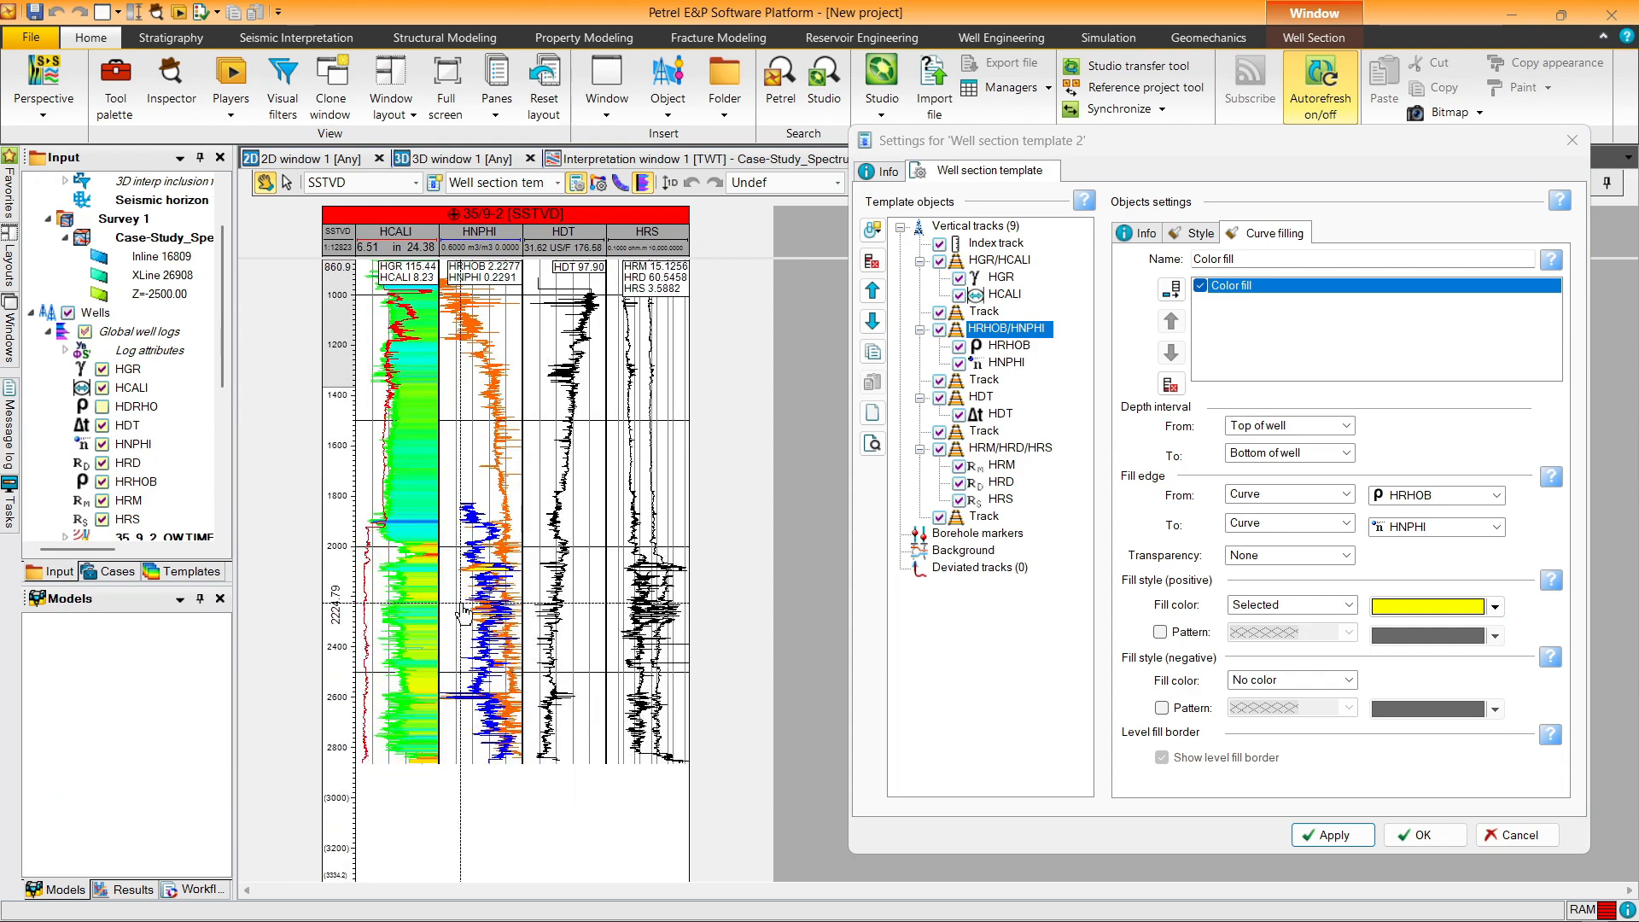
{"action": "scroll", "coordinate": [464, 610], "scroll_direction": "up", "scroll_amount": 4, "text": "ctrl"}
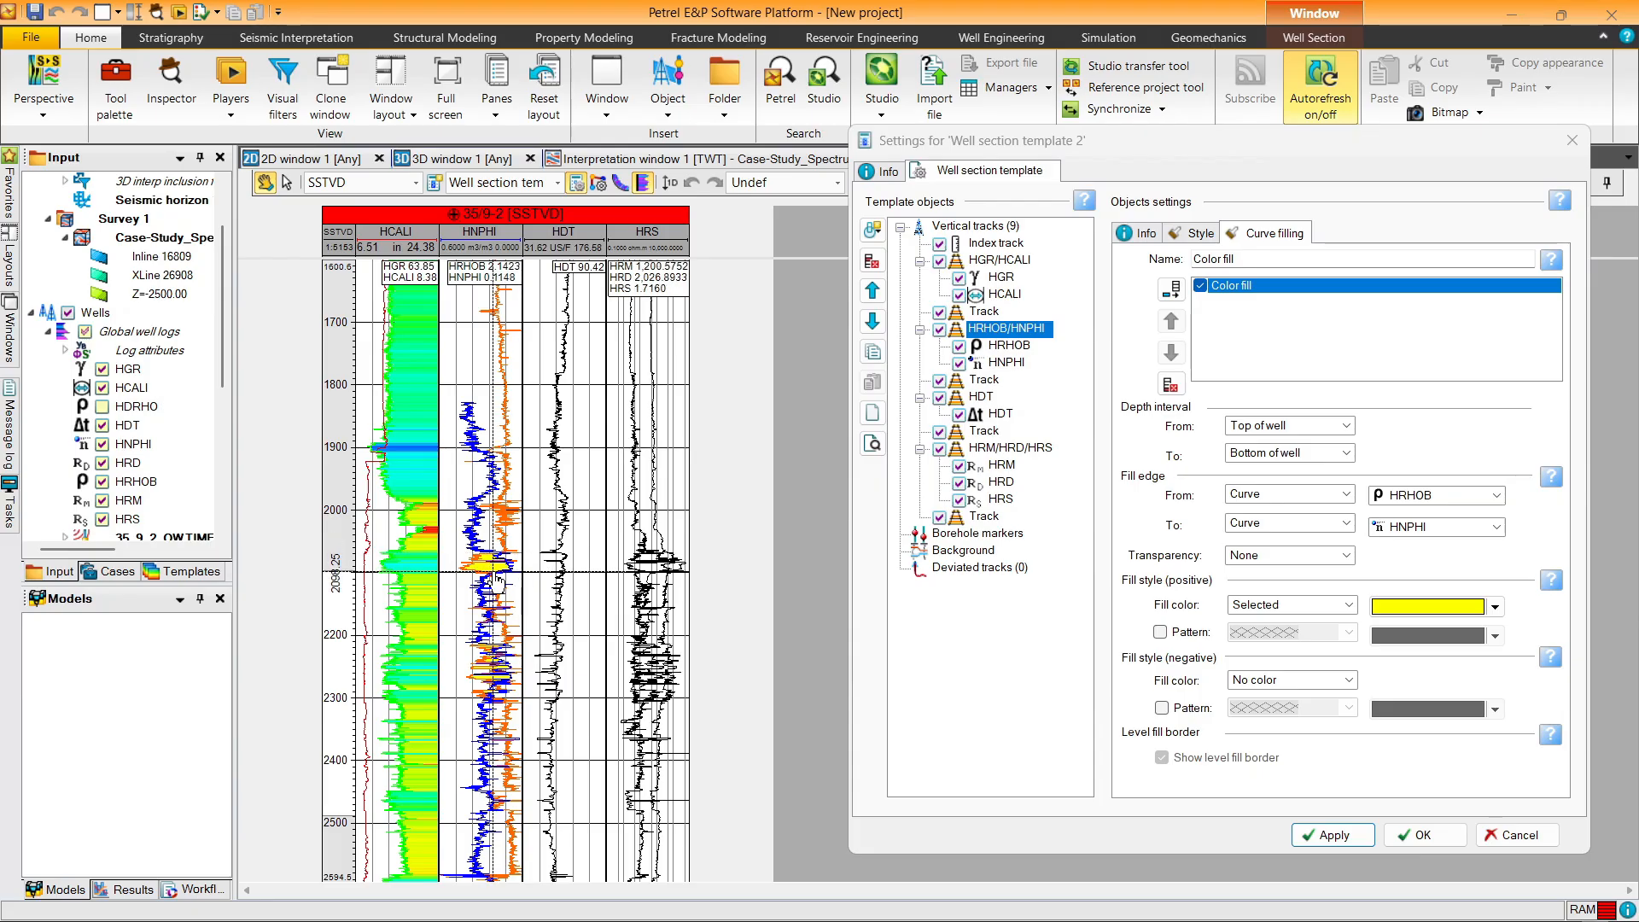
{"action": "scroll", "coordinate": [495, 633], "scroll_direction": "down", "scroll_amount": 3}
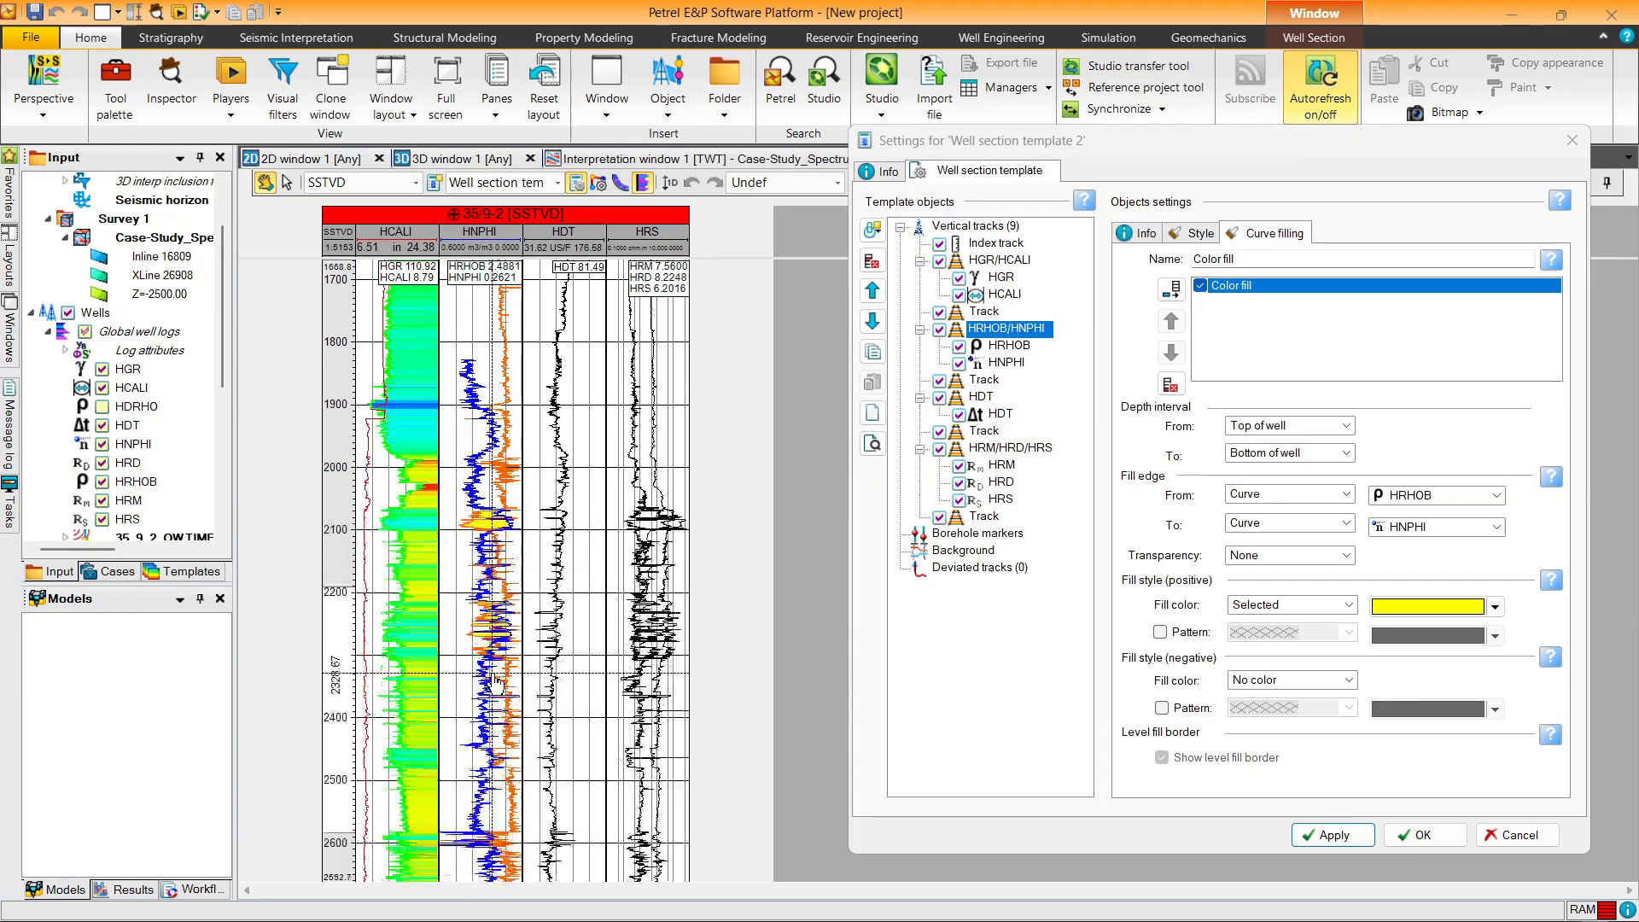
{"action": "scroll", "coordinate": [491, 628], "scroll_direction": "up", "scroll_amount": 2}
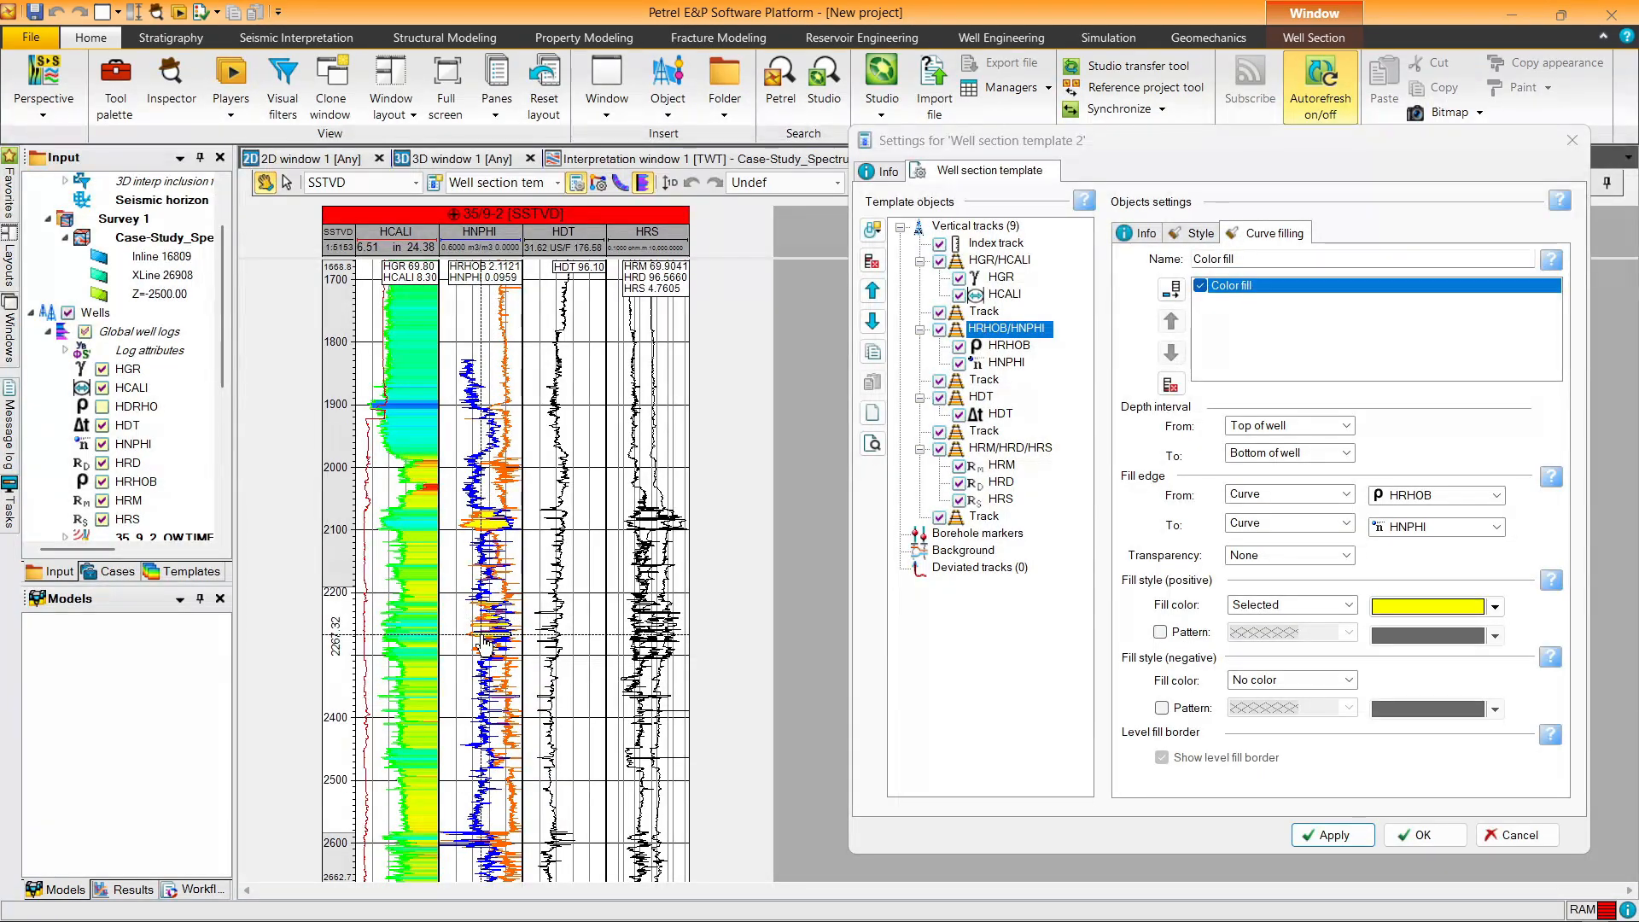
{"action": "scroll", "coordinate": [497, 661], "scroll_direction": "down", "scroll_amount": 2}
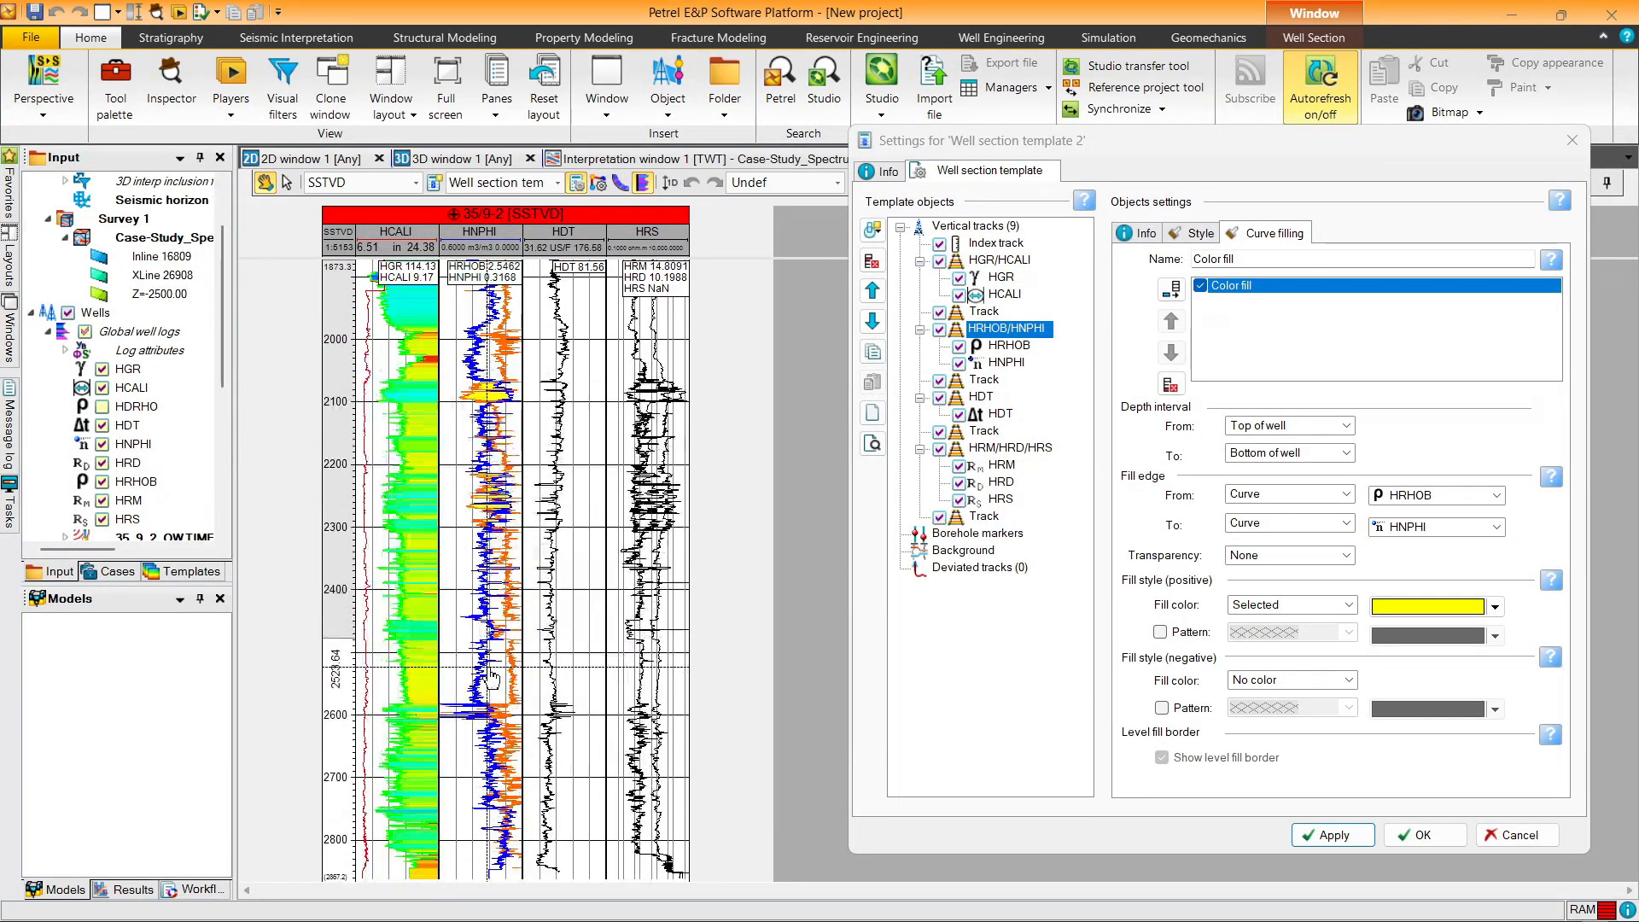
{"action": "scroll", "coordinate": [490, 651], "scroll_direction": "up", "scroll_amount": 1}
{"action": "scroll", "coordinate": [488, 577], "scroll_direction": "up", "scroll_amount": 2, "text": "ctrl"}
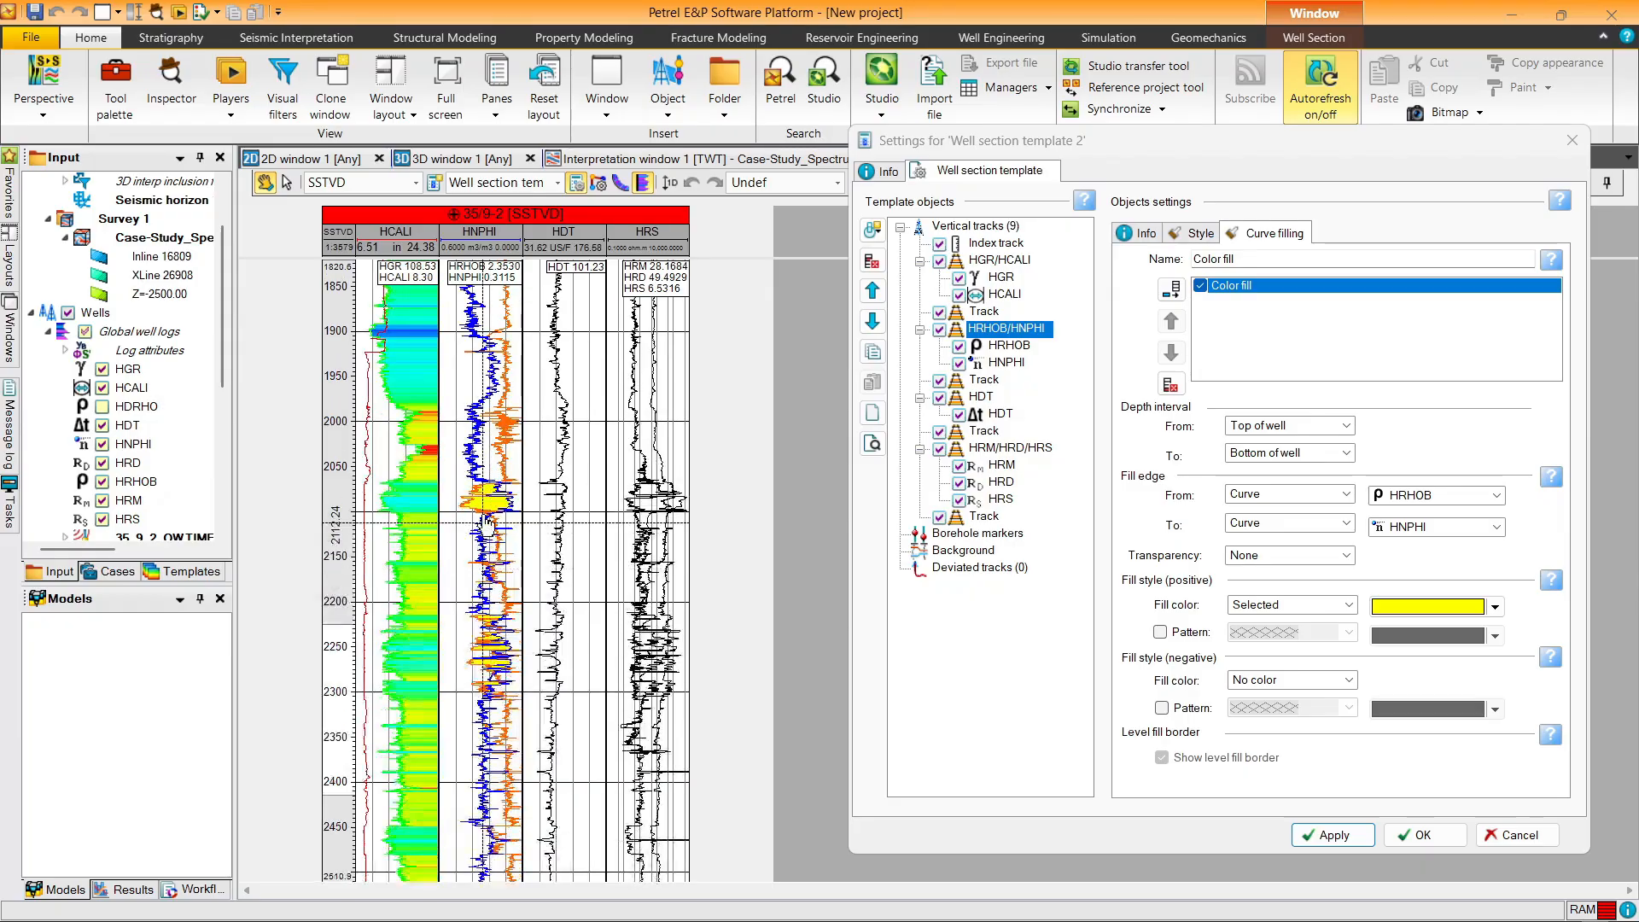
{"action": "scroll", "coordinate": [484, 510], "scroll_direction": "down", "scroll_amount": 1}
{"action": "scroll", "coordinate": [483, 537], "scroll_direction": "up", "scroll_amount": 1}
{"action": "scroll", "coordinate": [478, 521], "scroll_direction": "down", "scroll_amount": 1}
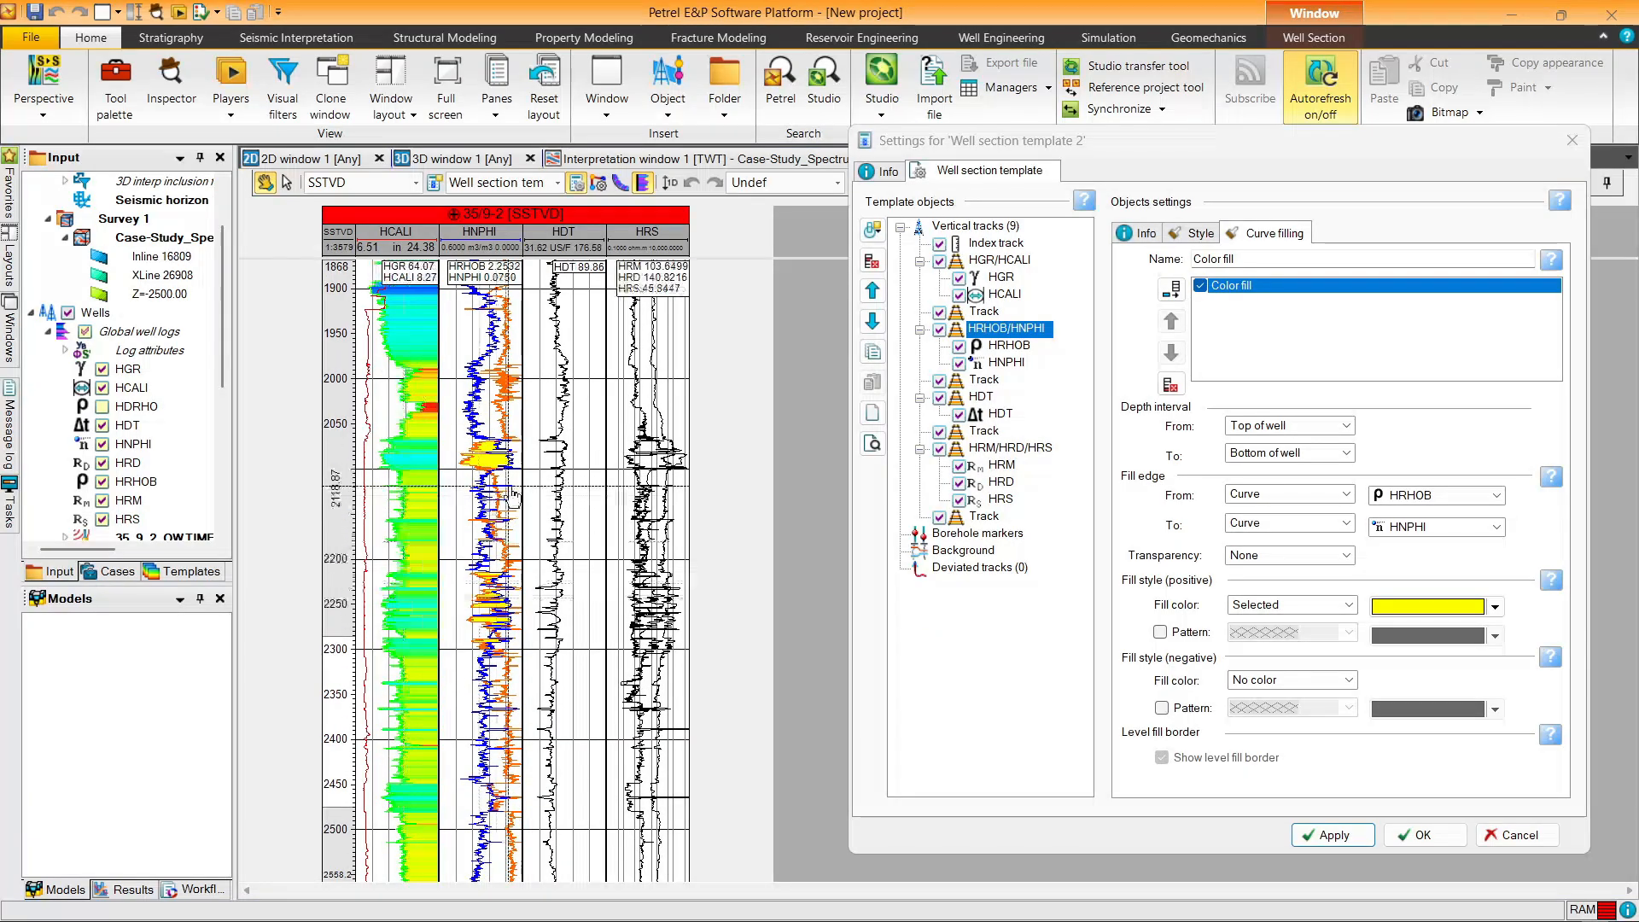
{"action": "scroll", "coordinate": [538, 491], "scroll_direction": "up", "scroll_amount": 2}
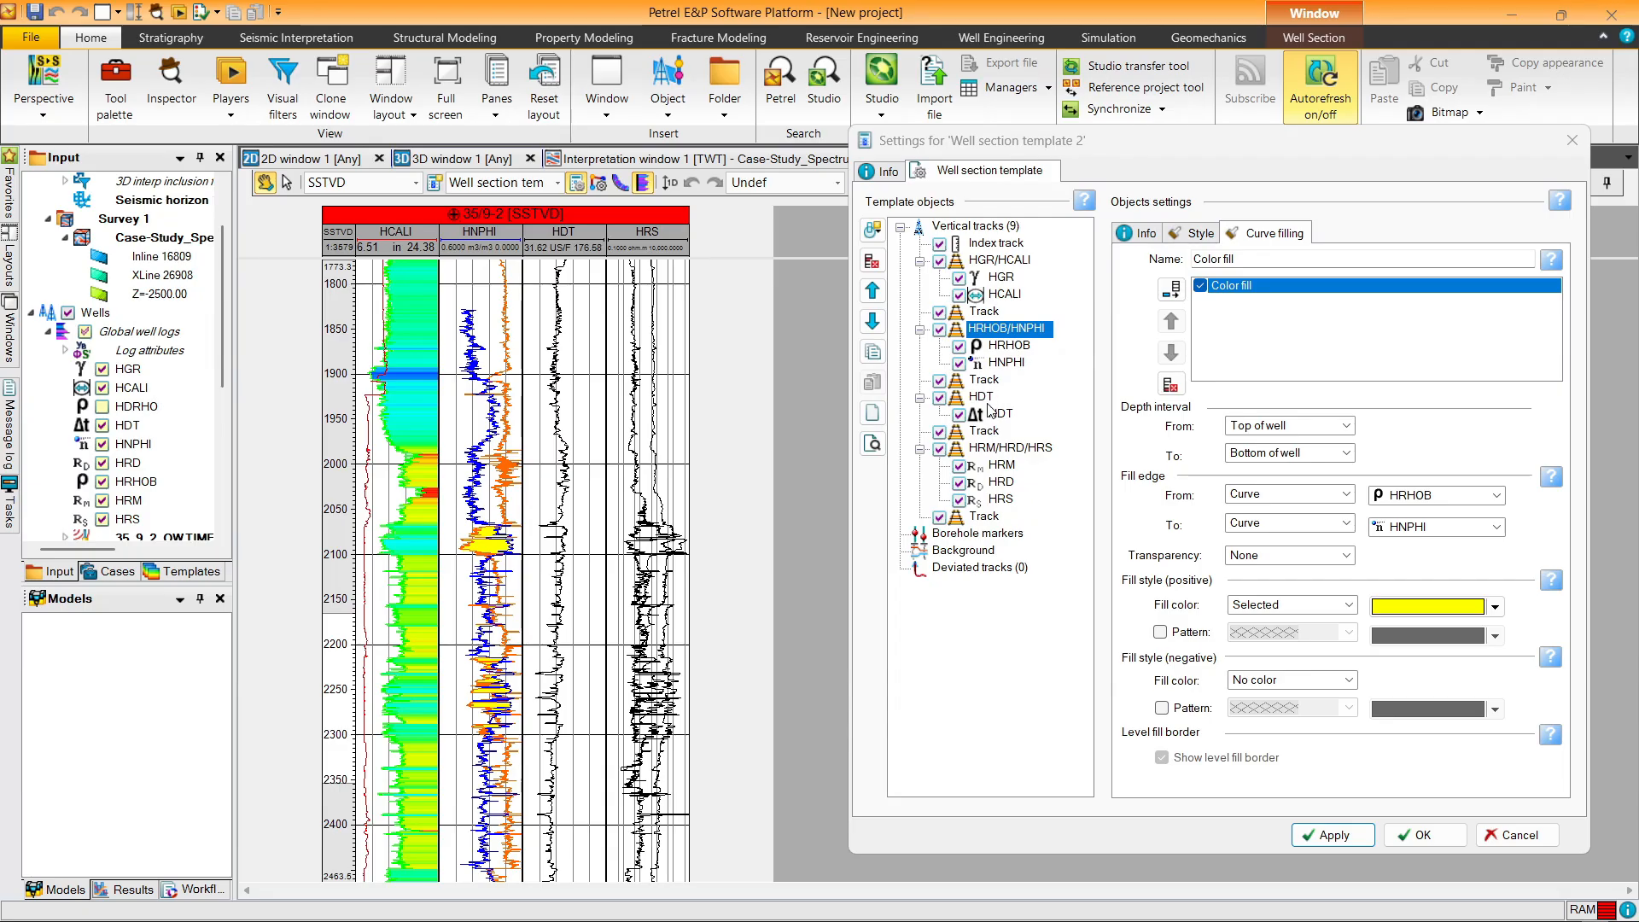
Step: Add a color fill to the HRM/HRD/HRS track from the track edge to the HRD curve
{"action": "left_click", "coordinate": [1006, 448]}
{"action": "left_click", "coordinate": [1281, 233]}
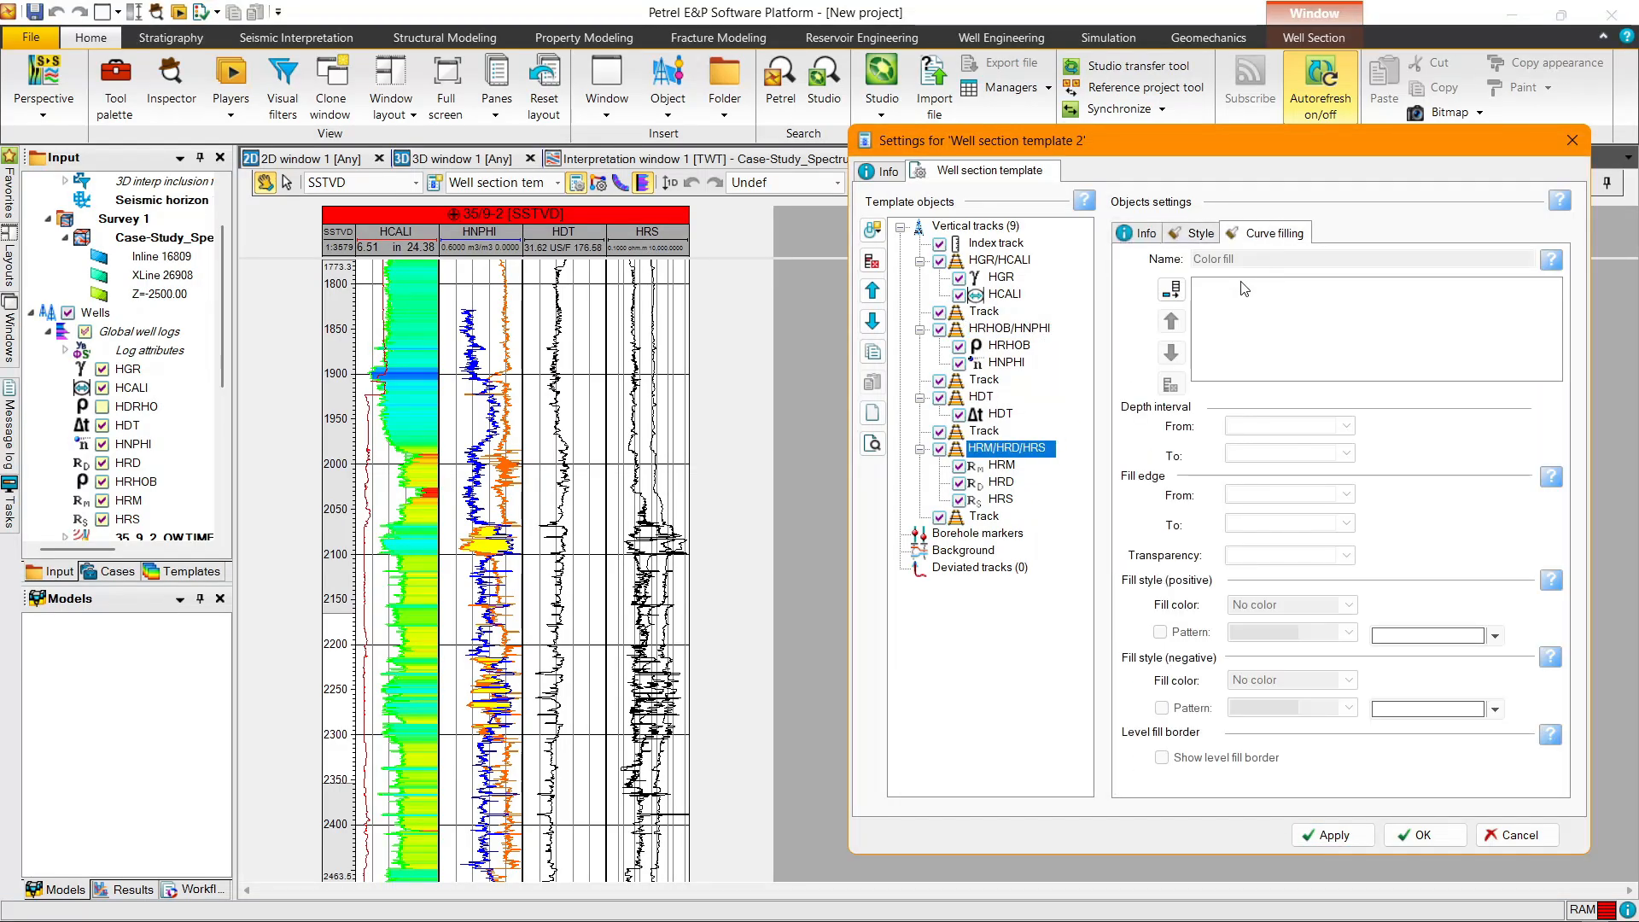
{"action": "left_click", "coordinate": [1198, 235]}
{"action": "left_click", "coordinate": [1143, 234]}
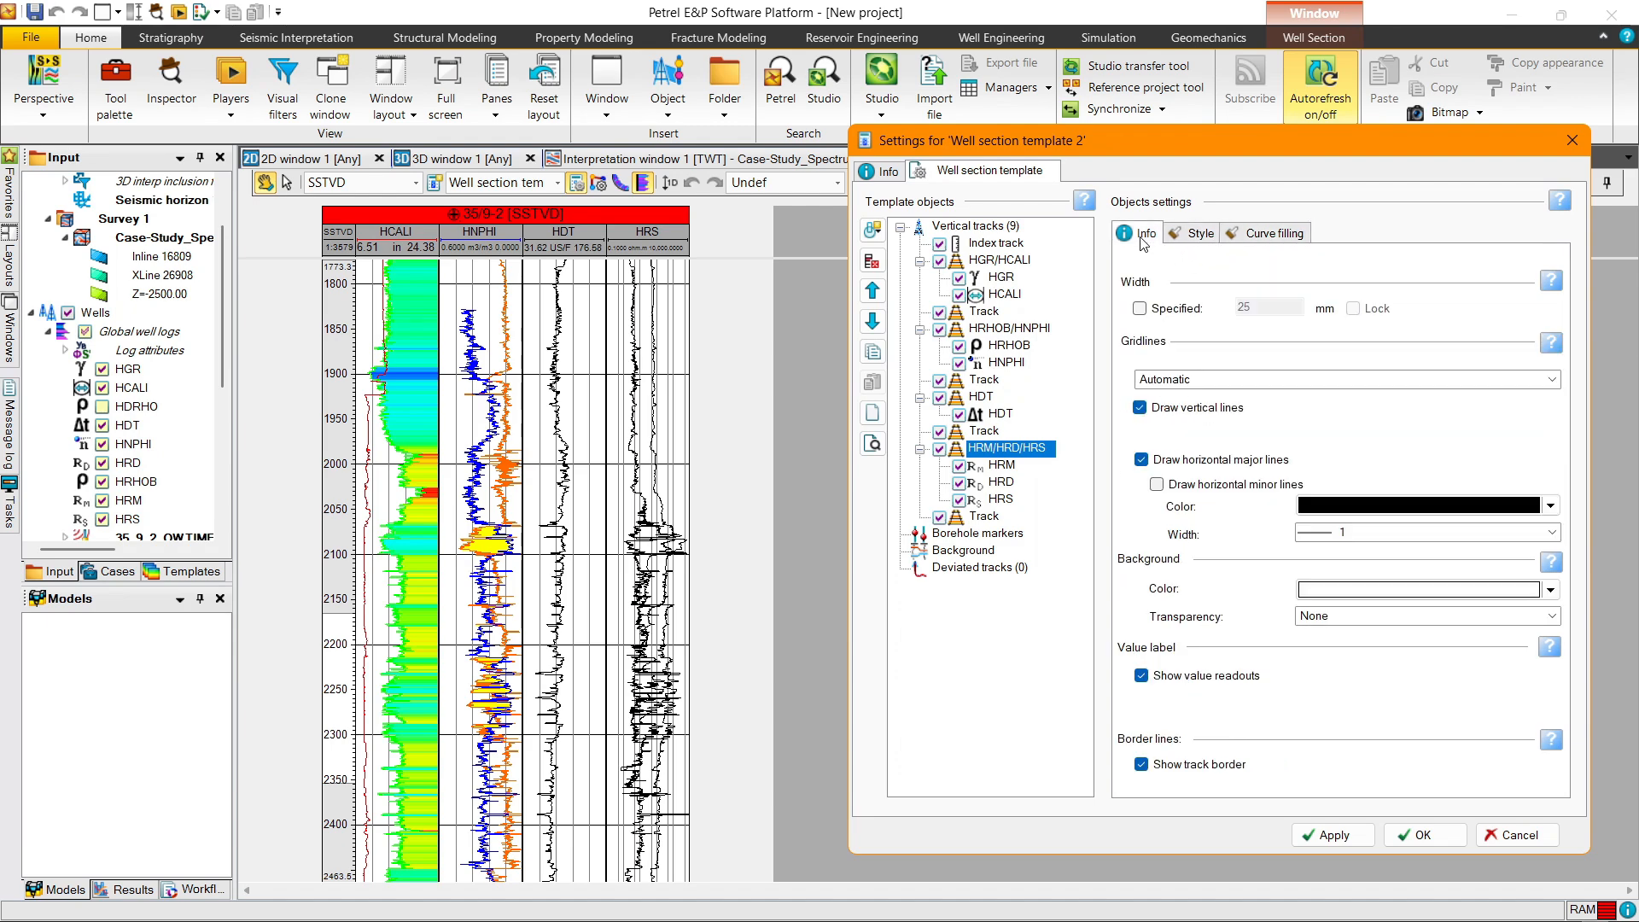
{"action": "left_click", "coordinate": [999, 465]}
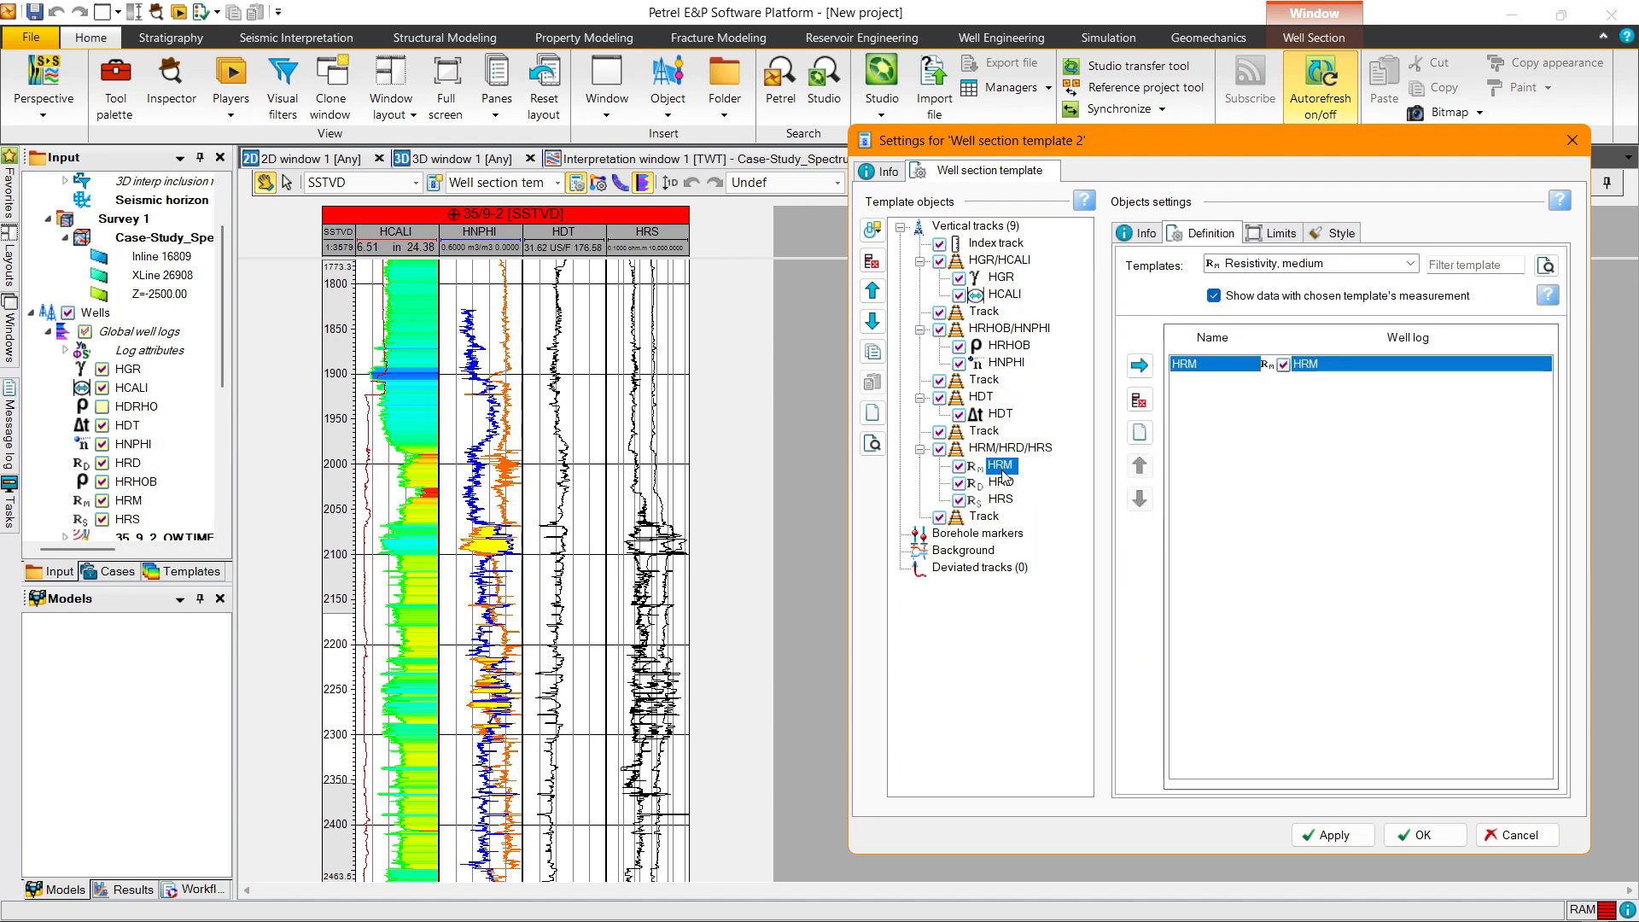
{"action": "left_click", "coordinate": [1276, 235]}
{"action": "left_click", "coordinate": [1008, 448]}
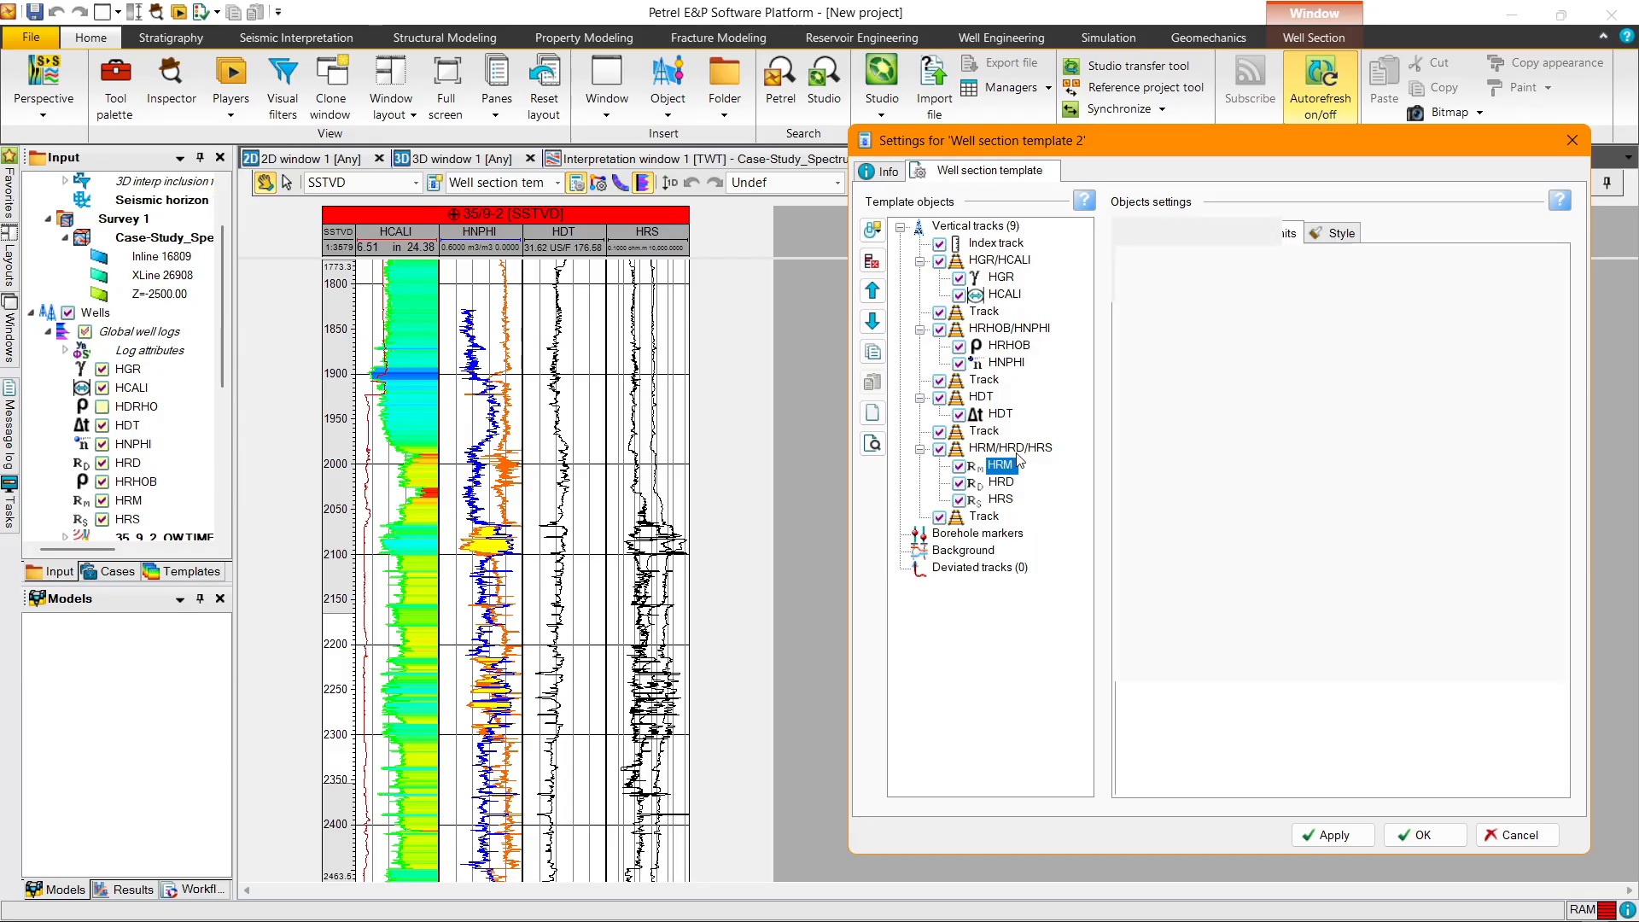
{"action": "left_click", "coordinate": [1272, 233]}
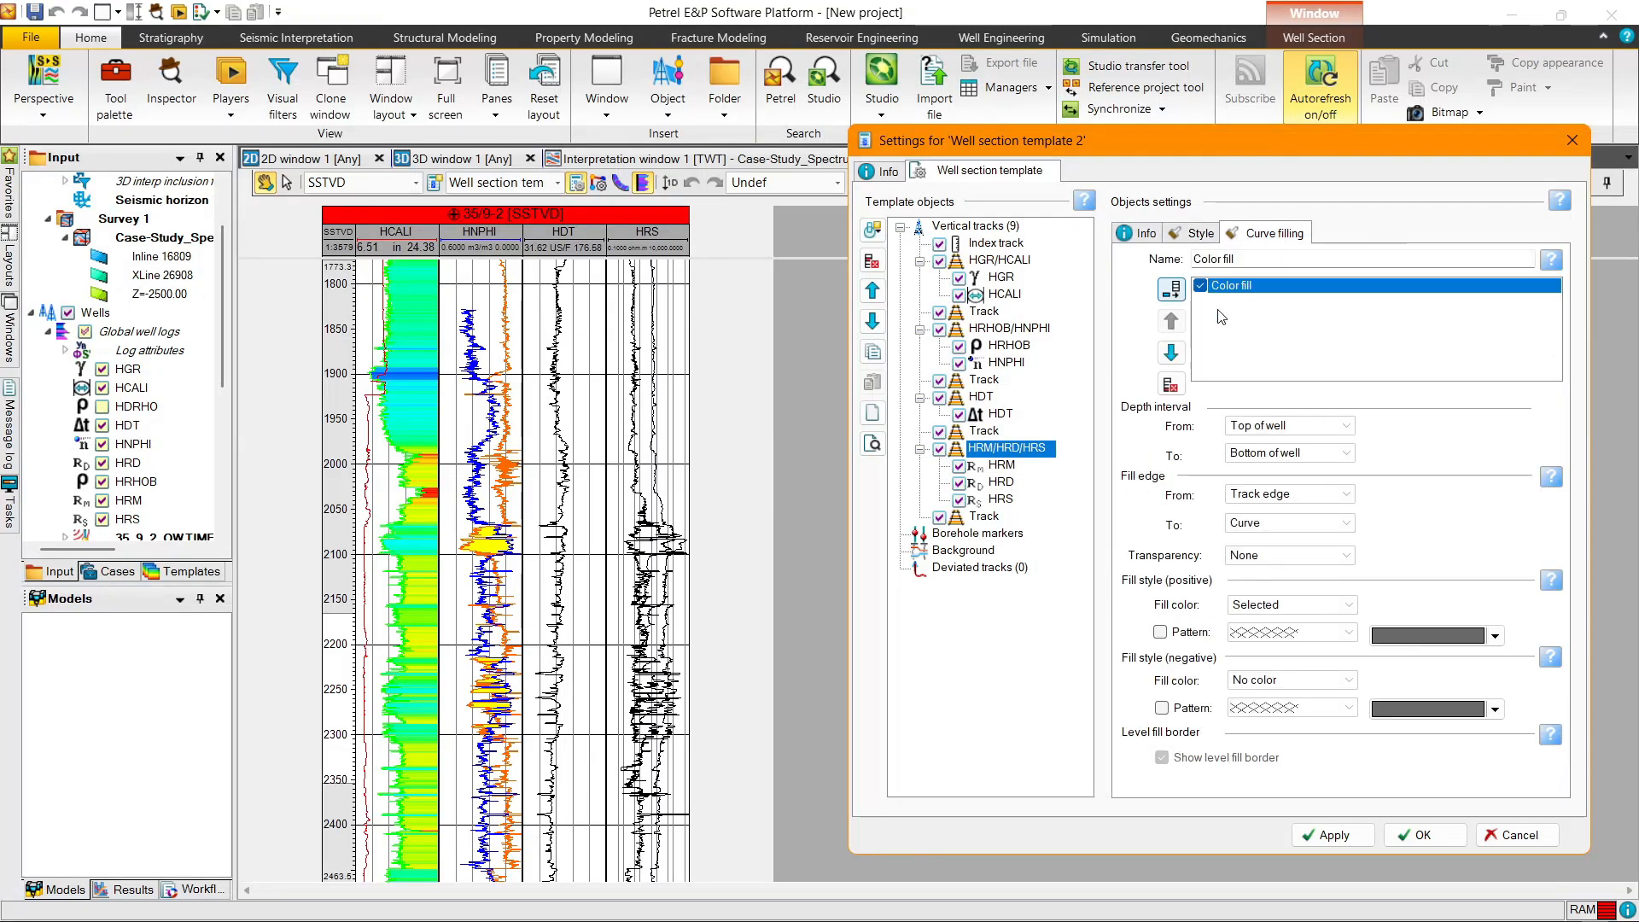
{"action": "left_click", "coordinate": [1291, 504]}
{"action": "left_click", "coordinate": [1291, 504]}
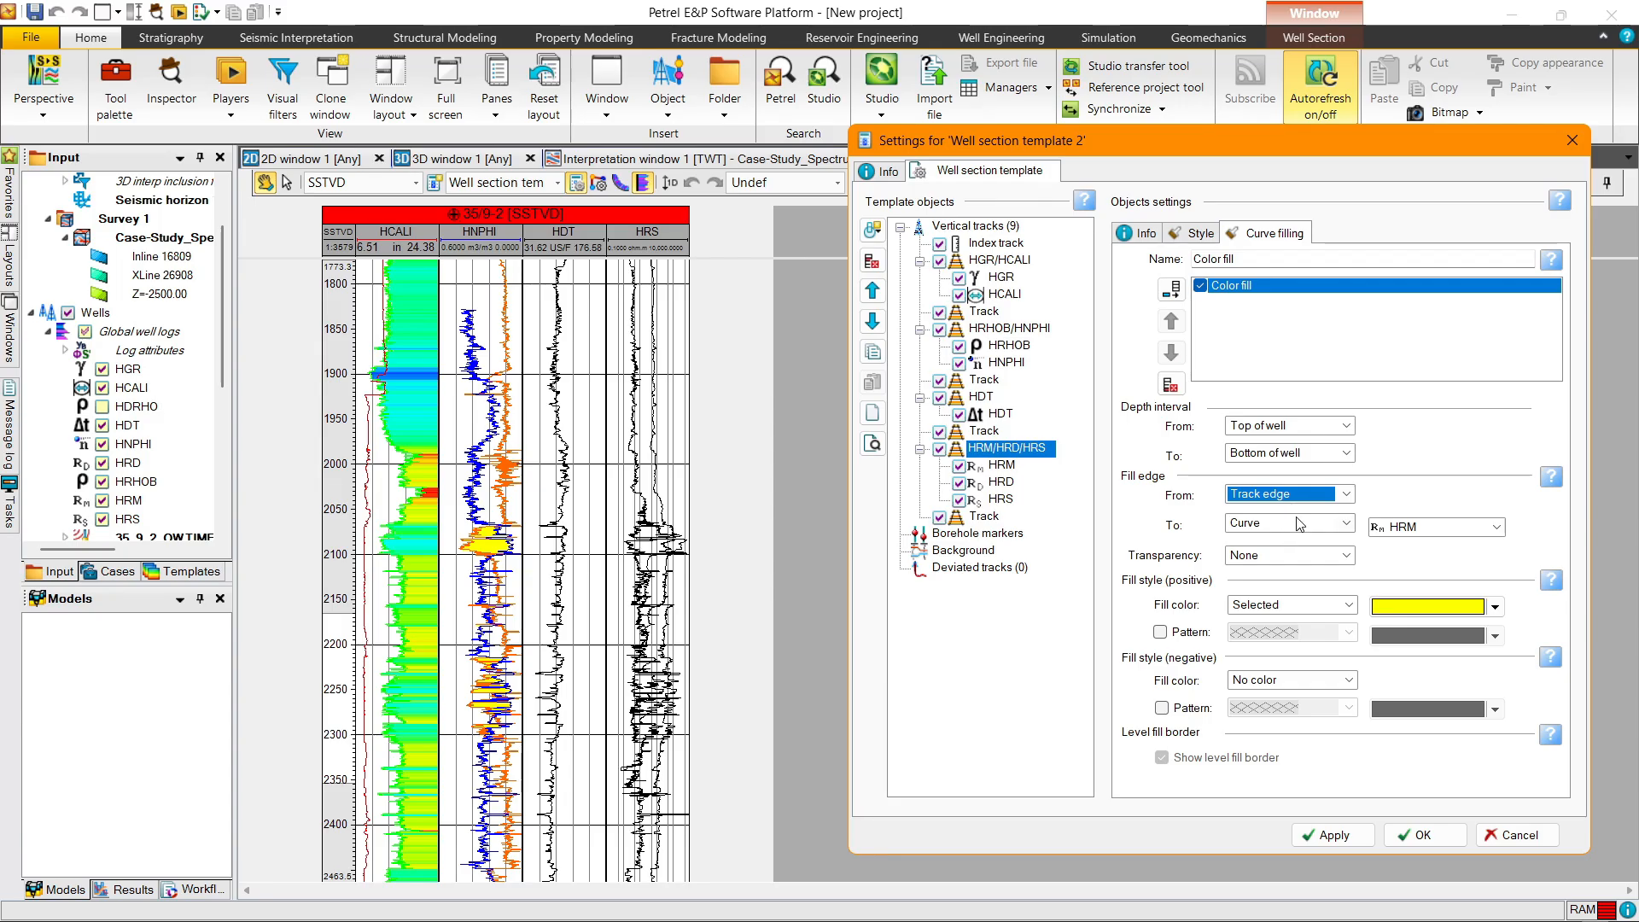
{"action": "left_click", "coordinate": [1441, 530]}
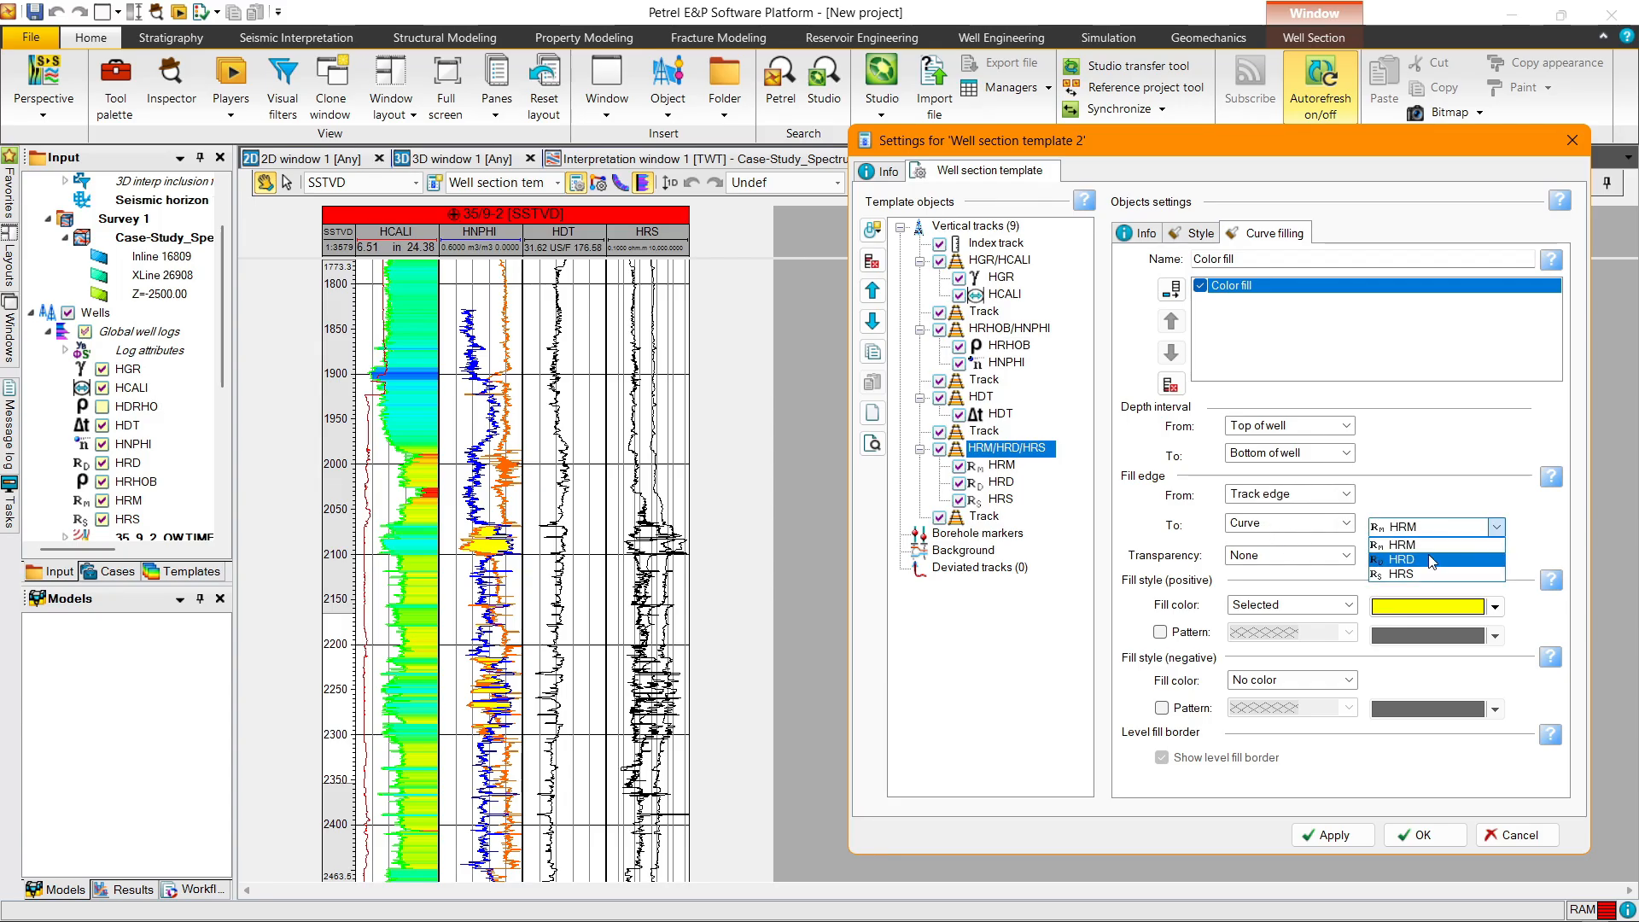
{"action": "left_click", "coordinate": [1426, 561]}
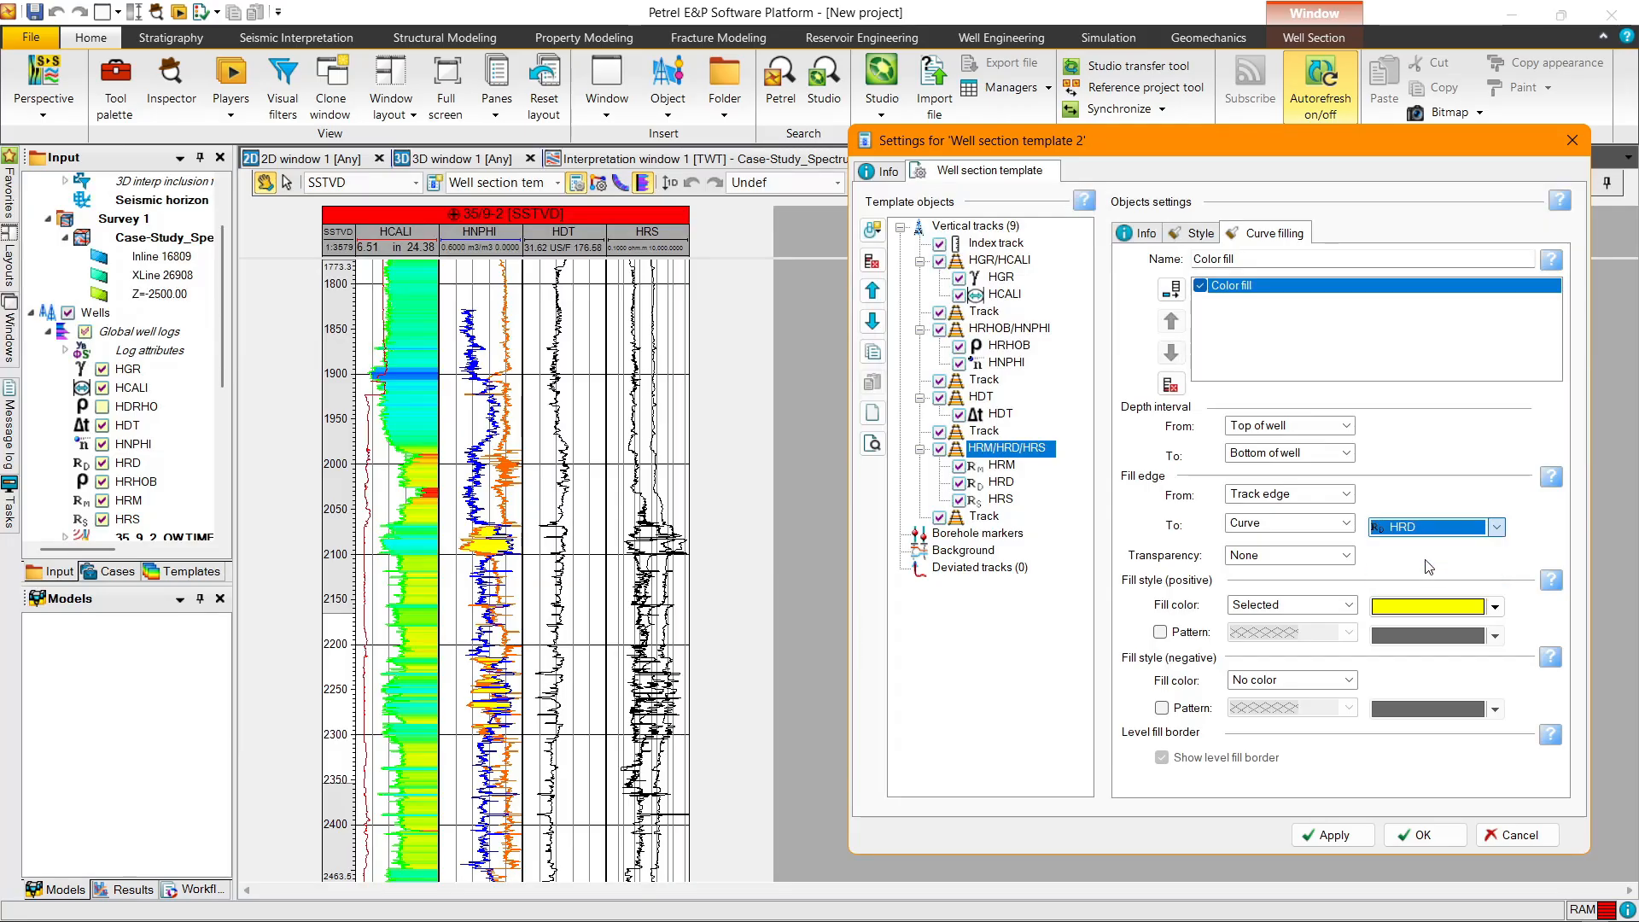
Step: Set the HRM/HRD/HRS track's positive fill color to As property with HGR and accept the template settings
{"action": "left_click", "coordinate": [1349, 605]}
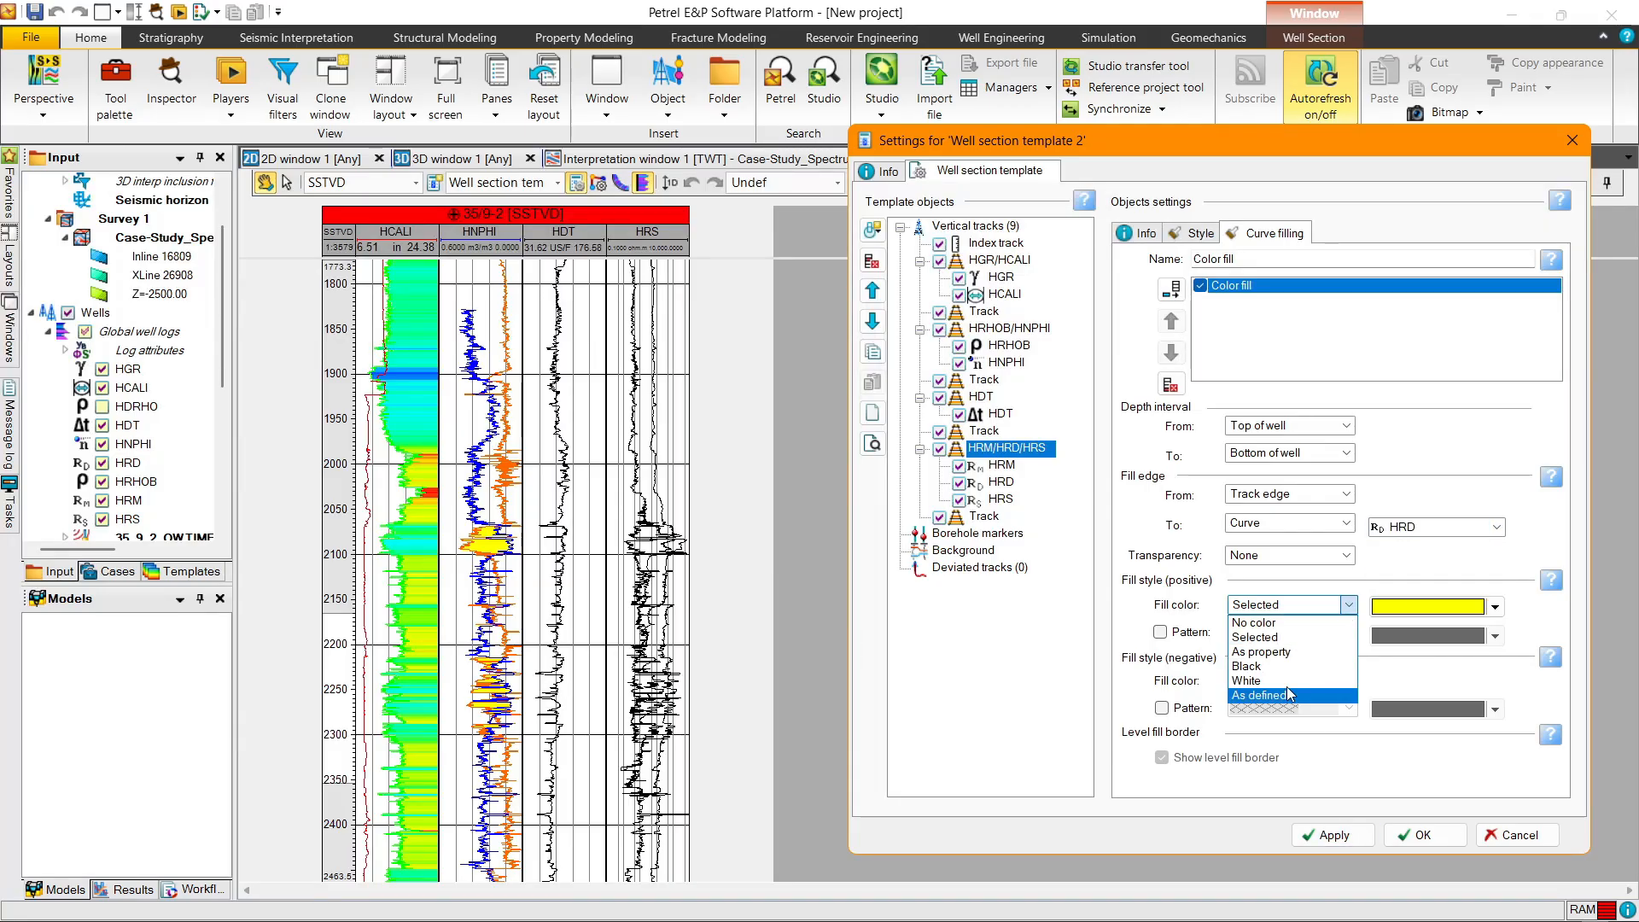
{"action": "left_click", "coordinate": [1261, 651]}
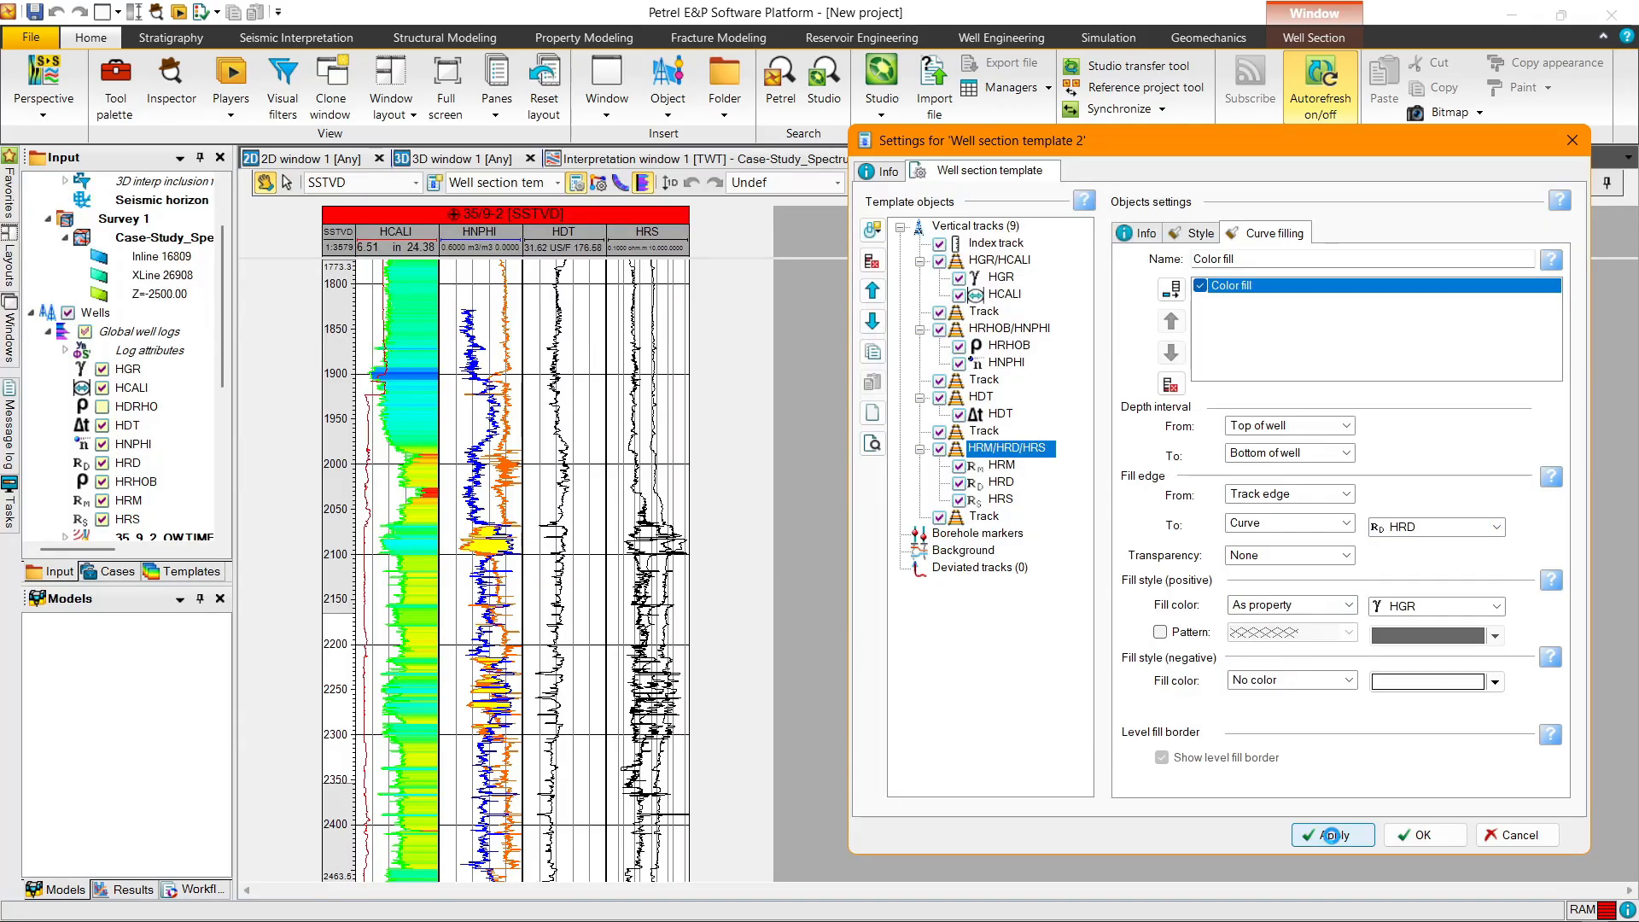
{"action": "left_click", "coordinate": [1337, 840]}
{"action": "left_click", "coordinate": [1426, 527]}
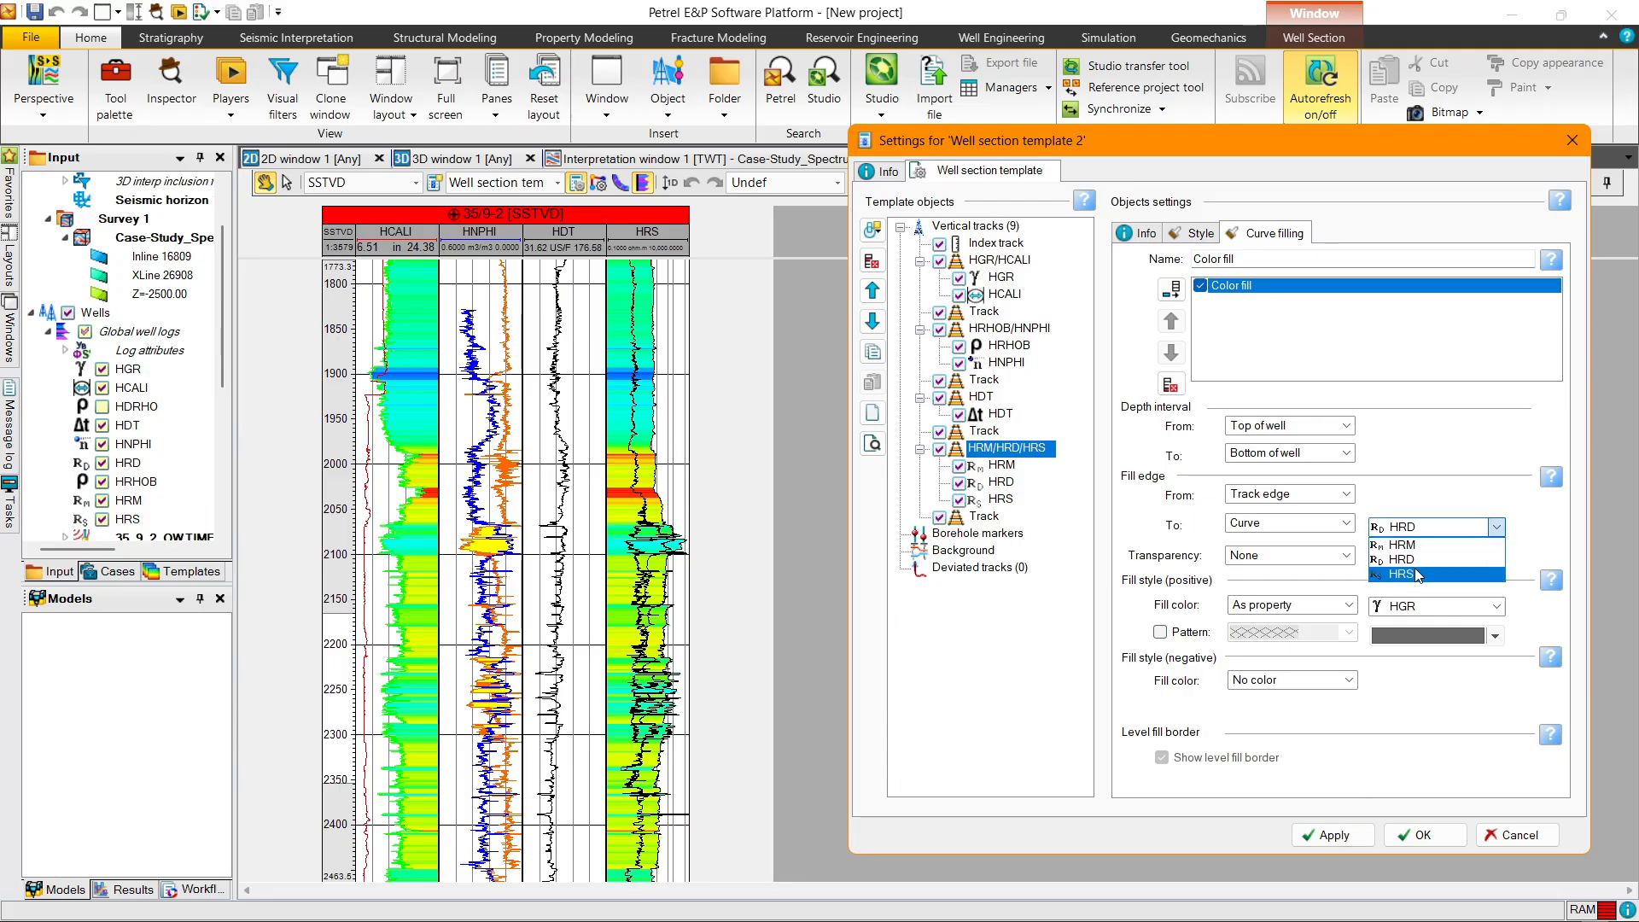
{"action": "left_click", "coordinate": [1417, 566]}
{"action": "left_click", "coordinate": [1423, 835]}
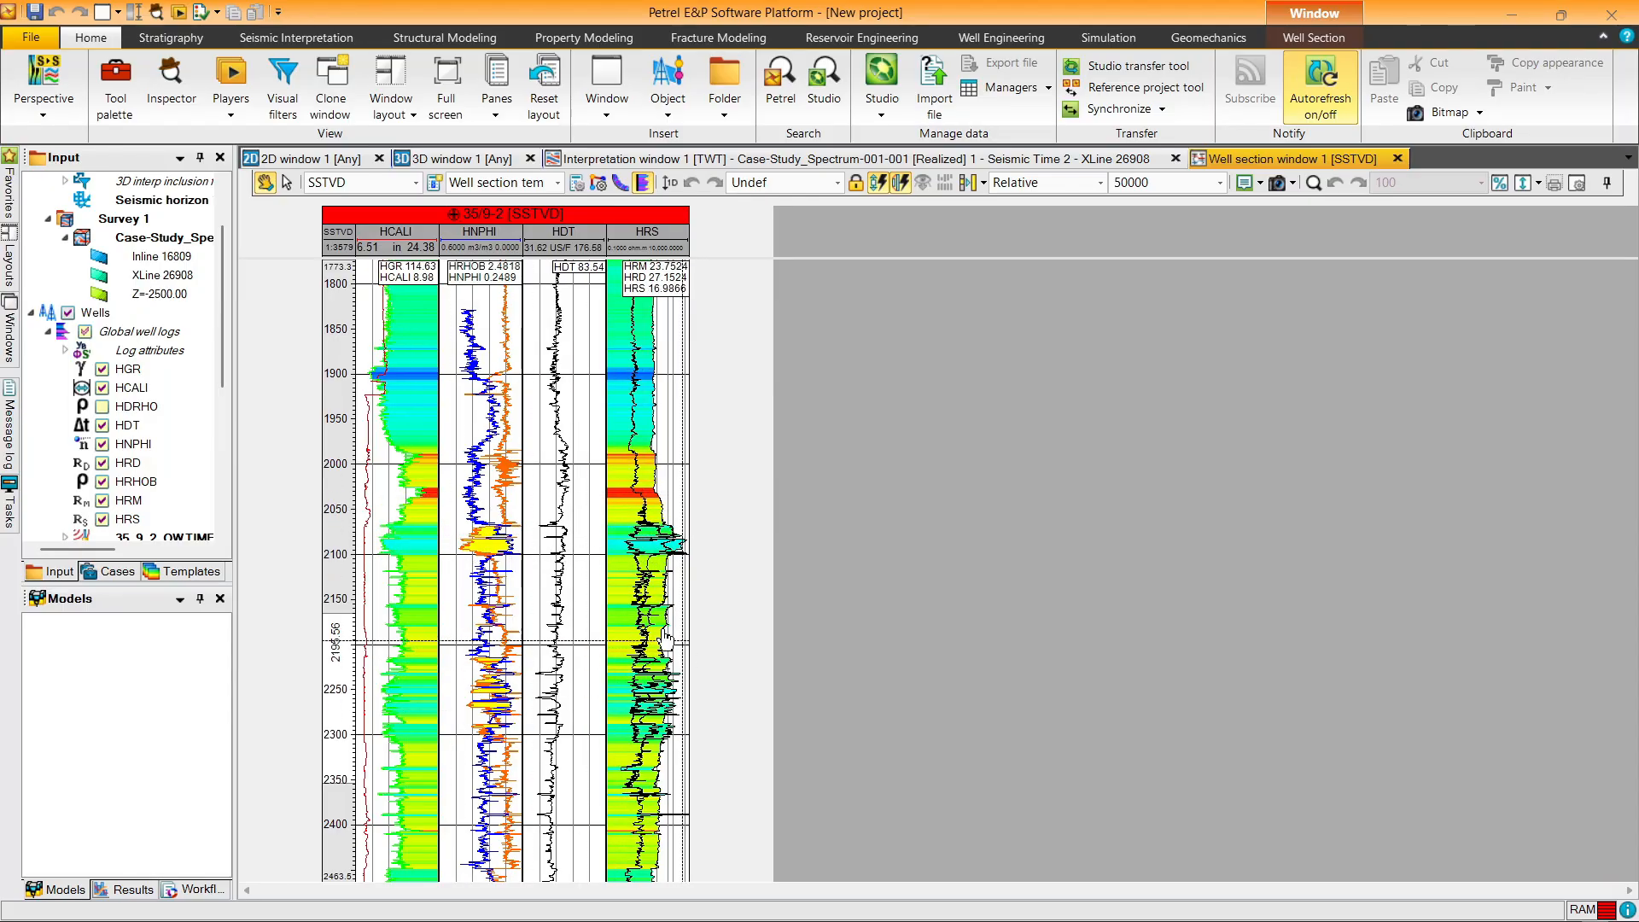
Step: Return to Interpretation window 1 to view the XLine 26908 seismic section with the well's formation tops
{"action": "left_click", "coordinate": [754, 159]}
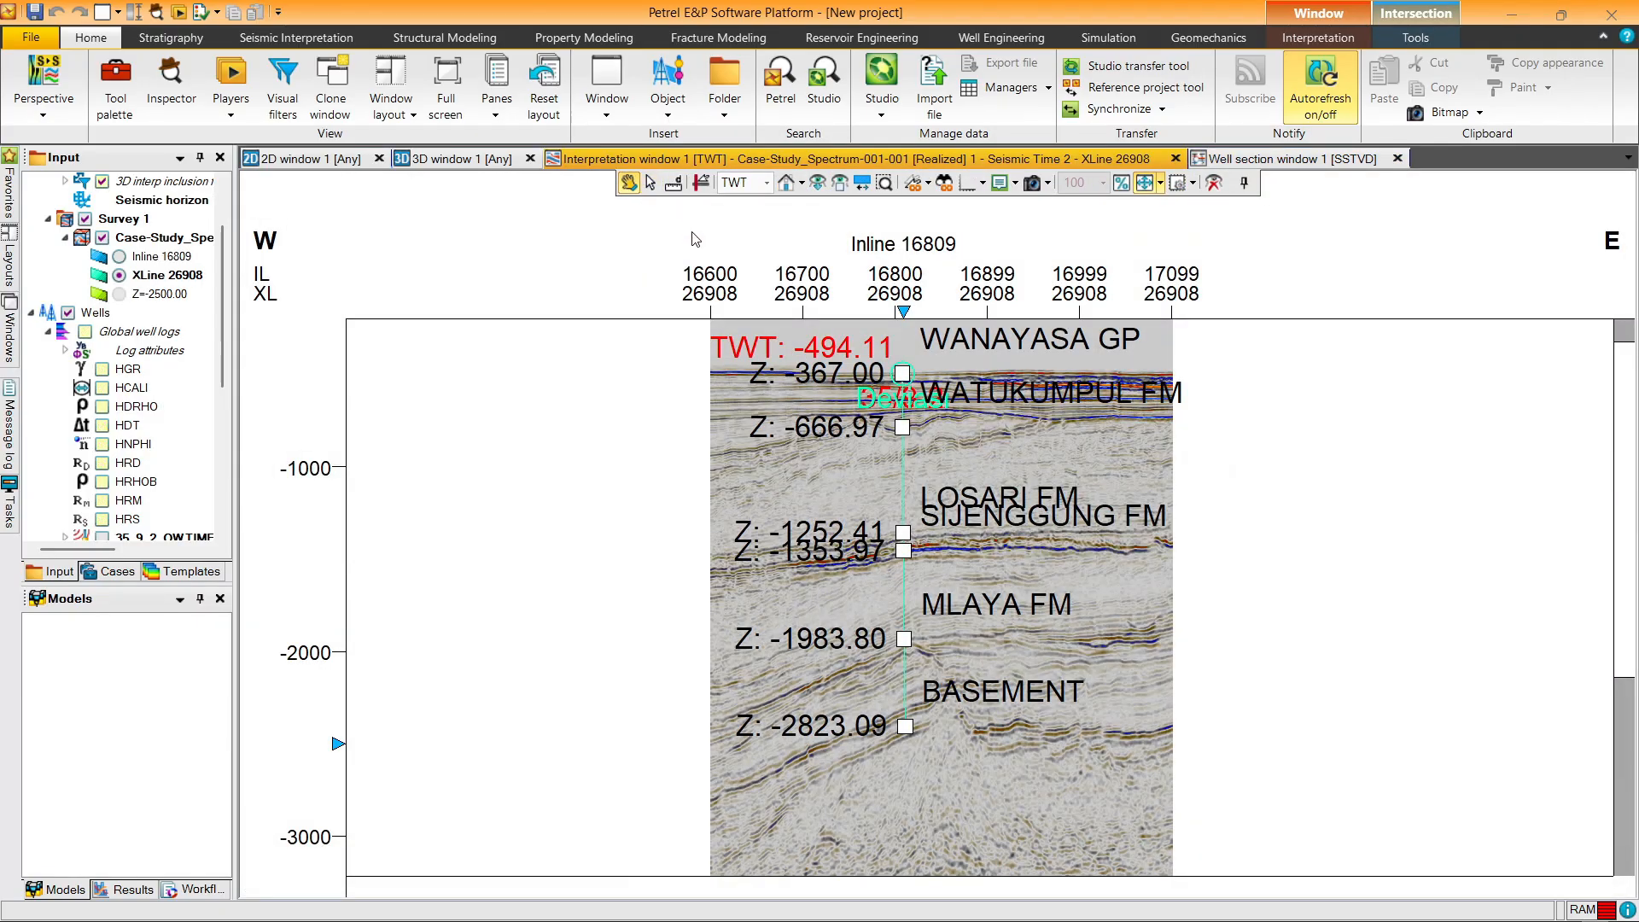